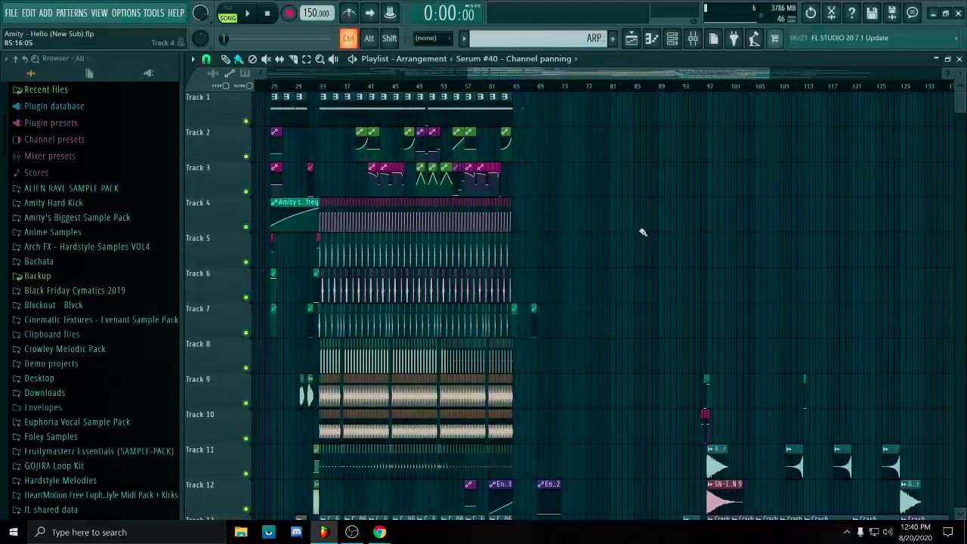
# Look over the playlist arrangement from the intro through the drop at several zoom levels.
pyautogui.moveTo(520, 220); pyautogui.dragTo(707, 363)
pyautogui.scroll(-3, 679, 358)
pyautogui.scroll(-5, 406, 405)
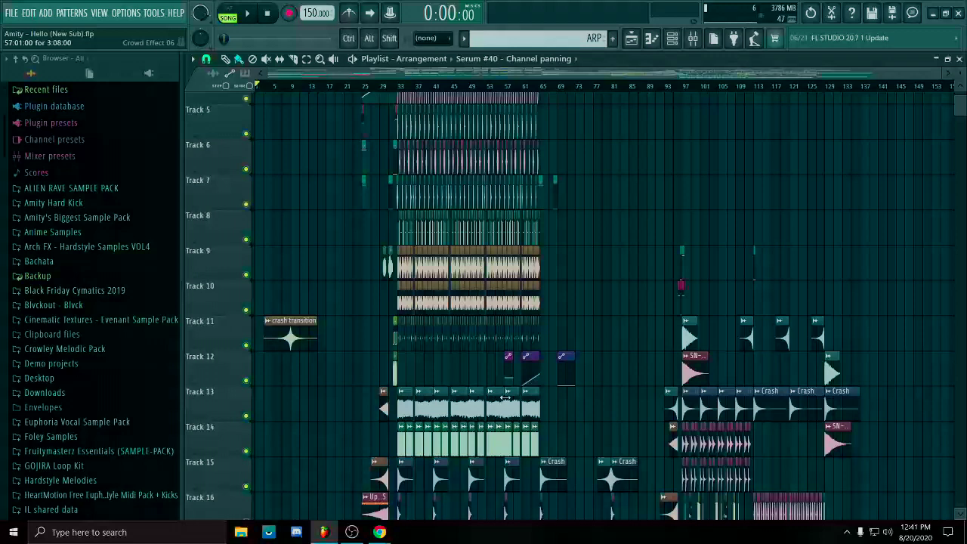
pyautogui.scroll(-2, 775, 320)
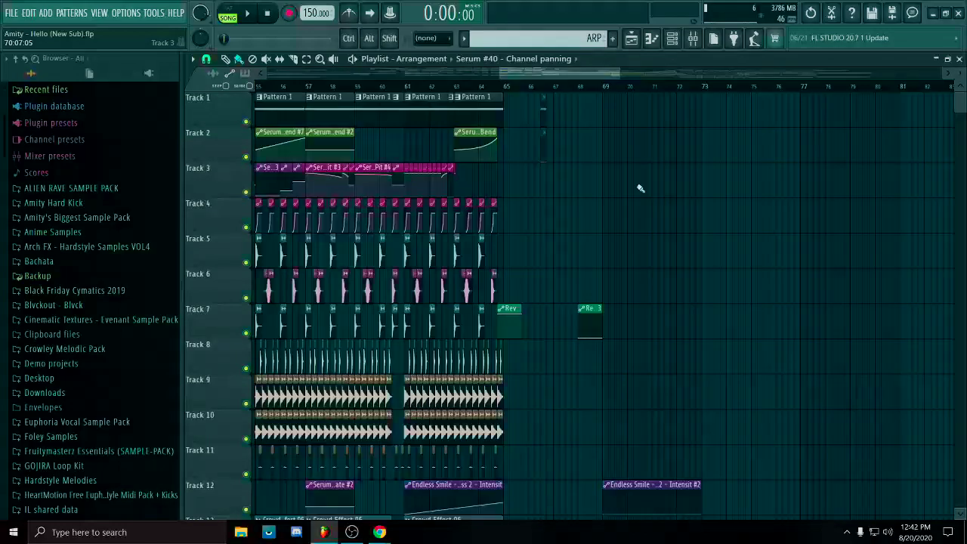
pyautogui.scroll(6, 639, 188)
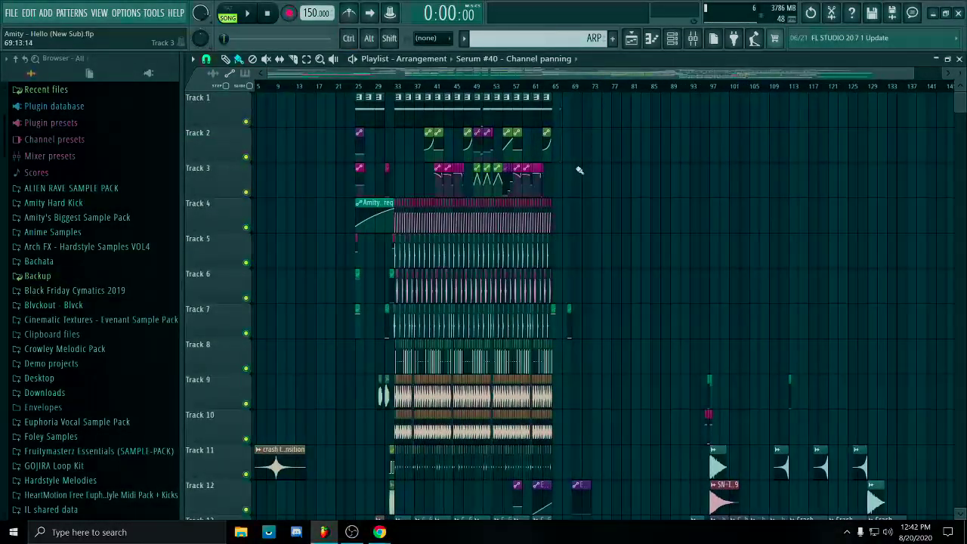
pyautogui.scroll(-10, 548, 175)
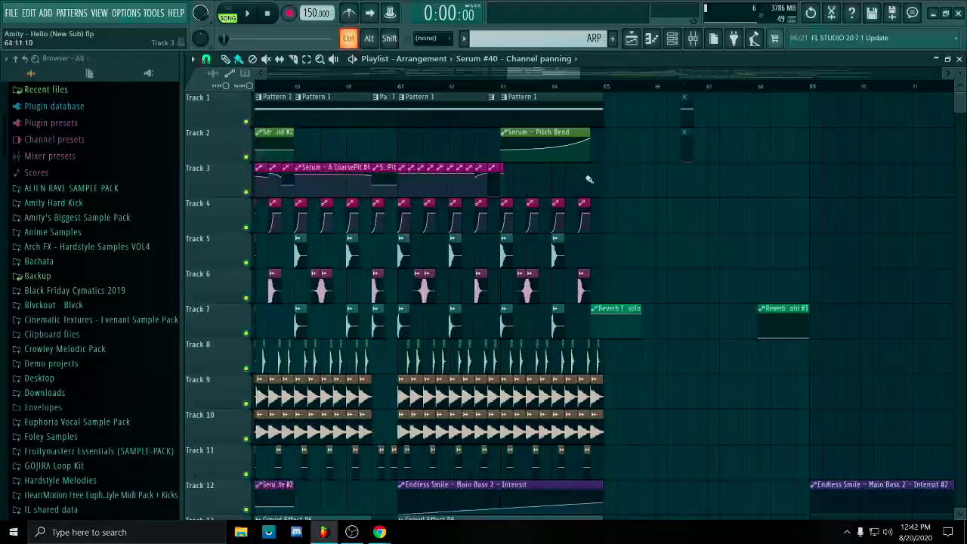
pyautogui.scroll(-4, 621, 218)
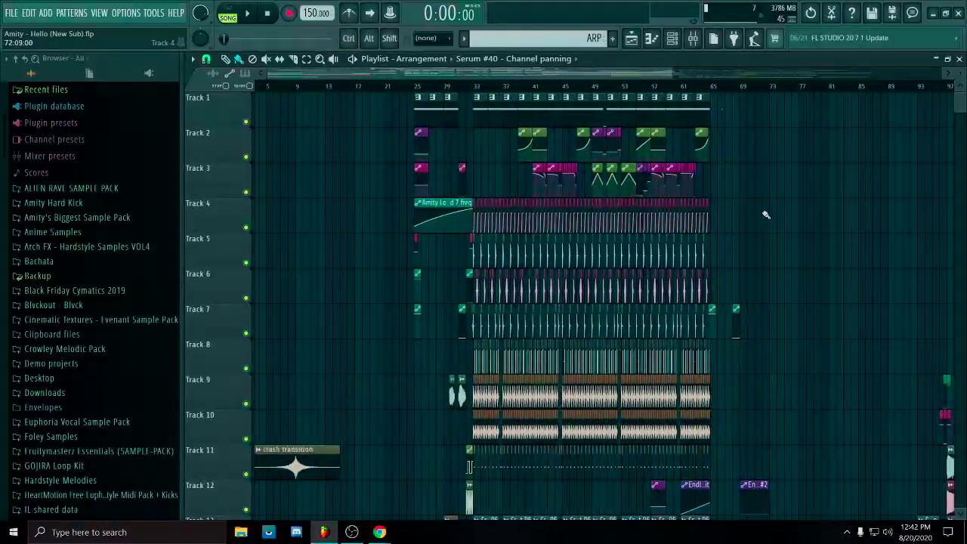
pyautogui.scroll(9, 371, 370)
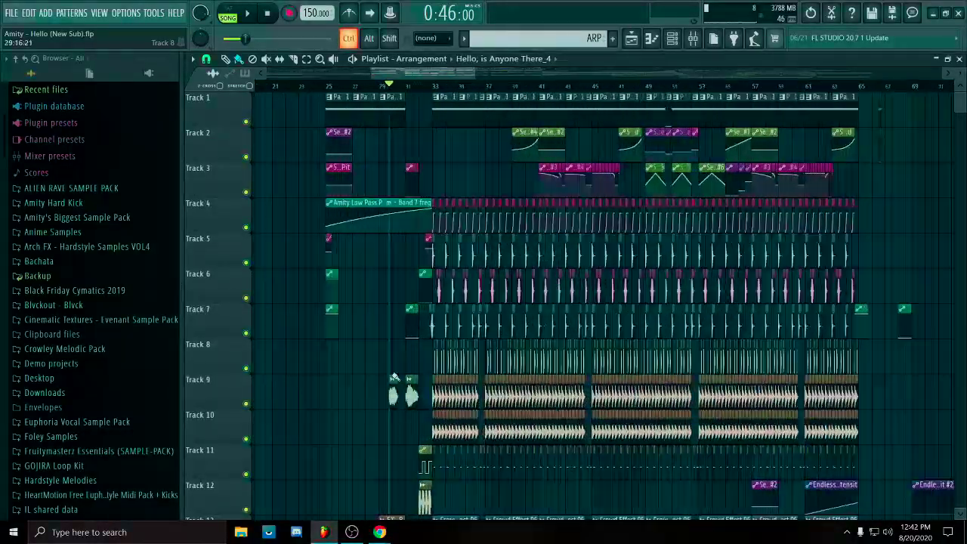
# Solo Track 9 and make a time selection from the start of the first vocal clip to bar 33.
pyautogui.scroll(-1, 377, 87)
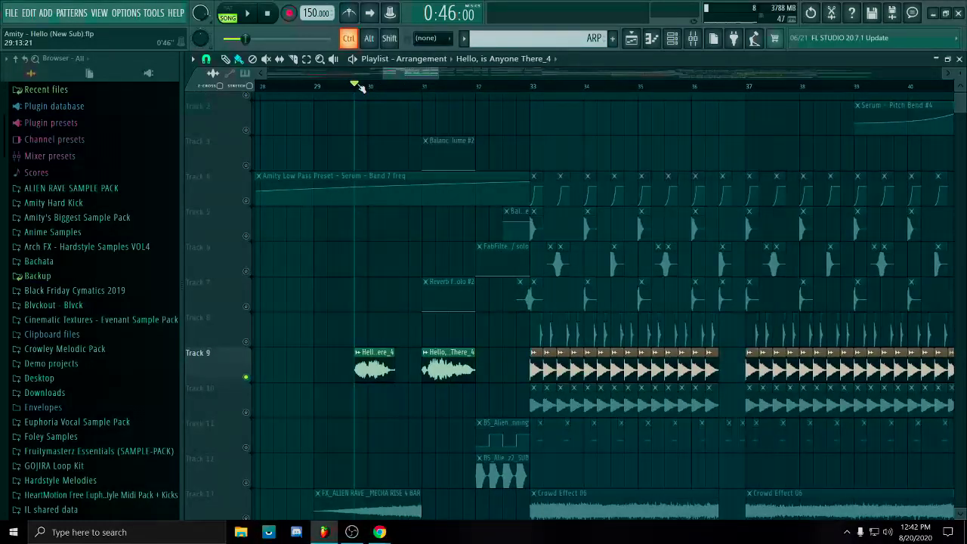
pyautogui.moveTo(354, 85); pyautogui.dragTo(530, 85)
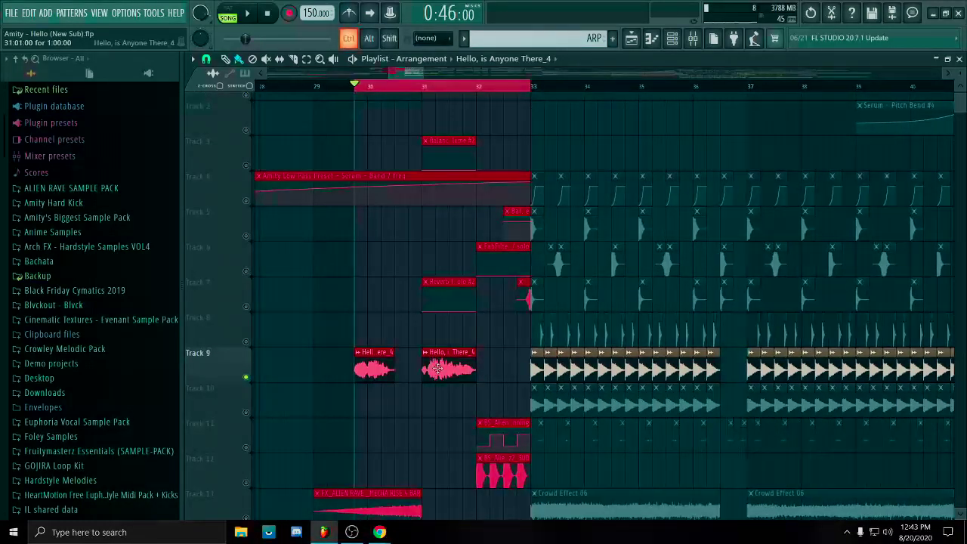
pyautogui.scroll(-4, 511, 315)
pyautogui.scroll(4, 504, 316)
pyautogui.scroll(-3, 518, 312)
pyautogui.scroll(-2, 543, 244)
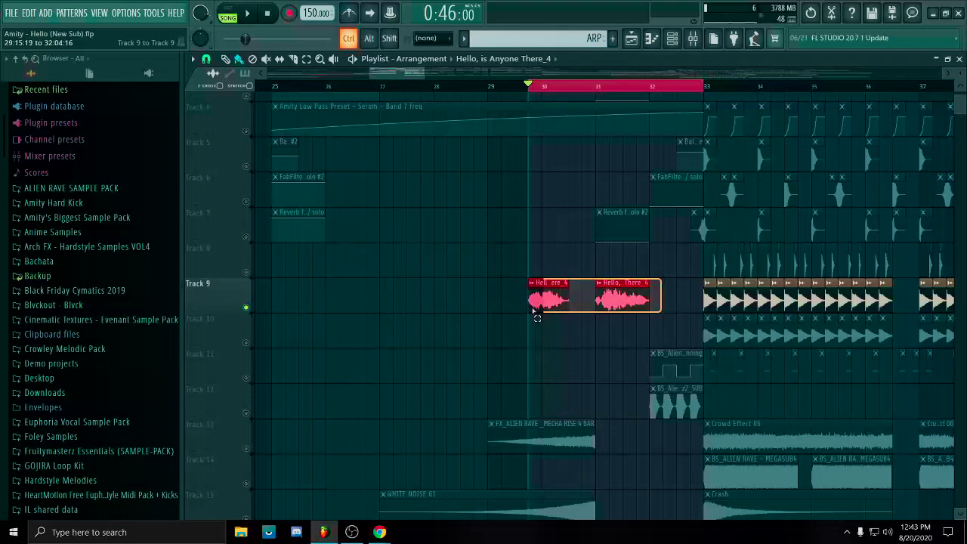
pyautogui.moveTo(637, 315); pyautogui.dragTo(684, 311)
pyautogui.scroll(3, 655, 286)
pyautogui.scroll(-3, 655, 285)
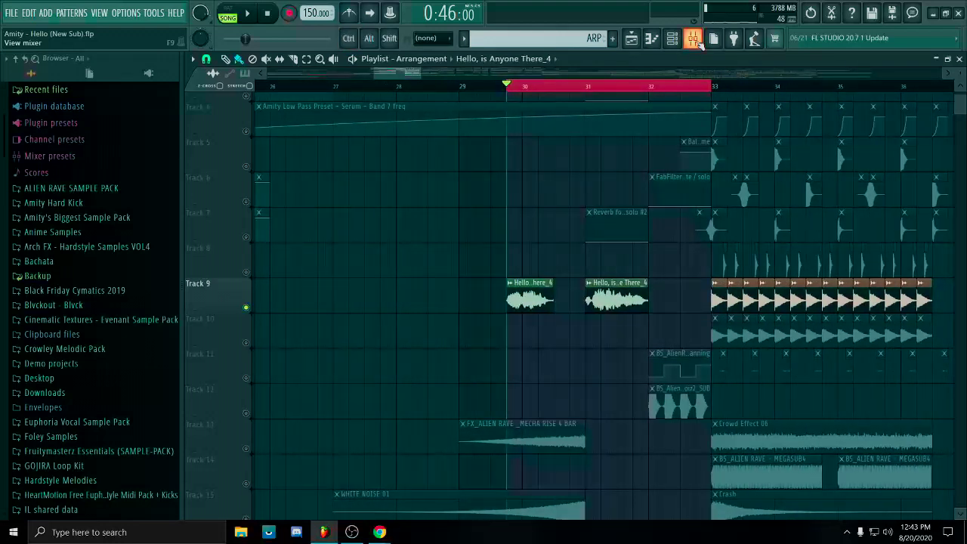
# Inspect the FabFilter Pro-Q 3 curve on the vocal's mixer track, removing the stray band, and close it.
pyautogui.click(695, 40)
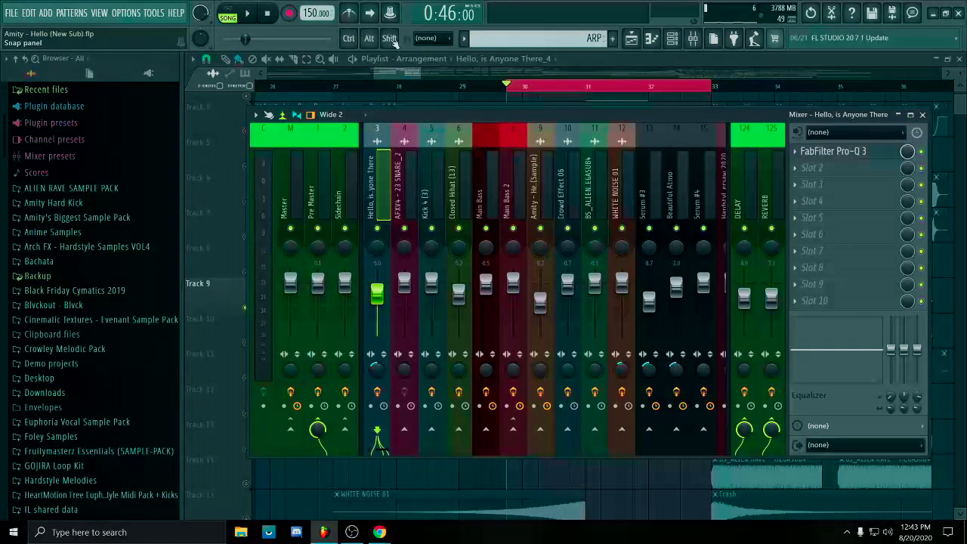
pyautogui.click(831, 152)
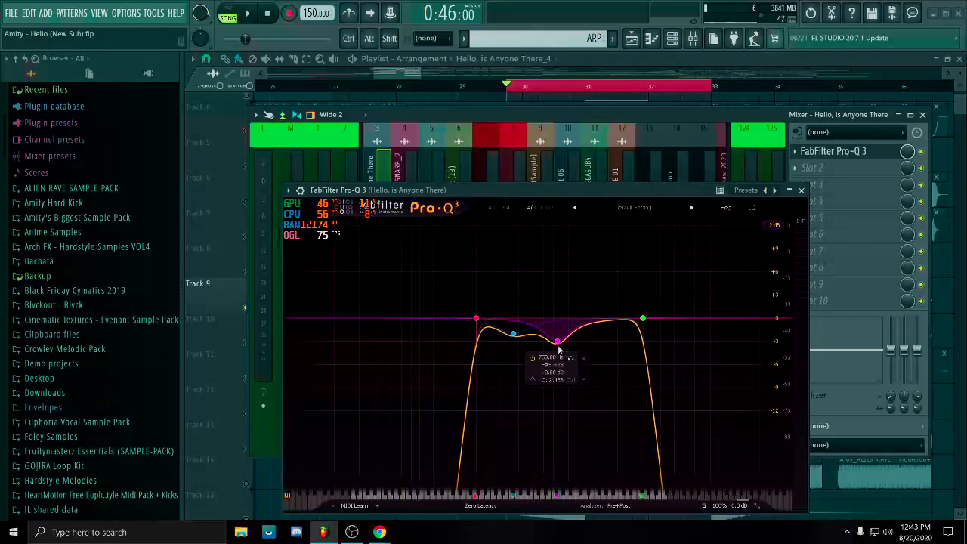
pyautogui.click(574, 331)
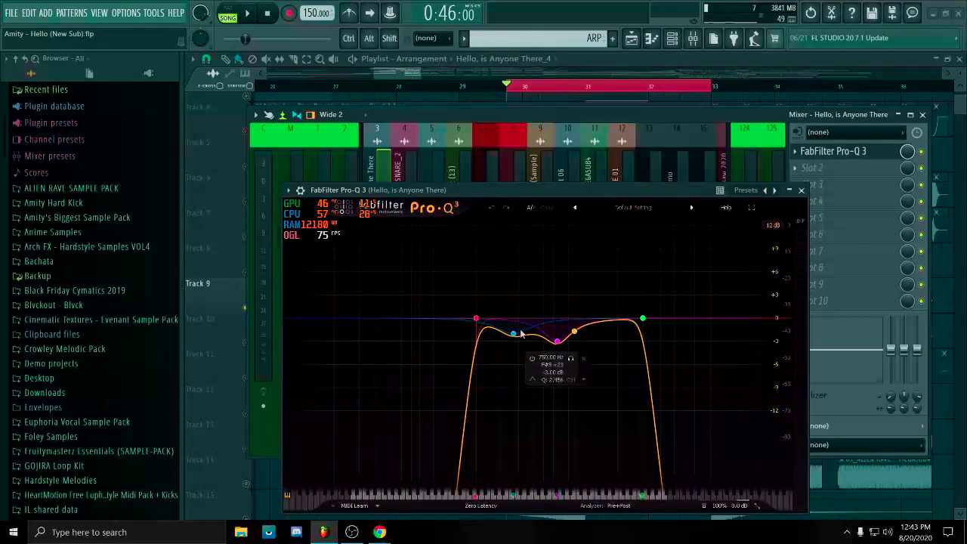
pyautogui.press('Delete')
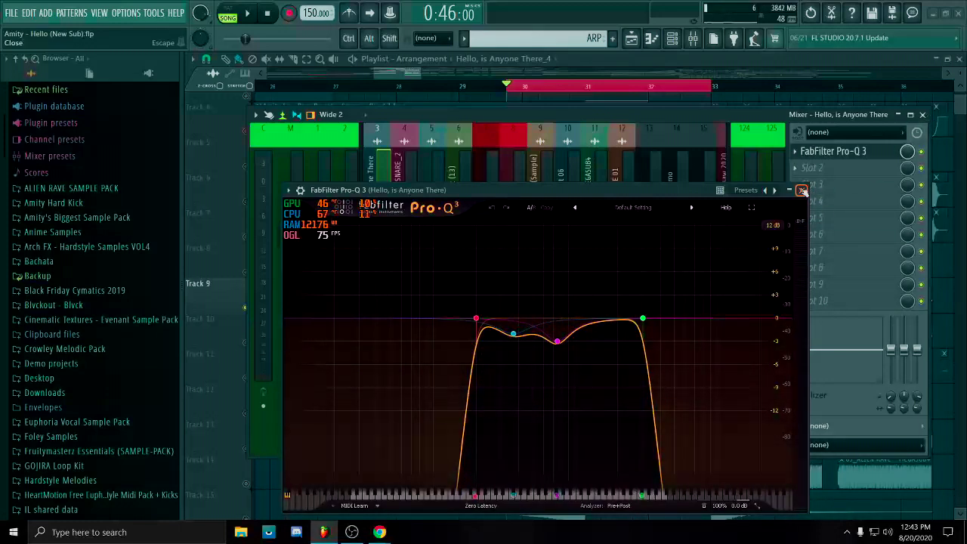
pyautogui.click(802, 191)
# Play the two soloed vocal clips on Track 9 within the time selection, and stop playback.
pyautogui.scroll(4, 574, 309)
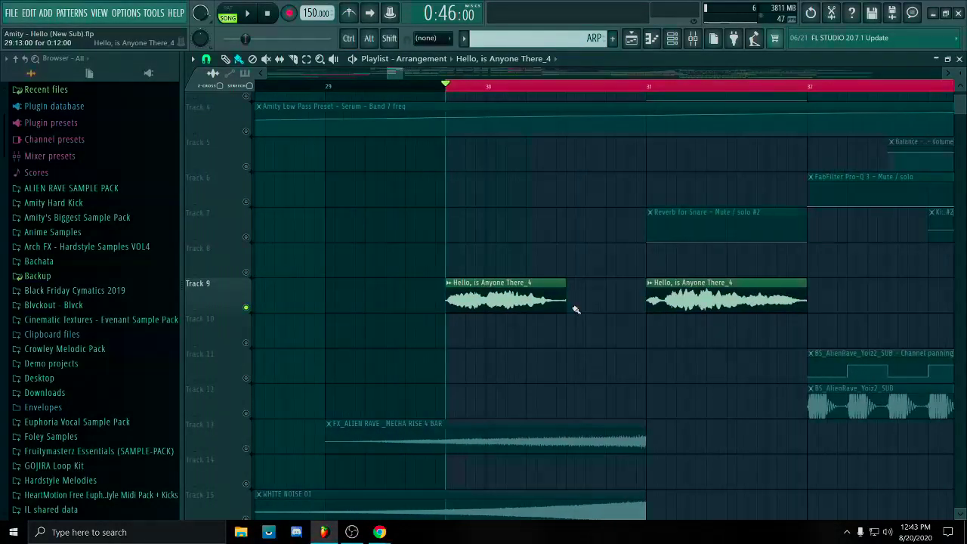
pyautogui.press('space')
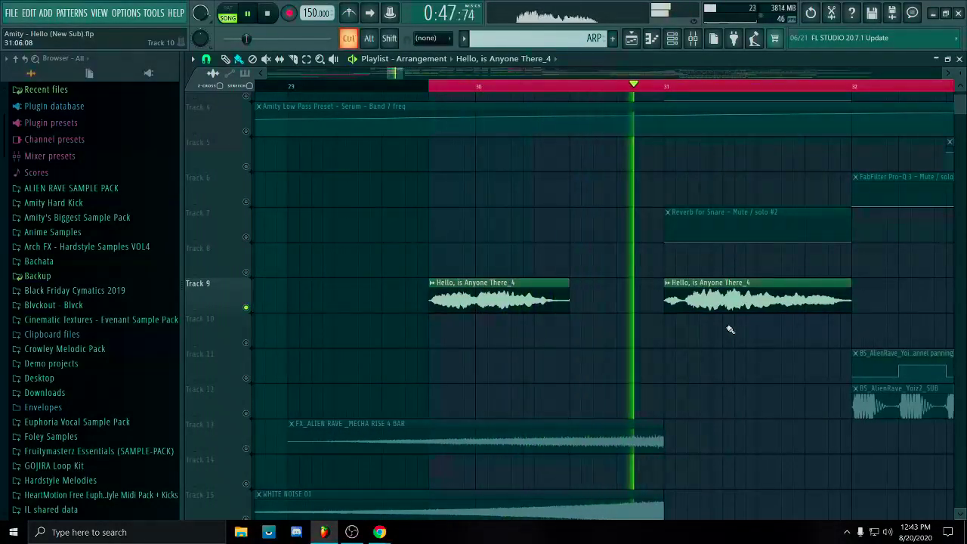
pyautogui.scroll(-3, 733, 332)
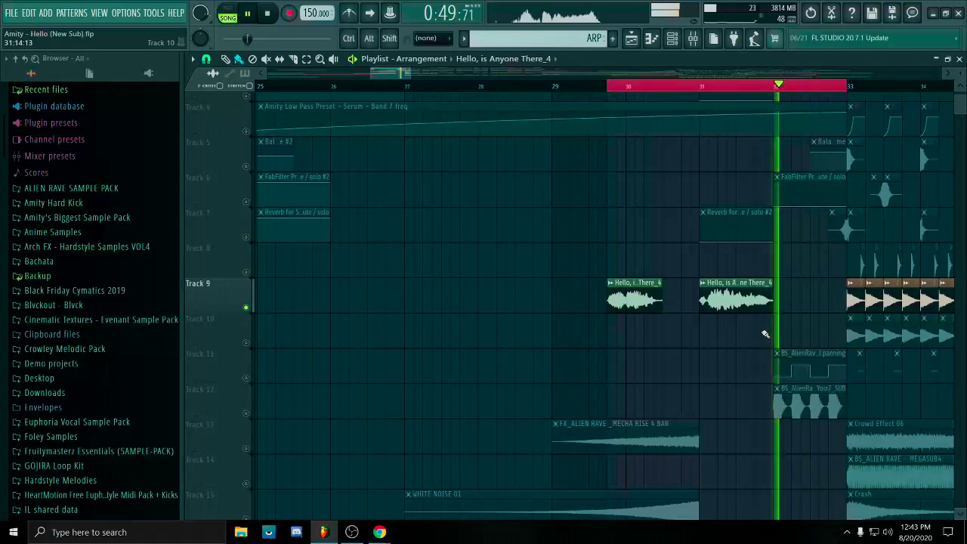
pyautogui.press('space')
pyautogui.moveTo(813, 293); pyautogui.dragTo(559, 332)
pyautogui.keyDown('ctrl'); pyautogui.click(787, 295); pyautogui.keyUp('ctrl')
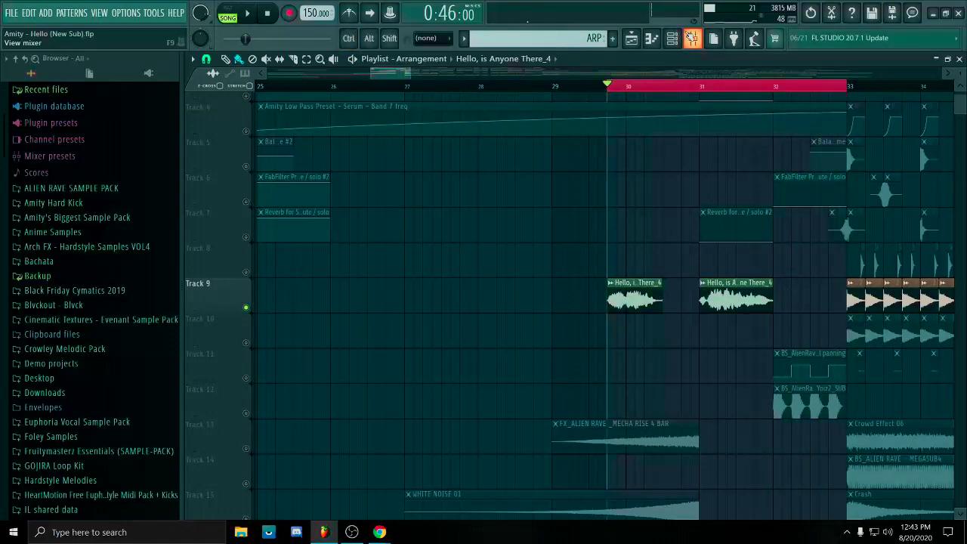
# Check the vocal's track in the mixer and return to its two playlist clips.
pyautogui.click(692, 38)
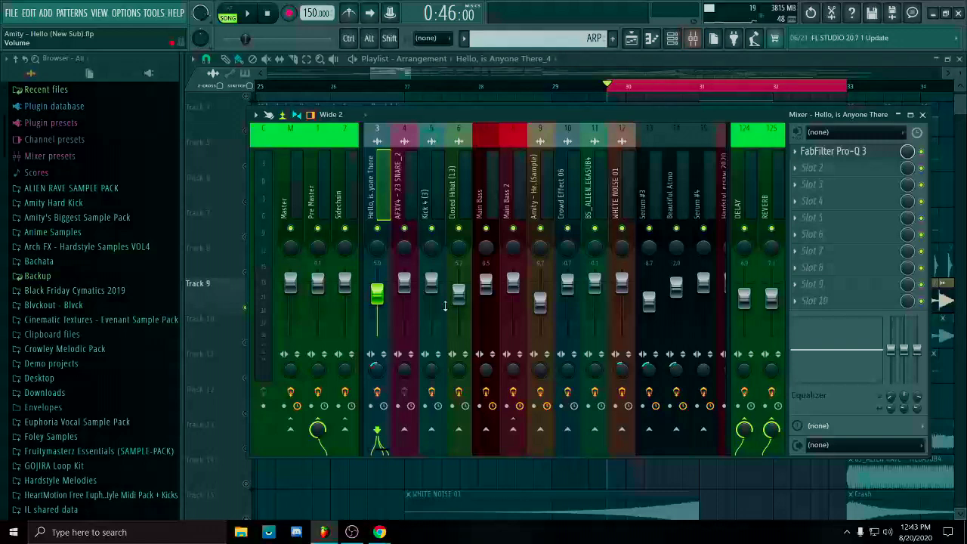
pyautogui.click(922, 116)
pyautogui.scroll(5, 727, 328)
pyautogui.scroll(-5, 722, 344)
pyautogui.moveTo(800, 295); pyautogui.dragTo(537, 324)
pyautogui.keyDown('ctrl'); pyautogui.click(793, 309); pyautogui.keyUp('ctrl')
# Review the channel settings of the "Hello, is Anyone There_4" sample and close them.
pyautogui.doubleClick(620, 286)
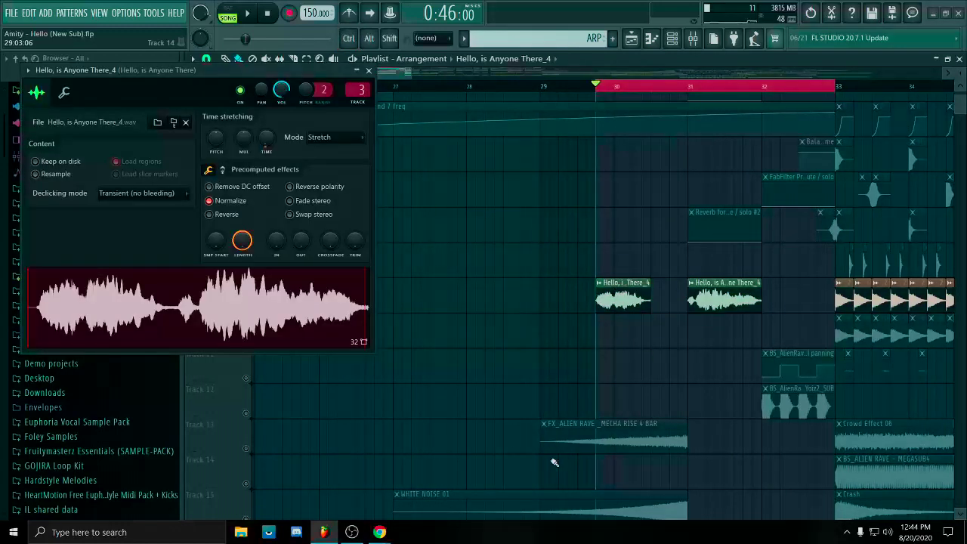
pyautogui.moveTo(261, 68); pyautogui.dragTo(384, 34)
pyautogui.click(494, 37)
pyautogui.scroll(2, 615, 345)
pyautogui.scroll(-3, 594, 302)
pyautogui.moveTo(532, 300); pyautogui.dragTo(643, 353)
pyautogui.keyDown('ctrl'); pyautogui.click(753, 310); pyautogui.keyUp('ctrl')
pyautogui.moveTo(662, 352)
pyautogui.mouseDown()
pyautogui.moveTo(638, 335)
pyautogui.moveTo(671, 346)
pyautogui.moveTo(451, 352)
pyautogui.moveTo(634, 292)
pyautogui.moveTo(477, 369)
pyautogui.moveTo(453, 360)
pyautogui.moveTo(556, 345)
pyautogui.moveTo(406, 356)
pyautogui.moveTo(661, 344)
pyautogui.mouseUp()
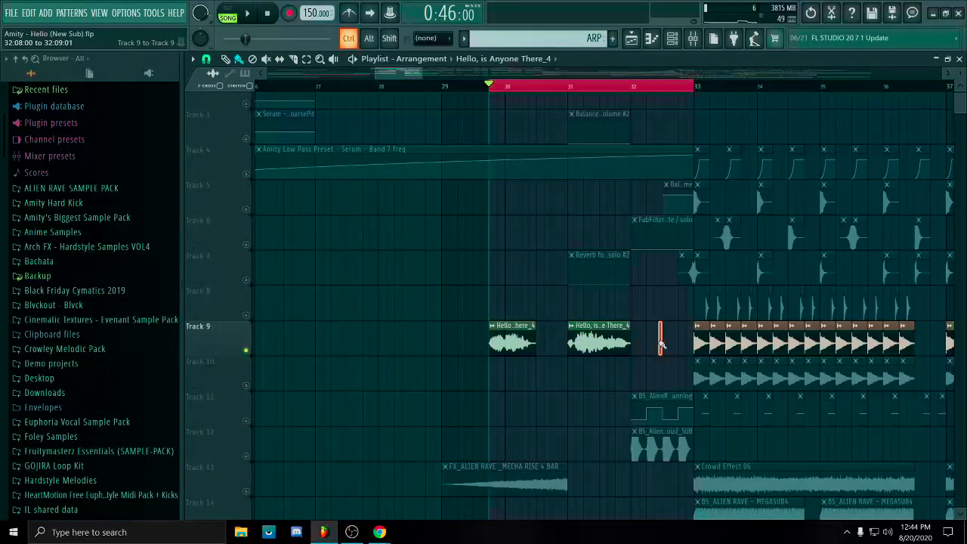
# Clear the time selection and unsolo Track 9 so all playlist tracks are active.
pyautogui.keyDown('ctrl'); pyautogui.click(609, 90); pyautogui.keyUp('ctrl')
pyautogui.scroll(-5, 552, 280)
pyautogui.rightClick(246, 350)
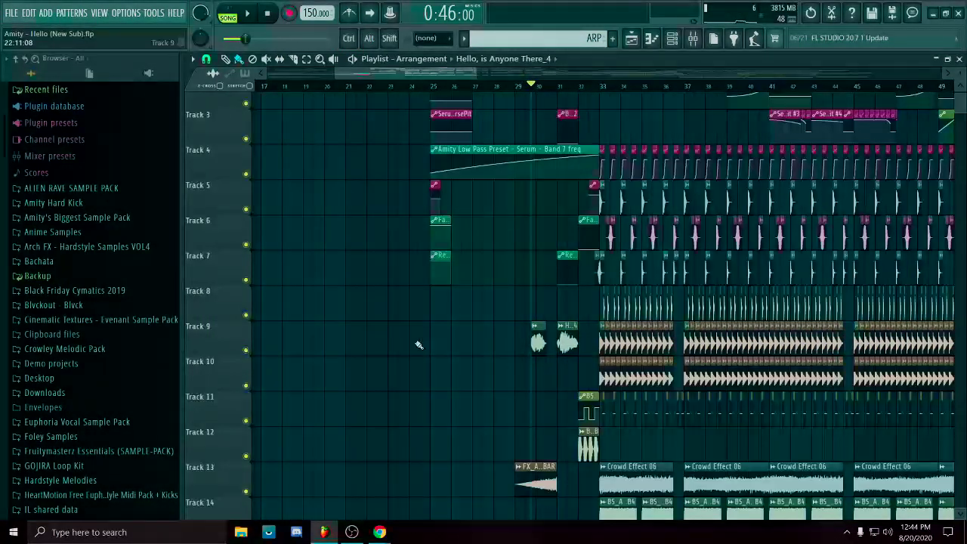
pyautogui.scroll(3, 550, 336)
pyautogui.moveTo(601, 332); pyautogui.dragTo(490, 339)
pyautogui.moveTo(629, 385); pyautogui.dragTo(597, 435)
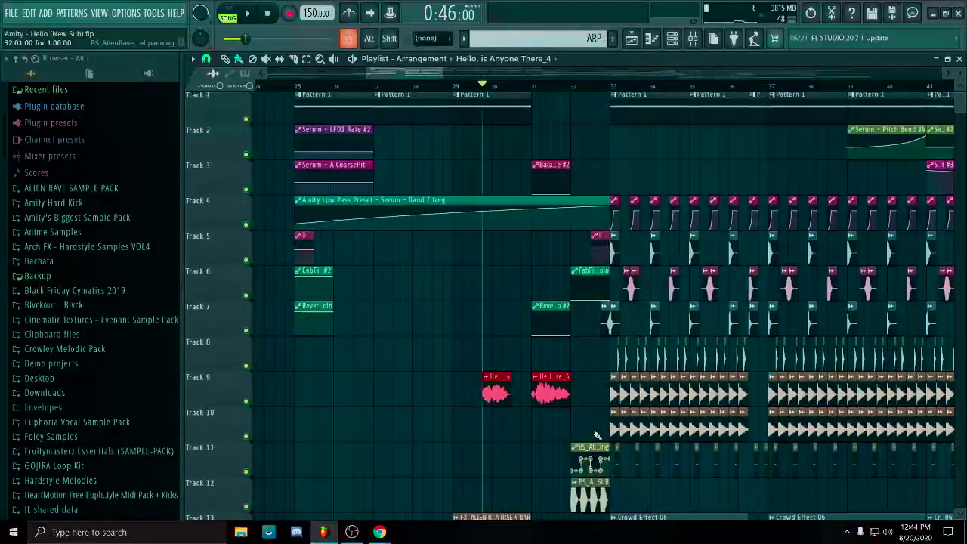
# Solo Track 5 and open the channel settings of the Kick 4 (3) clip at bar 33.
pyautogui.scroll(4, 612, 227)
pyautogui.keyDown('ctrl'); pyautogui.moveTo(615, 185); pyautogui.dragTo(300, 281); pyautogui.keyUp('ctrl')
pyautogui.scroll(-8, 303, 116)
pyautogui.scroll(6, 291, 281)
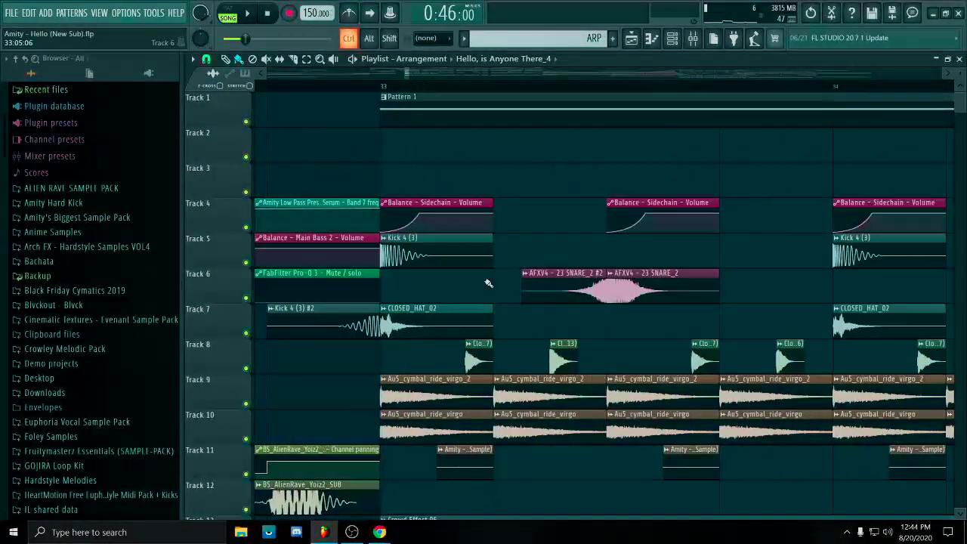
pyautogui.scroll(-6, 458, 281)
pyautogui.rightClick(246, 262)
pyautogui.scroll(3, 467, 286)
pyautogui.scroll(-3, 469, 272)
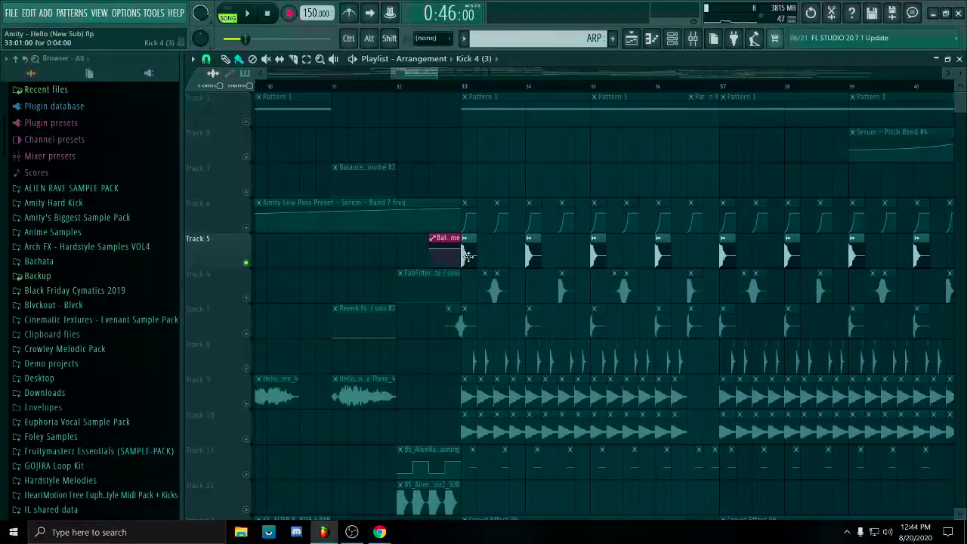
pyautogui.doubleClick(468, 257)
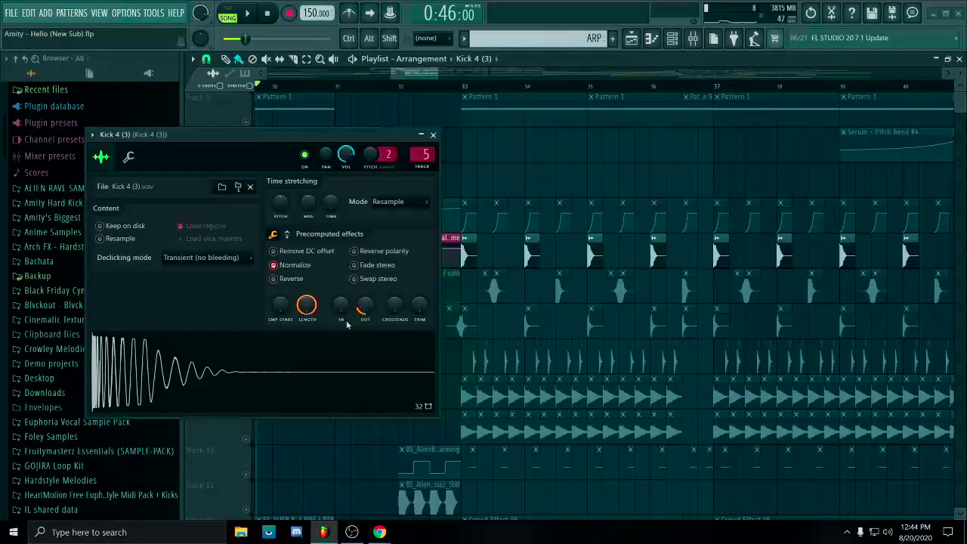
# Try the maximum fade out on the Kick 4 (3) sample, undo it and restore the previous fade-out amount.
pyautogui.rightClick(363, 306)
pyautogui.click(388, 330)
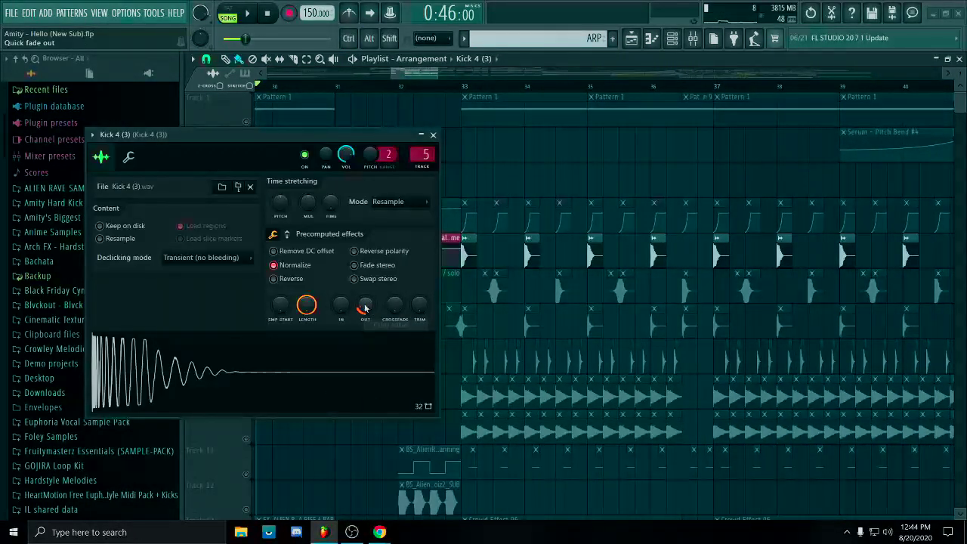
pyautogui.rightClick(365, 306)
pyautogui.click(412, 341)
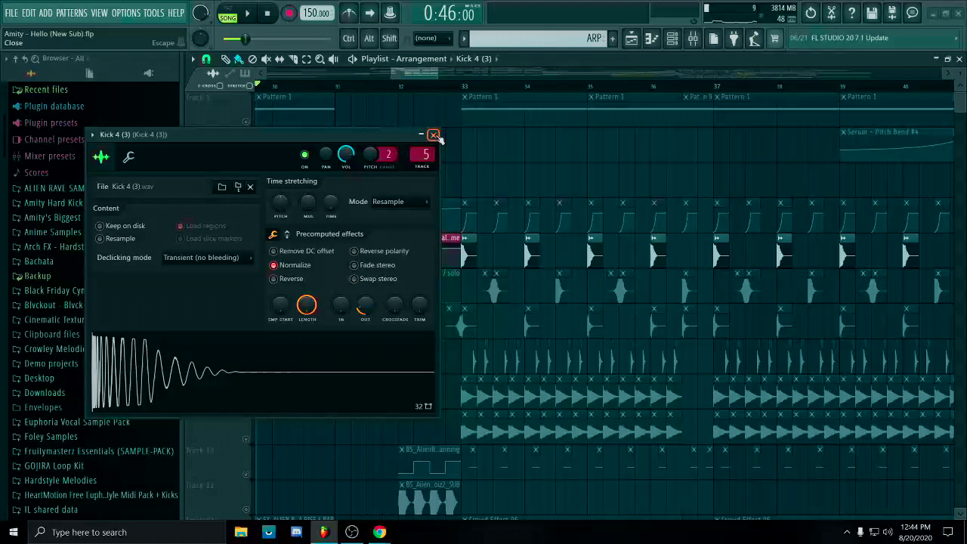
pyautogui.moveTo(408, 135); pyautogui.dragTo(695, 80)
pyautogui.moveTo(651, 249); pyautogui.dragTo(651, 219)
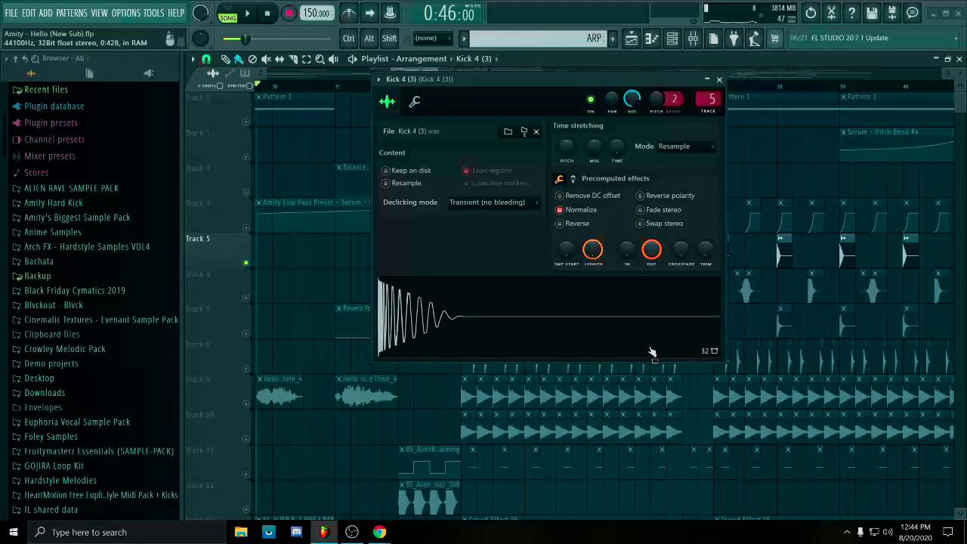
pyautogui.hotkey('ctrl', 'z')
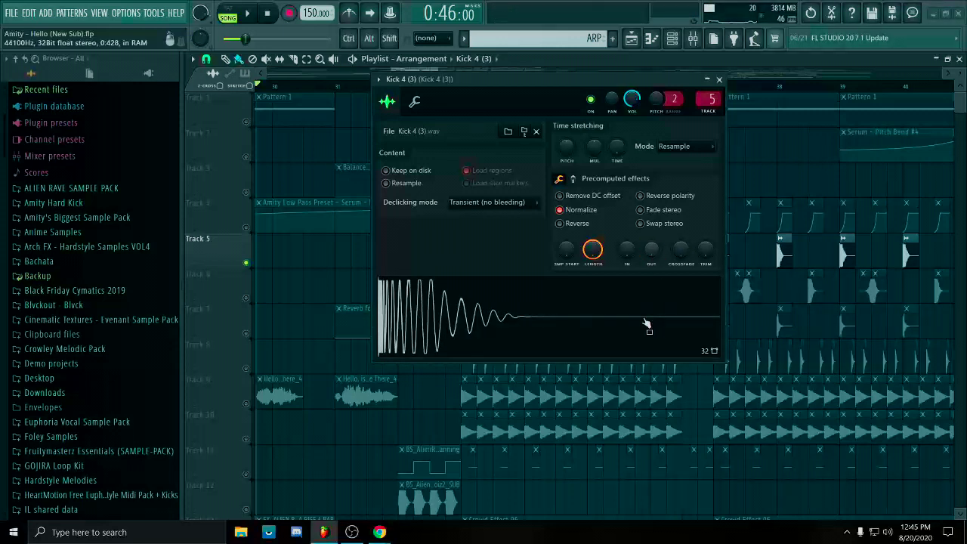
pyautogui.rightClick(651, 249)
pyautogui.click(686, 277)
# Open the Kick 4 (3) sample in the audio editor and show its volume envelope.
pyautogui.rightClick(617, 304)
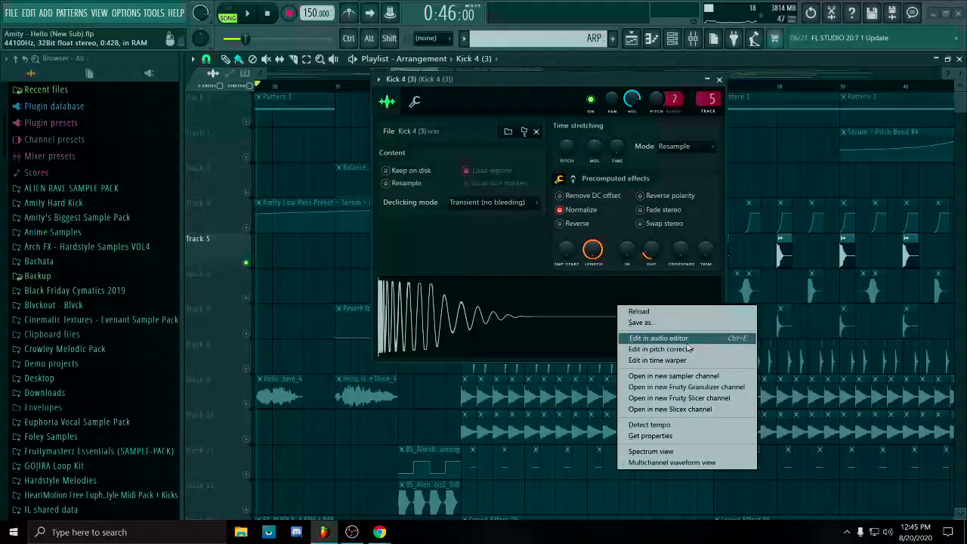
pyautogui.click(642, 340)
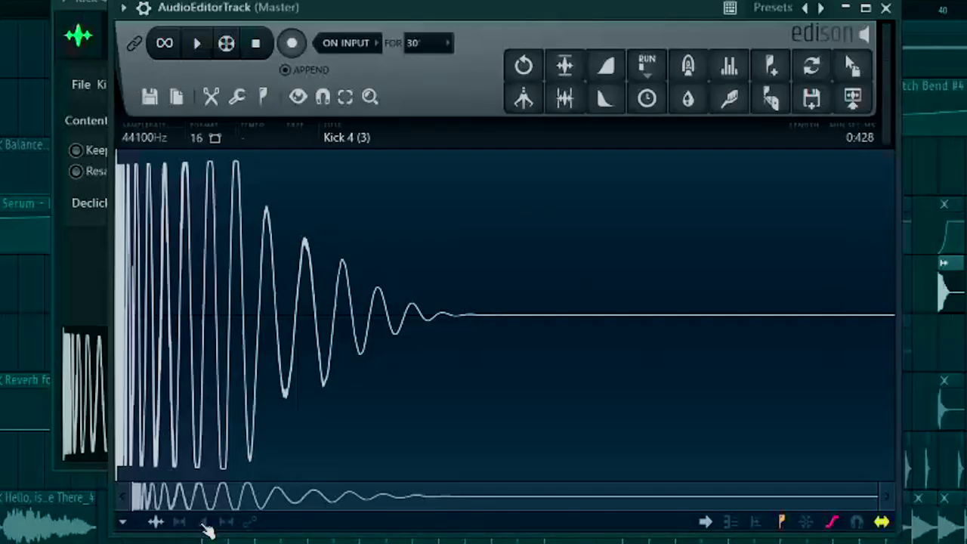
pyautogui.click(203, 523)
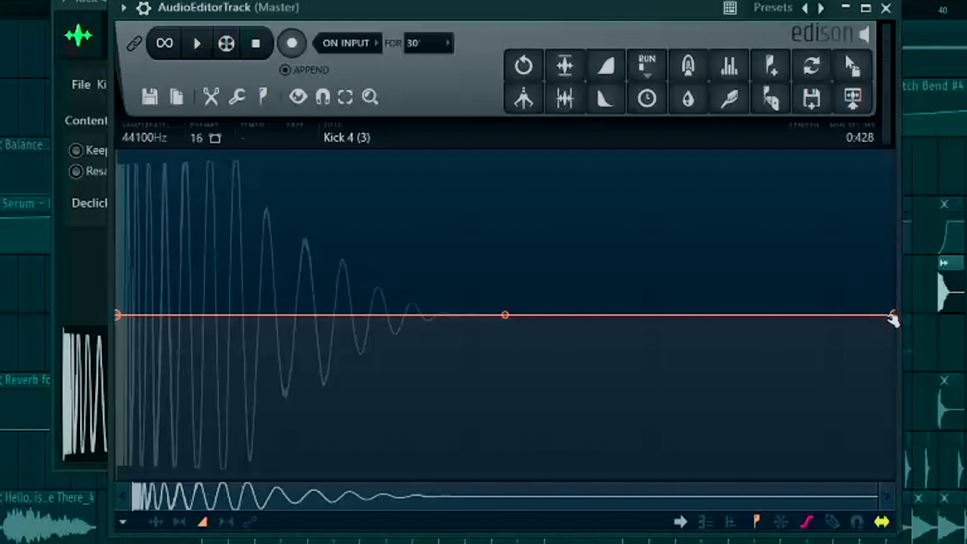
# Lower the volume envelope's end to minimum, add a point in the kick's tail and bend the drop into a steep curve.
pyautogui.moveTo(892, 316); pyautogui.dragTo(892, 478)
pyautogui.click(353, 316)
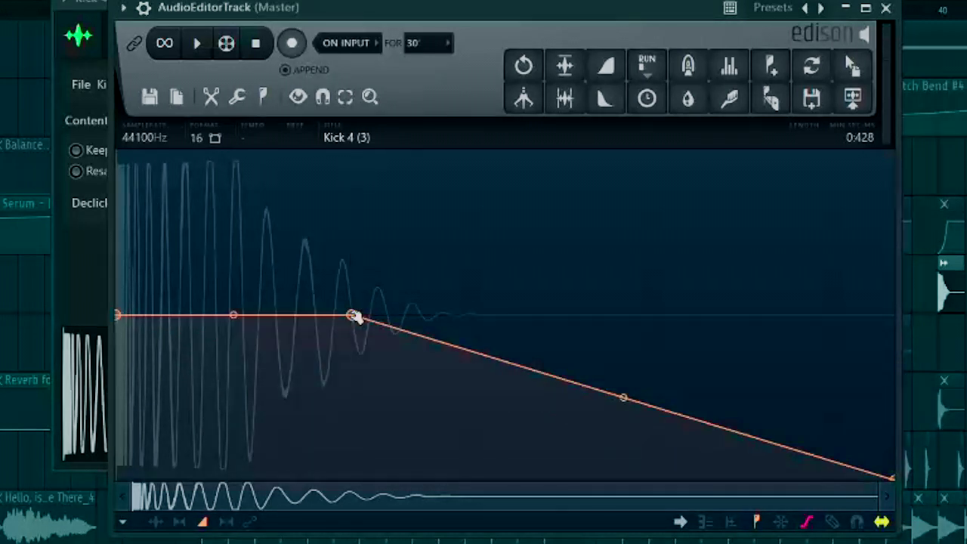
pyautogui.moveTo(623, 397); pyautogui.dragTo(205, 262)
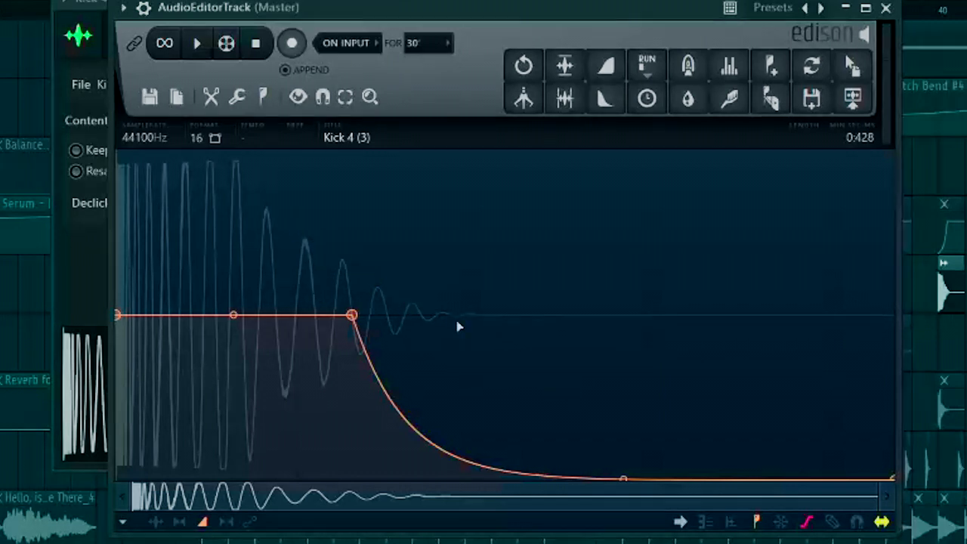
# Bend the volume envelope's drop curve upward and close the Kick 4 (3) audio editor and channel settings.
pyautogui.moveTo(621, 479); pyautogui.dragTo(633, 262)
pyautogui.click(889, 7)
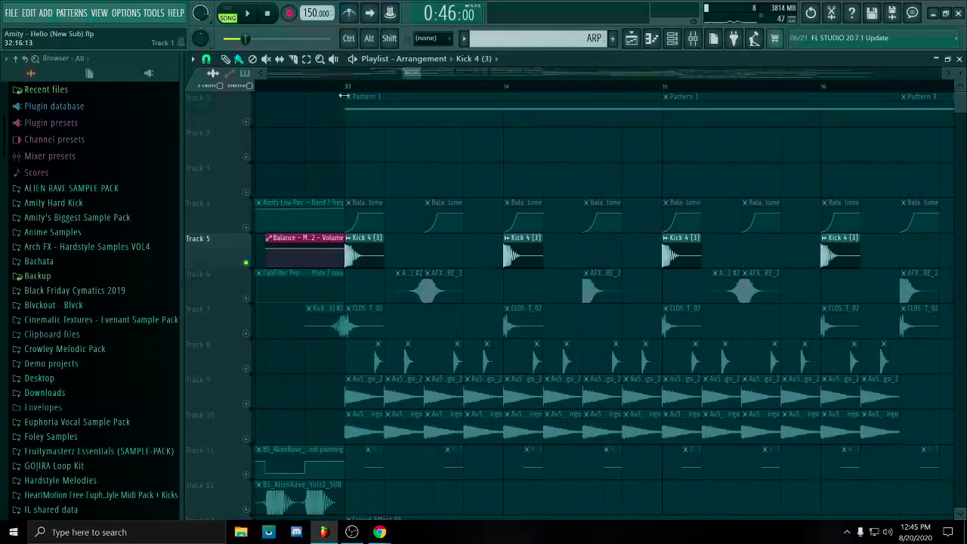
# Solo Track 6 and examine its AFXV4 - 23 SNARE_2 clips from bar 33 onward.
pyautogui.scroll(6, 490, 255)
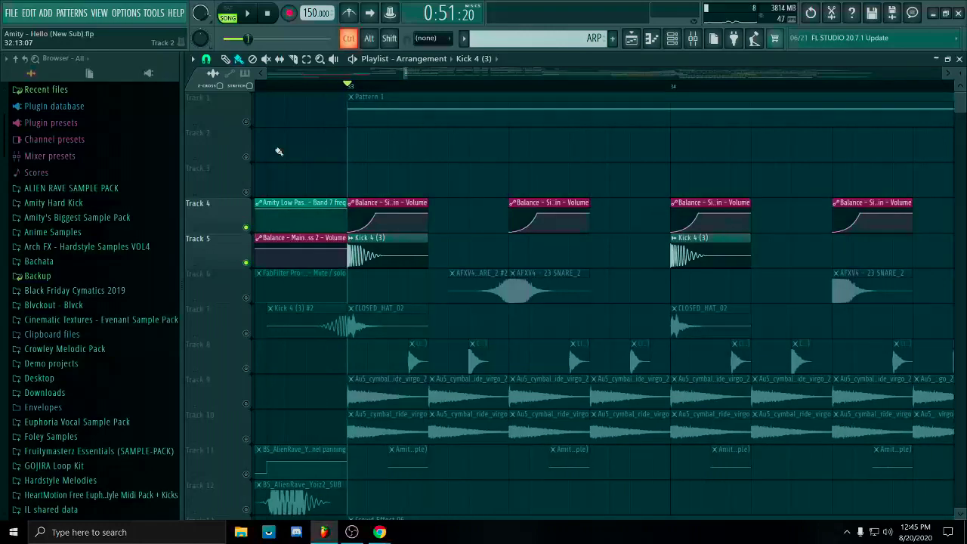
pyautogui.scroll(-5, 491, 256)
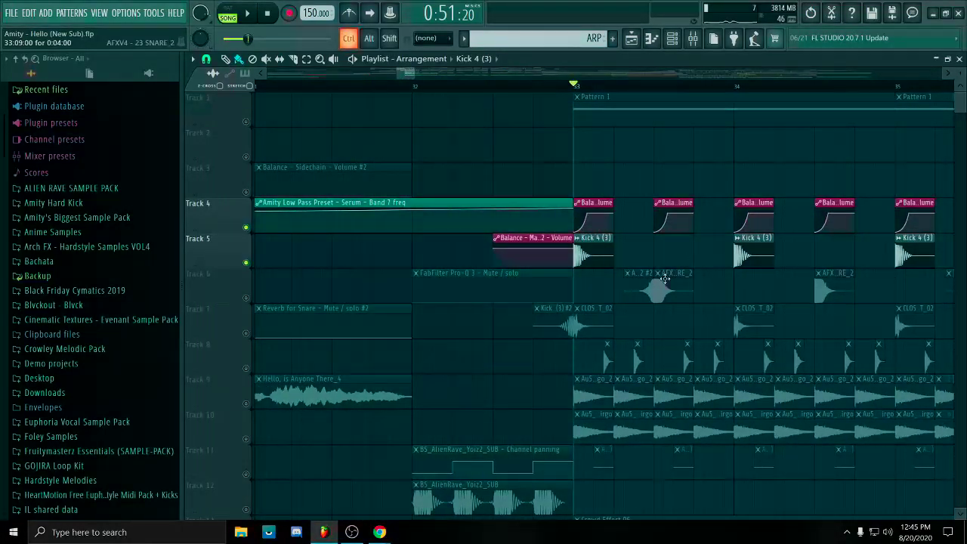
pyautogui.scroll(5, 642, 283)
pyautogui.scroll(-6, 412, 338)
pyautogui.keyDown('ctrl'); pyautogui.click(246, 299); pyautogui.keyUp('ctrl')
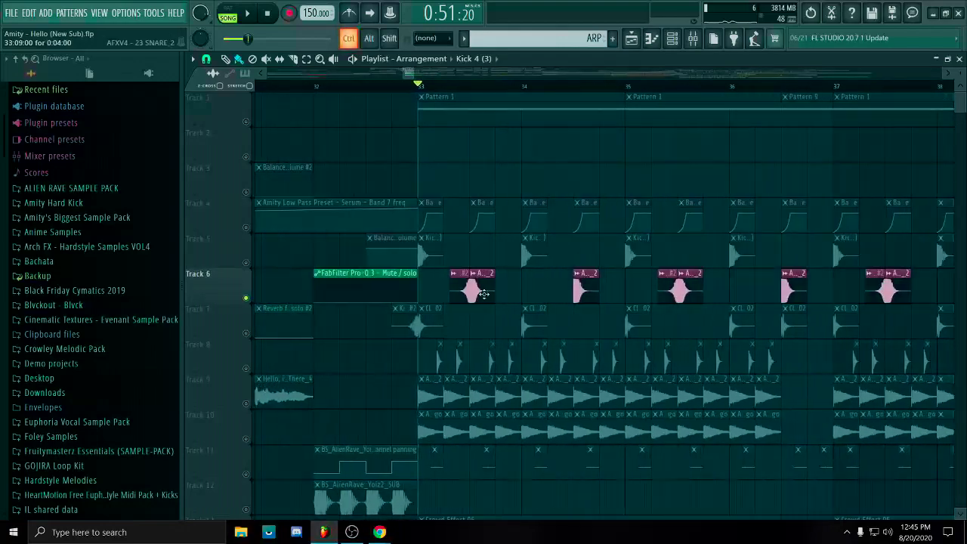
pyautogui.scroll(7, 484, 294)
pyautogui.scroll(-4, 476, 291)
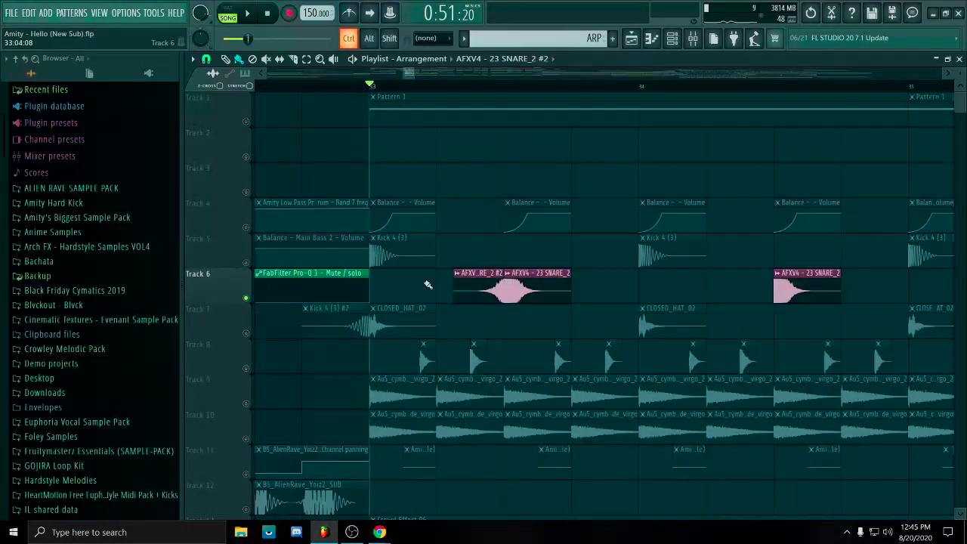
pyautogui.scroll(-4, 428, 285)
# Highlight the snare clip groups on Track 6 one after another between bars 33 and 41.
pyautogui.moveTo(522, 270); pyautogui.dragTo(457, 296)
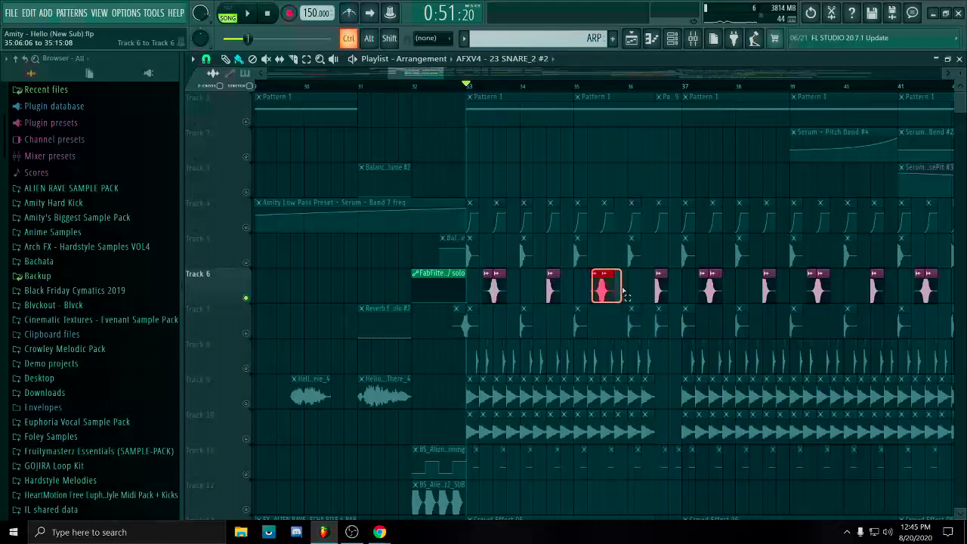
pyautogui.moveTo(474, 296); pyautogui.dragTo(520, 298)
pyautogui.moveTo(587, 295); pyautogui.dragTo(640, 297)
pyautogui.moveTo(696, 291); pyautogui.dragTo(748, 296)
pyautogui.click(814, 289)
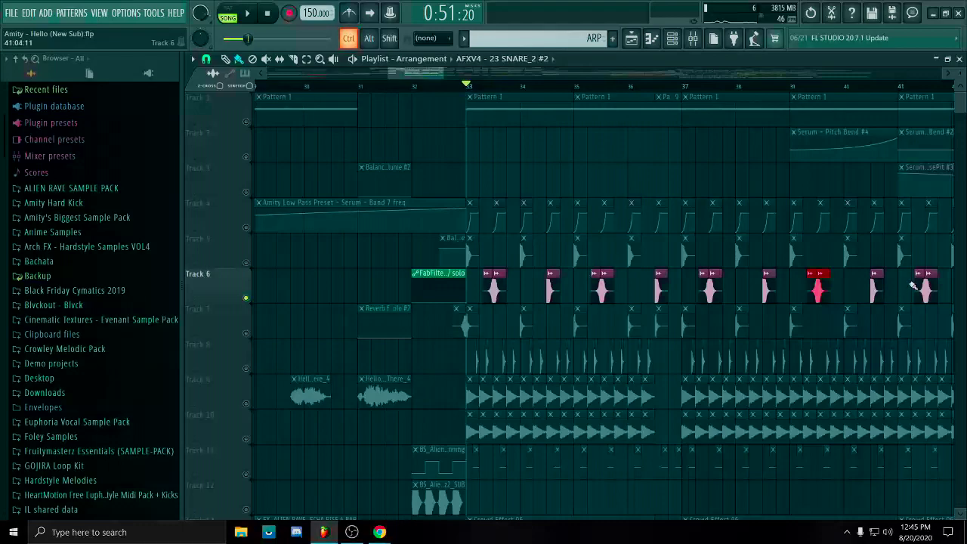
pyautogui.click(922, 290)
pyautogui.scroll(-5, 920, 286)
pyautogui.scroll(6, 680, 340)
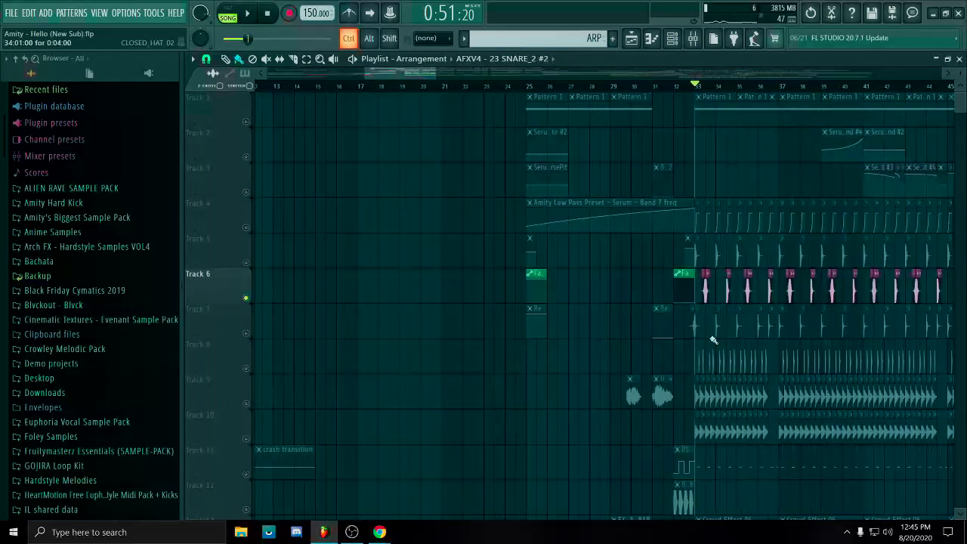
# Open the channel settings of the AFXV4 - 23 SNARE_2 clip and move their window beside the clips.
pyautogui.scroll(-5, 562, 302)
pyautogui.doubleClick(579, 284)
pyautogui.moveTo(396, 165); pyautogui.dragTo(695, 133)
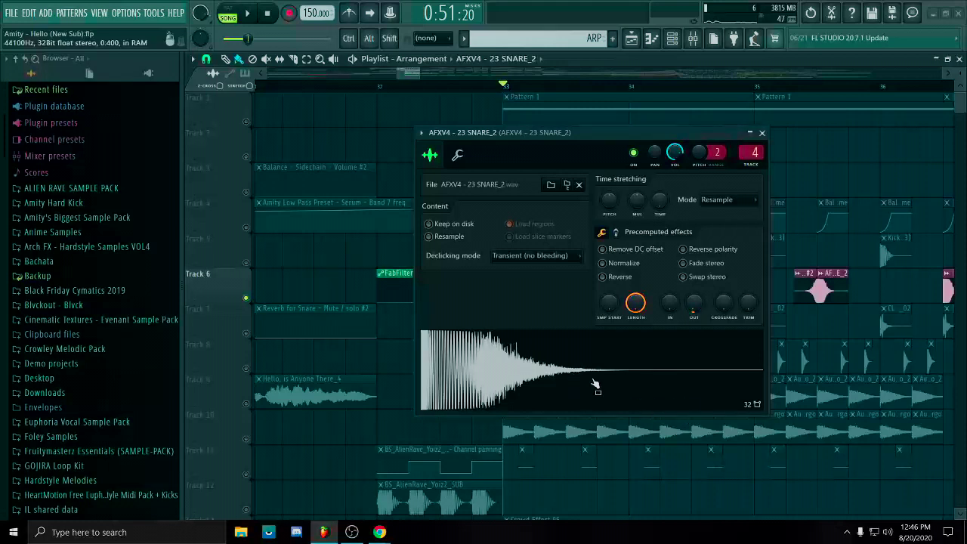
# View the AFXV4 - 23 SNARE_2 sample's volume envelope in the audio editor and close both the editor and channel settings.
pyautogui.rightClick(537, 386)
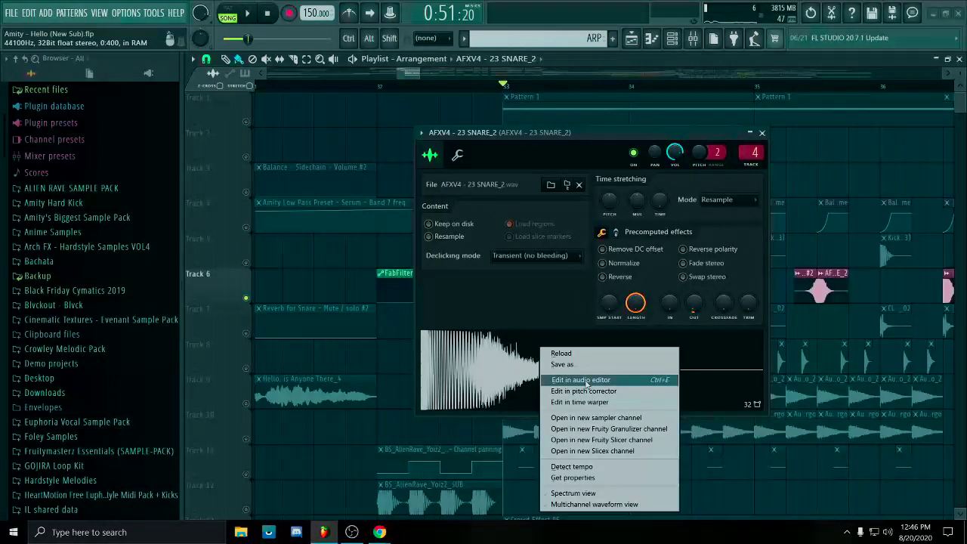
pyautogui.click(587, 381)
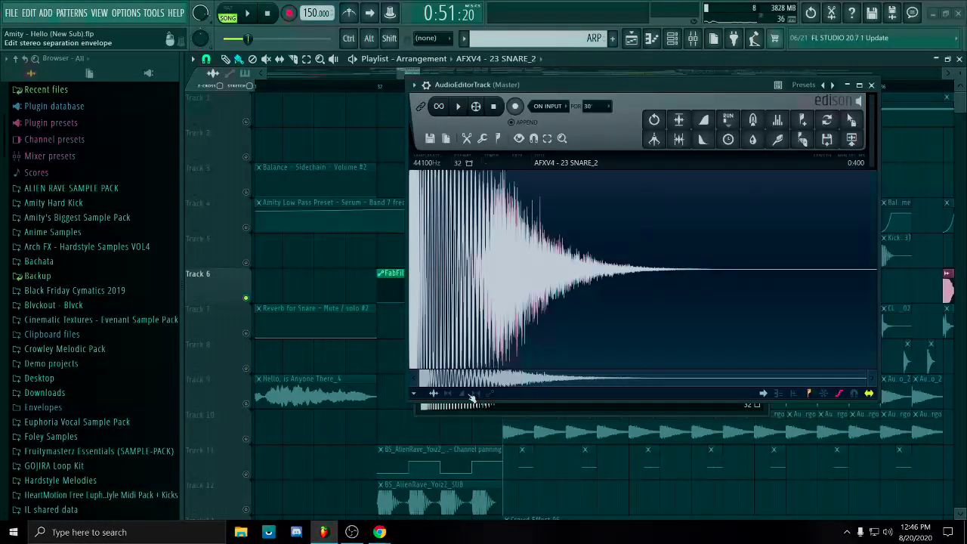
pyautogui.click(462, 393)
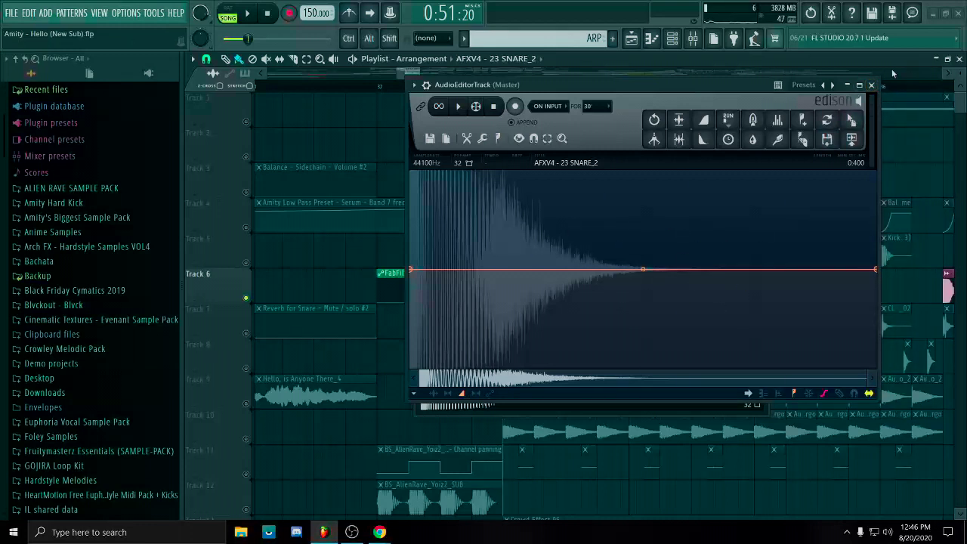
pyautogui.click(870, 85)
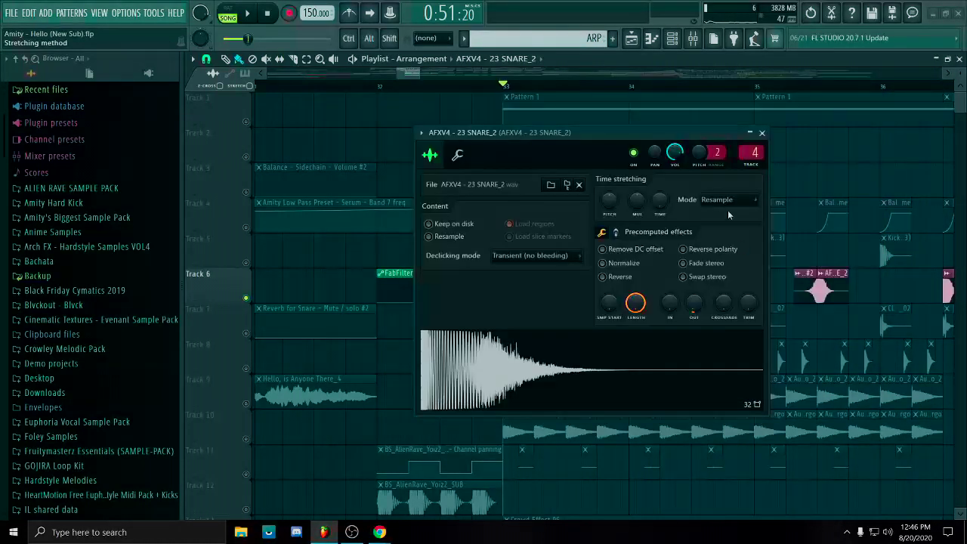
pyautogui.click(762, 133)
# Play the first AFXV4 - 23 SNARE_2 clip on Track 6, where it meets its reversed copy in bar 33.
pyautogui.scroll(4, 554, 280)
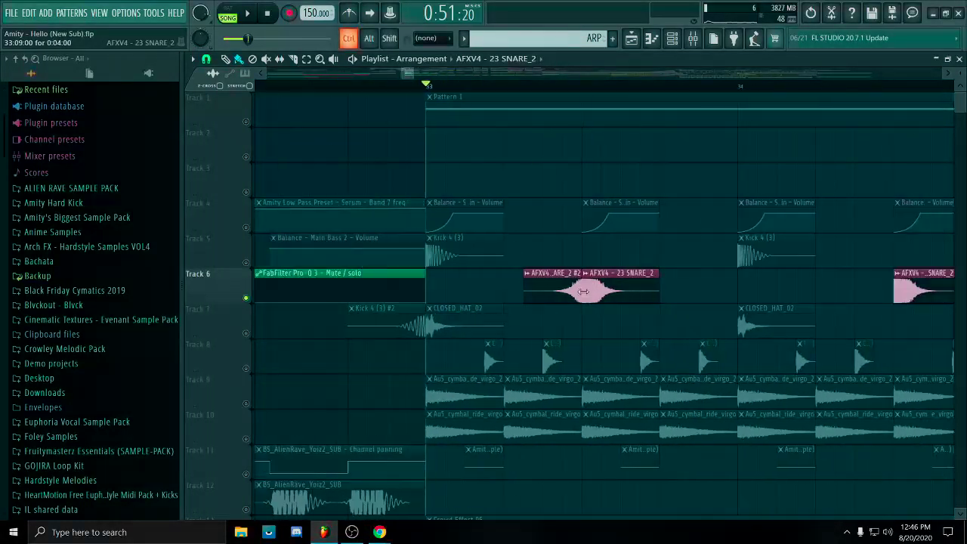
pyautogui.scroll(3, 552, 291)
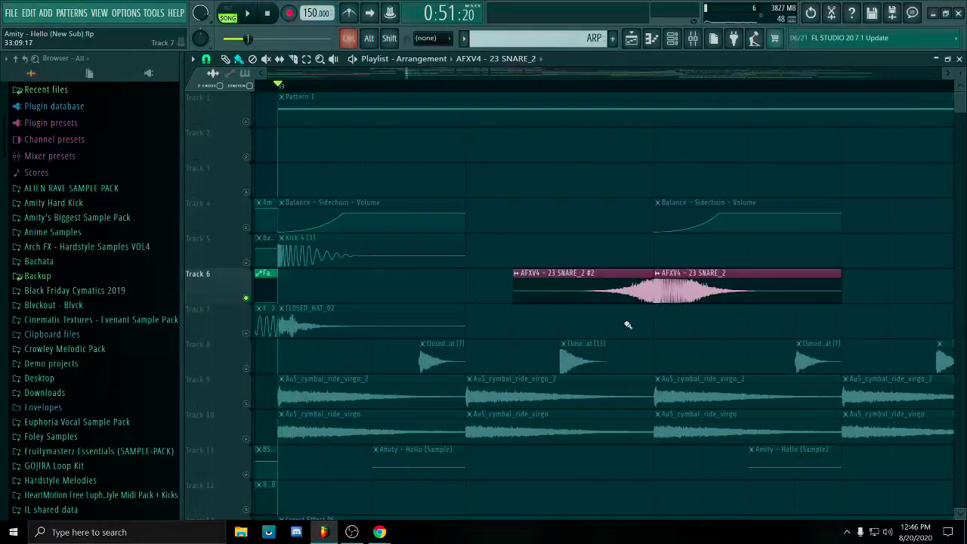
pyautogui.scroll(-1, 589, 298)
pyautogui.press('space')
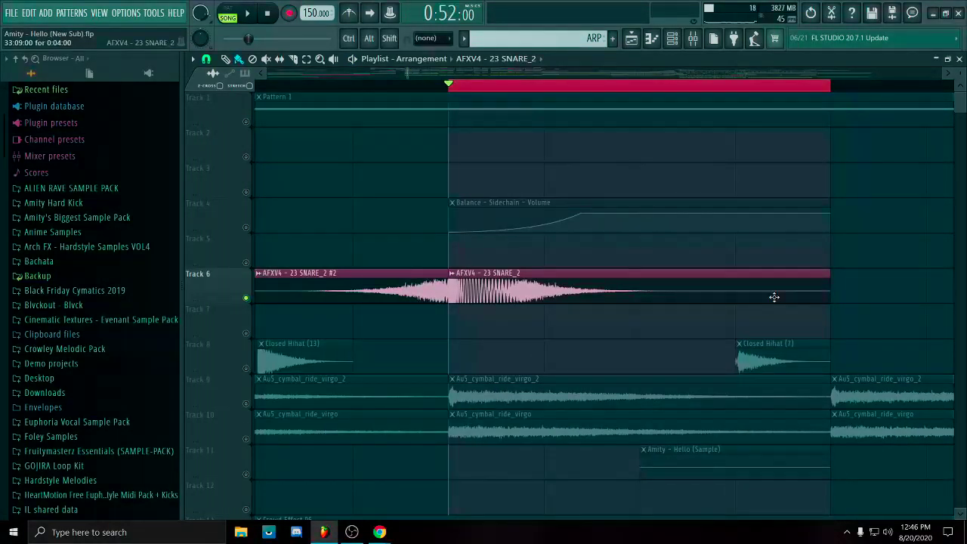
# Mark the time range from bar 33 to the end of the first snare clip and clear the selection.
pyautogui.scroll(-5, 687, 286)
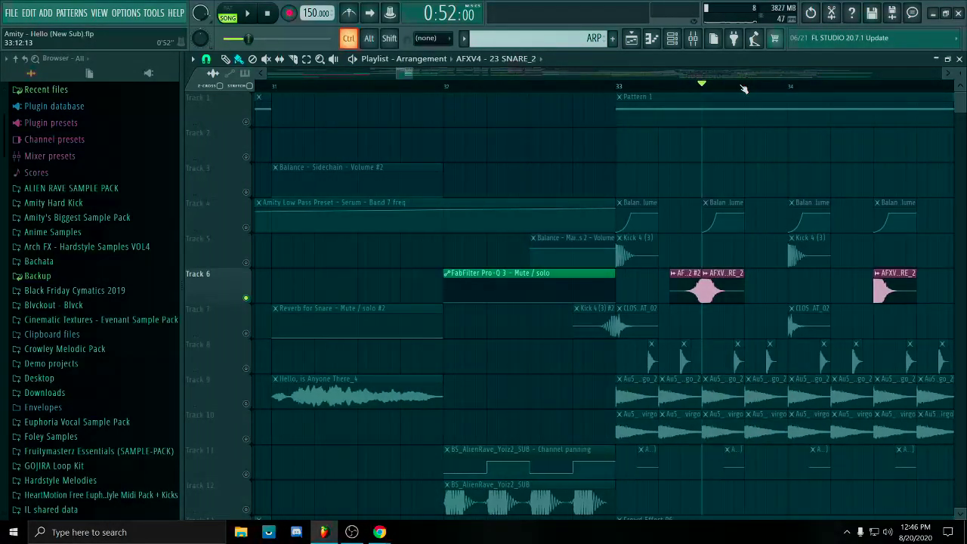
pyautogui.moveTo(722, 92); pyautogui.dragTo(620, 102)
pyautogui.keyDown('ctrl'); pyautogui.click(677, 175); pyautogui.keyUp('ctrl')
pyautogui.scroll(3, 692, 304)
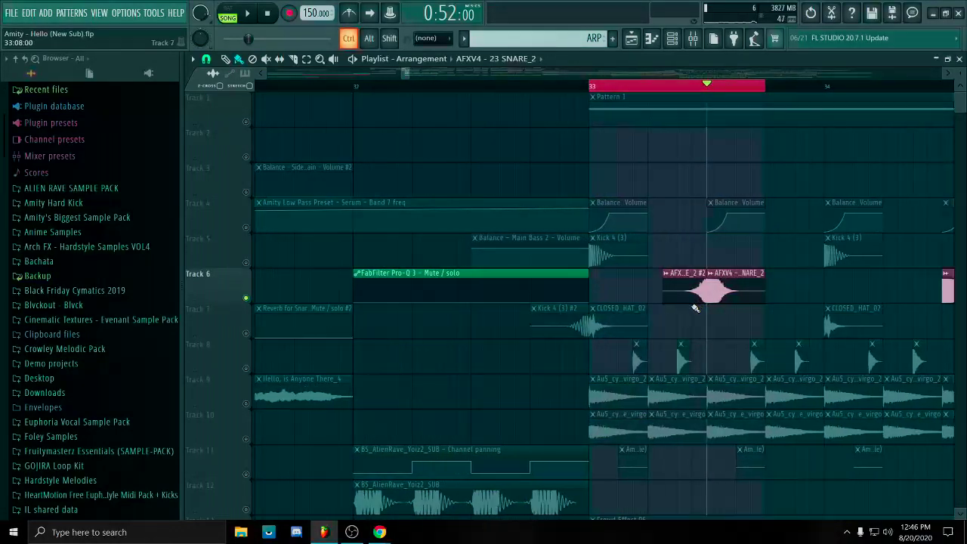
pyautogui.keyDown('ctrl'); pyautogui.click(693, 308); pyautogui.keyUp('ctrl')
# Solo Track 7 to show its closed hat clips and turn all the tracks back on.
pyautogui.scroll(-7, 526, 365)
pyautogui.scroll(5, 522, 352)
pyautogui.moveTo(453, 359); pyautogui.dragTo(502, 140)
pyautogui.scroll(-4, 421, 374)
pyautogui.keyDown('ctrl'); pyautogui.click(293, 412); pyautogui.keyUp('ctrl')
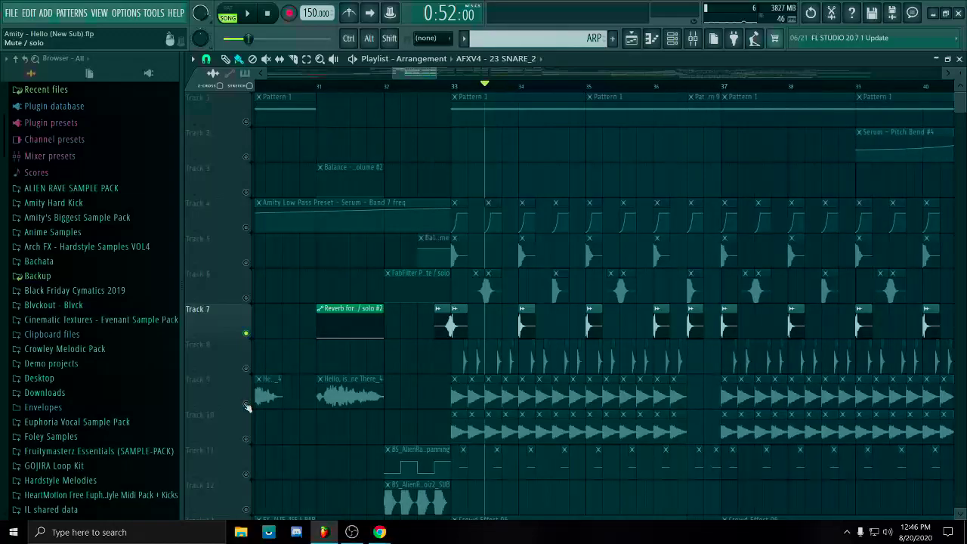
pyautogui.keyDown('ctrl'); pyautogui.click(246, 333); pyautogui.keyUp('ctrl')
# Play the arrangement from bar 31 with Track 12 muted on the way, stop playback and re-enable the track.
pyautogui.scroll(-4, 383, 361)
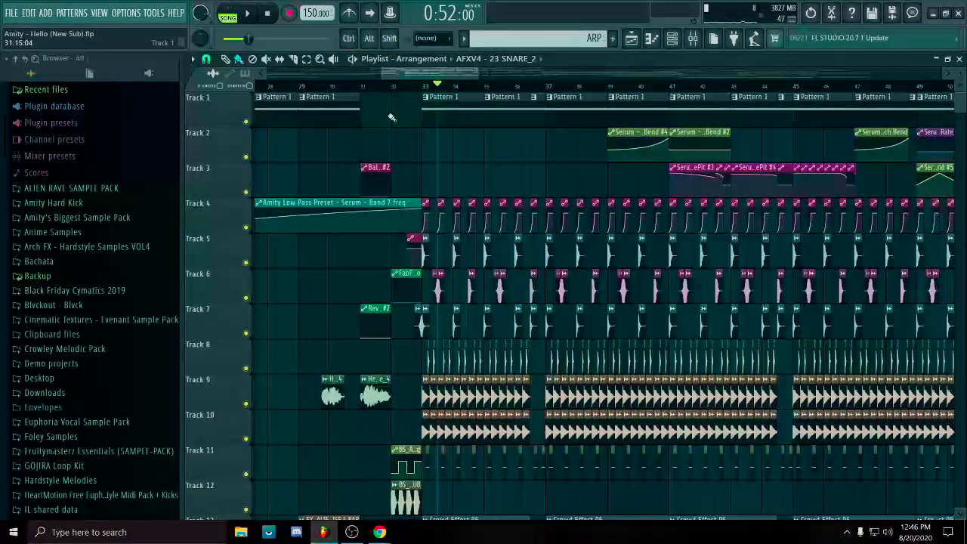
pyautogui.click(350, 90)
pyautogui.scroll(3, 363, 92)
pyautogui.scroll(-5, 291, 335)
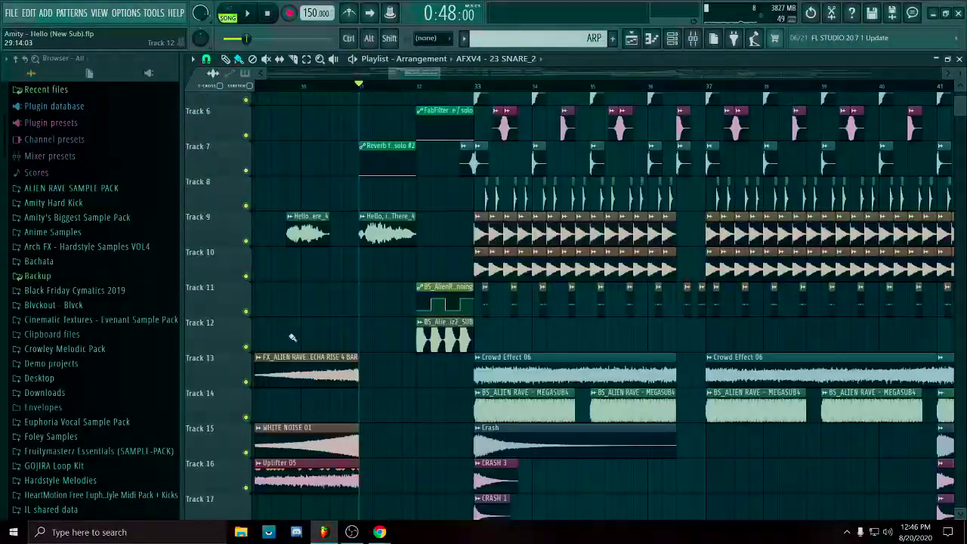
pyautogui.press('space')
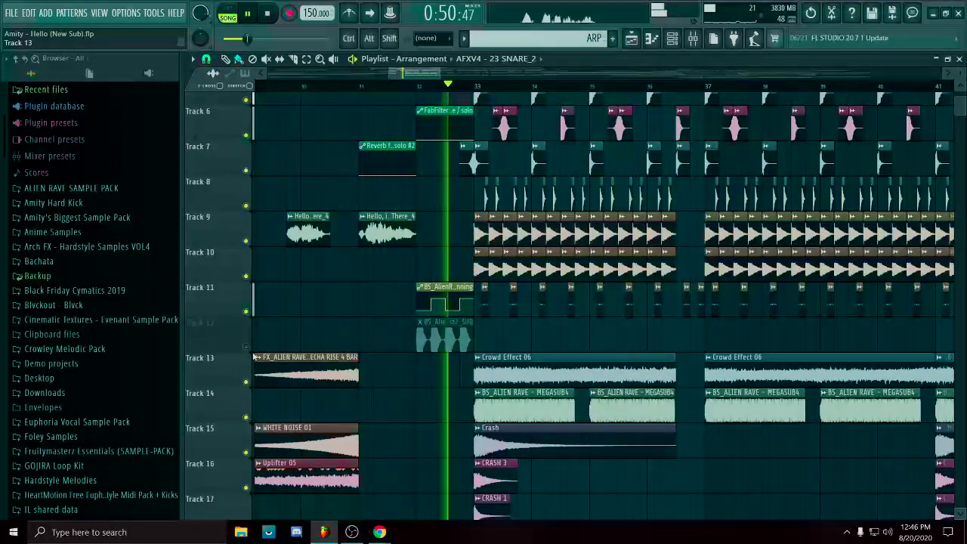
pyautogui.press('space')
pyautogui.click(246, 347)
# Examine the BS_AlienRave_Yoiz2_SUB clip at bar 32 and look into the ALIEN RAVE SAMPLE PACK folder.
pyautogui.scroll(4, 446, 378)
pyautogui.moveTo(438, 409); pyautogui.dragTo(633, 231)
pyautogui.scroll(-2, 538, 413)
pyautogui.keyDown('ctrl'); pyautogui.click(535, 414); pyautogui.keyUp('ctrl')
pyautogui.scroll(-3, 542, 409)
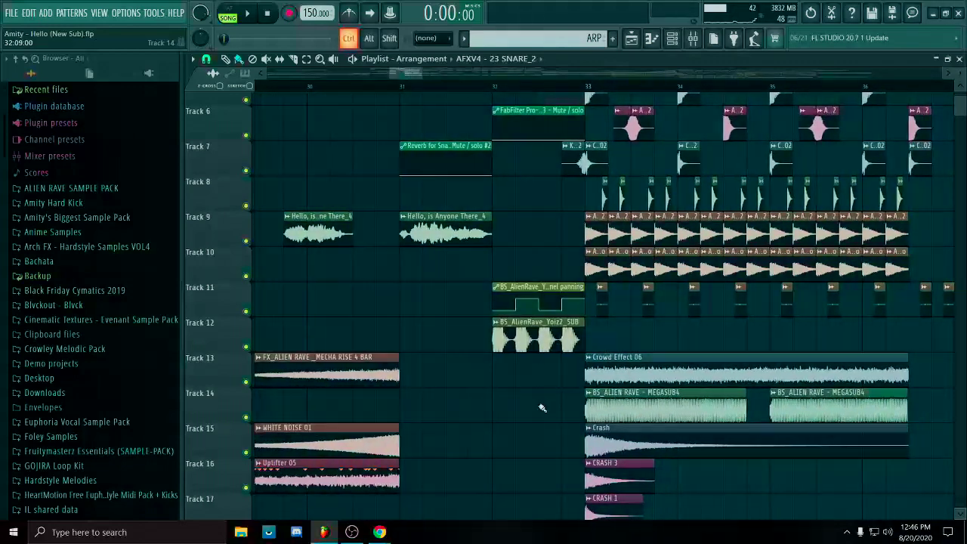
pyautogui.scroll(8, 537, 409)
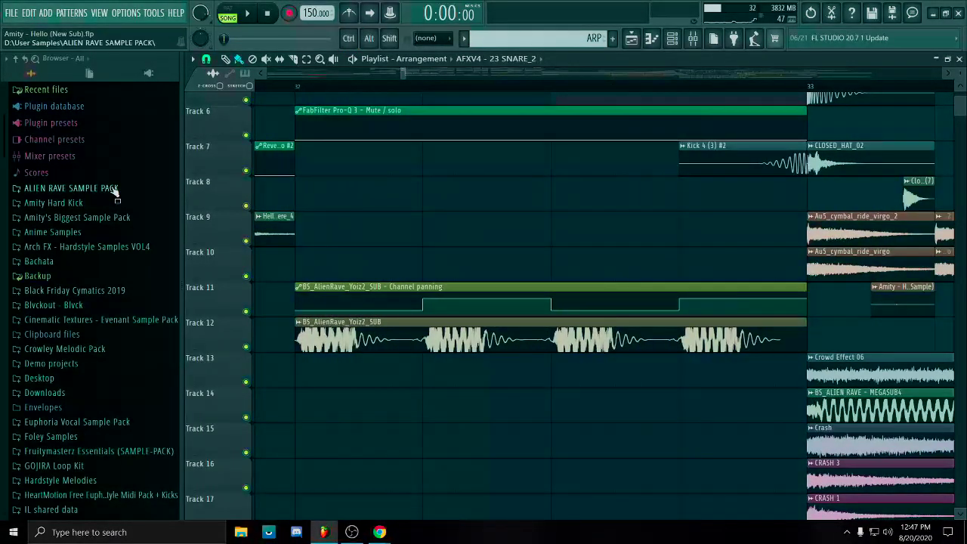
pyautogui.click(117, 189)
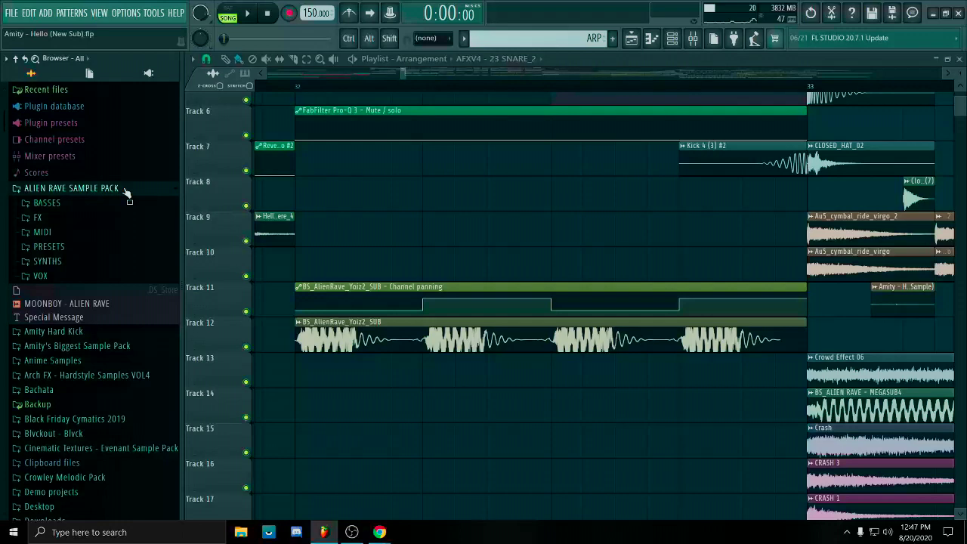
pyautogui.click(125, 190)
# Review the Normalize option in the BS_AlienRave_Yoiz2_SUB clip's channel settings and close them.
pyautogui.doubleClick(419, 341)
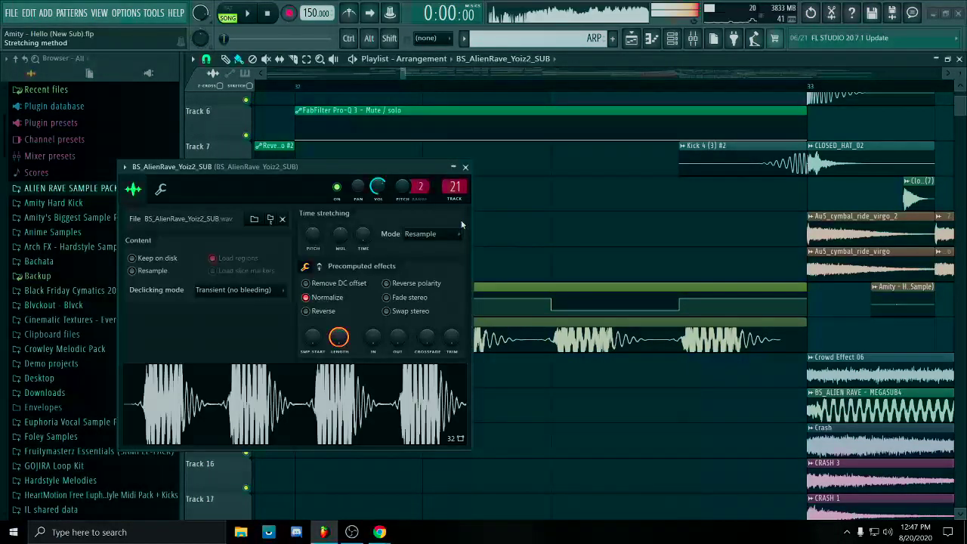
pyautogui.click(334, 302)
pyautogui.click(465, 167)
# Solo Tracks 11 and 12 and briefly play the BS_AlienRave_Yoiz2_SUB clip with its channel panning automation.
pyautogui.scroll(-3, 403, 339)
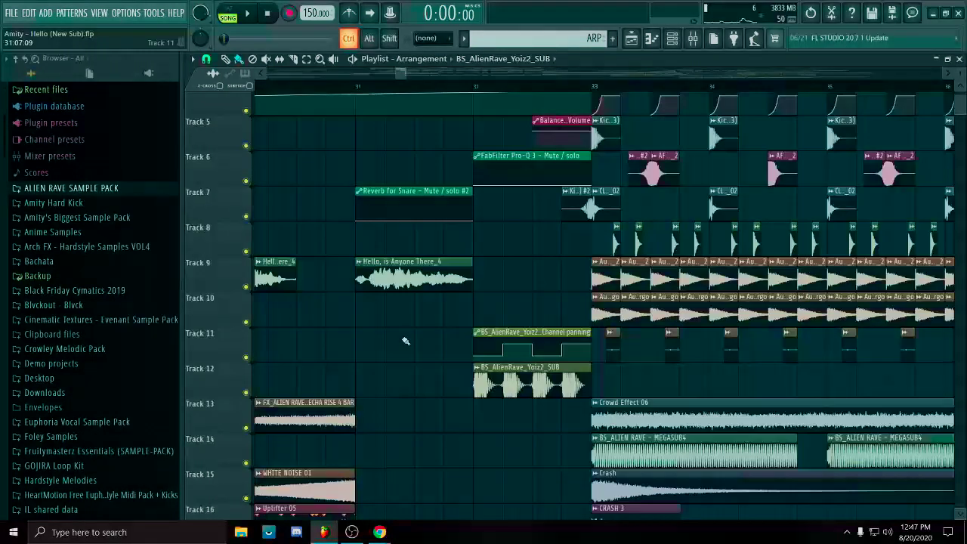
pyautogui.scroll(3, 446, 346)
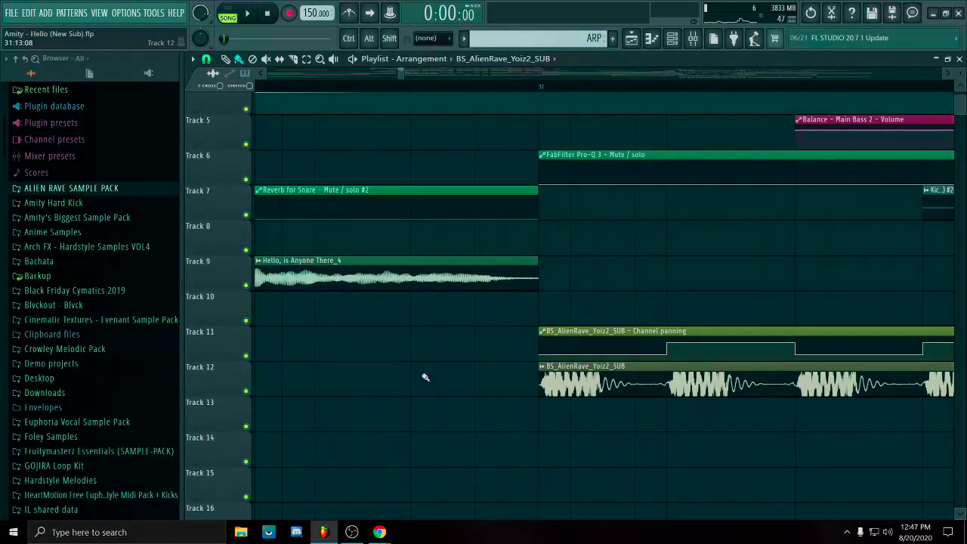
pyautogui.rightClick(244, 391)
pyautogui.click(246, 355)
pyautogui.press('space')
pyautogui.press('space')
# Turn all tracks back on and inspect the channel panning automation on Track 11 at bar 32.
pyautogui.scroll(-4, 593, 302)
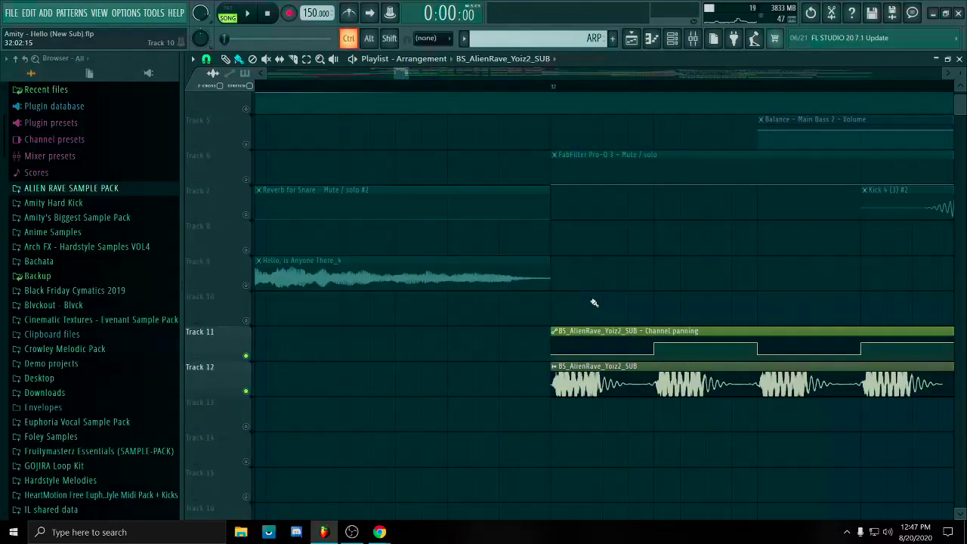
pyautogui.rightClick(247, 356)
pyautogui.rightClick(247, 356)
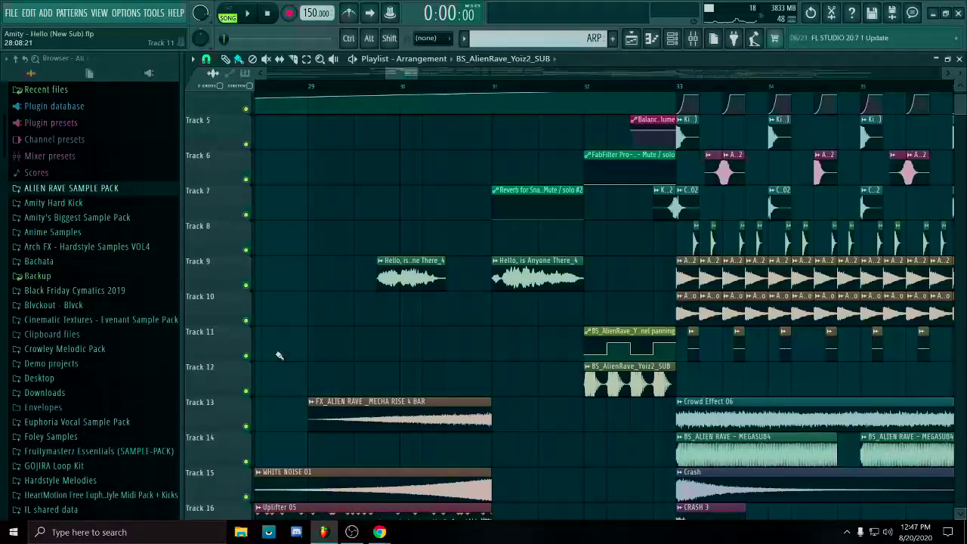
pyautogui.scroll(4, 605, 442)
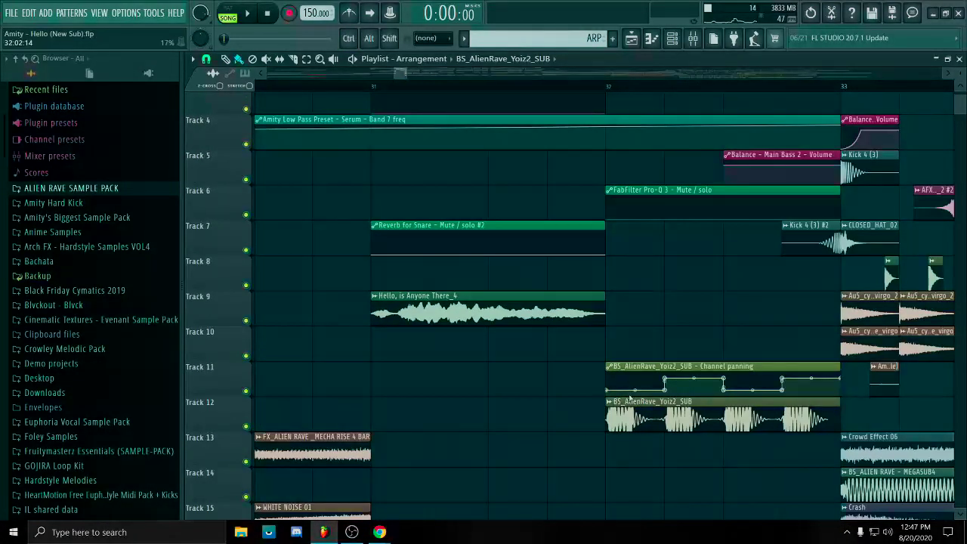
pyautogui.scroll(3, 699, 227)
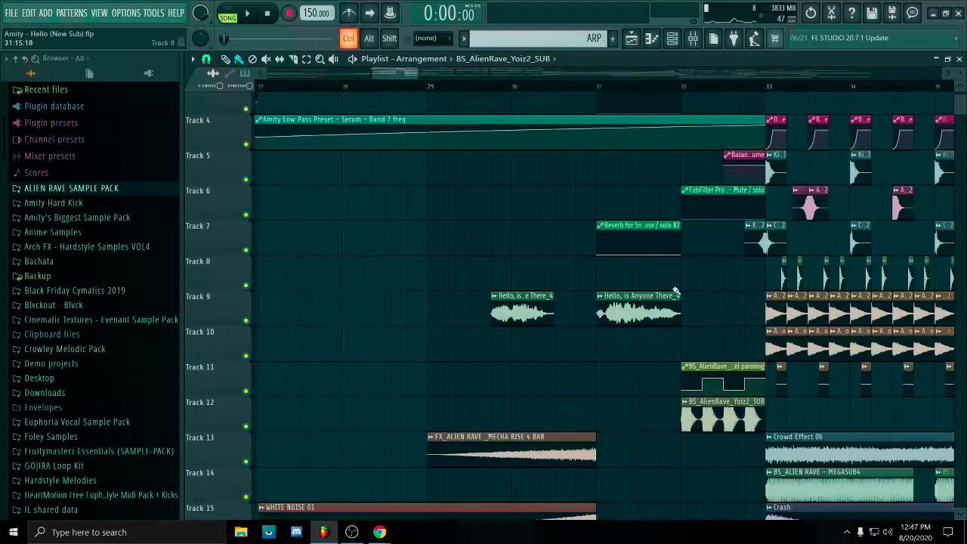
# Highlight the reversed Kick 4 (3) #2 clip on Track 7 just before bar 33 and clear the selection.
pyautogui.scroll(-3, 694, 339)
pyautogui.scroll(4, 604, 343)
pyautogui.moveTo(606, 338); pyautogui.dragTo(793, 308)
pyautogui.scroll(-4, 757, 330)
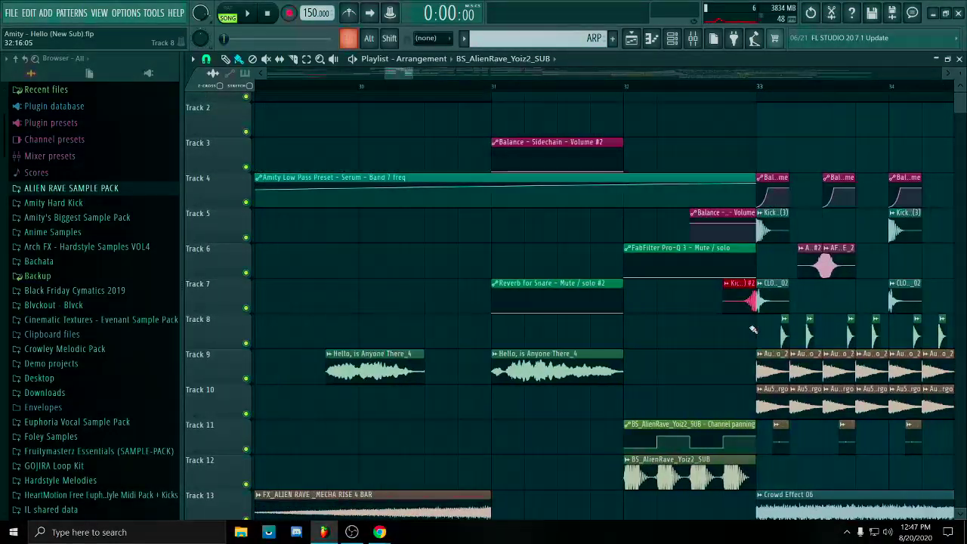
pyautogui.keyDown('ctrl'); pyautogui.click(745, 349); pyautogui.keyUp('ctrl')
pyautogui.scroll(4, 718, 343)
pyautogui.moveTo(694, 337); pyautogui.dragTo(799, 313)
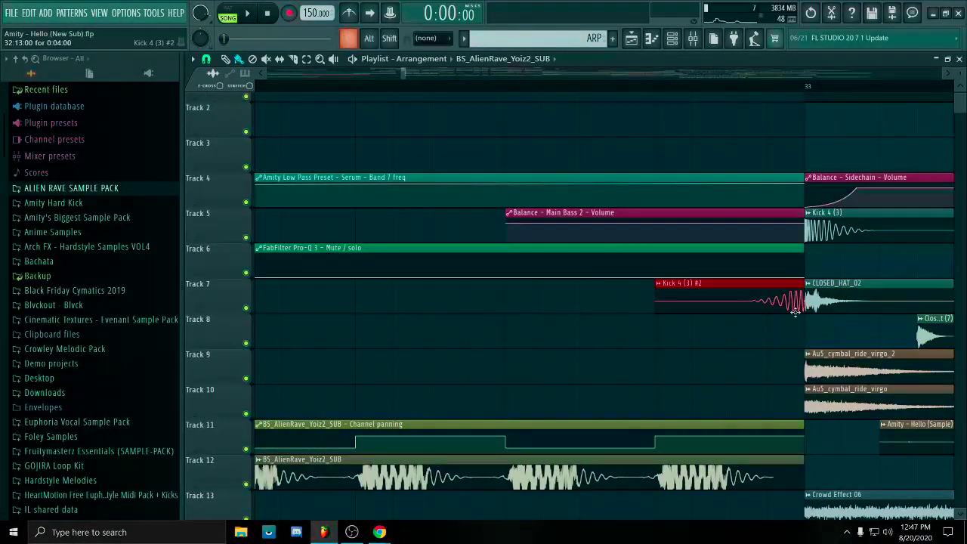
pyautogui.scroll(-4, 734, 339)
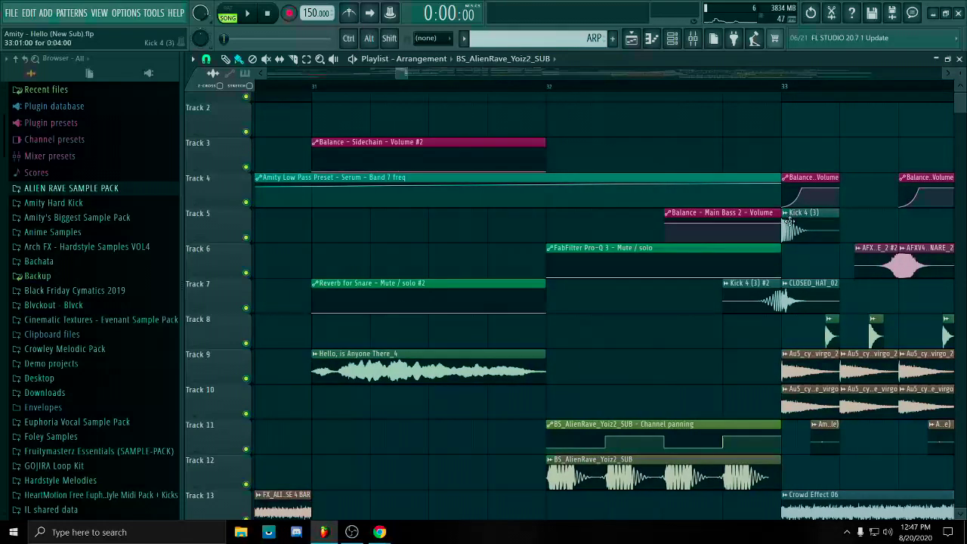
# Solo Track 7 and raise the fade-in of the reversed Kick 4 (3) #2 clip slightly in its channel settings.
pyautogui.doubleClick(787, 219)
pyautogui.click(720, 80)
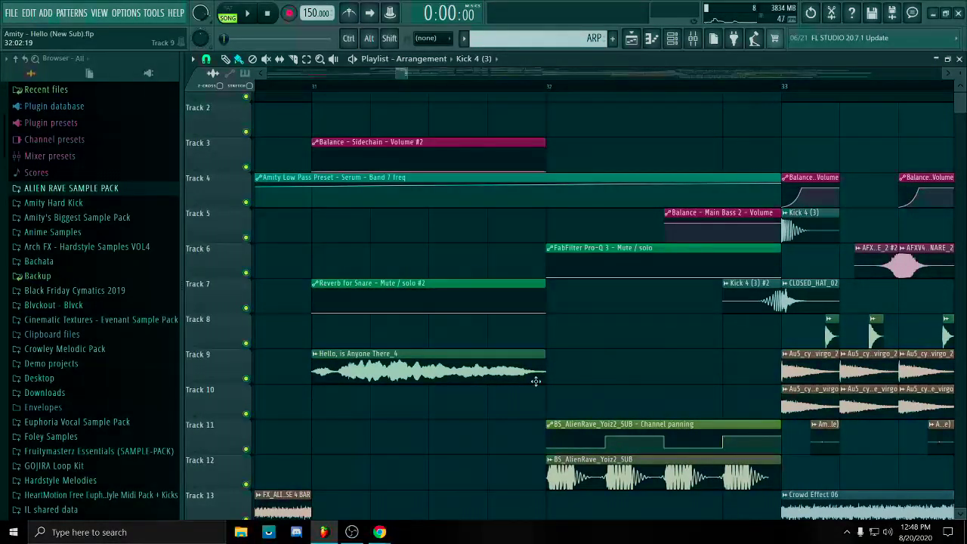
pyautogui.rightClick(245, 308)
pyautogui.scroll(3, 733, 339)
pyautogui.doubleClick(766, 309)
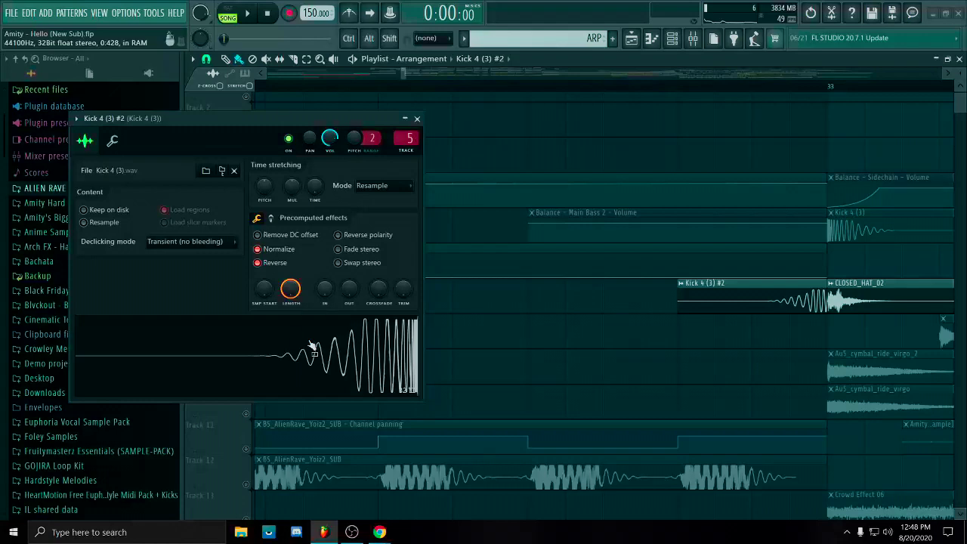
pyautogui.click(364, 313)
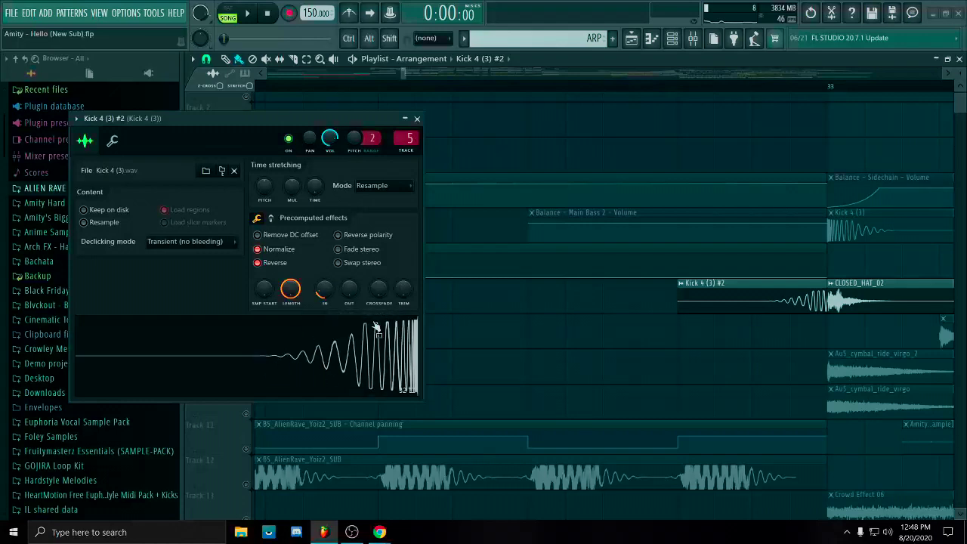
pyautogui.click(419, 119)
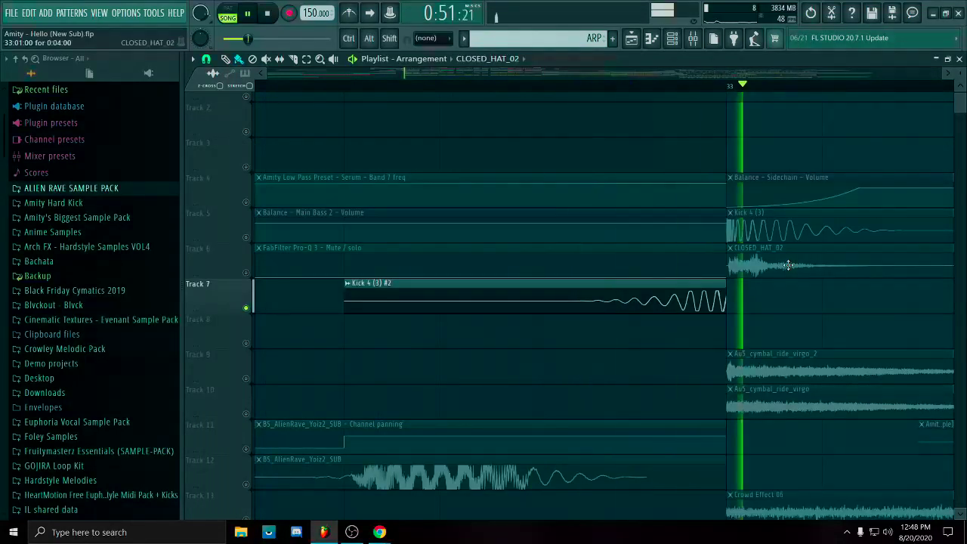
# Stop playback of the soloed reversed kick and turn all tracks back on.
pyautogui.press('space')
pyautogui.scroll(-5, 410, 304)
pyautogui.rightClick(246, 308)
pyautogui.scroll(3, 508, 274)
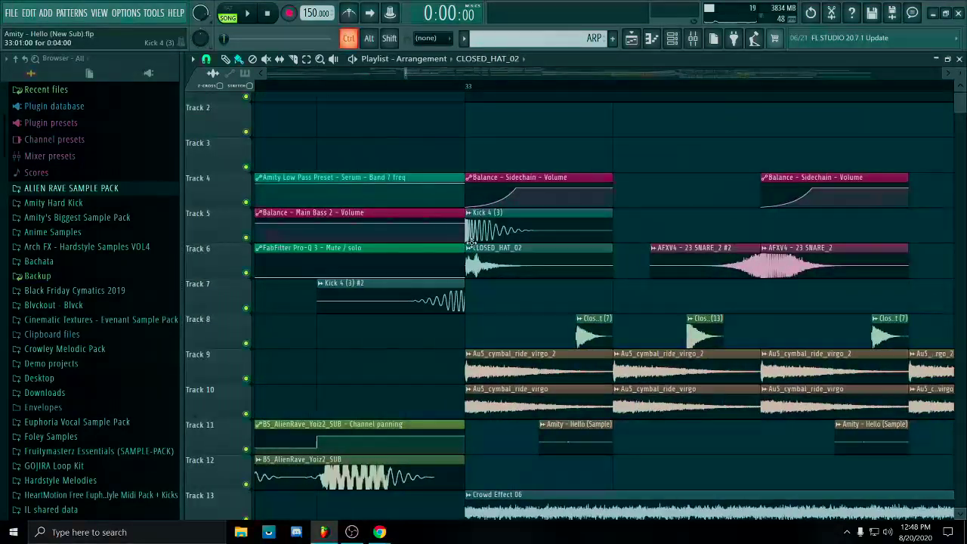
pyautogui.scroll(-4, 509, 274)
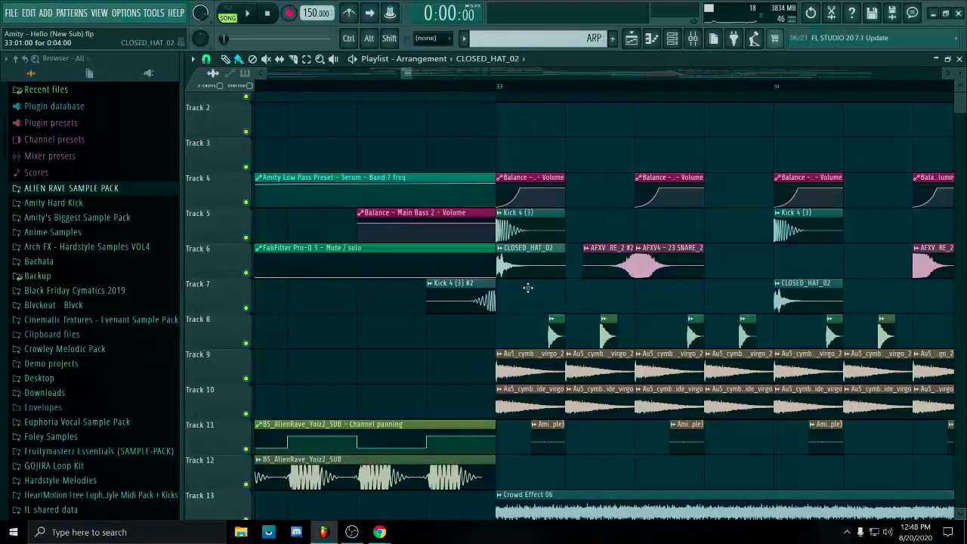
# Briefly play the full arrangement from just before bar 33 to hear the reversed kick lead into the drop.
pyautogui.press('space')
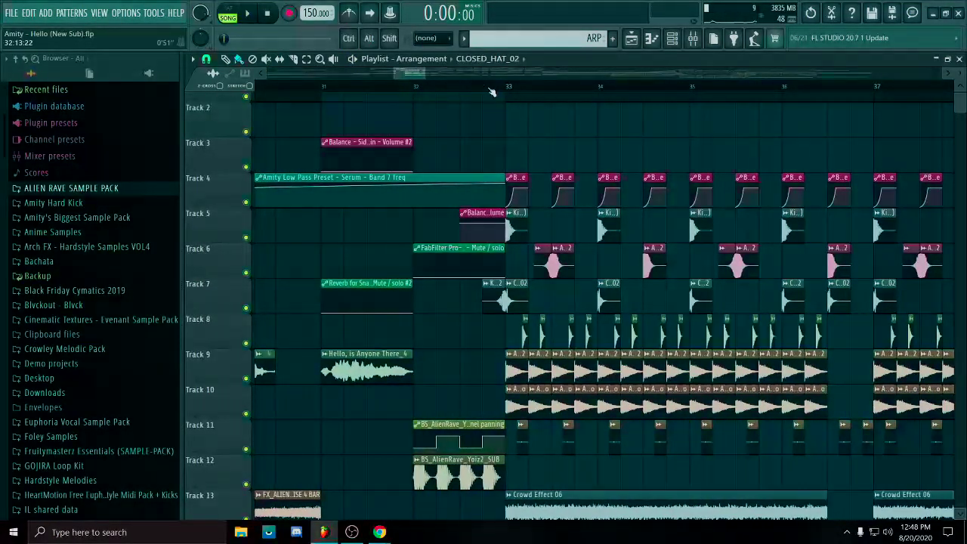
pyautogui.click(487, 86)
pyautogui.press('space')
pyautogui.press('space')
pyautogui.press('space')
pyautogui.scroll(5, 510, 235)
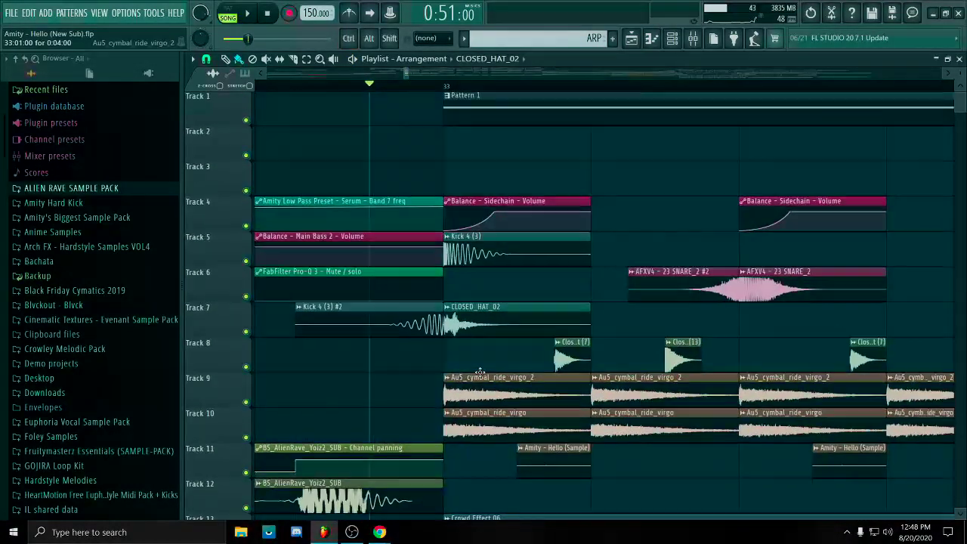
# Solo Track 5, mark the Kick 4 (3) clip's length at bar 33 as the playback range and enable Track 7.
pyautogui.rightClick(246, 262)
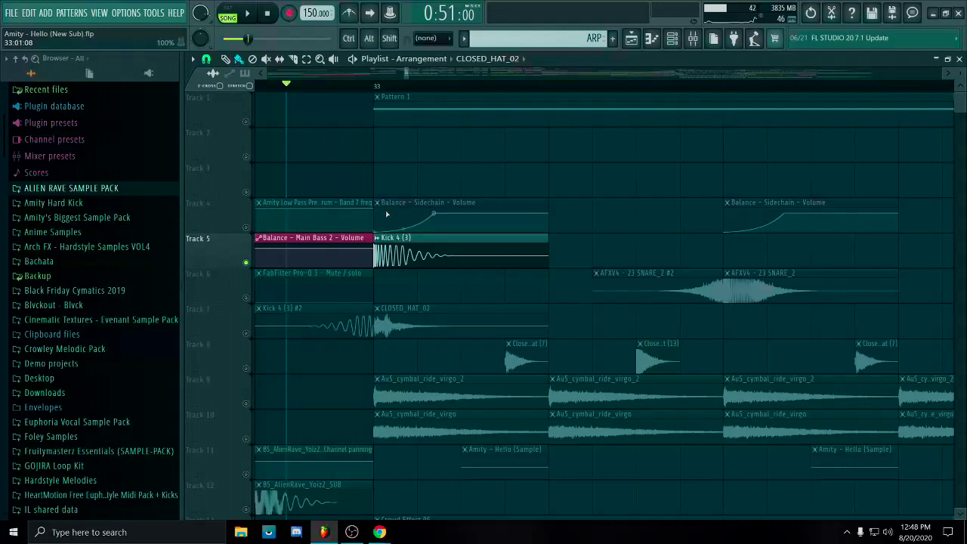
pyautogui.press('space')
pyautogui.moveTo(382, 91); pyautogui.dragTo(551, 151)
pyautogui.click(246, 335)
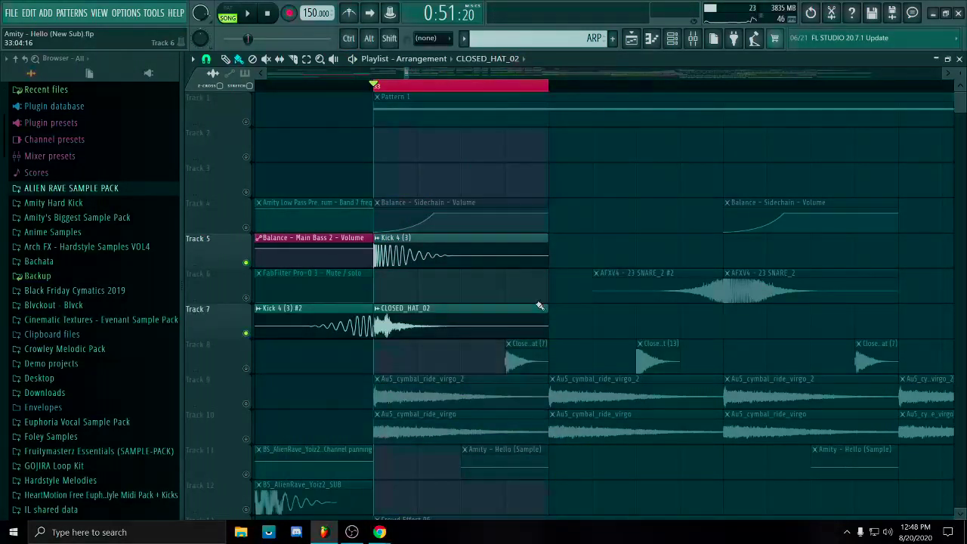
# Highlight the CLOSED_HAT_02 clip on Track 7 that is aligned with the kick at bar 33.
pyautogui.scroll(-3, 529, 317)
pyautogui.scroll(5, 526, 320)
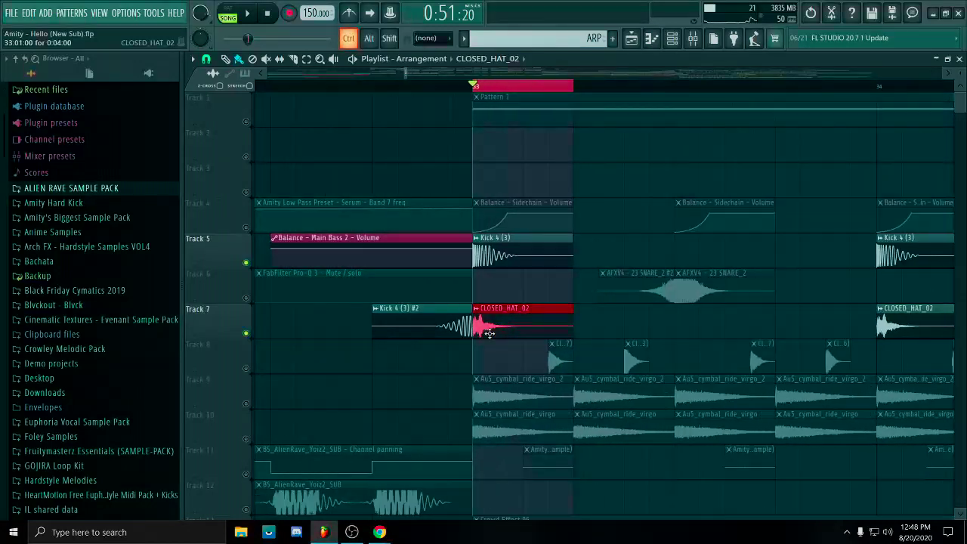
pyautogui.scroll(-6, 534, 307)
pyautogui.scroll(8, 889, 319)
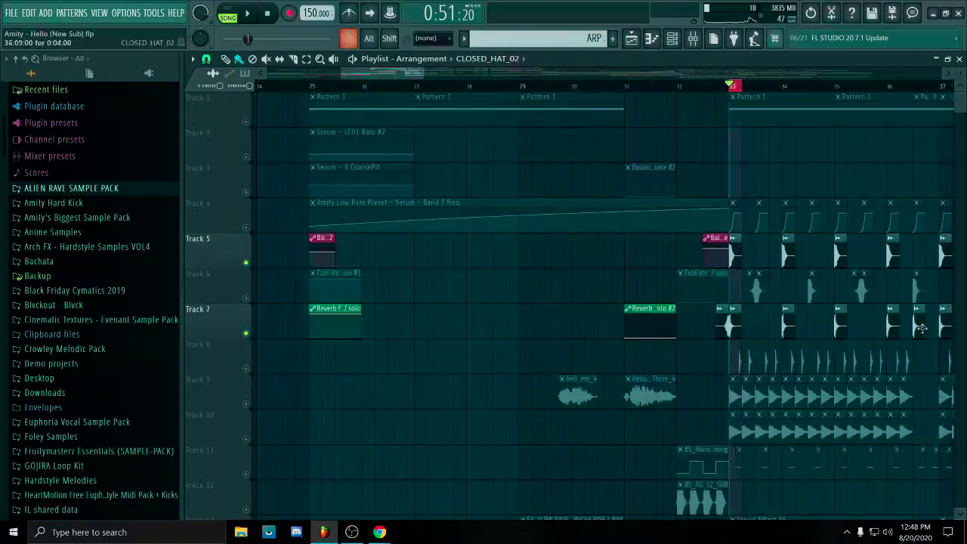
pyautogui.scroll(-4, 768, 355)
# Highlight the snare and CLOSED_HAT_02 clips on Tracks 6 and 7 in the second half of bar 36 and clear the selection.
pyautogui.click(737, 332)
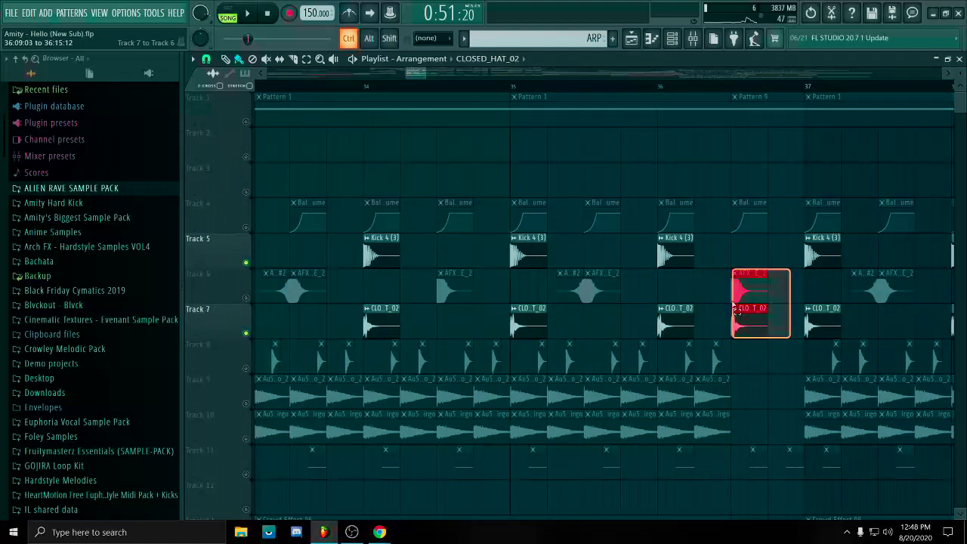
pyautogui.scroll(-5, 740, 311)
pyautogui.scroll(5, 750, 316)
pyautogui.scroll(-5, 743, 320)
pyautogui.moveTo(760, 330); pyautogui.dragTo(748, 347)
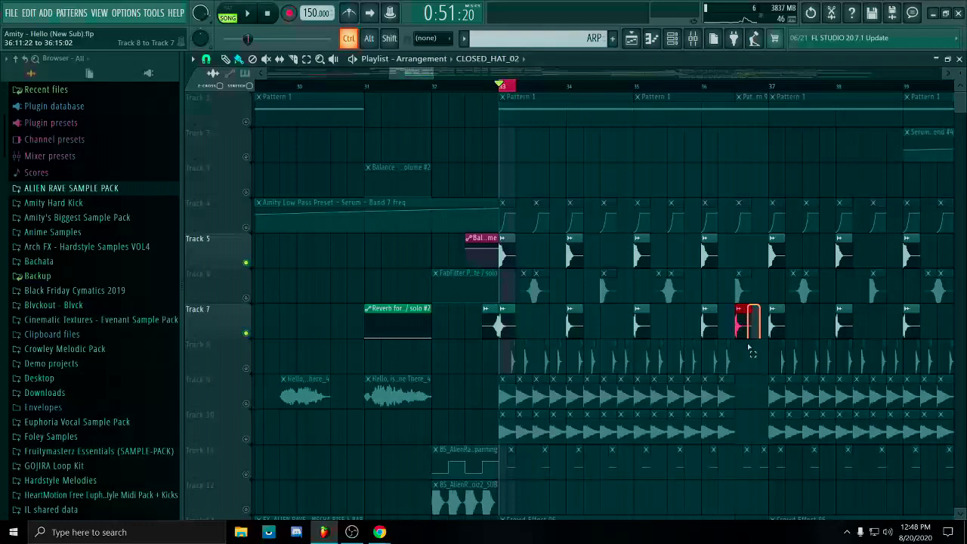
pyautogui.moveTo(758, 286); pyautogui.dragTo(758, 305)
pyautogui.scroll(5, 757, 313)
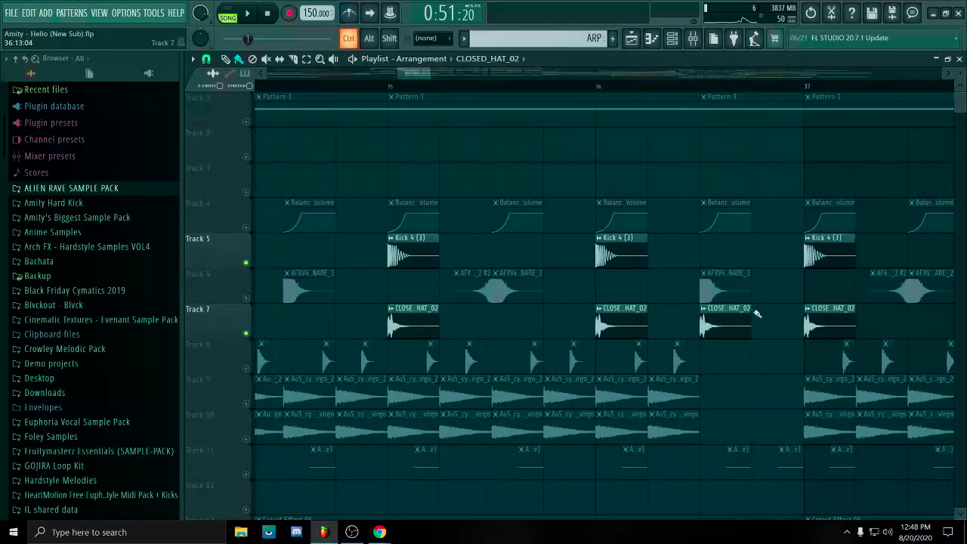
# Clear the playback range, play Tracks 5 and 7 from bar 33 and enable Track 6.
pyautogui.scroll(-5, 756, 313)
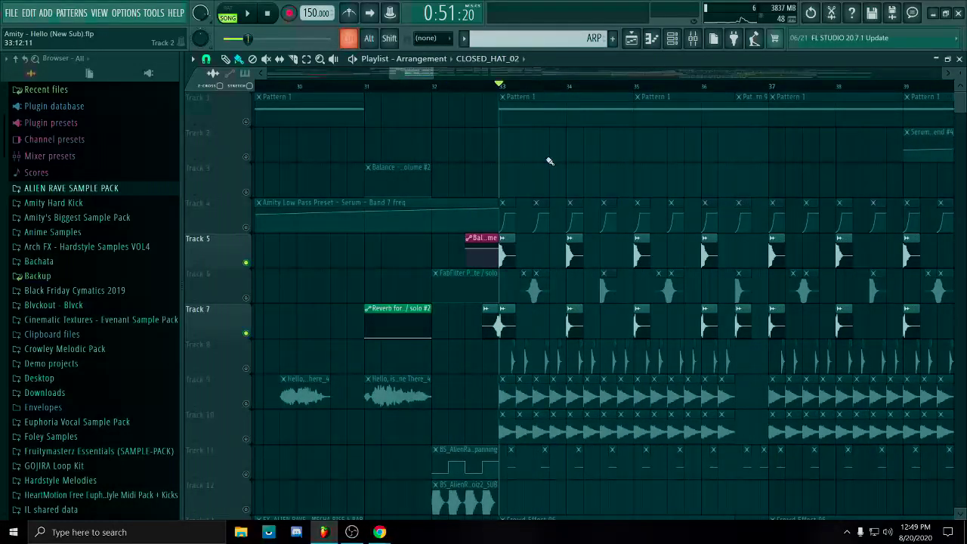
pyautogui.scroll(5, 576, 204)
pyautogui.scroll(-4, 679, 177)
pyautogui.press('space')
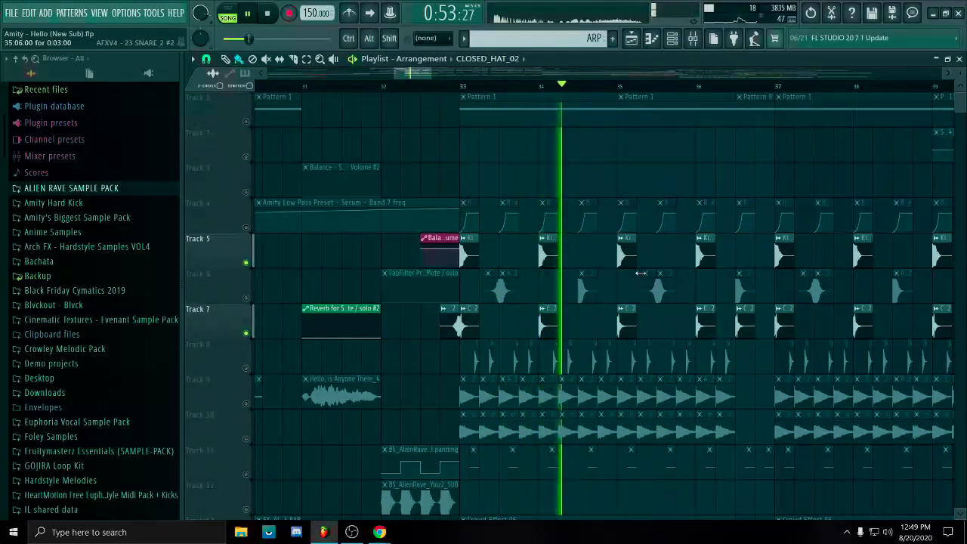
pyautogui.click(247, 299)
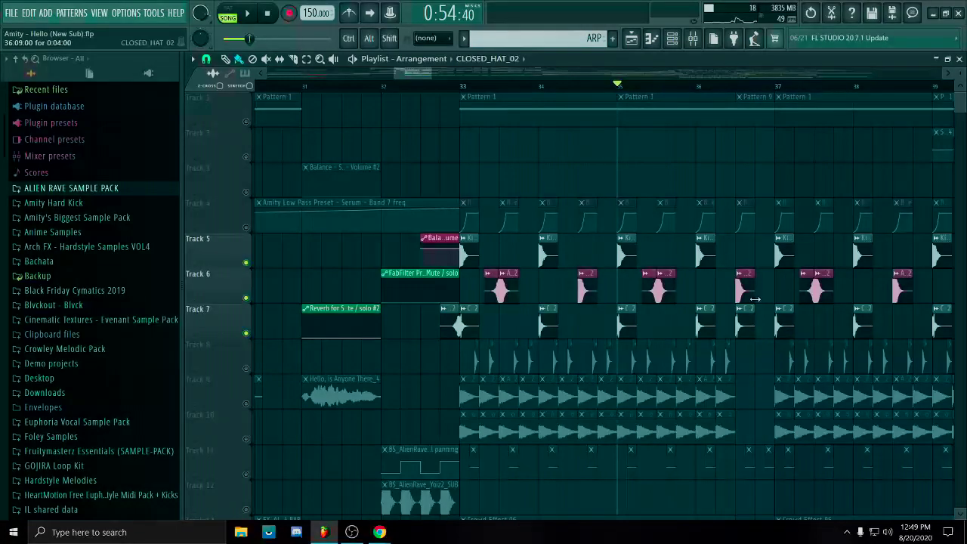
# Play Tracks 5, 6 and 7 together and inspect the snare and closed hat clips before bar 37.
pyautogui.moveTo(749, 355); pyautogui.dragTo(745, 344)
pyautogui.press('space')
pyautogui.scroll(3, 725, 298)
pyautogui.keyDown('ctrl'); pyautogui.click(725, 301); pyautogui.keyUp('ctrl')
pyautogui.scroll(1, 812, 385)
pyautogui.scroll(1, 823, 397)
pyautogui.scroll(-1, 755, 385)
pyautogui.press('space')
pyautogui.scroll(-4, 680, 435)
pyautogui.scroll(3, 453, 363)
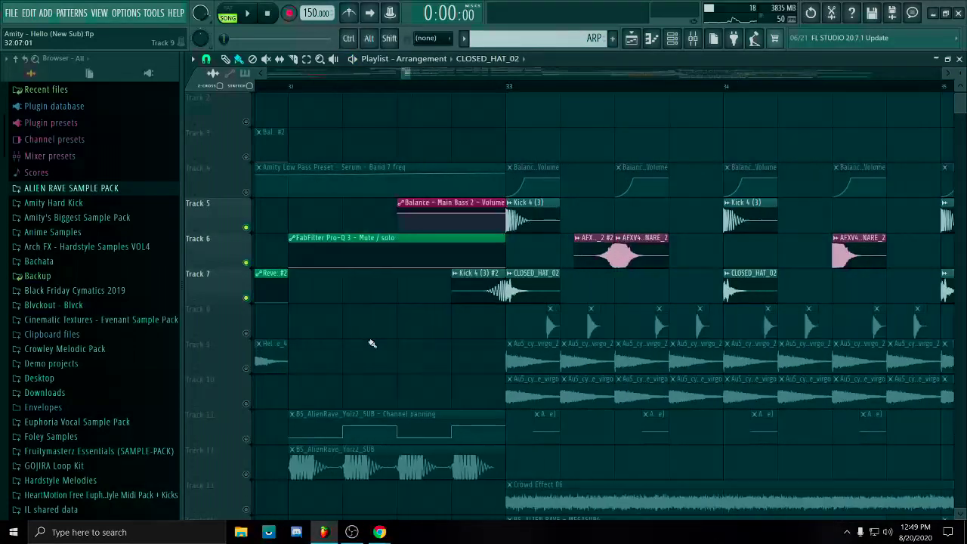
# Solo Track 8 and highlight its closed hihat clips after bar 33.
pyautogui.rightClick(247, 333)
pyautogui.scroll(-3, 581, 302)
pyautogui.scroll(1, 642, 306)
pyautogui.scroll(-4, 695, 317)
pyautogui.moveTo(847, 330); pyautogui.dragTo(650, 333)
pyautogui.scroll(6, 729, 287)
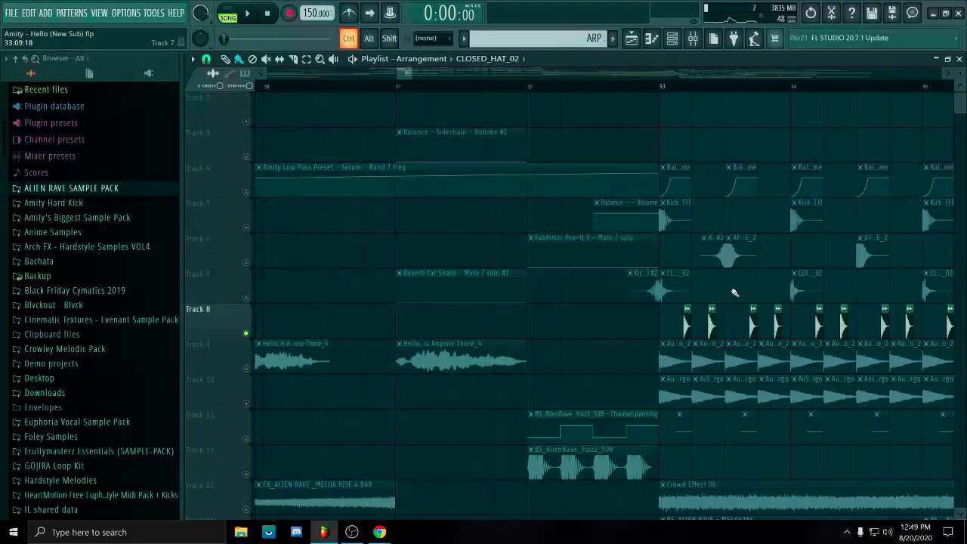
# Highlight the first closed hihat clips on Track 8, including Closed Hihat (13) at 33:07, and clear the selection.
pyautogui.scroll(-3, 621, 227)
pyautogui.scroll(5, 686, 321)
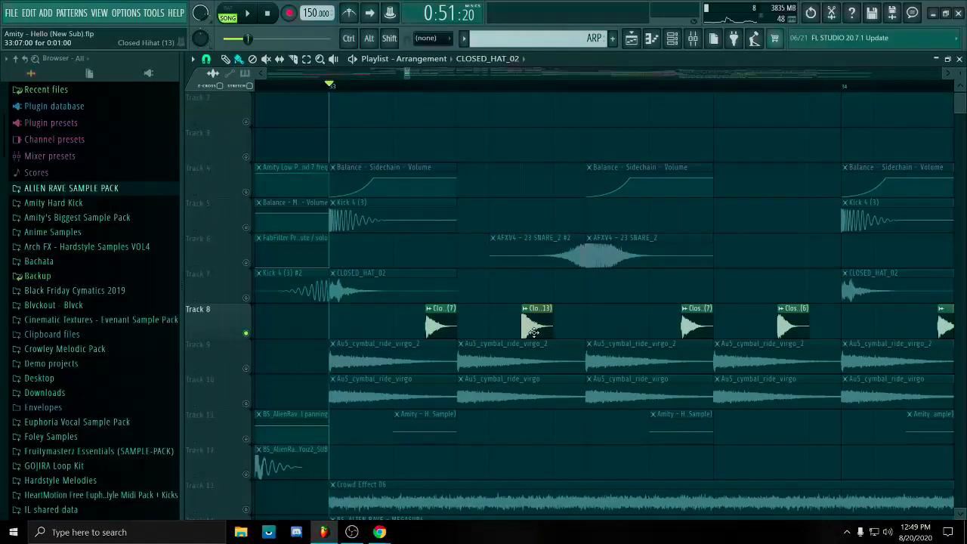
pyautogui.moveTo(818, 326); pyautogui.dragTo(390, 333)
pyautogui.keyDown('ctrl'); pyautogui.click(544, 370); pyautogui.keyUp('ctrl')
pyautogui.scroll(-3, 553, 362)
pyautogui.moveTo(496, 326); pyautogui.dragTo(505, 328)
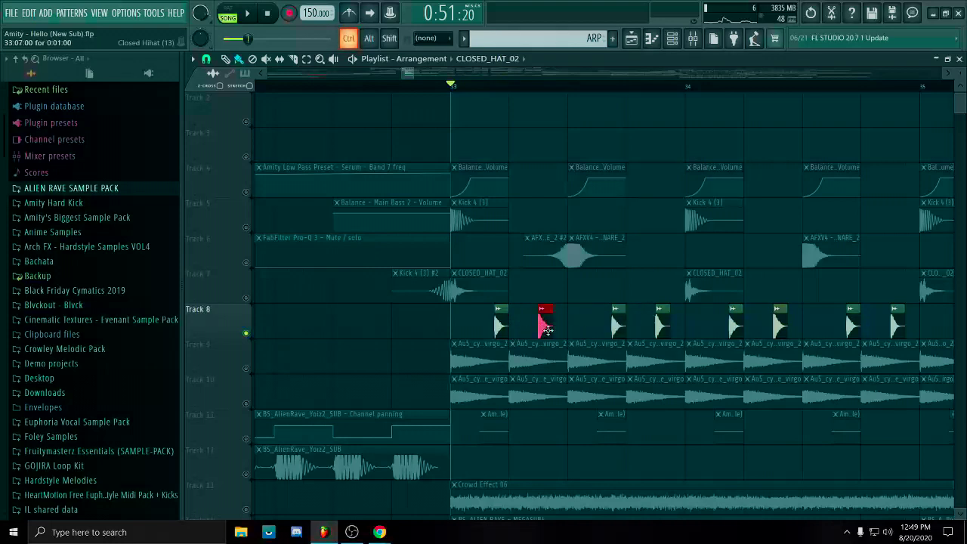
pyautogui.scroll(1, 678, 306)
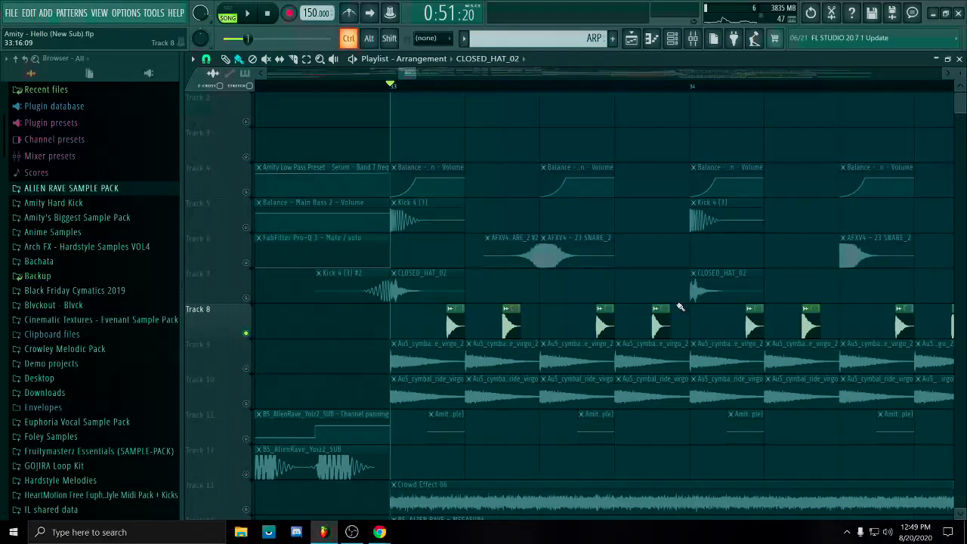
# Play the soloed closed hihats on Track 8 from bar 33 and remove the clip accidentally placed on Track 7.
pyautogui.scroll(-3, 682, 314)
pyautogui.moveTo(685, 326); pyautogui.dragTo(541, 321)
pyautogui.press('space')
pyautogui.click(627, 295)
pyautogui.rightClick(627, 295)
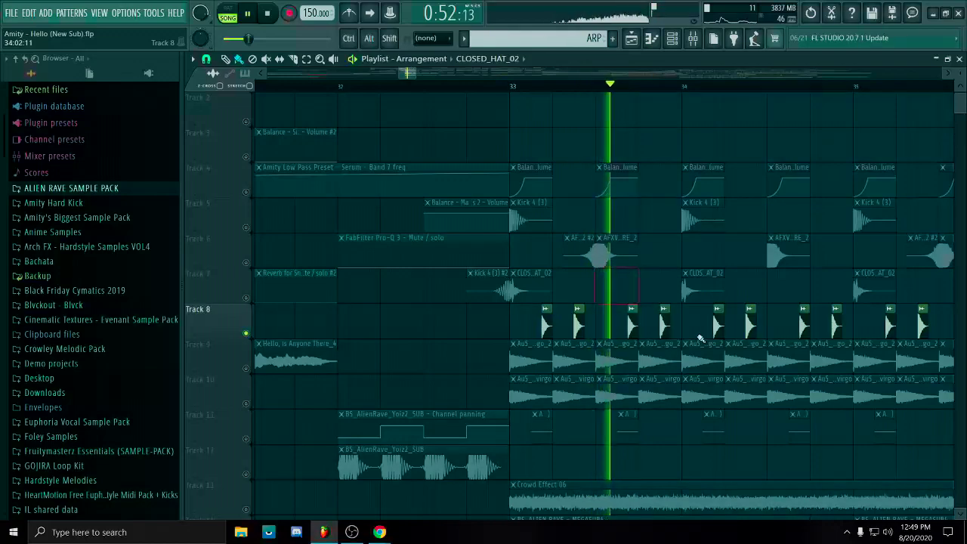
pyautogui.moveTo(702, 313); pyautogui.dragTo(524, 318)
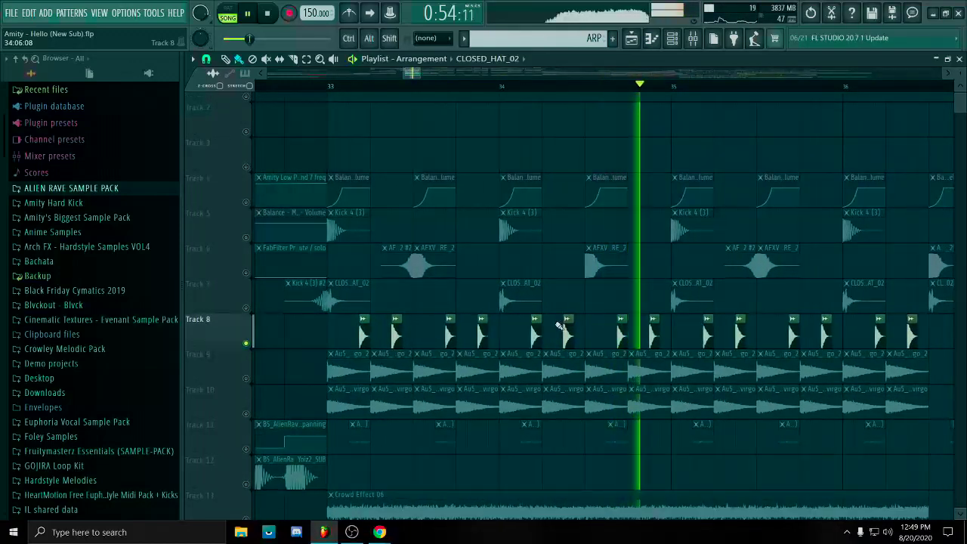
pyautogui.scroll(-4, 566, 328)
# Enable Tracks 5, 6 and 7 alongside Track 8 and briefly play the combined drums.
pyautogui.press('space')
pyautogui.moveTo(253, 309); pyautogui.dragTo(298, 231)
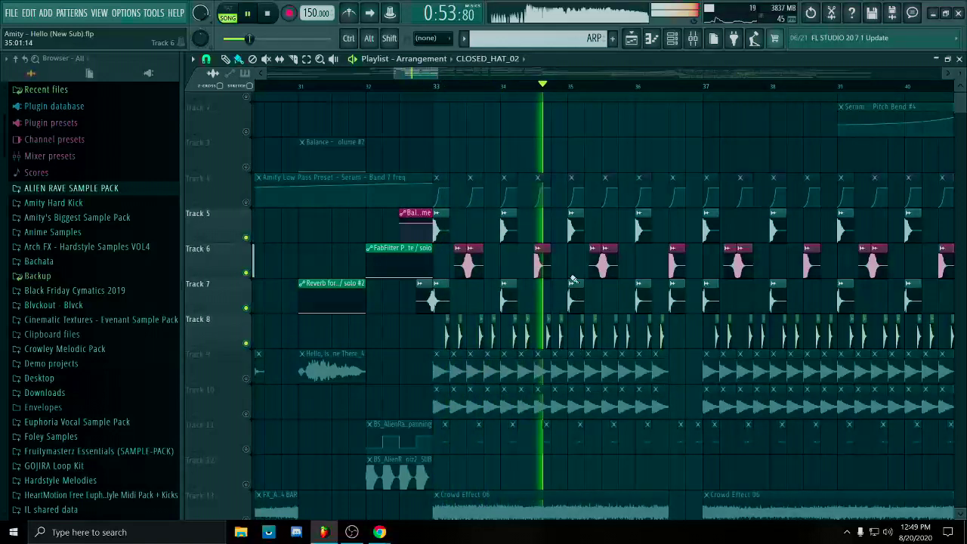
pyautogui.press('space')
# Leave only Tracks 9 and 10, which hold the Au5 cymbal ride clips, active.
pyautogui.click(246, 377)
pyautogui.scroll(2, 464, 385)
pyautogui.scroll(5, 459, 385)
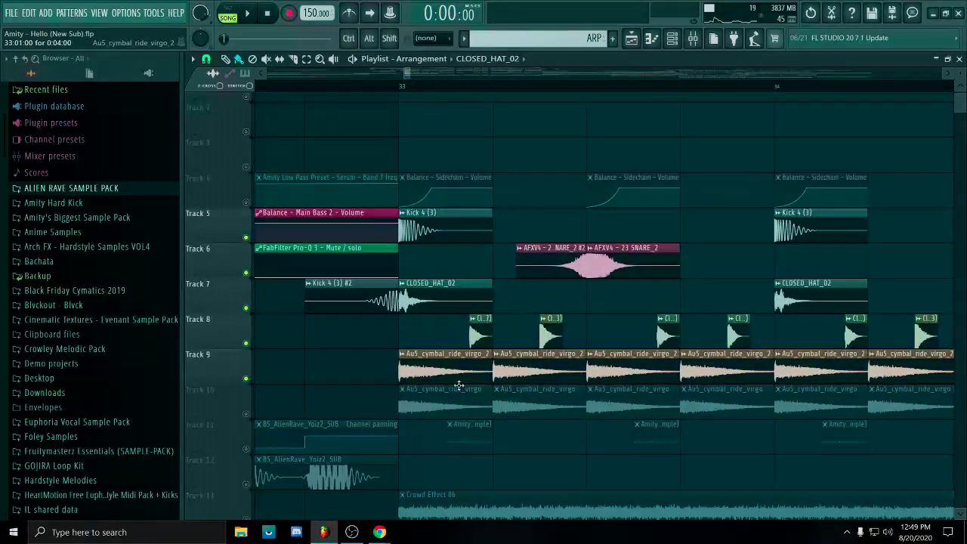
pyautogui.rightClick(246, 413)
pyautogui.click(245, 378)
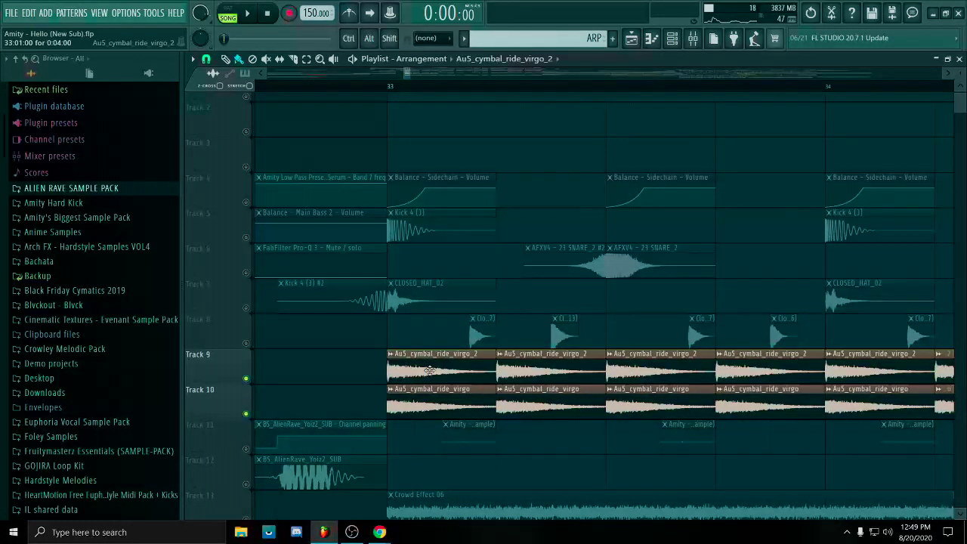
# Review the channel settings of the Au5_cymbal_ride_virgo_2 and Au5_cymbal_ride_virgo clips and close them.
pyautogui.doubleClick(429, 371)
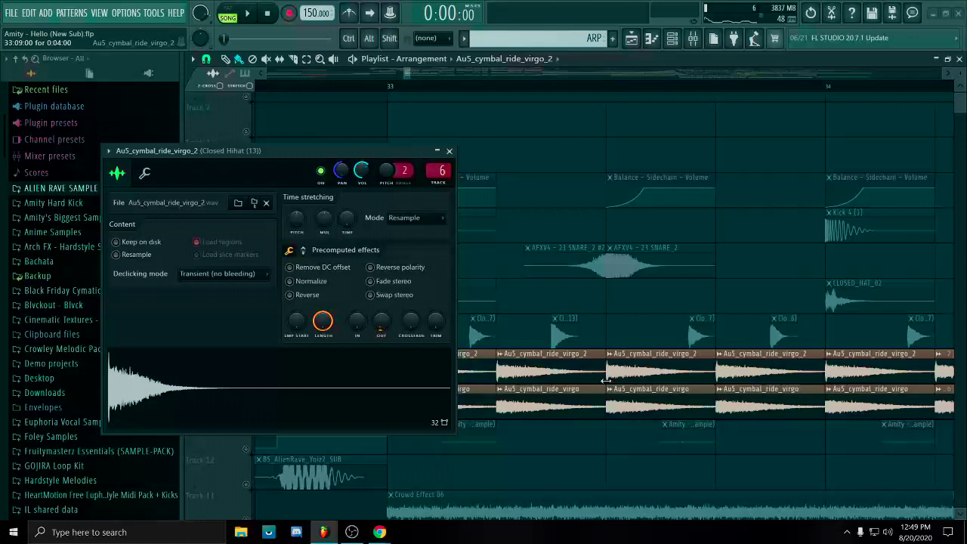
pyautogui.moveTo(420, 155); pyautogui.dragTo(812, 144)
pyautogui.click(843, 140)
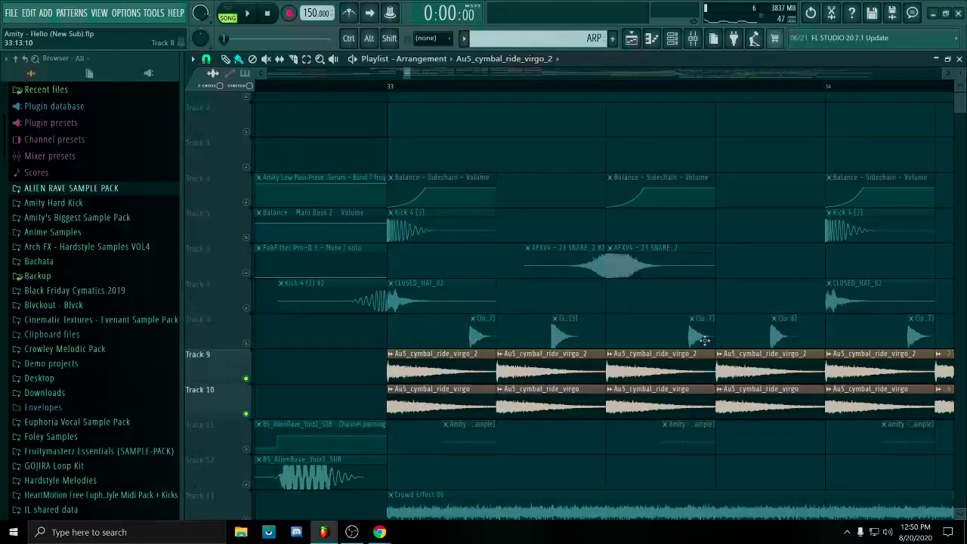
pyautogui.doubleClick(688, 405)
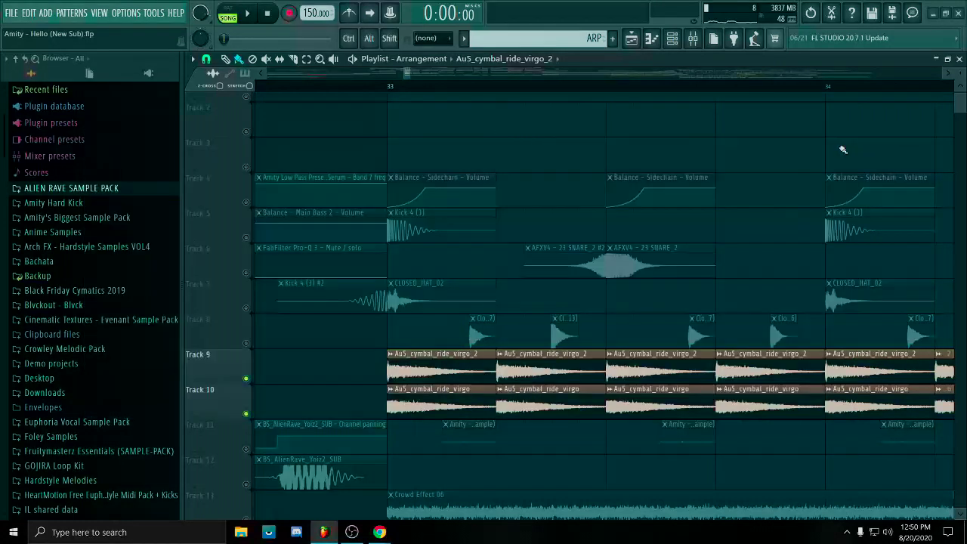
# Play the cymbal rides on Tracks 9 and 10 from bar 33 and highlight a pair of the layered clips.
pyautogui.press('space')
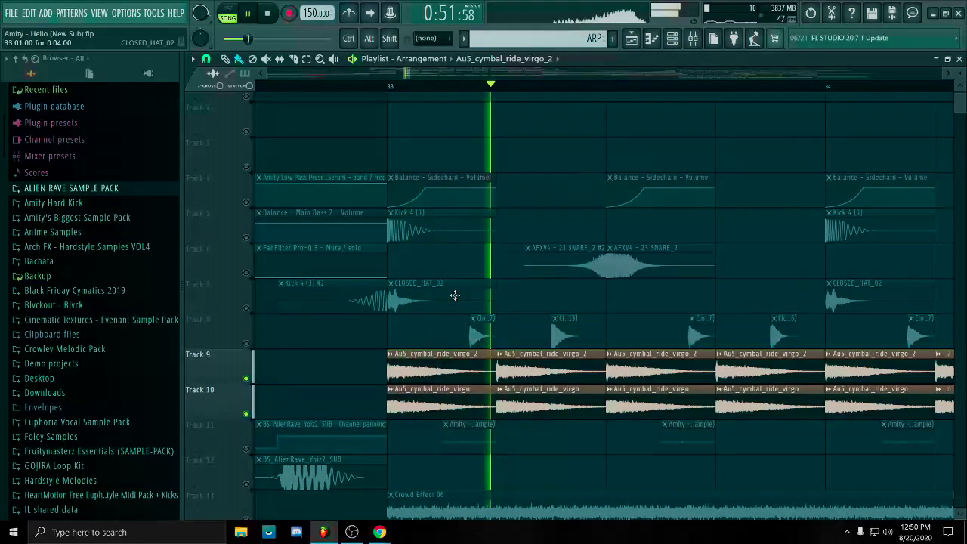
pyautogui.scroll(-5, 712, 272)
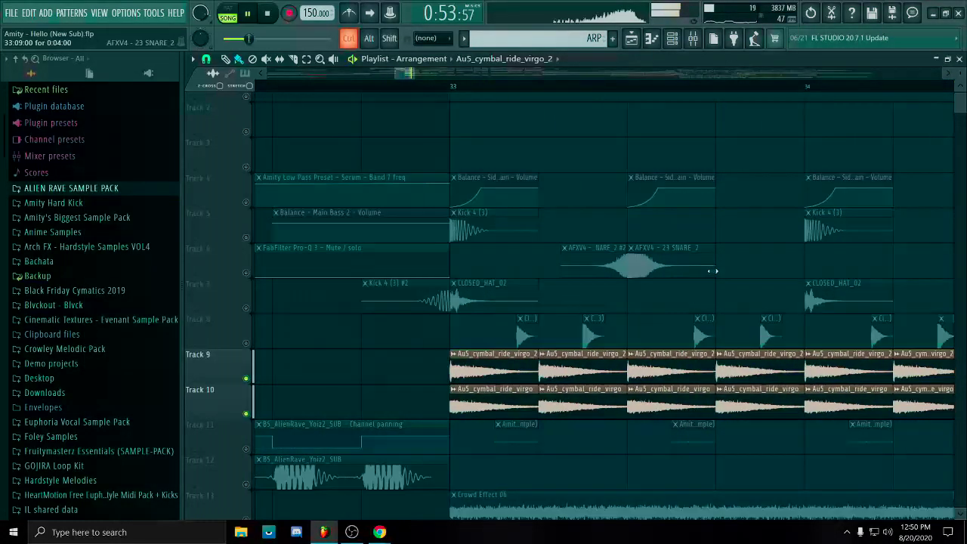
pyautogui.moveTo(731, 412); pyautogui.dragTo(633, 346)
pyautogui.scroll(8, 632, 346)
pyautogui.press('space')
# Inspect where the layered cymbal ride clips begin on Tracks 9 and 10, highlighting the Track 9 clip at 35:05.
pyautogui.scroll(-5, 529, 326)
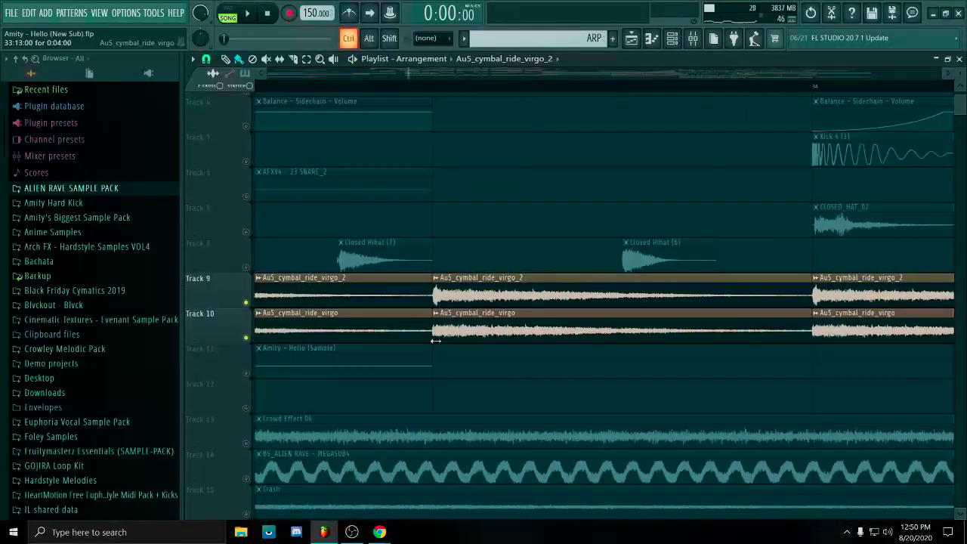
pyautogui.moveTo(369, 275); pyautogui.dragTo(642, 325)
pyautogui.scroll(8, 531, 320)
pyautogui.moveTo(696, 396); pyautogui.dragTo(597, 302)
pyautogui.scroll(2, 602, 344)
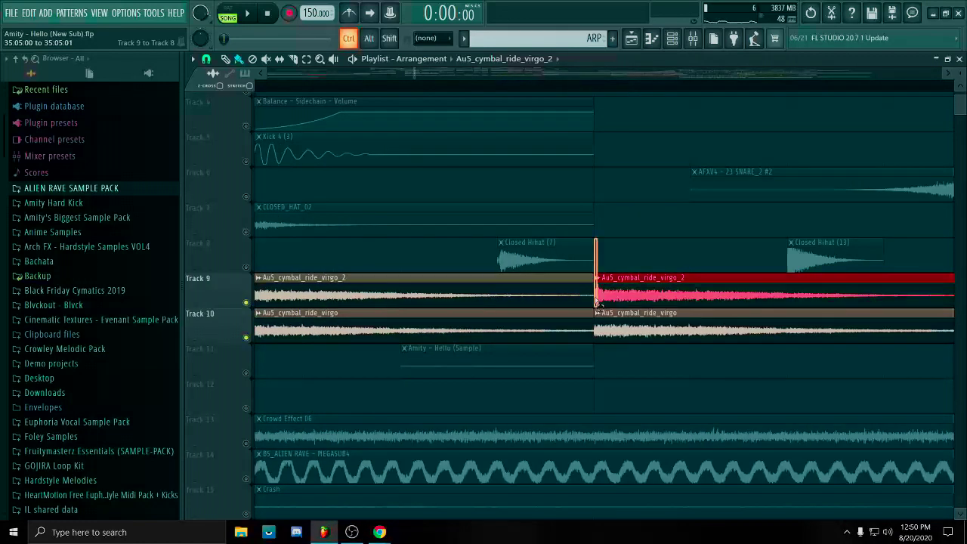
# Open the Au5_cymbal_ride_virgo_2 clip from Track 9 and load its sample in the audio editor.
pyautogui.moveTo(604, 362); pyautogui.dragTo(601, 331)
pyautogui.scroll(-6, 613, 378)
pyautogui.scroll(4, 425, 279)
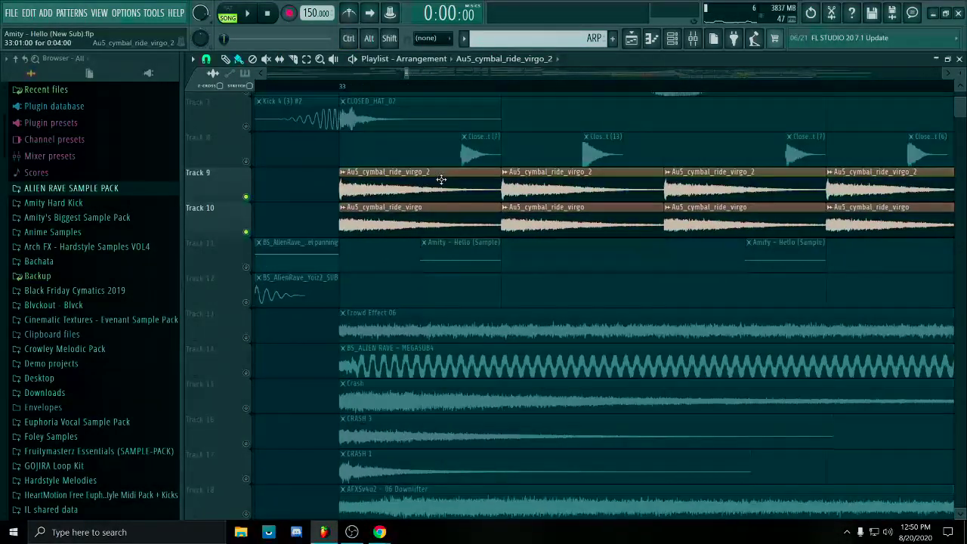
pyautogui.doubleClick(443, 181)
pyautogui.rightClick(590, 355)
pyautogui.click(663, 381)
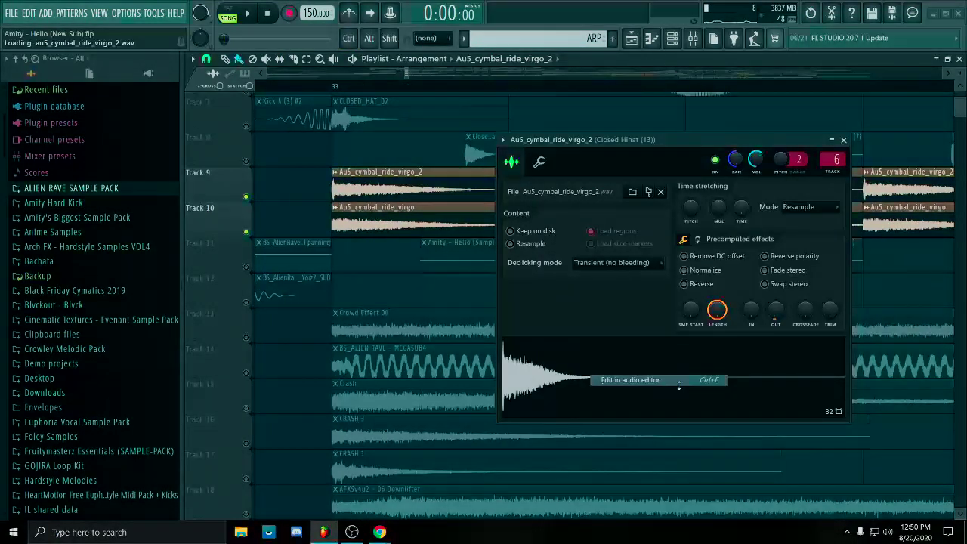
# Examine the fade-in volume envelope at the start of the Au5_cymbal_ride_virgo_2 sample and close the editor and channel settings.
pyautogui.moveTo(744, 81); pyautogui.dragTo(779, 64)
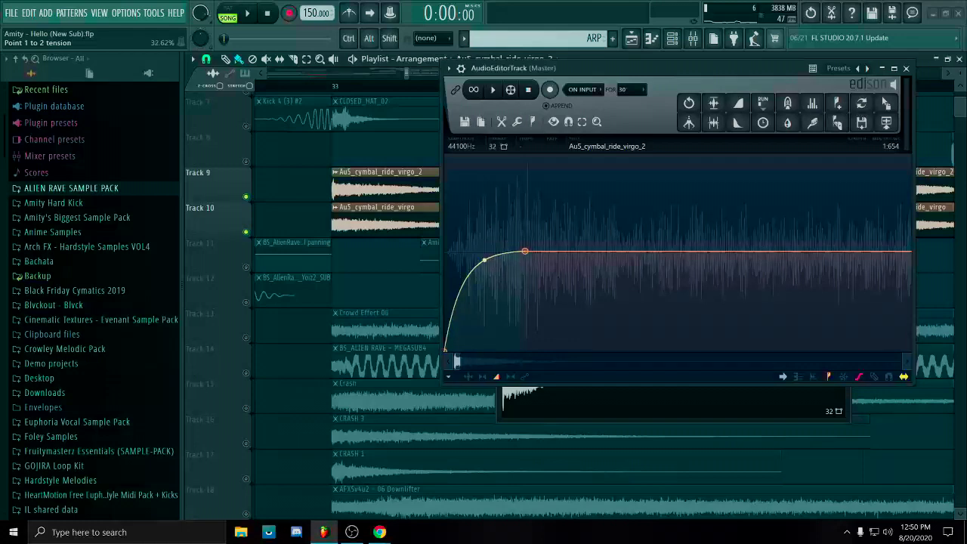
pyautogui.scroll(-5, 453, 262)
pyautogui.scroll(5, 450, 189)
pyautogui.moveTo(460, 360); pyautogui.dragTo(454, 360)
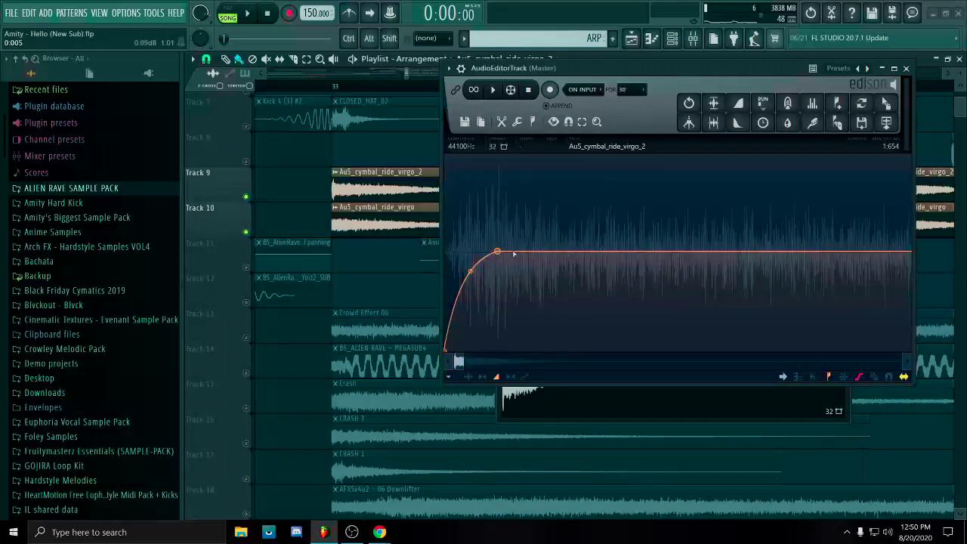
pyautogui.click(906, 69)
pyautogui.click(843, 139)
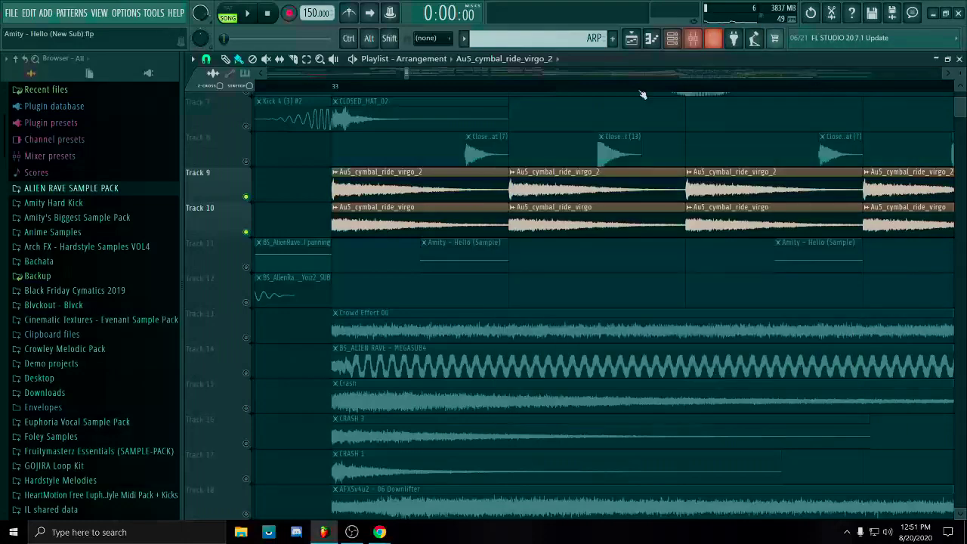
# Highlight the first cymbal ride clip on Track 9 at bar 33, solo that track and play it.
pyautogui.scroll(6, 446, 274)
pyautogui.scroll(1, 398, 251)
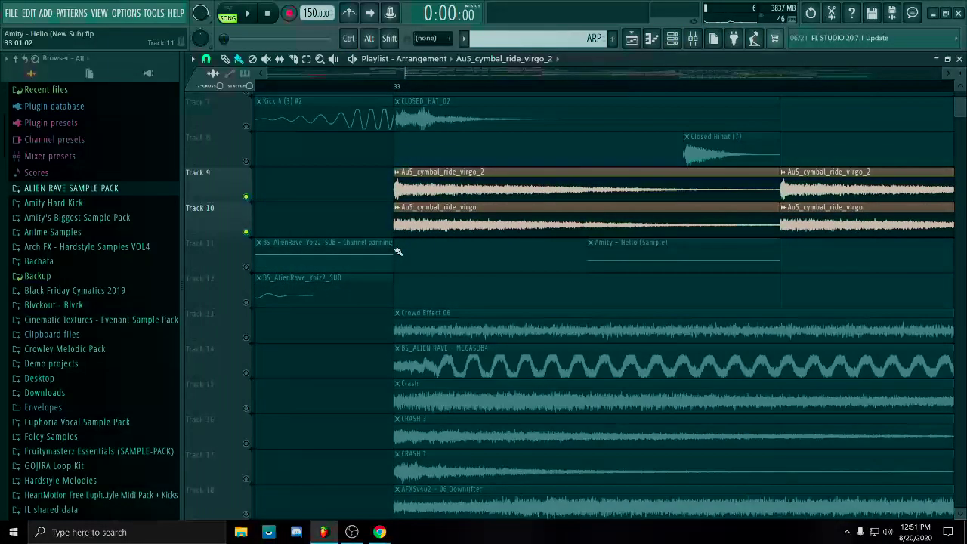
pyautogui.keyDown('ctrl'); pyautogui.click(398, 188); pyautogui.keyUp('ctrl')
pyautogui.rightClick(246, 197)
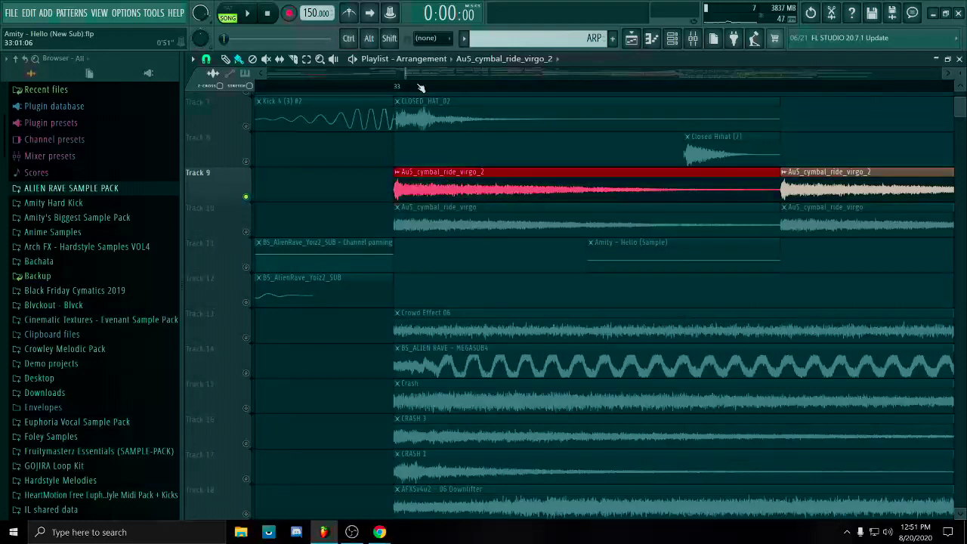
pyautogui.press('space')
pyautogui.press('space')
# Solo Track 10 and play its Au5_cymbal_ride_virgo clips from bar 33.
pyautogui.rightClick(246, 232)
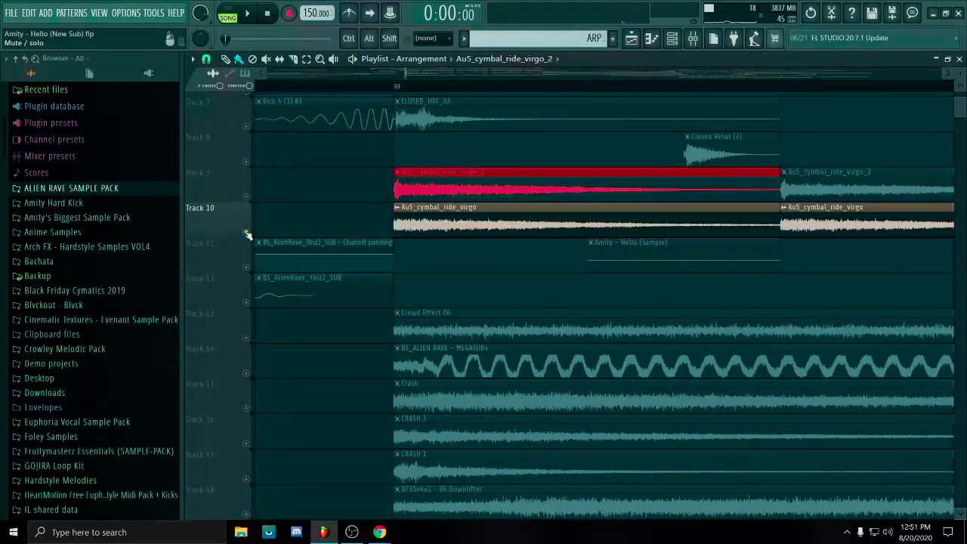
pyautogui.press('space')
pyautogui.scroll(-5, 442, 302)
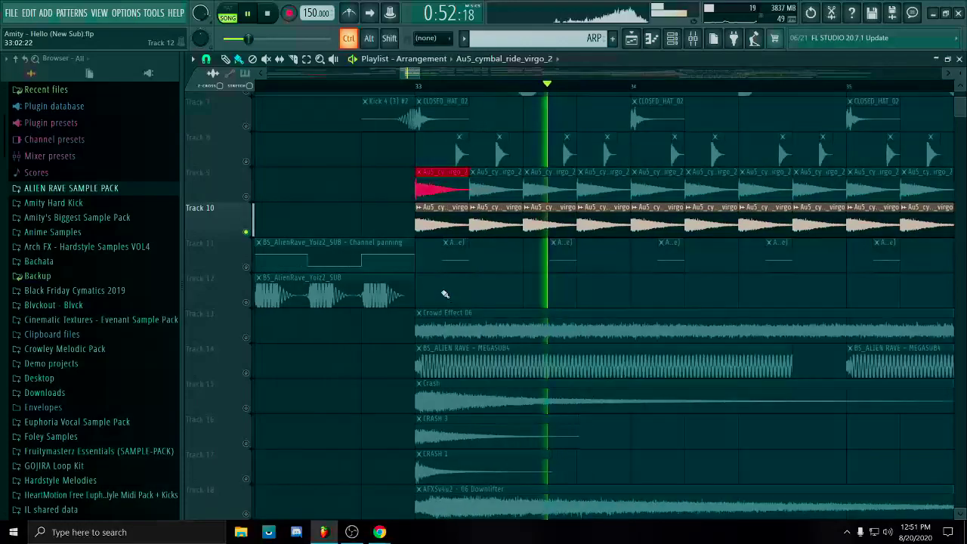
pyautogui.press('space')
# Play Tracks 9 and 10 together with the other tracks muted, and reactivate all tracks.
pyautogui.rightClick(246, 232)
pyautogui.scroll(5, 429, 274)
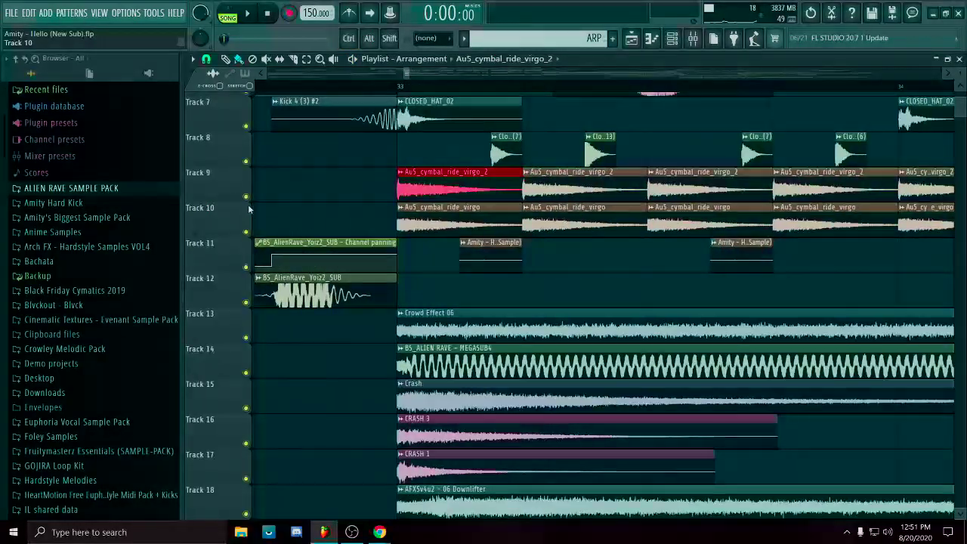
pyautogui.rightClick(246, 197)
pyautogui.press('space')
pyautogui.scroll(-4, 334, 195)
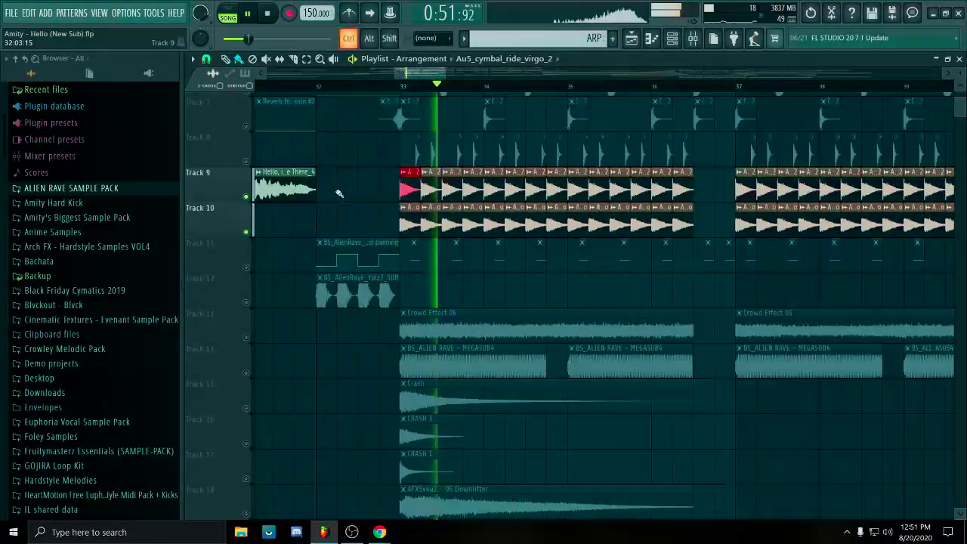
pyautogui.press('space')
pyautogui.rightClick(246, 232)
# Inspect the gap in the cymbal rides before bar 37 and highlight the Pattern 9 clip above it on Track 1.
pyautogui.scroll(4, 423, 332)
pyautogui.scroll(-2, 574, 440)
pyautogui.scroll(4, 736, 302)
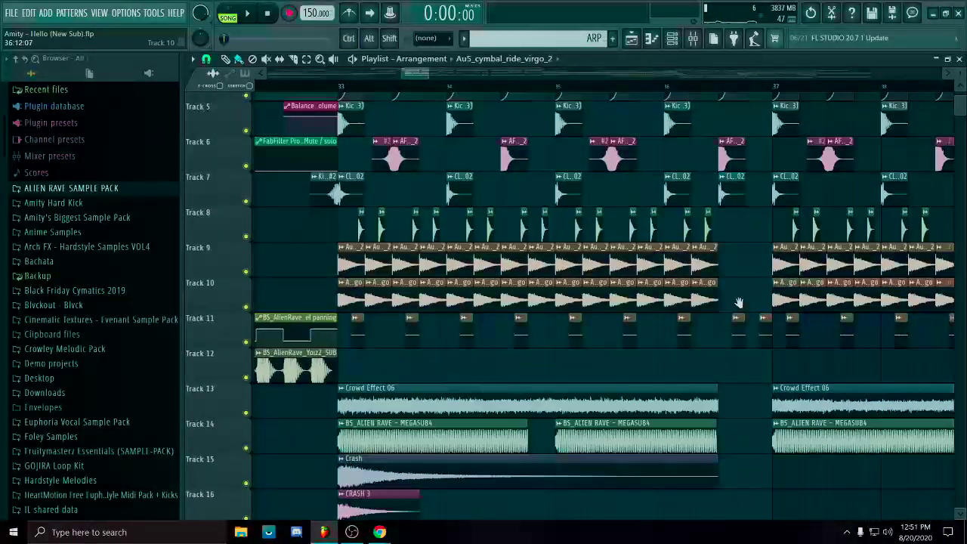
pyautogui.moveTo(739, 235); pyautogui.dragTo(731, 332)
pyautogui.scroll(4, 742, 282)
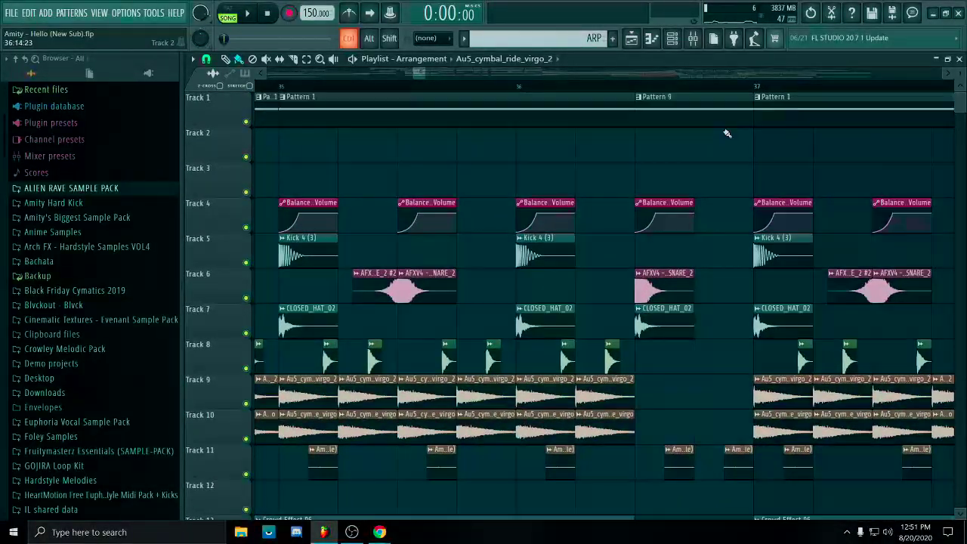
pyautogui.moveTo(753, 111); pyautogui.dragTo(658, 131)
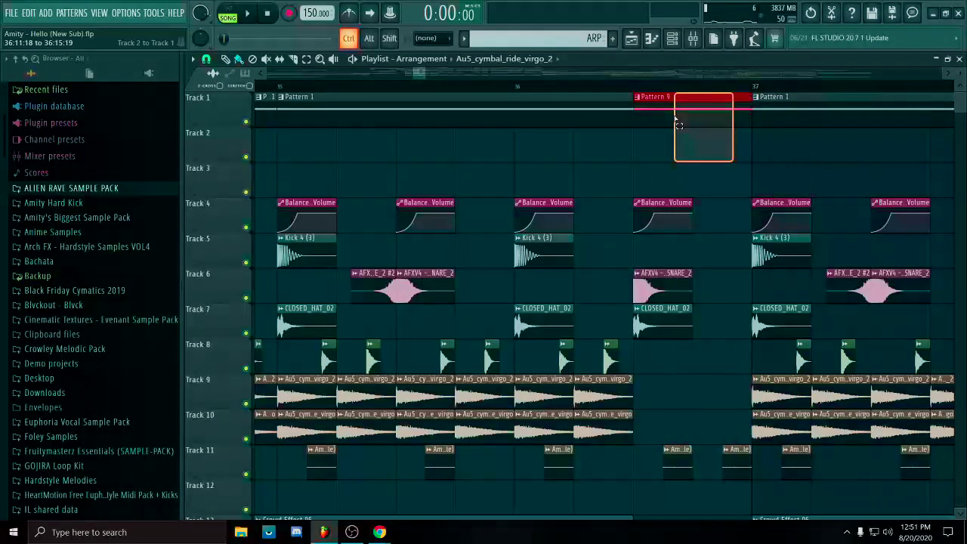
pyautogui.scroll(-5, 694, 318)
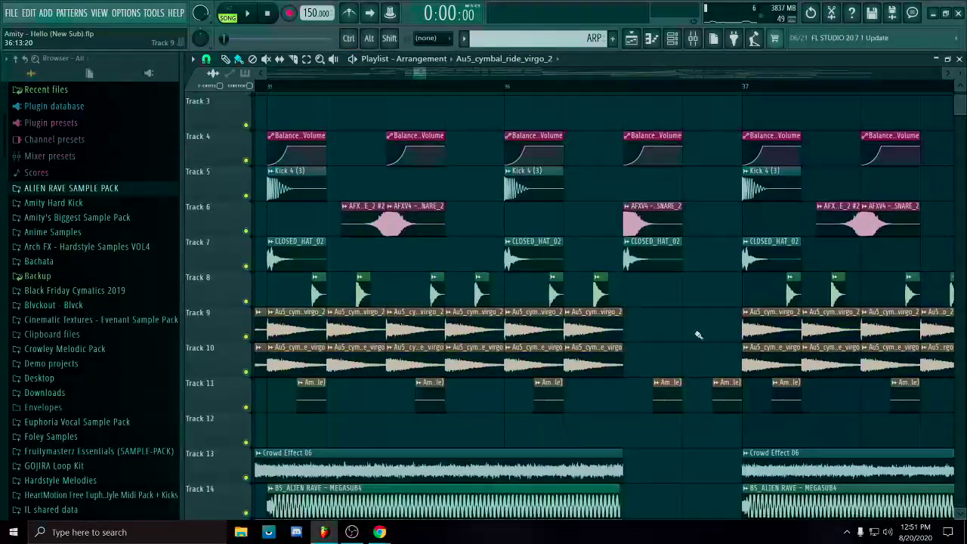
# Highlight the first four Amity - Hello (Sample) clips on Track 11 between bars 33 and 35.
pyautogui.scroll(-3, 554, 359)
pyautogui.scroll(3, 420, 168)
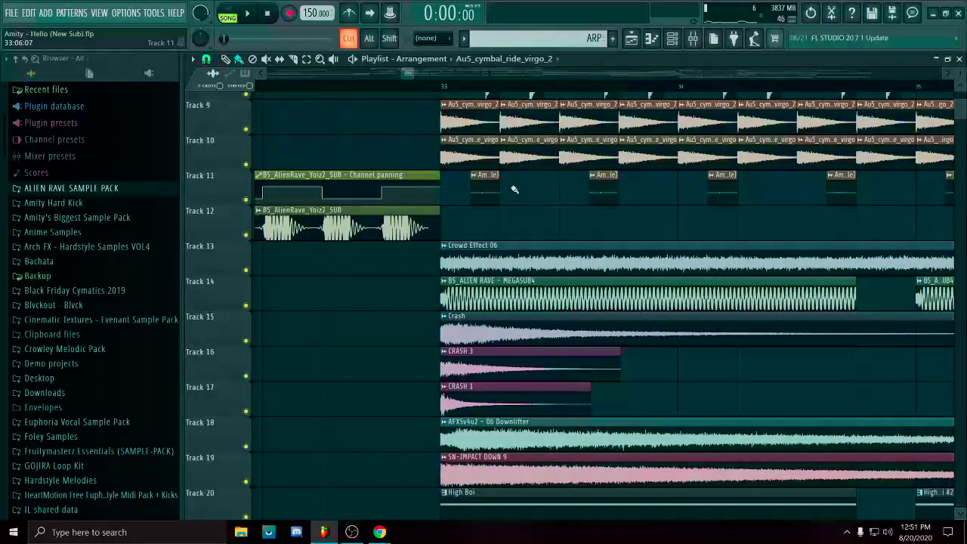
pyautogui.scroll(8, 879, 204)
pyautogui.scroll(-2, 755, 166)
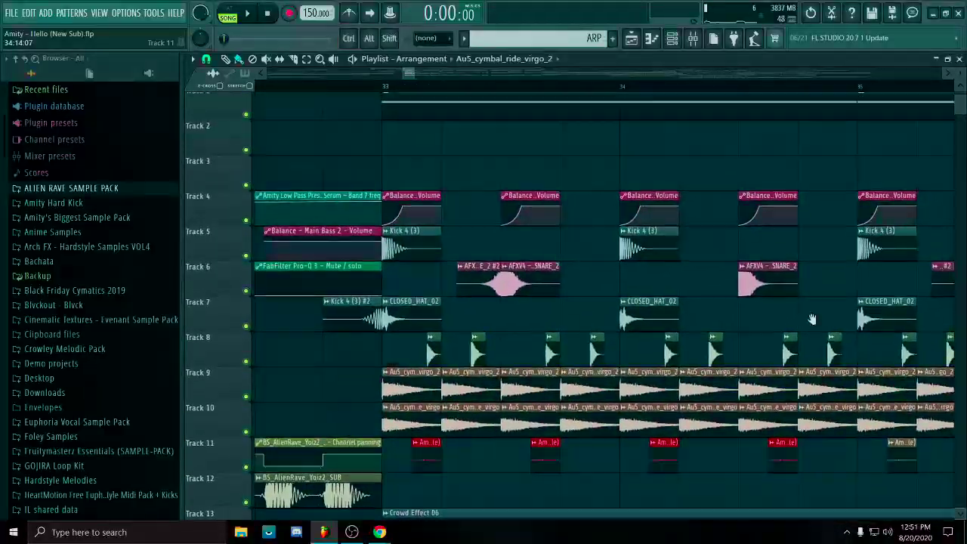
pyautogui.scroll(-4, 701, 140)
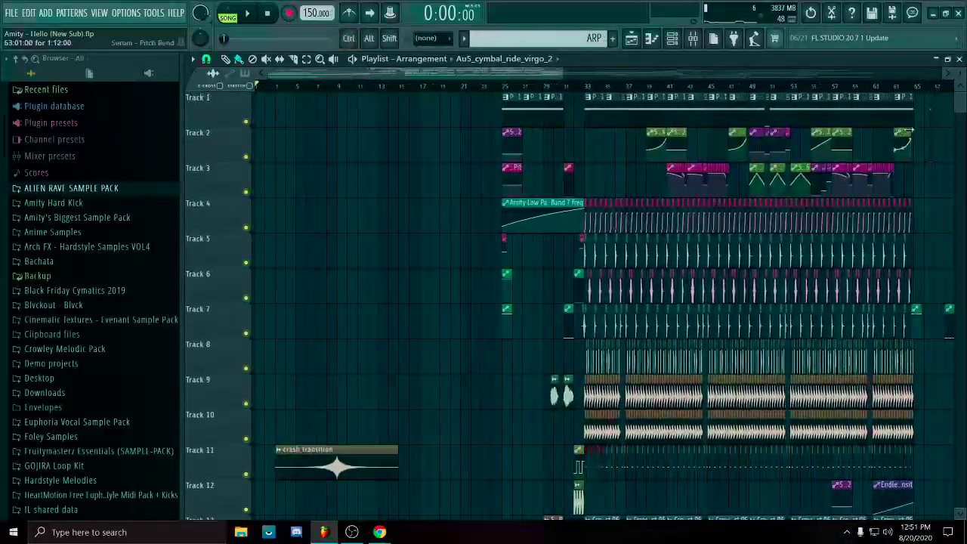
# Select the first Amity - Hello (Sample) clip on Track 11 after the start of bar 33.
pyautogui.scroll(4, 605, 179)
pyautogui.scroll(-6, 604, 226)
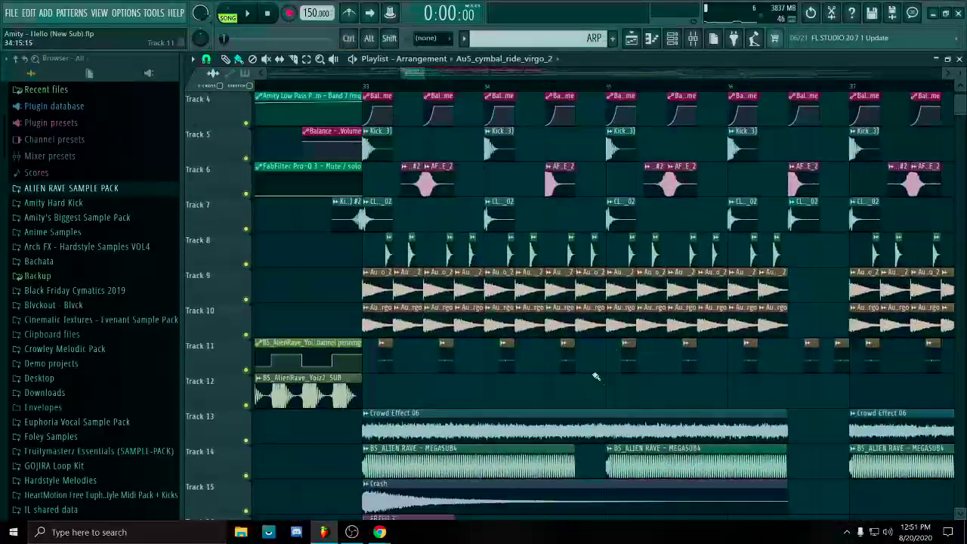
pyautogui.scroll(2, 601, 273)
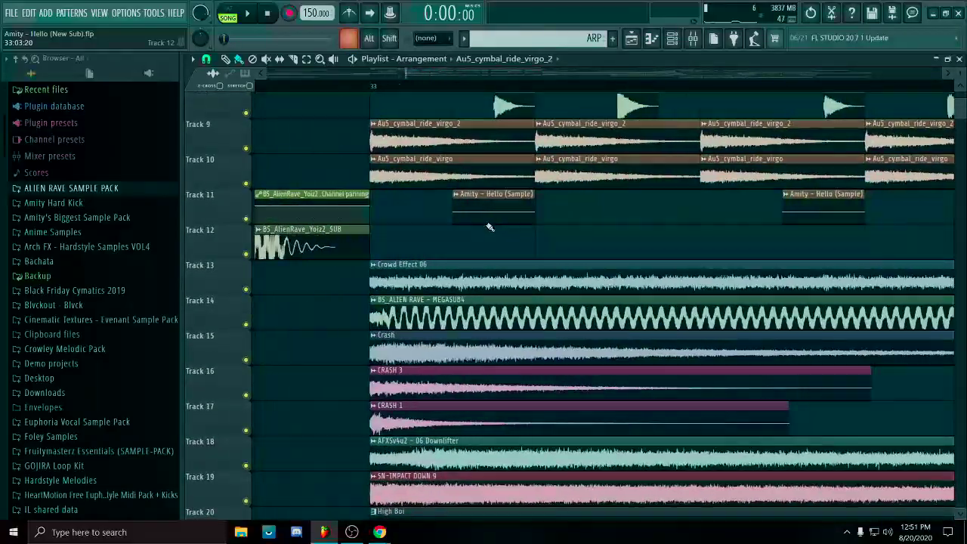
pyautogui.scroll(2, 497, 231)
pyautogui.scroll(-3, 604, 241)
pyautogui.scroll(6, 522, 461)
pyautogui.click(522, 462)
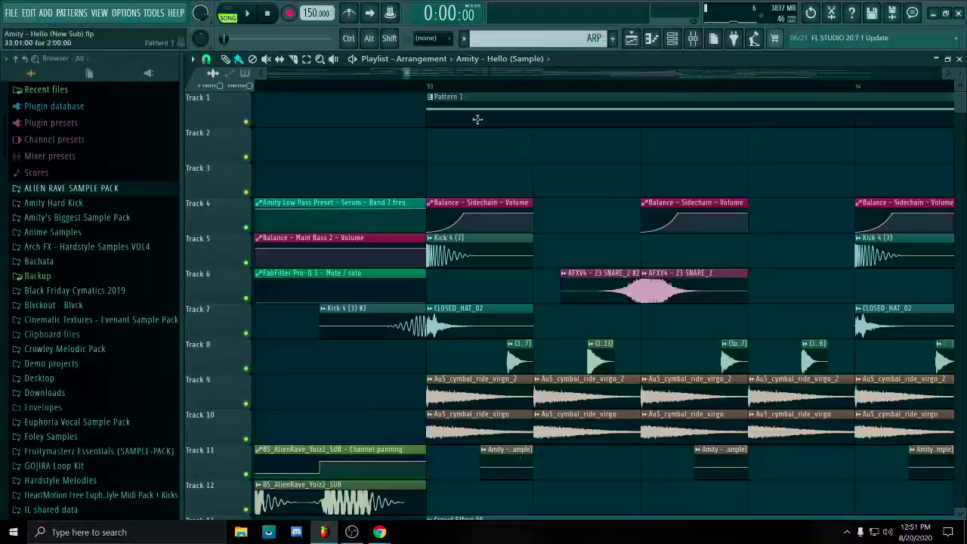
# Solo Track 1, highlight the first Amity - Hello (Sample) clip on Track 11, and play the Track 1 patterns from bar 33.
pyautogui.rightClick(247, 121)
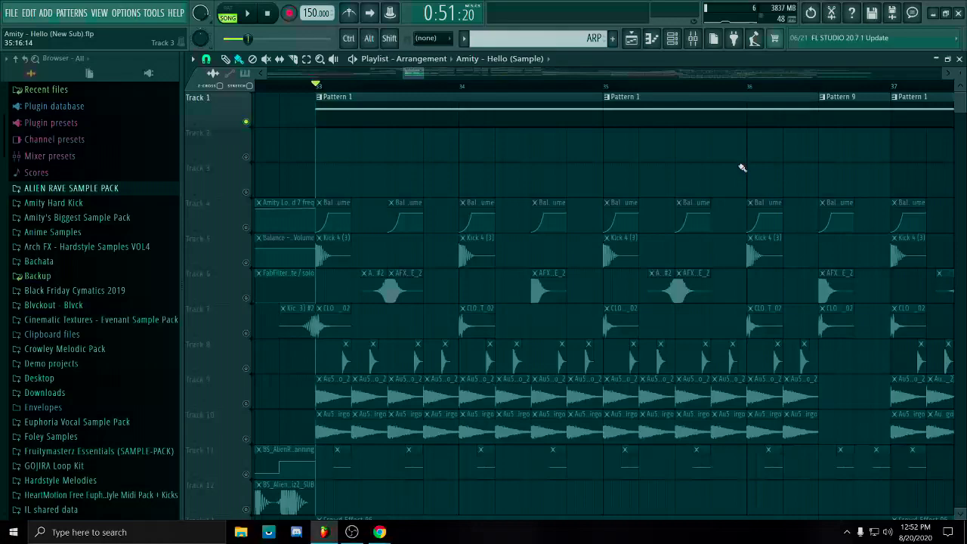
pyautogui.keyDown('ctrl'); pyautogui.scroll(3, 679, 203); pyautogui.keyUp('ctrl')
pyautogui.scroll(-5, 627, 242)
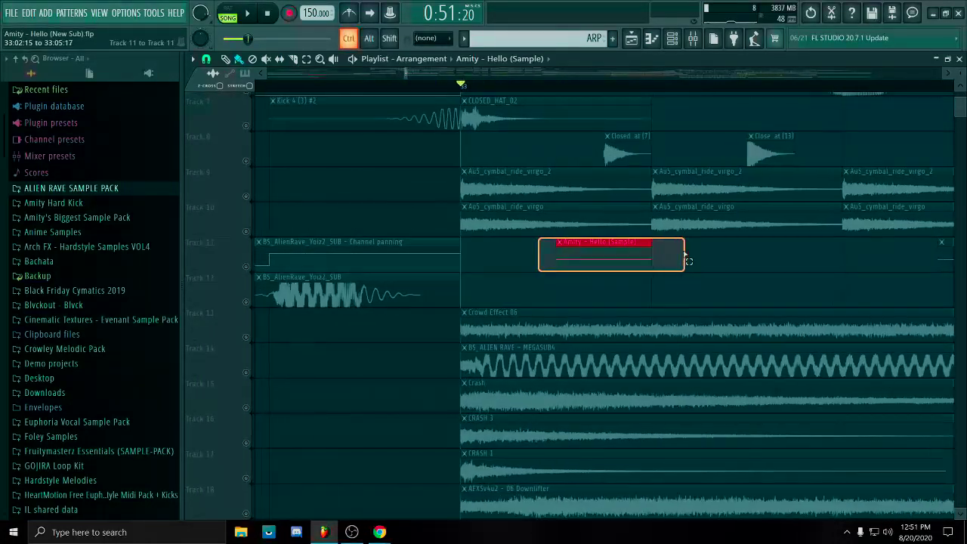
pyautogui.scroll(5, 699, 264)
pyautogui.keyDown('ctrl'); pyautogui.scroll(-3, 452, 446); pyautogui.keyUp('ctrl')
pyautogui.scroll(1, 553, 132)
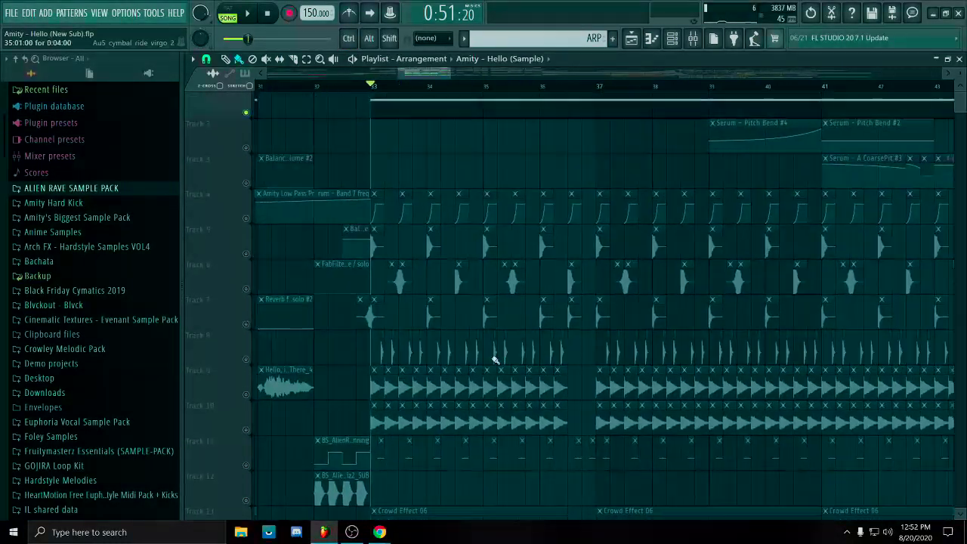
pyautogui.press('space')
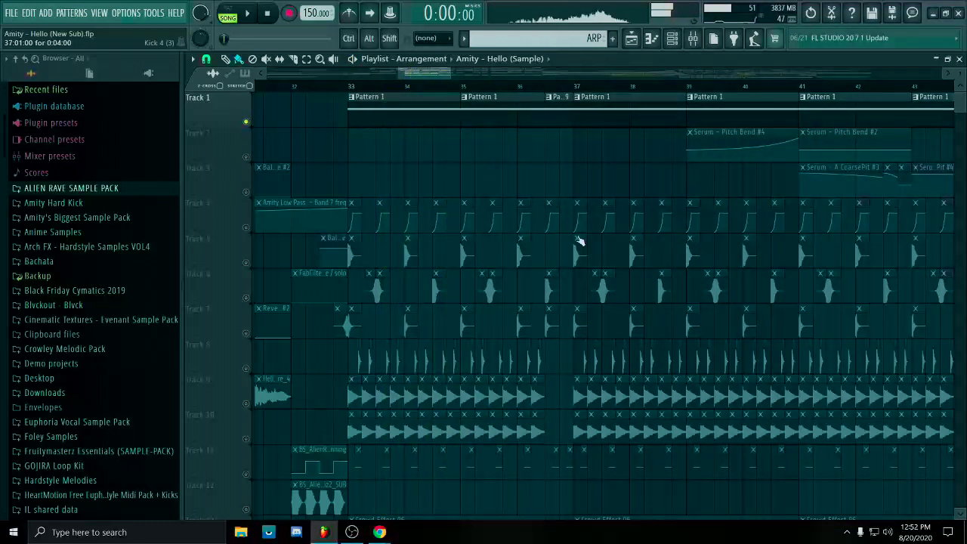
# Leave only Track 11 active and set the playback position to bar 33.
pyautogui.scroll(-6, 512, 189)
pyautogui.keyDown('ctrl'); pyautogui.scroll(5, 511, 188); pyautogui.keyUp('ctrl')
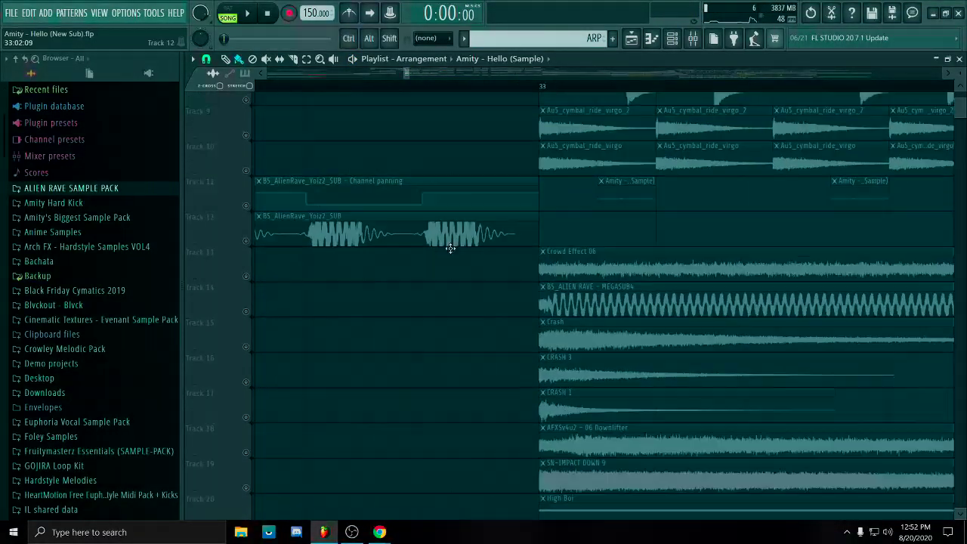
pyautogui.keyDown('ctrl'); pyautogui.scroll(-3, 521, 248); pyautogui.keyUp('ctrl')
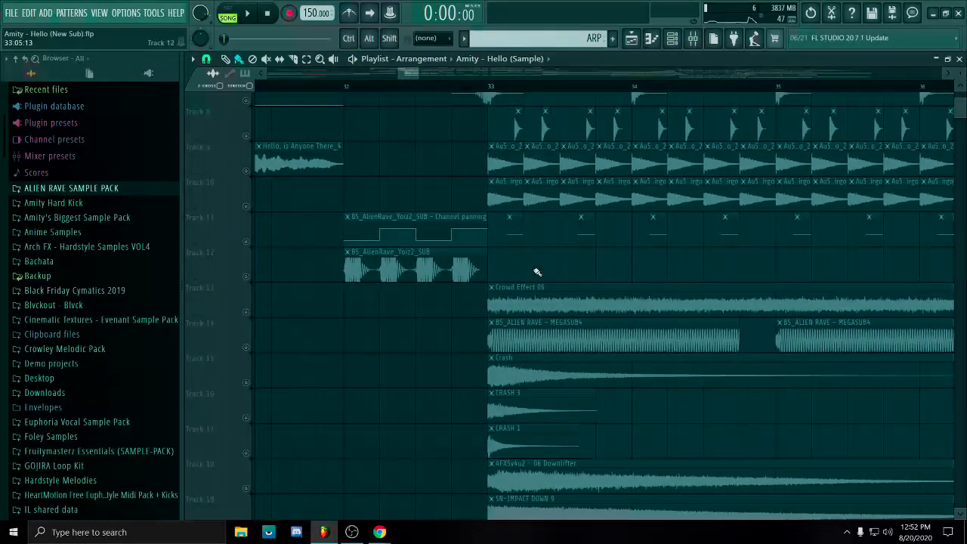
pyautogui.keyDown('ctrl'); pyautogui.scroll(3, 548, 243); pyautogui.keyUp('ctrl')
pyautogui.click(246, 242)
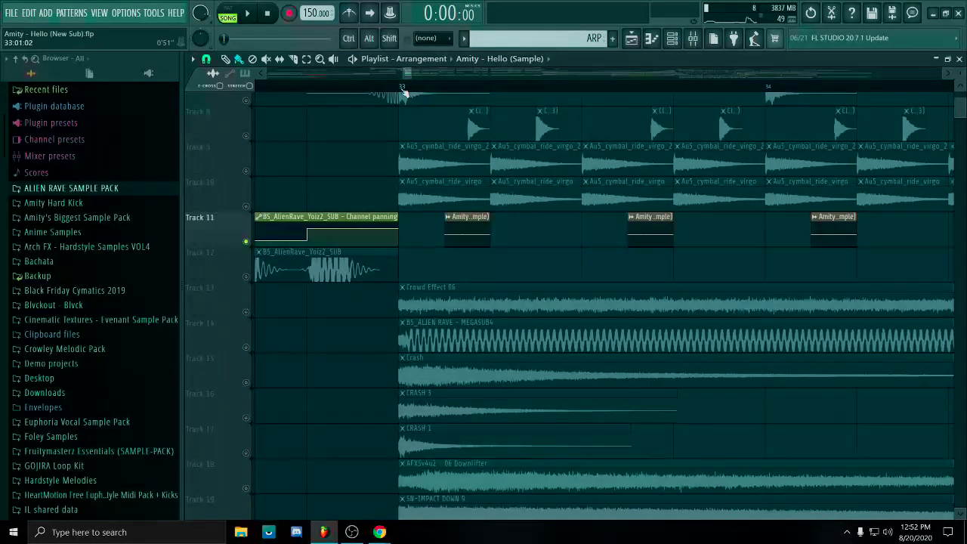
pyautogui.click(398, 86)
# Play the Amity - Hello (Sample) clips on Track 11 from bar 33, following them towards bar 37.
pyautogui.keyDown('ctrl'); pyautogui.scroll(-3, 562, 257); pyautogui.keyUp('ctrl')
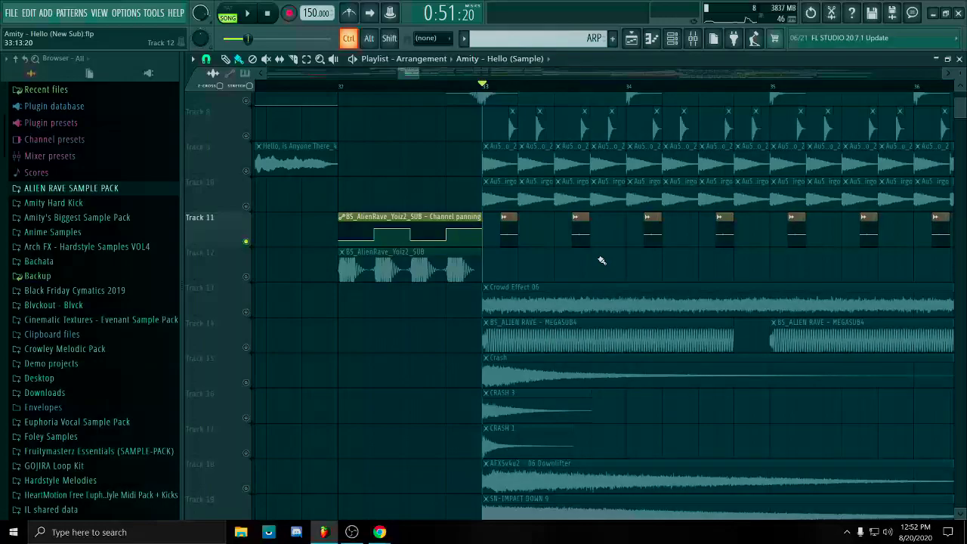
pyautogui.keyDown('ctrl'); pyautogui.scroll(1, 652, 266); pyautogui.keyUp('ctrl')
pyautogui.press('space')
pyautogui.moveTo(758, 275); pyautogui.dragTo(697, 278)
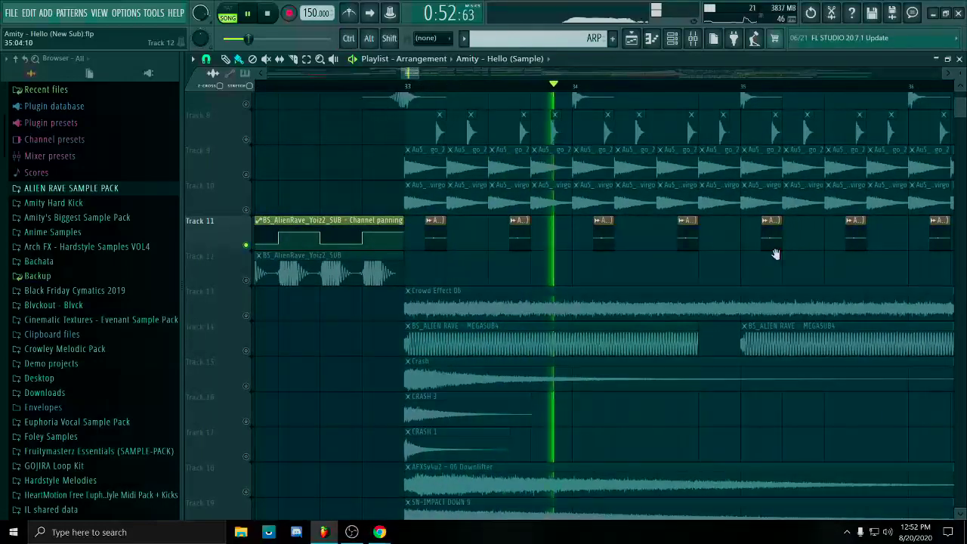
pyautogui.moveTo(766, 256); pyautogui.dragTo(663, 271)
pyautogui.keyDown('ctrl'); pyautogui.scroll(-3, 663, 272); pyautogui.keyUp('ctrl')
pyautogui.keyDown('ctrl'); pyautogui.scroll(3, 678, 274); pyautogui.keyUp('ctrl')
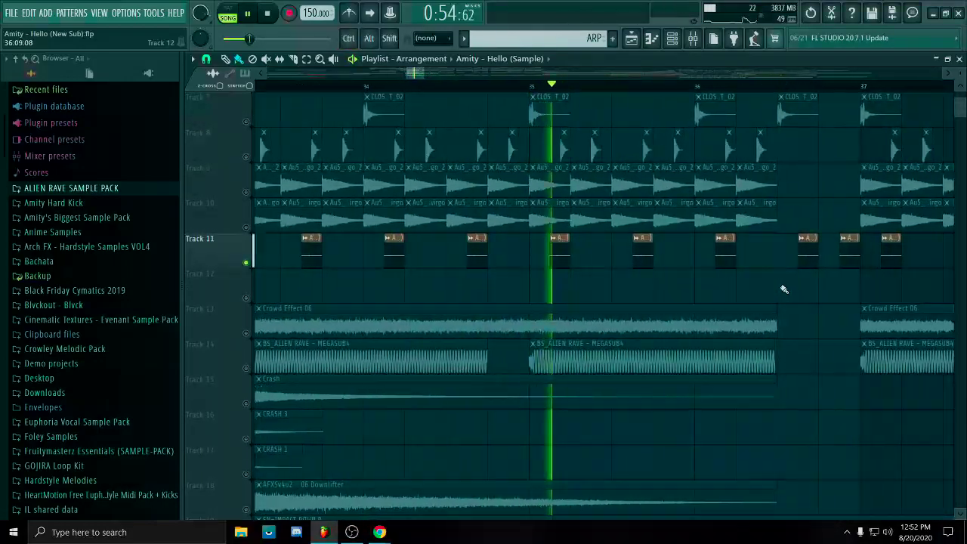
pyautogui.moveTo(750, 253); pyautogui.dragTo(651, 299)
pyautogui.keyDown('ctrl'); pyautogui.scroll(2, 648, 306); pyautogui.keyUp('ctrl')
pyautogui.keyDown('ctrl'); pyautogui.scroll(-3, 644, 321); pyautogui.keyUp('ctrl')
pyautogui.press('space')
# Review the channel settings and waveform of a Track 11 Amity - Hello (Sample) clip and close them.
pyautogui.doubleClick(613, 301)
pyautogui.moveTo(267, 58); pyautogui.dragTo(727, 72)
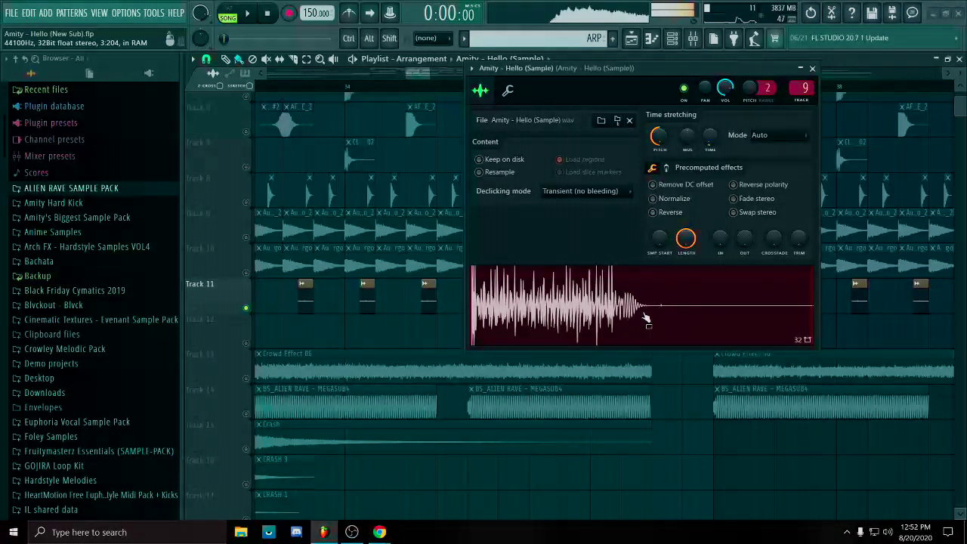
pyautogui.click(813, 68)
# Inspect the Track 11 clips from bar 33 and reopen the Amity - Hello (Sample) channel settings from the second clip.
pyautogui.scroll(-5, 505, 315)
pyautogui.scroll(8, 435, 328)
pyautogui.scroll(-3, 475, 303)
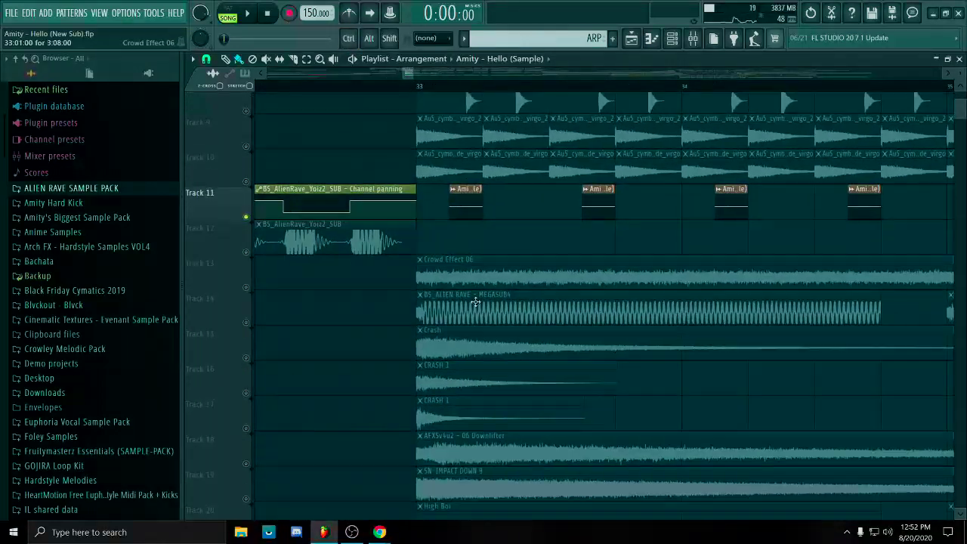
pyautogui.scroll(-3, 472, 295)
pyautogui.moveTo(450, 189); pyautogui.dragTo(738, 174)
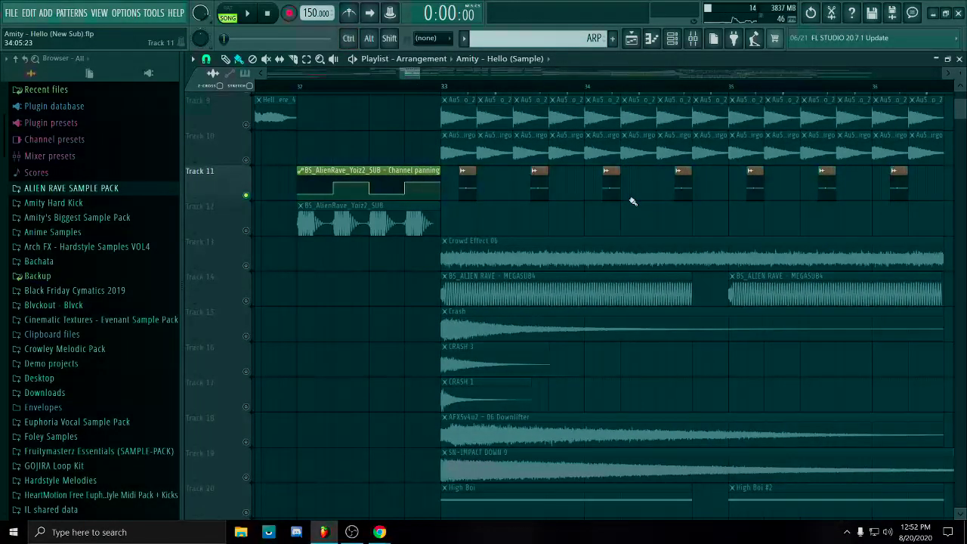
pyautogui.doubleClick(533, 190)
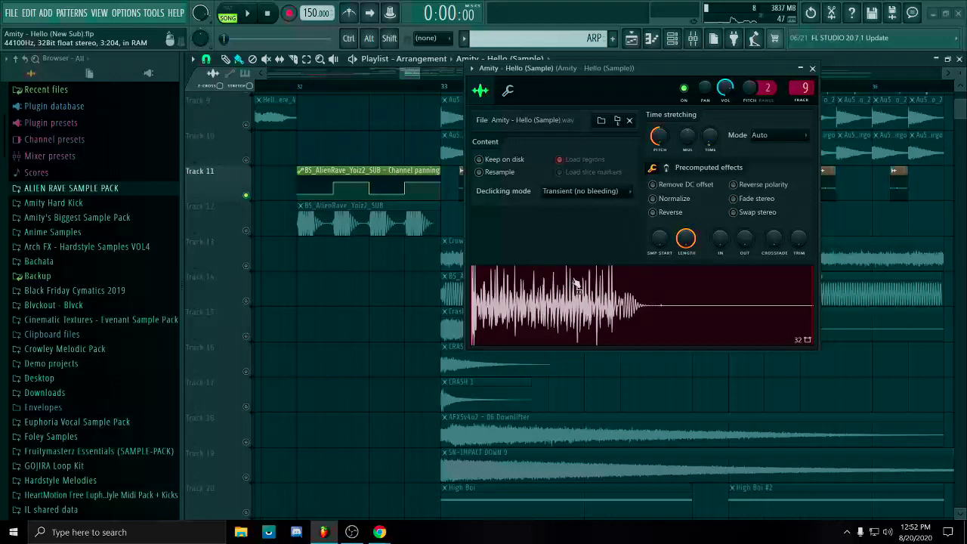
# Reopen the channel settings of a Track 11 Amity - Hello (Sample) clip, review its time stretching settings and close them.
pyautogui.press('F9')
pyautogui.click(922, 115)
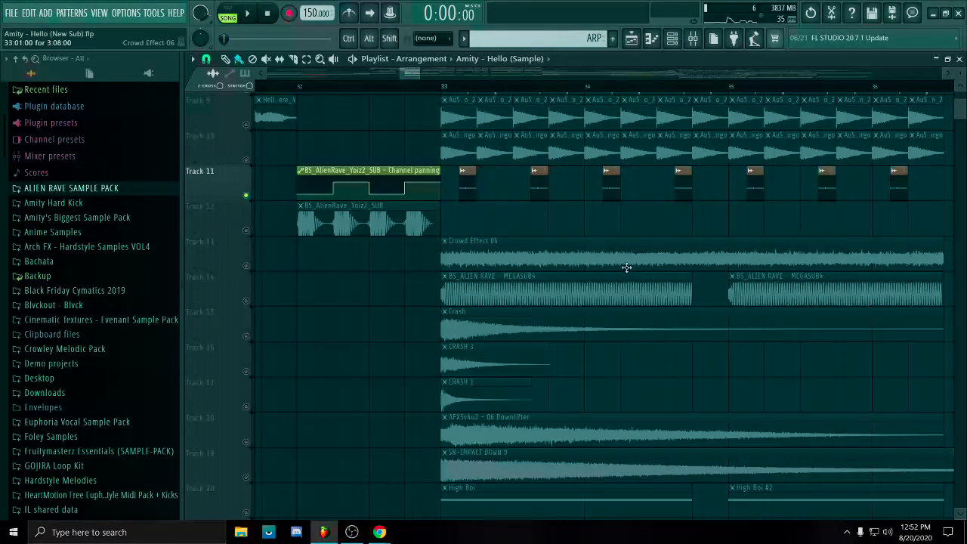
pyautogui.doubleClick(464, 189)
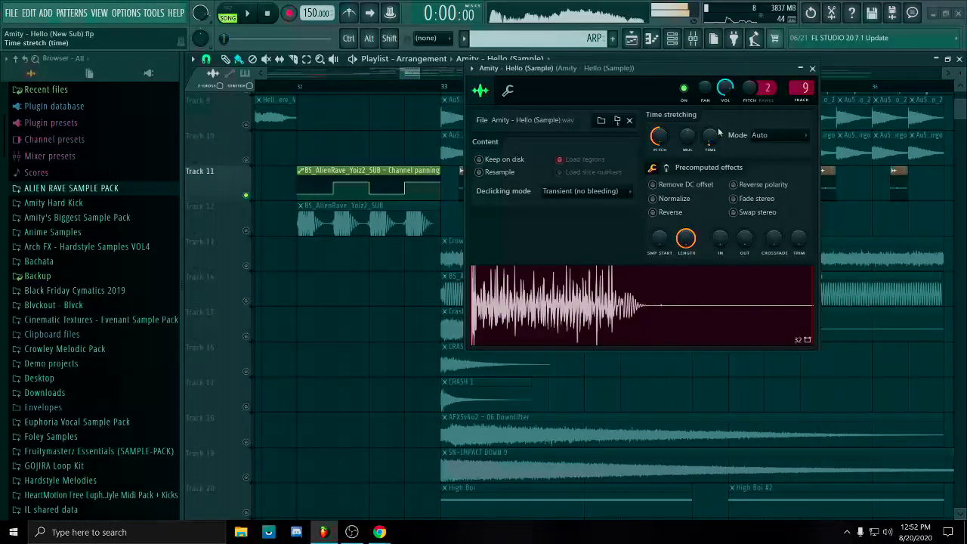
pyautogui.click(812, 69)
# Leave only Track 13 with the Crowd Effect 06 clips active and set the playback position to bar 33.
pyautogui.scroll(-3, 534, 222)
pyautogui.scroll(6, 453, 363)
pyautogui.hotkey('ctrl', 'd')
pyautogui.moveTo(355, 456); pyautogui.dragTo(446, 238)
pyautogui.scroll(3, 511, 239)
pyautogui.keyDown('ctrl'); pyautogui.scroll(-4, 602, 198); pyautogui.keyUp('ctrl')
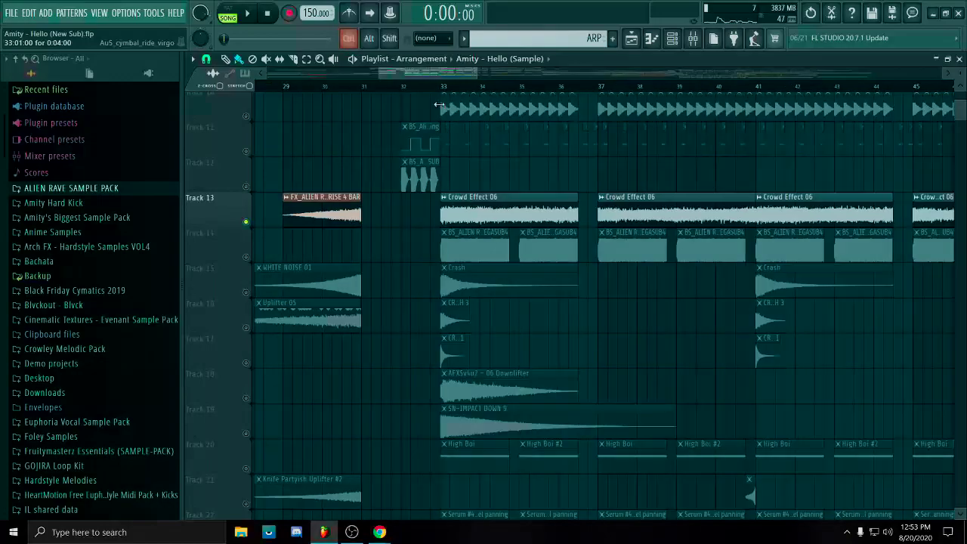
pyautogui.keyDown('ctrl'); pyautogui.scroll(5, 602, 198); pyautogui.keyUp('ctrl')
pyautogui.scroll(1, 647, 168)
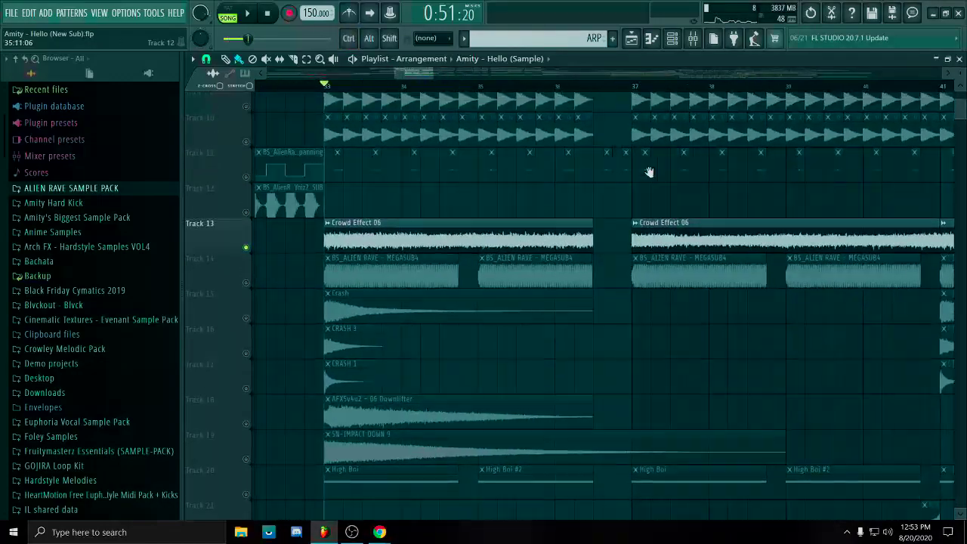
# Leave only Track 14 active and play its BS_ALIEN RAVE - MEGASUB4 clips from bar 33, stopping after about one bar.
pyautogui.keyDown('ctrl'); pyautogui.scroll(-3, 514, 218); pyautogui.keyUp('ctrl')
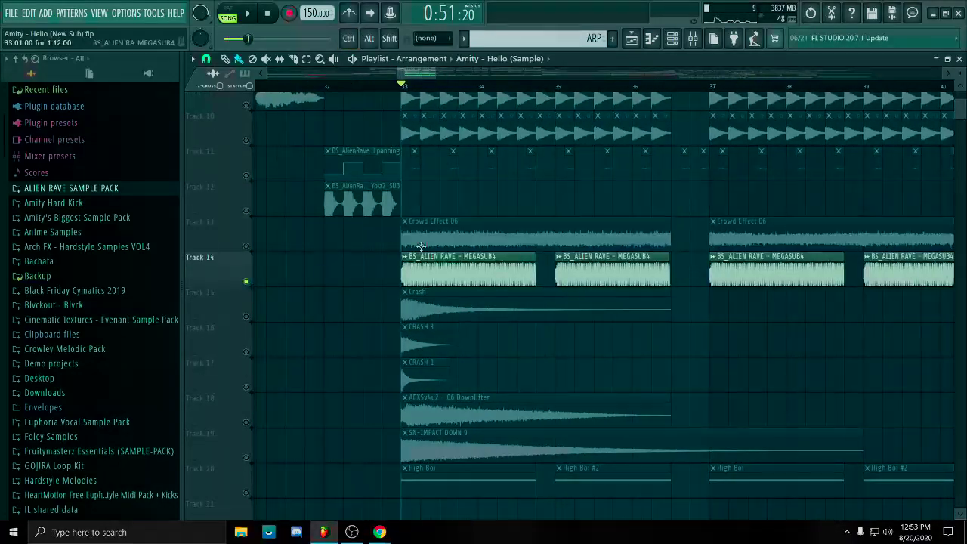
pyautogui.keyDown('ctrl'); pyautogui.scroll(-1, 439, 277); pyautogui.keyUp('ctrl')
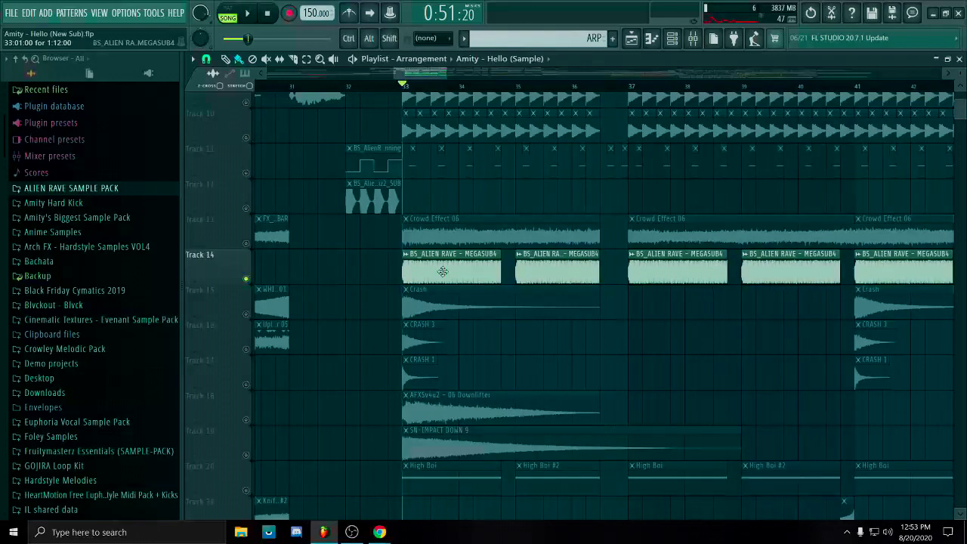
pyautogui.click(102, 189)
pyautogui.click(145, 190)
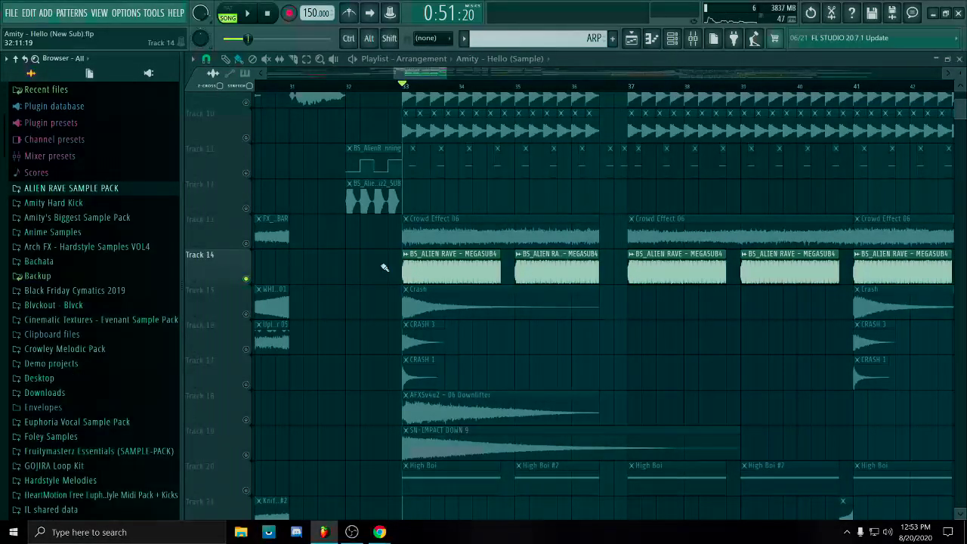
pyautogui.press('space')
pyautogui.keyDown('ctrl'); pyautogui.scroll(-1, 792, 205); pyautogui.keyUp('ctrl')
pyautogui.keyDown('ctrl'); pyautogui.scroll(3, 737, 217); pyautogui.keyUp('ctrl')
pyautogui.keyDown('ctrl'); pyautogui.scroll(2, 736, 217); pyautogui.keyUp('ctrl')
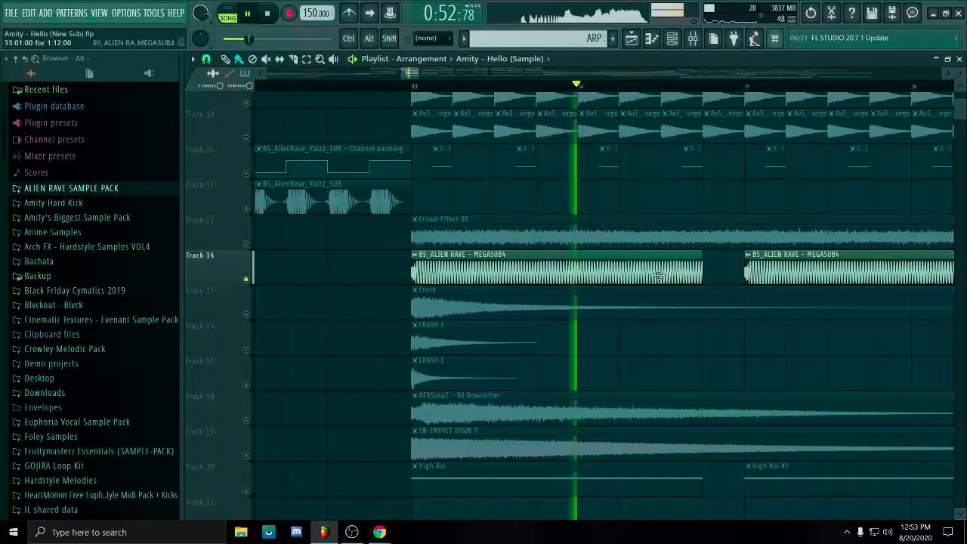
pyautogui.press('space')
# Copy the channel pitch value of BS_ALIEN RAVE - MEGASUB4, reset the pitch, close the settings and audition the clip from bar 33.
pyautogui.doubleClick(660, 273)
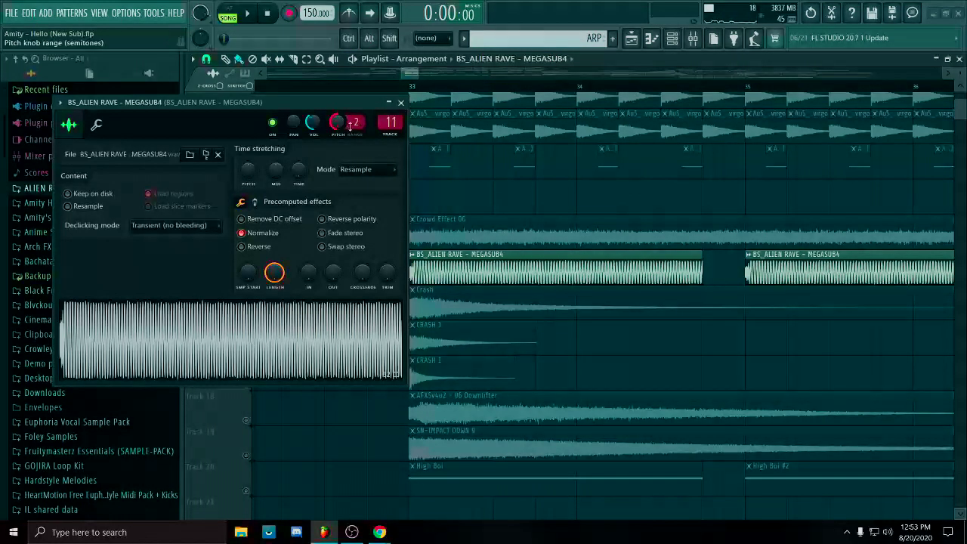
pyautogui.rightClick(339, 127)
pyautogui.click(380, 254)
pyautogui.rightClick(343, 125)
pyautogui.click(354, 132)
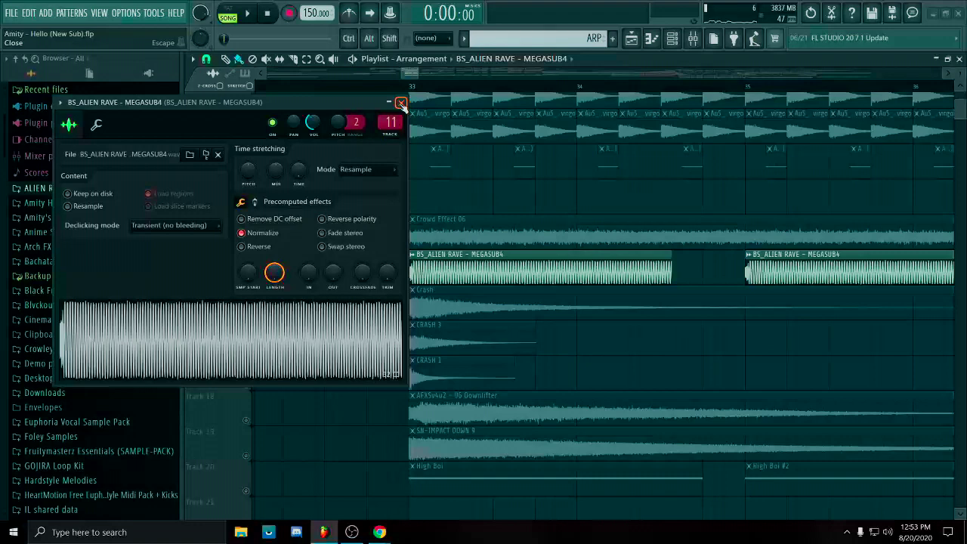
pyautogui.click(401, 103)
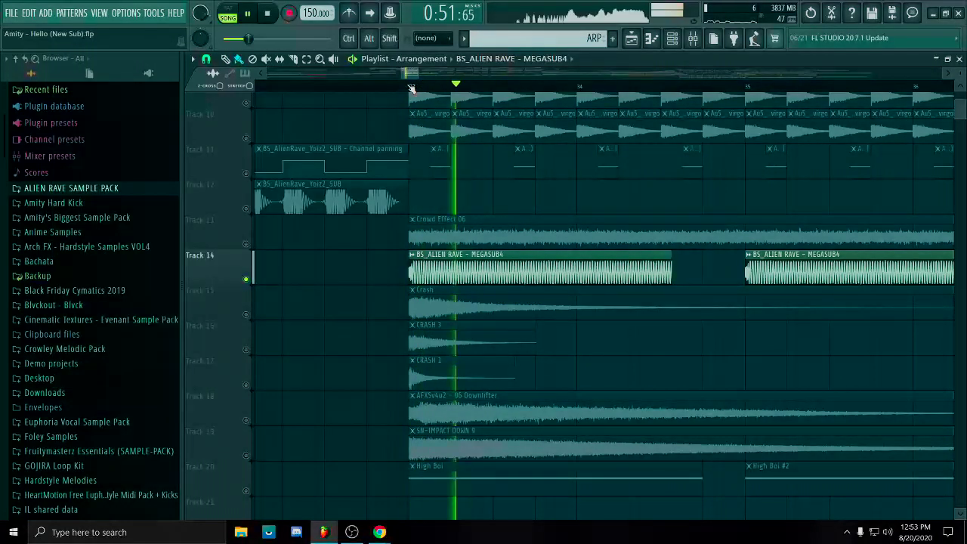
pyautogui.press('space')
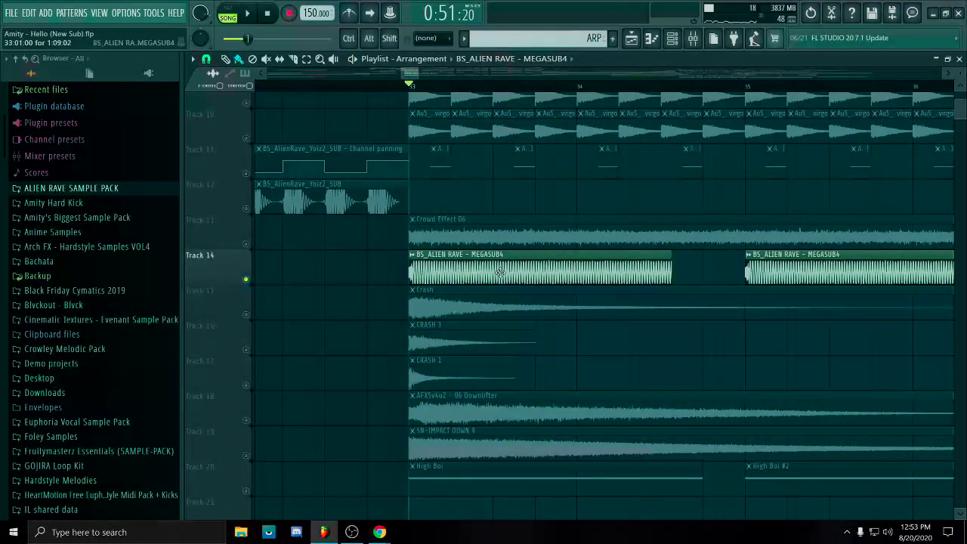
# Paste the copied 48% value back onto the BS_ALIEN RAVE - MEGASUB4 channel pitch and close the settings.
pyautogui.click(499, 273)
pyautogui.rightClick(338, 128)
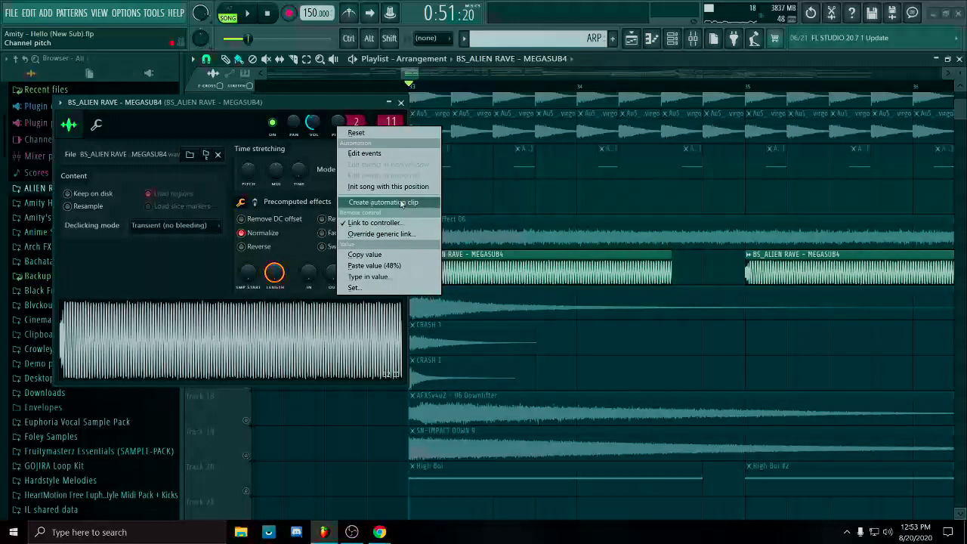
pyautogui.click(374, 265)
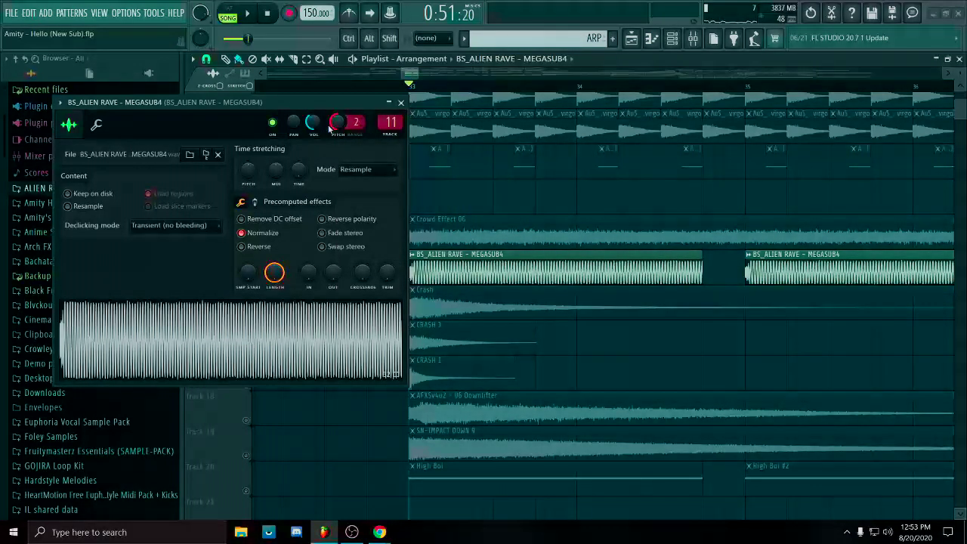
pyautogui.click(401, 103)
# Play the BS_ALIEN RAVE - MEGASUB4 clips on Track 14 from bar 33 and stop playback.
pyautogui.scroll(3, 598, 404)
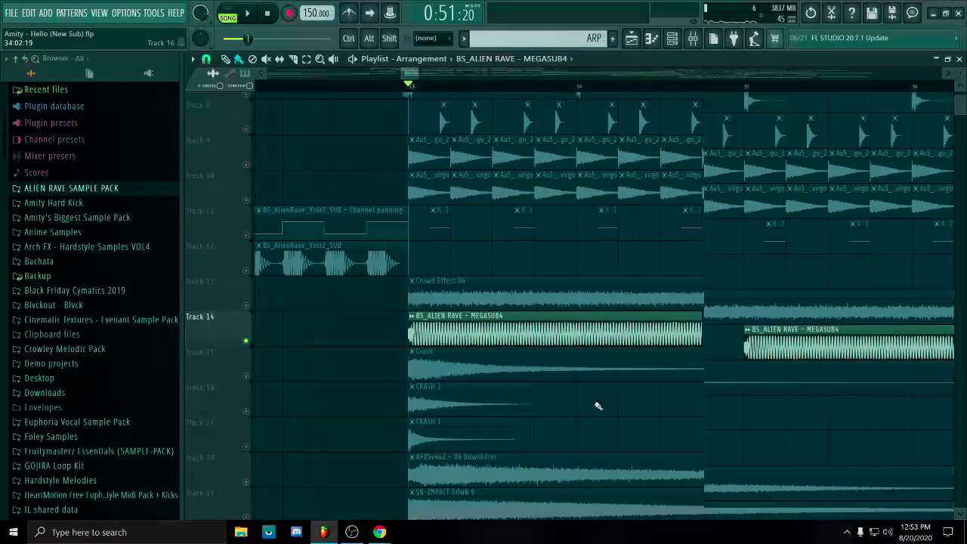
pyautogui.scroll(-4, 596, 410)
pyautogui.scroll(-4, 603, 253)
pyautogui.scroll(3, 562, 264)
pyautogui.press('space')
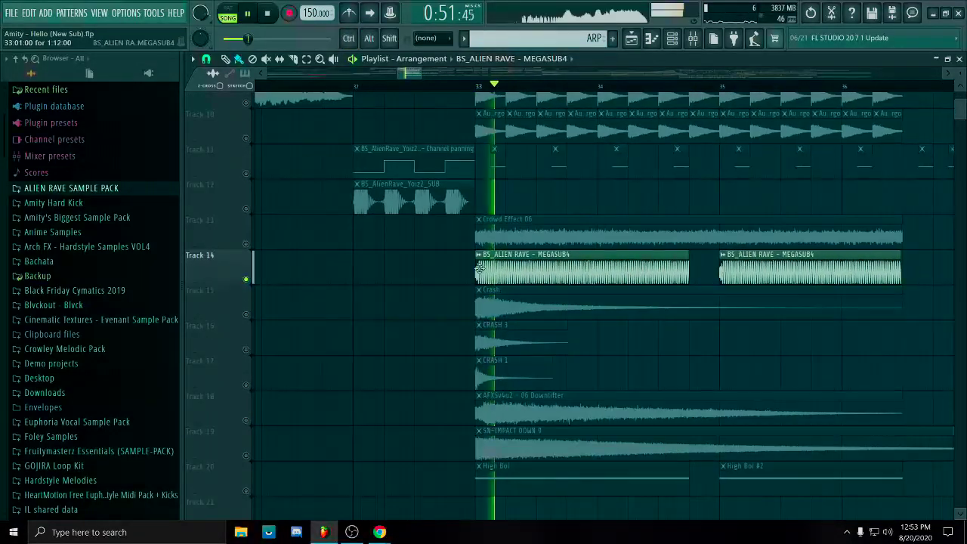
pyautogui.press('space')
# Isolate the Track 4 volume automation during playback from bar 33, switch back to Track 14's MEGASUB4 clips and stop.
pyautogui.scroll(5, 506, 339)
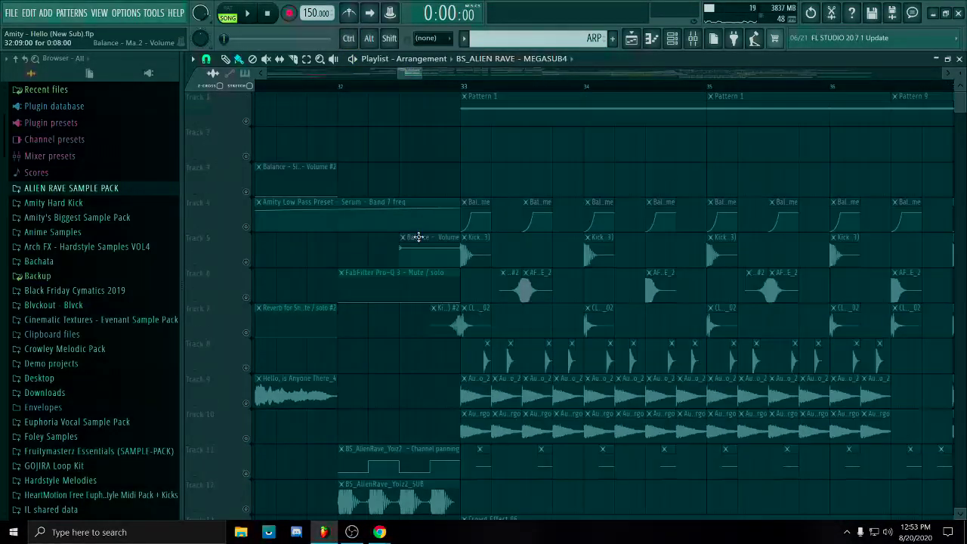
pyautogui.press('space')
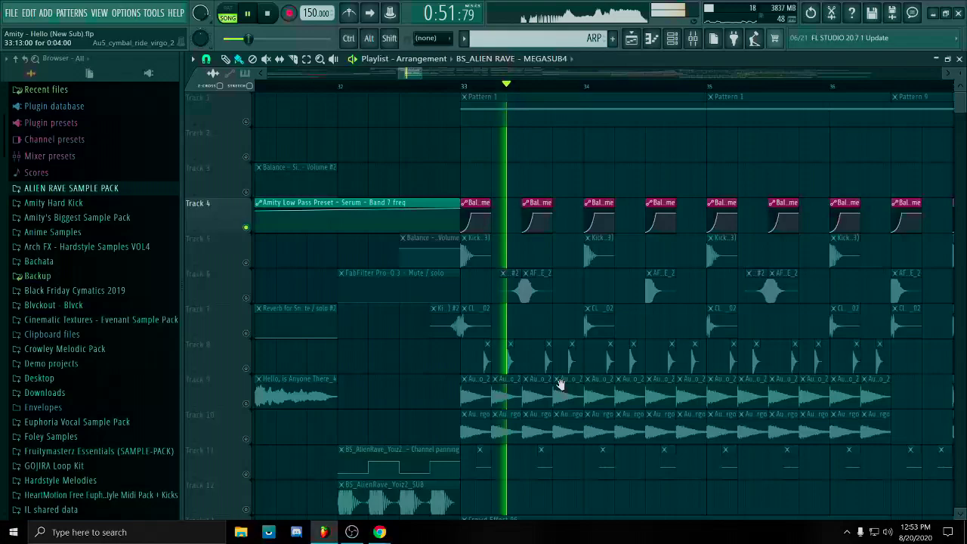
pyautogui.scroll(-5, 557, 335)
pyautogui.hscroll(3, 556, 335)
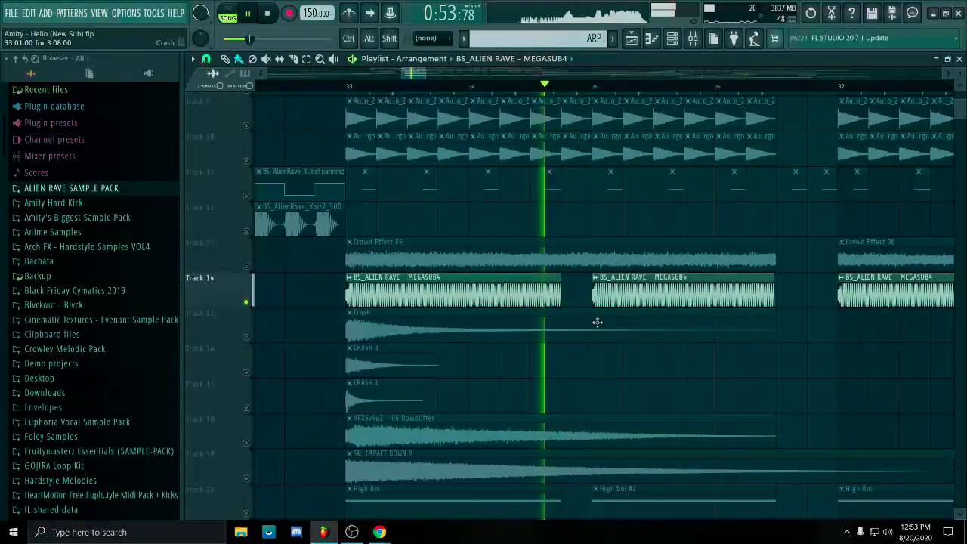
pyautogui.press('space')
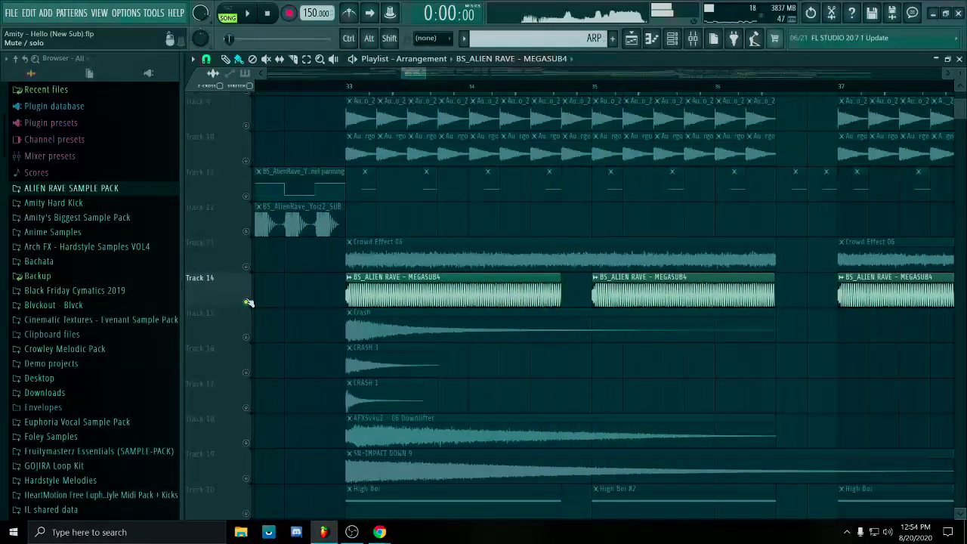
# Leave only Track 15 active and play its Crash clip from bar 33.
pyautogui.rightClick(247, 301)
pyautogui.moveTo(321, 305); pyautogui.dragTo(785, 306)
pyautogui.keyDown('ctrl'); pyautogui.click(852, 337); pyautogui.keyUp('ctrl')
pyautogui.scroll(2, 763, 280)
pyautogui.hscroll(-2, 498, 276)
pyautogui.scroll(-1, 242, 274)
pyautogui.rightClick(246, 281)
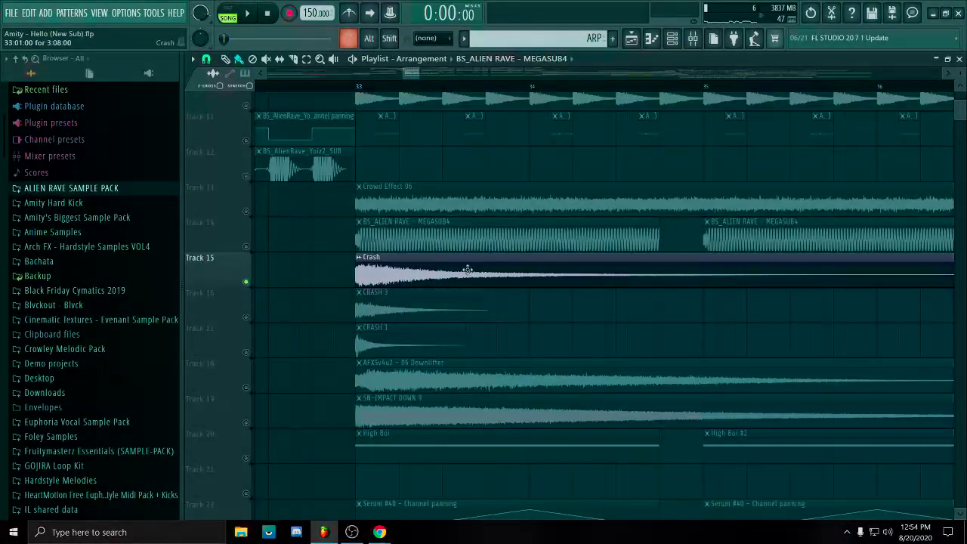
pyautogui.scroll(-4, 464, 272)
pyautogui.click(429, 88)
pyautogui.press('space')
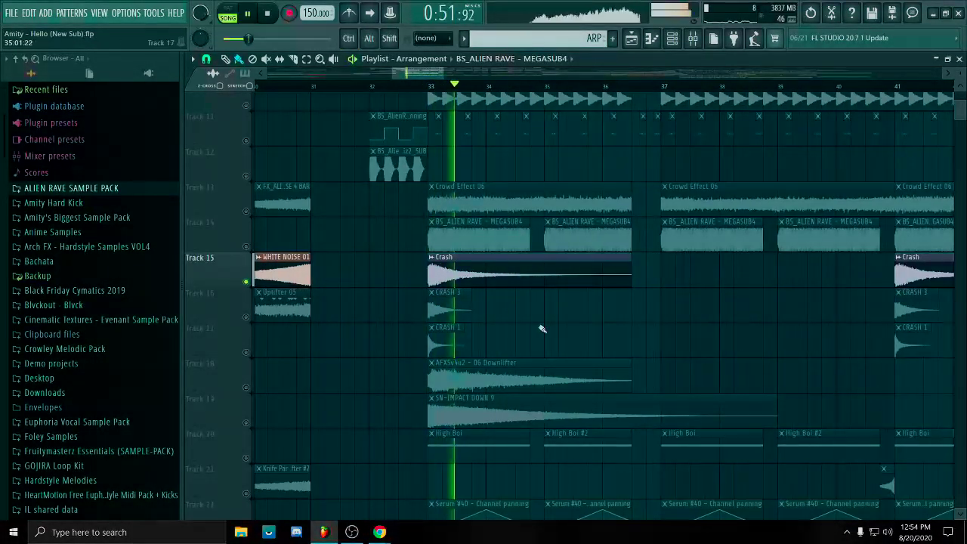
# Leave only Track 16 active and play its CRASH 3 clip from bar 33.
pyautogui.rightClick(247, 316)
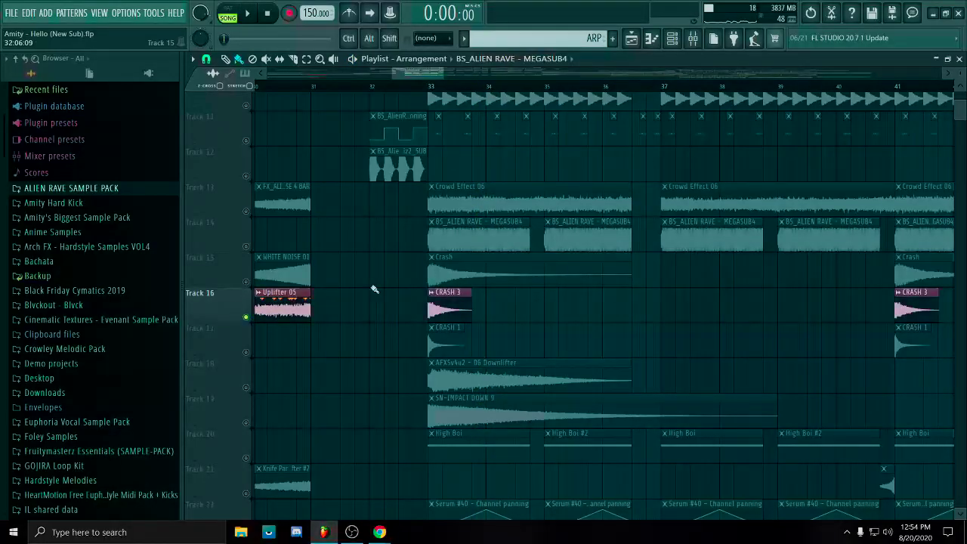
pyautogui.rightClick(249, 282)
pyautogui.moveTo(595, 349); pyautogui.dragTo(521, 279)
pyautogui.scroll(4, 503, 233)
pyautogui.moveTo(504, 233); pyautogui.dragTo(461, 308)
pyautogui.scroll(1, 327, 266)
pyautogui.scroll(-6, 320, 283)
pyautogui.rightClick(248, 293)
pyautogui.scroll(6, 385, 277)
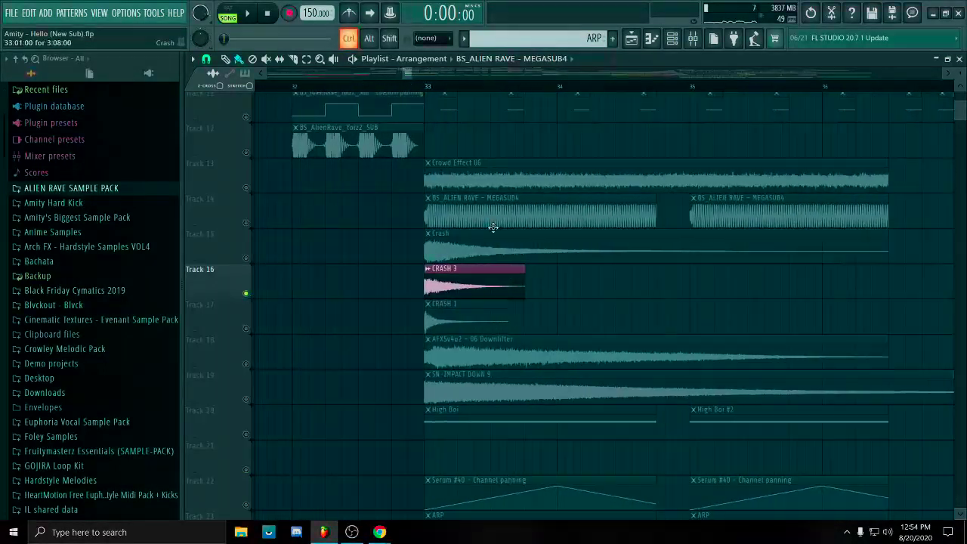
pyautogui.click(433, 86)
pyautogui.press('space')
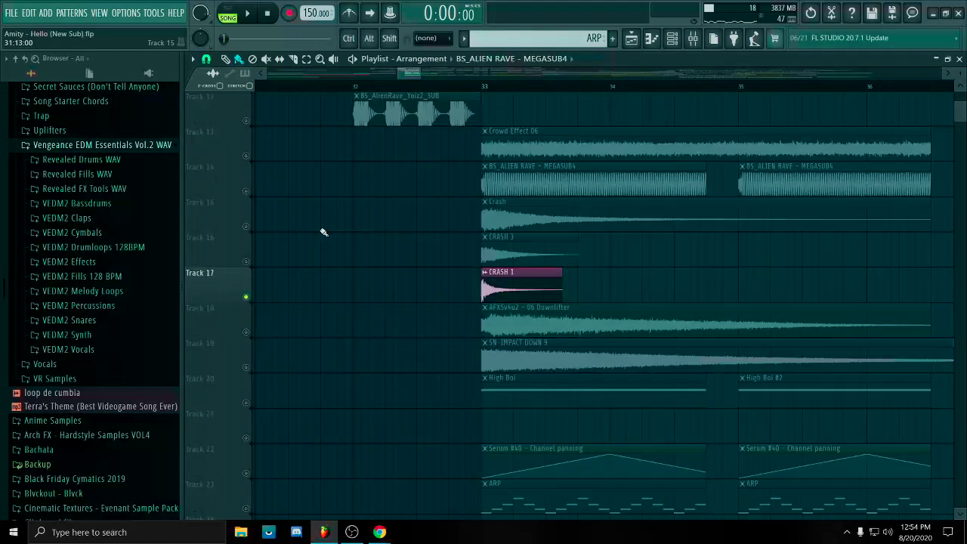
# Activate Tracks 16 and 15 alongside Track 17, play the three crash layers together from bar 33 and stop.
pyautogui.click(246, 262)
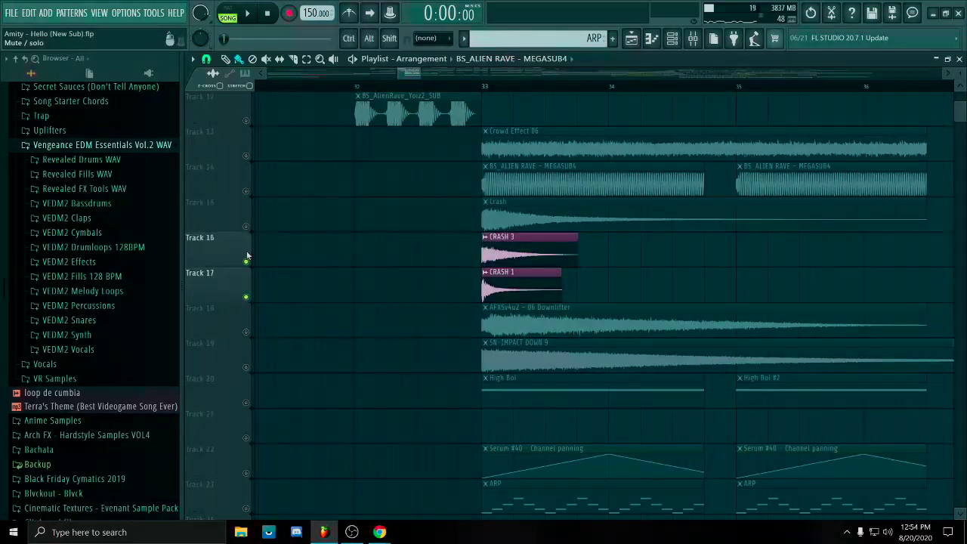
pyautogui.click(246, 228)
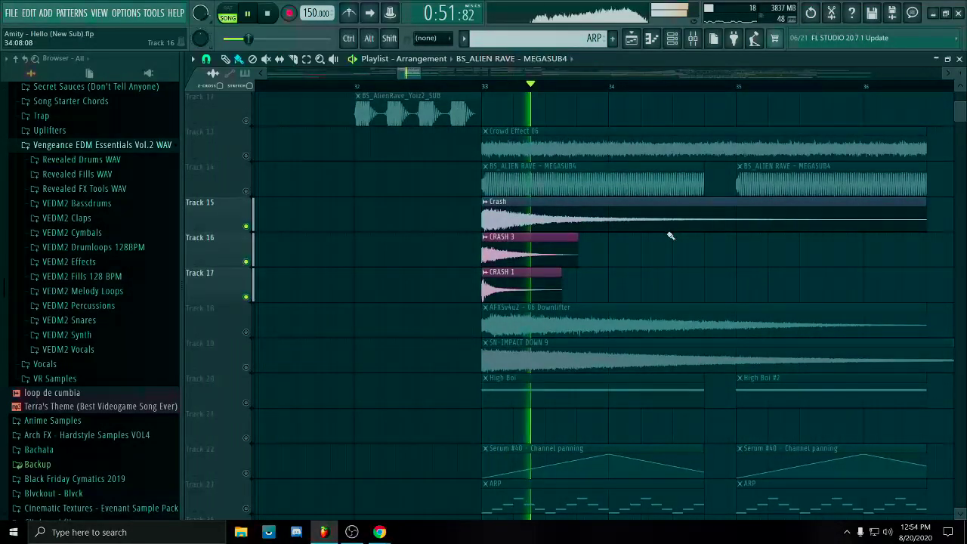
pyautogui.moveTo(693, 250); pyautogui.dragTo(644, 290)
pyautogui.scroll(-5, 679, 299)
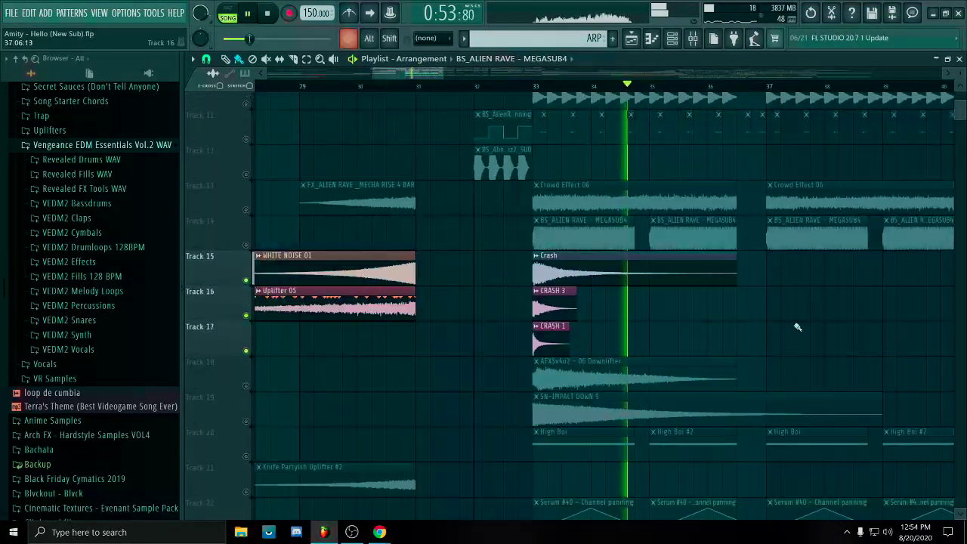
pyautogui.press('space')
# Leave only Track 18 active and play its AFXSv4u2 - 06 Downlifter clip from bar 33, stopping after about one bar.
pyautogui.moveTo(764, 273); pyautogui.dragTo(593, 282)
pyautogui.keyDown('ctrl'); pyautogui.click(733, 317); pyautogui.keyUp('ctrl')
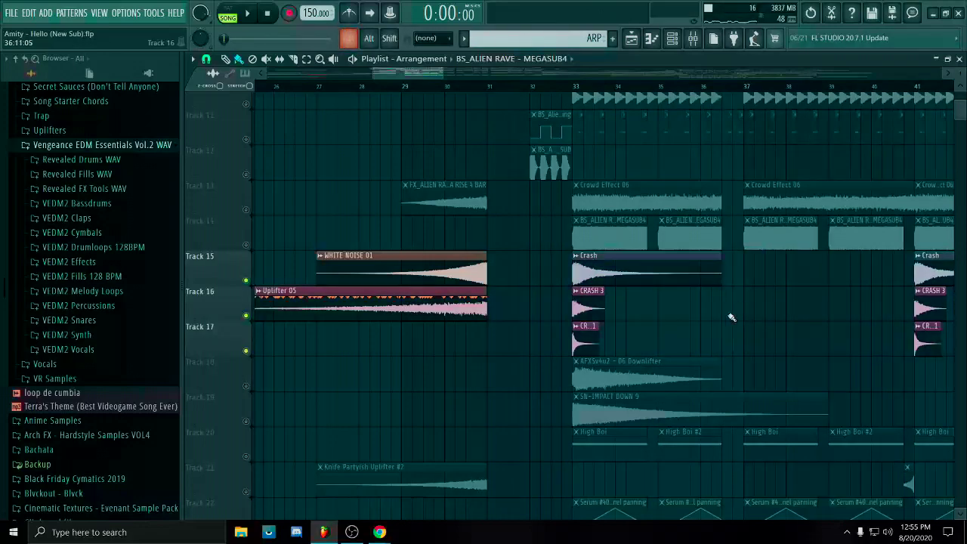
pyautogui.scroll(4, 703, 321)
pyautogui.moveTo(431, 371); pyautogui.dragTo(442, 324)
pyautogui.click(525, 350)
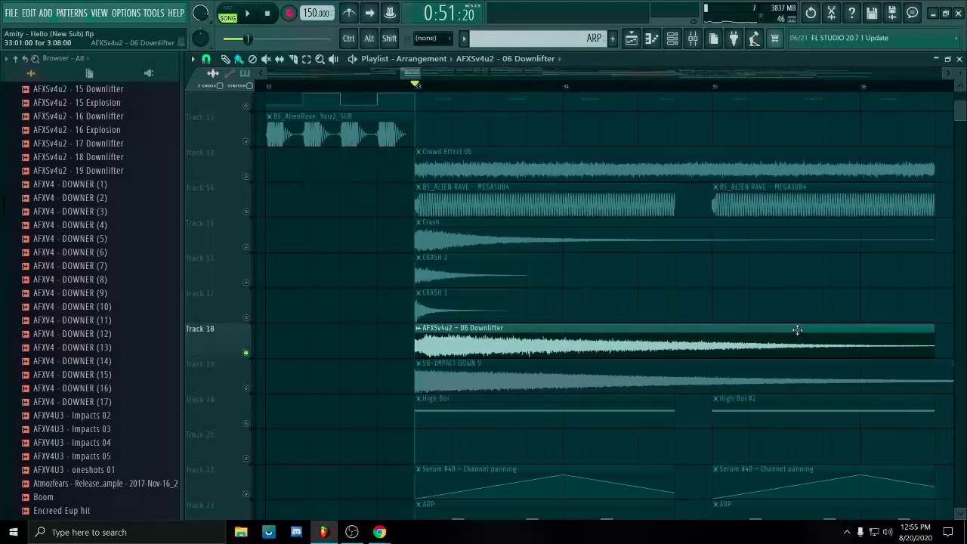
pyautogui.keyDown('ctrl'); pyautogui.scroll(-4, 758, 265); pyautogui.keyUp('ctrl')
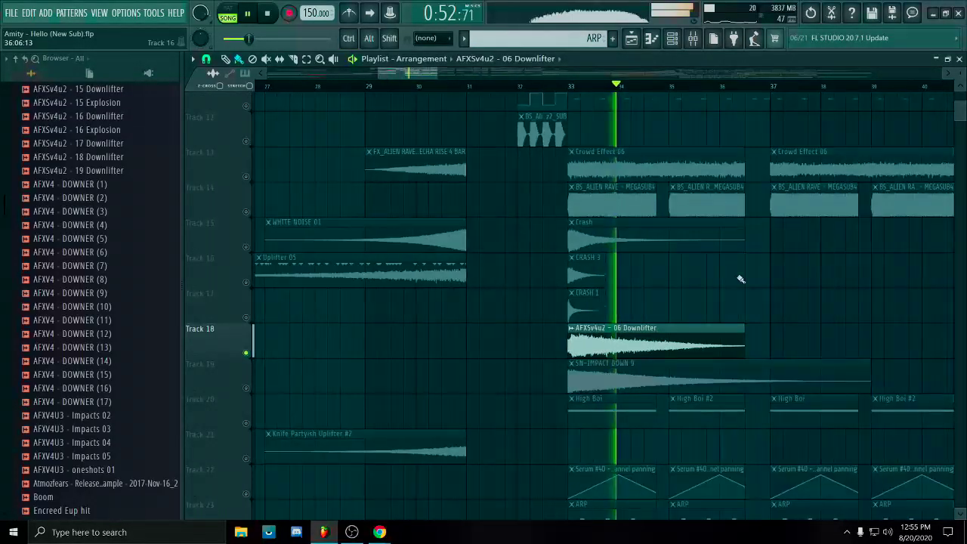
pyautogui.press('space')
# Play a short time selection at the start of bar 33 with the downlifter isolated, stop and clear the selection.
pyautogui.moveTo(571, 87); pyautogui.dragTo(603, 88)
pyautogui.press('space')
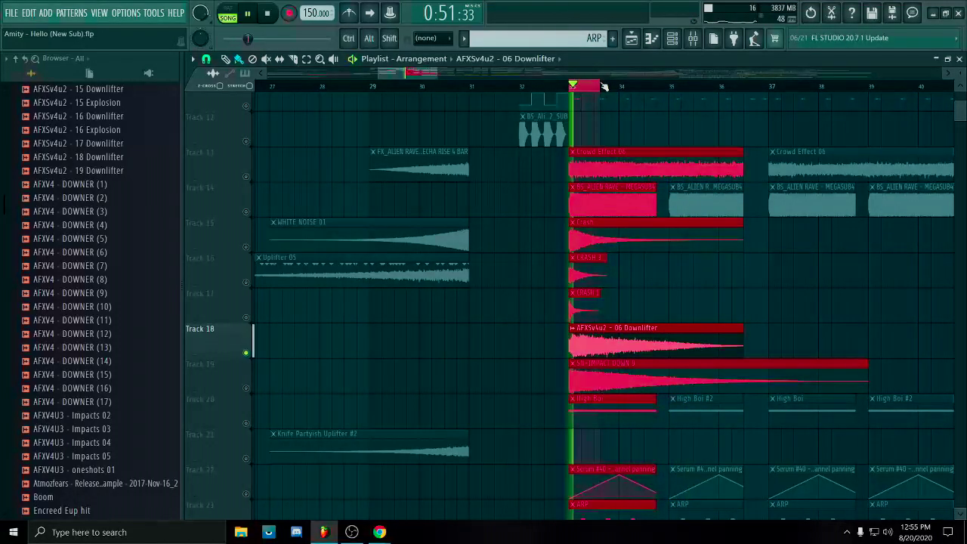
pyautogui.press('space')
pyautogui.keyDown('ctrl'); pyautogui.click(604, 89); pyautogui.keyUp('ctrl')
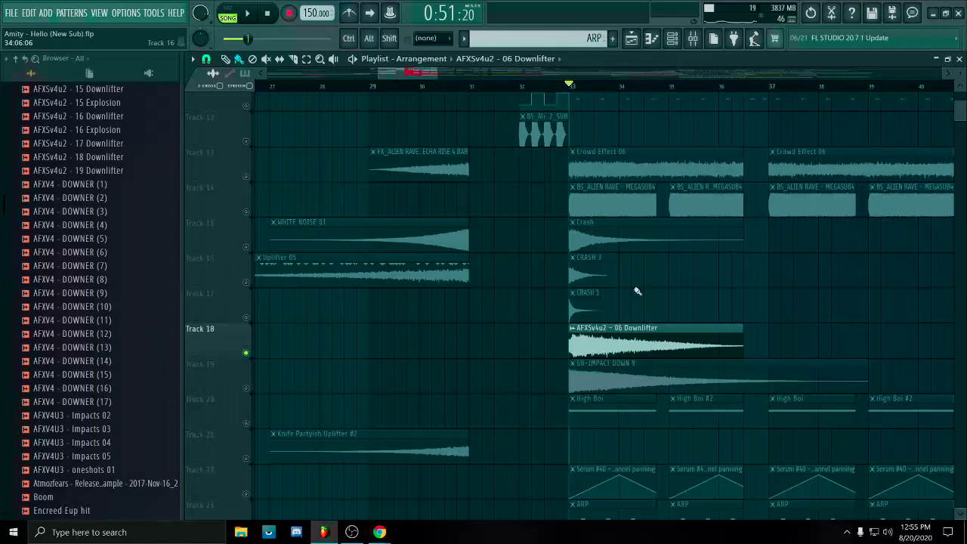
# Leave only Track 19 active, play its SN-IMPACT DOWN 9 clip from bar 33 and stop.
pyautogui.keyDown('ctrl'); pyautogui.scroll(3, 639, 309); pyautogui.keyUp('ctrl')
pyautogui.scroll(-1, 639, 325)
pyautogui.keyDown('ctrl'); pyautogui.scroll(-5, 559, 340); pyautogui.keyUp('ctrl')
pyautogui.keyDown('ctrl'); pyautogui.click(245, 357); pyautogui.keyUp('ctrl')
pyautogui.press('space')
pyautogui.keyDown('ctrl'); pyautogui.scroll(1, 551, 378); pyautogui.keyUp('ctrl')
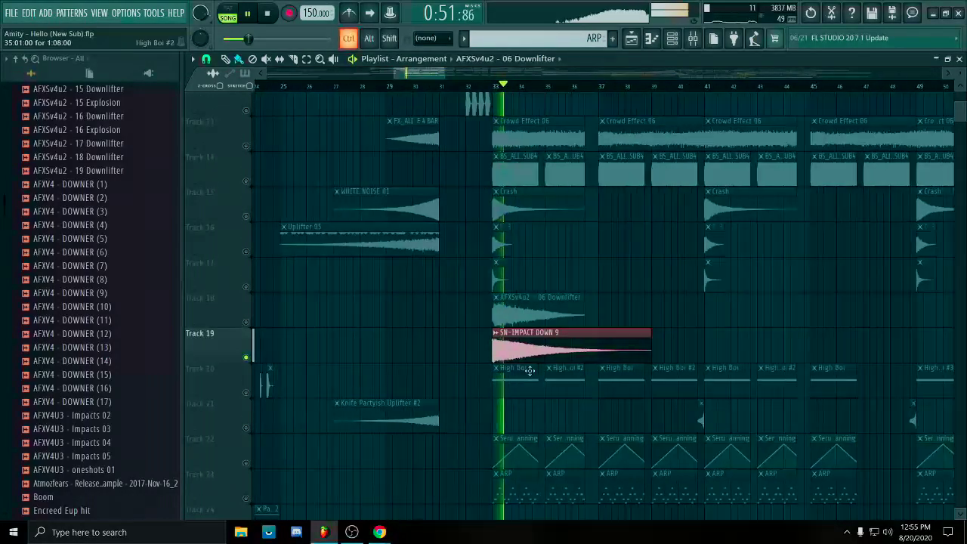
pyautogui.keyDown('ctrl'); pyautogui.scroll(5, 555, 363); pyautogui.keyUp('ctrl')
pyautogui.keyDown('ctrl'); pyautogui.scroll(-6, 560, 347); pyautogui.keyUp('ctrl')
pyautogui.press('space')
# Leave only Track 20 active, pick the High Boi pattern clip and set the playback position to bar 33.
pyautogui.keyDown('ctrl'); pyautogui.click(245, 393); pyautogui.keyUp('ctrl')
pyautogui.keyDown('ctrl'); pyautogui.scroll(5, 456, 345); pyautogui.keyUp('ctrl')
pyautogui.keyDown('ctrl'); pyautogui.scroll(-5, 614, 393); pyautogui.keyUp('ctrl')
pyautogui.keyDown('ctrl'); pyautogui.scroll(-3, 619, 404); pyautogui.keyUp('ctrl')
pyautogui.moveTo(614, 370); pyautogui.dragTo(392, 292)
pyautogui.keyDown('ctrl'); pyautogui.scroll(5, 331, 306); pyautogui.keyUp('ctrl')
pyautogui.keyDown('ctrl'); pyautogui.scroll(-3, 336, 306); pyautogui.keyUp('ctrl')
pyautogui.keyDown('ctrl'); pyautogui.scroll(4, 355, 303); pyautogui.keyUp('ctrl')
pyautogui.click(391, 287)
pyautogui.click(358, 87)
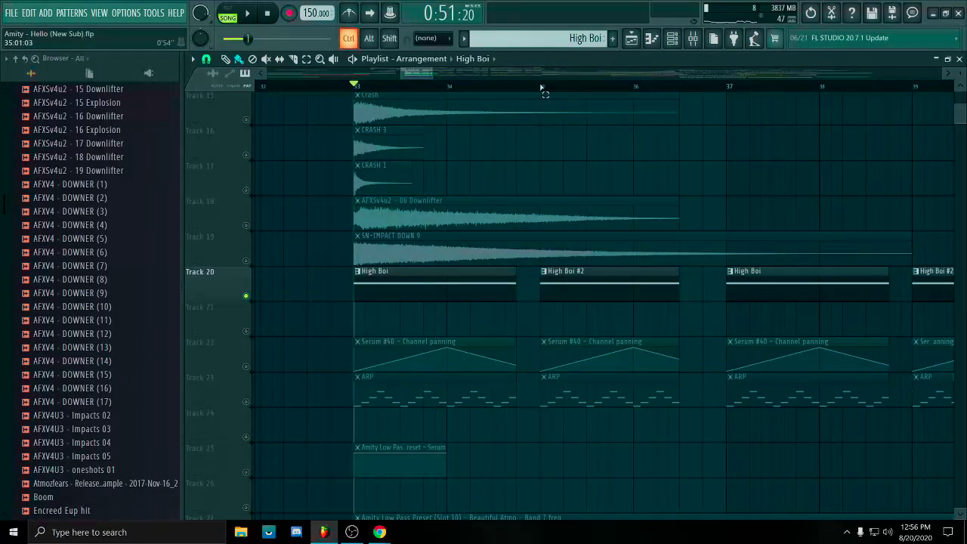
# Play a time selection from bar 33 to bar 35 with High Boi isolated, stop and clear the selection.
pyautogui.moveTo(546, 89); pyautogui.dragTo(352, 93)
pyautogui.keyDown('ctrl'); pyautogui.click(577, 147); pyautogui.keyUp('ctrl')
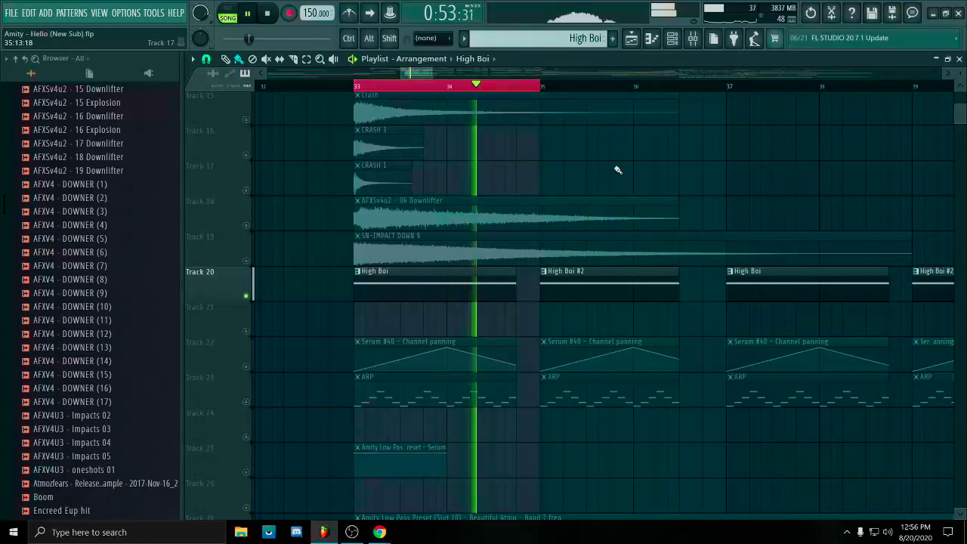
pyautogui.hotkey('ctrl', 'd')
pyautogui.scroll(-3, 604, 219)
pyautogui.scroll(4, 589, 280)
# Select the first High Boi and High Boi #2 clips on Track 20 and clear the selection.
pyautogui.moveTo(592, 319); pyautogui.dragTo(458, 351)
pyautogui.scroll(-3, 609, 275)
pyautogui.moveTo(588, 376); pyautogui.dragTo(448, 399)
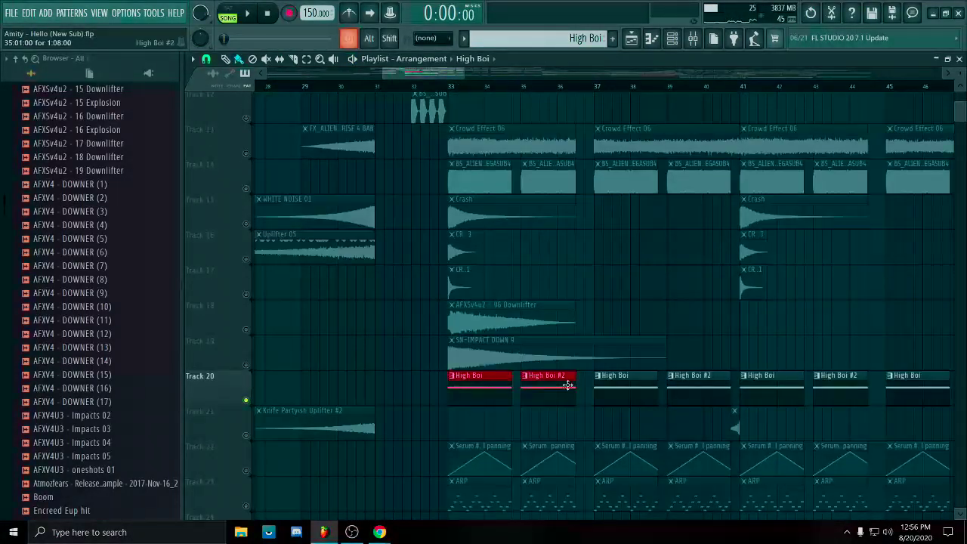
pyautogui.moveTo(730, 386); pyautogui.dragTo(729, 386)
pyautogui.moveTo(703, 330); pyautogui.dragTo(631, 316)
pyautogui.scroll(1, 632, 316)
pyautogui.hotkey('ctrl', 'd')
# Play the isolated High Boi #2 clip from bar 39 and the High Boi clip from bar 37, and stop.
pyautogui.click(591, 86)
pyautogui.press('space')
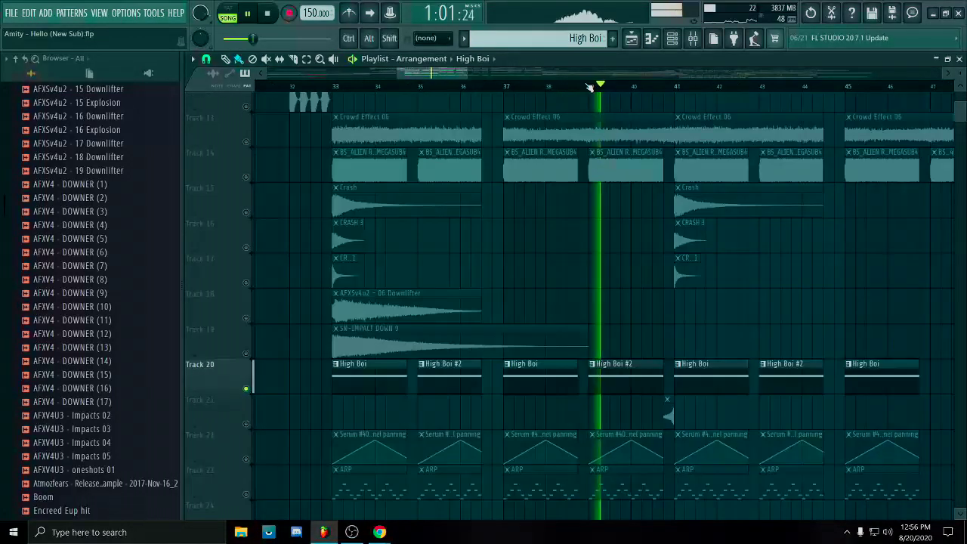
pyautogui.press('space')
pyautogui.click(508, 88)
pyautogui.press('space')
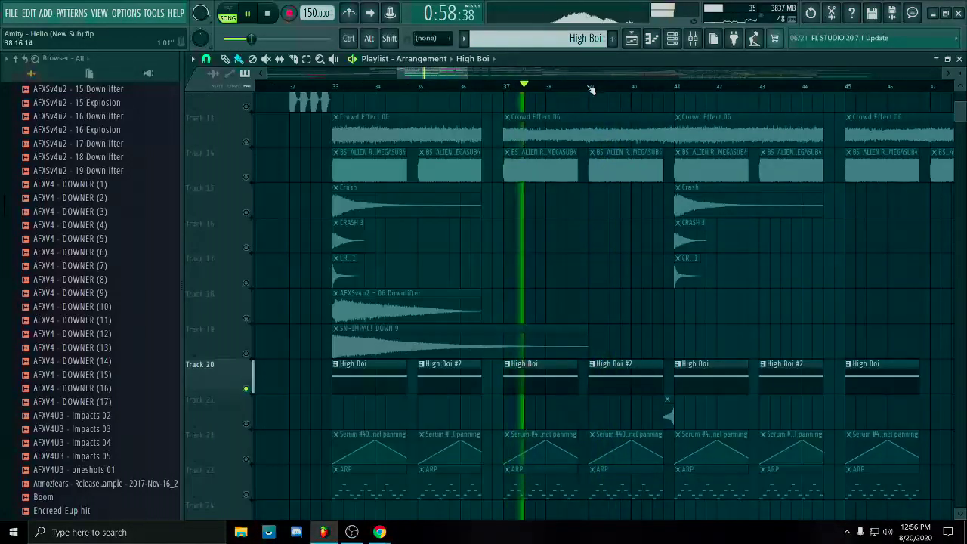
pyautogui.press('space')
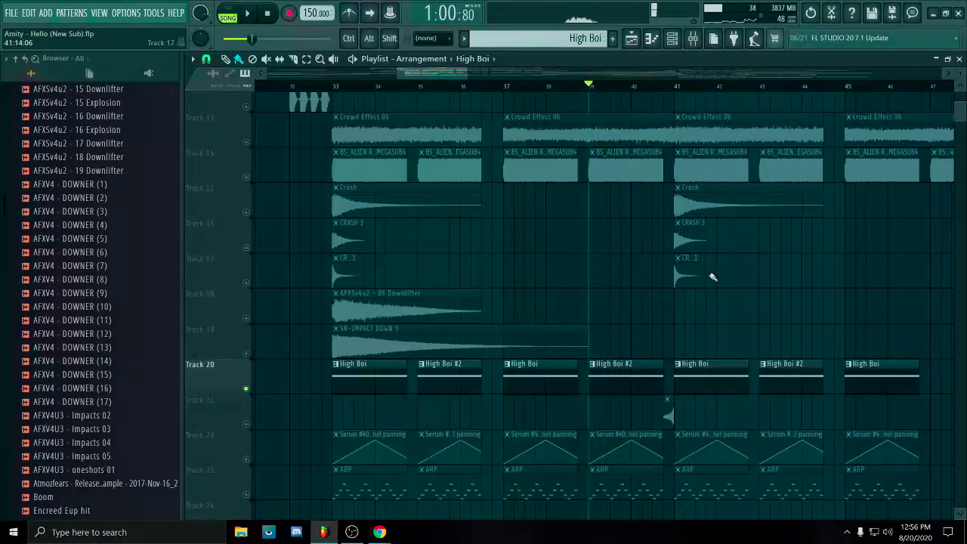
# Play High Boi #3 from bar 49 into the High Boi #4 clip at bar 51, and stop.
pyautogui.scroll(3, 713, 278)
pyautogui.scroll(-4, 581, 363)
pyautogui.moveTo(686, 388); pyautogui.dragTo(615, 309)
pyautogui.scroll(3, 593, 309)
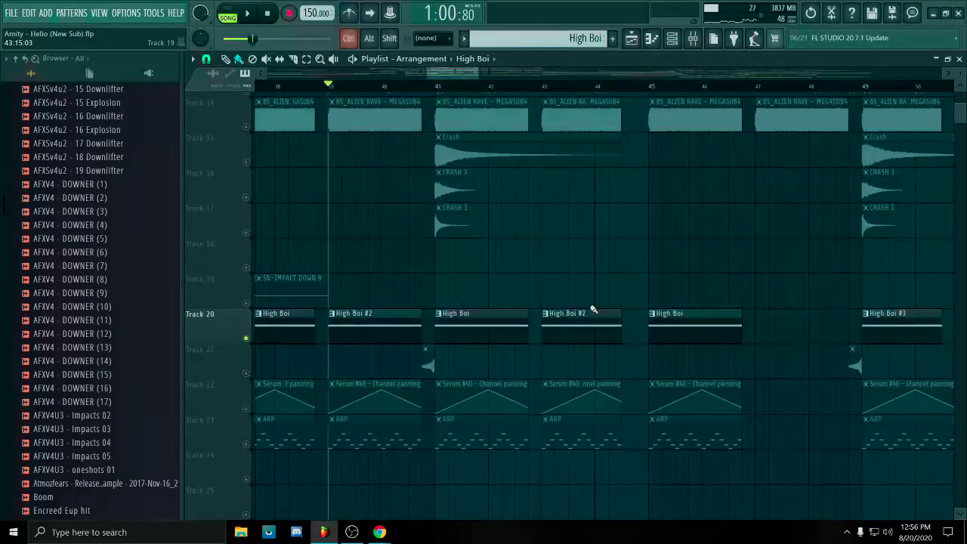
pyautogui.scroll(-4, 593, 309)
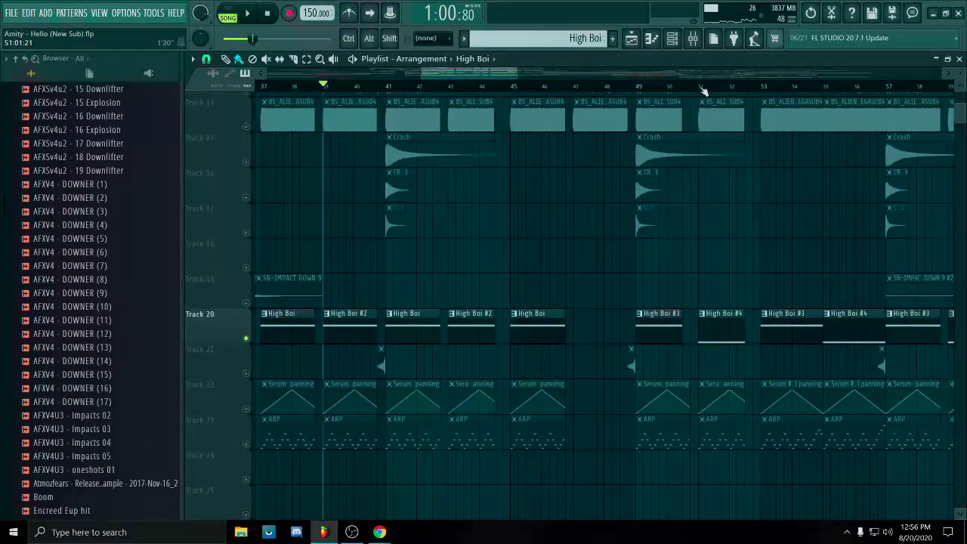
pyautogui.click(703, 88)
pyautogui.scroll(4, 487, 75)
pyautogui.click(466, 87)
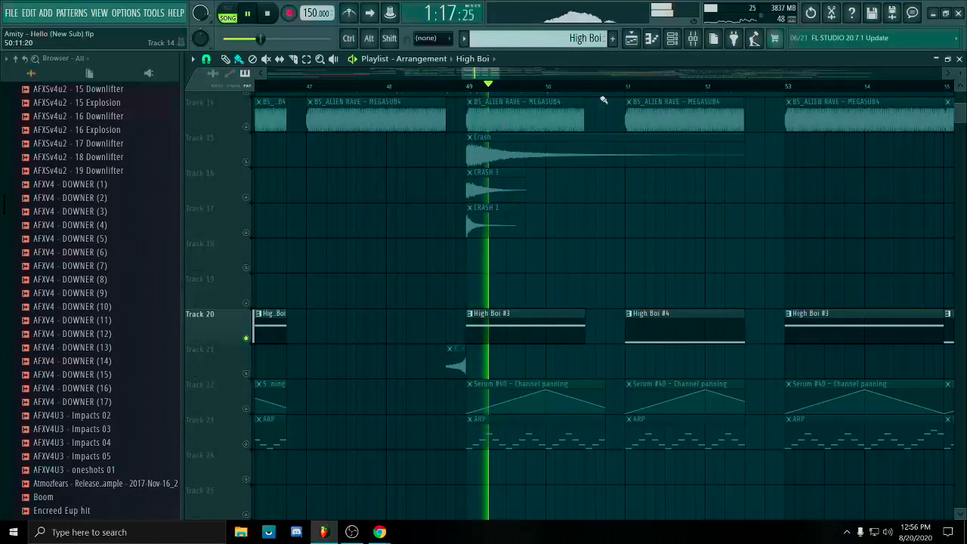
pyautogui.press('space')
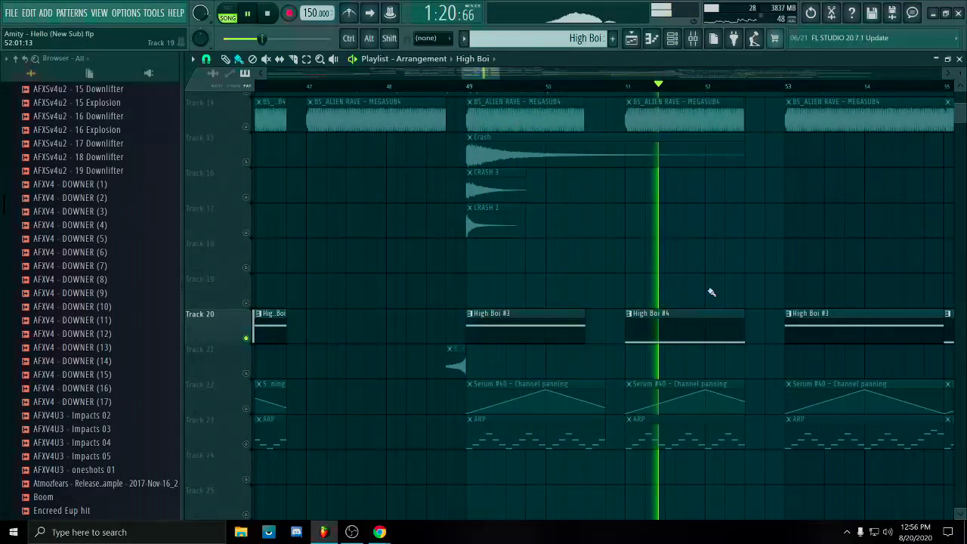
pyautogui.press('space')
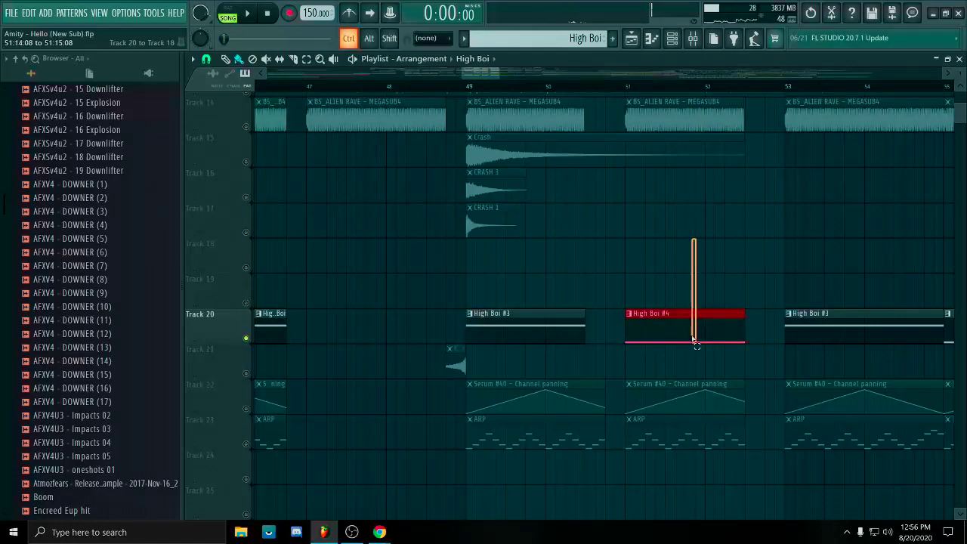
# Highlight the High Boi #4 clip at bar 51 and look over the High Boi clips up to bar 65.
pyautogui.scroll(-5, 867, 259)
pyautogui.moveTo(657, 337); pyautogui.dragTo(572, 341)
pyautogui.moveTo(236, 340); pyautogui.dragTo(511, 350)
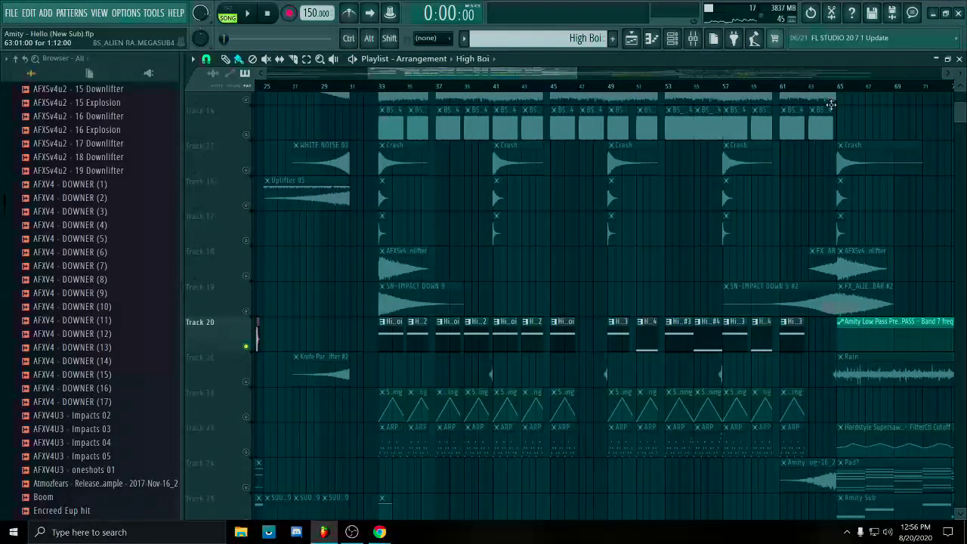
pyautogui.scroll(5, 359, 395)
# Leave only Track 23 with the ARP clips and Track 22 with their Serum #40 channel panning automation active.
pyautogui.rightClick(248, 343)
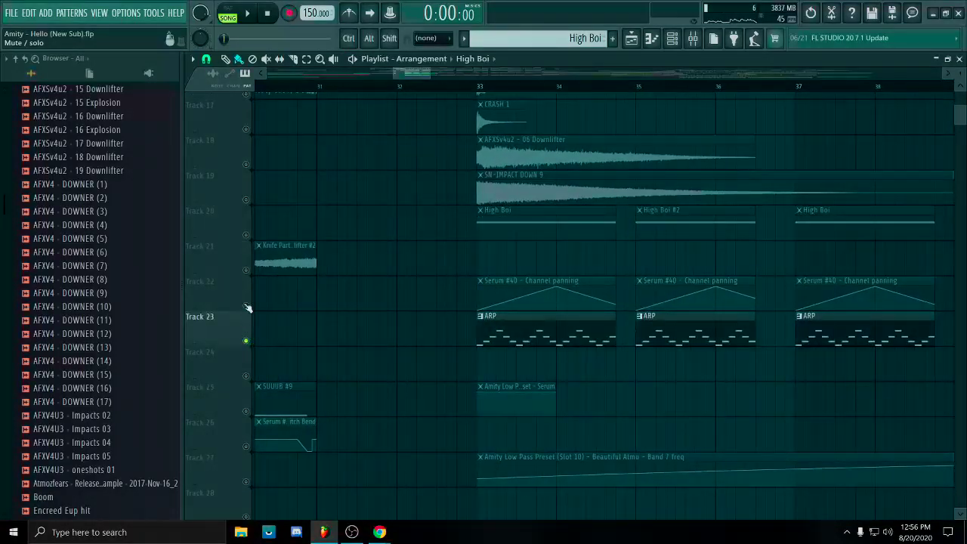
pyautogui.click(247, 307)
pyautogui.scroll(-1, 555, 370)
pyautogui.scroll(-8, 612, 380)
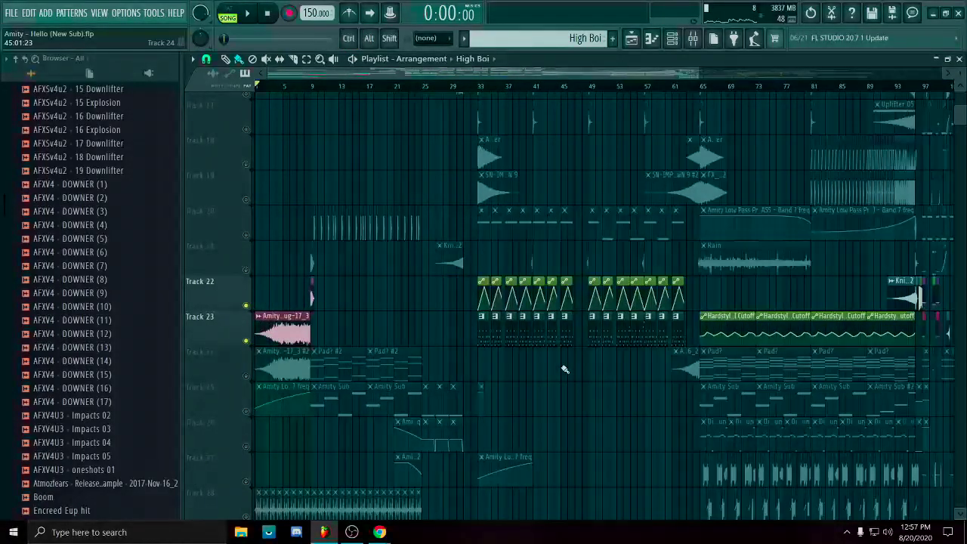
pyautogui.scroll(5, 755, 269)
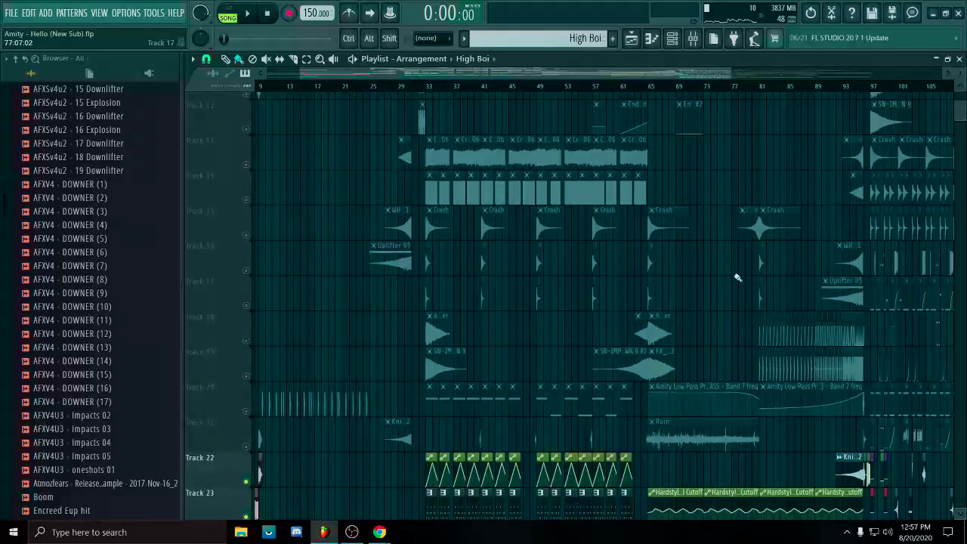
pyautogui.moveTo(640, 262); pyautogui.dragTo(675, 243)
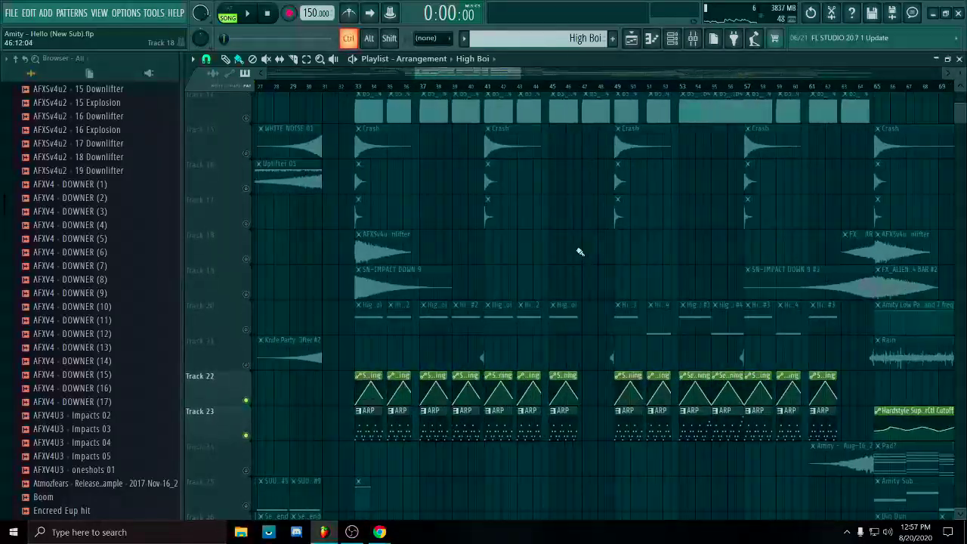
pyautogui.scroll(2, 402, 378)
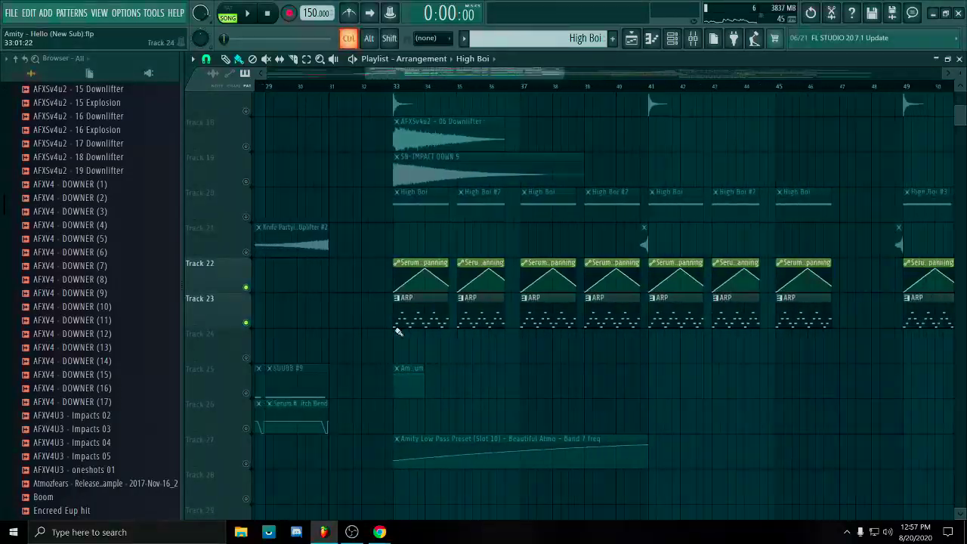
pyautogui.scroll(2, 443, 313)
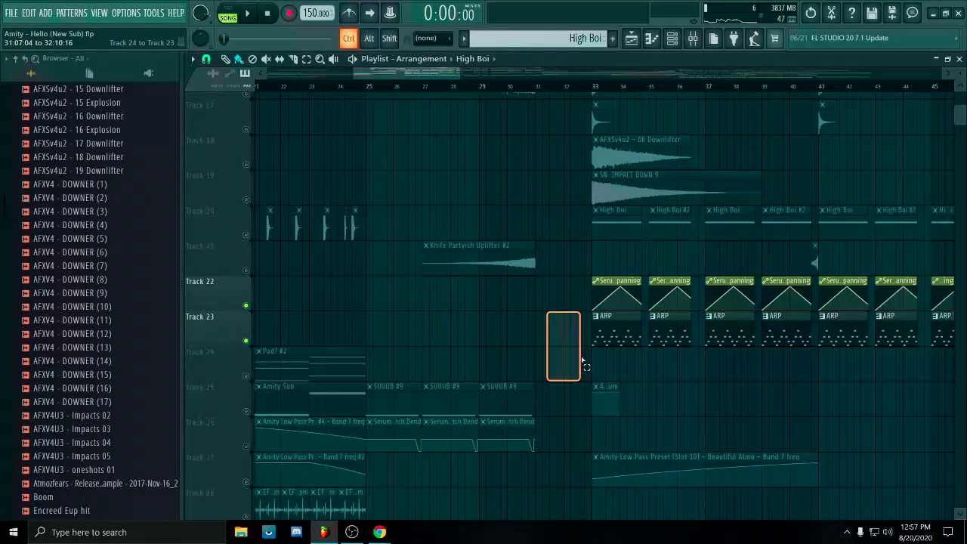
pyautogui.scroll(-4, 540, 348)
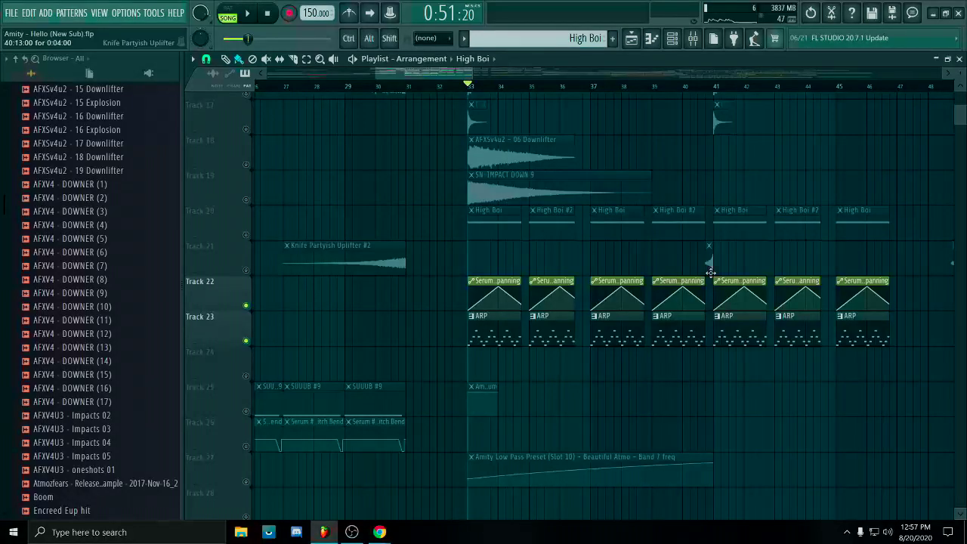
# Play the isolated ARP and channel panning clips from bar 33 and stop.
pyautogui.keyDown('ctrl'); pyautogui.scroll(5, 710, 272); pyautogui.keyUp('ctrl')
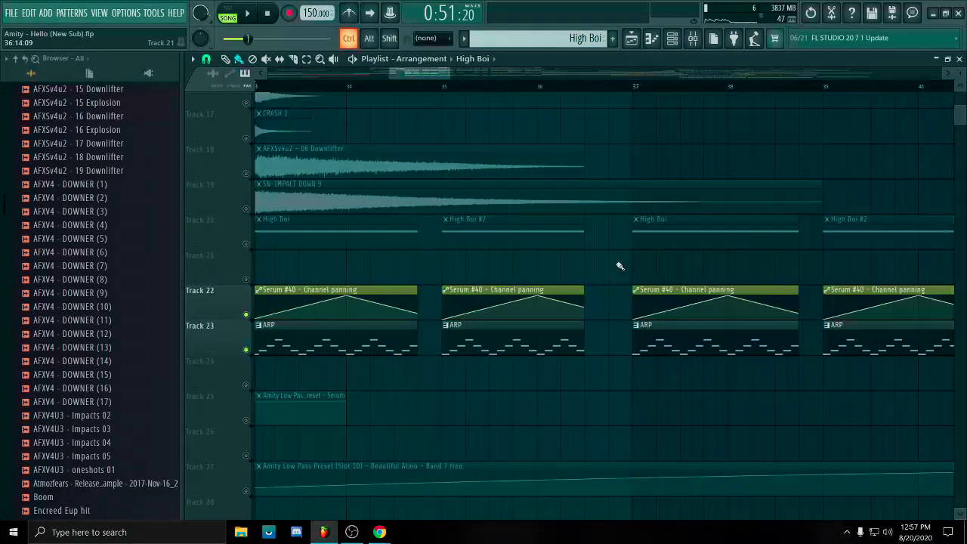
pyautogui.keyDown('ctrl'); pyautogui.scroll(-4, 623, 267); pyautogui.keyUp('ctrl')
pyautogui.press('space')
pyautogui.keyDown('ctrl'); pyautogui.scroll(4, 524, 276); pyautogui.keyUp('ctrl')
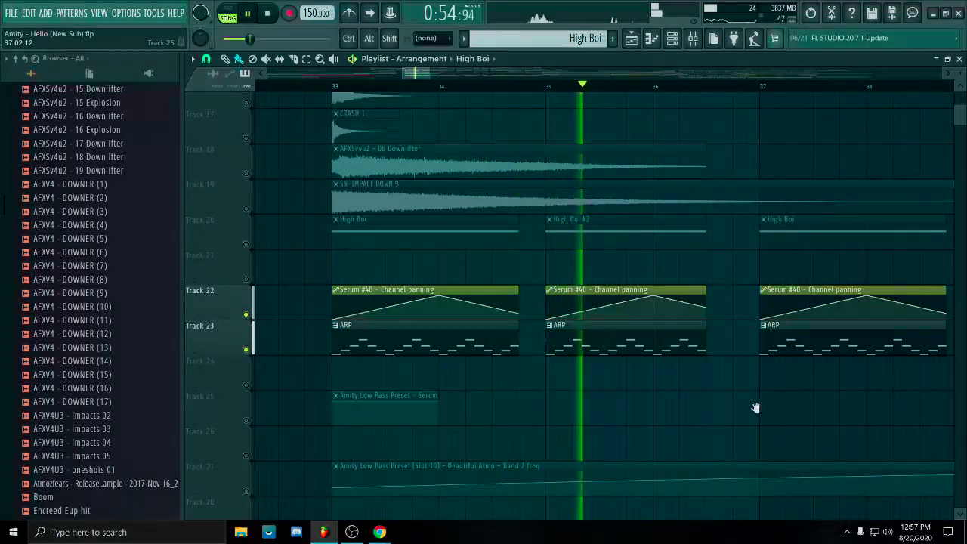
pyautogui.keyDown('ctrl'); pyautogui.scroll(-5, 567, 393); pyautogui.keyUp('ctrl')
pyautogui.press('space')
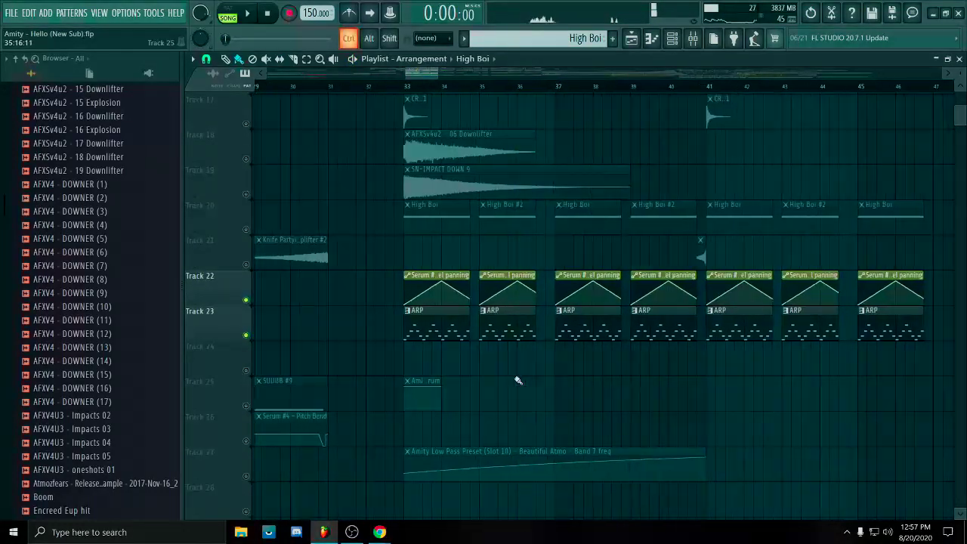
# Open the first ARP clip's notes in the piano roll, examine the Serum #40 arpeggio and close the piano roll.
pyautogui.keyDown('ctrl'); pyautogui.scroll(5, 521, 380); pyautogui.keyUp('ctrl')
pyautogui.doubleClick(337, 328)
pyautogui.moveTo(593, 412); pyautogui.dragTo(759, 298)
pyautogui.keyDown('ctrl'); pyautogui.scroll(-3, 759, 298); pyautogui.keyUp('ctrl')
pyautogui.keyDown('ctrl'); pyautogui.moveTo(823, 97); pyautogui.dragTo(229, 507); pyautogui.keyUp('ctrl')
pyautogui.keyDown('ctrl'); pyautogui.click(819, 180); pyautogui.keyUp('ctrl')
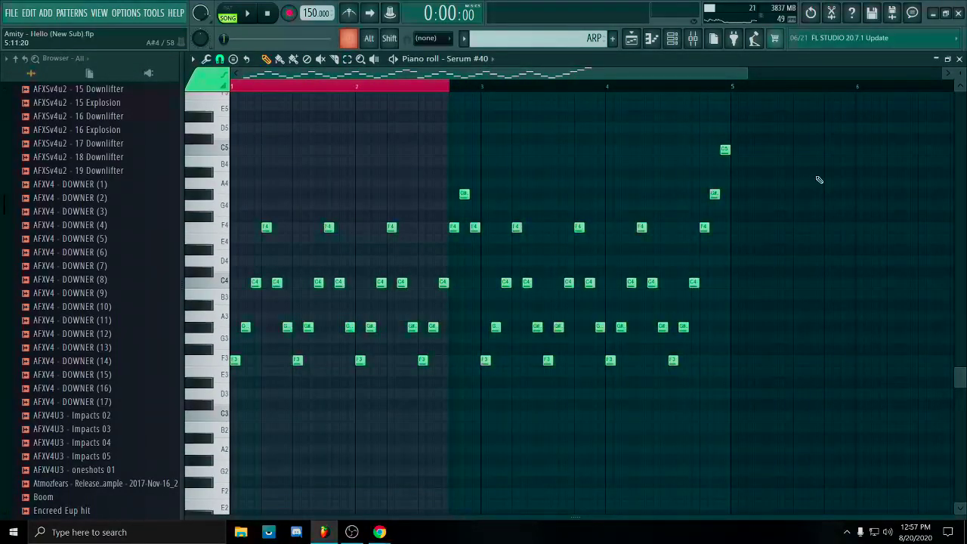
pyautogui.click(959, 58)
pyautogui.keyDown('ctrl'); pyautogui.scroll(3, 324, 320); pyautogui.keyUp('ctrl')
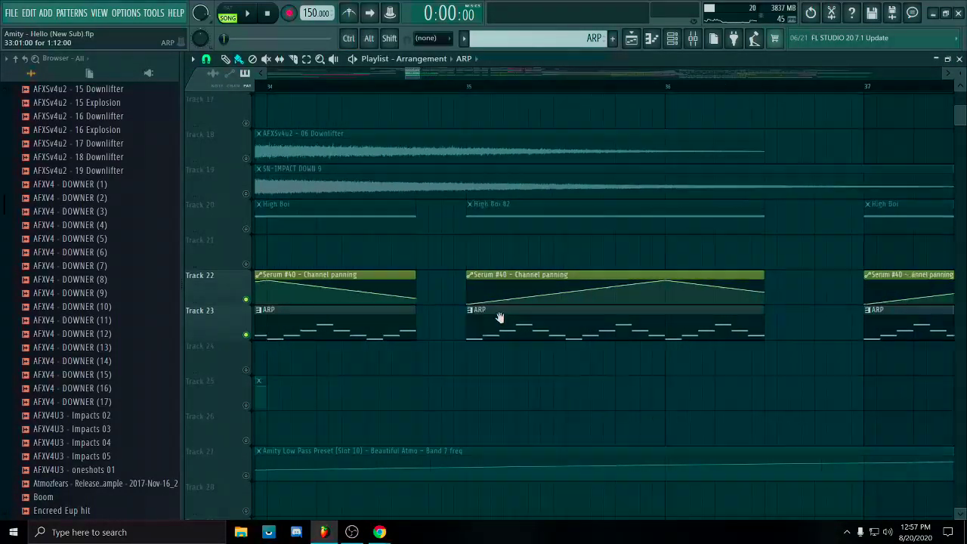
# Reopen the ARP pattern's notes, play the full pattern, stop, and close the piano roll and channel rack.
pyautogui.doubleClick(498, 317)
pyautogui.press('space')
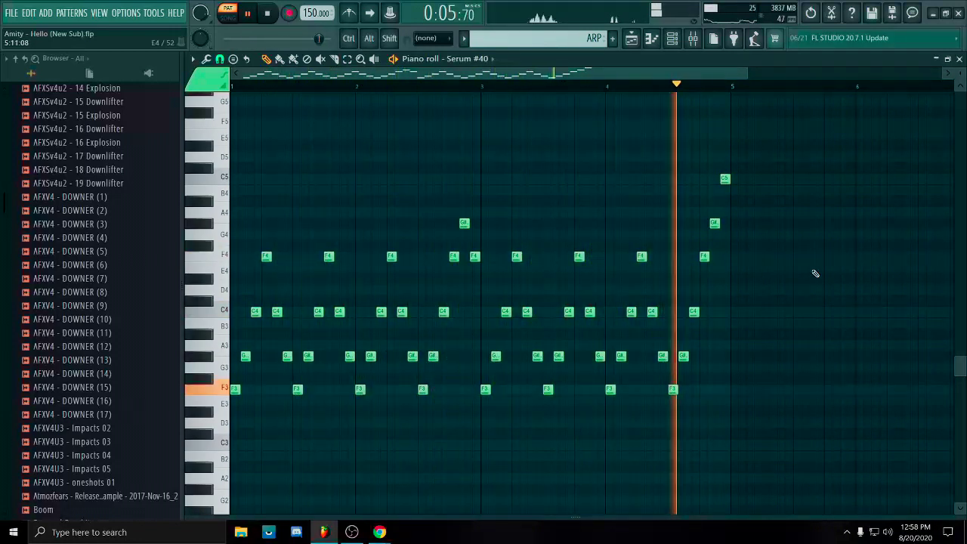
pyautogui.press('space')
pyautogui.click(959, 58)
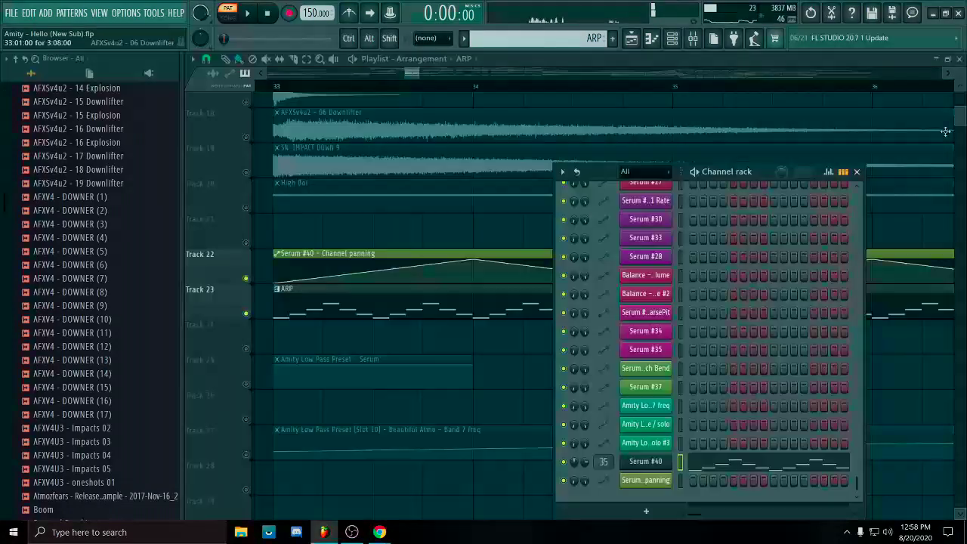
pyautogui.click(857, 172)
# Look over the drop's playlist layers around the ARP and channel panning clips from bar 33.
pyautogui.scroll(-5, 846, 378)
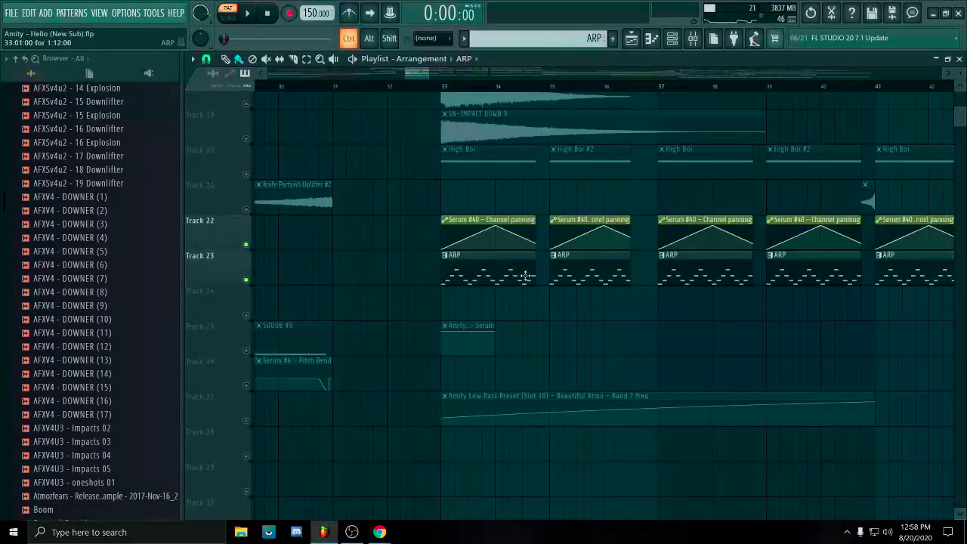
pyautogui.scroll(5, 525, 276)
pyautogui.scroll(5, 482, 388)
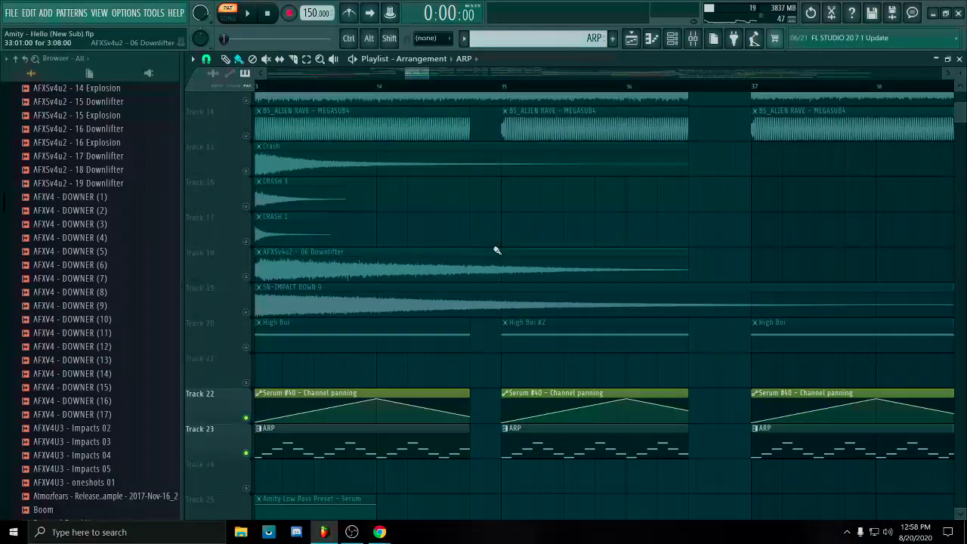
pyautogui.scroll(4, 502, 287)
pyautogui.moveTo(715, 186); pyautogui.dragTo(770, 391)
pyautogui.scroll(-7, 799, 347)
pyautogui.moveTo(750, 239); pyautogui.dragTo(710, 378)
pyautogui.scroll(-6, 693, 443)
pyautogui.click(751, 298)
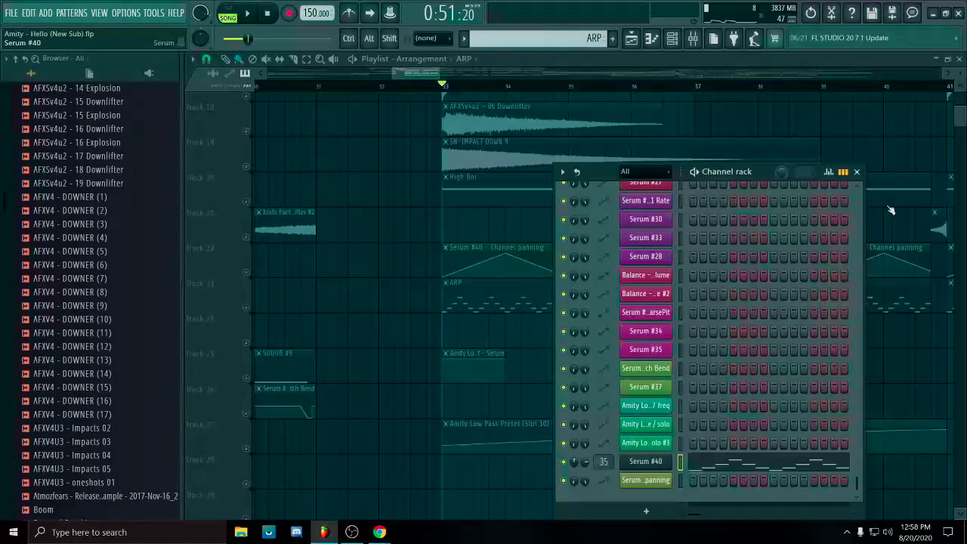
# Open the Serum #40 synth and examine its oscillator, effects, modulation matrix and global settings.
pyautogui.click(645, 461)
pyautogui.moveTo(444, 103); pyautogui.dragTo(787, 47)
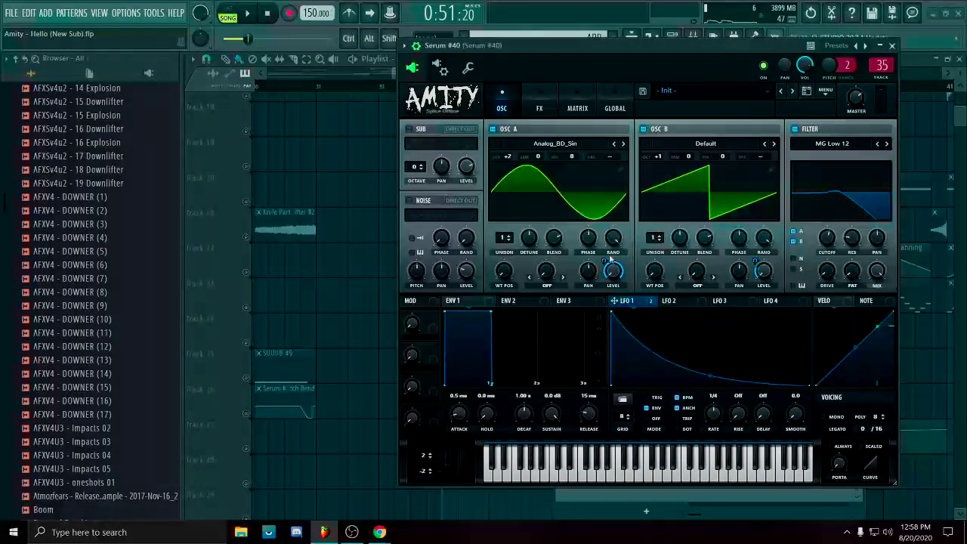
pyautogui.click(541, 107)
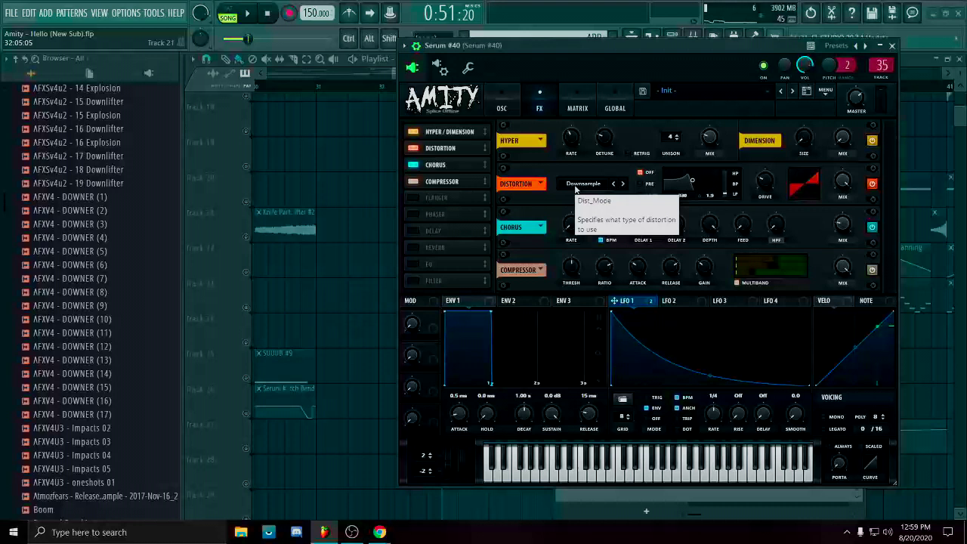
pyautogui.click(520, 101)
pyautogui.click(596, 101)
pyautogui.click(615, 106)
pyautogui.click(588, 108)
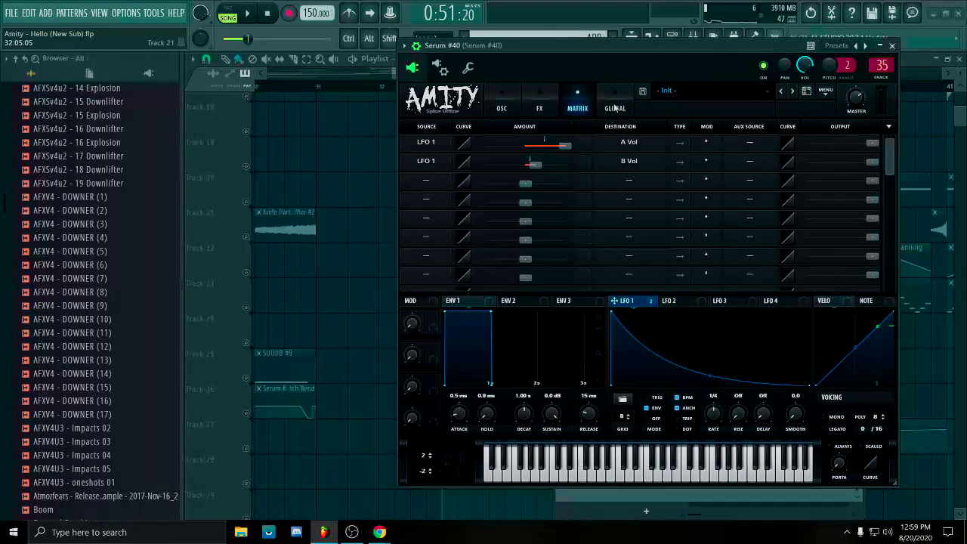
pyautogui.click(615, 108)
pyautogui.click(503, 108)
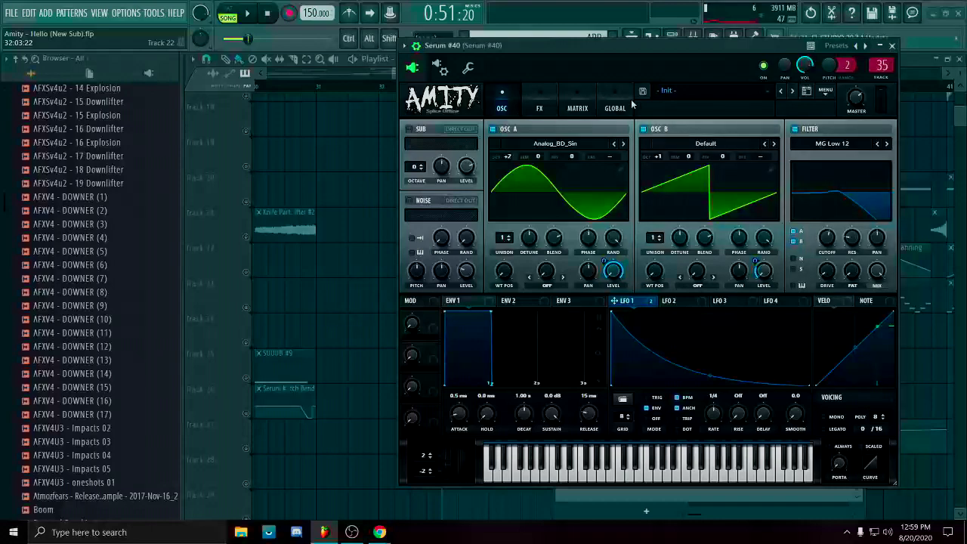
# Close the Serum #40 synth and channel rack, and reopen the synth on its oscillator settings.
pyautogui.click(891, 45)
pyautogui.click(852, 170)
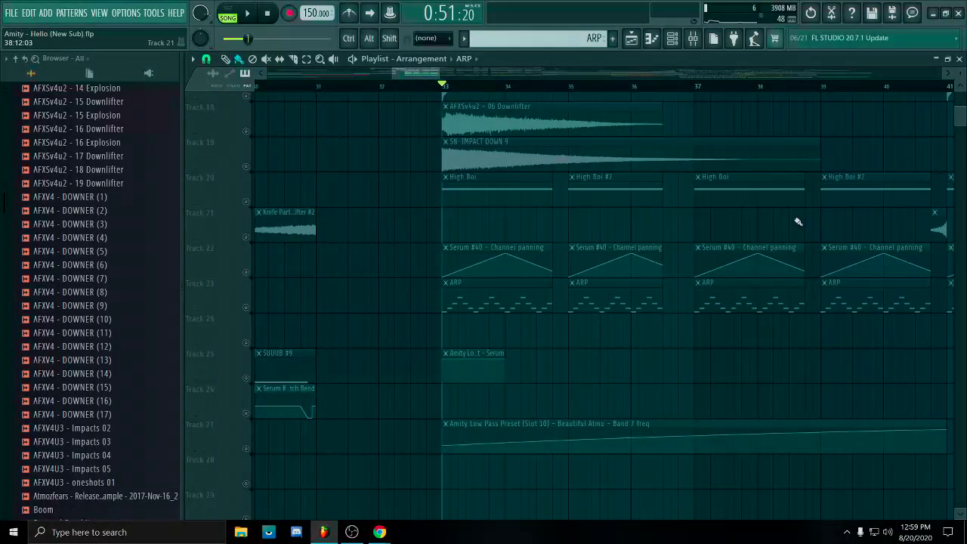
pyautogui.scroll(-3, 755, 249)
pyautogui.scroll(3, 714, 271)
pyautogui.click(672, 37)
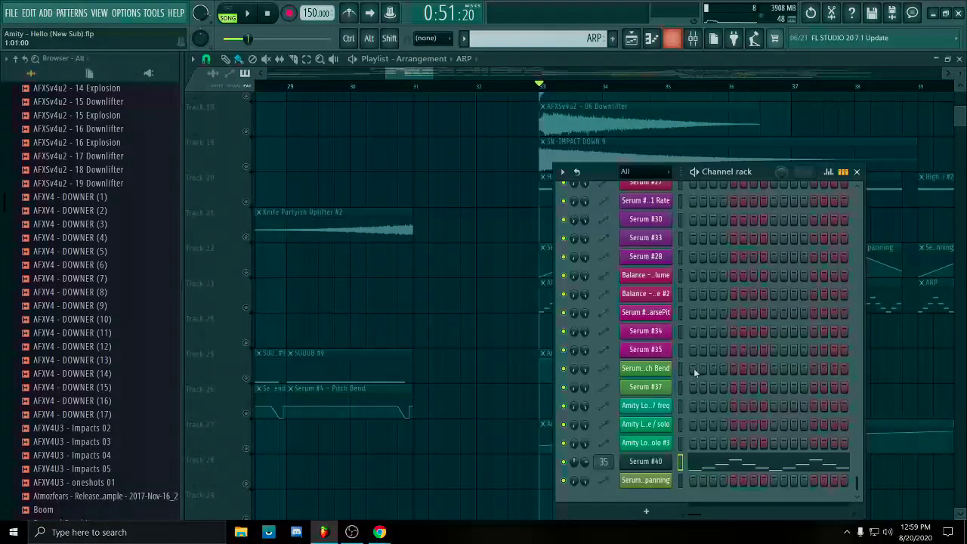
pyautogui.click(646, 461)
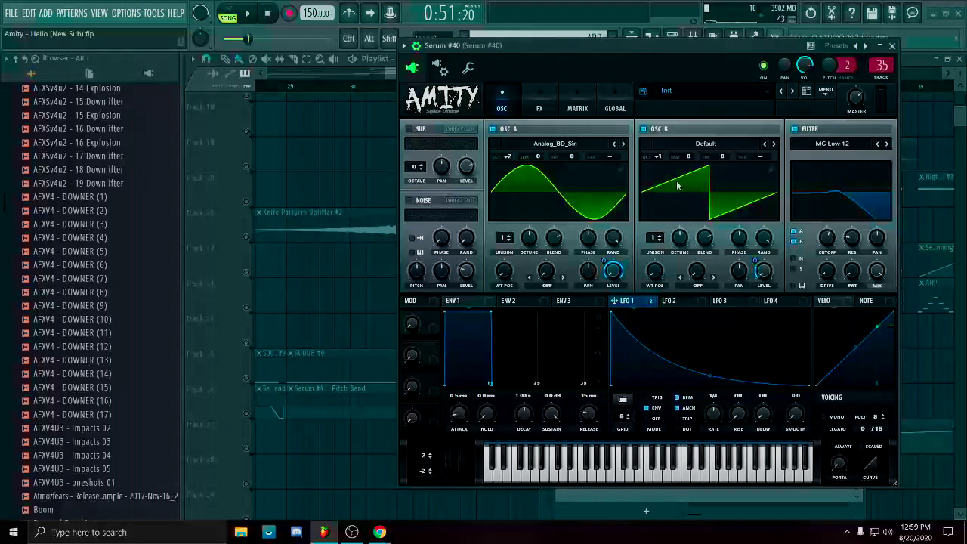
# Save the Serum #40 sound as a preset named Amity ARP and close the synth.
pyautogui.click(643, 90)
pyautogui.write('Amity')
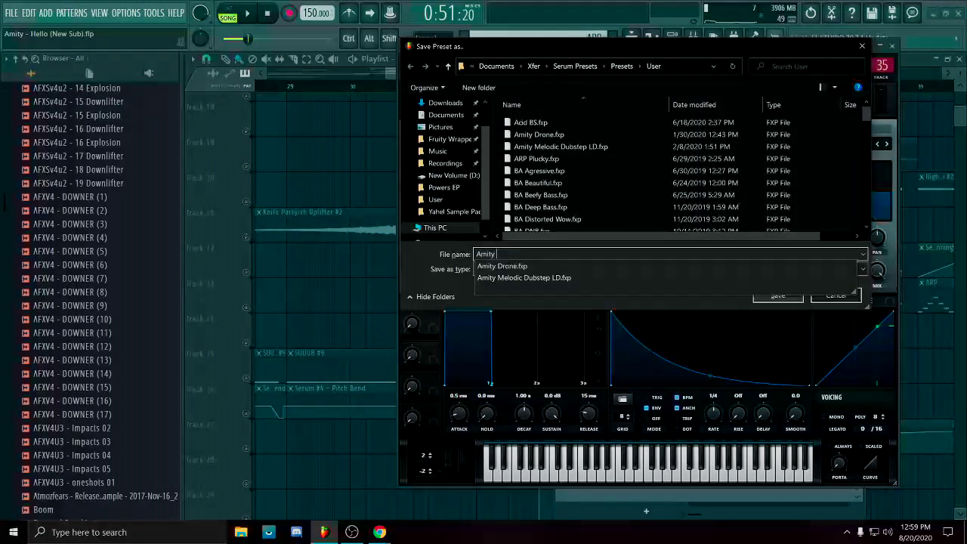
pyautogui.write(' ARP')
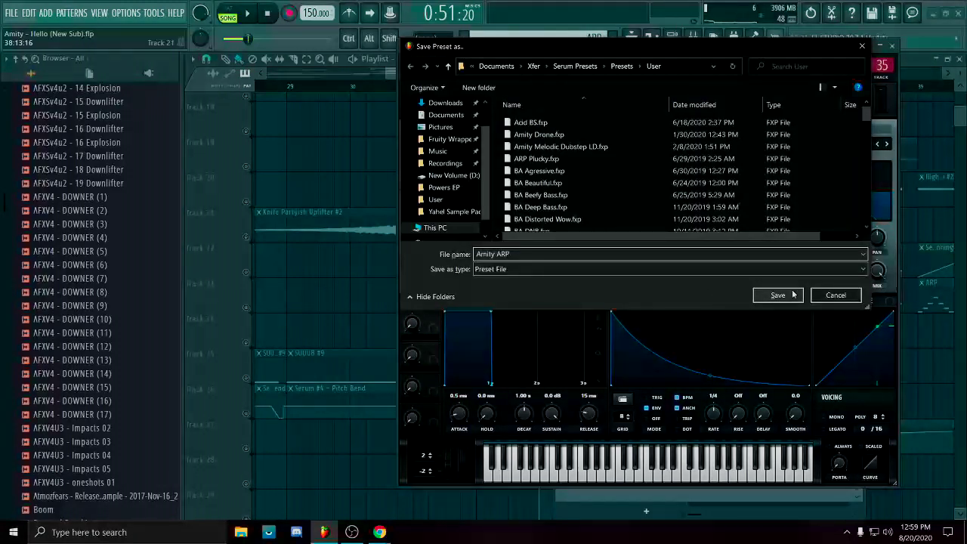
pyautogui.click(793, 294)
pyautogui.click(682, 64)
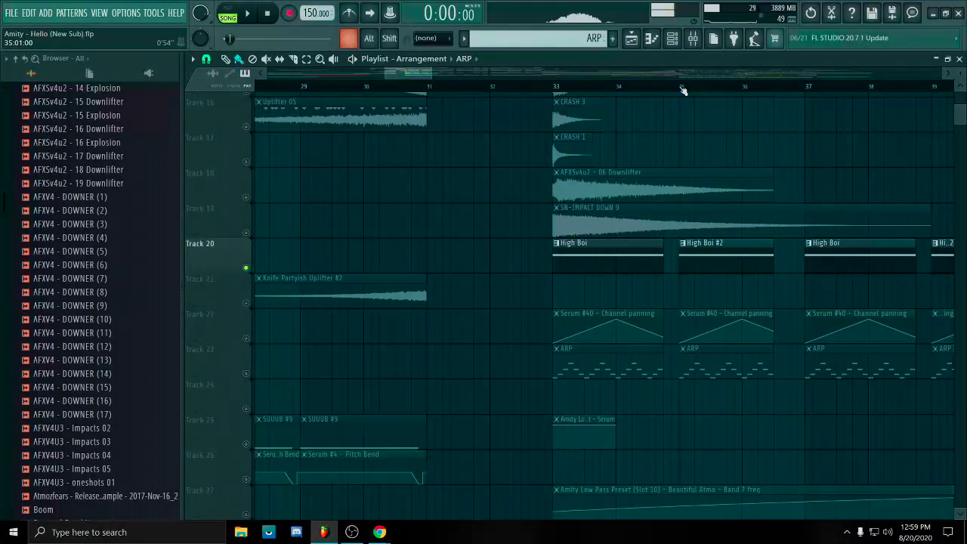
# Select bars 33 to 35 for auditioning the soloed High Boi track and open its Serum #3 synth.
pyautogui.moveTo(682, 90); pyautogui.dragTo(572, 133)
pyautogui.press('F6')
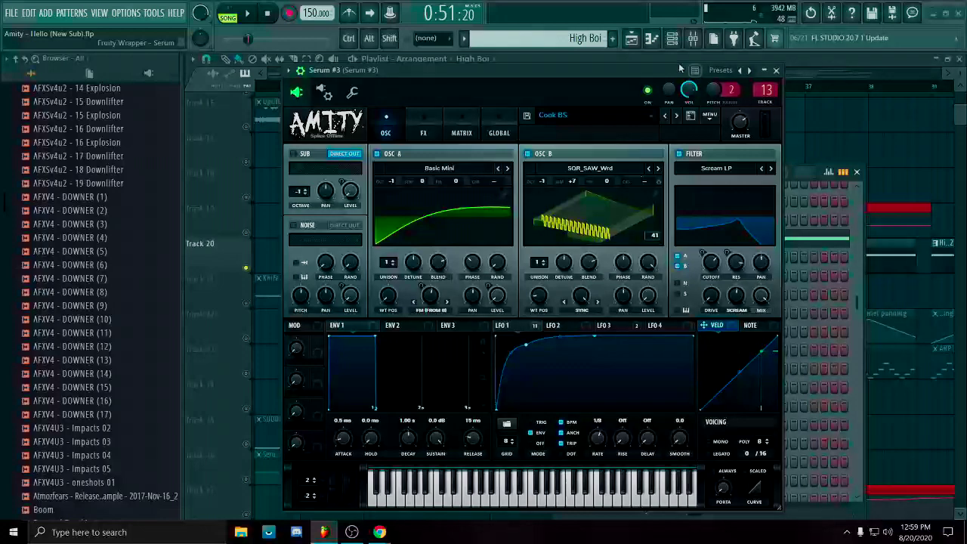
pyautogui.moveTo(682, 70); pyautogui.dragTo(613, 77)
# Show Serum #3's mixer effect chain and examine the Manipulator and FabFilter Pro-Q 3 settings.
pyautogui.click(693, 38)
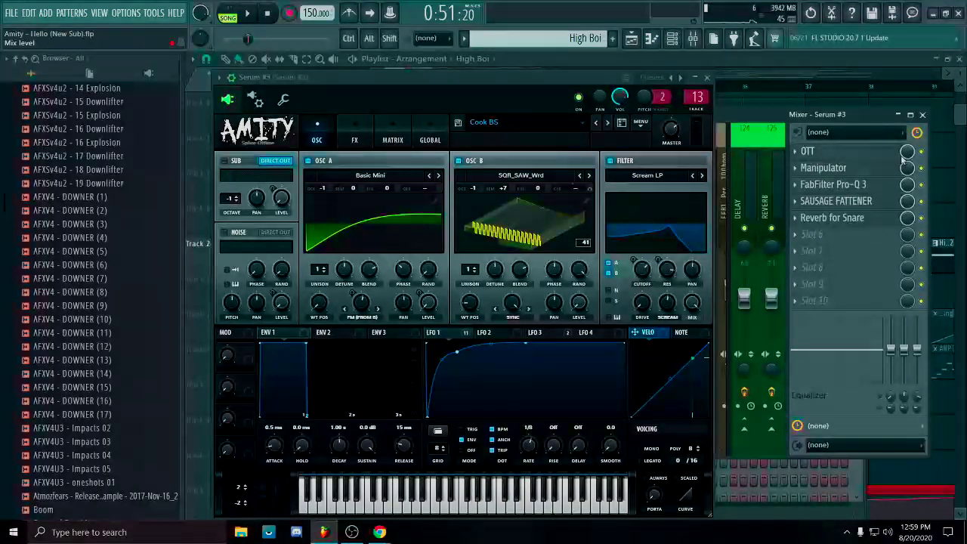
pyautogui.click(823, 167)
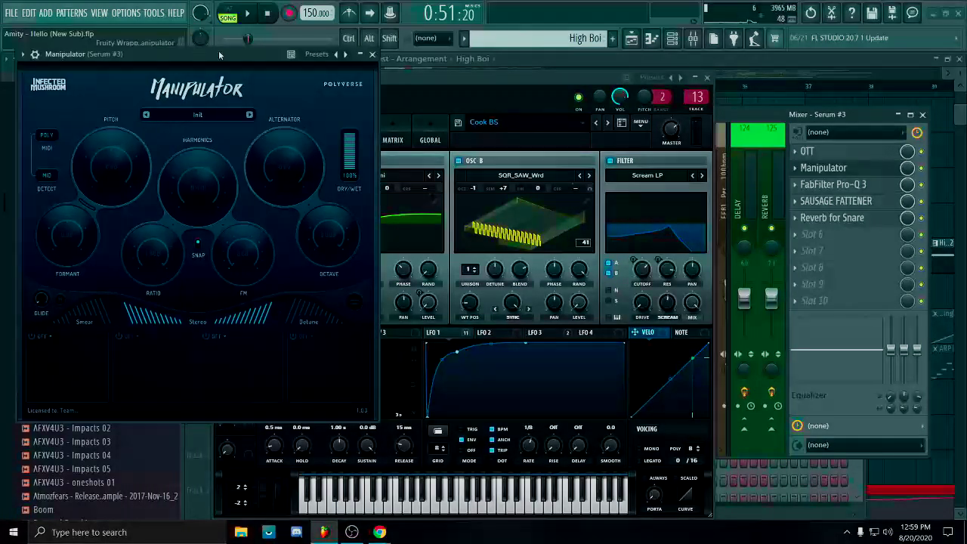
pyautogui.moveTo(151, 53); pyautogui.dragTo(367, 53)
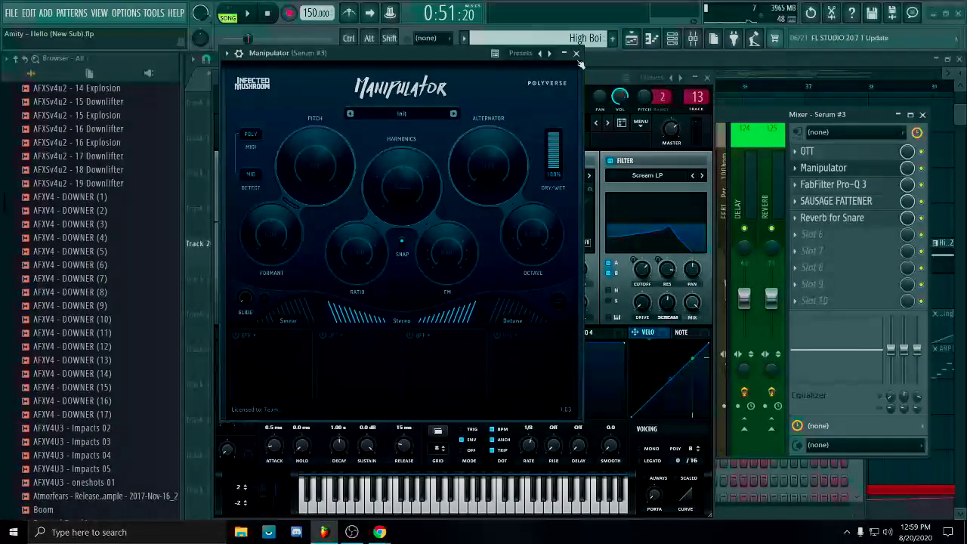
pyautogui.click(882, 169)
pyautogui.click(867, 189)
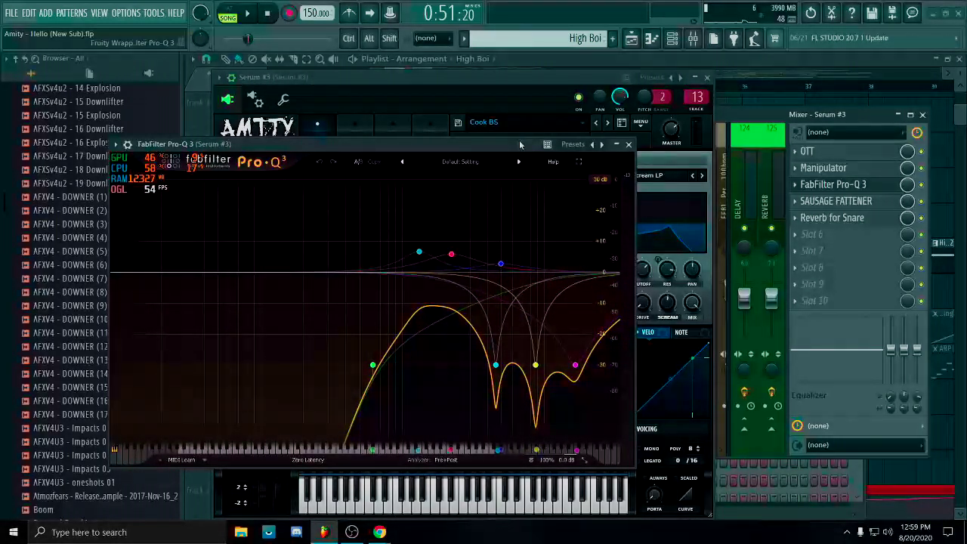
pyautogui.click(629, 144)
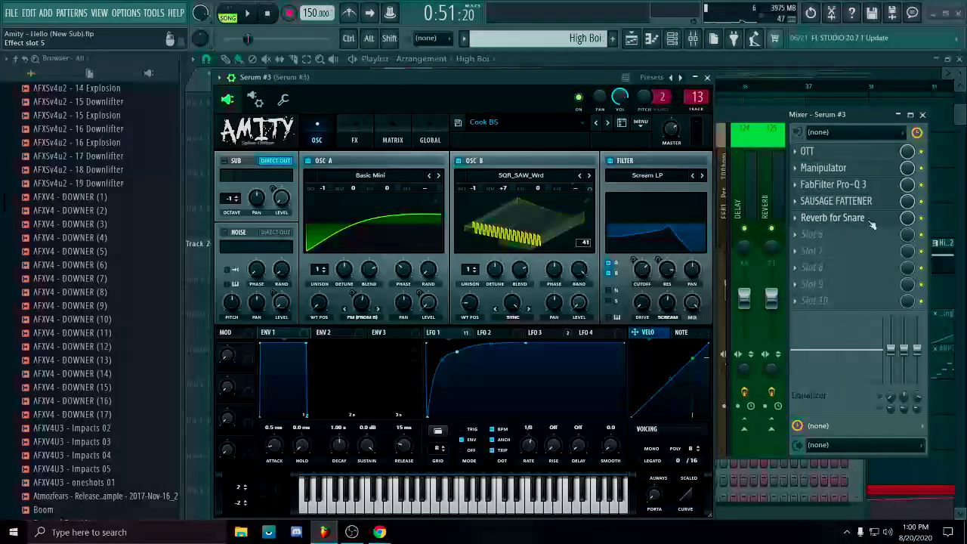
# Examine the SAUSAGE FATTENER and Reverb for Snare settings on the Serum #3 mixer track, closing each when done.
pyautogui.click(835, 200)
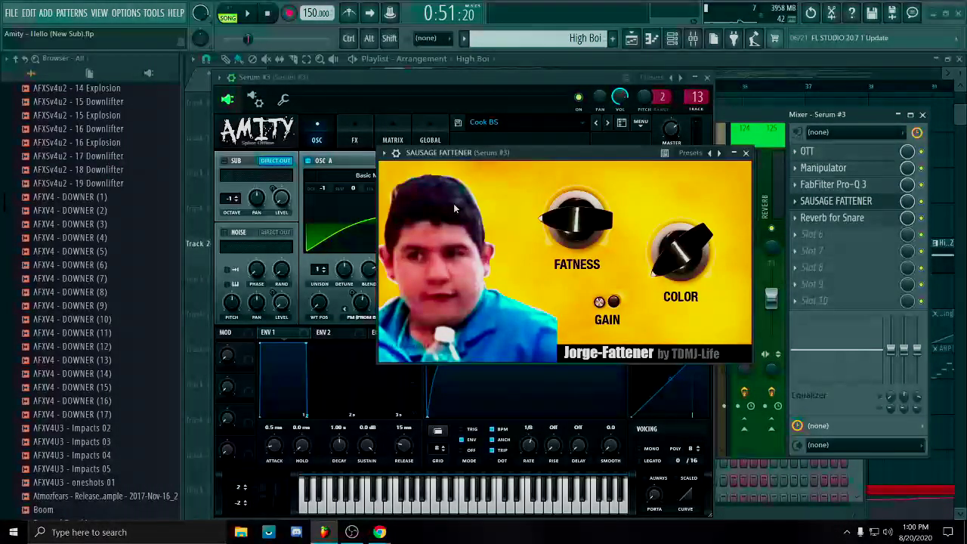
pyautogui.moveTo(622, 151); pyautogui.dragTo(741, 131)
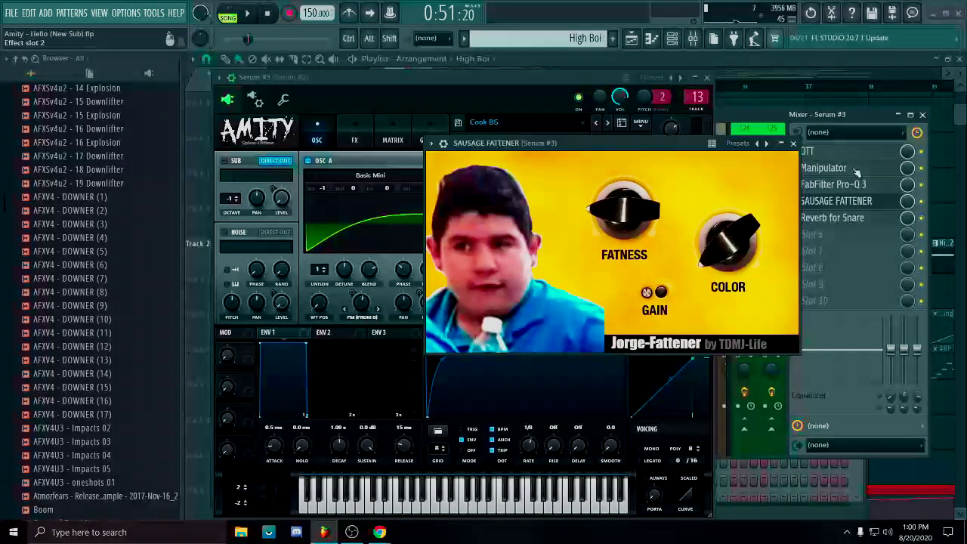
pyautogui.click(791, 148)
pyautogui.click(834, 218)
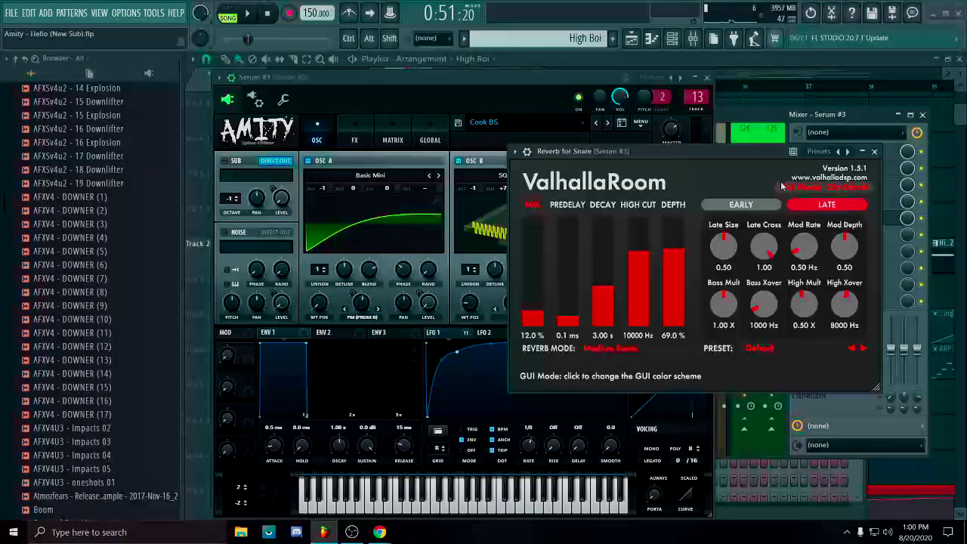
pyautogui.click(874, 151)
pyautogui.moveTo(586, 75); pyautogui.dragTo(620, 38)
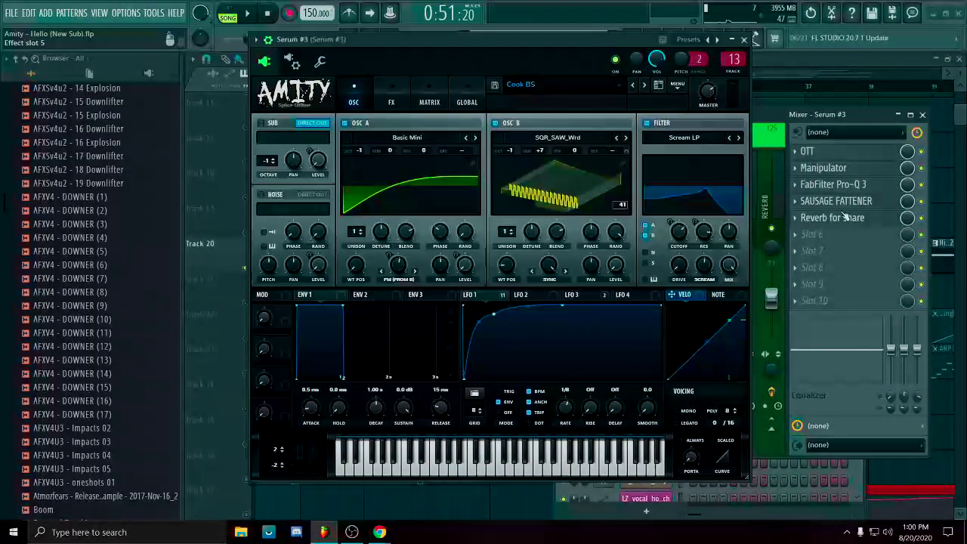
pyautogui.click(830, 218)
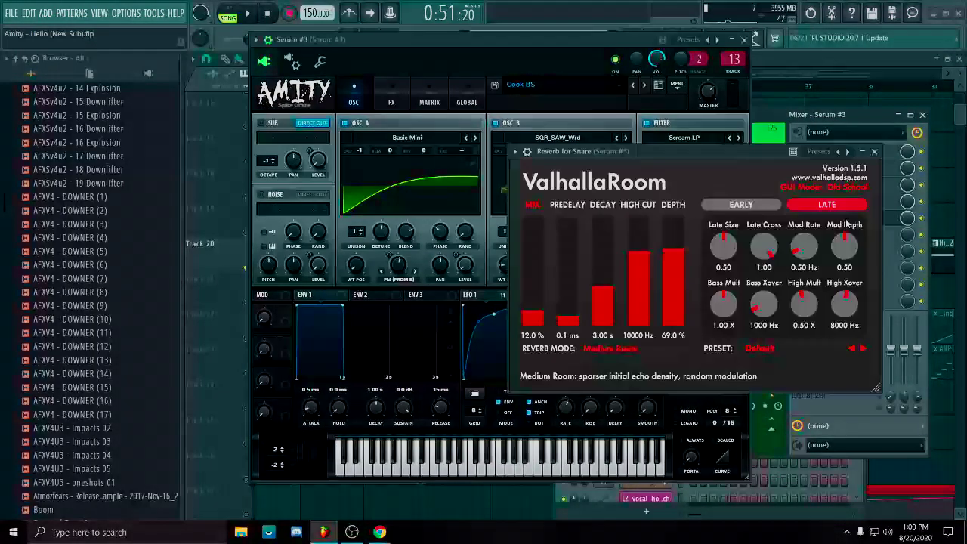
pyautogui.click(874, 151)
# Examine Serum #3's oscillators, its effects rack down to the filter, and the LFO shapes.
pyautogui.moveTo(605, 43); pyautogui.dragTo(773, 51)
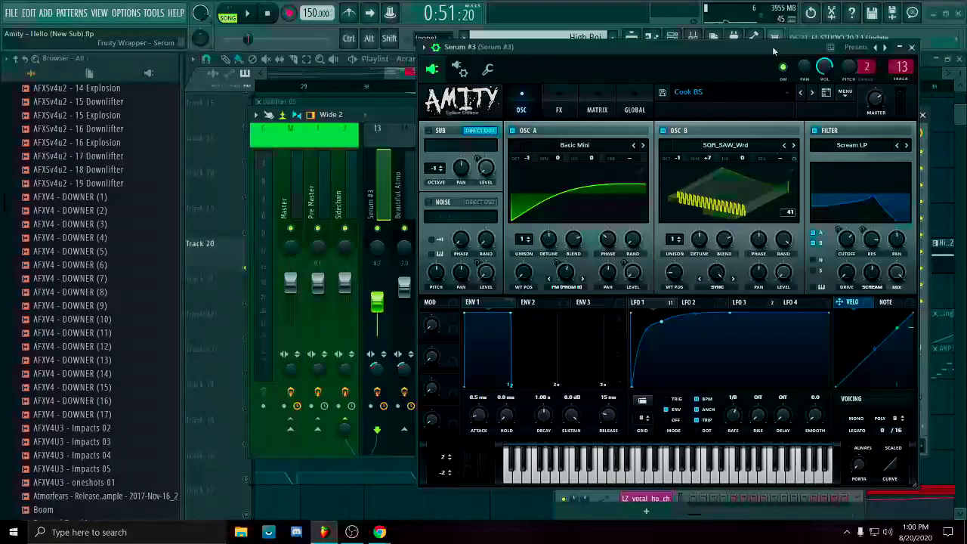
pyautogui.moveTo(774, 51)
pyautogui.mouseDown()
pyautogui.moveTo(752, 46)
pyautogui.moveTo(762, 53)
pyautogui.mouseUp()
pyautogui.click(542, 110)
pyautogui.click(519, 110)
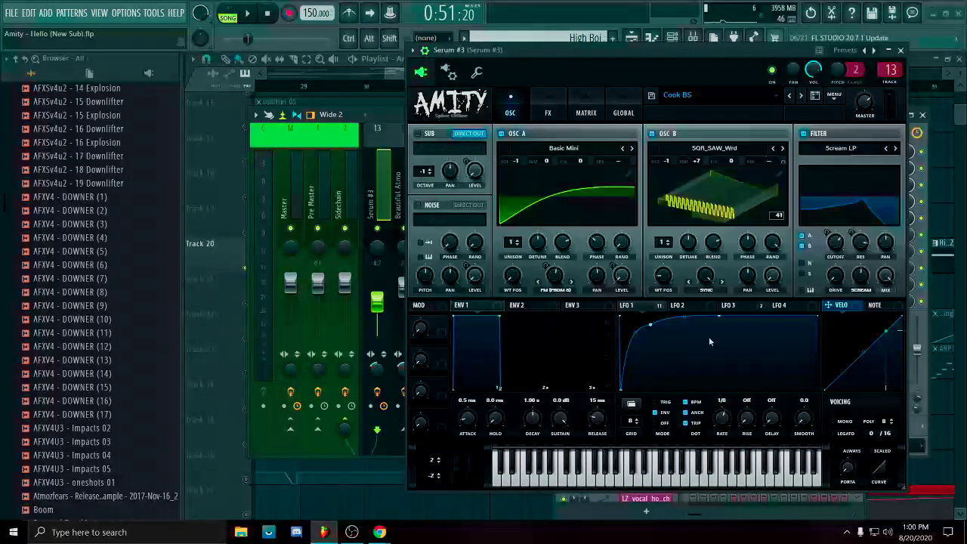
pyautogui.click(557, 114)
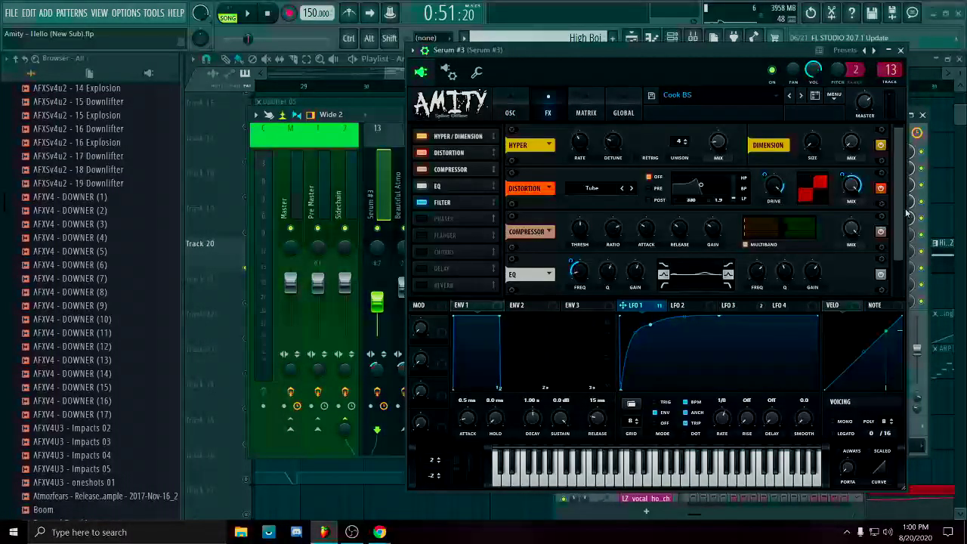
pyautogui.moveTo(899, 212); pyautogui.dragTo(901, 293)
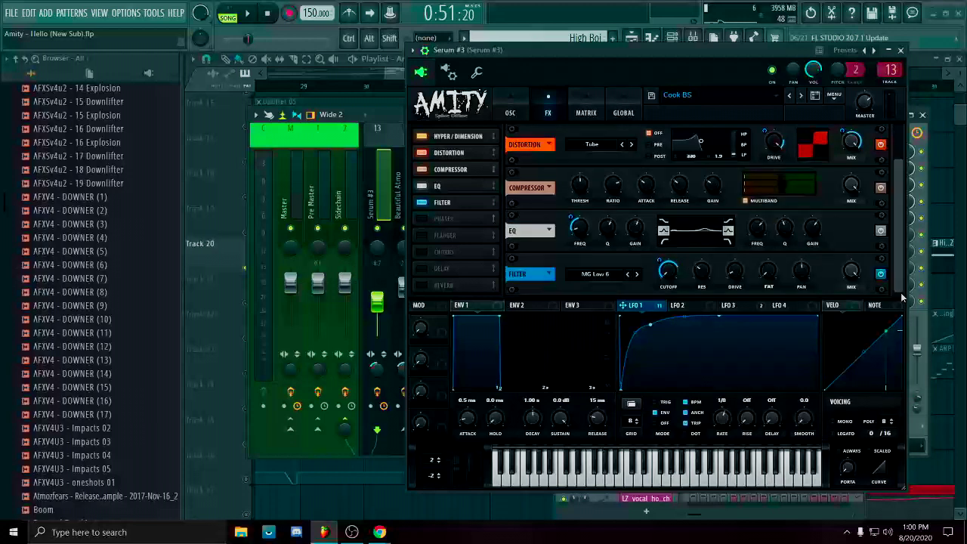
pyautogui.click(755, 308)
pyautogui.click(792, 307)
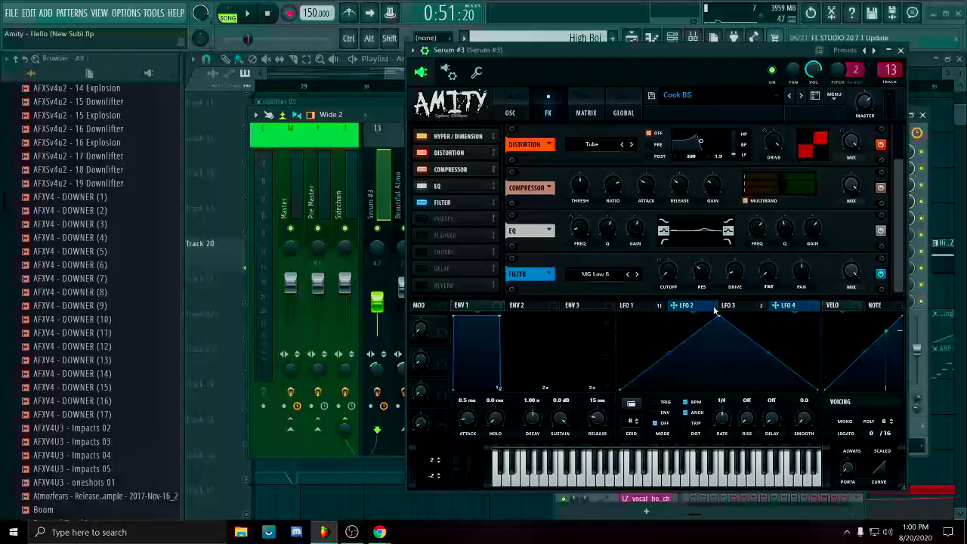
pyautogui.click(737, 306)
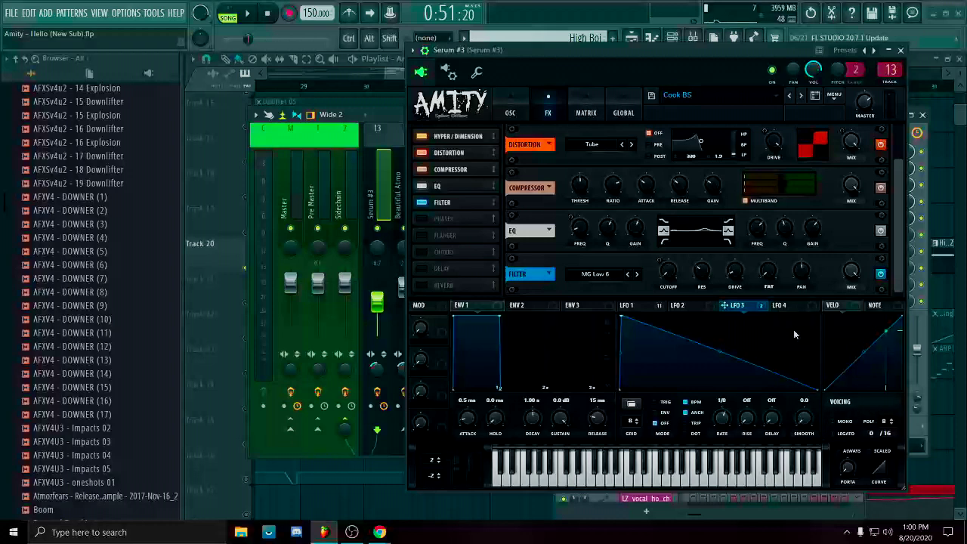
# Review Serum #3's modulation matrix from start to end and return to the oscillator settings.
pyautogui.scroll(1, 897, 188)
pyautogui.click(513, 112)
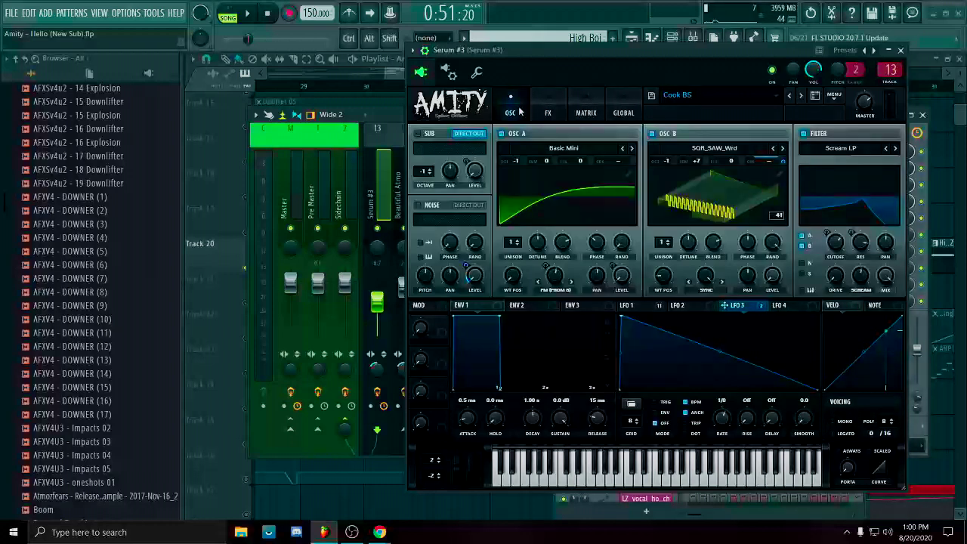
pyautogui.click(595, 117)
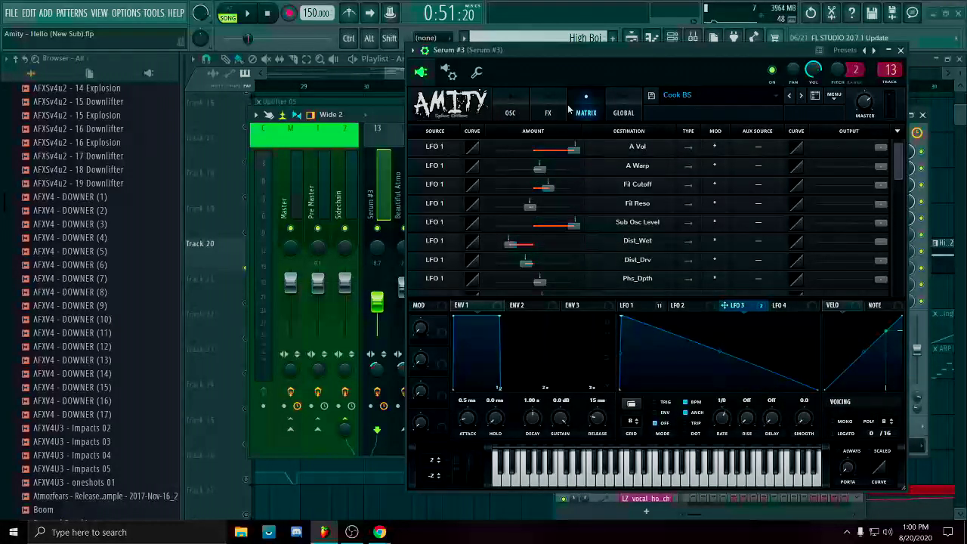
pyautogui.scroll(-5, 903, 166)
pyautogui.scroll(5, 903, 166)
pyautogui.click(513, 112)
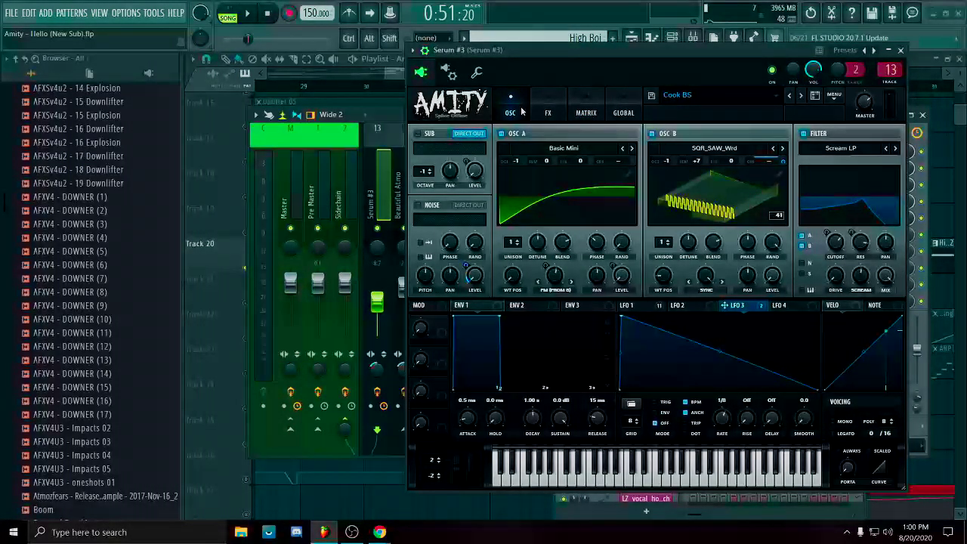
# Recheck Serum #3's effects rack, then close the synth, the mixer and the channel rack.
pyautogui.click(548, 112)
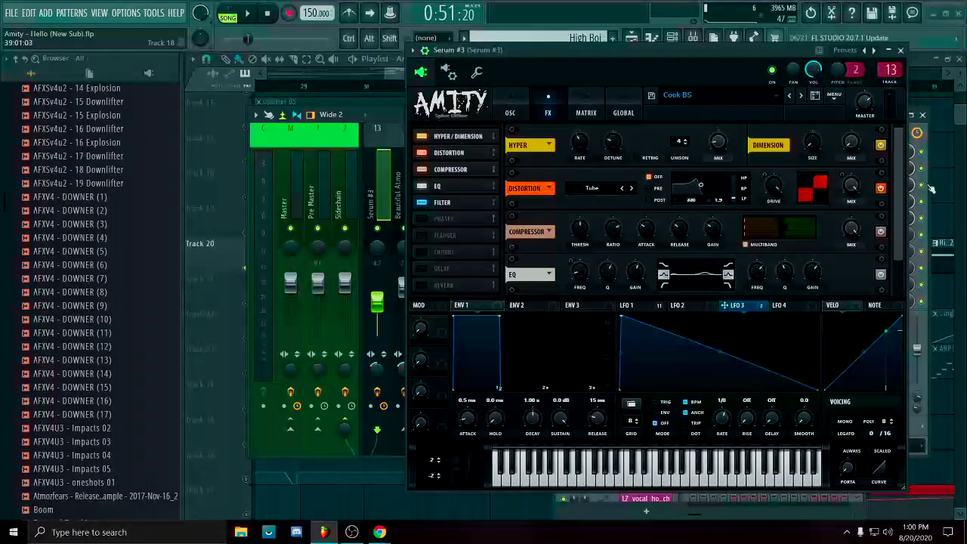
pyautogui.moveTo(901, 202); pyautogui.dragTo(890, 145)
pyautogui.moveTo(899, 198); pyautogui.dragTo(910, 237)
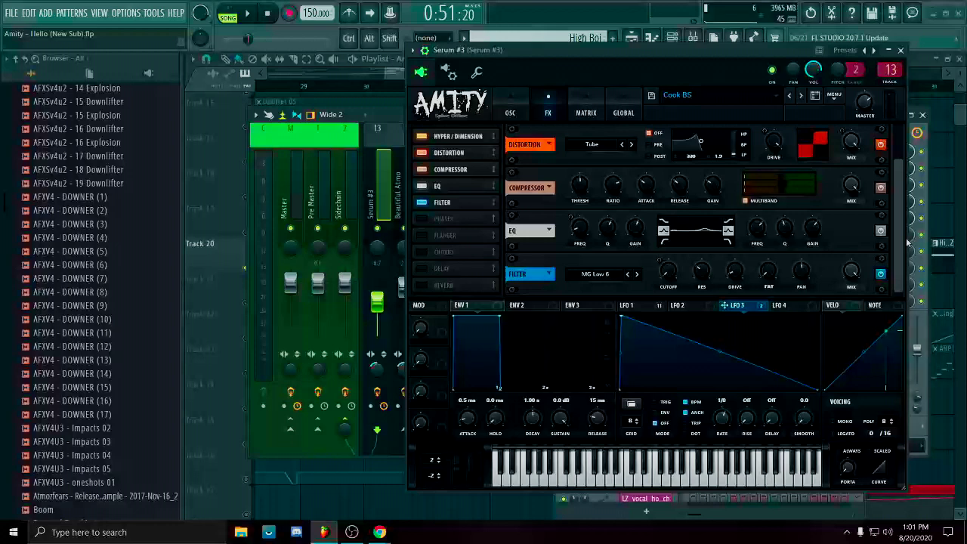
pyautogui.click(507, 109)
pyautogui.click(900, 50)
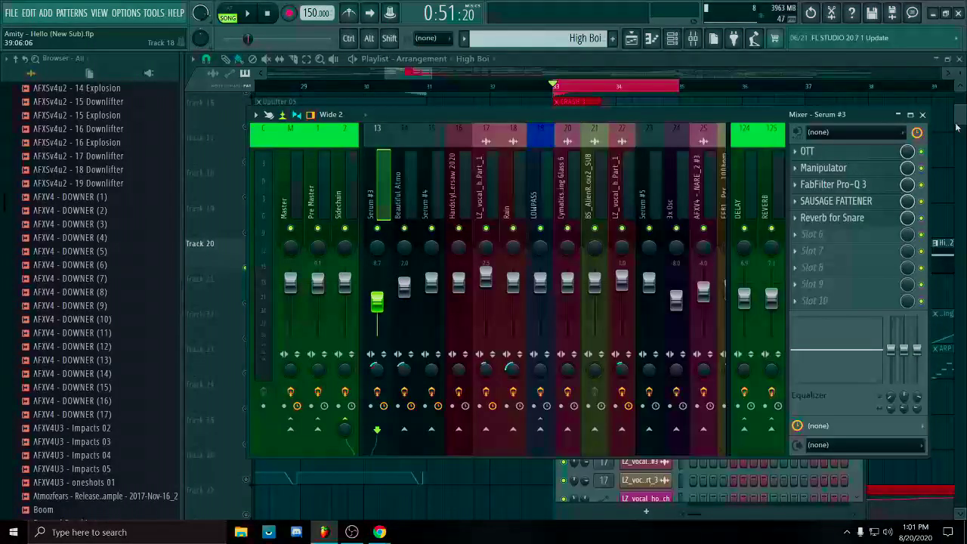
pyautogui.click(923, 115)
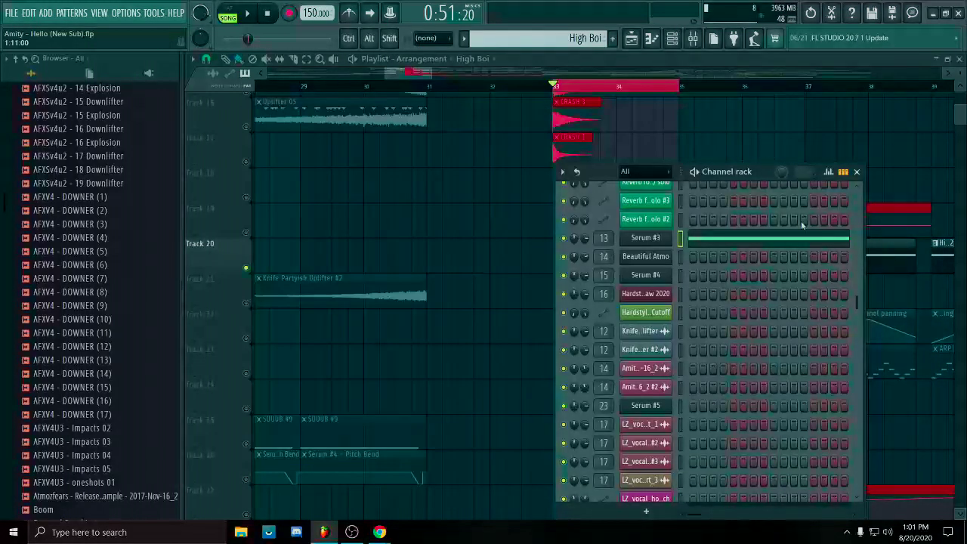
pyautogui.click(857, 172)
# Solo Track 14 and look over its BS_ALIEN RAVE - MEGASUB4 clips from bar 33.
pyautogui.moveTo(627, 300); pyautogui.dragTo(638, 365)
pyautogui.moveTo(619, 151); pyautogui.dragTo(609, 341)
pyautogui.scroll(3, 608, 333)
pyautogui.keyDown('ctrl'); pyautogui.click(626, 311); pyautogui.keyUp('ctrl')
pyautogui.scroll(2, 657, 303)
pyautogui.scroll(-4, 347, 386)
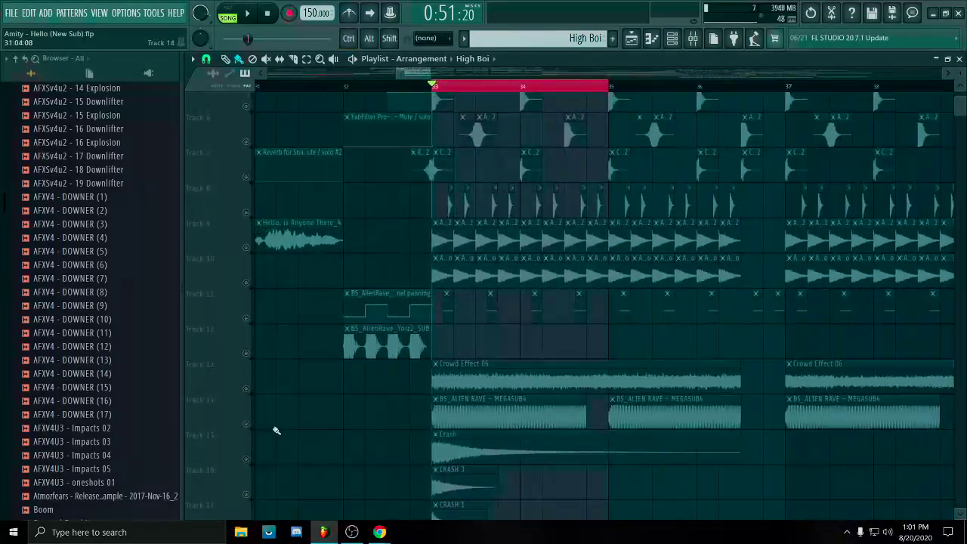
pyautogui.click(247, 425)
pyautogui.scroll(3, 491, 351)
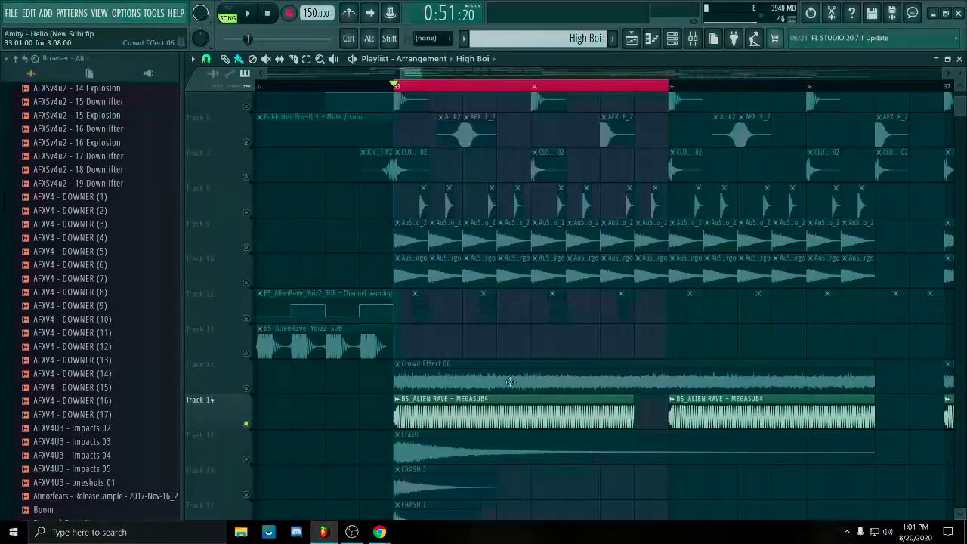
pyautogui.scroll(-4, 471, 349)
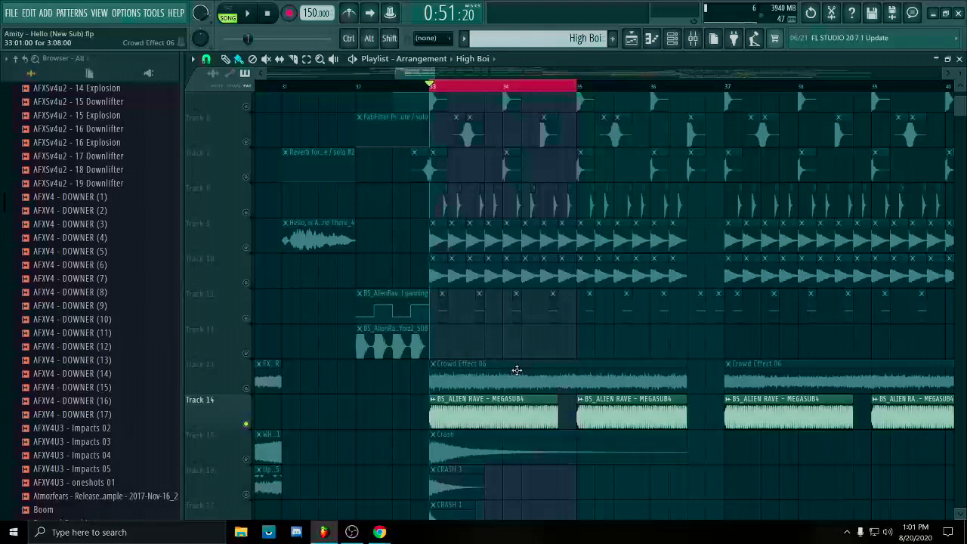
# Solo Track 31, which holds the SUUUB #9 pattern in the drop.
pyautogui.keyDown('ctrl'); pyautogui.moveTo(410, 414); pyautogui.dragTo(553, 432); pyautogui.keyUp('ctrl')
pyautogui.keyDown('ctrl'); pyautogui.moveTo(382, 418); pyautogui.dragTo(402, 417); pyautogui.keyUp('ctrl')
pyautogui.scroll(1, 444, 365)
pyautogui.scroll(-3, 444, 365)
pyautogui.scroll(-6, 240, 277)
pyautogui.click(238, 277)
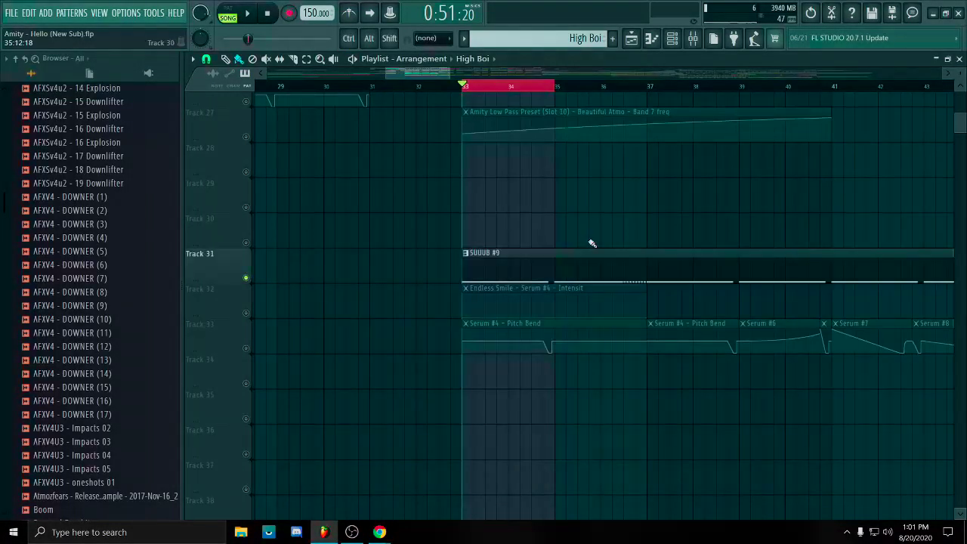
# Look over the whole drop arrangement across all playlist tracks, from the first track down to the SUUUB #9 layer.
pyautogui.scroll(-6, 579, 112)
pyautogui.scroll(8, 596, 377)
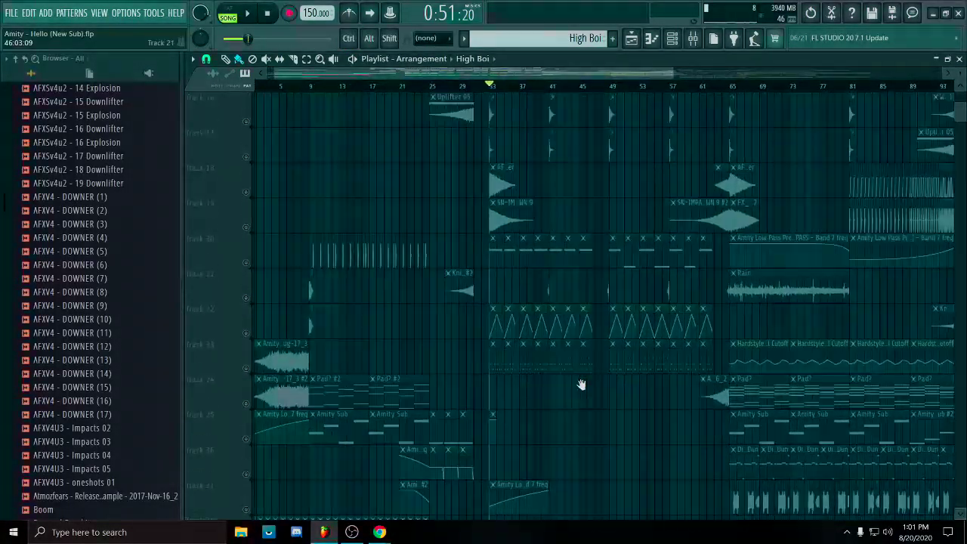
pyautogui.scroll(5, 591, 441)
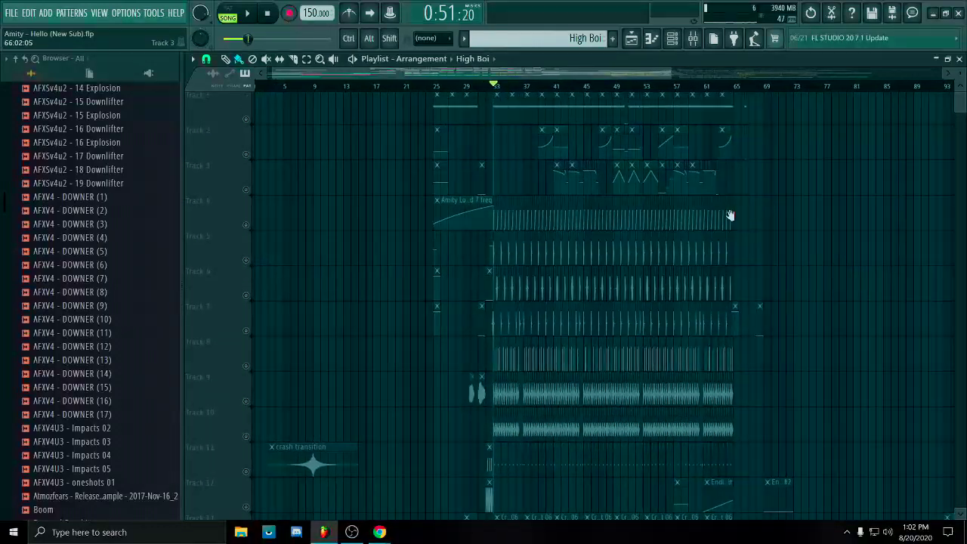
pyautogui.moveTo(755, 101); pyautogui.dragTo(497, 195)
pyautogui.keyDown('ctrl'); pyautogui.click(755, 156); pyautogui.keyUp('ctrl')
pyautogui.scroll(-10, 759, 214)
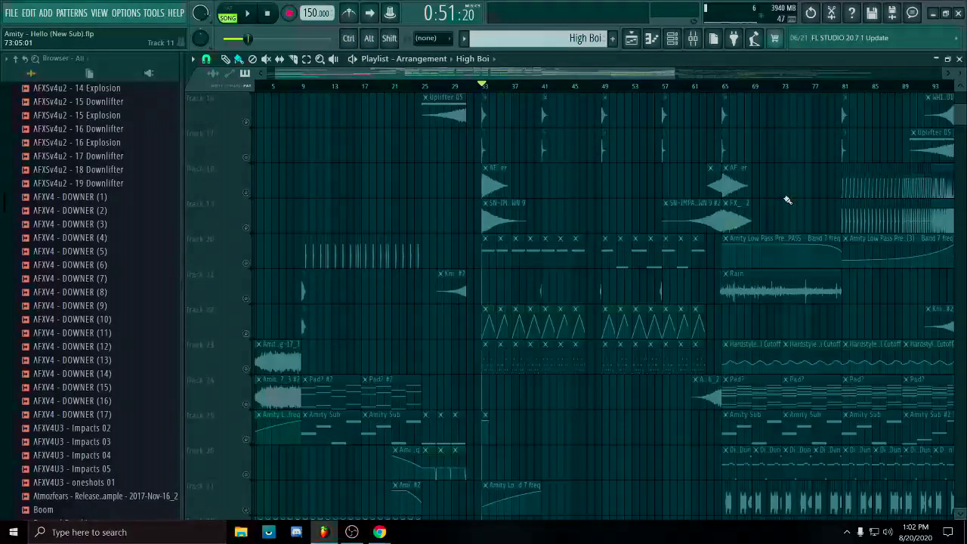
pyautogui.scroll(-5, 641, 408)
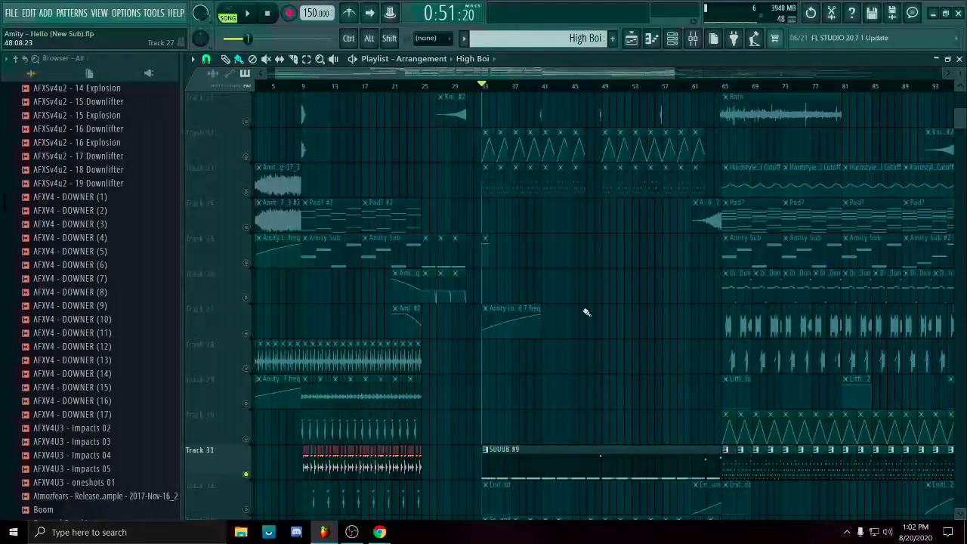
# Examine the SUUUB #9 clip from bar 33, the automation on Tracks 32 and 33, and the drop's drum and effect tracks.
pyautogui.scroll(-3, 625, 272)
pyautogui.scroll(4, 597, 362)
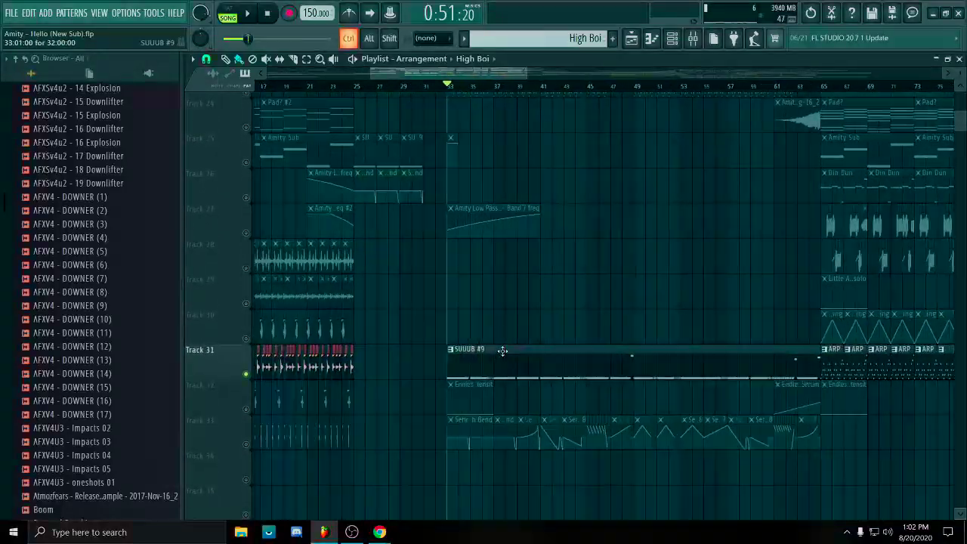
pyautogui.scroll(2, 503, 227)
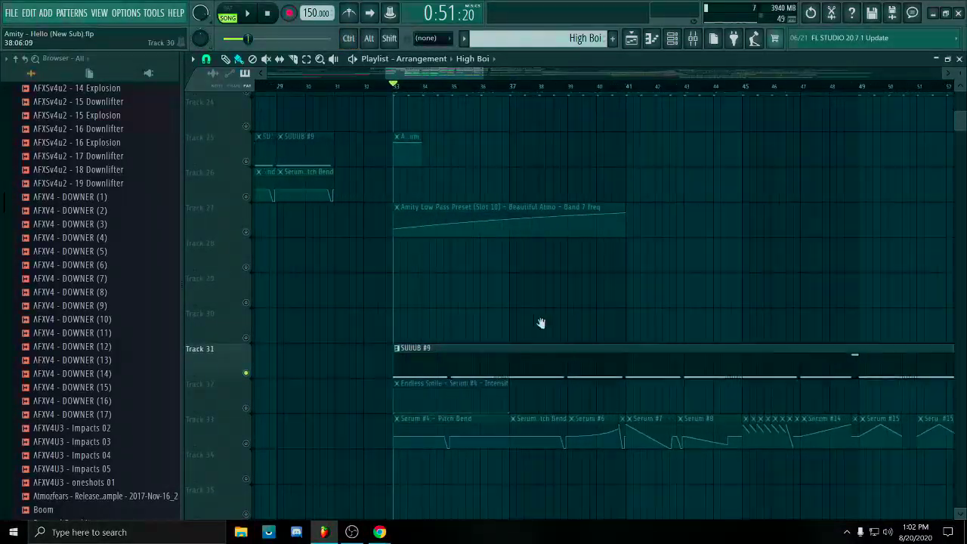
pyautogui.scroll(-2, 589, 280)
pyautogui.scroll(-1, 574, 261)
pyautogui.scroll(4, 455, 244)
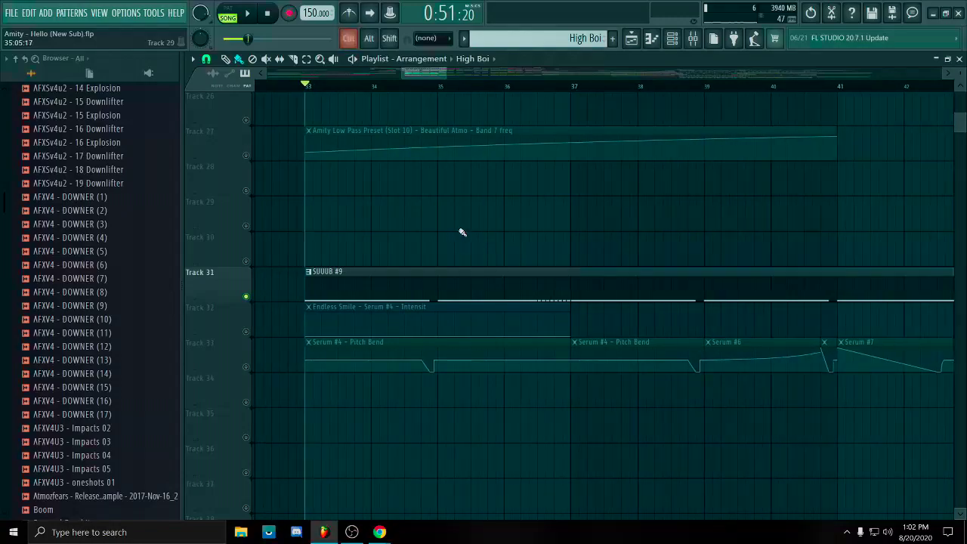
pyautogui.scroll(-4, 355, 273)
pyautogui.moveTo(671, 222); pyautogui.dragTo(746, 220)
pyautogui.scroll(8, 680, 227)
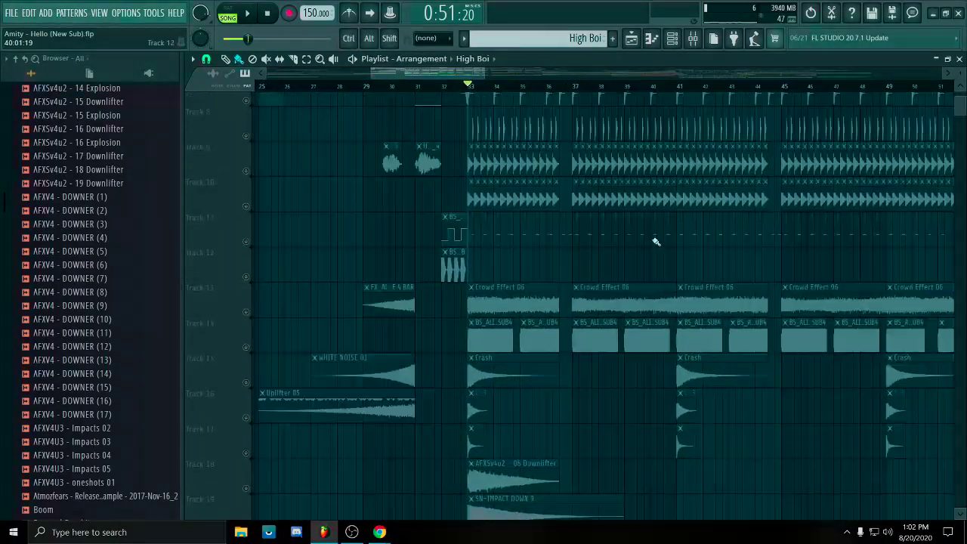
pyautogui.scroll(-4, 608, 136)
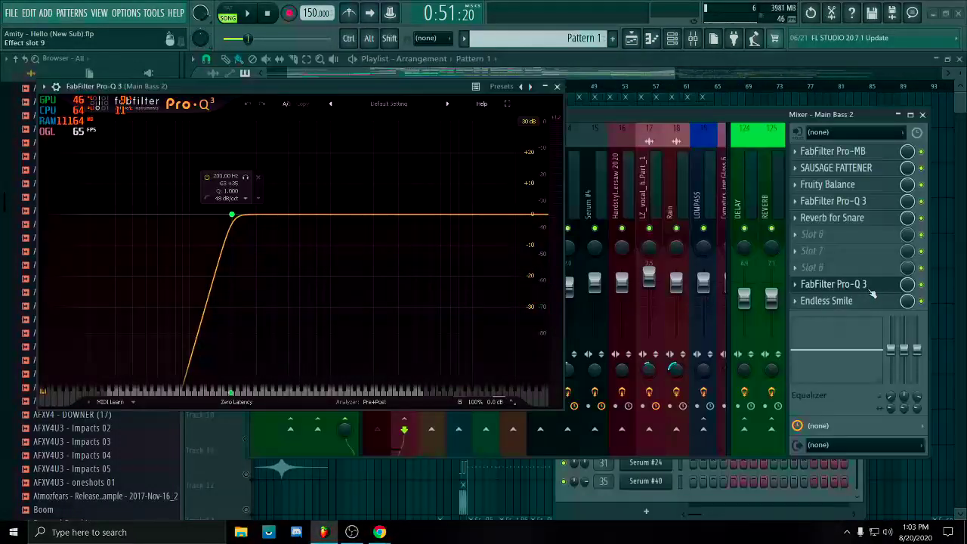
# Check the slope options of the low-cut band in Main Bass 2's FabFilter Pro-Q 3, then close the mixer and channel rack.
pyautogui.click(236, 197)
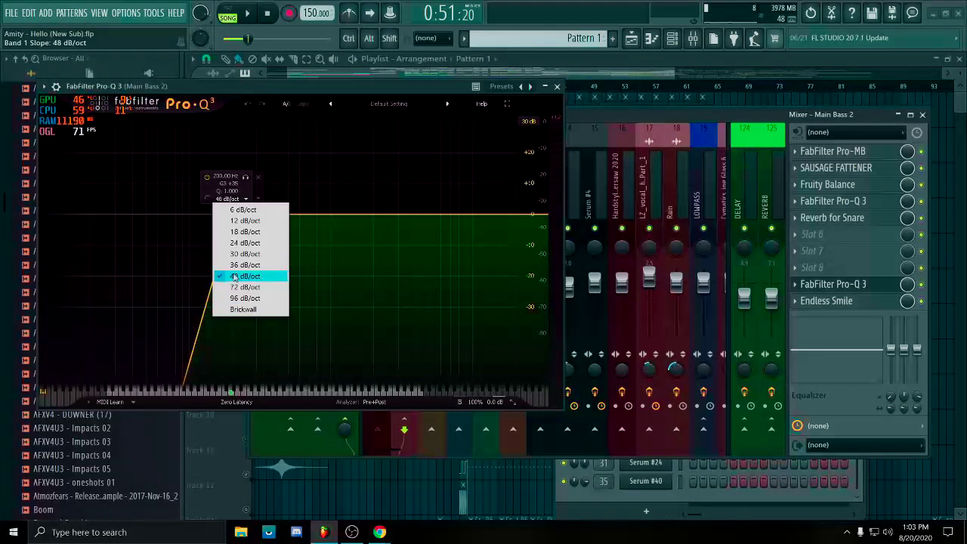
pyautogui.click(228, 185)
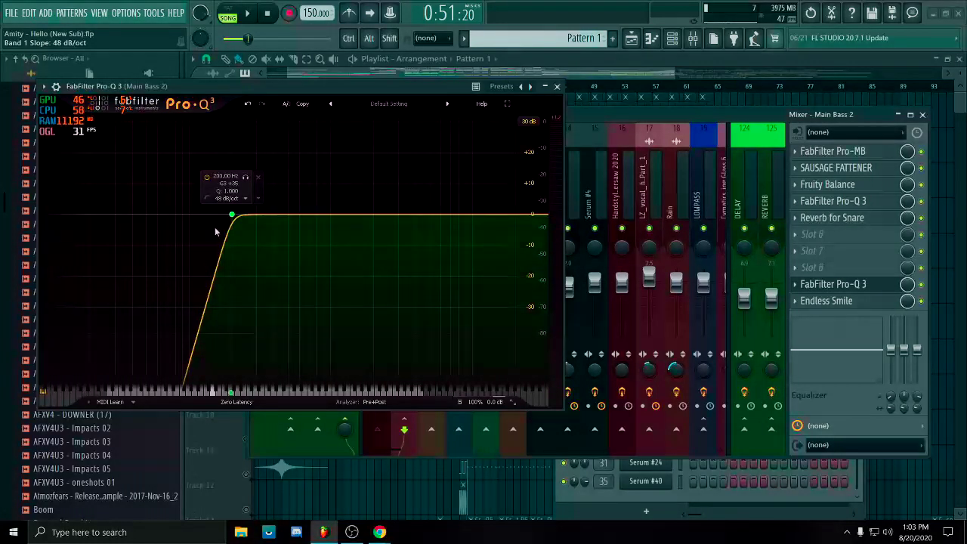
pyautogui.press('F12')
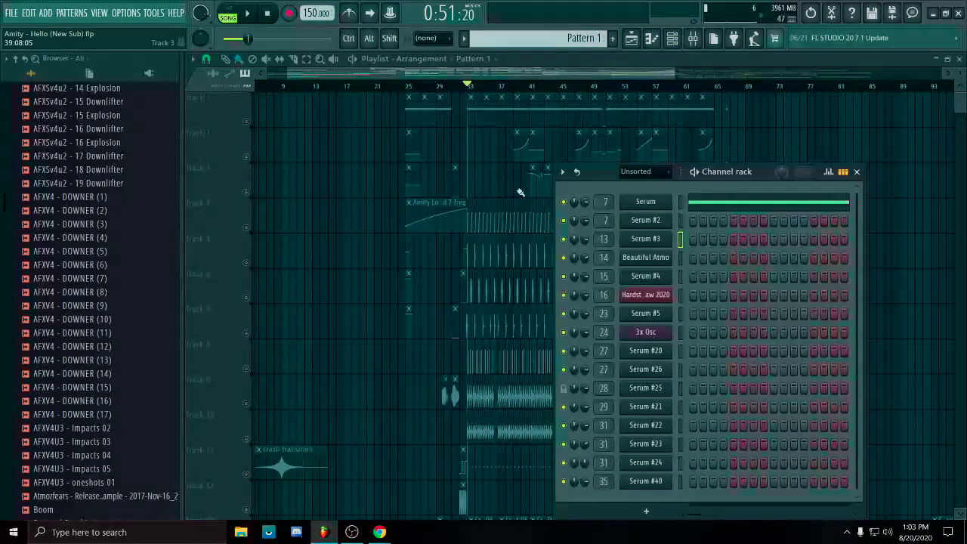
pyautogui.click(856, 173)
# Unmute Track 33, which holds the Serum #4 pitch bend automation beneath the SUUUB #9 pattern.
pyautogui.scroll(4, 554, 367)
pyautogui.scroll(-8, 554, 367)
pyautogui.scroll(2, 504, 397)
pyautogui.scroll(5, 520, 287)
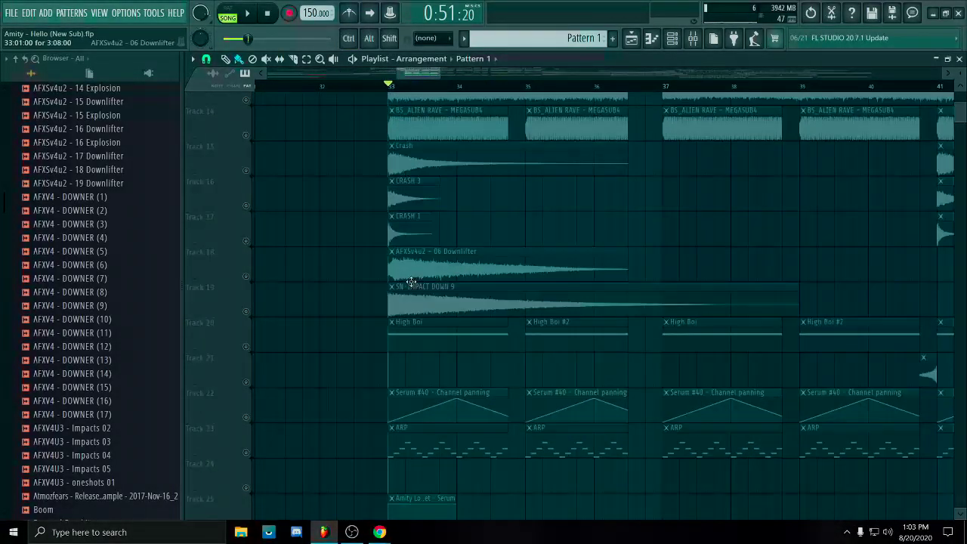
pyautogui.scroll(-8, 446, 306)
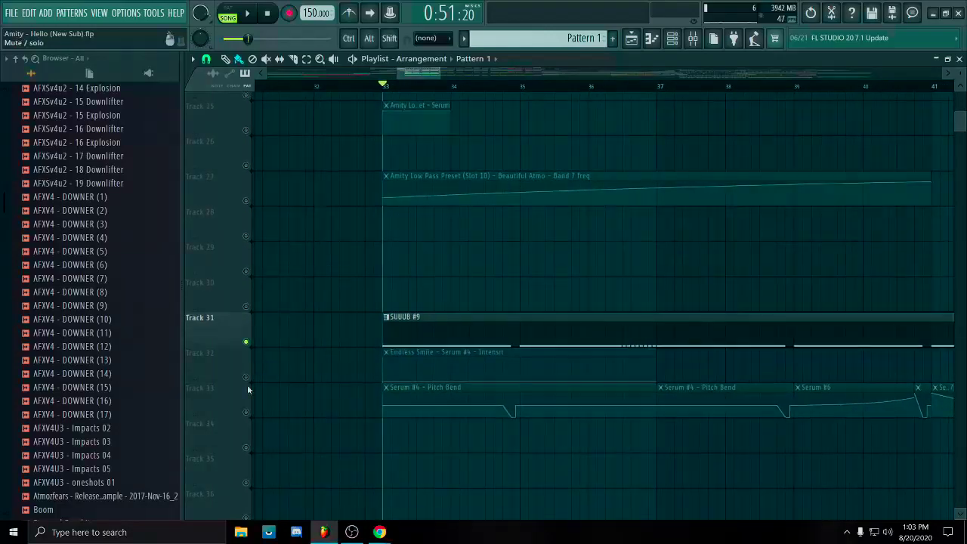
pyautogui.click(247, 412)
pyautogui.scroll(-3, 461, 449)
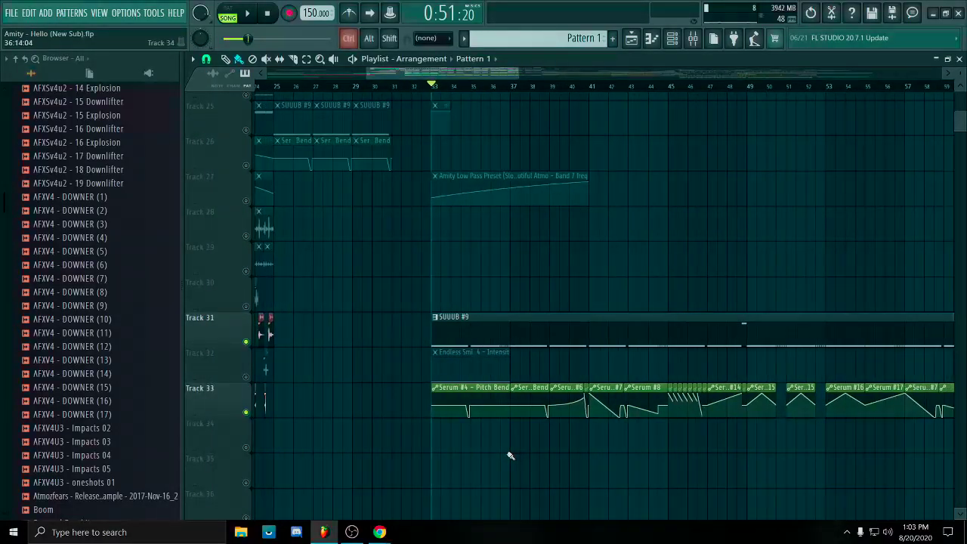
# Select the Serum pitch bend automation clips on Track 33 across the drop and look over their curves.
pyautogui.moveTo(734, 450); pyautogui.dragTo(555, 430)
pyautogui.scroll(-4, 552, 413)
pyautogui.moveTo(589, 393); pyautogui.dragTo(364, 370)
pyautogui.scroll(4, 385, 411)
pyautogui.scroll(-4, 586, 438)
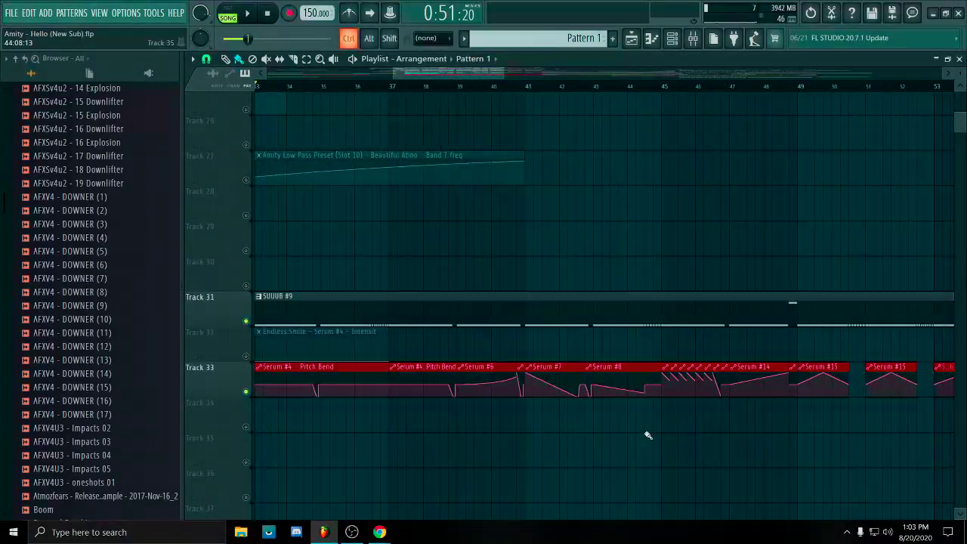
pyautogui.scroll(-2, 763, 438)
pyautogui.keyDown('ctrl'); pyautogui.click(879, 403); pyautogui.keyUp('ctrl')
pyautogui.moveTo(921, 388); pyautogui.dragTo(756, 461)
pyautogui.moveTo(670, 345); pyautogui.dragTo(623, 415)
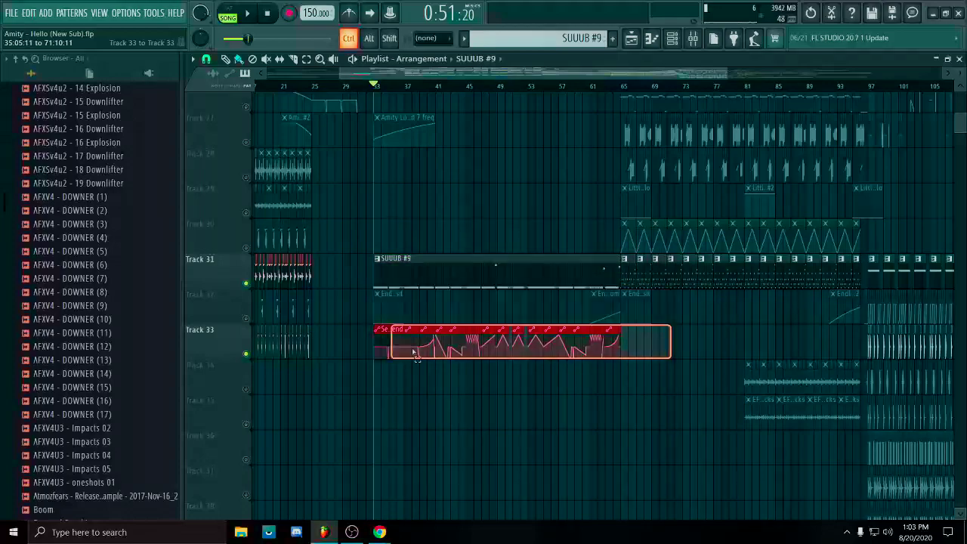
pyautogui.scroll(4, 451, 406)
pyautogui.moveTo(362, 403); pyautogui.dragTo(487, 494)
# Play the SUUUB #9 sub from bar 33 and follow the Serum #4, Serum #6 and Serum #9 automation on Track 33.
pyautogui.scroll(5, 468, 246)
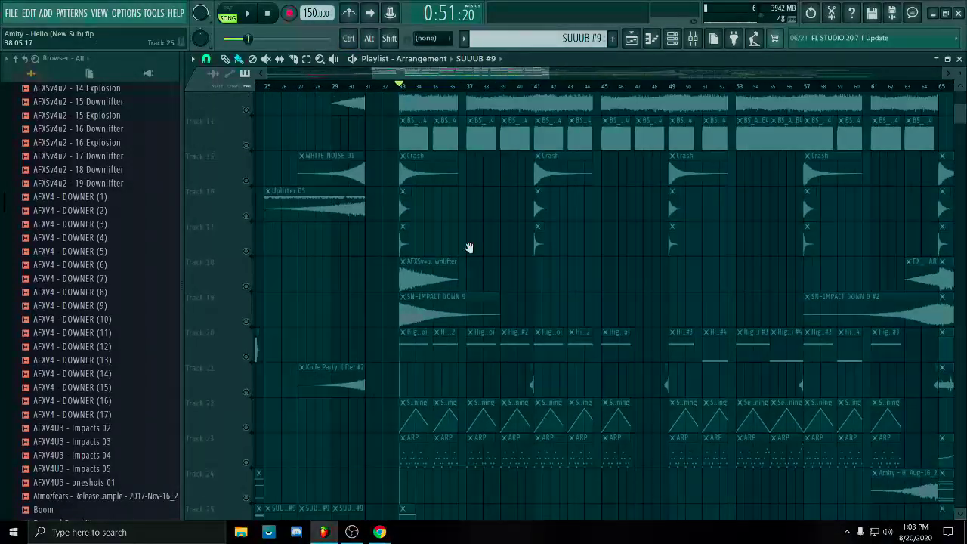
pyautogui.scroll(-4, 521, 363)
pyautogui.scroll(-1, 527, 379)
pyautogui.scroll(5, 546, 432)
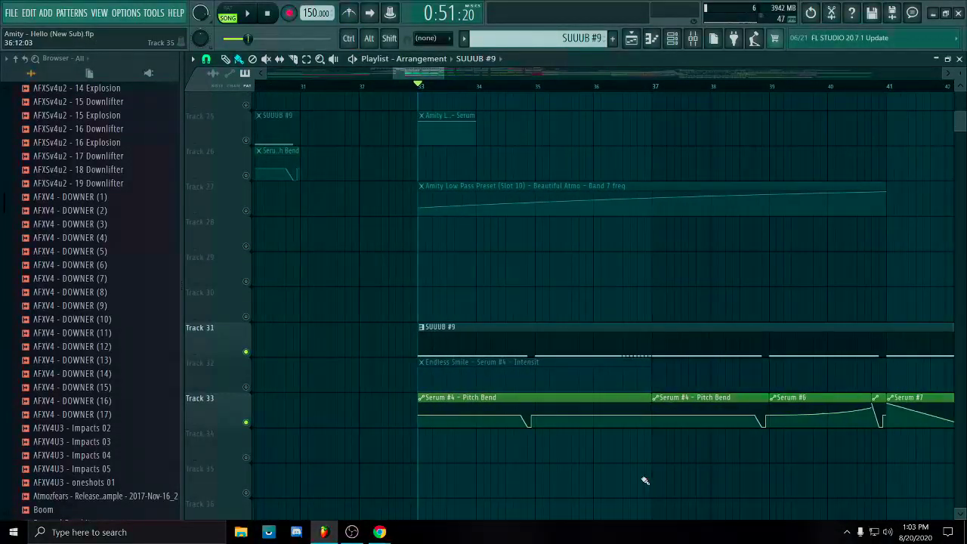
pyautogui.press('space')
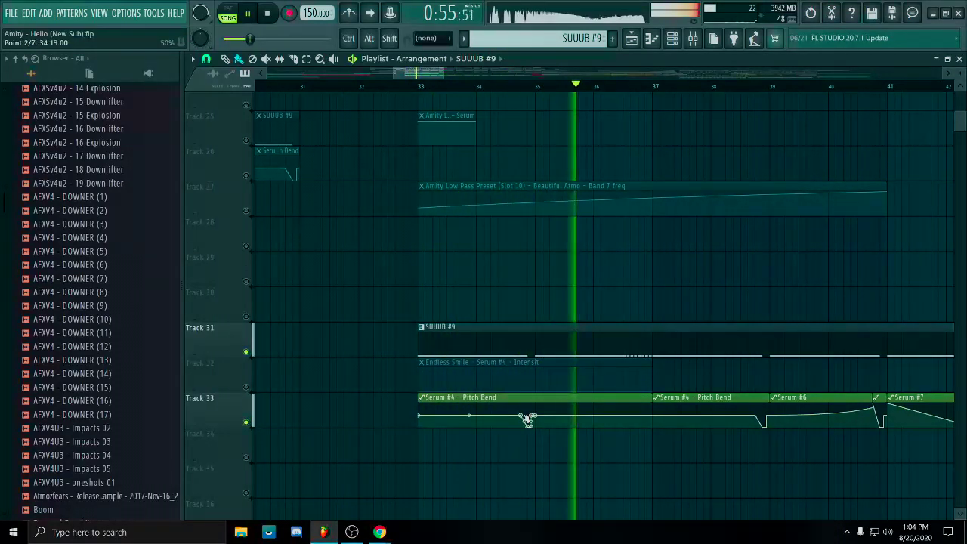
pyautogui.scroll(5, 589, 448)
pyautogui.scroll(-4, 592, 455)
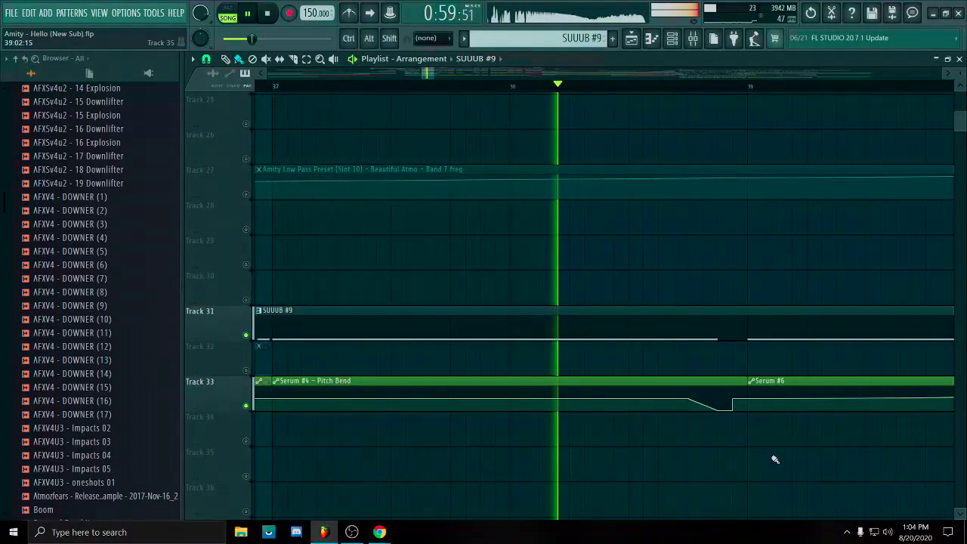
pyautogui.scroll(-3, 773, 458)
pyautogui.scroll(3, 615, 449)
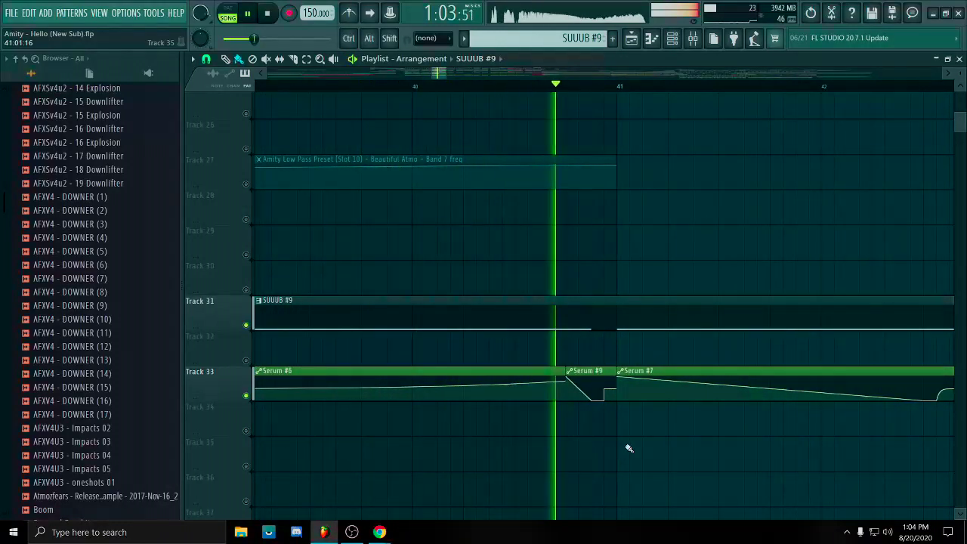
# Follow playback through Track 33's automation clips from Serum #7 to the Serum #15 clips past bar 49, then stop.
pyautogui.scroll(-3, 622, 438)
pyautogui.scroll(-3, 622, 438)
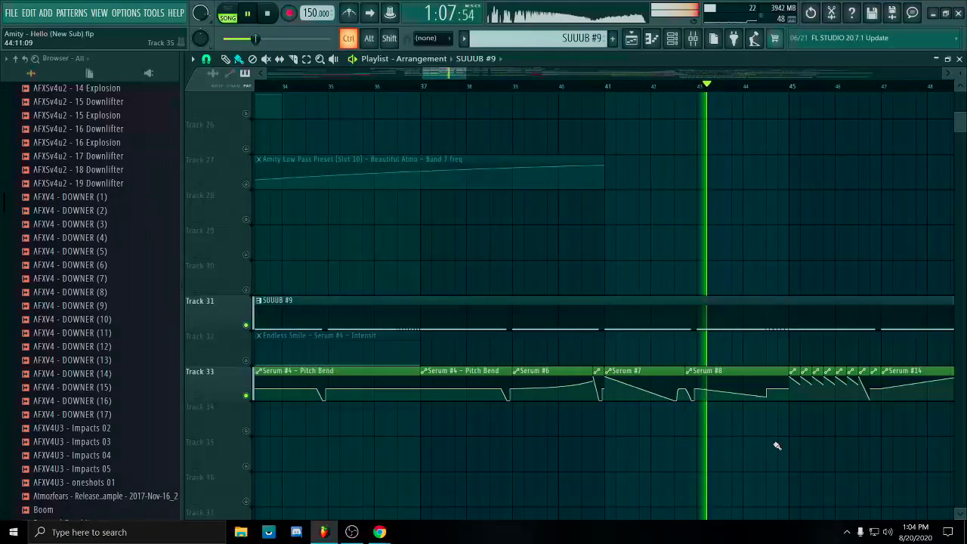
pyautogui.scroll(2, 717, 419)
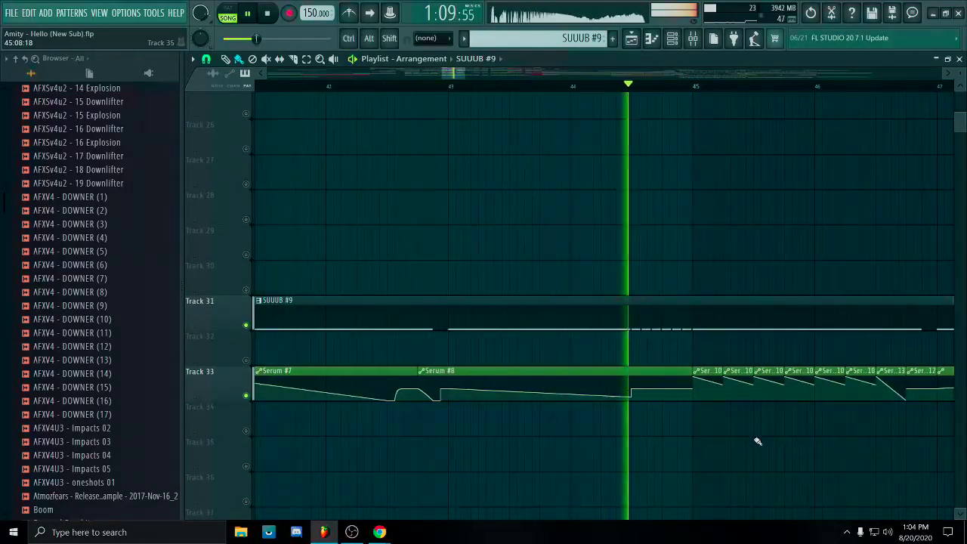
pyautogui.scroll(1, 635, 440)
pyautogui.scroll(-1, 639, 438)
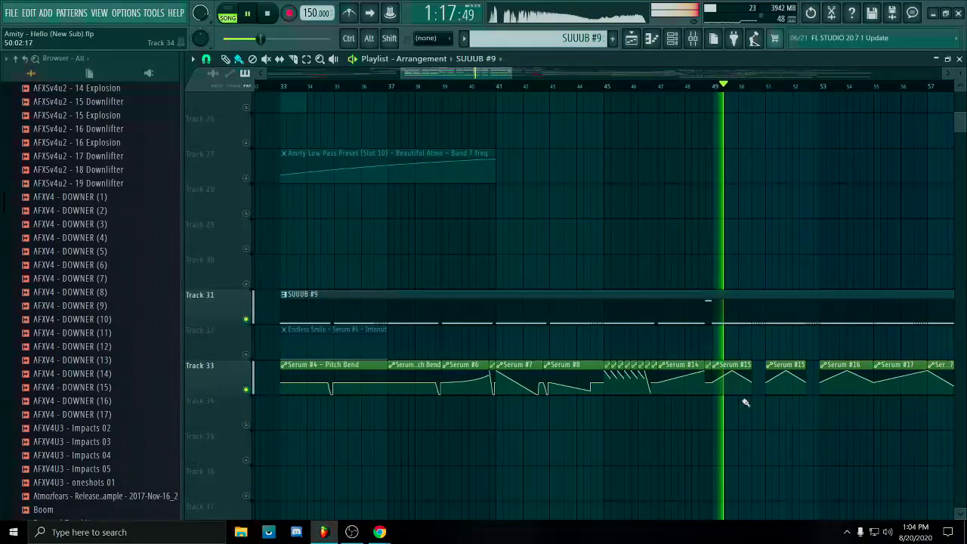
pyautogui.moveTo(743, 423); pyautogui.dragTo(702, 414)
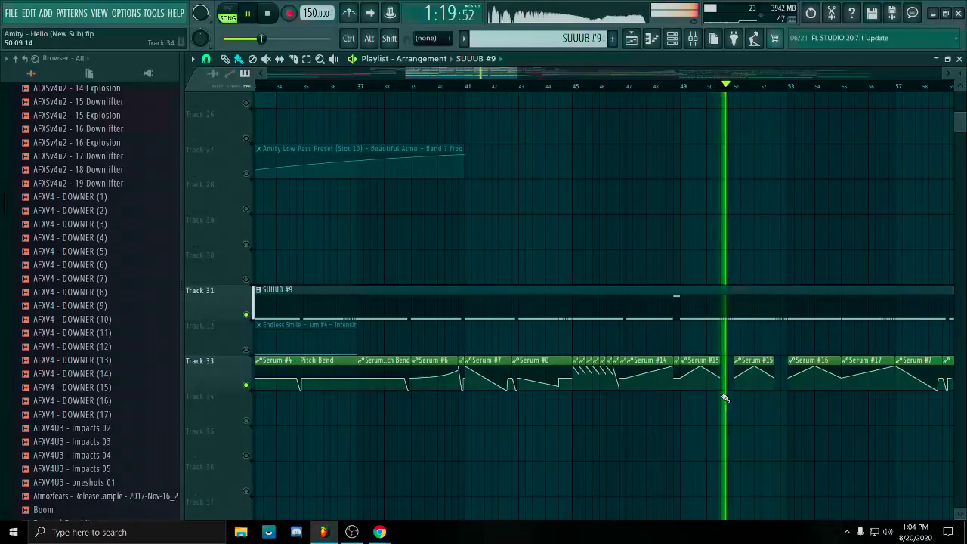
pyautogui.moveTo(690, 400); pyautogui.dragTo(675, 401)
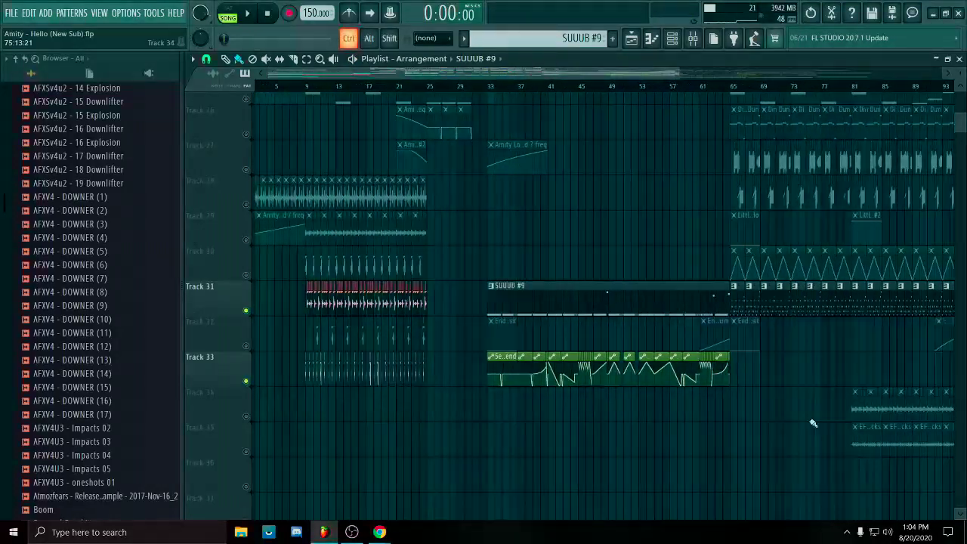
# Compare the SUUUB #9 pattern with the automation curves on Track 33 across the drop, then mute Track 33.
pyautogui.moveTo(668, 320); pyautogui.dragTo(683, 358)
pyautogui.scroll(2, 498, 328)
pyautogui.keyDown('ctrl'); pyautogui.scroll(2, 446, 301); pyautogui.keyUp('ctrl')
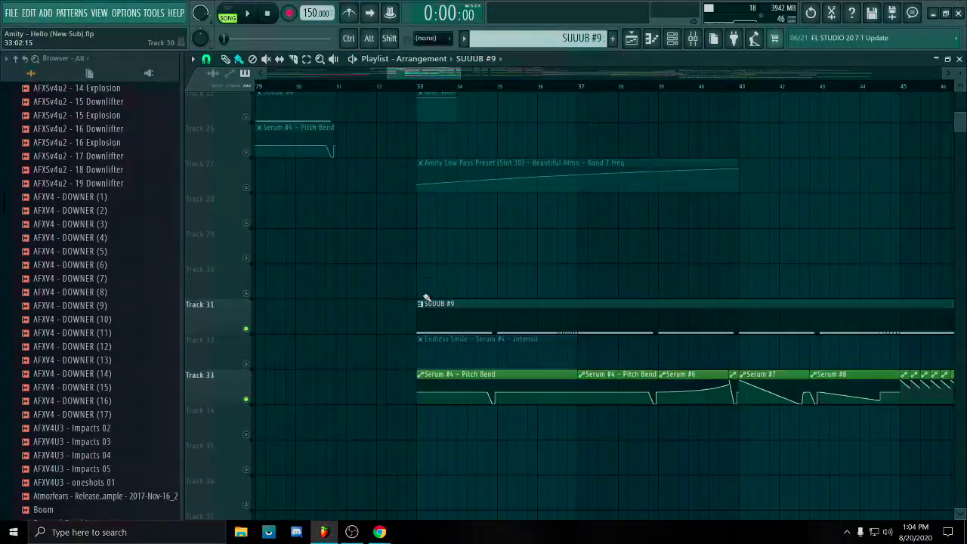
pyautogui.keyDown('ctrl'); pyautogui.scroll(-2, 461, 292); pyautogui.keyUp('ctrl')
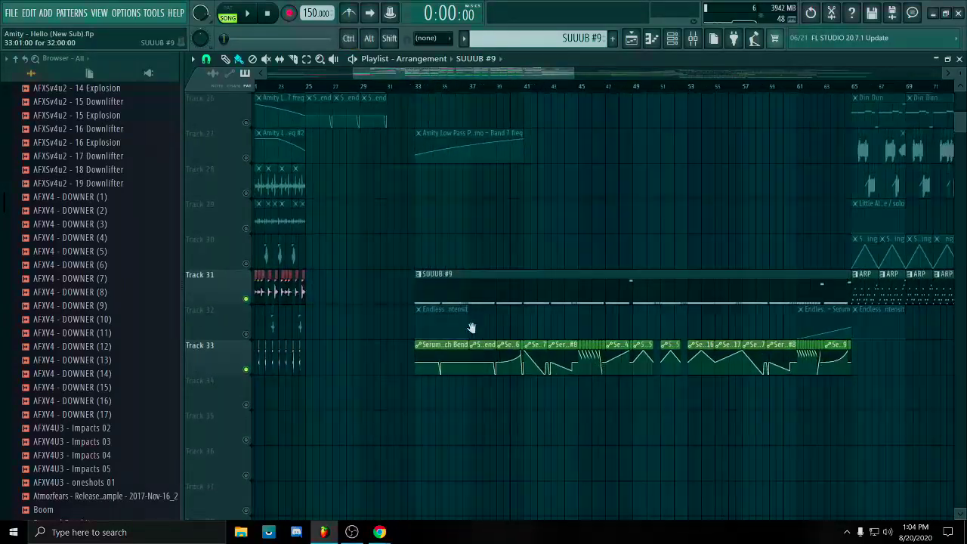
pyautogui.keyDown('ctrl'); pyautogui.scroll(3, 435, 332); pyautogui.keyUp('ctrl')
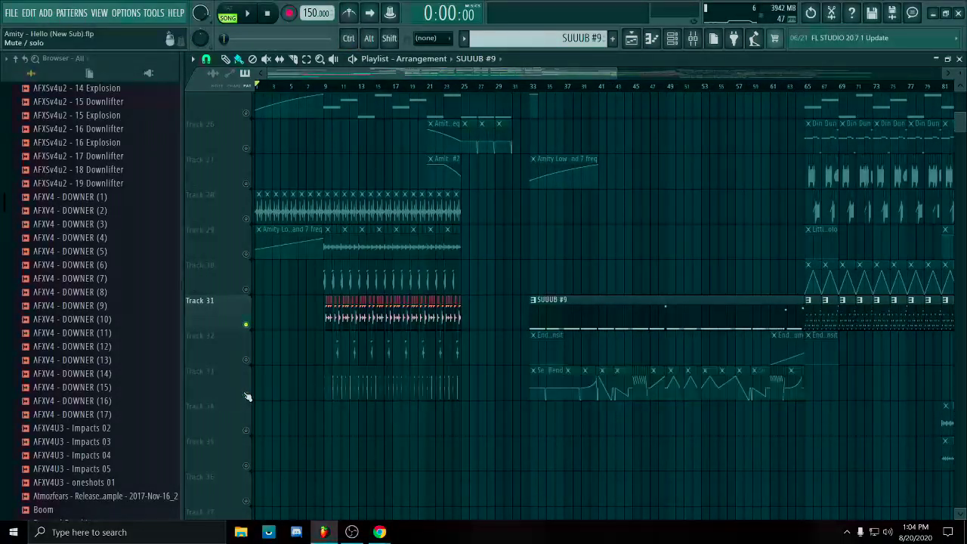
# Unmute Track 33 and select the SUUUB #9 pattern together with its Endless Smile and Serum automation clips on Tracks 31 to 33.
pyautogui.moveTo(554, 334); pyautogui.dragTo(481, 441)
pyautogui.keyDown('ctrl'); pyautogui.moveTo(483, 425); pyautogui.dragTo(785, 389); pyautogui.keyUp('ctrl')
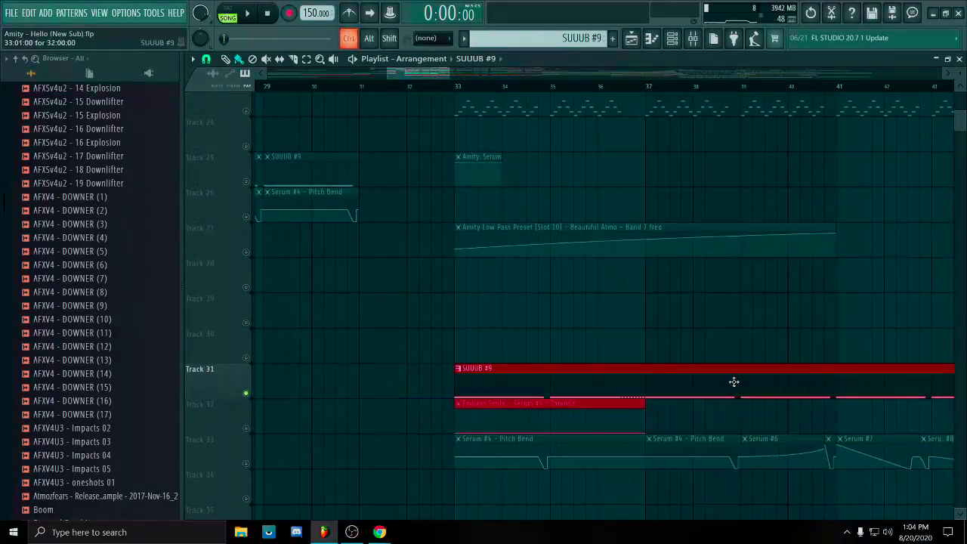
pyautogui.scroll(-3, 408, 414)
pyautogui.scroll(-4, 384, 318)
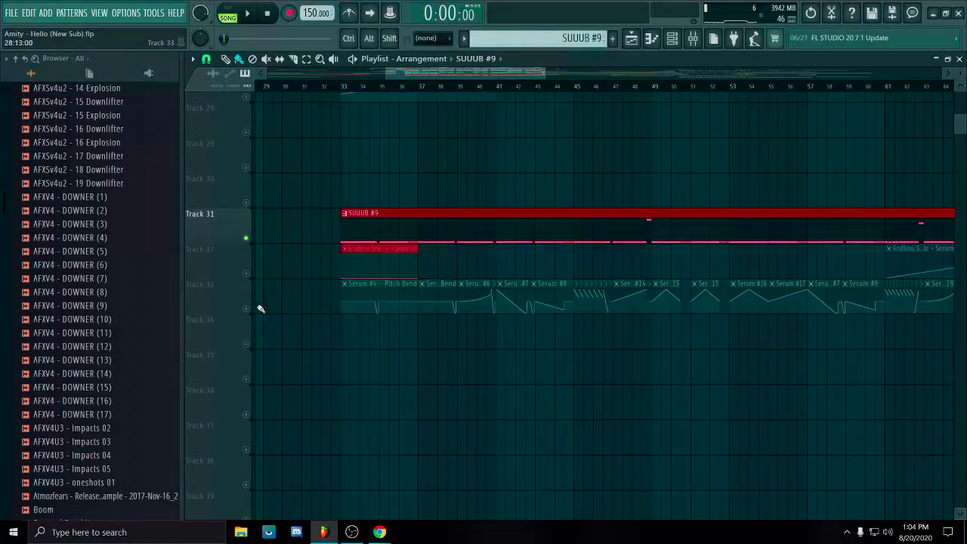
pyautogui.scroll(6, 345, 395)
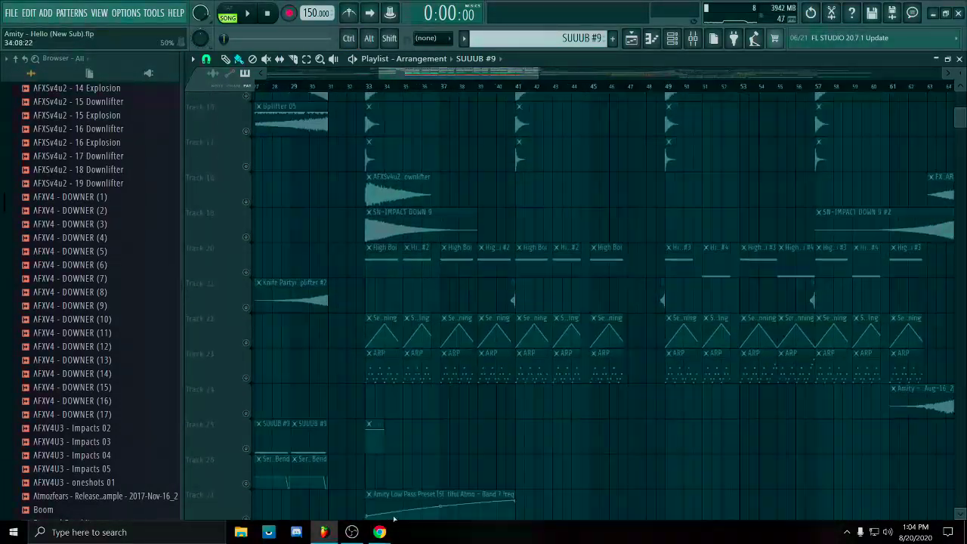
pyautogui.scroll(-4, 378, 242)
pyautogui.moveTo(341, 242); pyautogui.dragTo(873, 387)
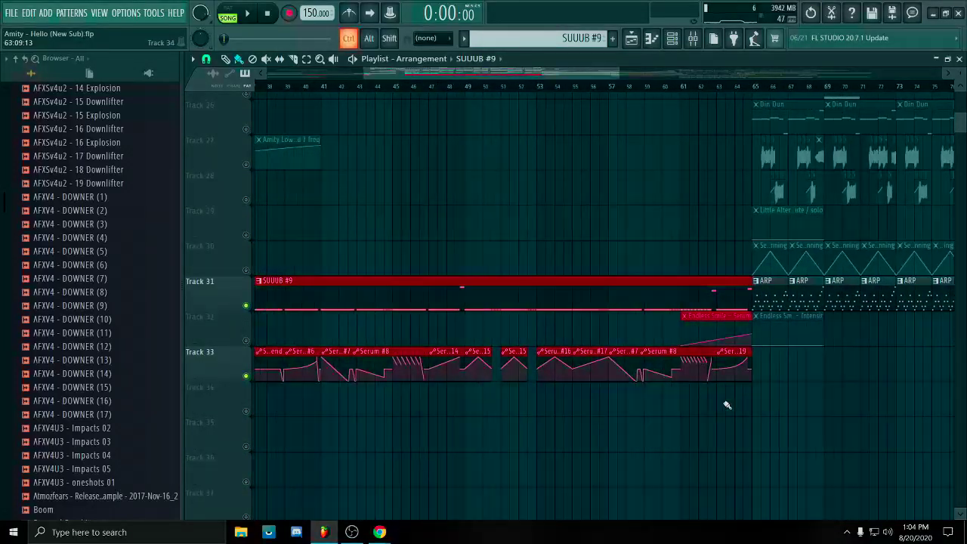
# Unmute Track 32 and play the sub from bar 61 to hear its Endless Smile automation.
pyautogui.scroll(20, 633, 292)
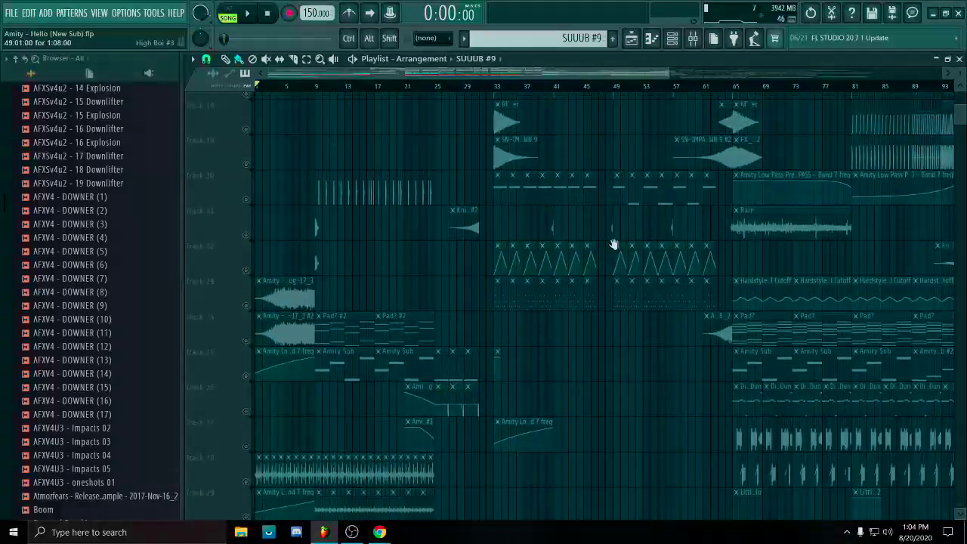
pyautogui.scroll(5, 725, 174)
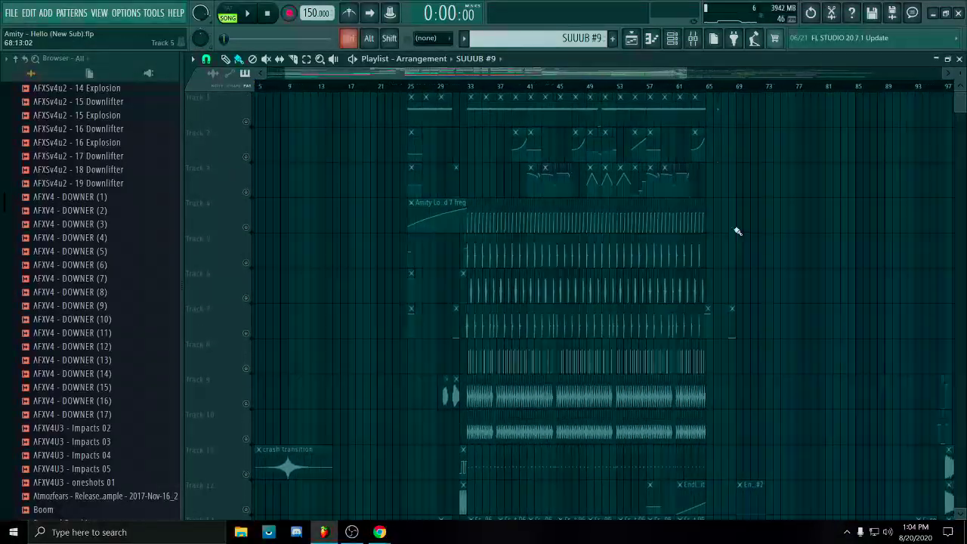
pyautogui.scroll(-20, 654, 288)
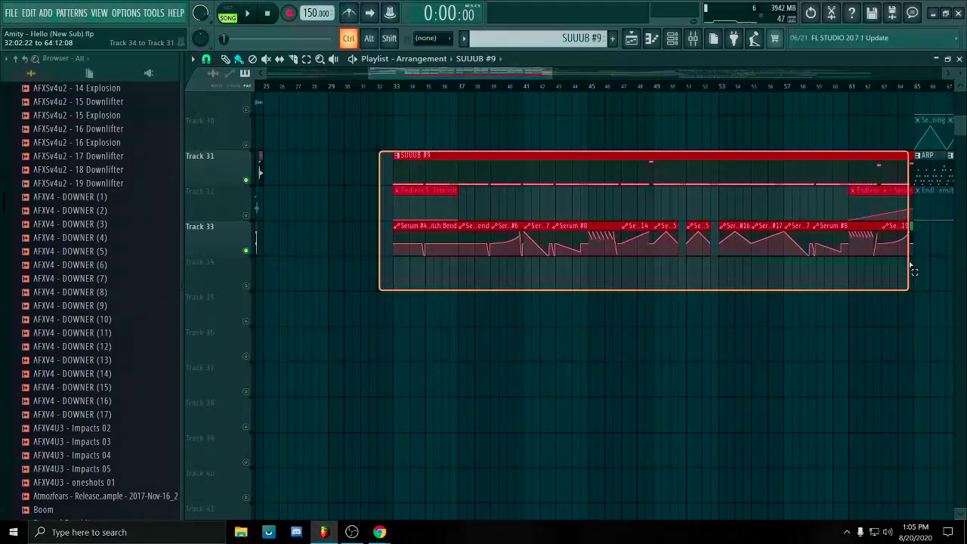
pyautogui.keyDown('ctrl'); pyautogui.scroll(4, 674, 327); pyautogui.keyUp('ctrl')
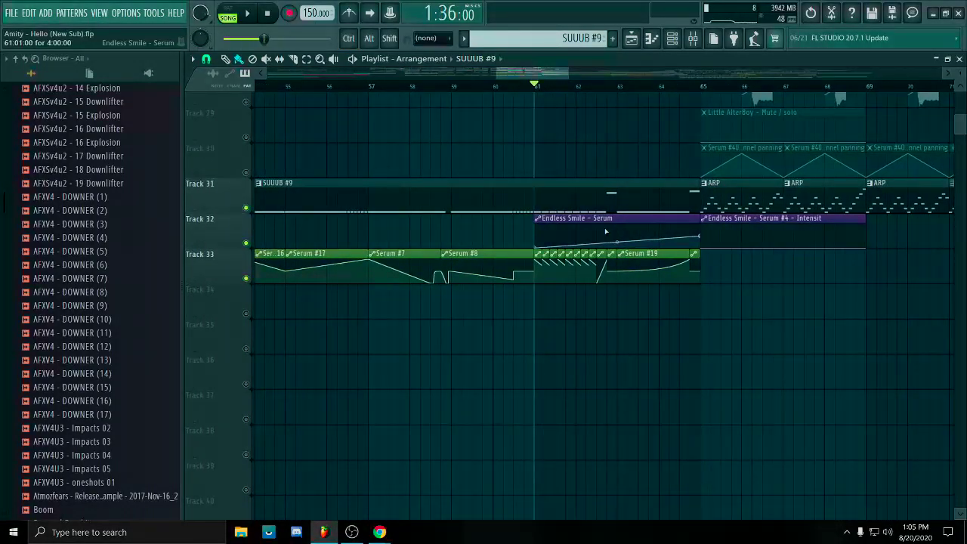
pyautogui.keyDown('ctrl'); pyautogui.scroll(-2, 608, 237); pyautogui.keyUp('ctrl')
pyautogui.press('space')
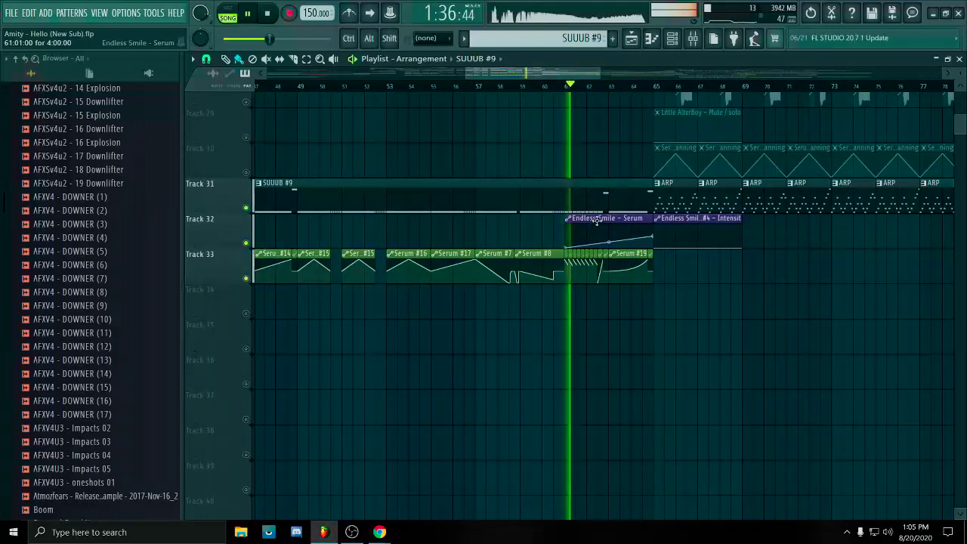
# Follow the sub's Endless Smile automation on Track 32 during playback up to bar 65, and stop.
pyautogui.keyDown('ctrl'); pyautogui.scroll(3, 703, 310); pyautogui.keyUp('ctrl')
pyautogui.scroll(1, 668, 352)
pyautogui.keyDown('ctrl'); pyautogui.scroll(-3, 670, 348); pyautogui.keyUp('ctrl')
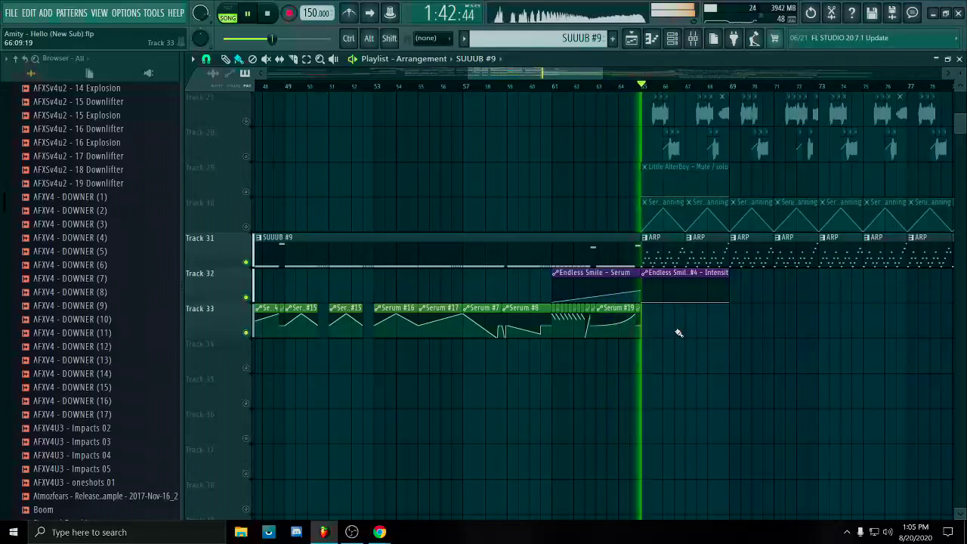
pyautogui.press('space')
# Unmute Track 25 and briefly play the Amity Sub pattern from bar 65.
pyautogui.moveTo(785, 318); pyautogui.dragTo(714, 491)
pyautogui.scroll(-3, 682, 421)
pyautogui.click(245, 227)
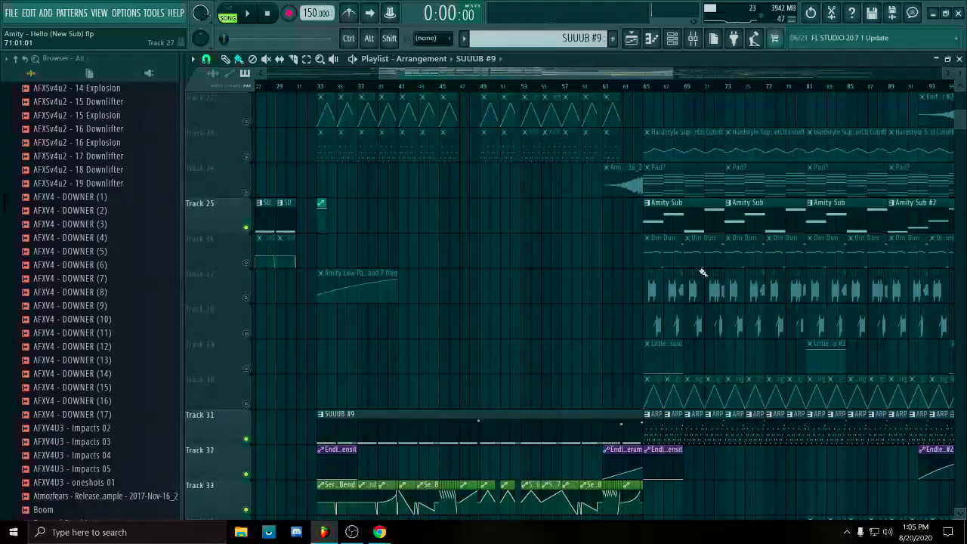
pyautogui.click(647, 85)
pyautogui.press('space')
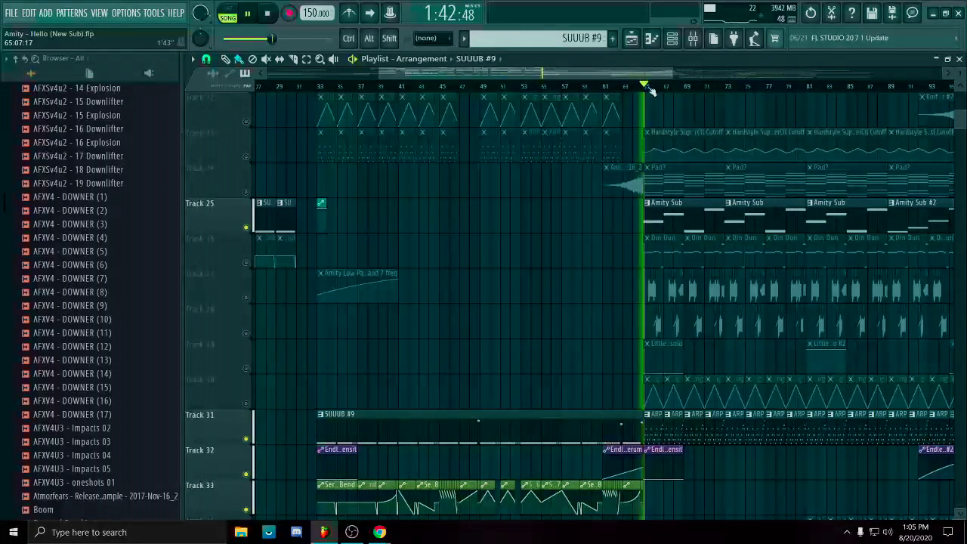
pyautogui.press('space')
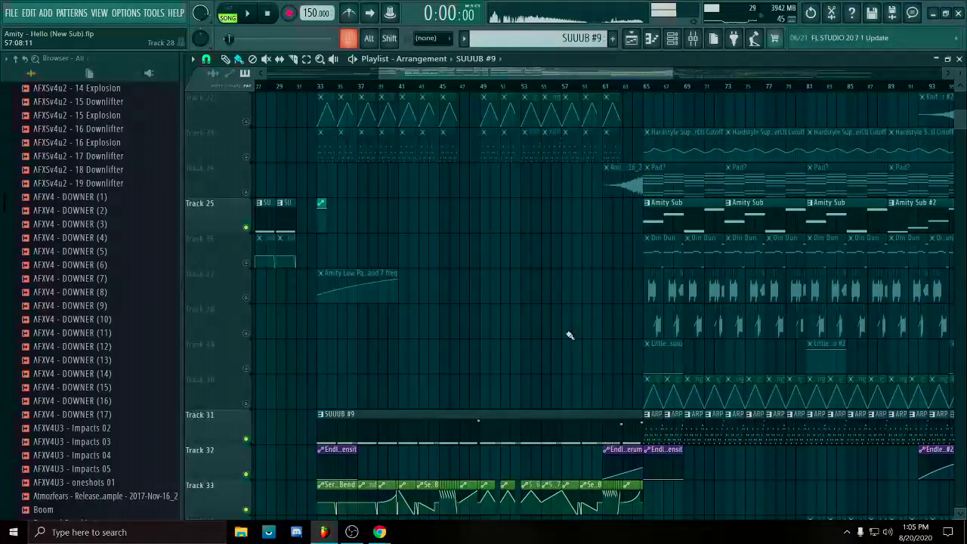
# Look over the SUUUB #9 pattern and its automation on Tracks 31 to 33 around bar 65, and open the Serum #4 channel.
pyautogui.scroll(-3, 548, 346)
pyautogui.moveTo(548, 346); pyautogui.dragTo(492, 328)
pyautogui.scroll(2, 563, 462)
pyautogui.moveTo(584, 461); pyautogui.dragTo(602, 456)
pyautogui.scroll(-2, 602, 456)
pyautogui.scroll(5, 654, 469)
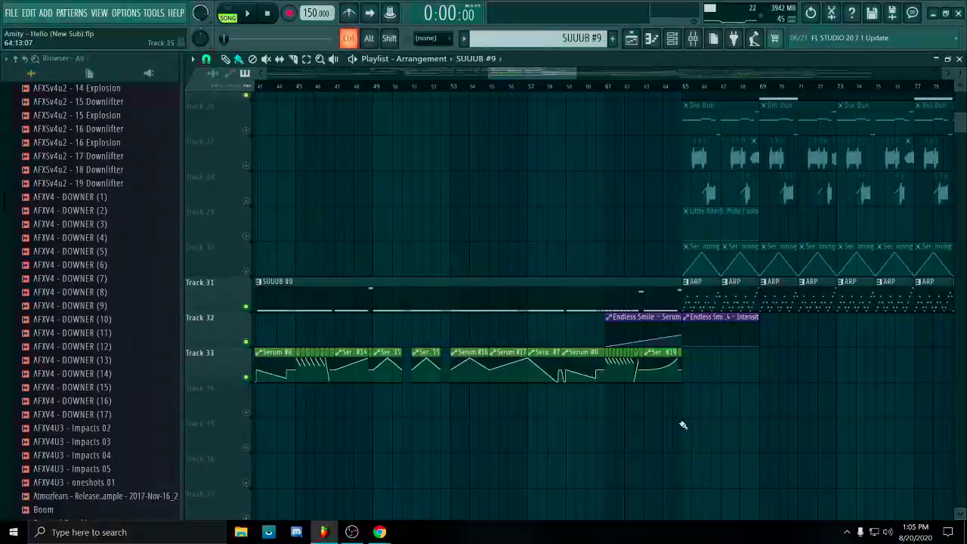
pyautogui.scroll(1, 678, 337)
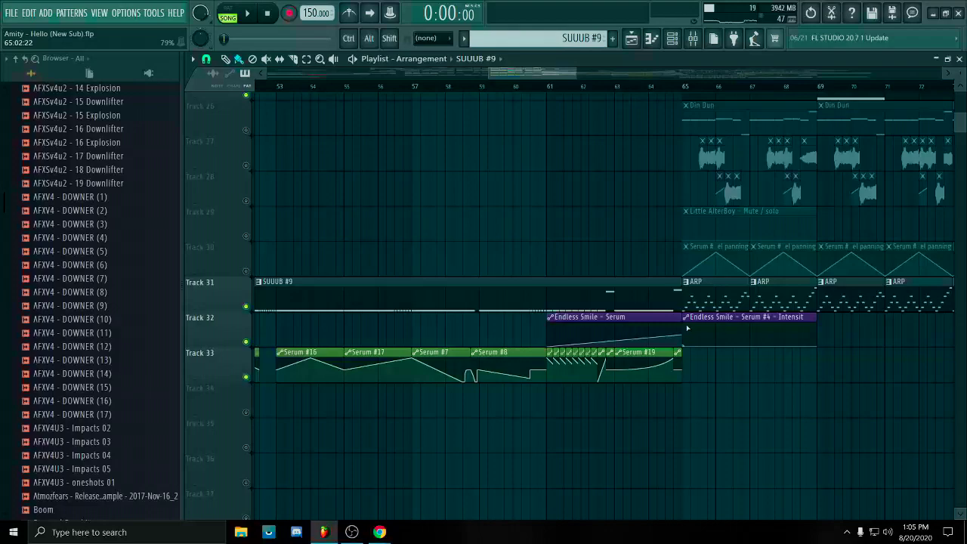
pyautogui.moveTo(742, 244); pyautogui.dragTo(674, 443)
pyautogui.scroll(-4, 665, 438)
pyautogui.moveTo(637, 127); pyautogui.dragTo(739, 156)
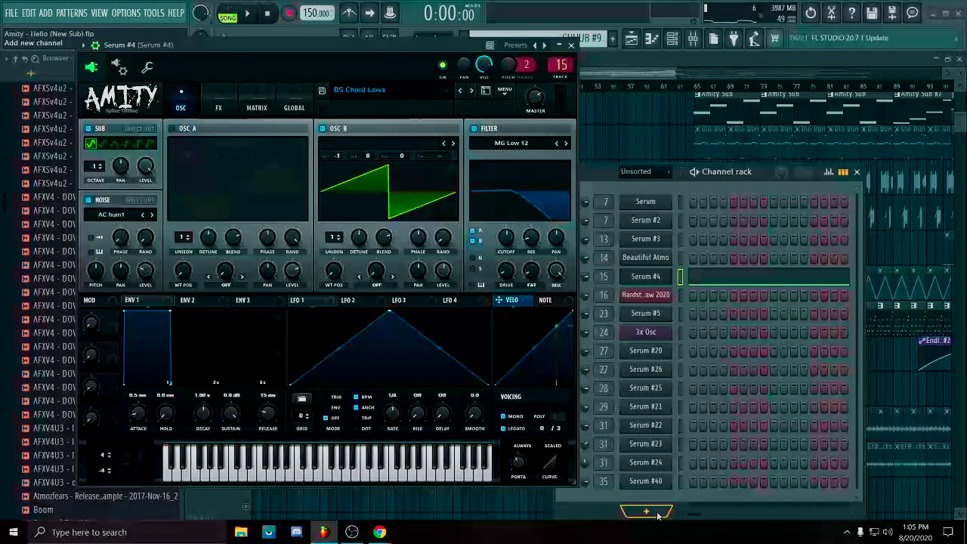
# Examine the BS Chord Lows oscillator settings in Serum #4, switching Osc A on and back off.
pyautogui.moveTo(478, 47); pyautogui.dragTo(736, 34)
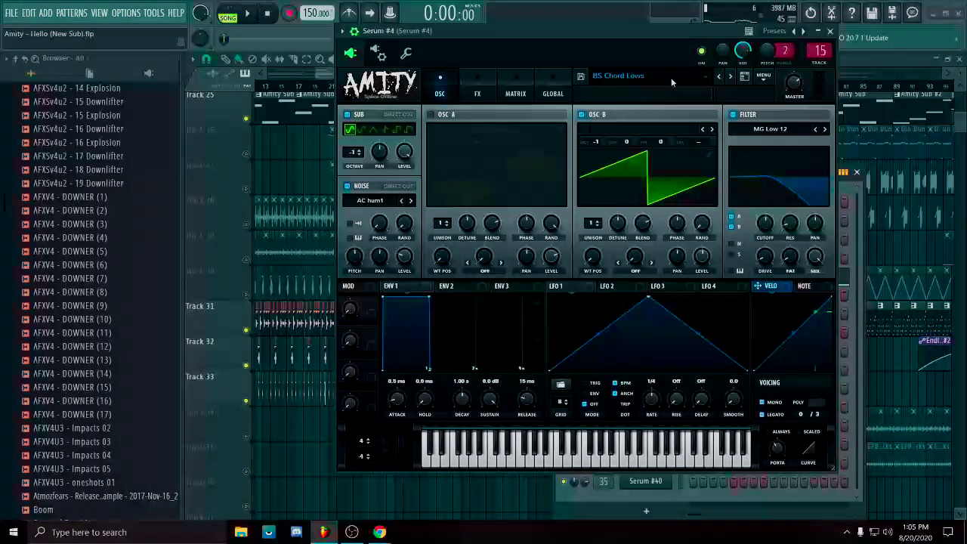
pyautogui.click(487, 85)
pyautogui.click(452, 84)
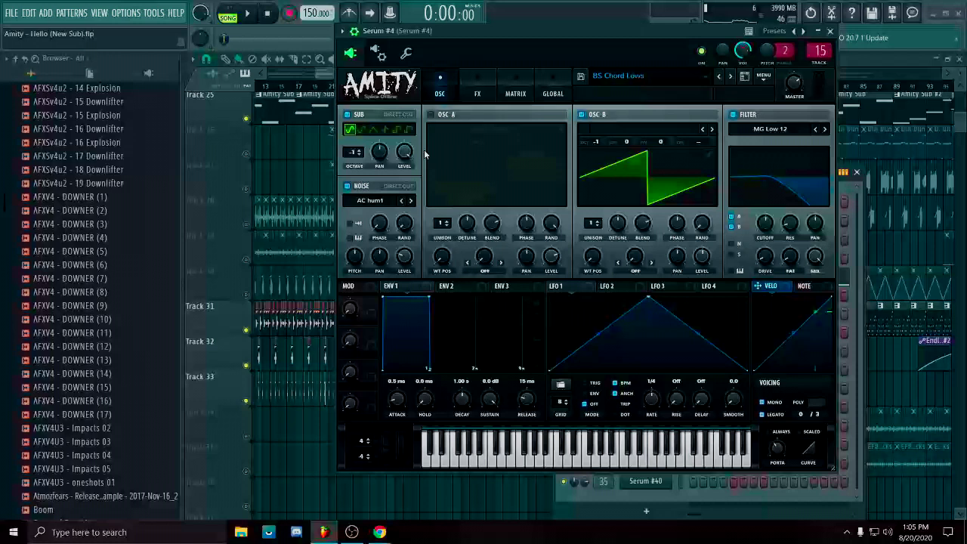
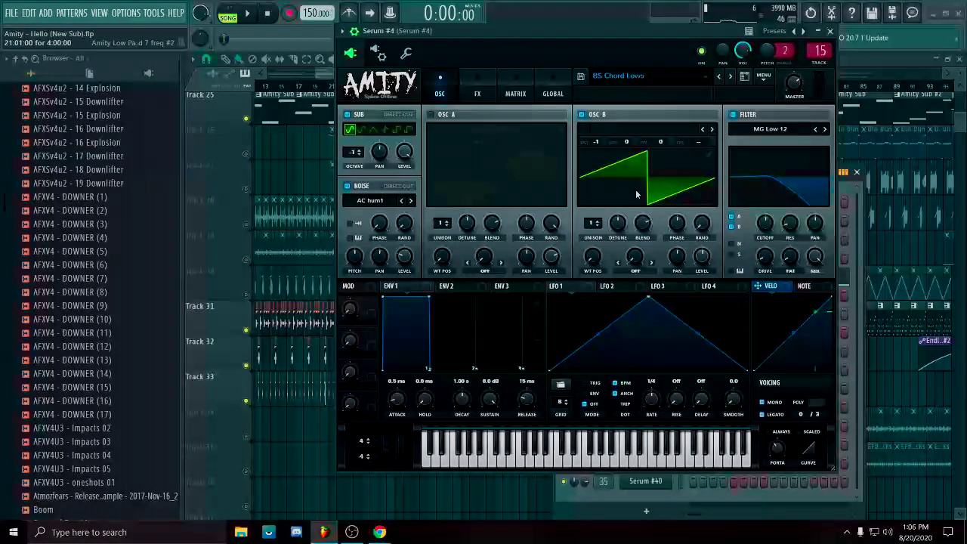
pyautogui.click(431, 114)
pyautogui.click(431, 115)
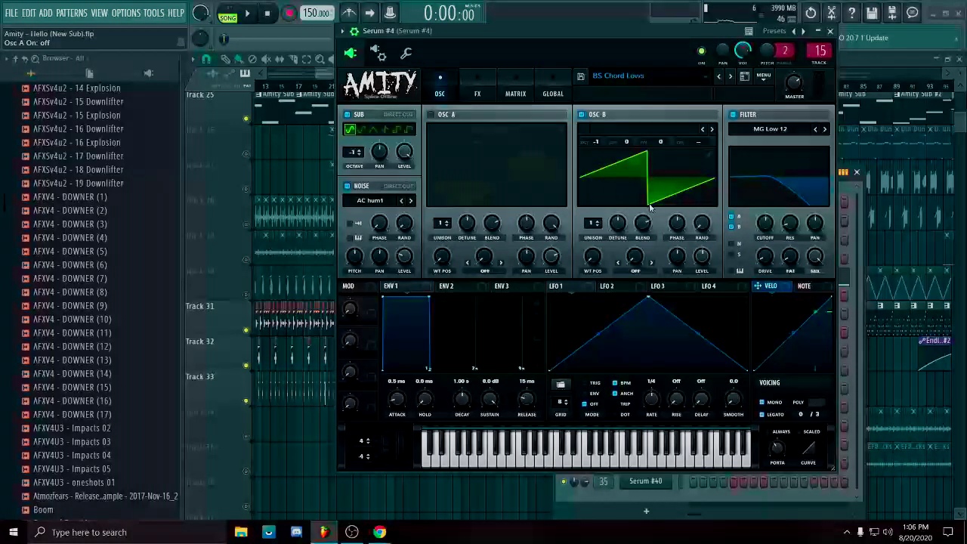
pyautogui.moveTo(697, 36); pyautogui.dragTo(709, 33)
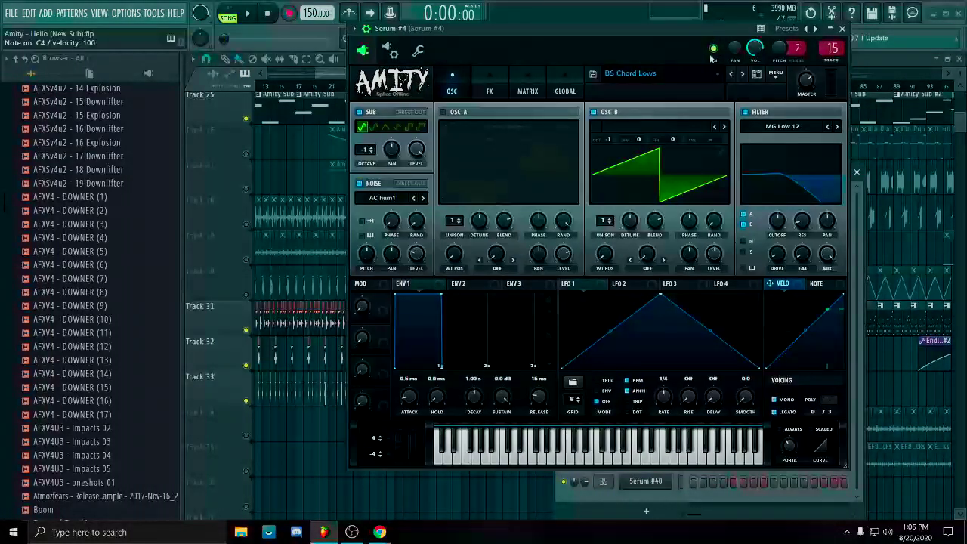
# Turn off Osc B in Serum #4 to hear the patch without it, and turn it back on for comparison.
pyautogui.click(594, 112)
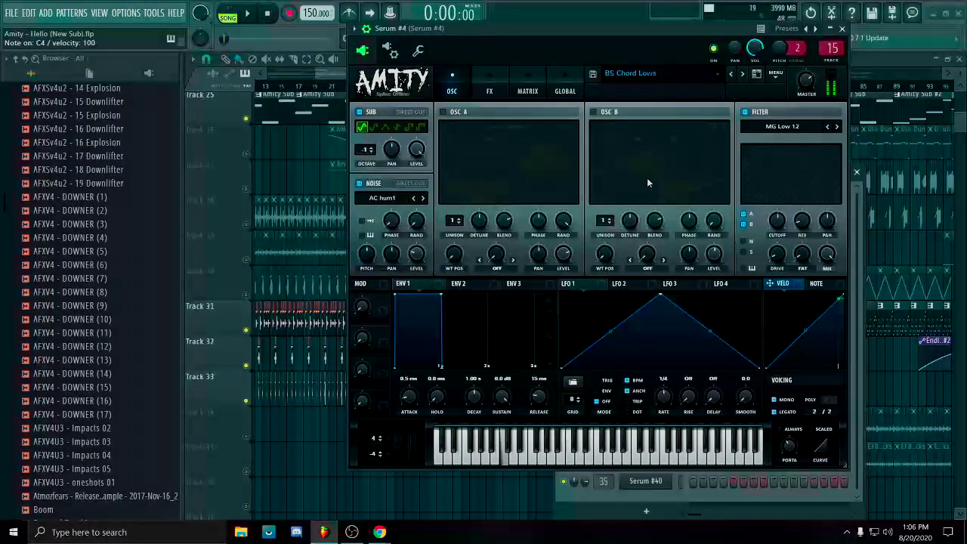
pyautogui.moveTo(580, 32); pyautogui.dragTo(570, 50)
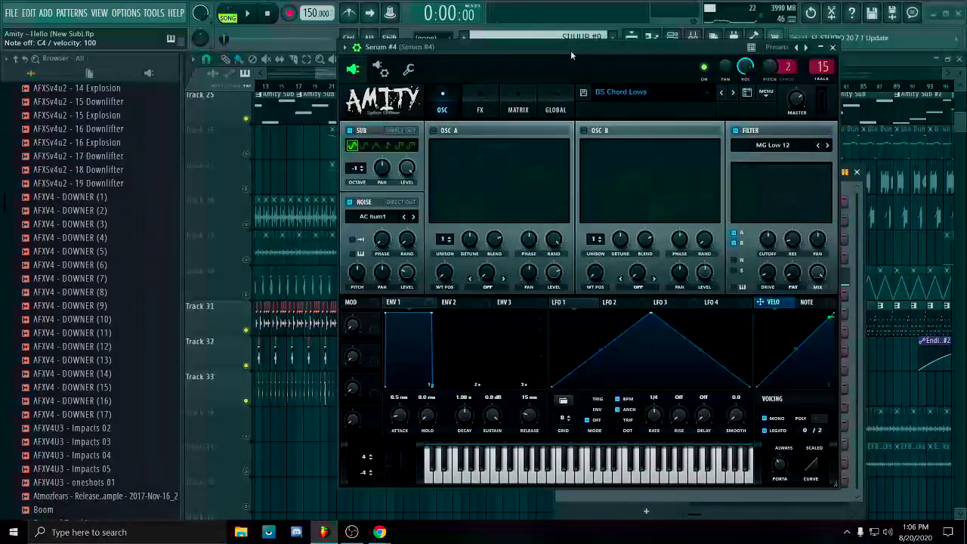
pyautogui.click(585, 131)
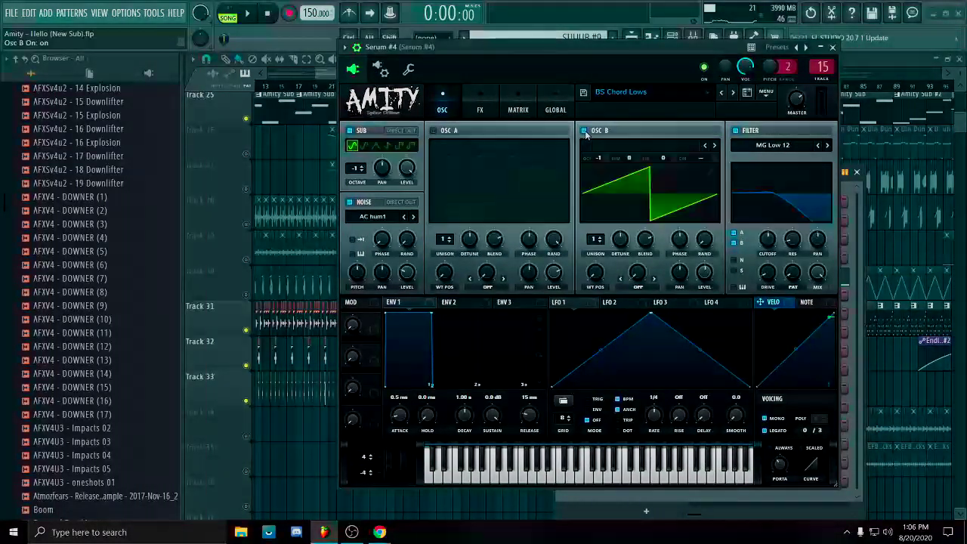
pyautogui.press('z')
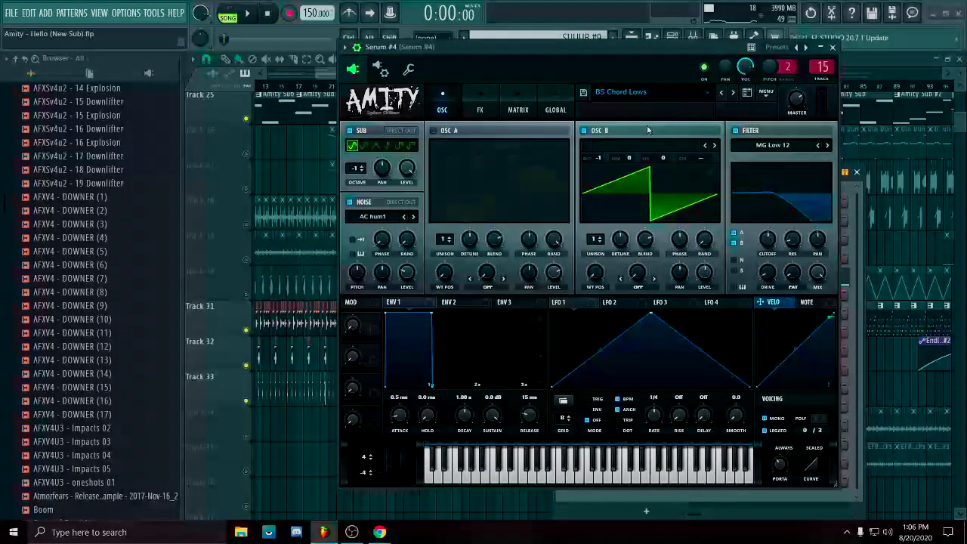
# Check the Tube distortion among Serum #4's effects and return to the oscillator view.
pyautogui.moveTo(735, 46); pyautogui.dragTo(690, 49)
pyautogui.click(434, 106)
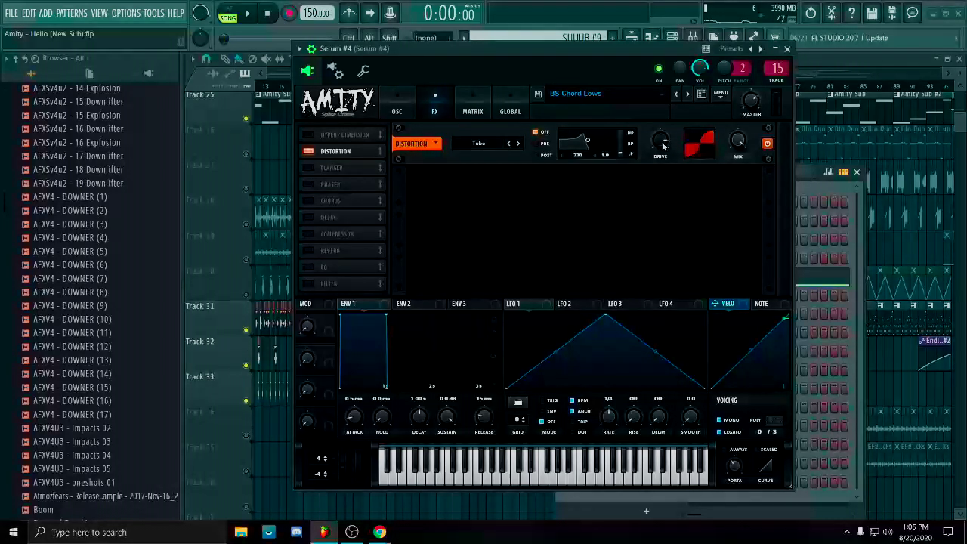
pyautogui.click(401, 106)
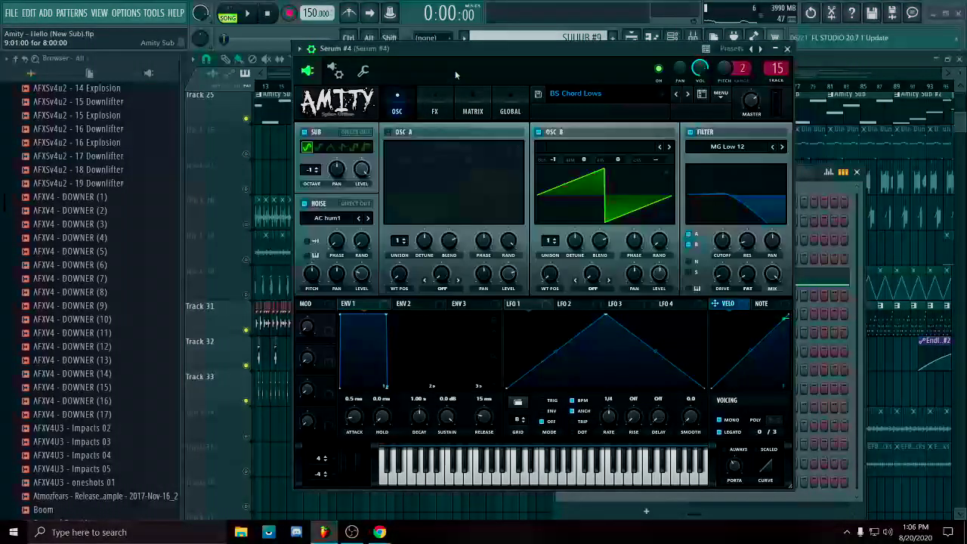
pyautogui.moveTo(448, 48); pyautogui.dragTo(511, 34)
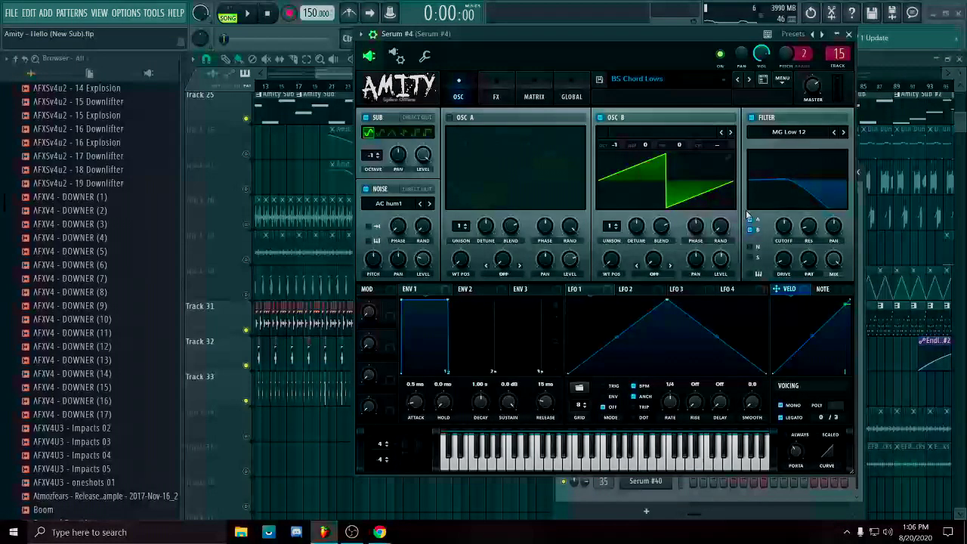
# Bypass the MG Low 12 filter for a listening comparison, re-enable it and close Serum #4.
pyautogui.click(752, 118)
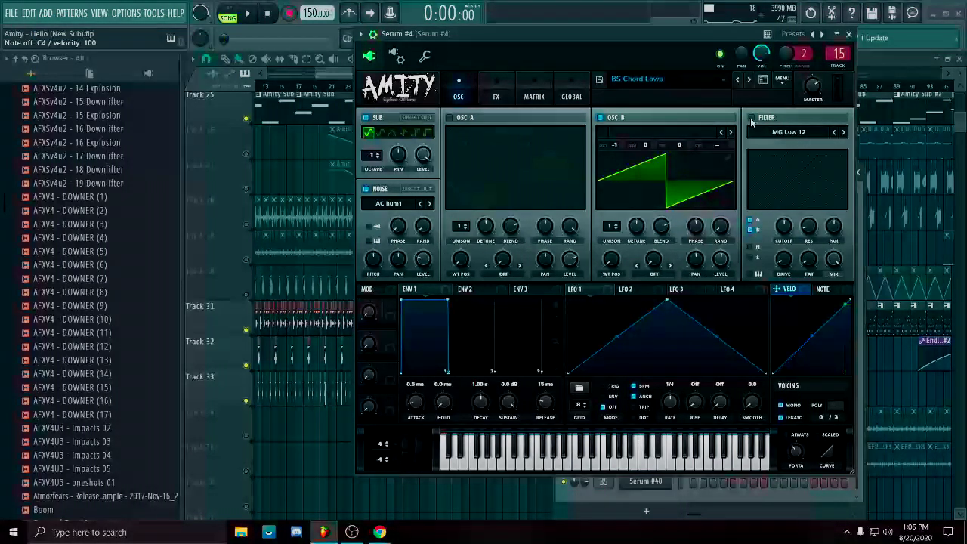
pyautogui.click(751, 118)
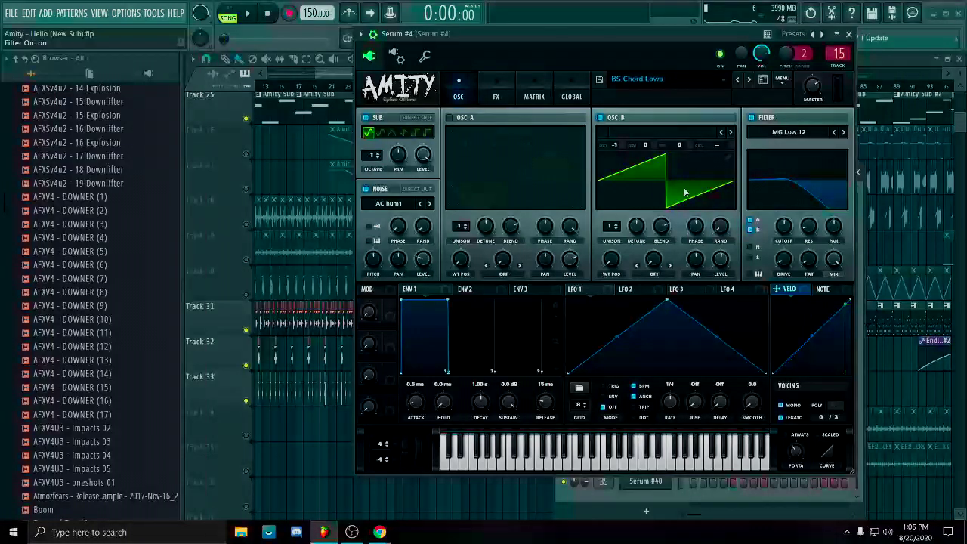
pyautogui.click(849, 35)
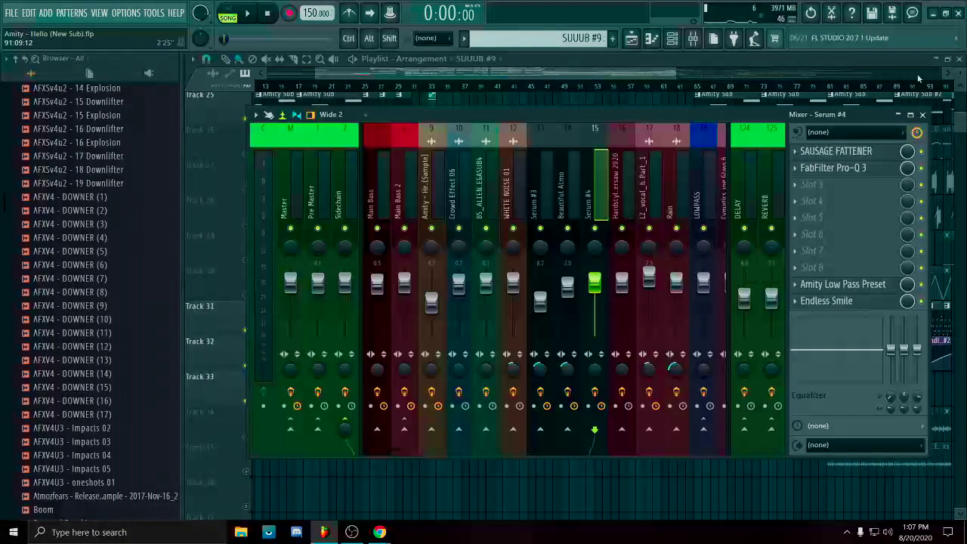
# Inspect Sausage Fattener and FabFilter Pro-Q 3 on the Serum #4 mixer track, playing C4 to view its spectrum in the EQ.
pyautogui.click(876, 151)
pyautogui.moveTo(773, 167); pyautogui.dragTo(723, 147)
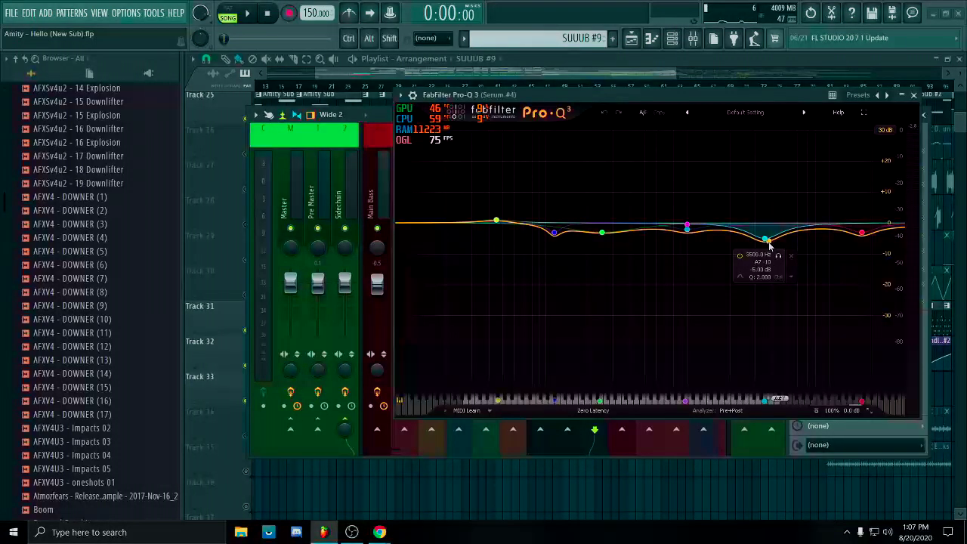
pyautogui.moveTo(765, 96); pyautogui.dragTo(735, 100)
pyautogui.click(563, 236)
pyautogui.press('z')
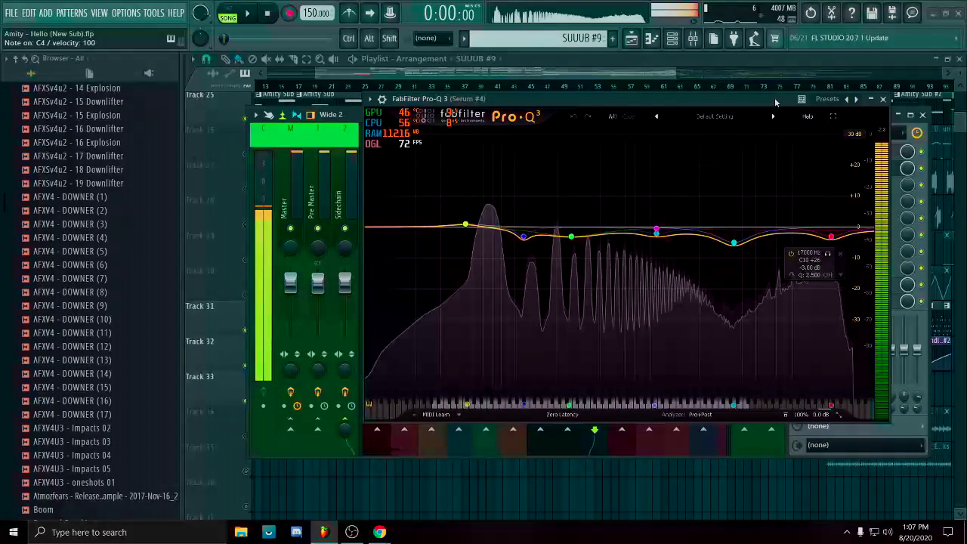
pyautogui.moveTo(776, 101); pyautogui.dragTo(770, 98)
# Play C4 repeatedly while examining the Pro-Q 3 bands at 250 Hz and 1000 Hz.
pyautogui.moveTo(523, 244)
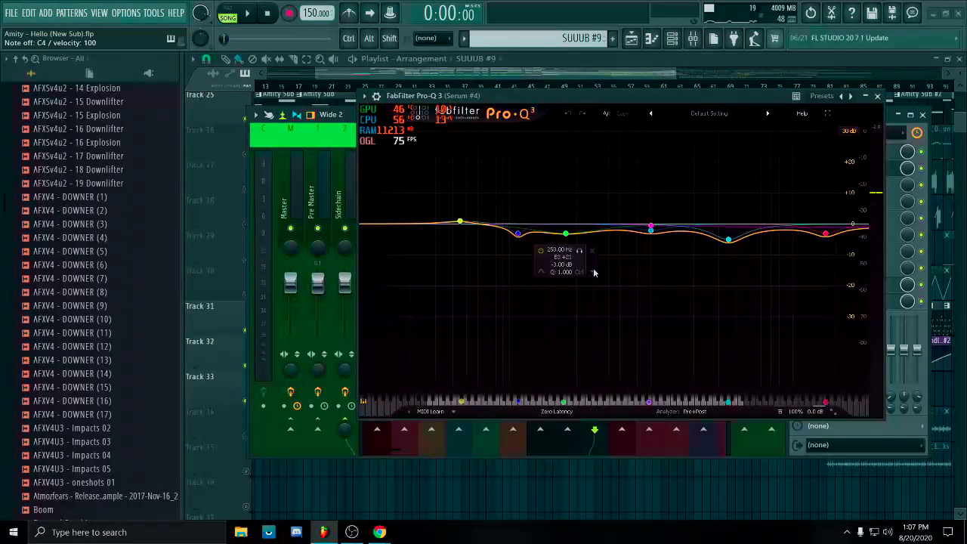
pyautogui.press('z')
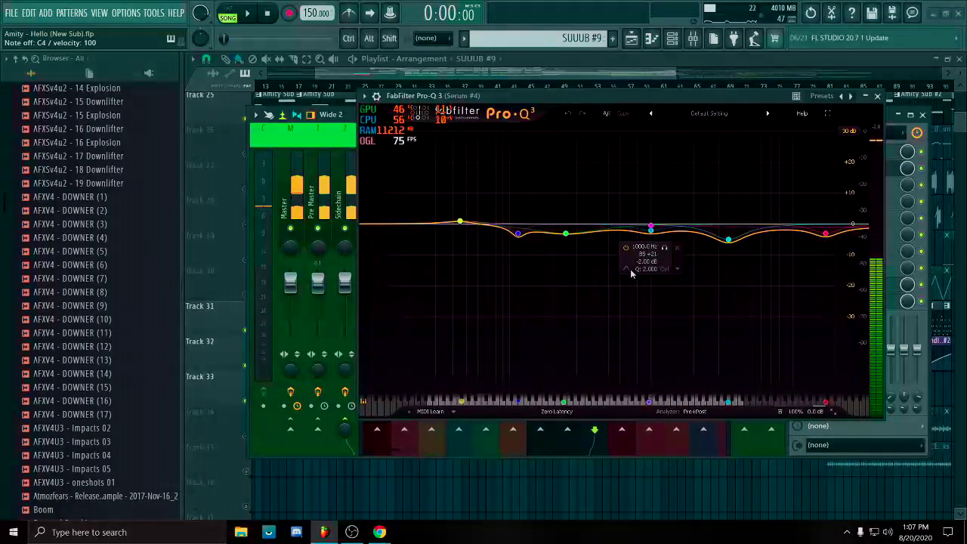
pyautogui.press('z')
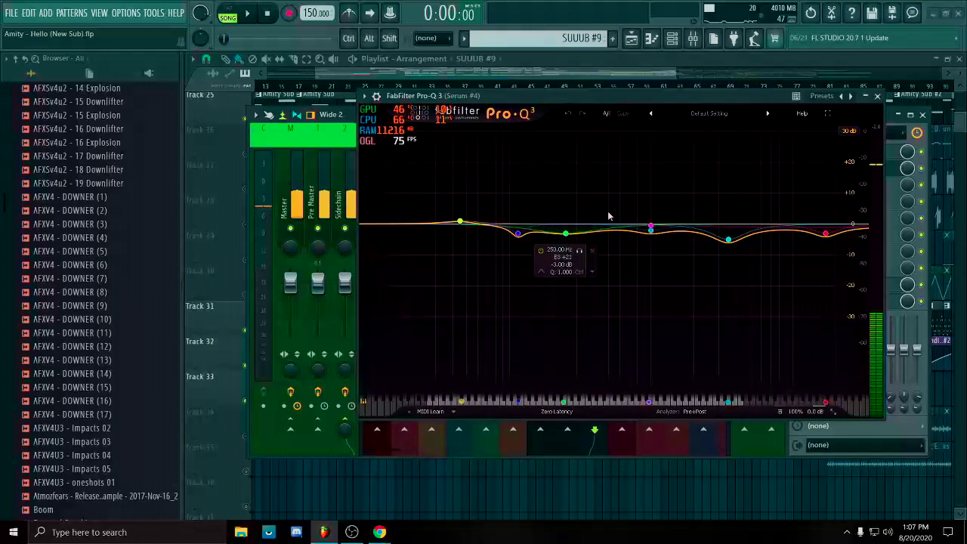
pyautogui.press('z')
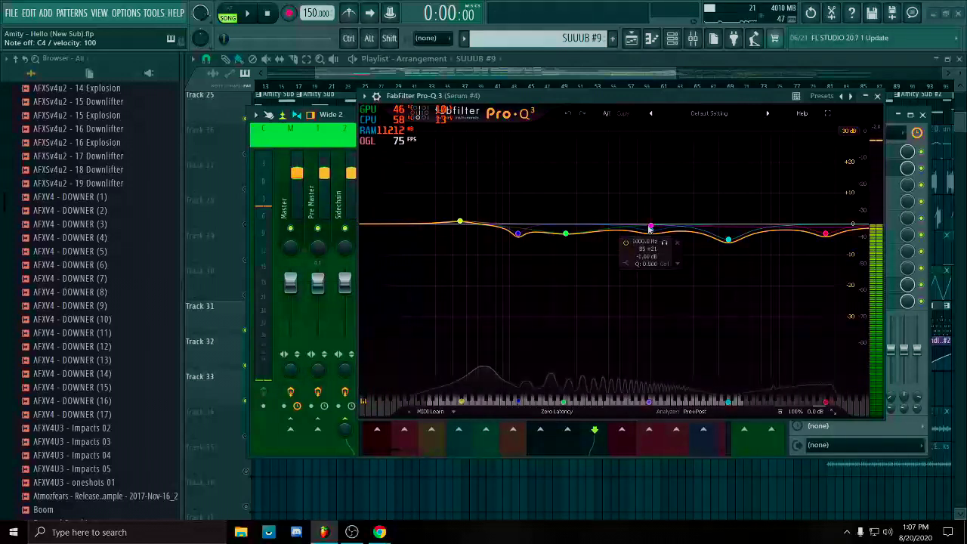
# Solo the 3500 Hz band in Pro-Q 3 while playing C4, disable the solo and replay the note.
pyautogui.moveTo(773, 96); pyautogui.dragTo(716, 63)
pyautogui.press('z')
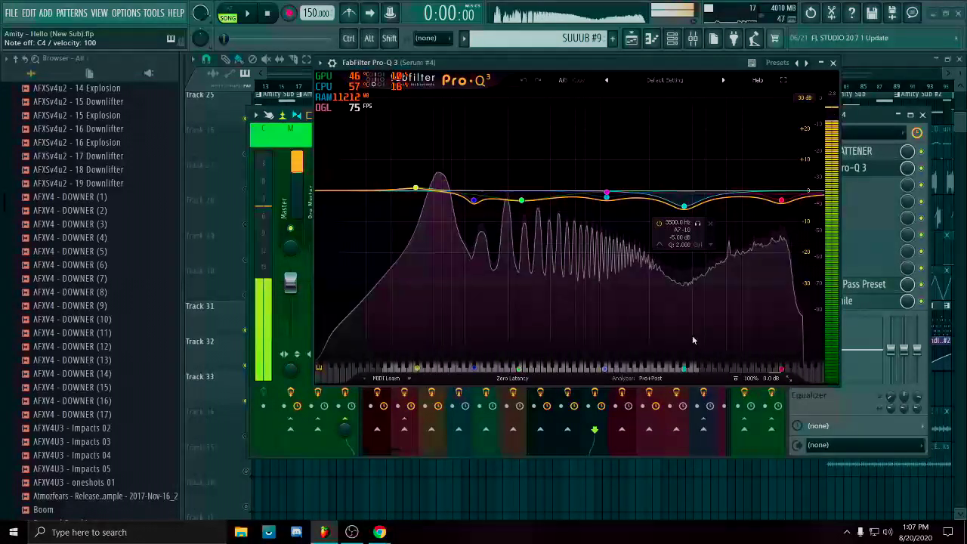
pyautogui.click(698, 224)
pyautogui.click(698, 224)
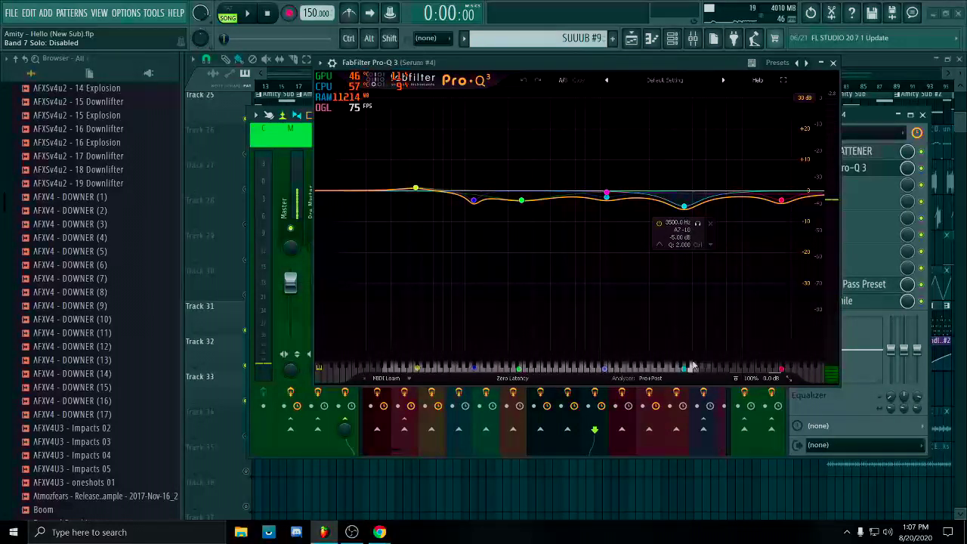
pyautogui.press('z')
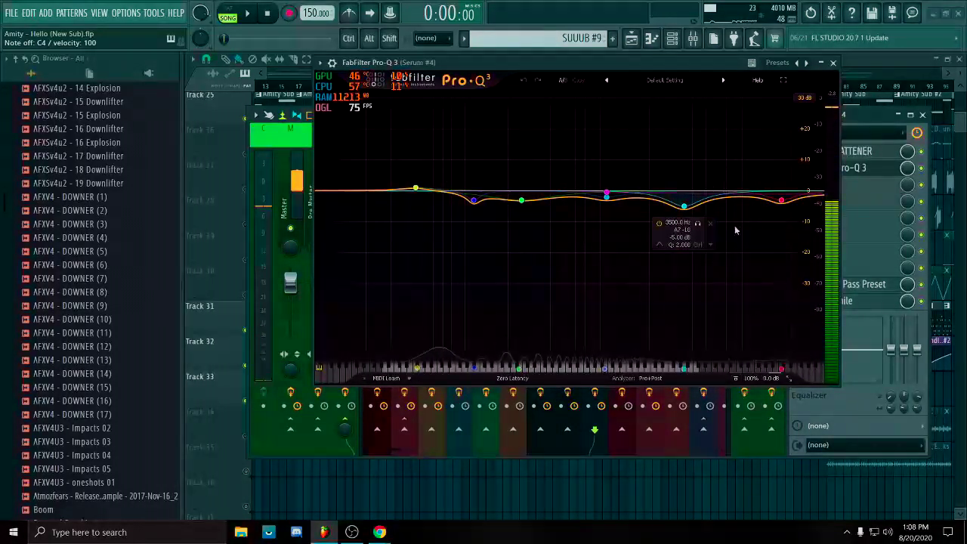
# Solo the 17000 Hz band in Pro-Q 3 to hear it, disable the solo and save the project.
pyautogui.moveTo(786, 202)
pyautogui.click(778, 219)
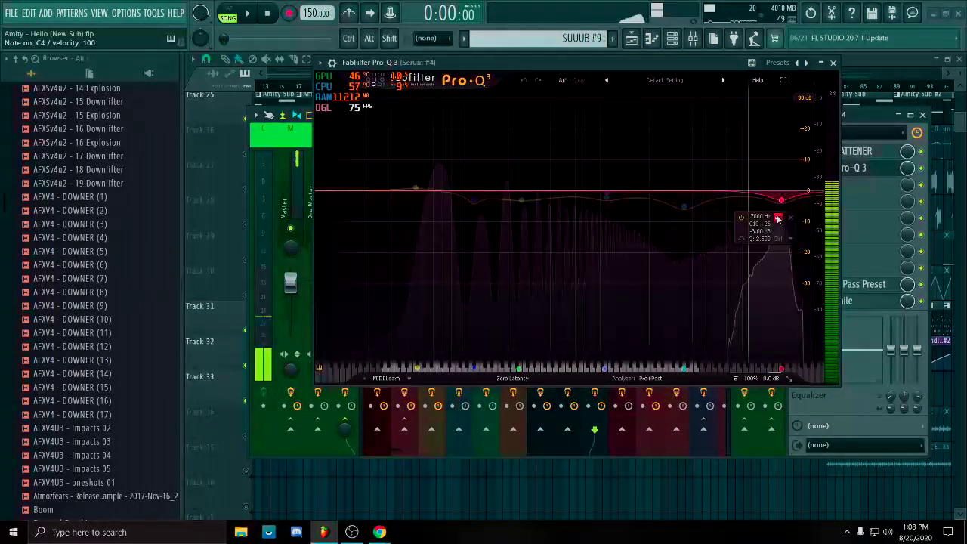
pyautogui.click(778, 218)
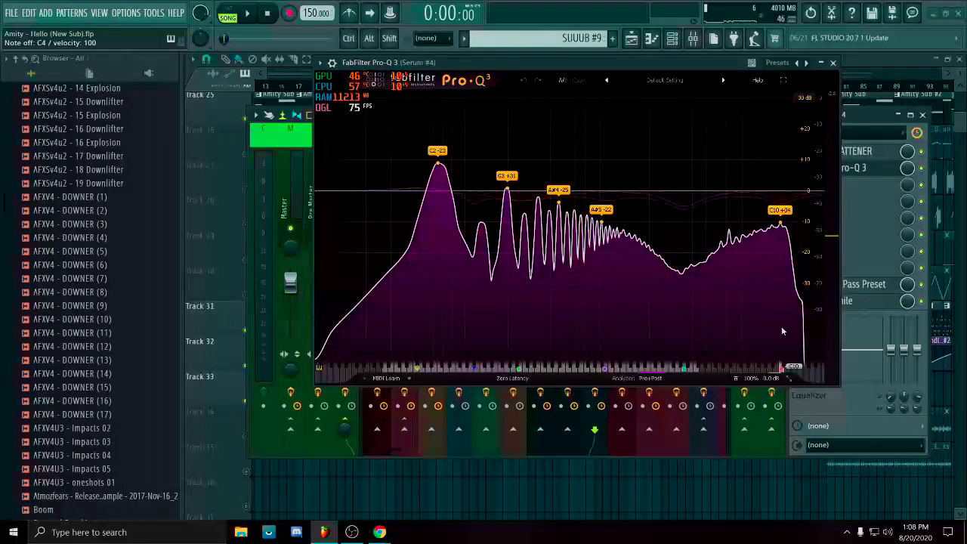
pyautogui.hotkey('ctrl', 's')
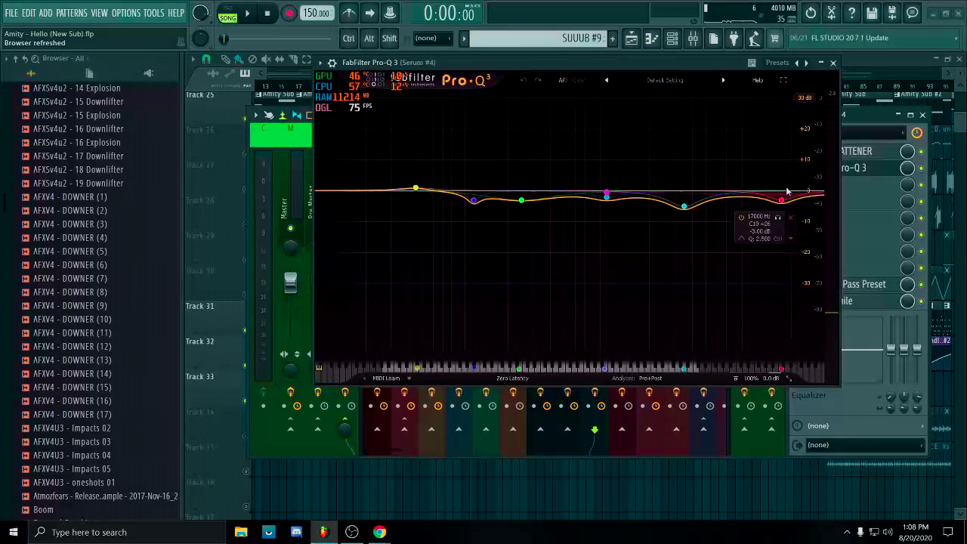
pyautogui.moveTo(726, 63); pyautogui.dragTo(710, 88)
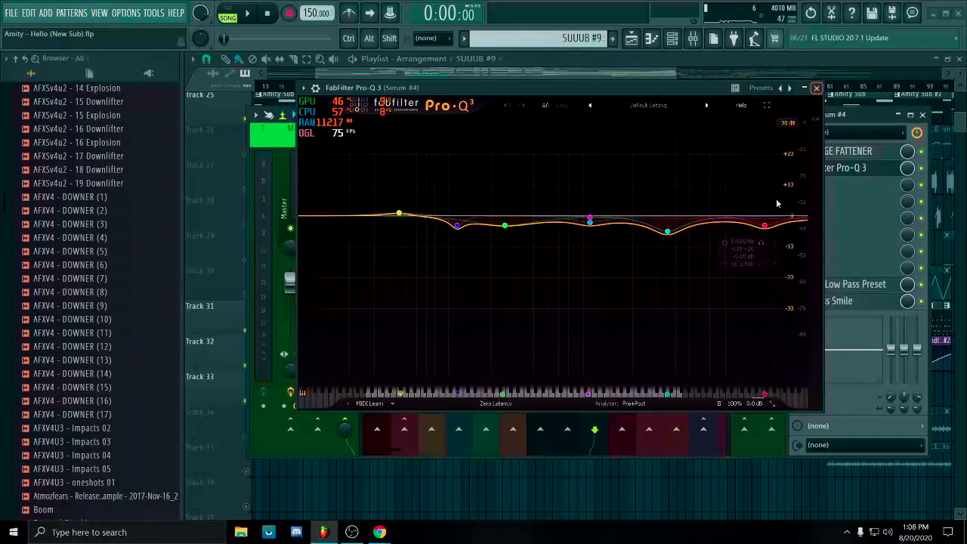
# Close the sub's Pro-Q 3 and the mixer, then select the drop's time range from bar 33 to bar 65 in the playlist.
pyautogui.click(817, 87)
pyautogui.click(922, 115)
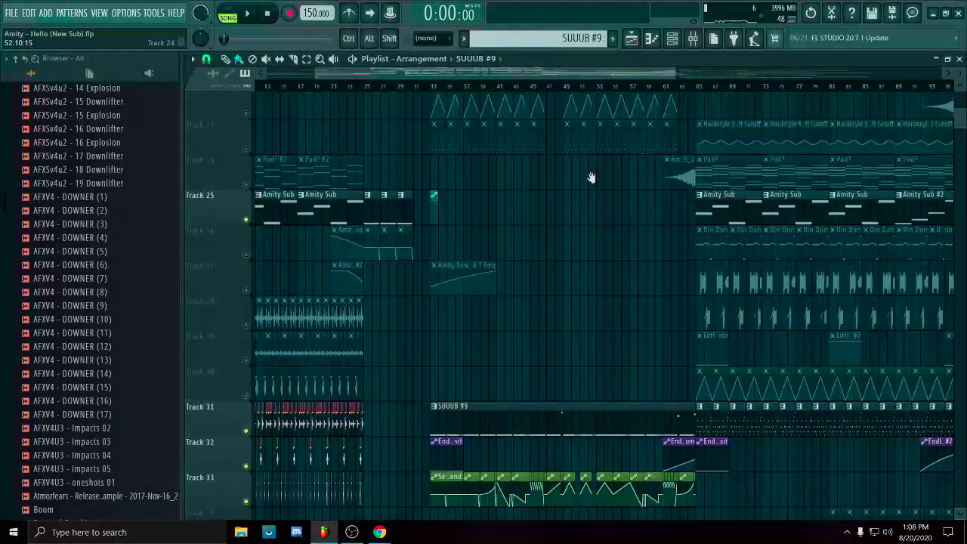
pyautogui.moveTo(592, 177); pyautogui.dragTo(522, 425)
pyautogui.moveTo(487, 105); pyautogui.dragTo(468, 408)
pyautogui.scroll(-2, 453, 227)
pyautogui.moveTo(422, 87); pyautogui.dragTo(587, 98)
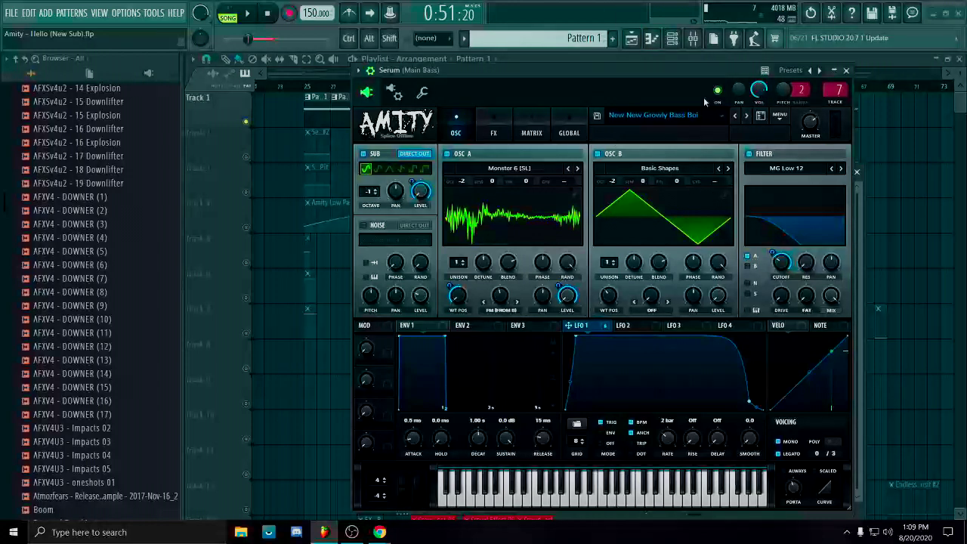
# Examine the oscillator and effects pages of the Main Bass Serum patch.
pyautogui.click(502, 127)
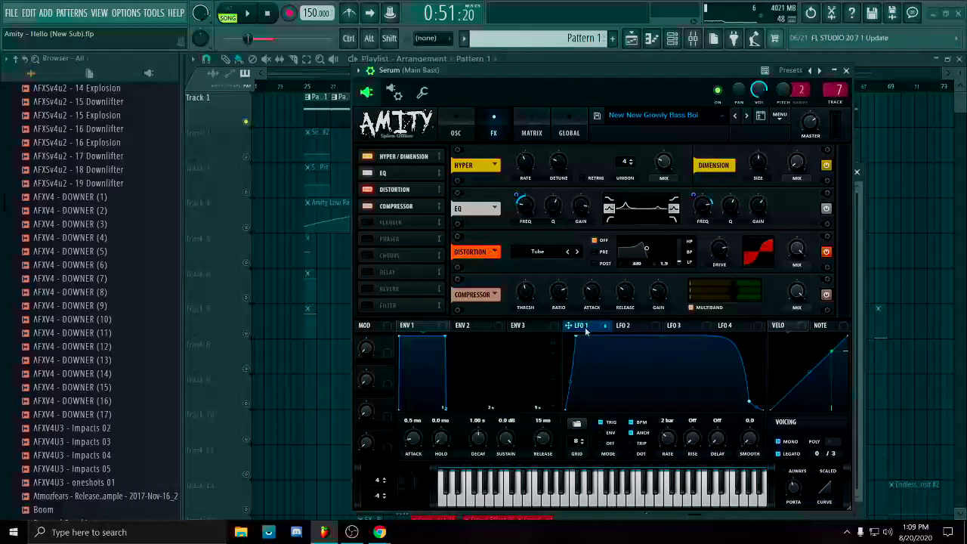
pyautogui.click(455, 130)
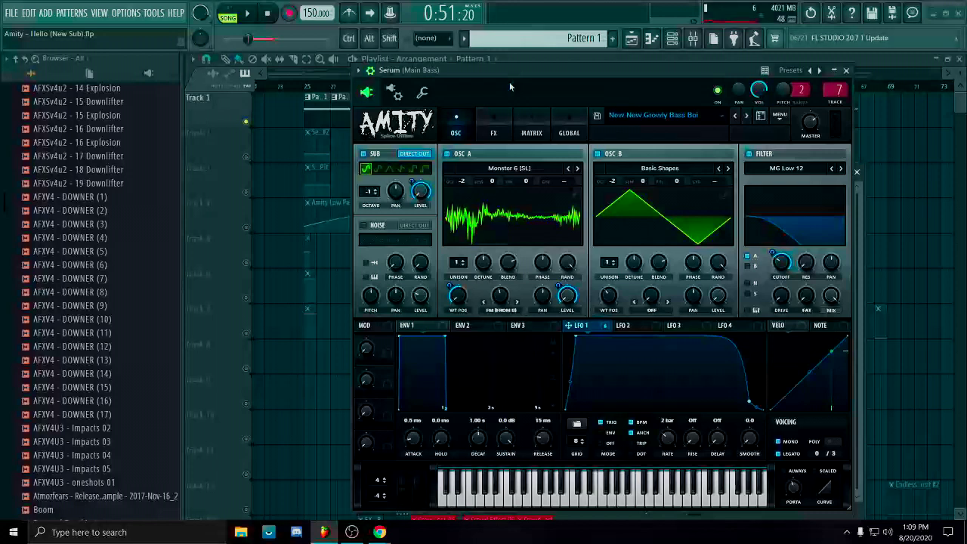
pyautogui.click(493, 134)
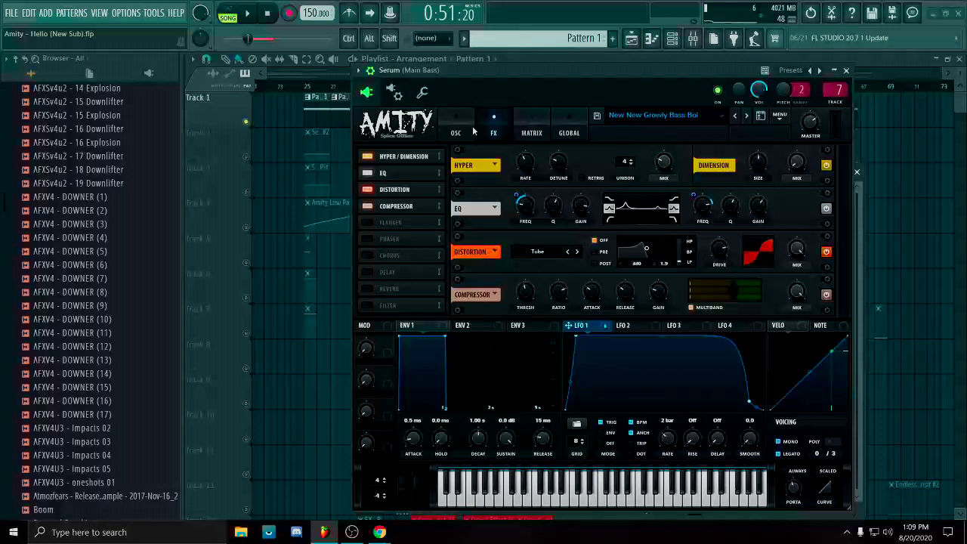
pyautogui.click(457, 132)
# Show the Main Bass mixer track and play the drop with the effects on Main Bass and Main Bass 2 bypassed.
pyautogui.doubleClick(835, 90)
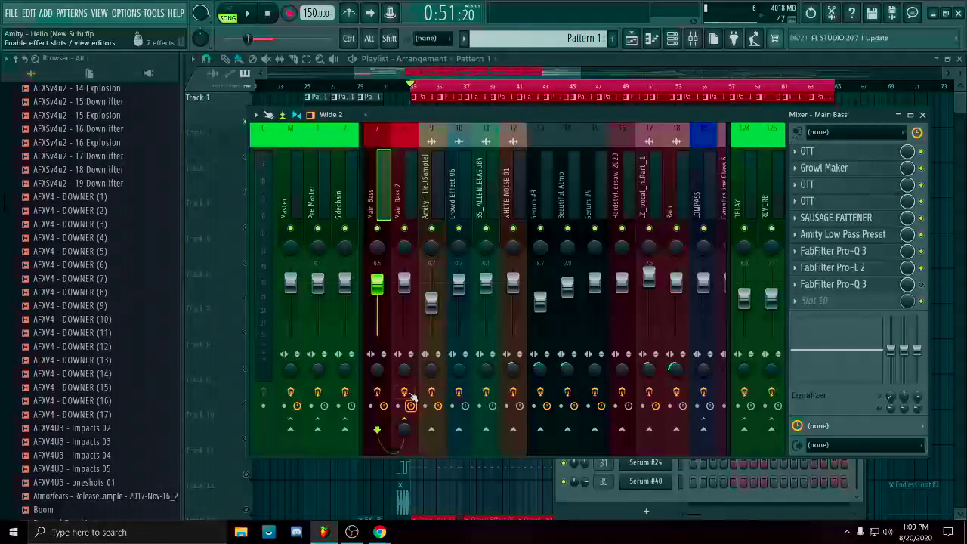
pyautogui.press('space')
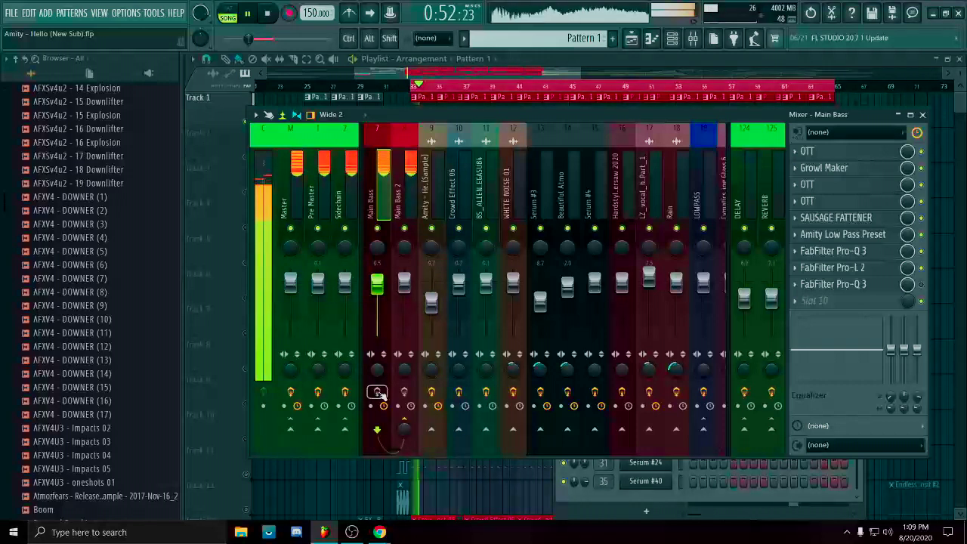
pyautogui.press('space')
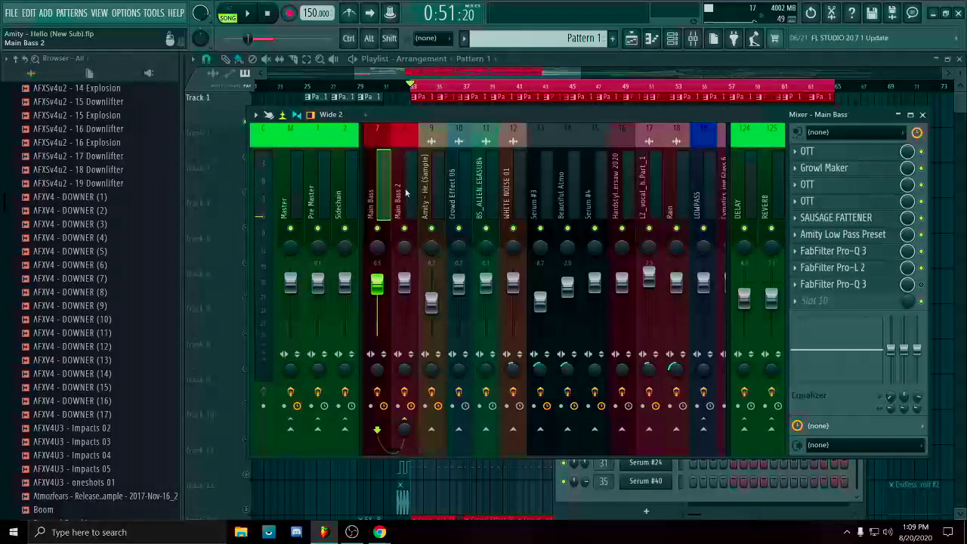
# Inspect the settings of the OTT compressors in the Main Bass effect chain.
pyautogui.click(876, 155)
pyautogui.click(876, 155)
pyautogui.click(873, 187)
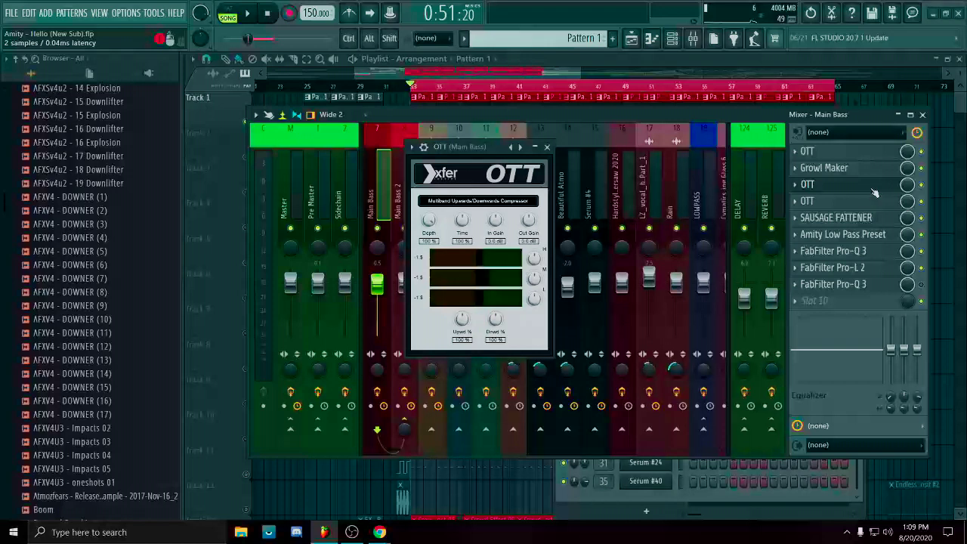
pyautogui.click(869, 198)
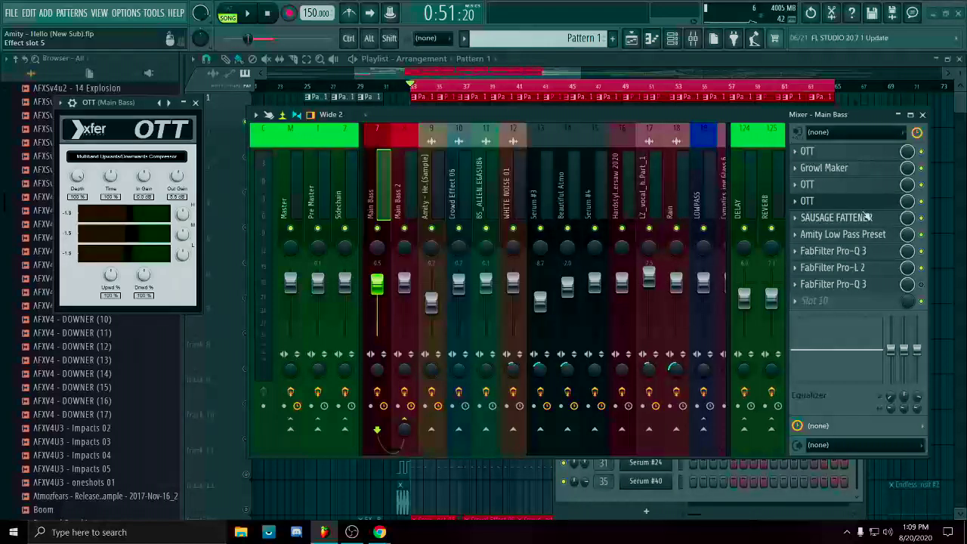
pyautogui.click(861, 201)
# Inspect the Growl Maker vocoder and Sausage Fattener settings on the Main Bass mixer track.
pyautogui.click(827, 168)
pyautogui.moveTo(559, 58); pyautogui.dragTo(764, 70)
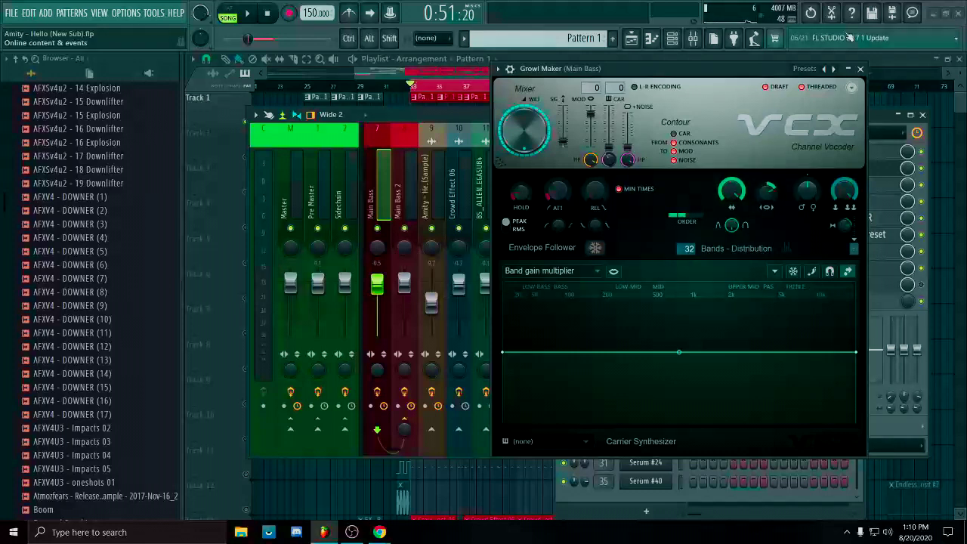
pyautogui.moveTo(770, 70); pyautogui.dragTo(665, 80)
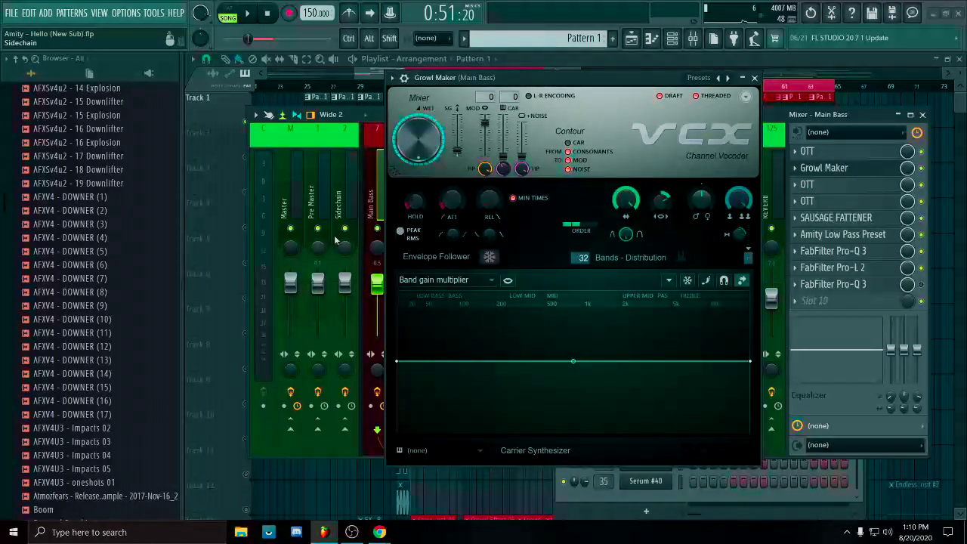
pyautogui.click(852, 219)
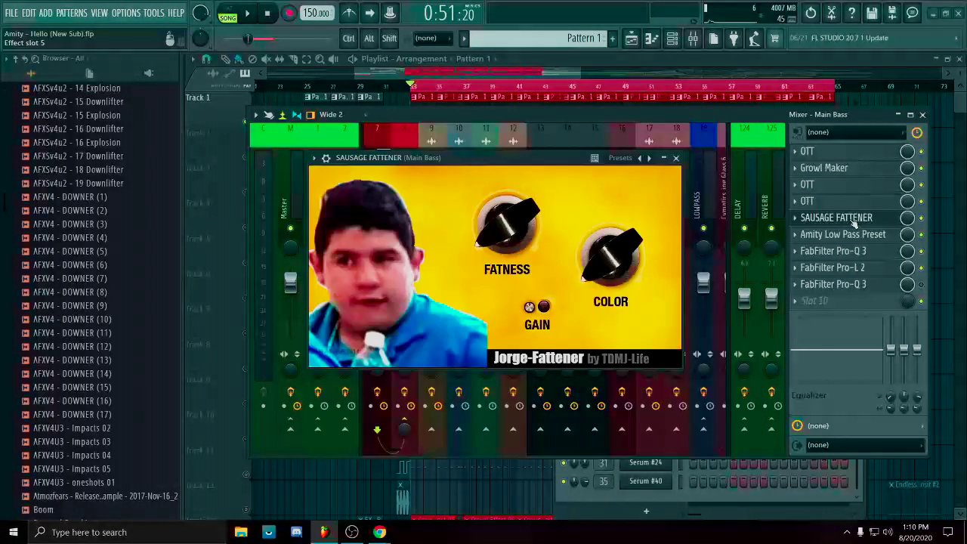
pyautogui.moveTo(566, 159); pyautogui.dragTo(615, 138)
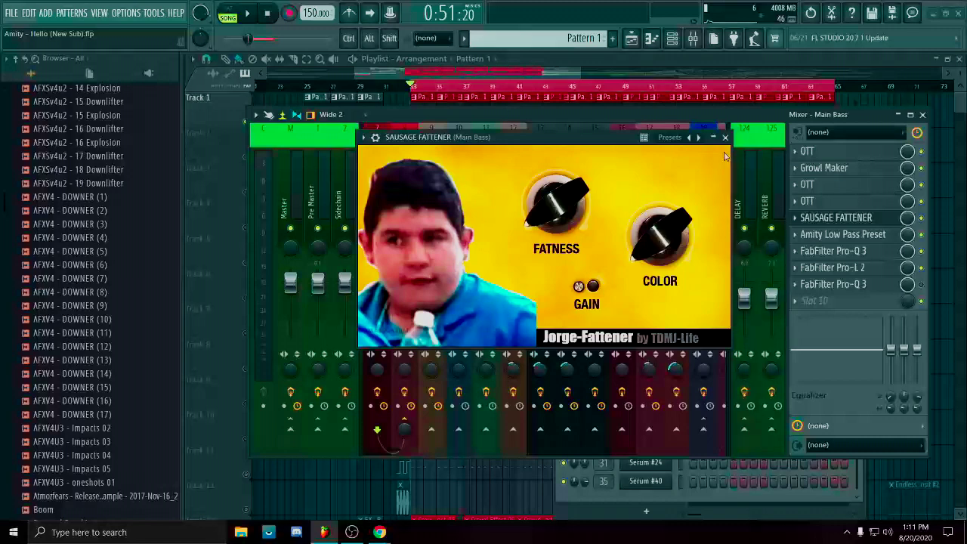
pyautogui.click(725, 138)
# Examine the Amity Low Pass Preset EQ on Main Bass, including the automation options of its band 7 low-pass frequency.
pyautogui.click(842, 234)
pyautogui.moveTo(445, 143); pyautogui.dragTo(769, 147)
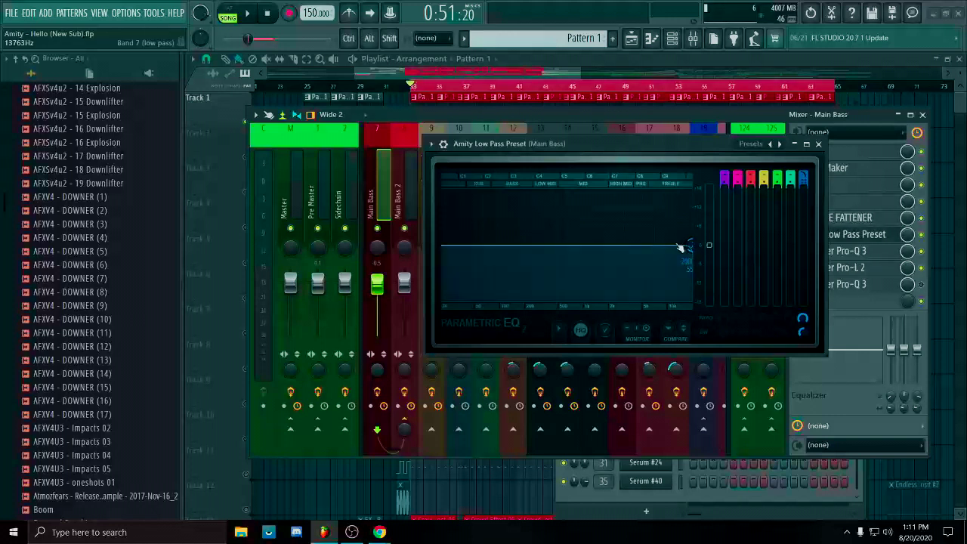
pyautogui.moveTo(689, 245)
pyautogui.mouseDown()
pyautogui.moveTo(450, 245)
pyautogui.moveTo(690, 245)
pyautogui.mouseUp()
pyautogui.rightClick(802, 318)
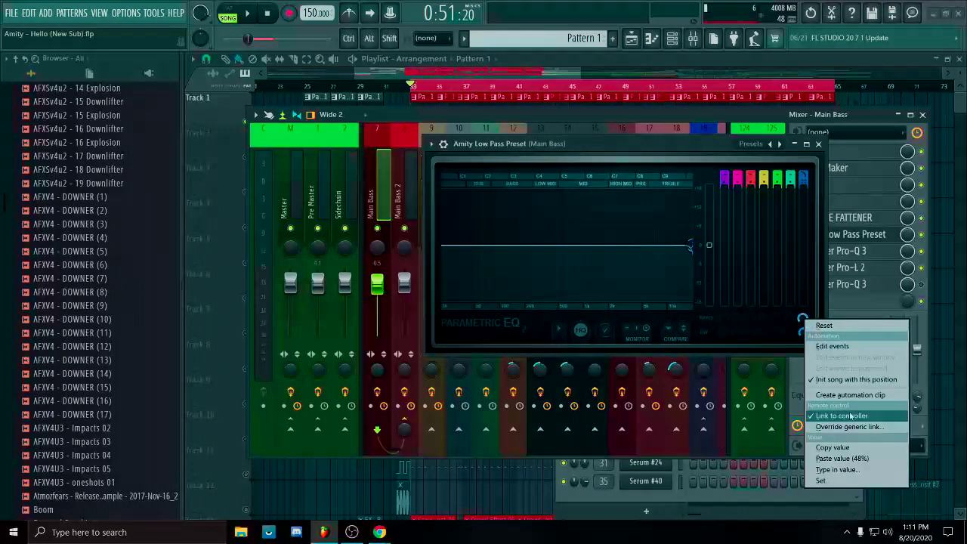
pyautogui.moveTo(689, 144)
pyautogui.mouseDown()
pyautogui.moveTo(740, 141)
pyautogui.moveTo(687, 145)
pyautogui.mouseUp()
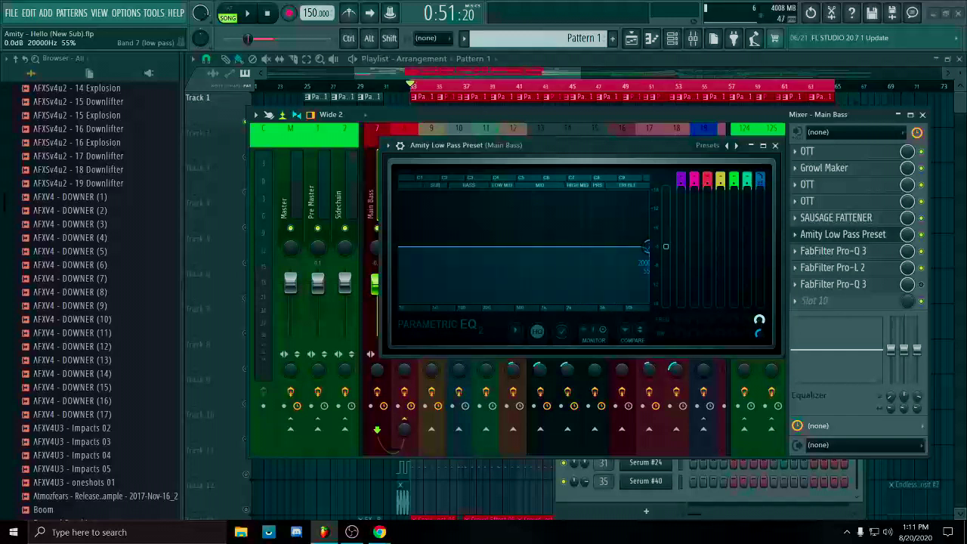
pyautogui.click(775, 146)
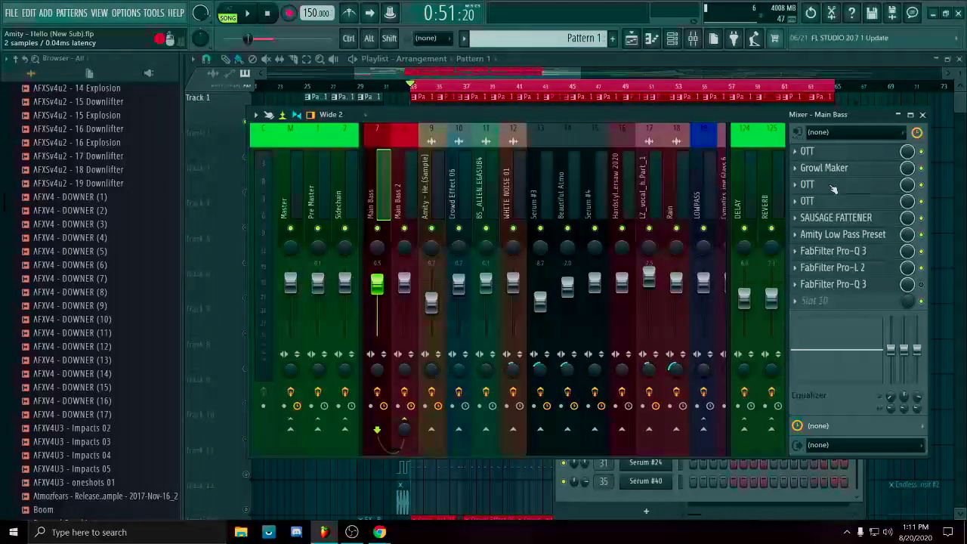
# Examine the 150 Hz and 4323 Hz bands of the first Pro-Q 3 on Main Bass while playing a note.
pyautogui.click(831, 250)
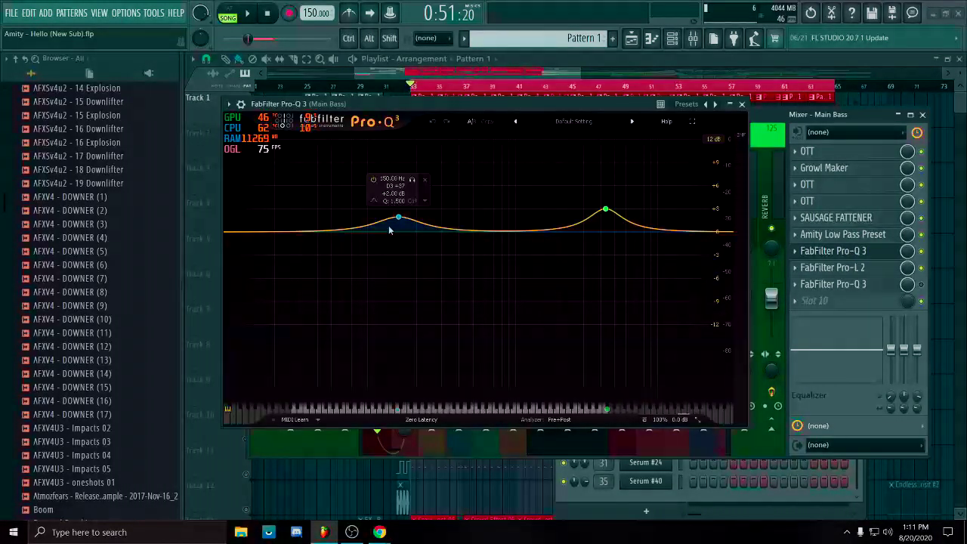
pyautogui.moveTo(493, 106); pyautogui.dragTo(634, 100)
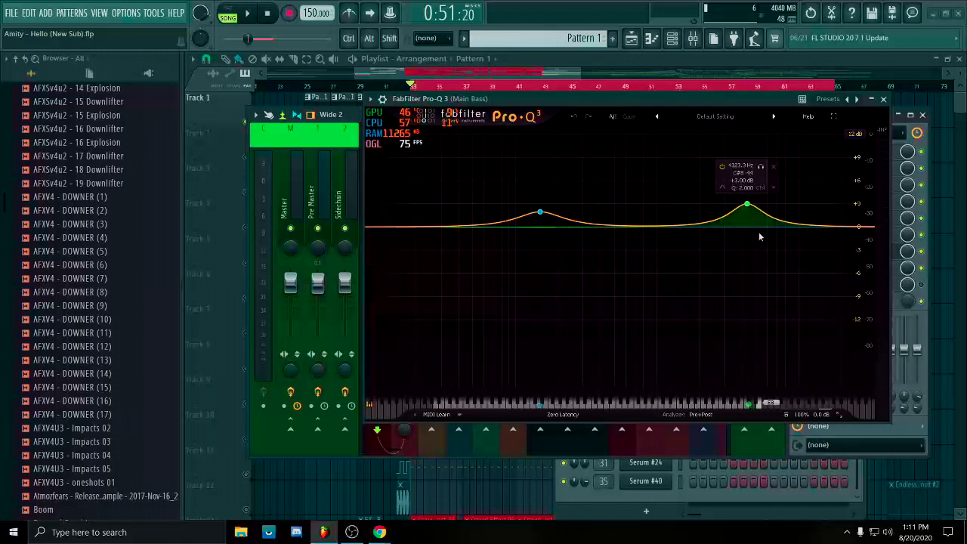
pyautogui.press('z')
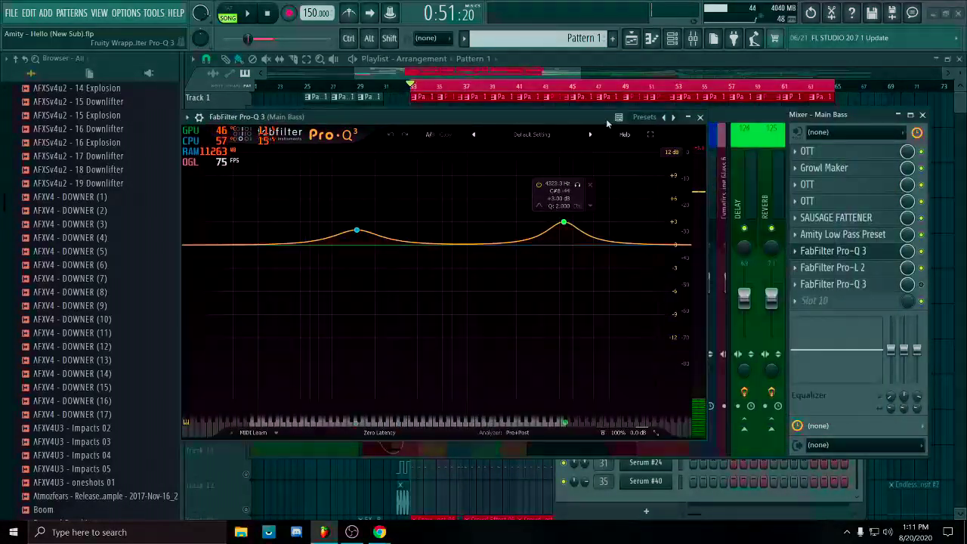
pyautogui.moveTo(790, 101); pyautogui.dragTo(606, 119)
pyautogui.click(701, 117)
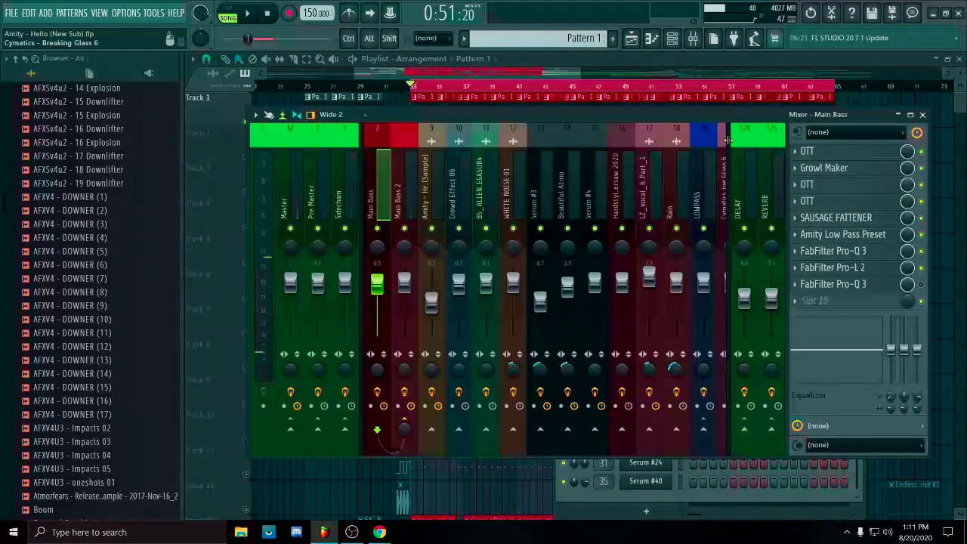
# Inspect FabFilter Pro-L 2 on the Main Bass track and Fruity Balance on Main Bass 2.
pyautogui.click(887, 273)
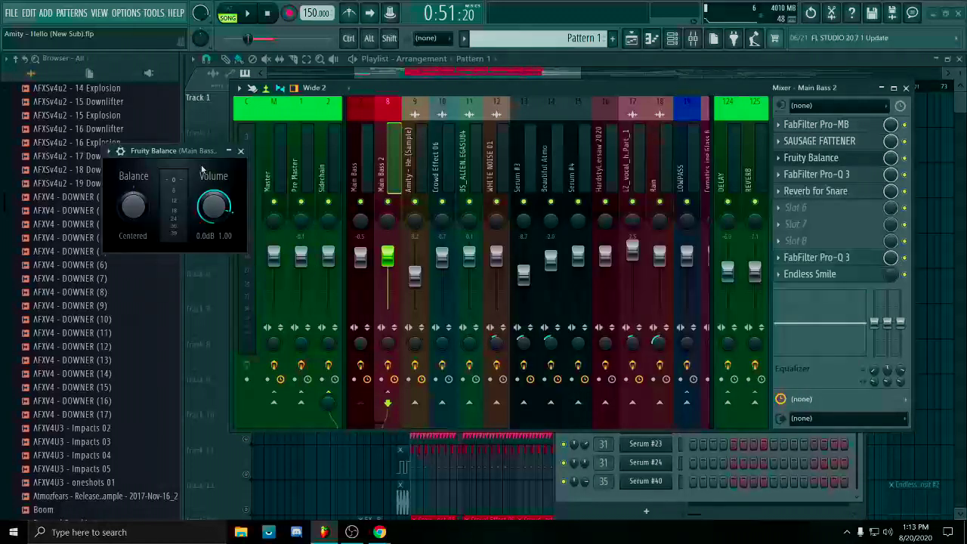
pyautogui.moveTo(174, 147); pyautogui.dragTo(641, 147)
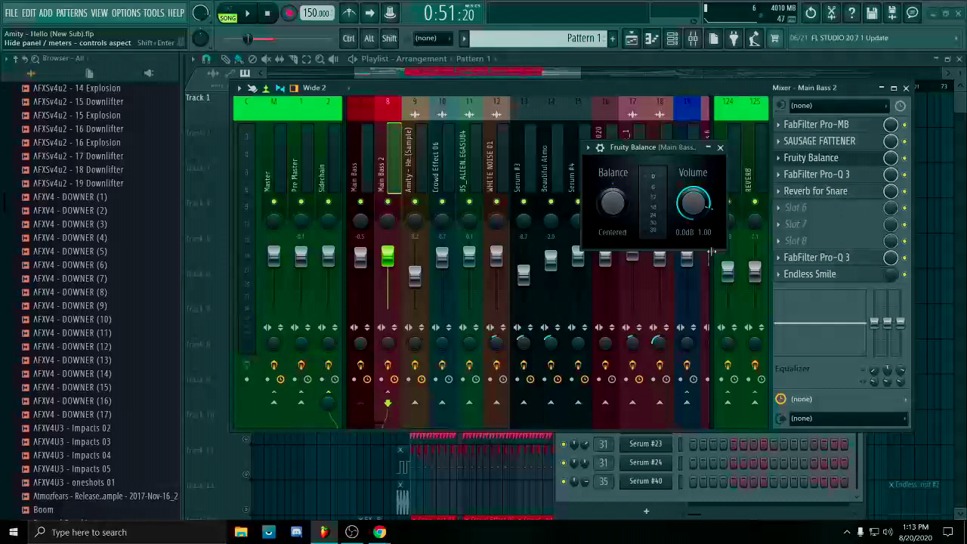
pyautogui.click(720, 147)
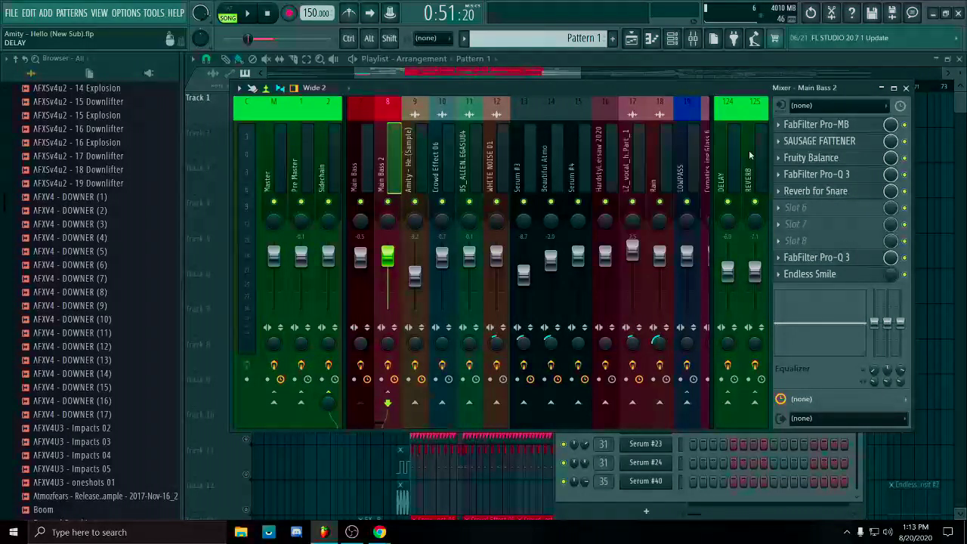
# Review the Pro-Q 3 bands on Main Bass 2, save the project and show the Reverb for Snare settings.
pyautogui.click(855, 176)
pyautogui.hotkey('ctrl', 's')
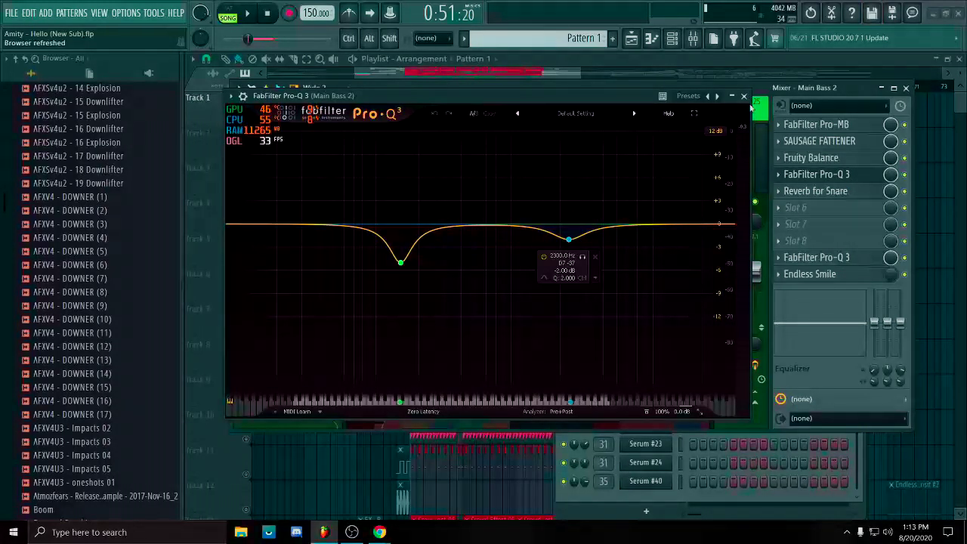
pyautogui.click(744, 96)
pyautogui.click(834, 191)
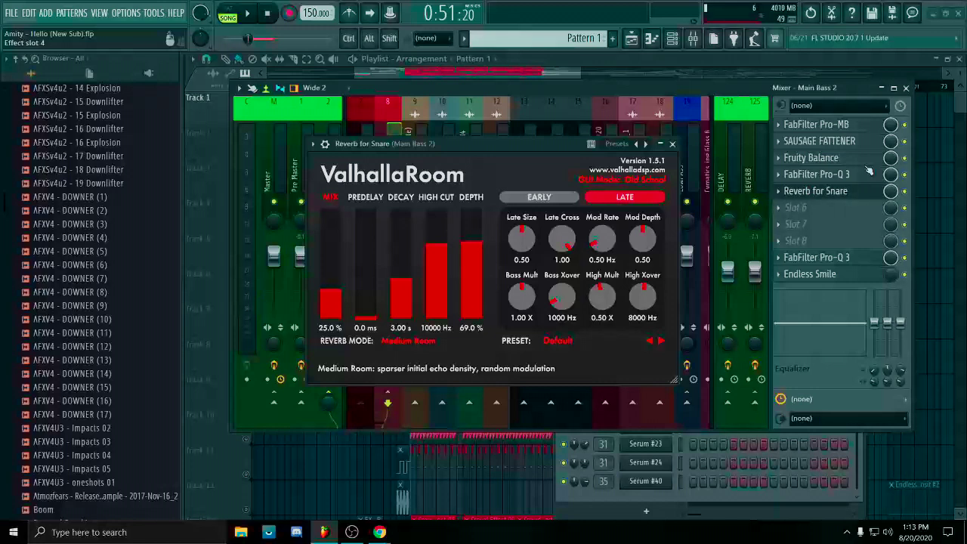
# Close the ValhallaRoom reverb and the mixer, and clear the time selection across the drop.
pyautogui.click(671, 143)
pyautogui.click(906, 88)
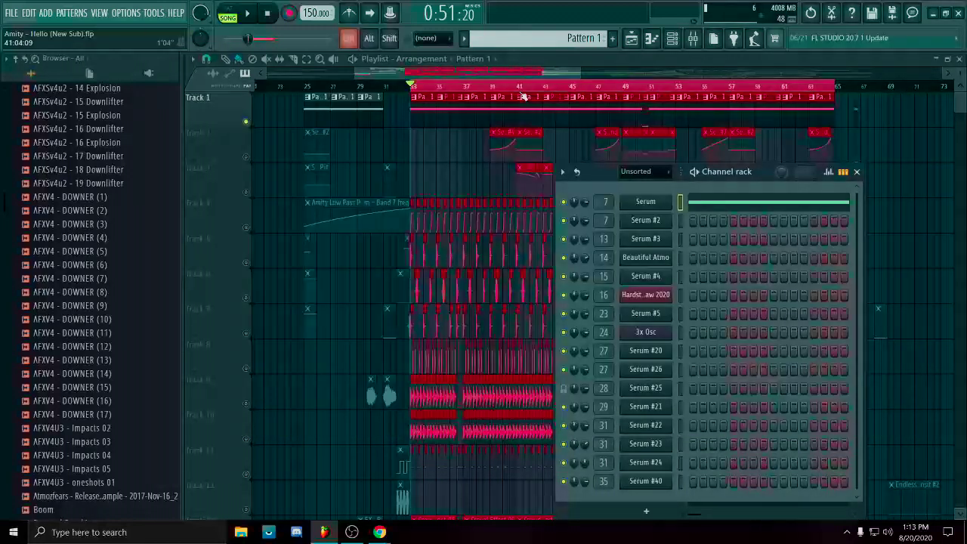
pyautogui.keyDown('ctrl'); pyautogui.click(521, 92); pyautogui.keyUp('ctrl')
# Enable only tracks 1 and 4 and play the time range from bar 25 to bar 33.
pyautogui.moveTo(338, 86); pyautogui.dragTo(304, 86)
pyautogui.scroll(1, 314, 151)
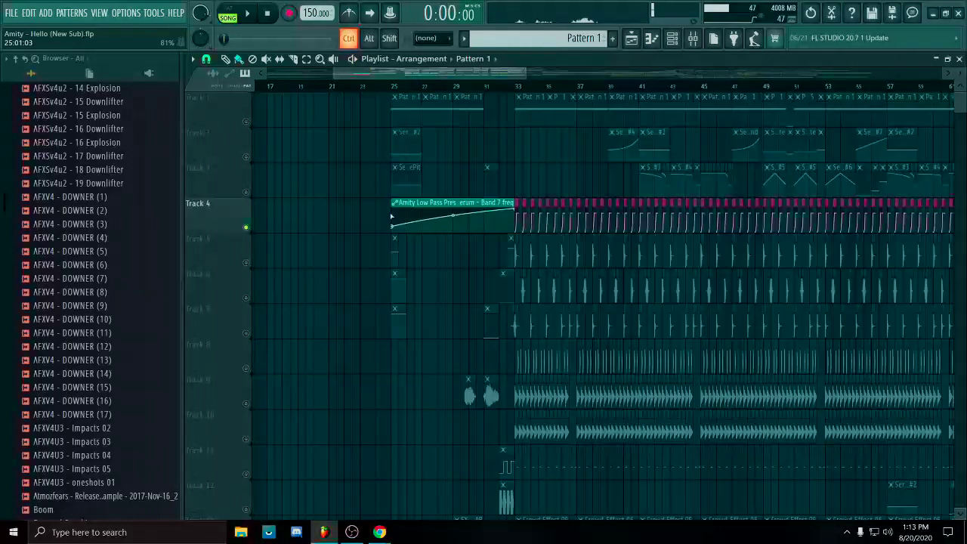
pyautogui.scroll(4, 403, 219)
pyautogui.moveTo(505, 281); pyautogui.dragTo(505, 211)
pyautogui.moveTo(381, 90); pyautogui.dragTo(648, 124)
pyautogui.click(245, 122)
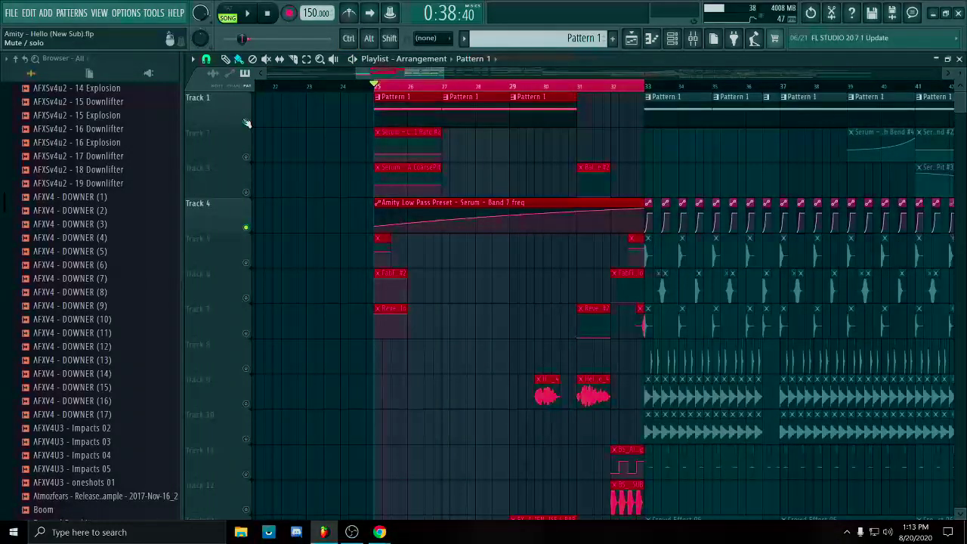
pyautogui.press('space')
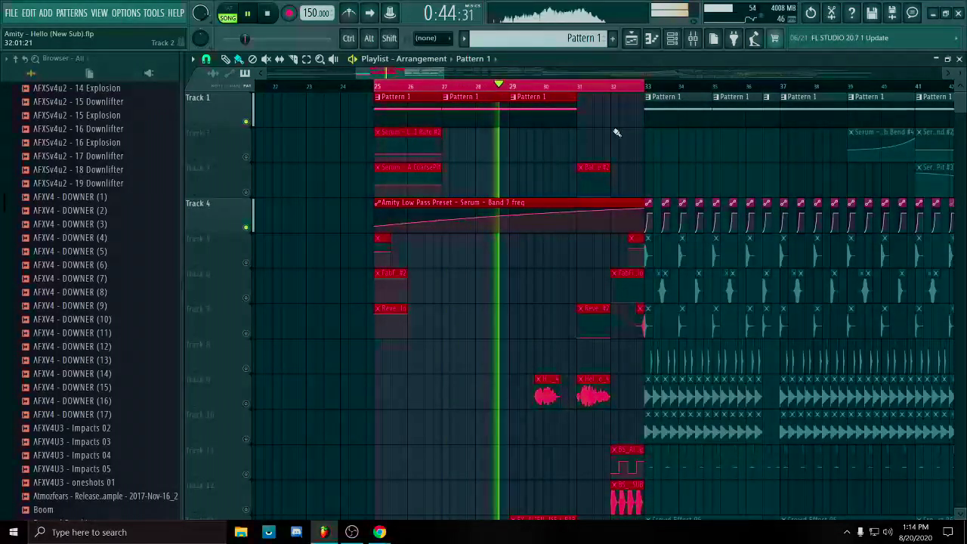
# Clear the clip and time selections and listen through the transition into bar 33 before stopping playback.
pyautogui.keyDown('ctrl'); pyautogui.click(657, 148); pyautogui.keyUp('ctrl')
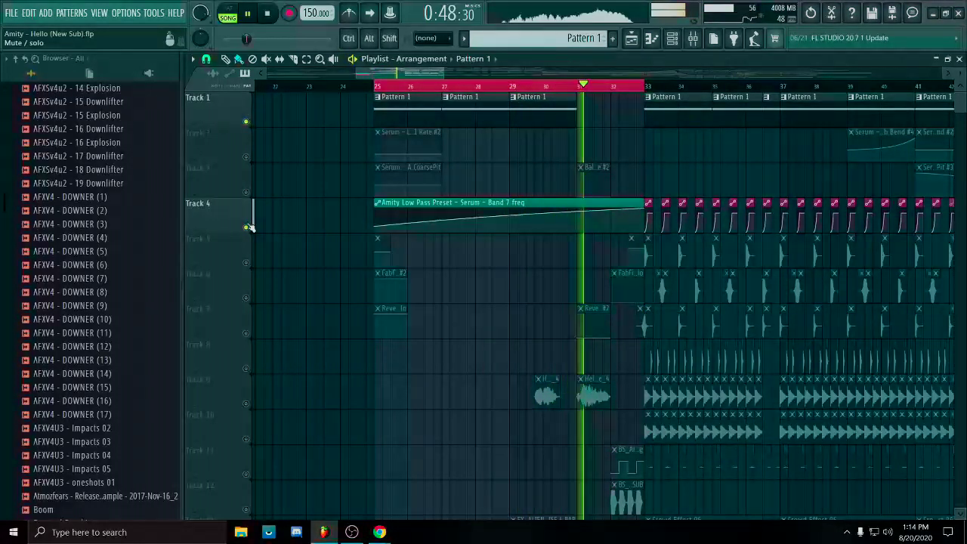
pyautogui.keyDown('ctrl'); pyautogui.click(634, 83); pyautogui.keyUp('ctrl')
pyautogui.keyDown('ctrl'); pyautogui.click(654, 113); pyautogui.keyUp('ctrl')
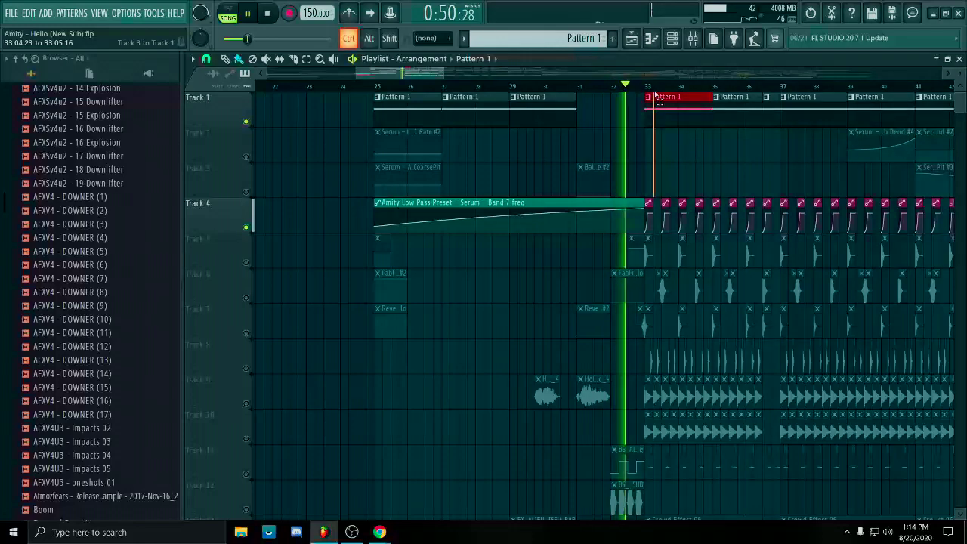
pyautogui.scroll(5, 650, 170)
pyautogui.keyDown('ctrl'); pyautogui.click(745, 150); pyautogui.keyUp('ctrl')
pyautogui.scroll(1, 651, 171)
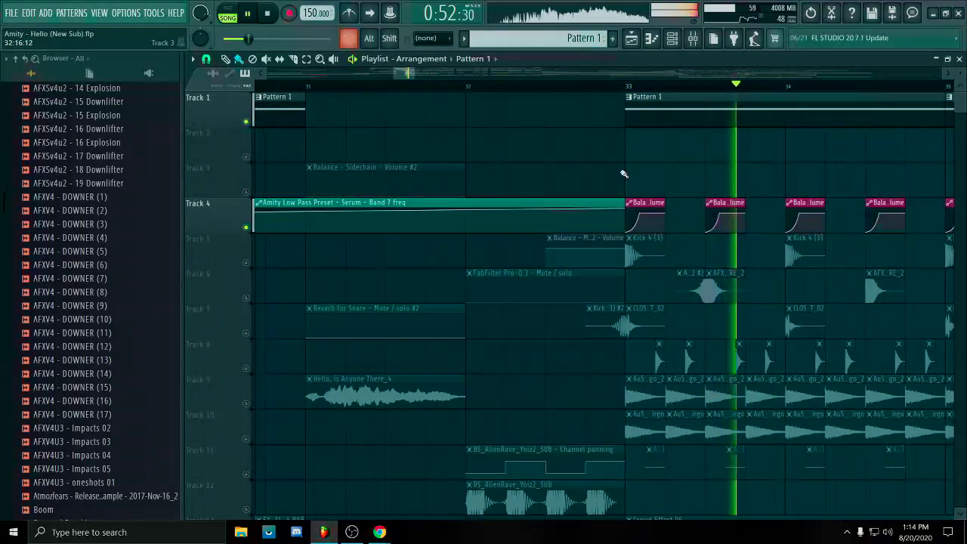
pyautogui.press('space')
# Select the Band 7 frequency automation clip before bar 33 and unmute all playlist tracks.
pyautogui.scroll(-6, 623, 174)
pyautogui.keyDown('ctrl'); pyautogui.click(615, 219); pyautogui.keyUp('ctrl')
pyautogui.moveTo(616, 223); pyautogui.dragTo(608, 240)
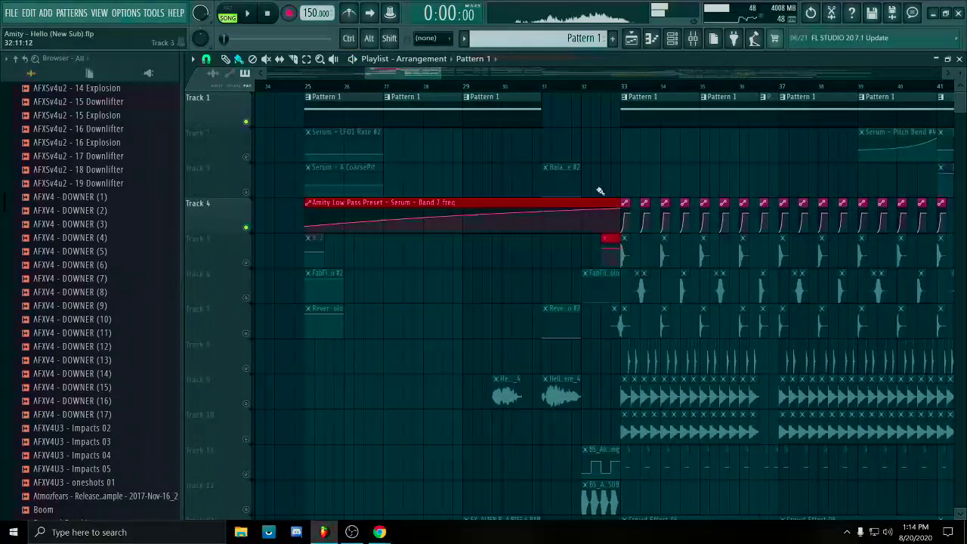
pyautogui.keyDown('ctrl'); pyautogui.click(246, 227); pyautogui.keyUp('ctrl')
# Examine the drop's bass patterns and automation clips in the playlist around bars 33 to 43.
pyautogui.scroll(-6, 759, 173)
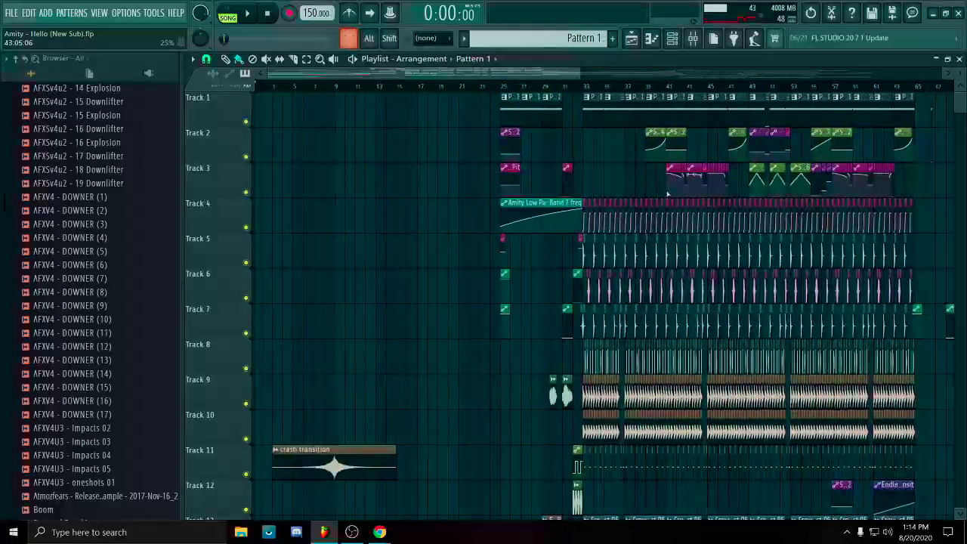
pyautogui.scroll(3, 439, 174)
pyautogui.scroll(-4, 489, 179)
pyautogui.moveTo(498, 179); pyautogui.dragTo(710, 185)
pyautogui.scroll(10, 490, 149)
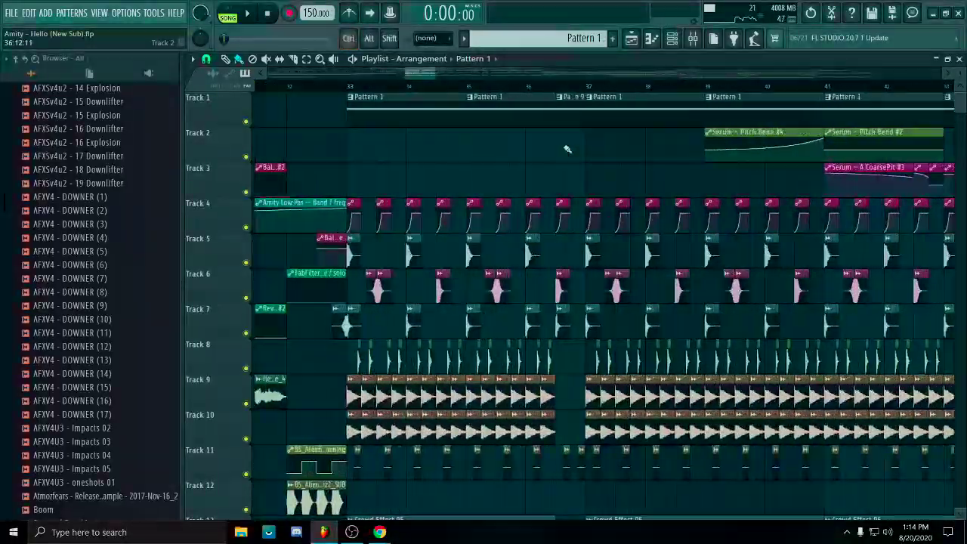
pyautogui.moveTo(638, 178); pyautogui.dragTo(633, 113)
pyautogui.scroll(-6, 629, 161)
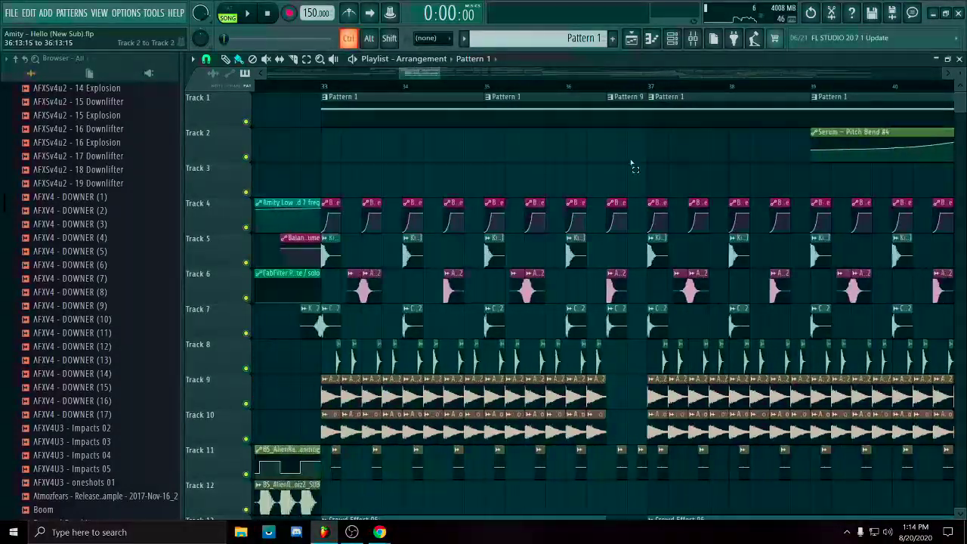
pyautogui.scroll(-1, 841, 106)
pyautogui.moveTo(834, 106); pyautogui.dragTo(523, 183)
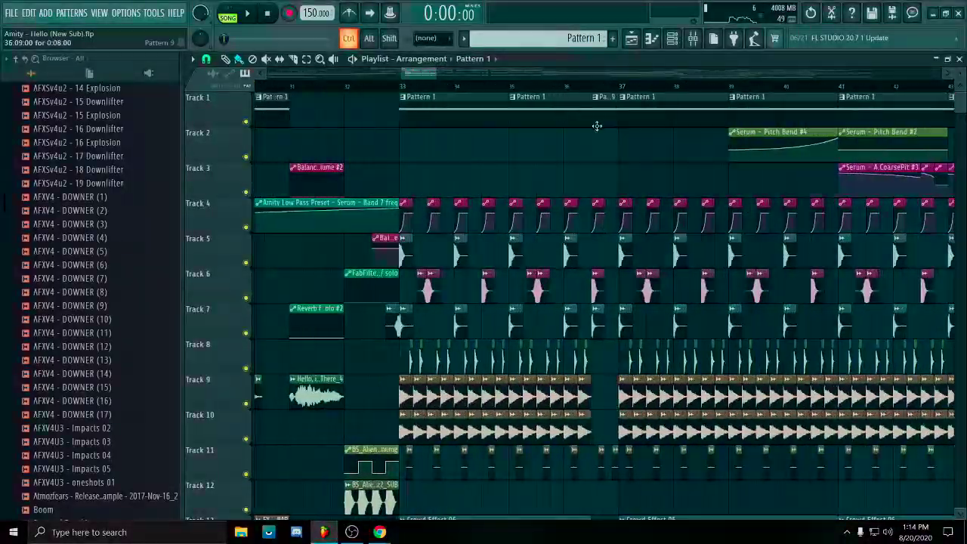
# Play the drop from bar 35 into the Pattern 9 clip just before bar 37.
pyautogui.click(533, 86)
pyautogui.press('space')
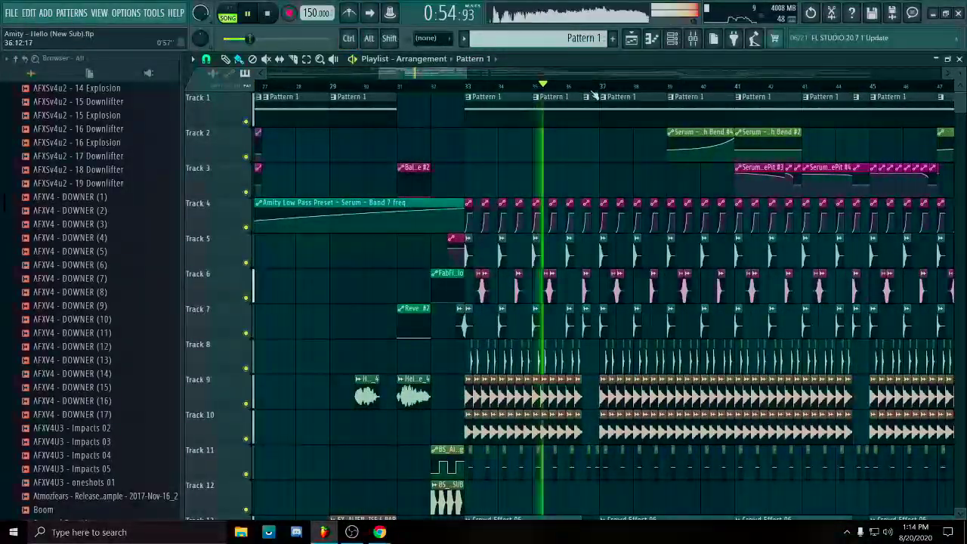
pyautogui.keyDown('ctrl'); pyautogui.scroll(5, 587, 133); pyautogui.keyUp('ctrl')
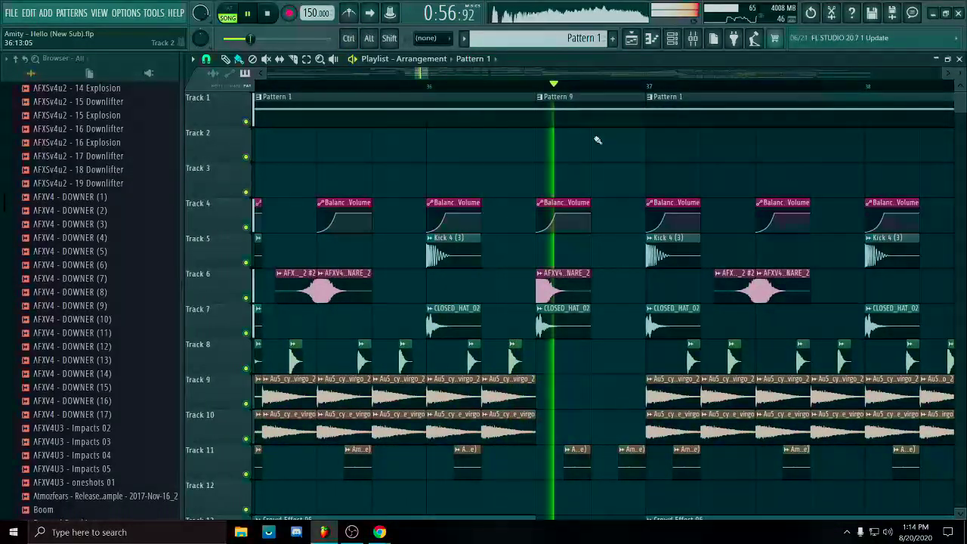
pyautogui.press('space')
# Mark the Pattern 9 clip's length as the time range, open its Serum piano roll and play the pattern.
pyautogui.keyDown('ctrl'); pyautogui.moveTo(647, 87); pyautogui.dragTo(537, 104); pyautogui.keyUp('ctrl')
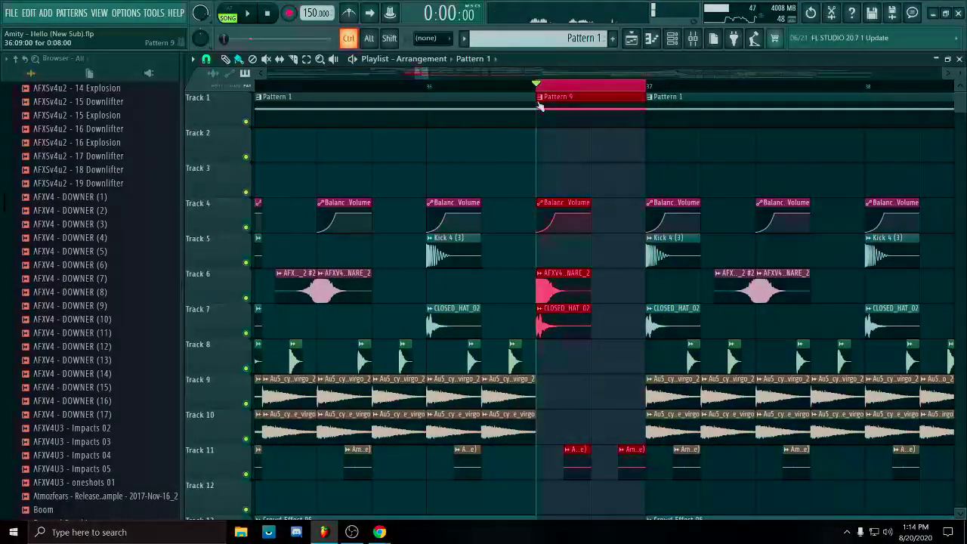
pyautogui.doubleClick(613, 118)
pyautogui.moveTo(507, 276); pyautogui.dragTo(590, 385)
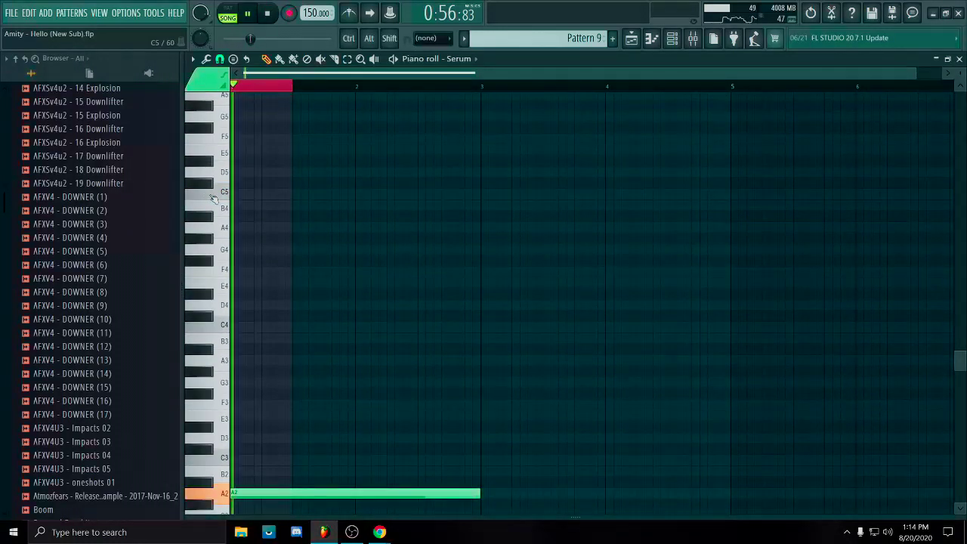
pyautogui.press('space')
pyautogui.press('space')
pyautogui.press('space')
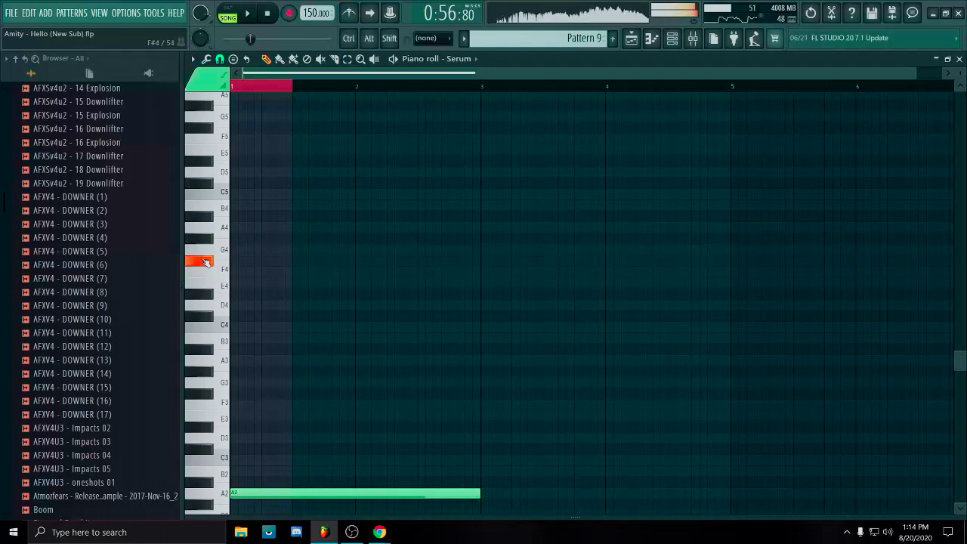
# Audition high and low piano keys, including F#4 and F0, and examine the note range around the A2 note.
pyautogui.scroll(-5, 367, 383)
pyautogui.scroll(3, 364, 320)
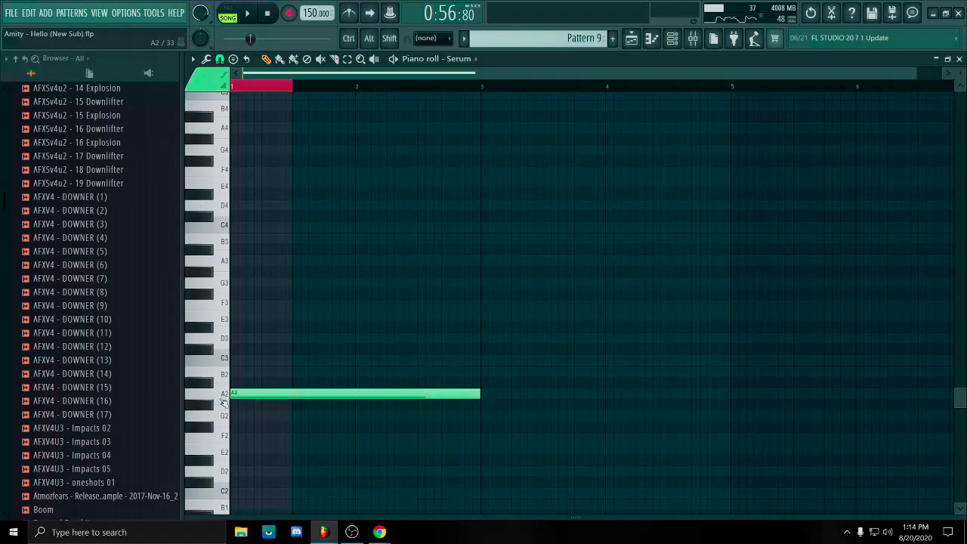
pyautogui.scroll(-9, 317, 364)
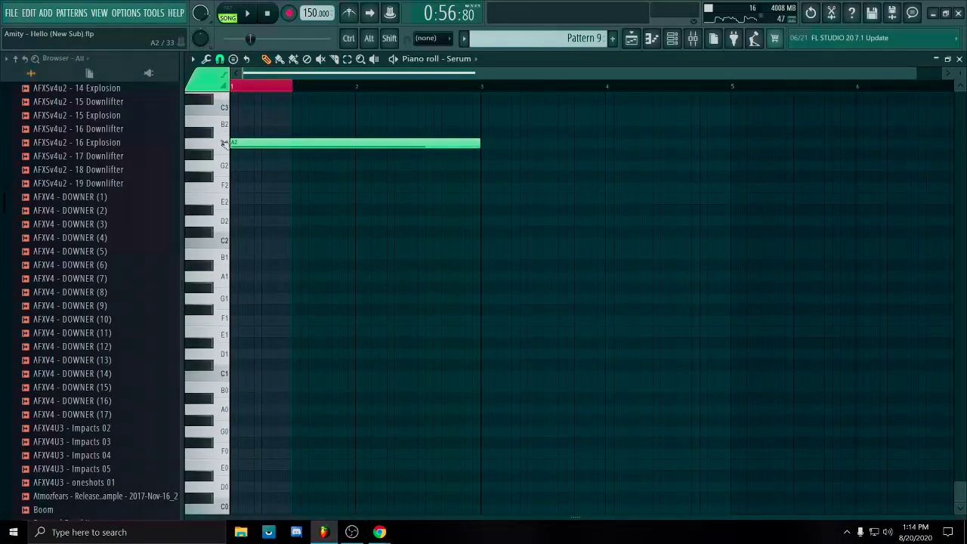
pyautogui.scroll(8, 668, 291)
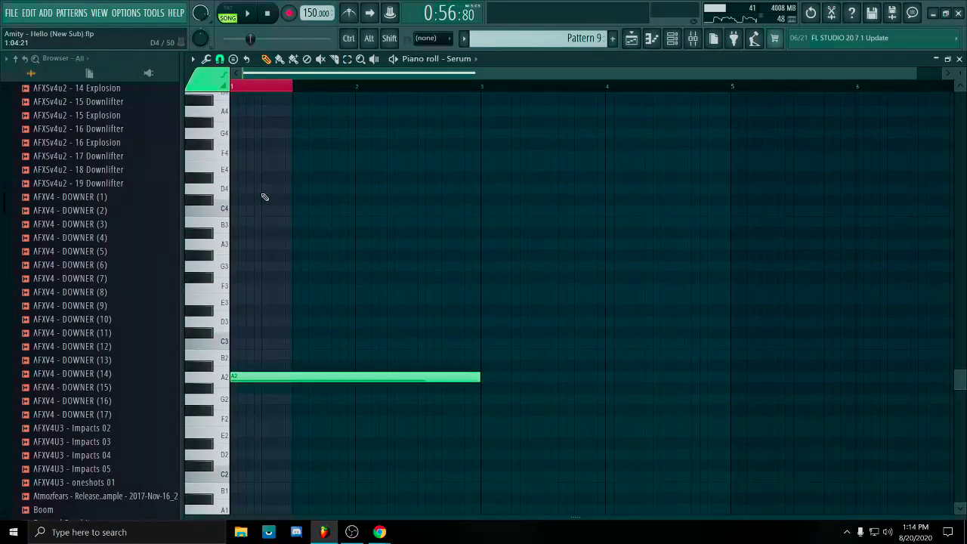
pyautogui.scroll(-7, 250, 193)
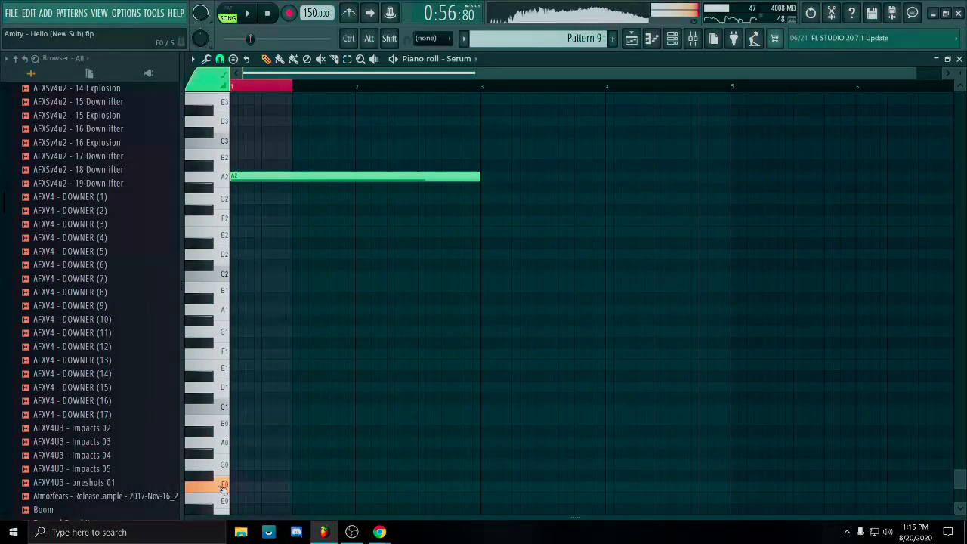
pyautogui.scroll(8, 626, 189)
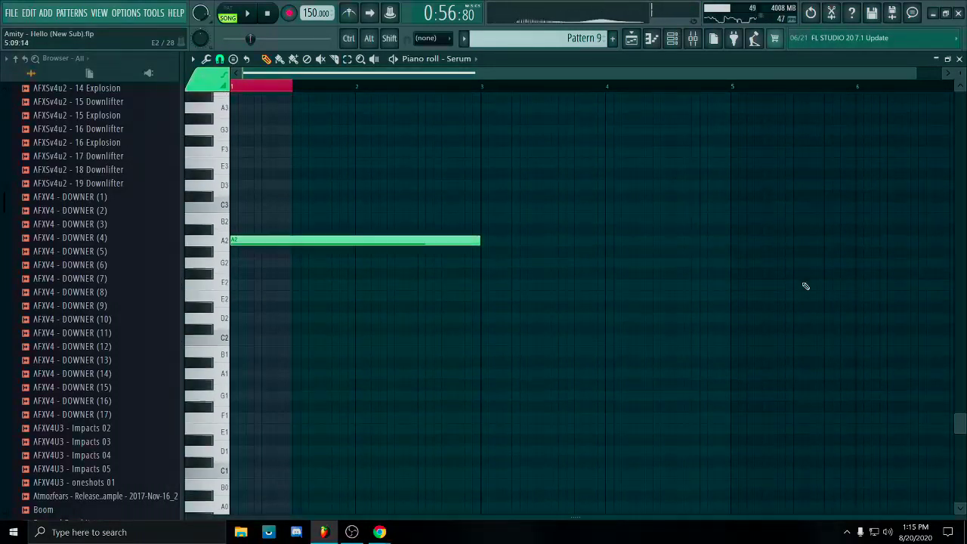
pyautogui.scroll(-3, 529, 287)
pyautogui.scroll(-1, 609, 196)
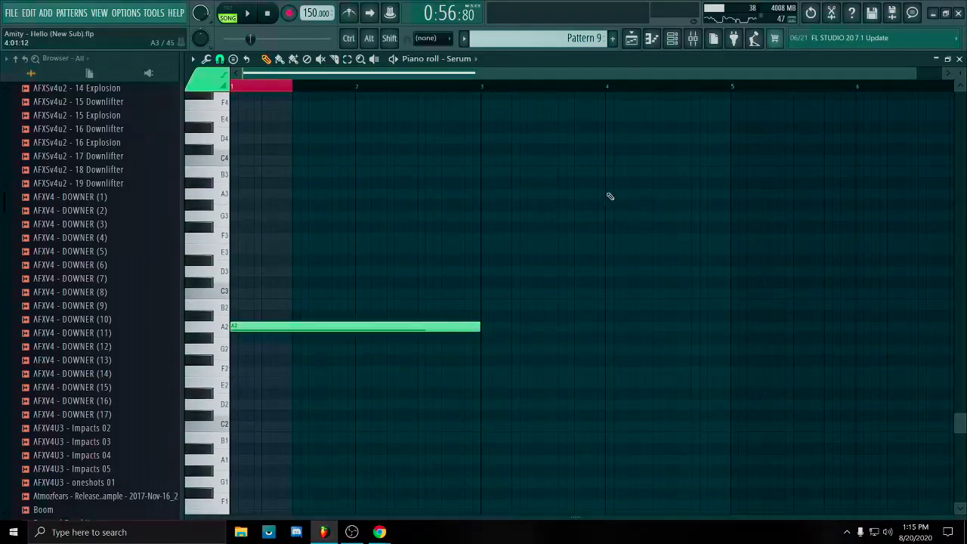
pyautogui.scroll(-10, 371, 303)
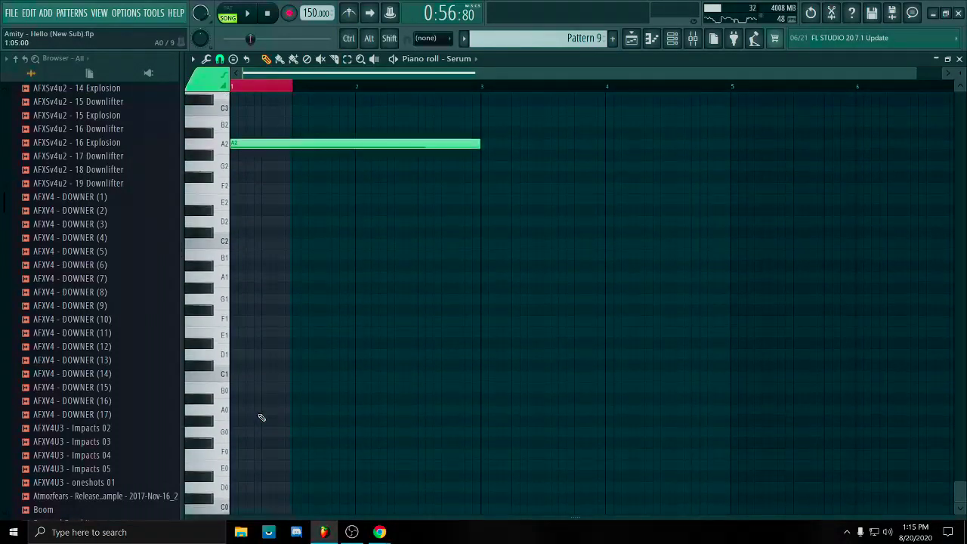
pyautogui.scroll(10, 445, 287)
pyautogui.scroll(20, 378, 281)
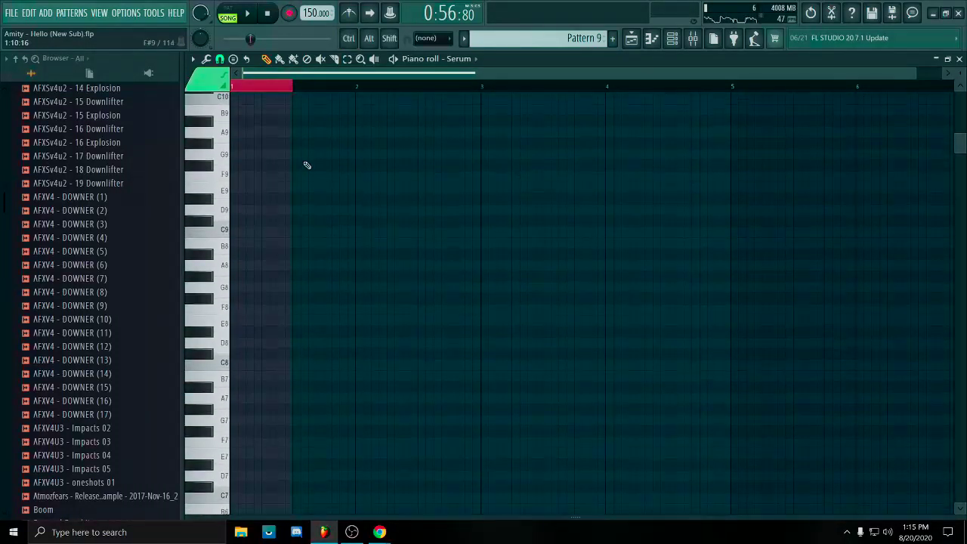
pyautogui.scroll(-20, 658, 156)
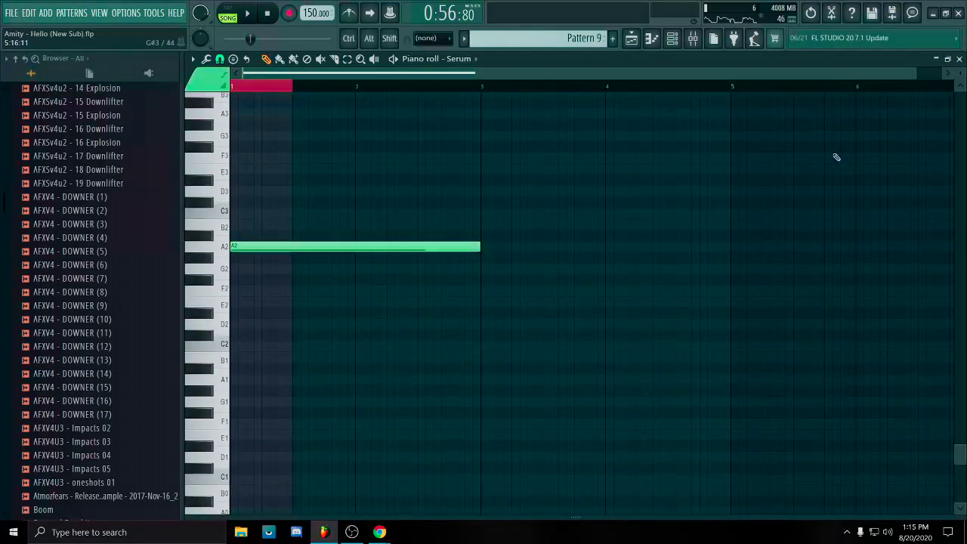
# Close the piano roll and the channel rack to return to the playlist around bar 37.
pyautogui.click(959, 59)
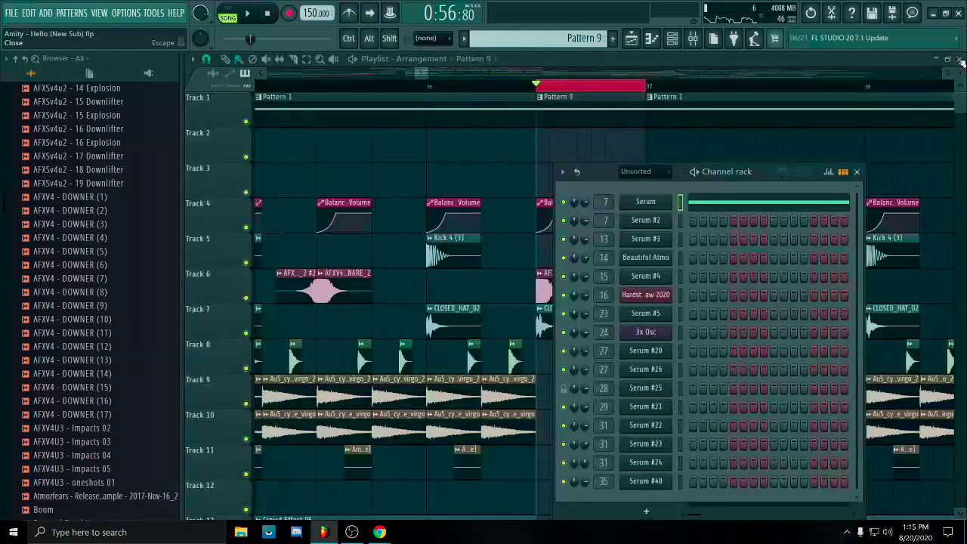
pyautogui.click(860, 170)
pyautogui.scroll(-3, 636, 176)
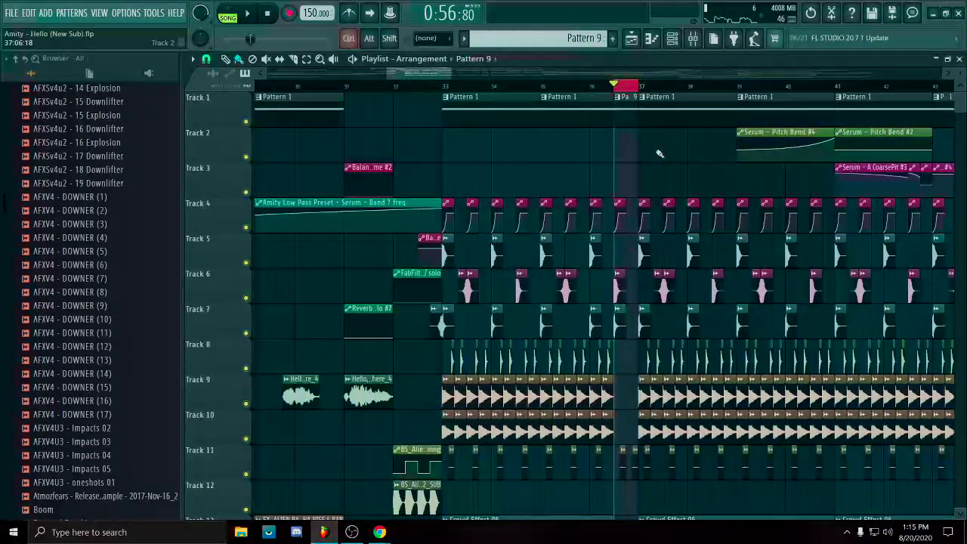
pyautogui.scroll(-5, 625, 89)
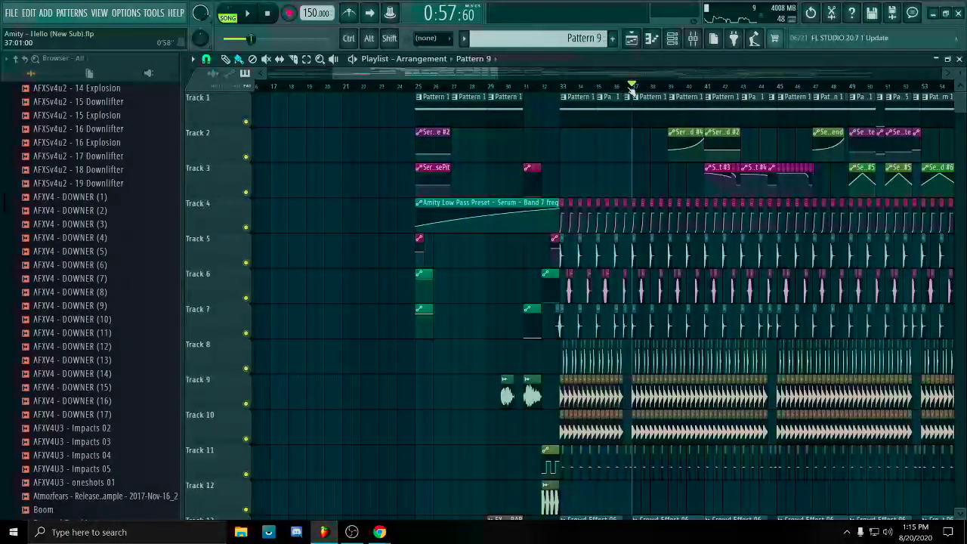
# Clear the time range, place the playhead at bar 35 and select the Pattern 9 clip before bar 37.
pyautogui.moveTo(624, 88)
pyautogui.mouseDown()
pyautogui.moveTo(601, 87)
pyautogui.moveTo(660, 95)
pyautogui.mouseUp()
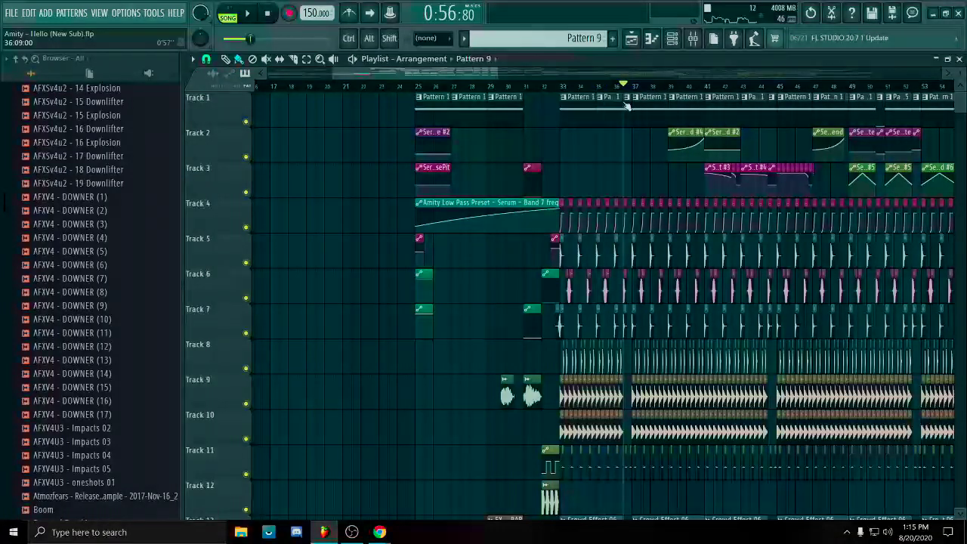
pyautogui.scroll(5, 639, 162)
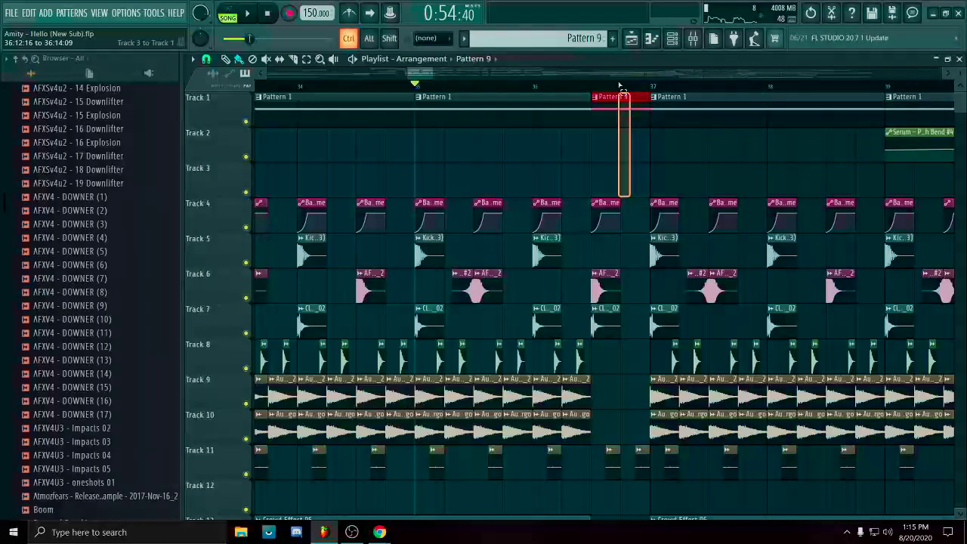
pyautogui.scroll(3, 638, 145)
pyautogui.keyDown('ctrl'); pyautogui.click(642, 101); pyautogui.keyUp('ctrl')
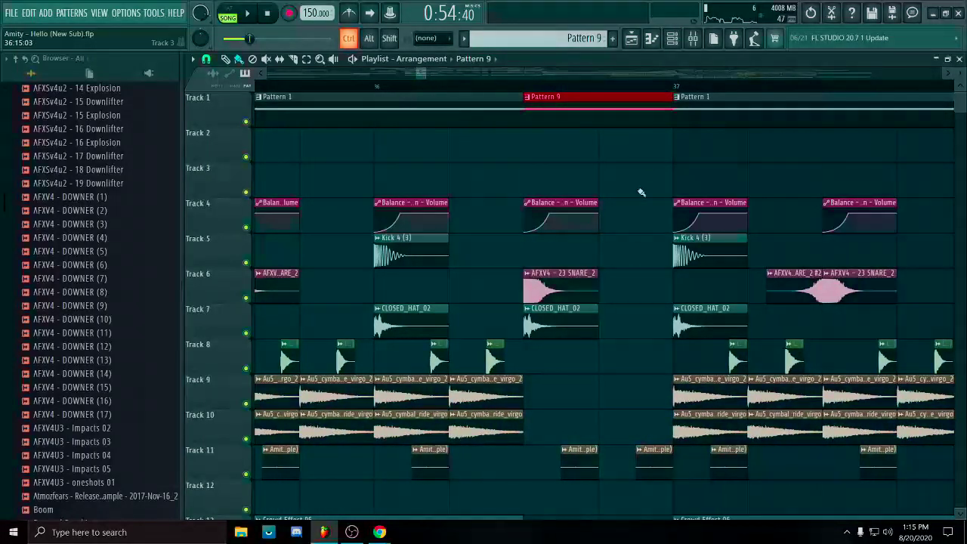
pyautogui.press('space')
# Mark the Pattern 7 clip in the second half of bar 44 as the time range.
pyautogui.scroll(-6, 680, 166)
pyautogui.scroll(4, 707, 144)
pyautogui.scroll(2, 706, 143)
pyautogui.moveTo(642, 85); pyautogui.dragTo(730, 90)
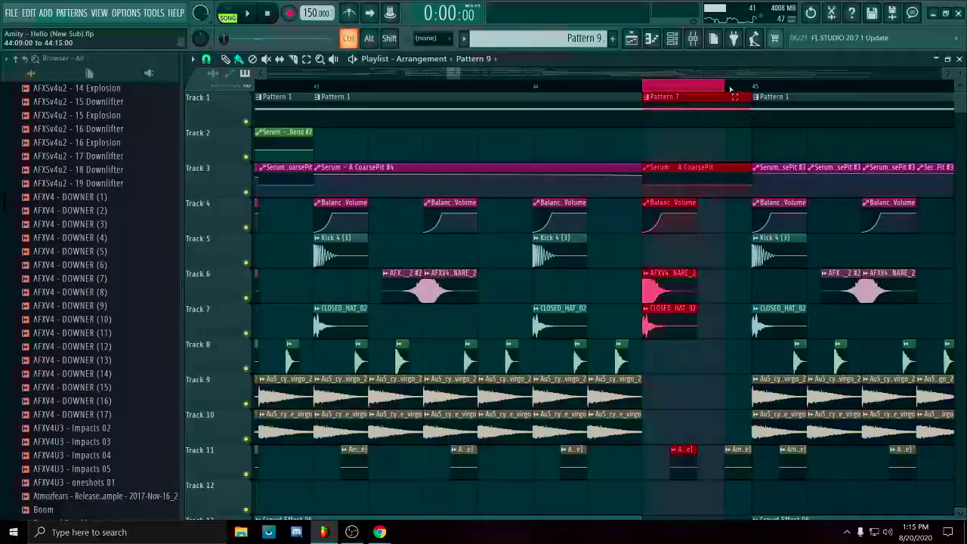
pyautogui.scroll(-5, 758, 117)
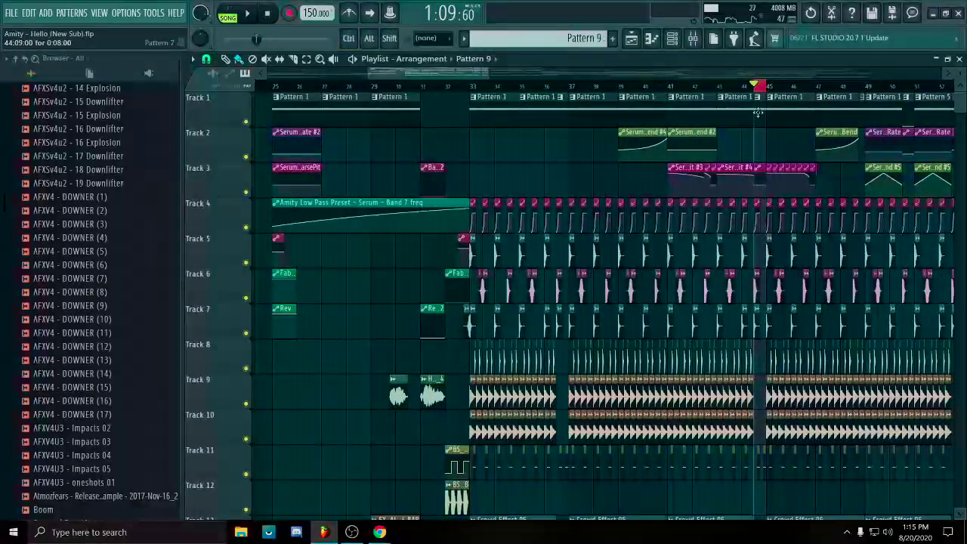
pyautogui.scroll(4, 785, 113)
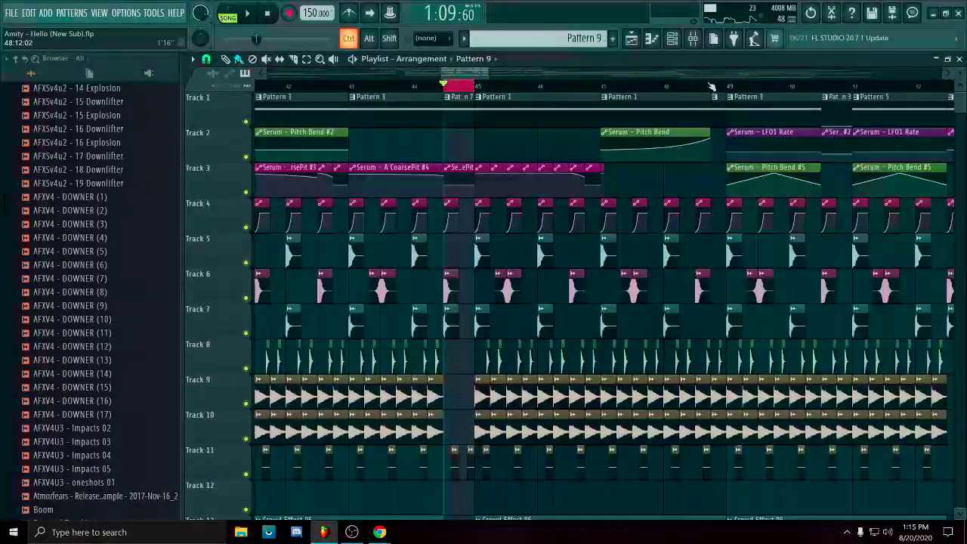
# Mark the short pattern clip just before bar 49 as the time range and place the playhead at bar 39.
pyautogui.moveTo(711, 86); pyautogui.dragTo(726, 87)
pyautogui.scroll(-3, 711, 113)
pyautogui.scroll(2, 528, 125)
pyautogui.moveTo(305, 144)
pyautogui.mouseDown()
pyautogui.moveTo(930, 145)
pyautogui.moveTo(255, 163)
pyautogui.mouseUp()
pyautogui.scroll(-2, 300, 156)
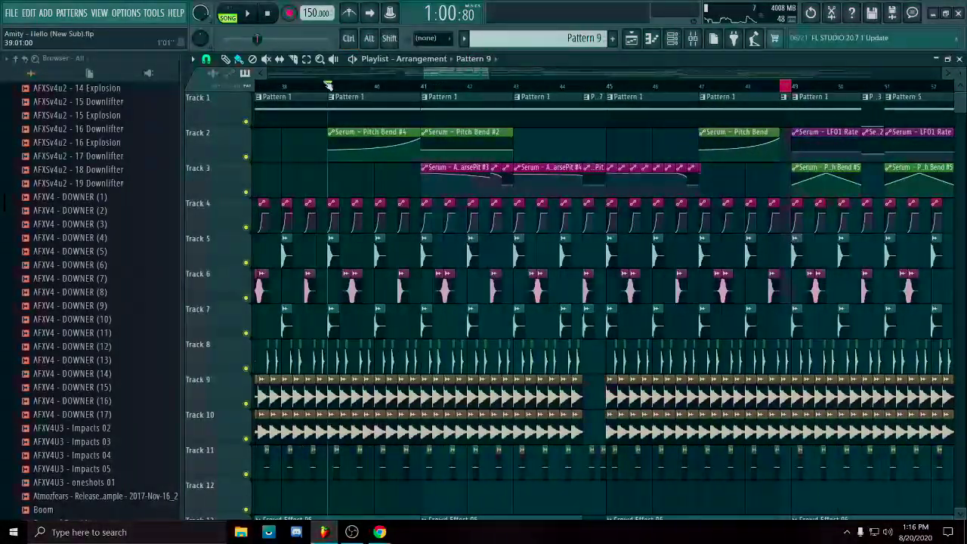
# Play the drop from bar 39 to audition the Serum Pitch Bend #4 and Pitch Bend #2 automation clips.
pyautogui.scroll(3, 476, 177)
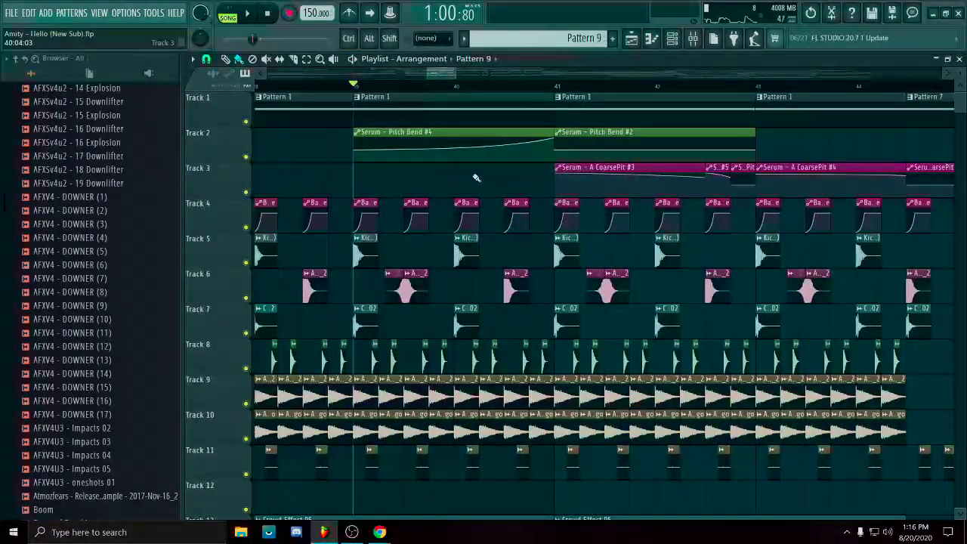
pyautogui.press('space')
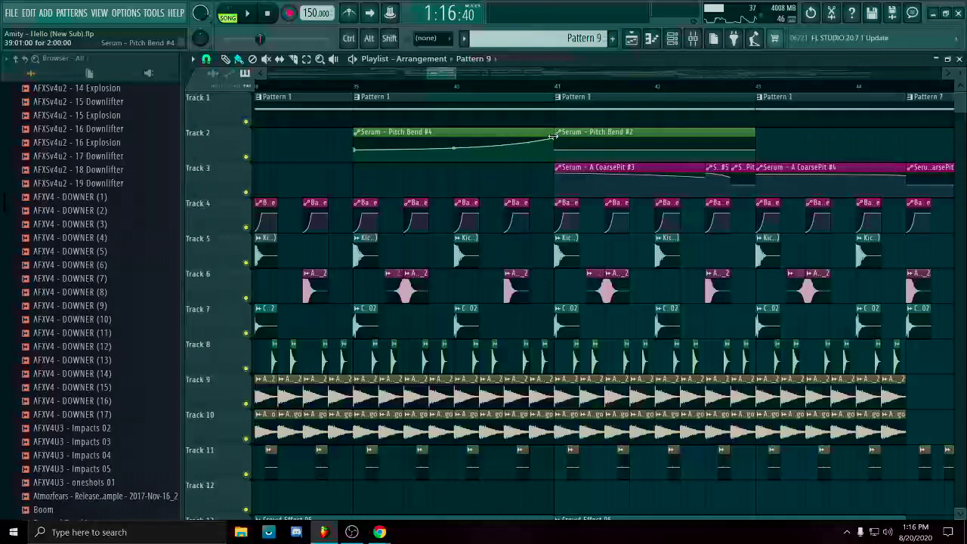
pyautogui.scroll(-5, 503, 255)
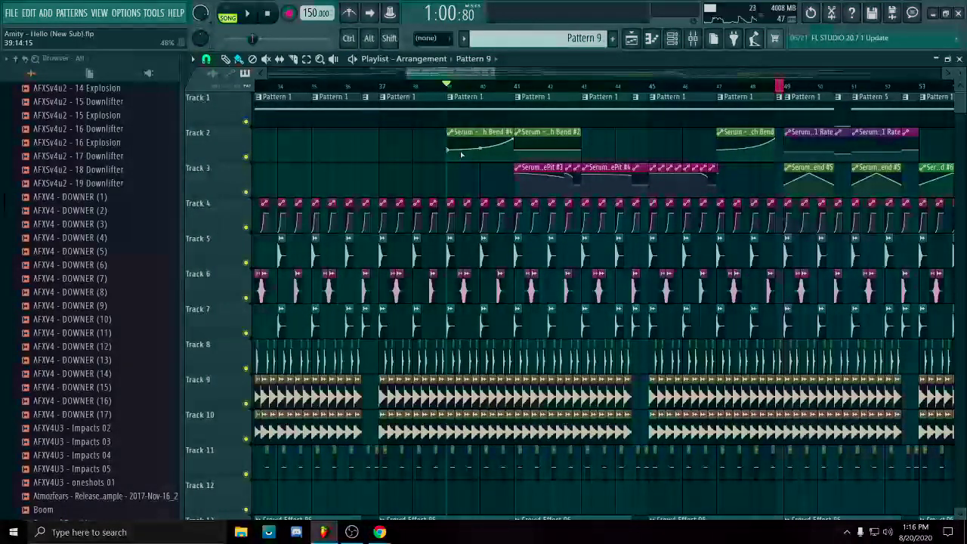
pyautogui.press('space')
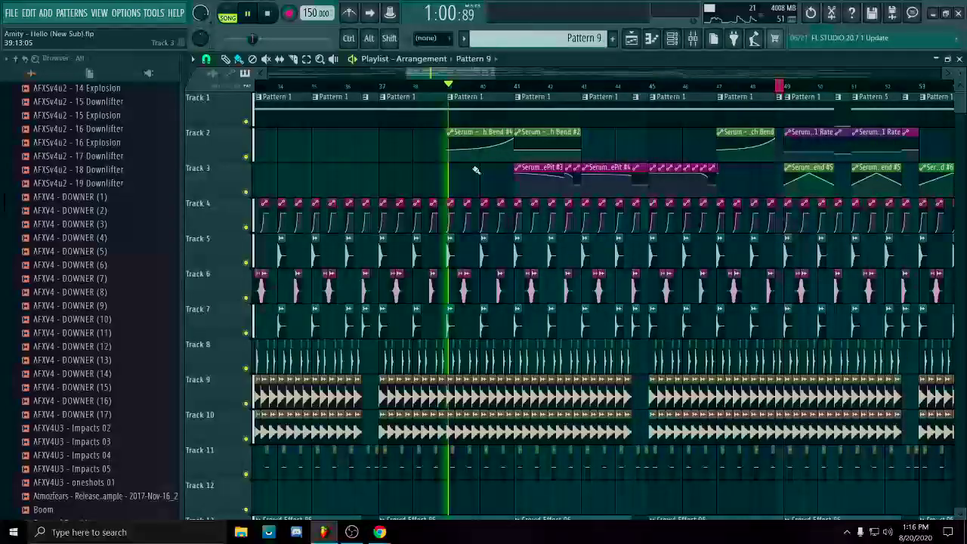
pyautogui.scroll(4, 495, 181)
pyautogui.scroll(-3, 642, 145)
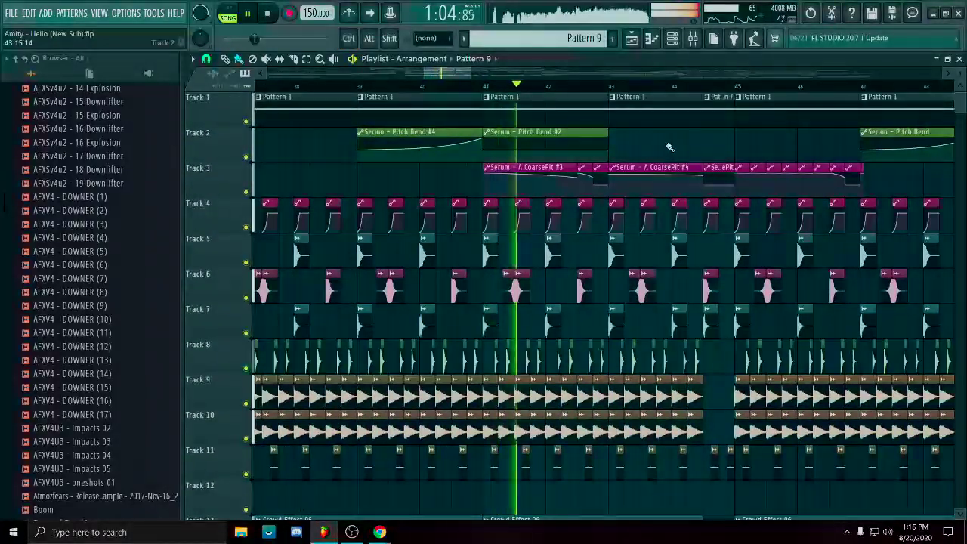
pyautogui.press('space')
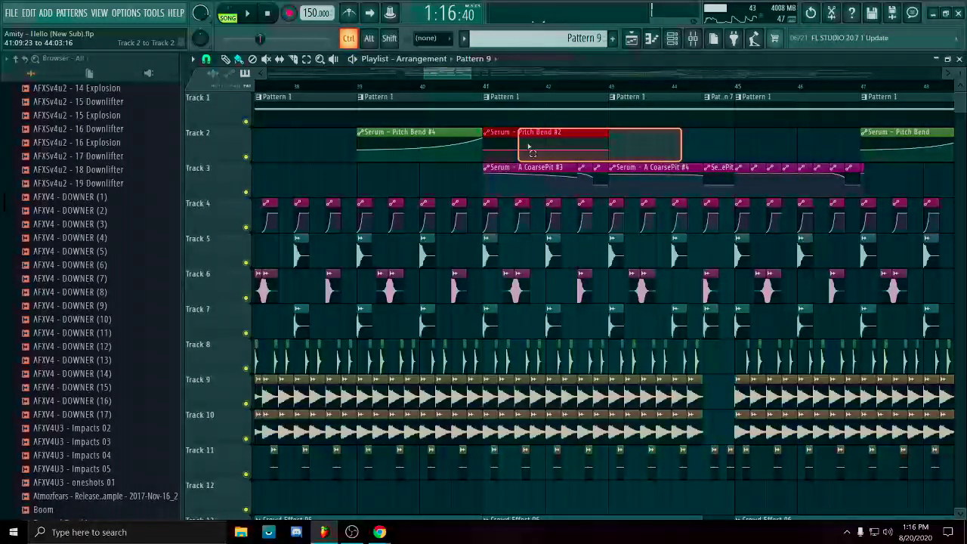
# Clear the Track 2 selection and select the Serum A CoarsePit #3 automation clip at bar 41 on Track 3.
pyautogui.click(628, 155)
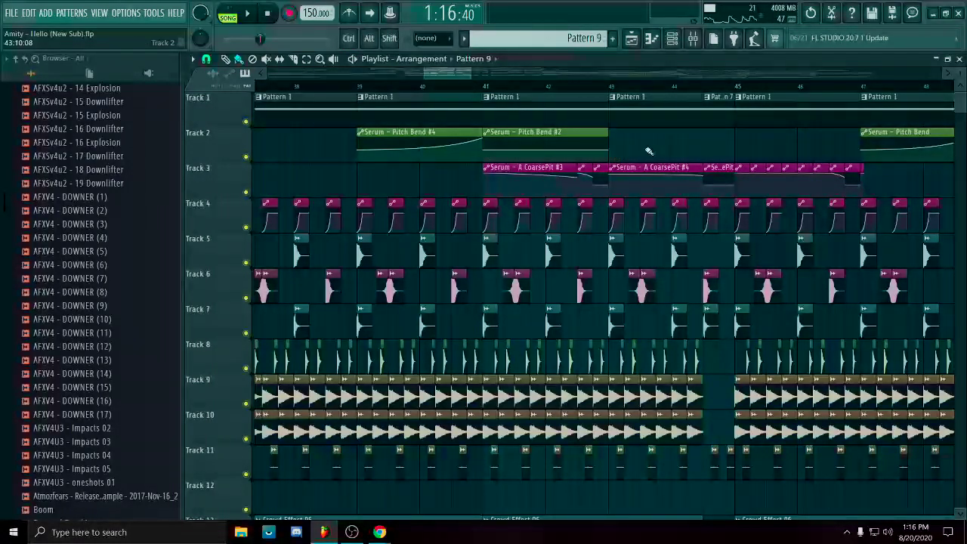
pyautogui.moveTo(807, 141); pyautogui.dragTo(707, 151)
pyautogui.scroll(3, 594, 168)
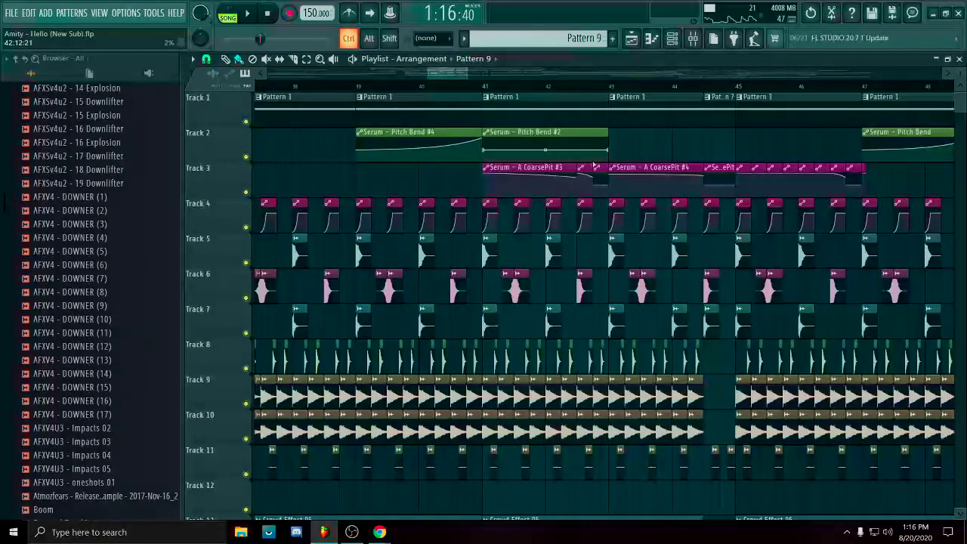
pyautogui.scroll(1, 487, 183)
pyautogui.moveTo(364, 175); pyautogui.dragTo(448, 194)
# Show the Unsorted channels in the channel rack and open the main bass Serum synth.
pyautogui.press('F6')
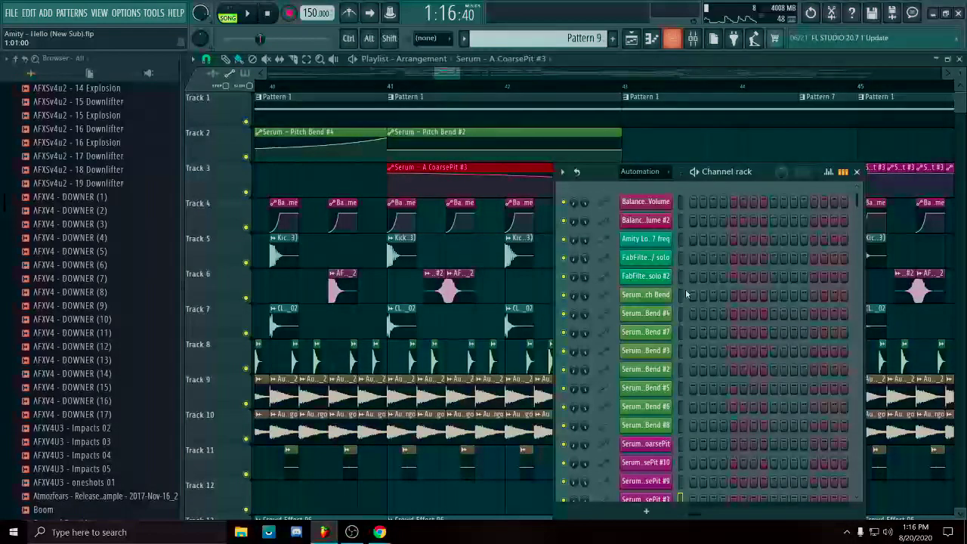
pyautogui.click(639, 172)
pyautogui.click(670, 219)
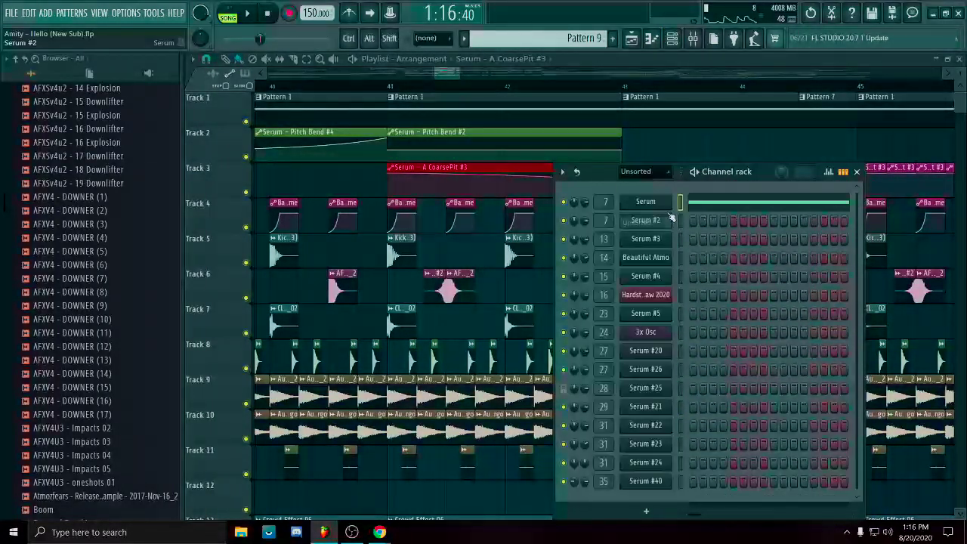
pyautogui.click(669, 220)
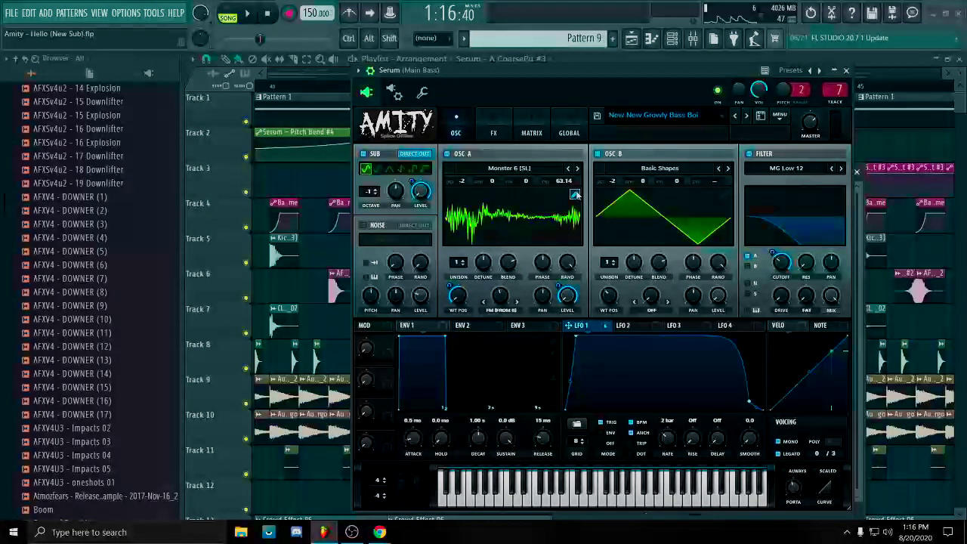
# Close the synth window, reopen Serum from the first channel and move it aside to uncover the playlist.
pyautogui.click(847, 70)
pyautogui.moveTo(370, 162); pyautogui.dragTo(529, 188)
pyautogui.click(674, 41)
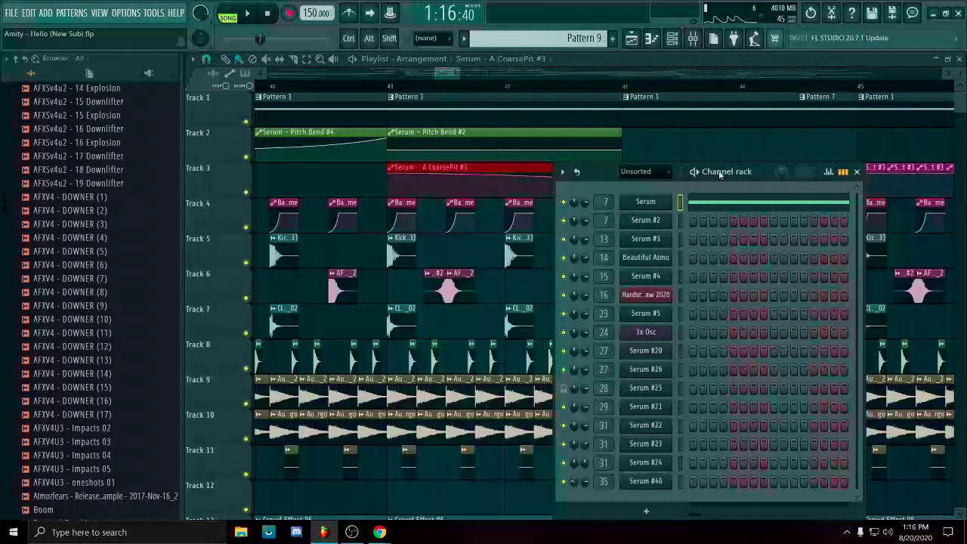
pyautogui.click(669, 202)
pyautogui.moveTo(674, 84); pyautogui.dragTo(878, 44)
# Play from just before bar 41 with the main bass Serum beside the playlist, and close the synth.
pyautogui.click(380, 85)
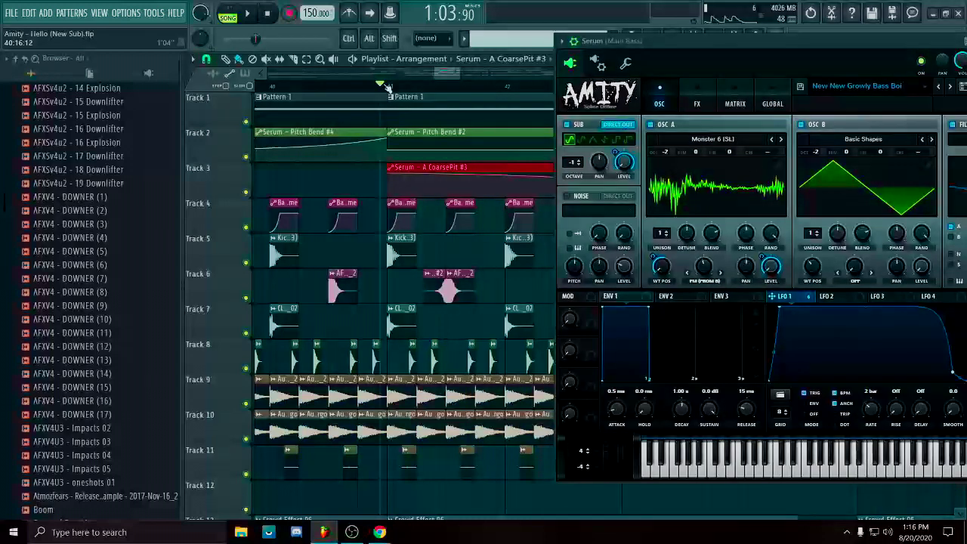
pyautogui.moveTo(808, 40); pyautogui.dragTo(840, 34)
pyautogui.press('space')
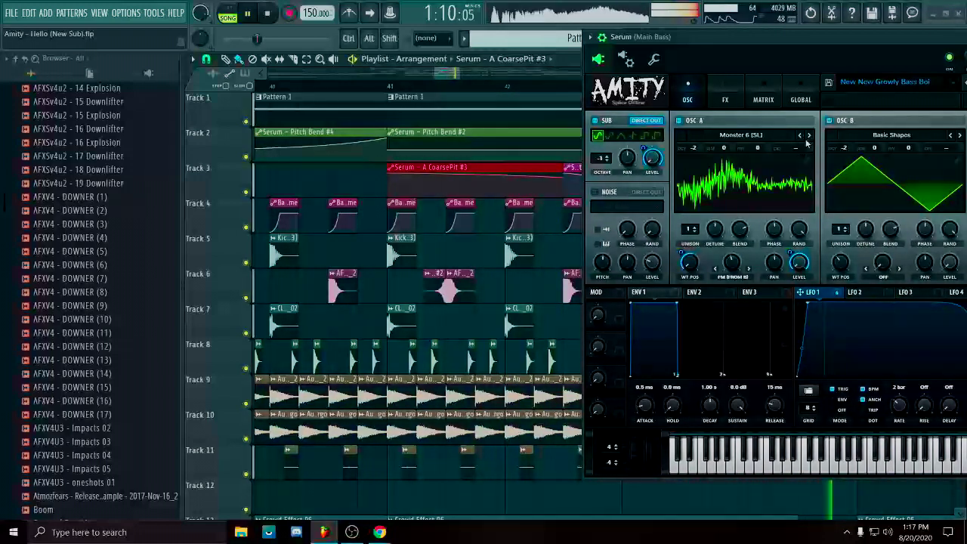
pyautogui.moveTo(848, 37); pyautogui.dragTo(547, 48)
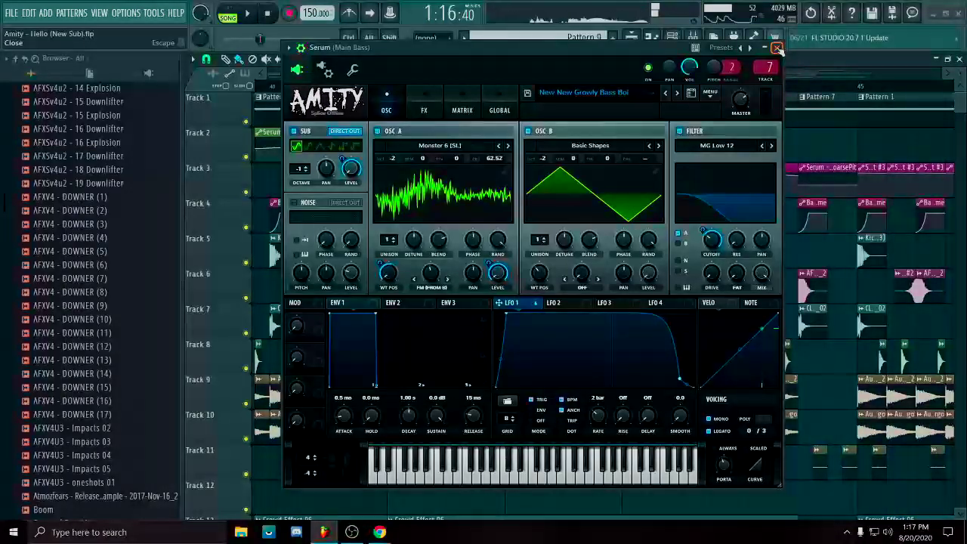
pyautogui.click(777, 48)
# Mark the Pattern 7 fill in bar 44 and the matching break before bar 37, and clear the time range.
pyautogui.scroll(-8, 699, 157)
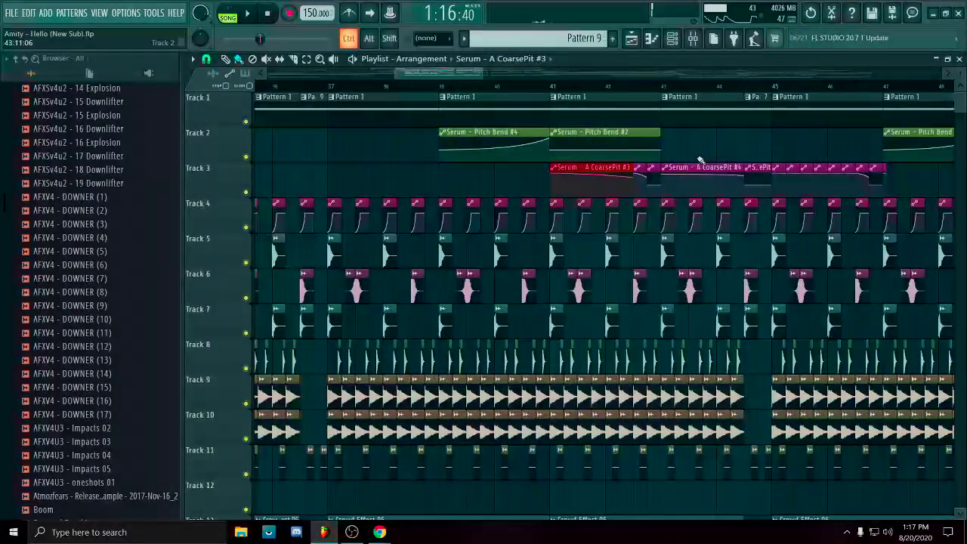
pyautogui.moveTo(861, 110); pyautogui.dragTo(689, 182)
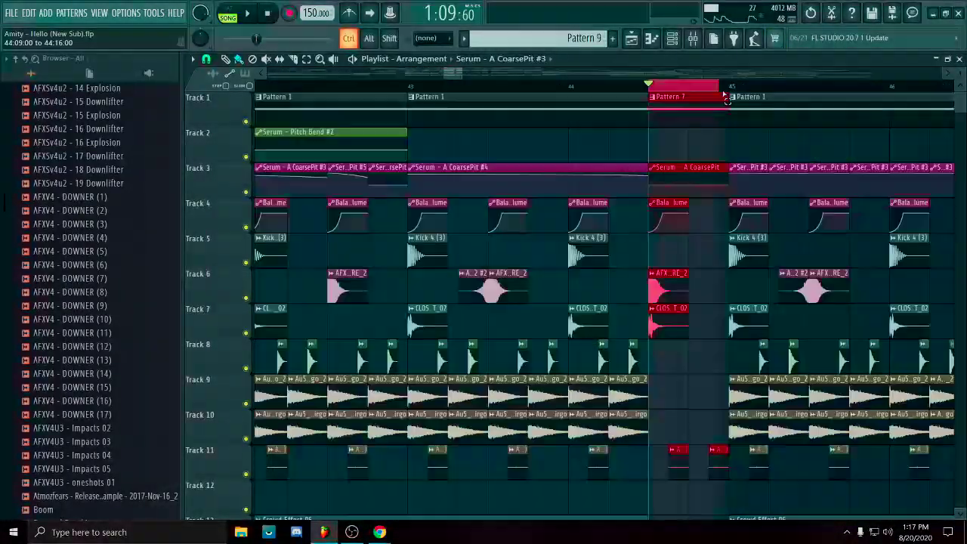
pyautogui.scroll(-5, 715, 105)
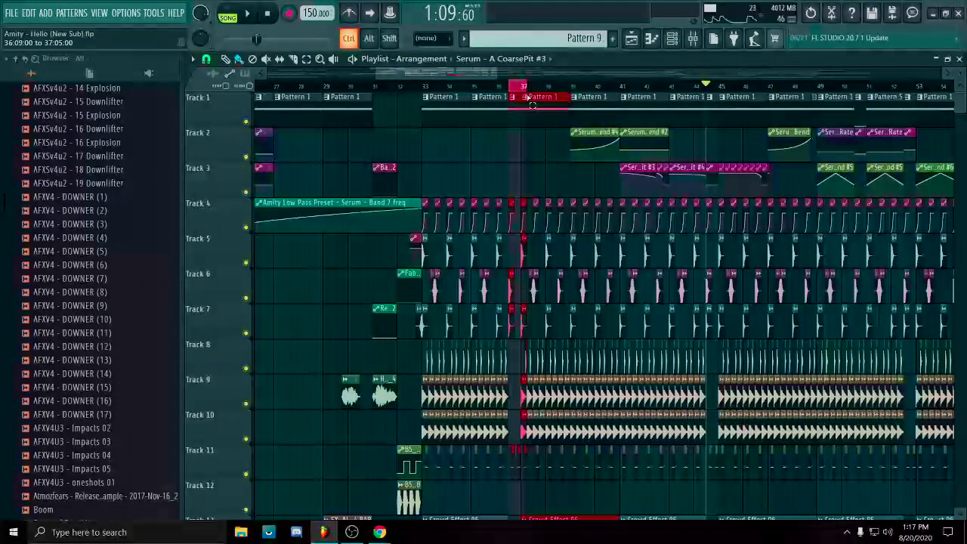
pyautogui.click(715, 87)
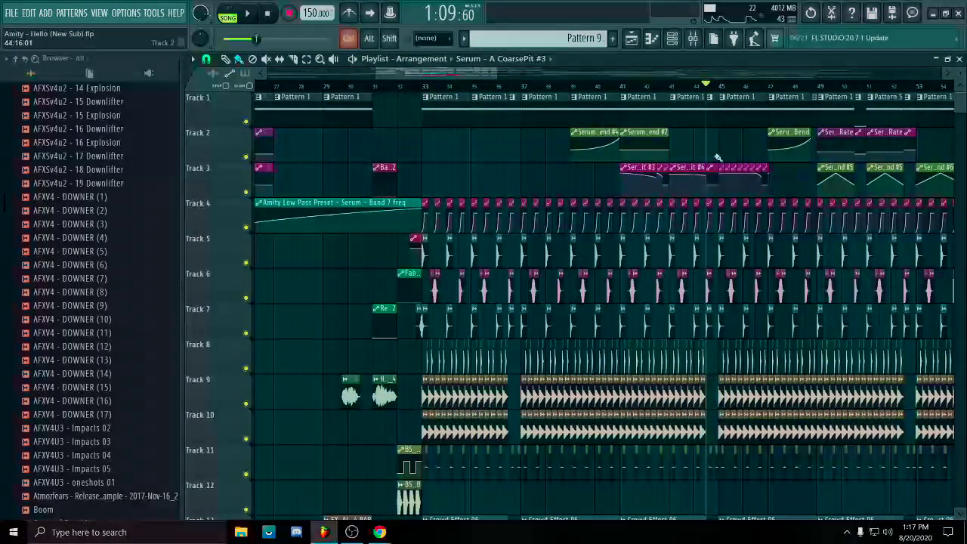
# Select the run of Serum CoarsePit automation clips on Track 3 from bar 41 to bar 46.
pyautogui.scroll(4, 710, 147)
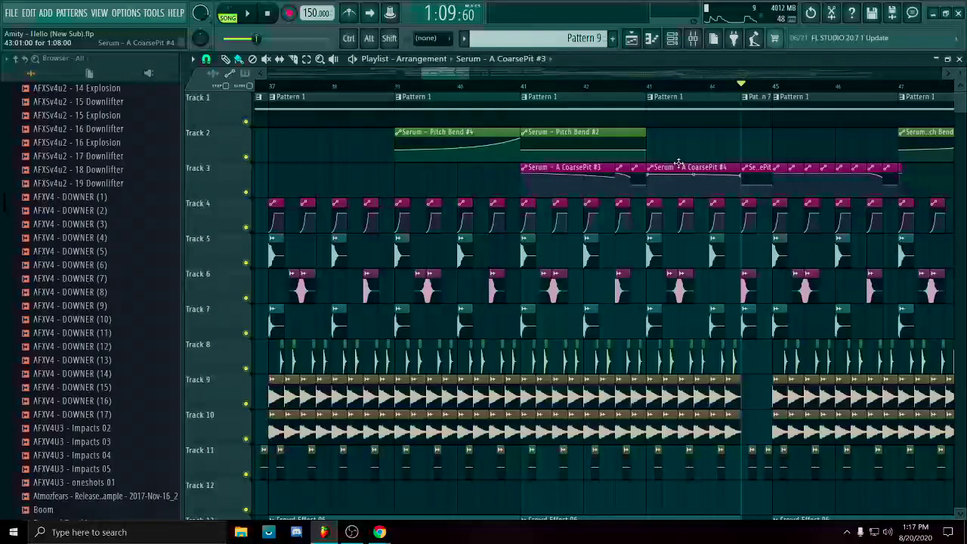
pyautogui.moveTo(673, 147); pyautogui.dragTo(614, 151)
pyautogui.scroll(1, 614, 151)
pyautogui.moveTo(579, 185); pyautogui.dragTo(848, 178)
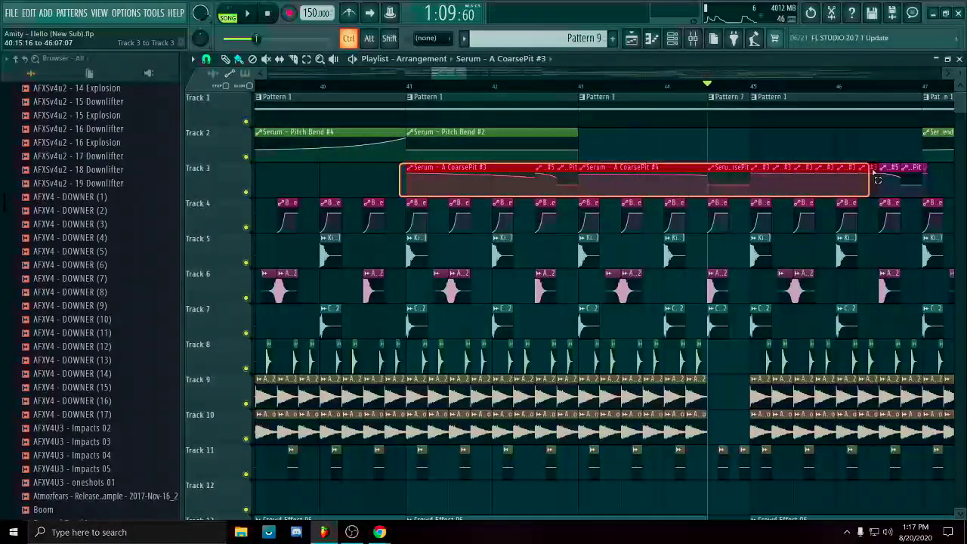
# Examine the CoarsePit automation clips on Track 3 between bars 45 and 47, including the drop at the end of bar 46.
pyautogui.scroll(4, 838, 154)
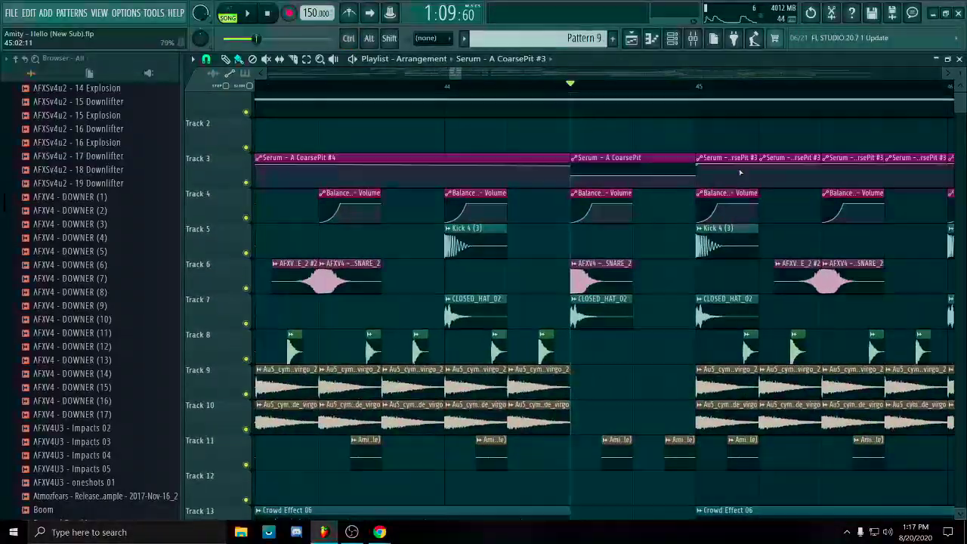
pyautogui.moveTo(793, 166); pyautogui.dragTo(584, 177)
pyautogui.scroll(-4, 584, 164)
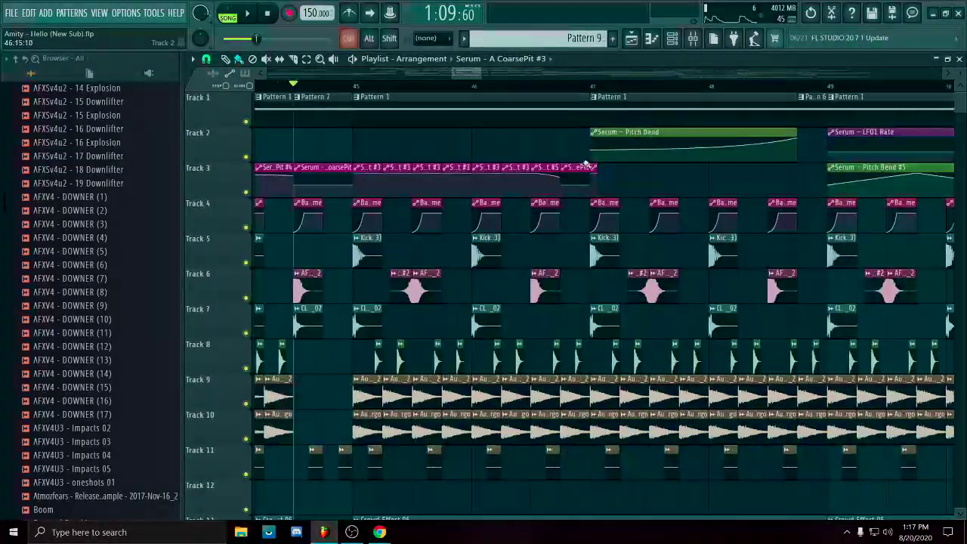
pyautogui.scroll(3, 544, 151)
pyautogui.scroll(1, 521, 168)
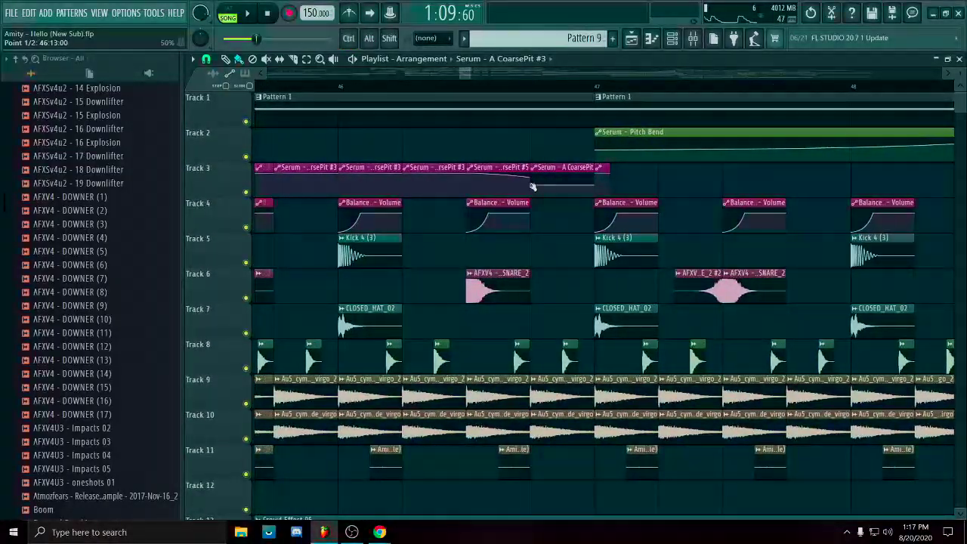
pyautogui.scroll(-5, 465, 97)
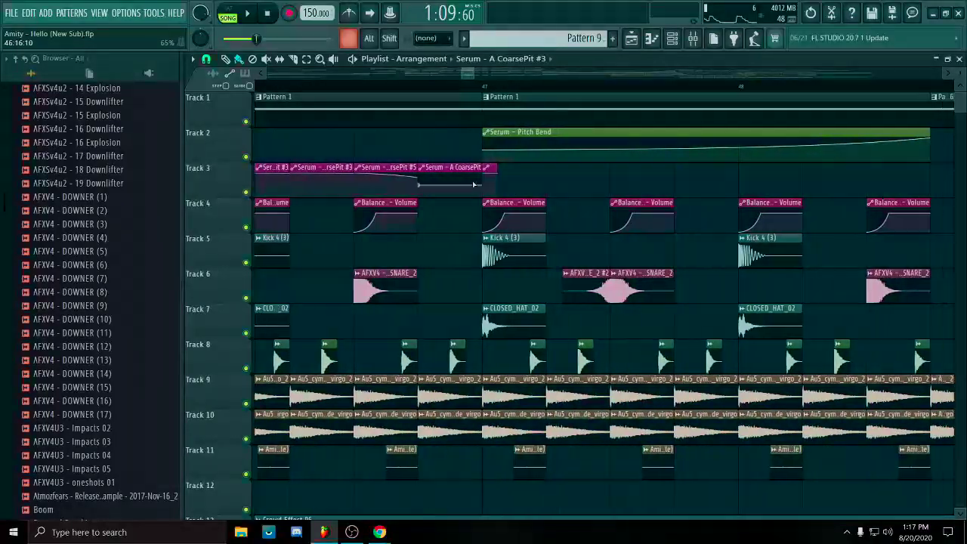
# Play the section with the Serum Pitch Bend clip at bar 47 and stop playback.
pyautogui.press('space')
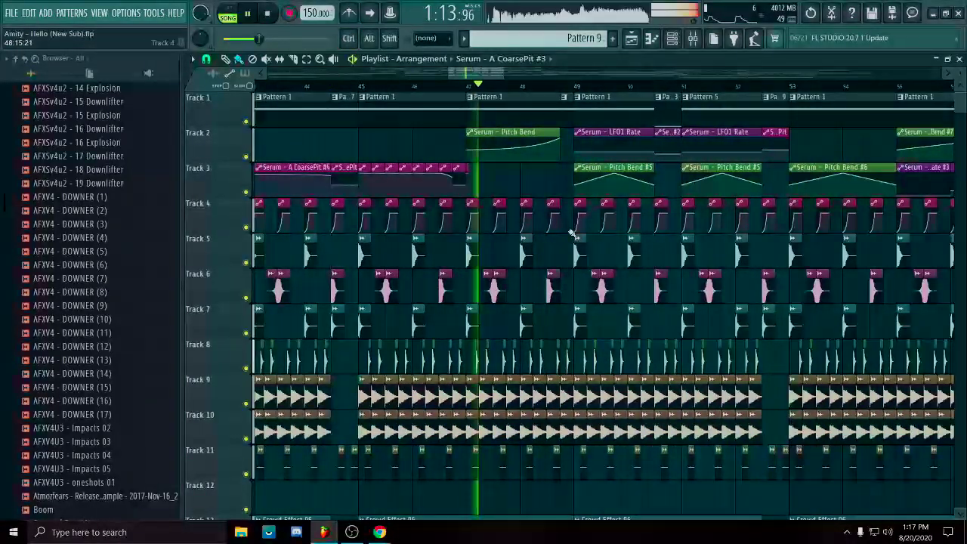
pyautogui.scroll(-2, 531, 184)
pyautogui.scroll(4, 531, 183)
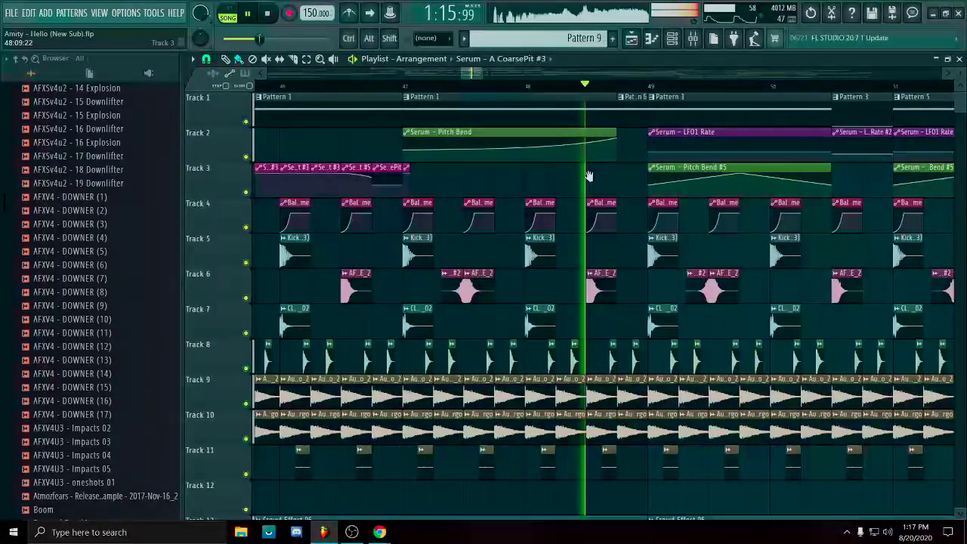
pyautogui.press('space')
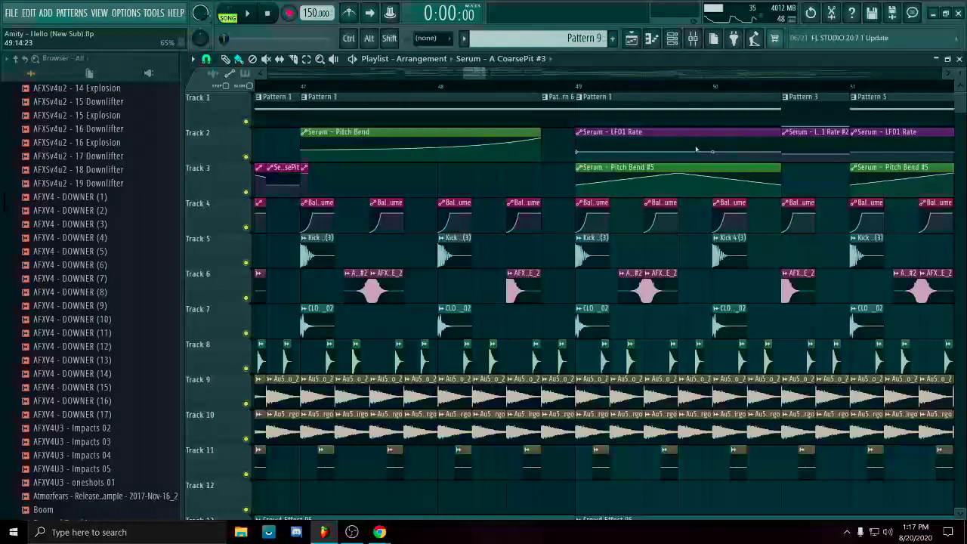
# Play from bar 49 and examine the LFO1 Rate and Pitch Bend #5 automation around Pattern 3 and Pattern 5.
pyautogui.click(574, 86)
pyautogui.press('space')
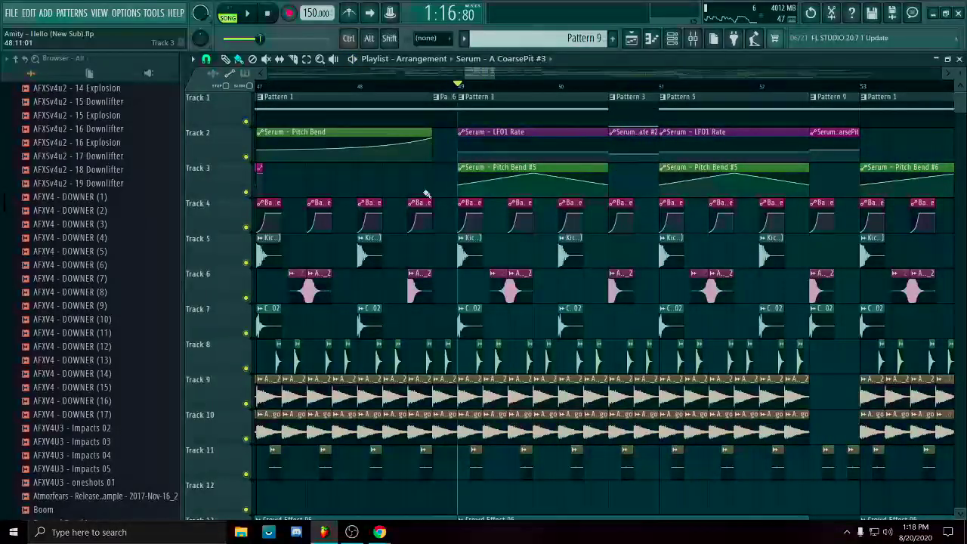
pyautogui.scroll(-4, 424, 198)
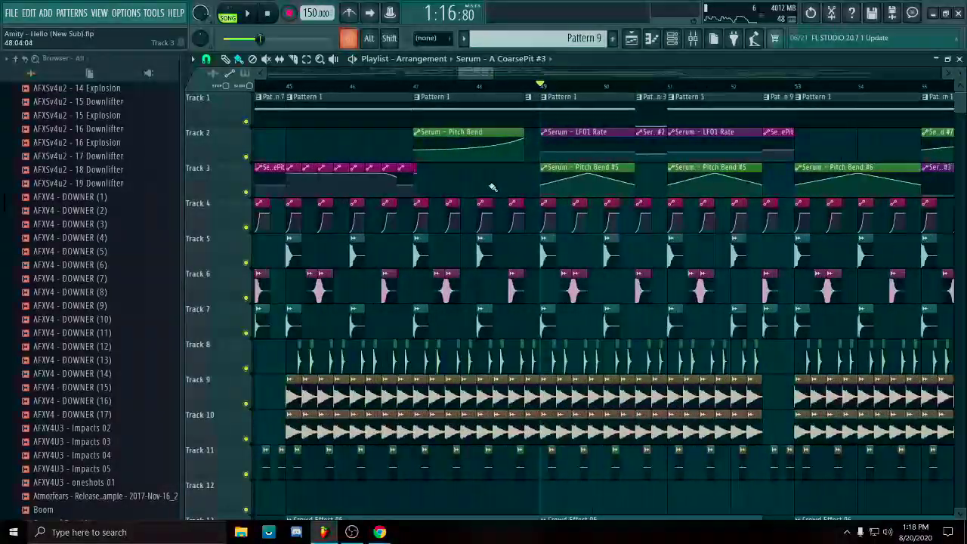
pyautogui.scroll(3, 493, 183)
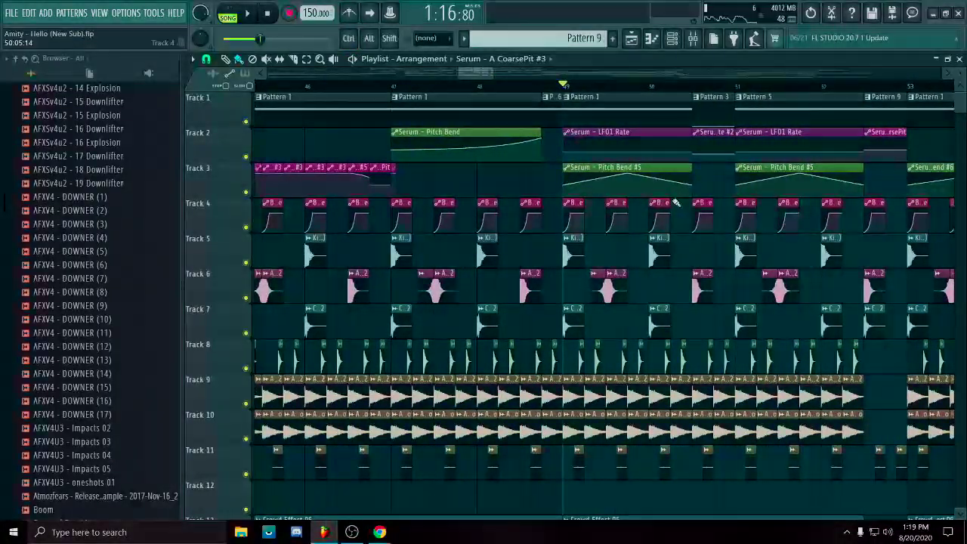
pyautogui.scroll(-4, 443, 174)
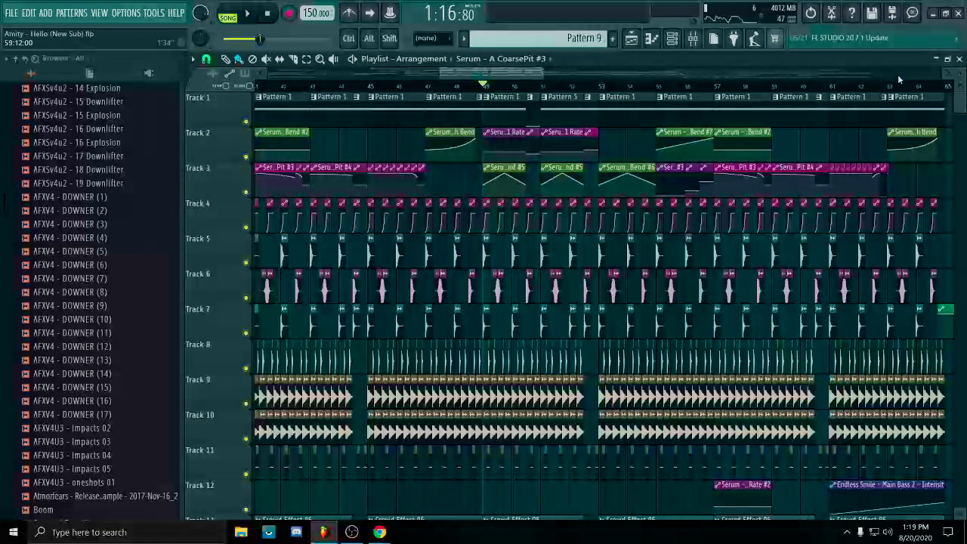
pyautogui.scroll(4, 571, 210)
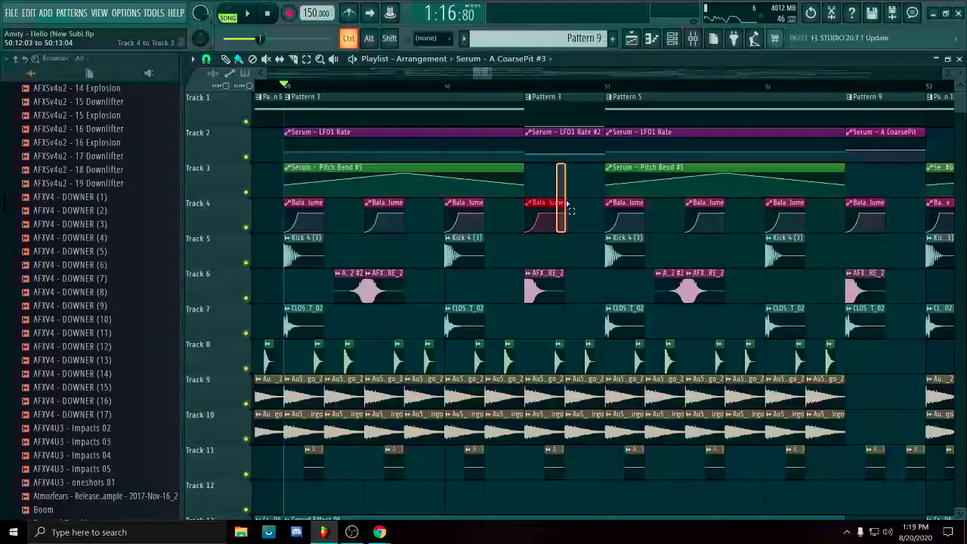
pyautogui.scroll(-2, 583, 158)
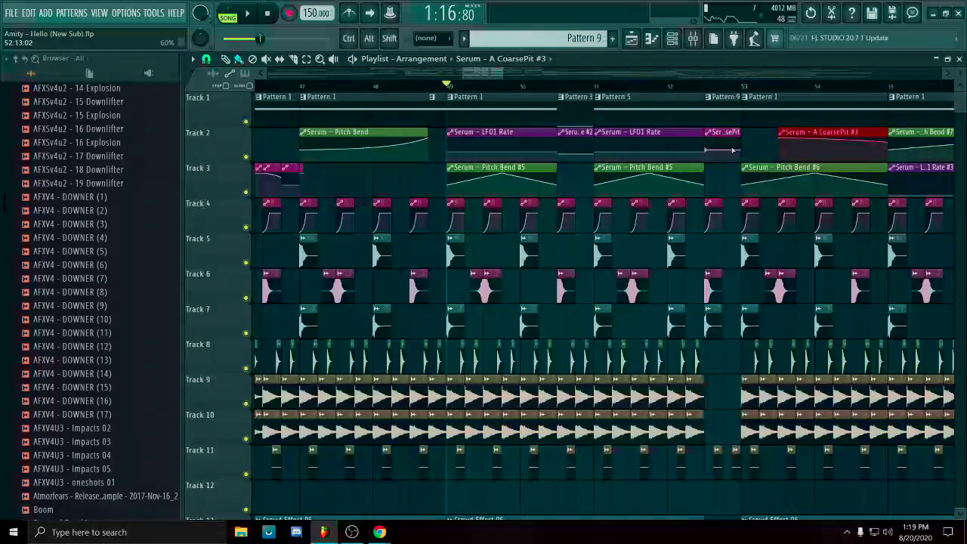
# Play from bar 55 and examine the Pitch Bend #7 and LFO1 Rate #3 to #5 automation leading up to bar 57.
pyautogui.moveTo(646, 182); pyautogui.dragTo(421, 209)
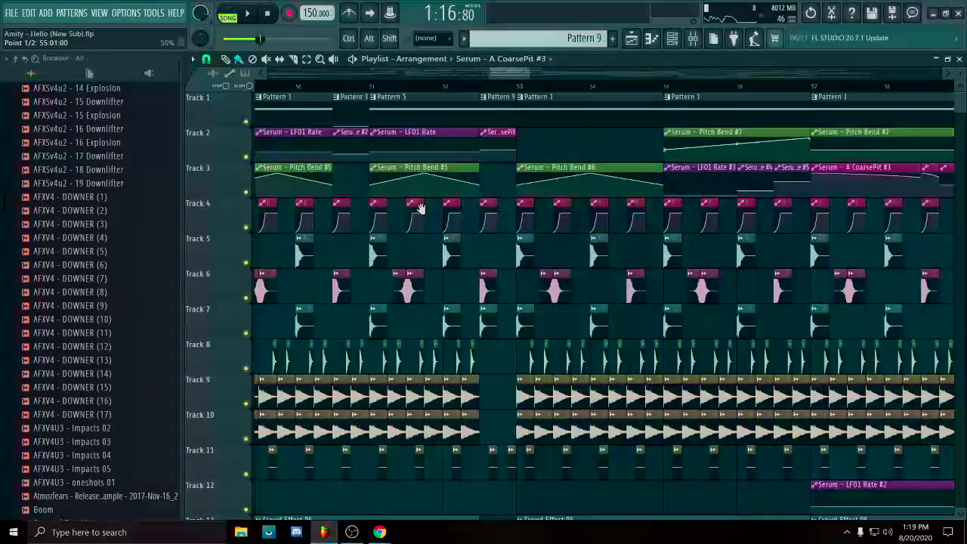
pyautogui.moveTo(937, 174); pyautogui.dragTo(687, 168)
pyautogui.scroll(-3, 687, 169)
pyautogui.scroll(2, 491, 90)
pyautogui.click(491, 87)
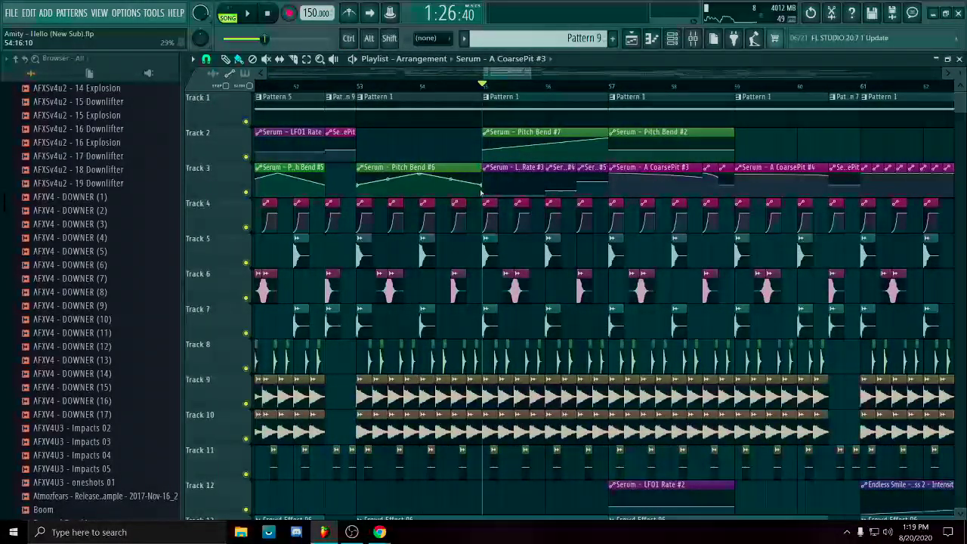
pyautogui.scroll(5, 521, 200)
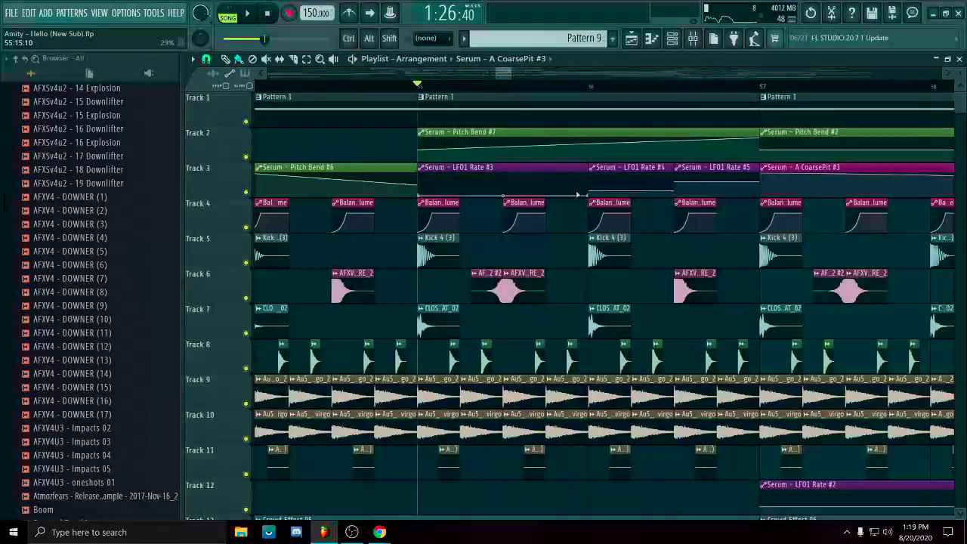
pyautogui.press('space')
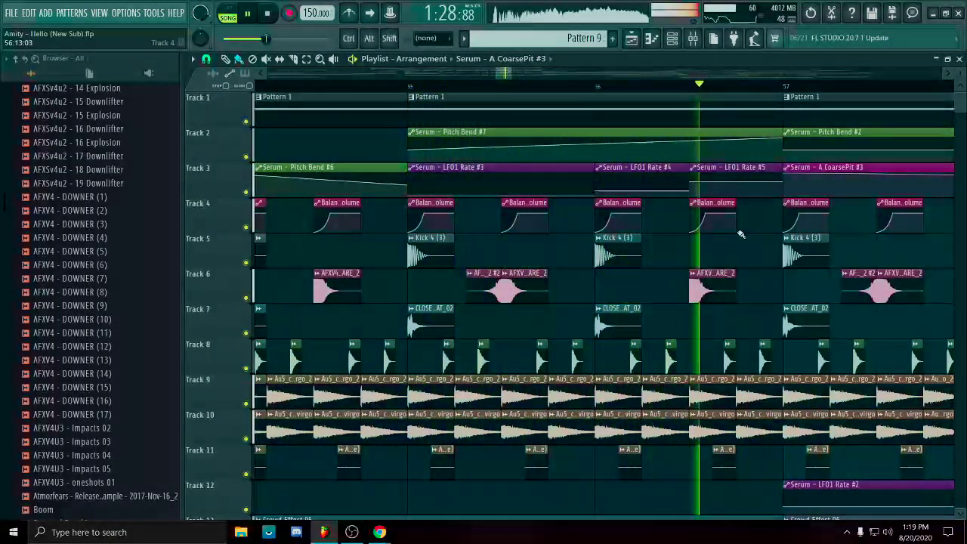
pyautogui.scroll(-6, 743, 228)
pyautogui.press('space')
# Isolate Tracks 23 and 24 in the intro and play their Amity - Hello audio clips from bar 1.
pyautogui.scroll(-5, 436, 337)
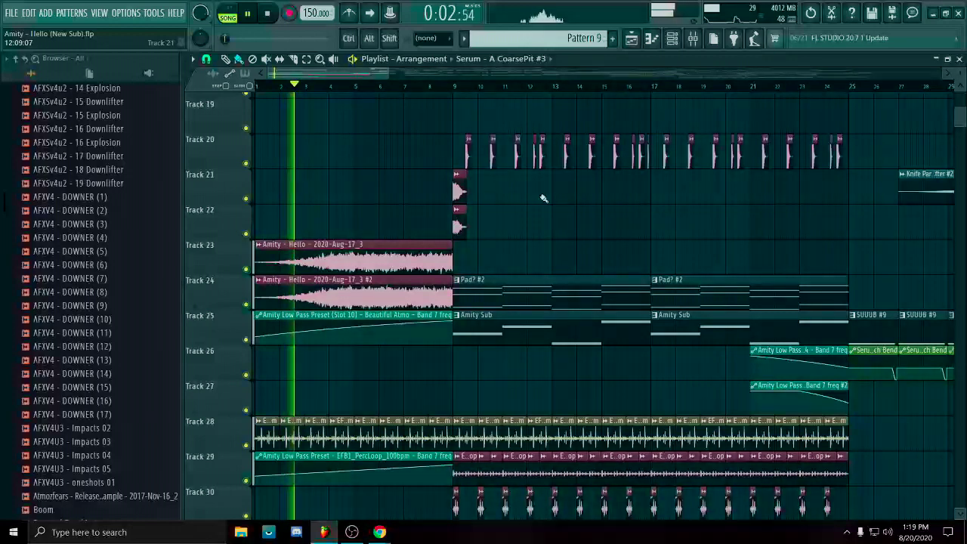
pyautogui.press('space')
pyautogui.rightClick(246, 305)
pyautogui.click(246, 269)
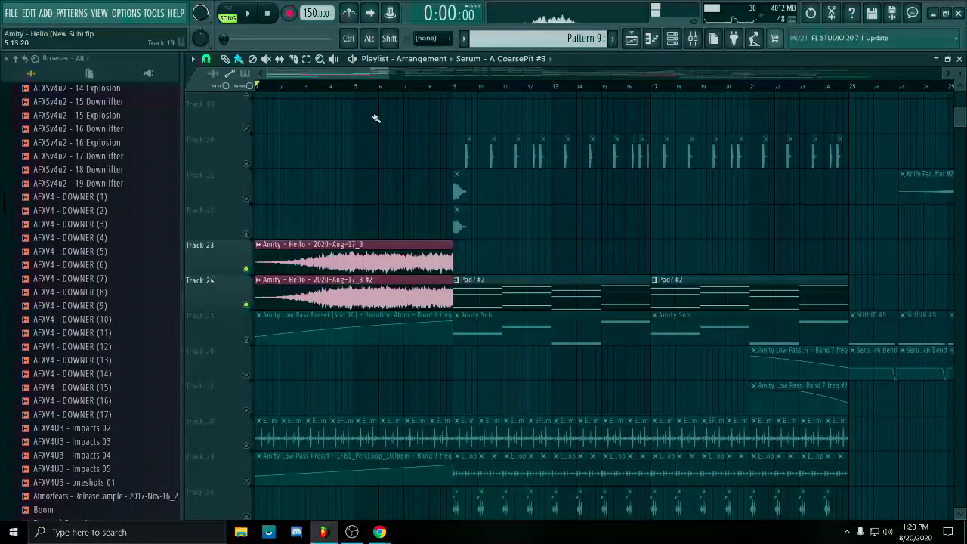
pyautogui.press('space')
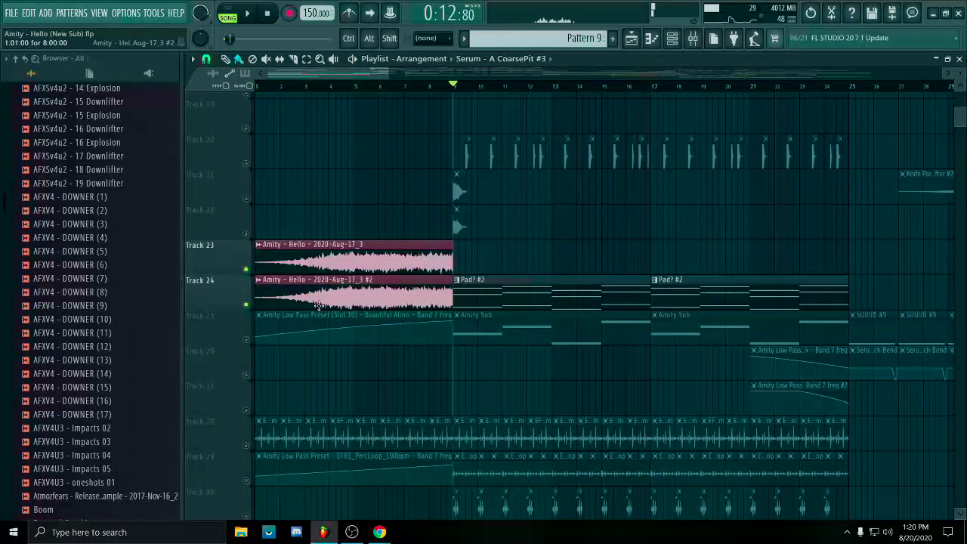
# Solo Track 24 and open the Beautiful Atmo Serum instrument used by the Pad? #2 pattern.
pyautogui.rightClick(247, 305)
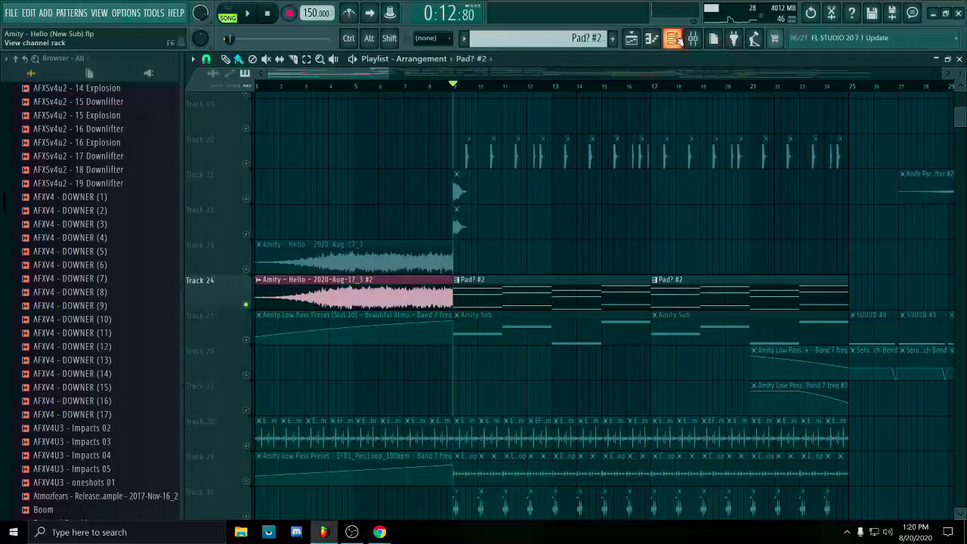
pyautogui.click(674, 38)
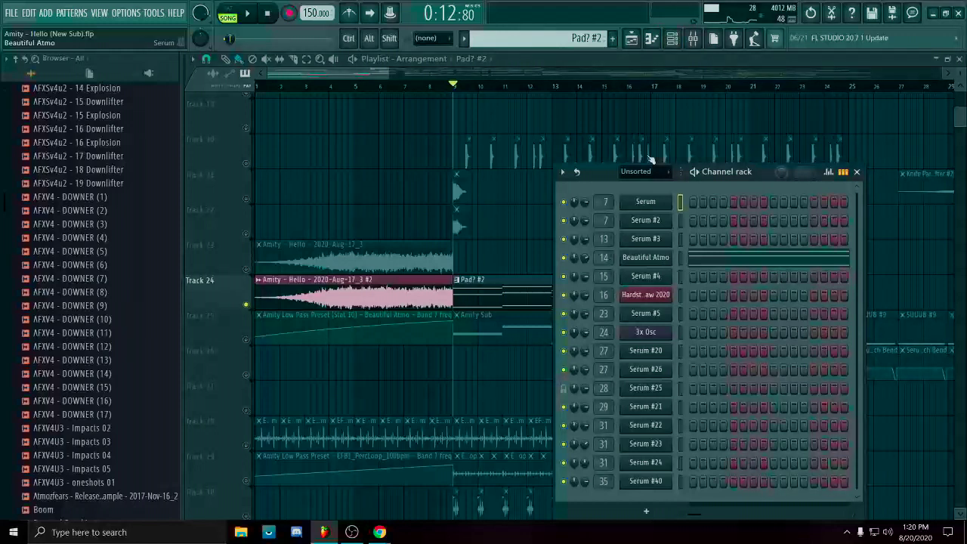
pyautogui.click(645, 257)
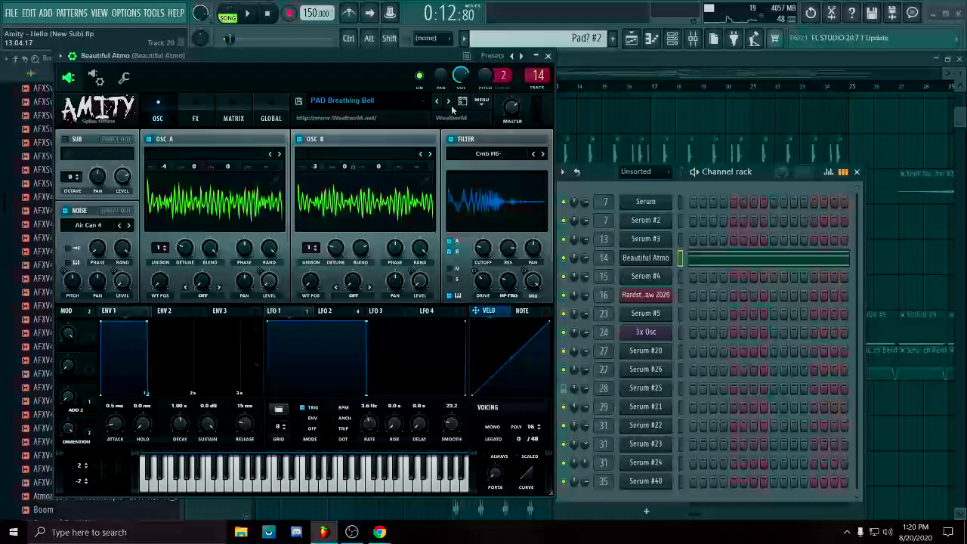
pyautogui.moveTo(360, 49); pyautogui.dragTo(673, 44)
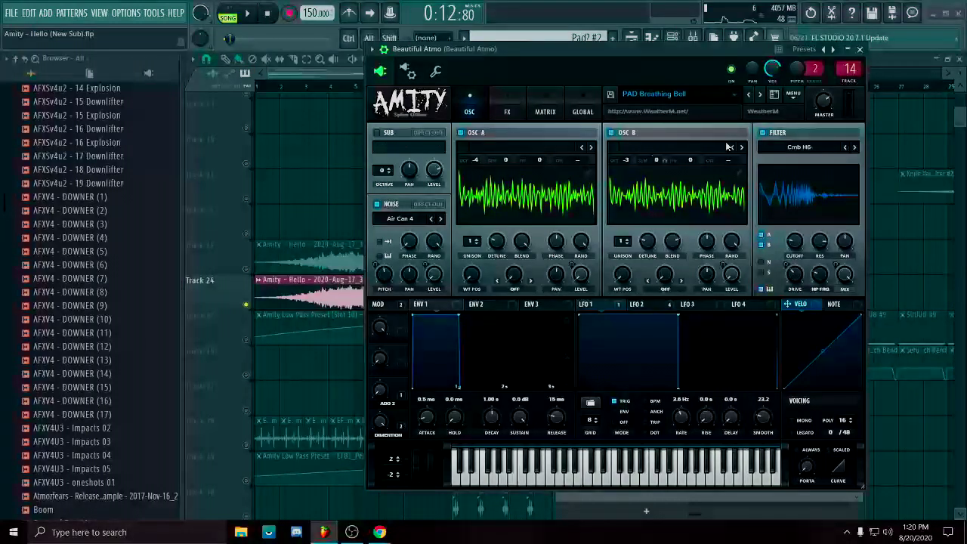
# Examine Beautiful Atmo's oscillators, effects, LFO 2 shape and modulation matrix routings.
pyautogui.click(501, 110)
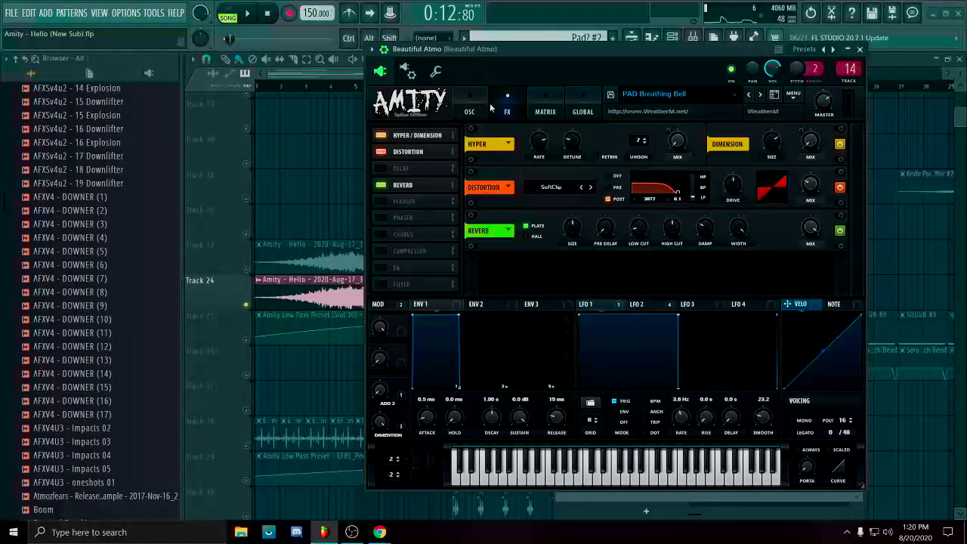
pyautogui.click(471, 110)
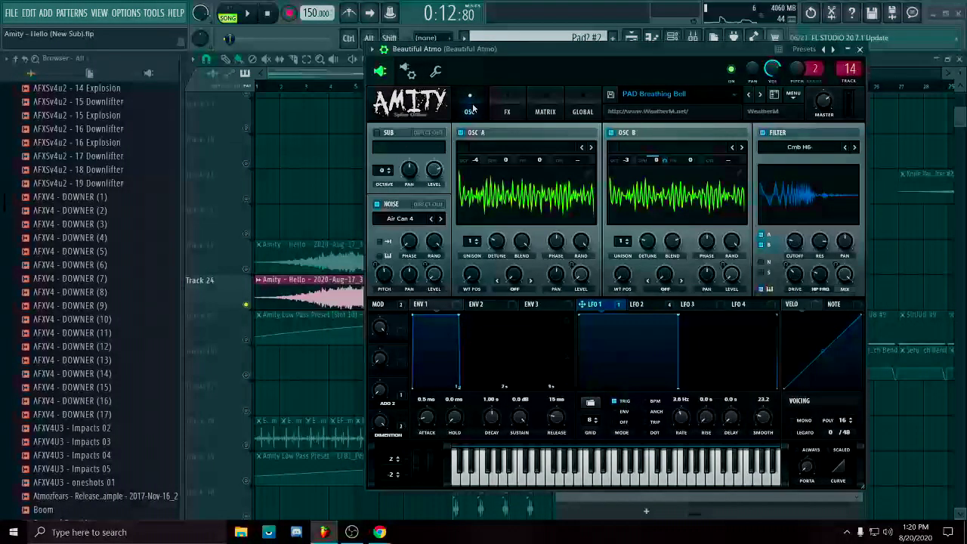
pyautogui.click(662, 304)
pyautogui.click(503, 109)
pyautogui.click(469, 110)
pyautogui.click(505, 109)
pyautogui.click(545, 111)
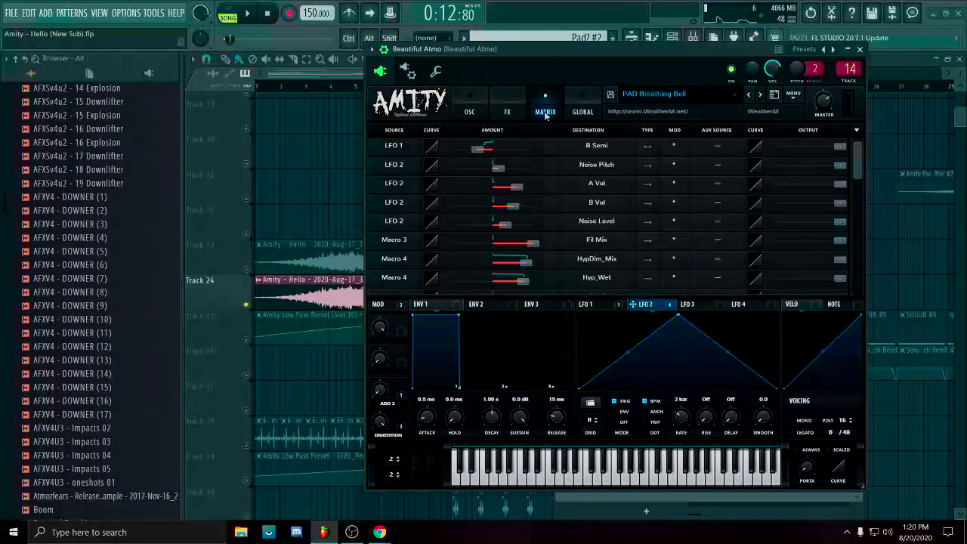
pyautogui.moveTo(855, 160)
pyautogui.mouseDown()
pyautogui.moveTo(861, 209)
pyautogui.moveTo(856, 143)
pyautogui.mouseUp()
pyautogui.click(469, 110)
# Close the Beautiful Atmo instrument and the channel rack, and play the soloed Pad? #2 clip from bar 9.
pyautogui.click(861, 49)
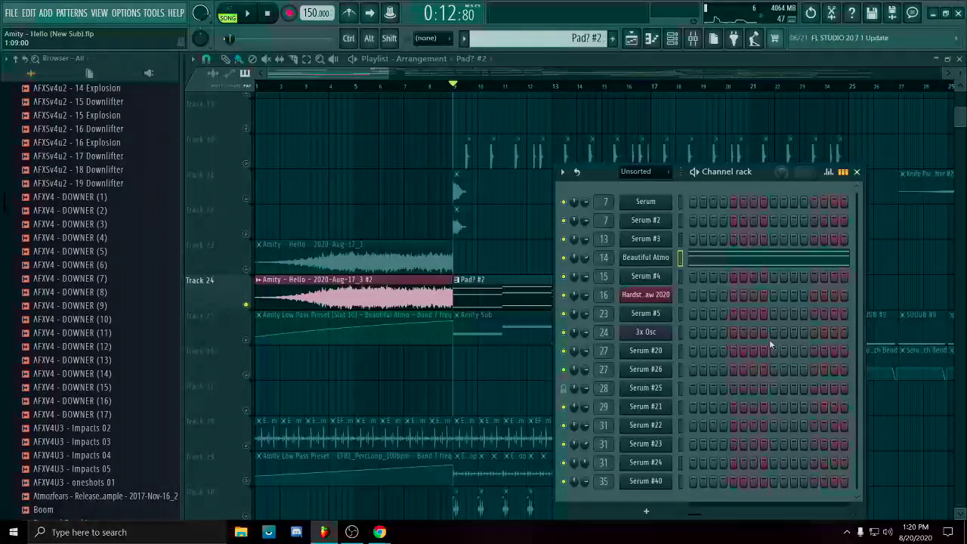
pyautogui.click(857, 173)
pyautogui.press('space')
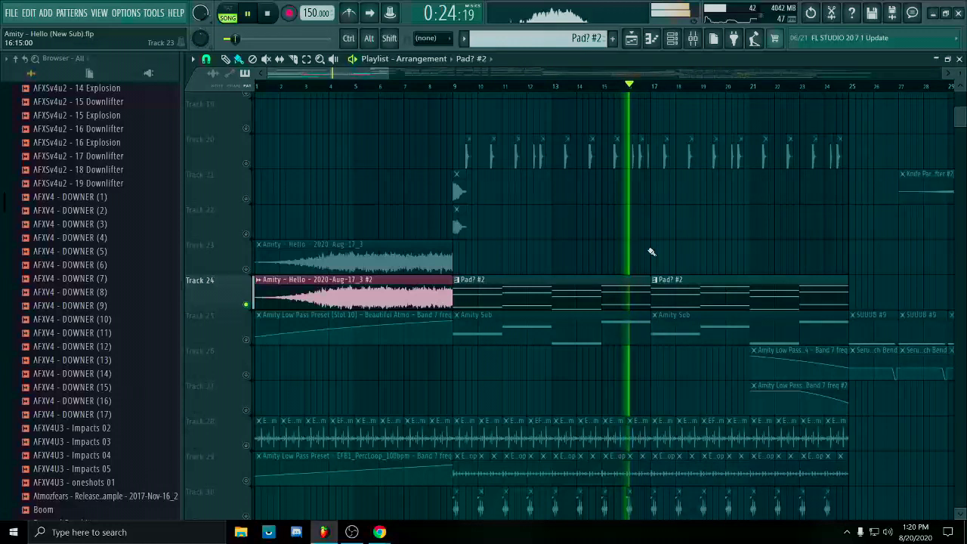
pyautogui.press('space')
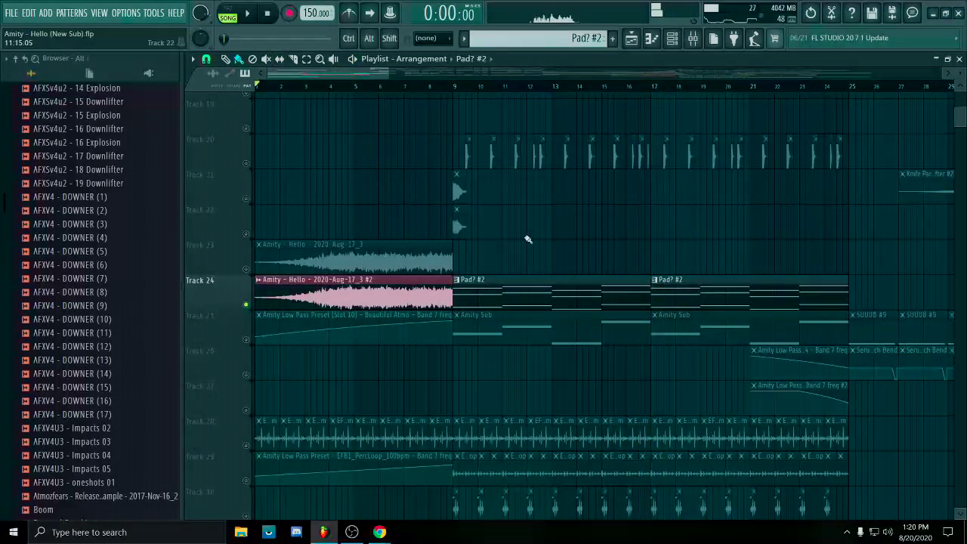
pyautogui.moveTo(425, 172); pyautogui.dragTo(254, 453)
pyautogui.moveTo(413, 243); pyautogui.dragTo(321, 328)
pyautogui.moveTo(469, 255); pyautogui.dragTo(763, 341)
pyautogui.keyDown('ctrl'); pyautogui.click(520, 262); pyautogui.keyUp('ctrl')
pyautogui.moveTo(461, 255); pyautogui.dragTo(503, 370)
pyautogui.scroll(5, 464, 301)
pyautogui.moveTo(448, 255); pyautogui.dragTo(537, 432)
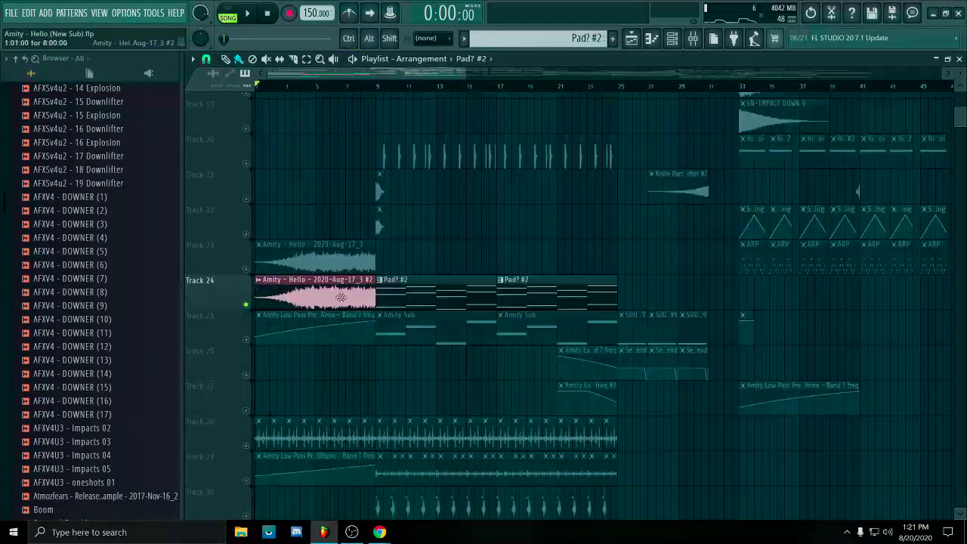
# Compare the two Amity - Hello intro clips by soloing and playing Track 23 and Track 24 in turn.
pyautogui.click(277, 258)
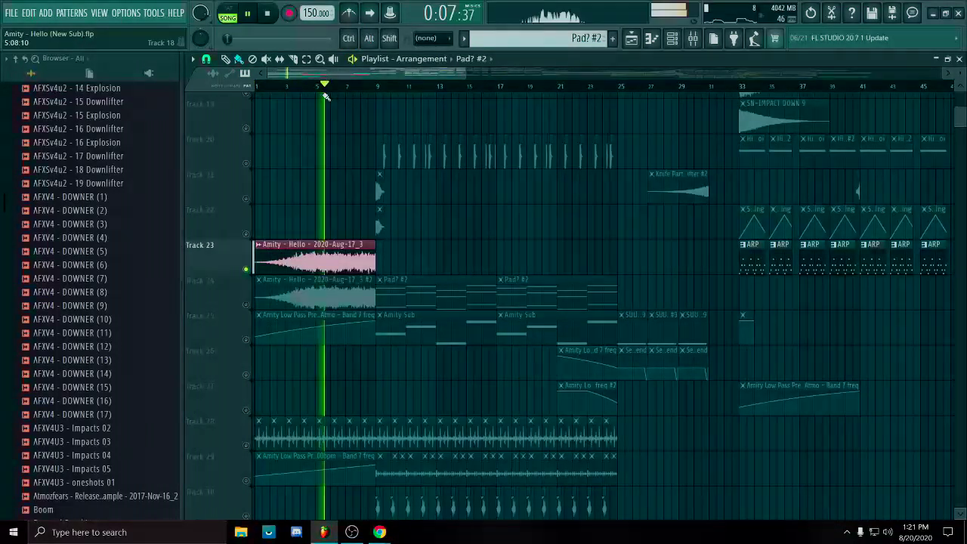
pyautogui.press('space')
pyautogui.moveTo(338, 219); pyautogui.dragTo(344, 291)
pyautogui.moveTo(339, 218); pyautogui.dragTo(346, 261)
pyautogui.click(255, 306)
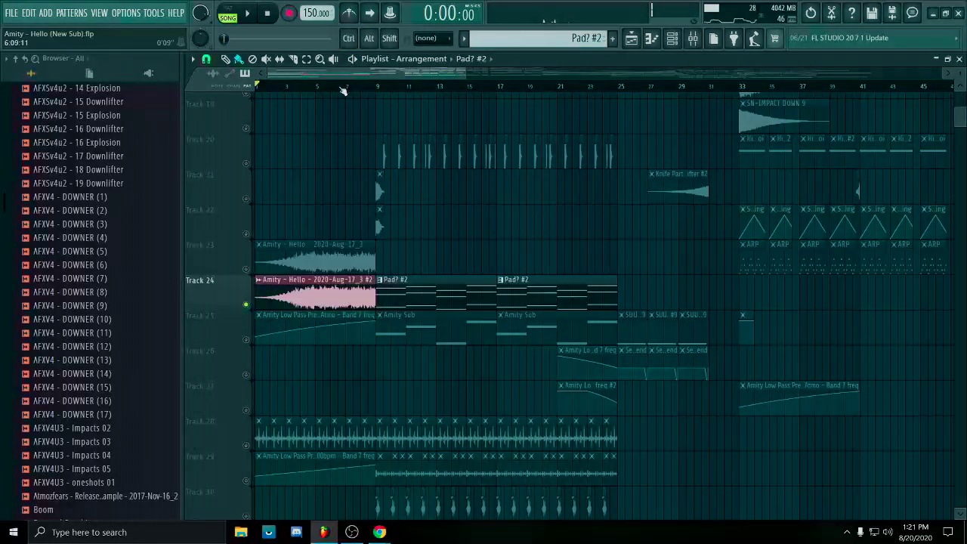
pyautogui.press('space')
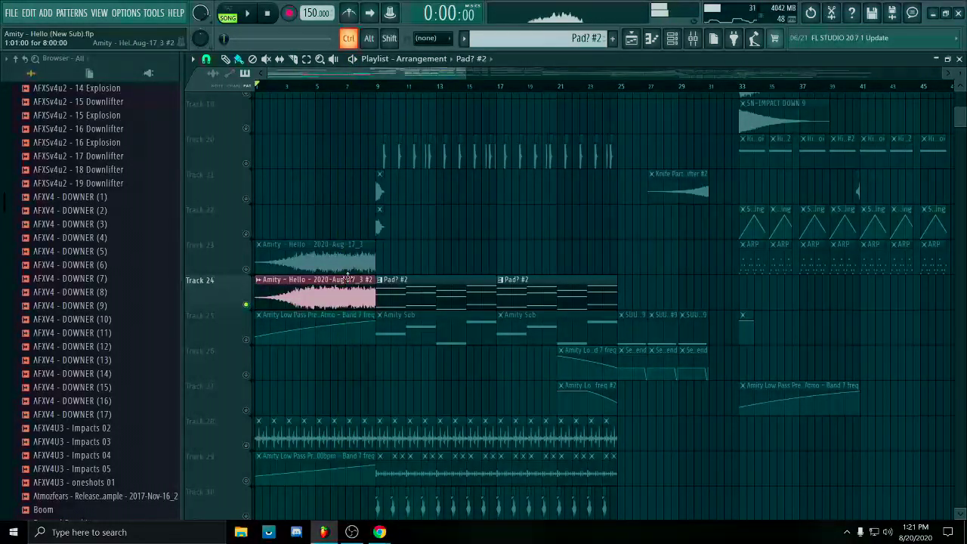
# Examine the pitch shift and Reverse settings of the Amity - Hello clip on Track 23.
pyautogui.moveTo(325, 287); pyautogui.dragTo(372, 293)
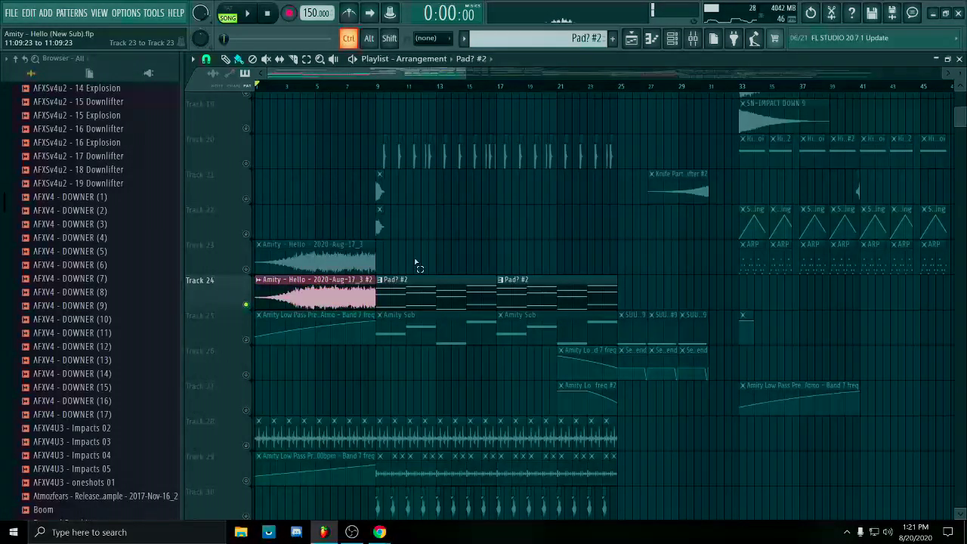
pyautogui.keyDown('ctrl'); pyautogui.click(414, 261); pyautogui.keyUp('ctrl')
pyautogui.doubleClick(340, 252)
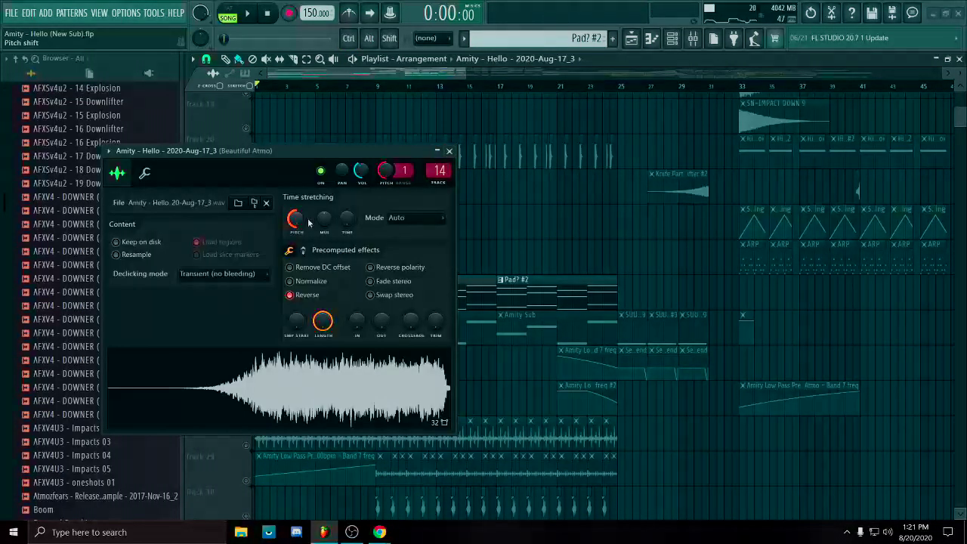
pyautogui.click(449, 151)
# Unmute Tracks 21 to 23 and select the two short Amity - Hello clips at bar 9 on Tracks 21 and 22.
pyautogui.scroll(5, 355, 227)
pyautogui.moveTo(342, 178); pyautogui.dragTo(390, 210)
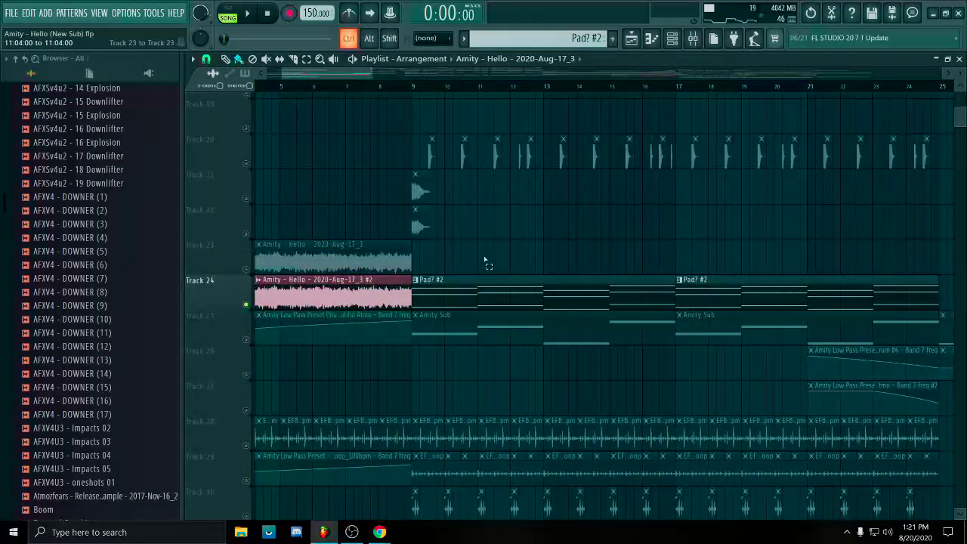
pyautogui.scroll(6, 402, 227)
pyautogui.moveTo(436, 129); pyautogui.dragTo(425, 234)
pyautogui.scroll(-8, 426, 234)
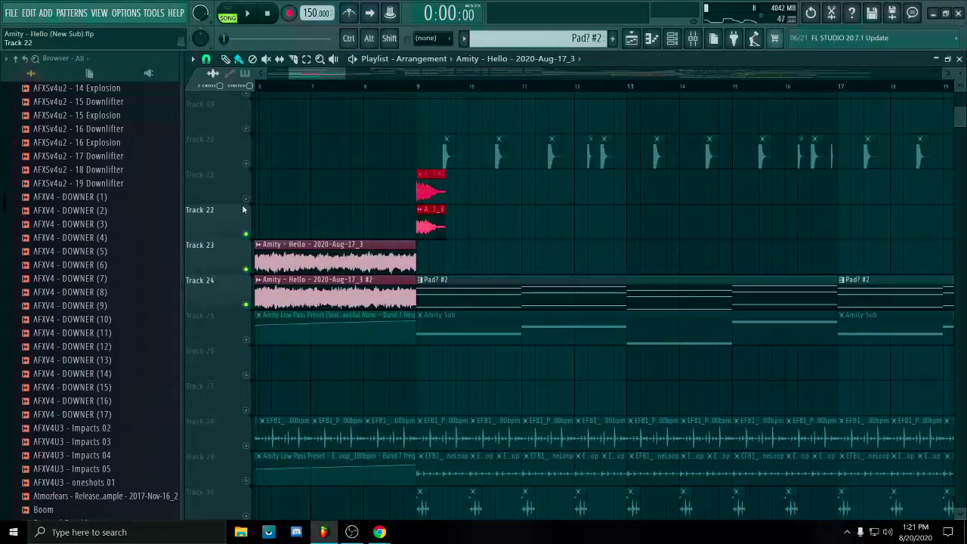
# Move the first Pad? #2 clip from bar 9 to about bar 12 and play the transition from bar 8.
pyautogui.moveTo(477, 293); pyautogui.dragTo(648, 294)
pyautogui.click(376, 86)
pyautogui.press('space')
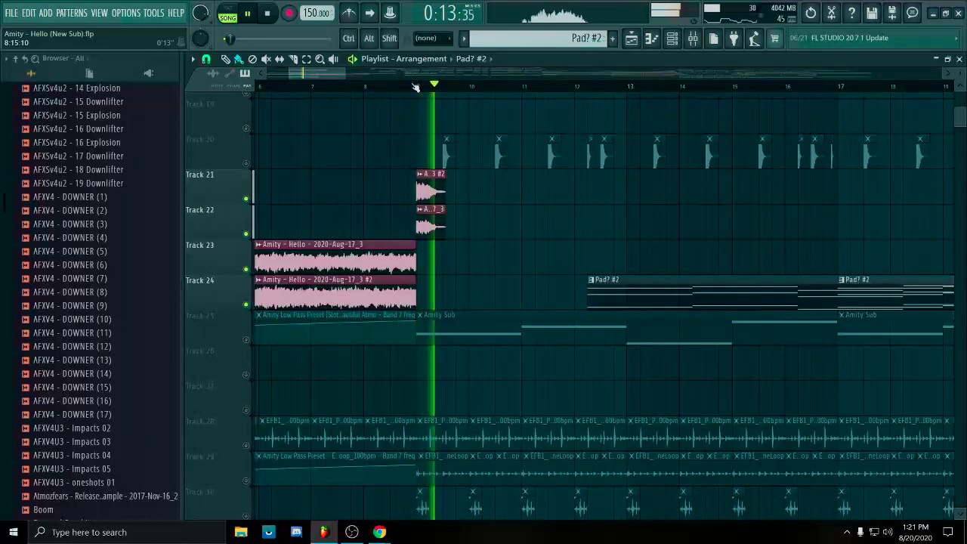
pyautogui.press('space')
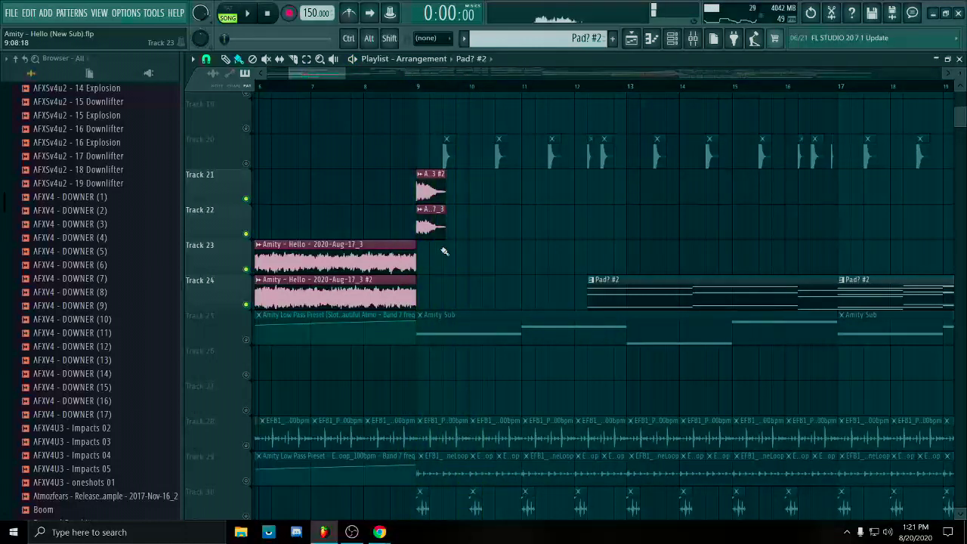
# Move the two short Amity - Hello clips on Tracks 21 and 22 to bar 11 and play the end of the intro.
pyautogui.moveTo(428, 217); pyautogui.dragTo(567, 217)
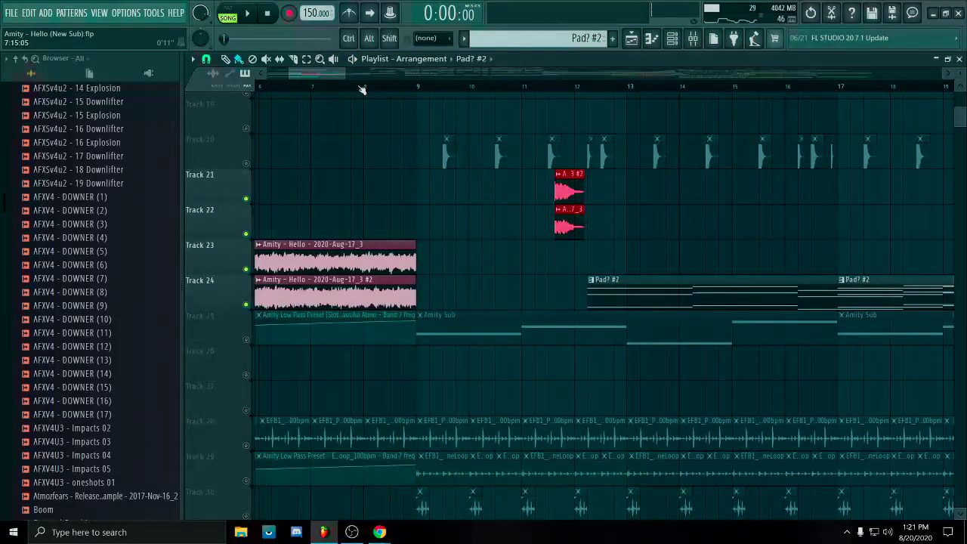
pyautogui.press('space')
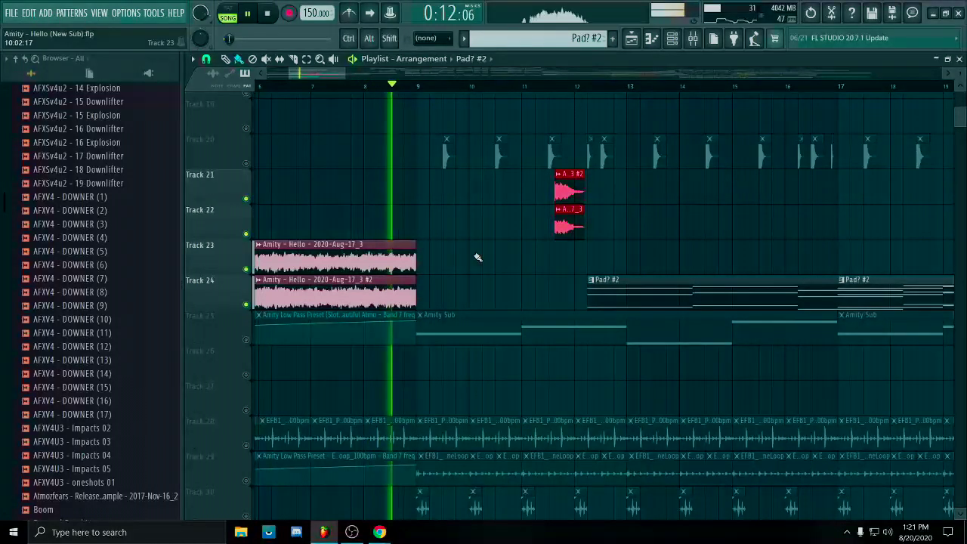
pyautogui.press('space')
# Move the Pad? #2 clip back to bar 9 and play the transition without the short clips there.
pyautogui.moveTo(641, 288); pyautogui.dragTo(468, 276)
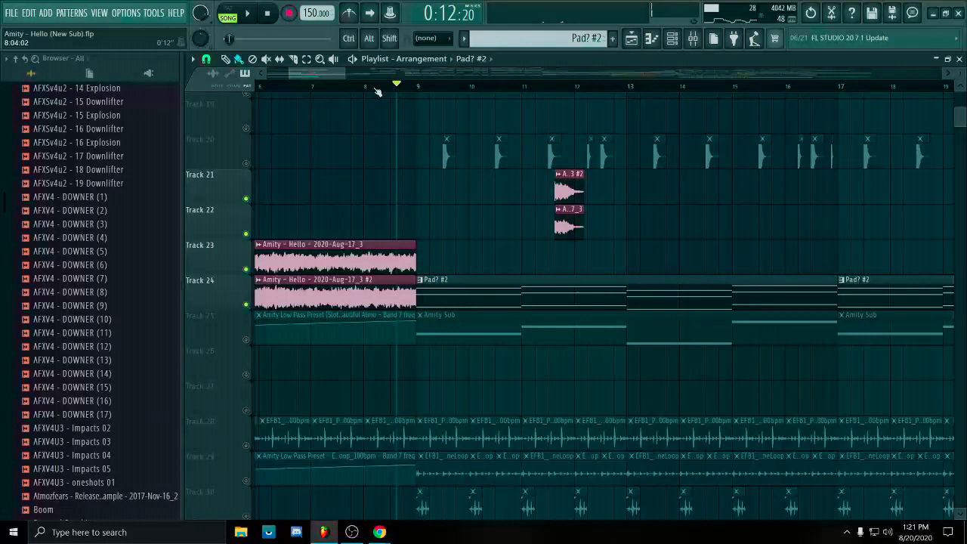
pyautogui.press('space')
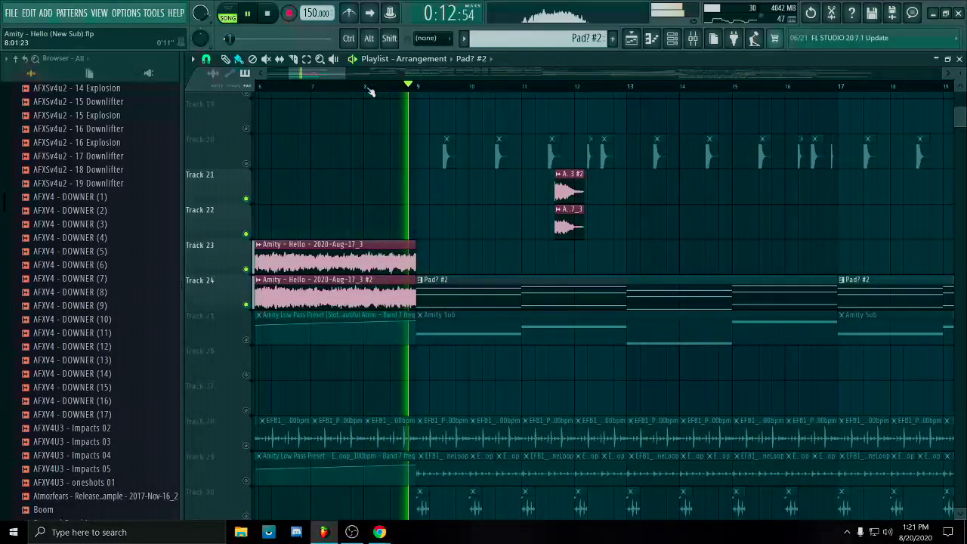
pyautogui.press('space')
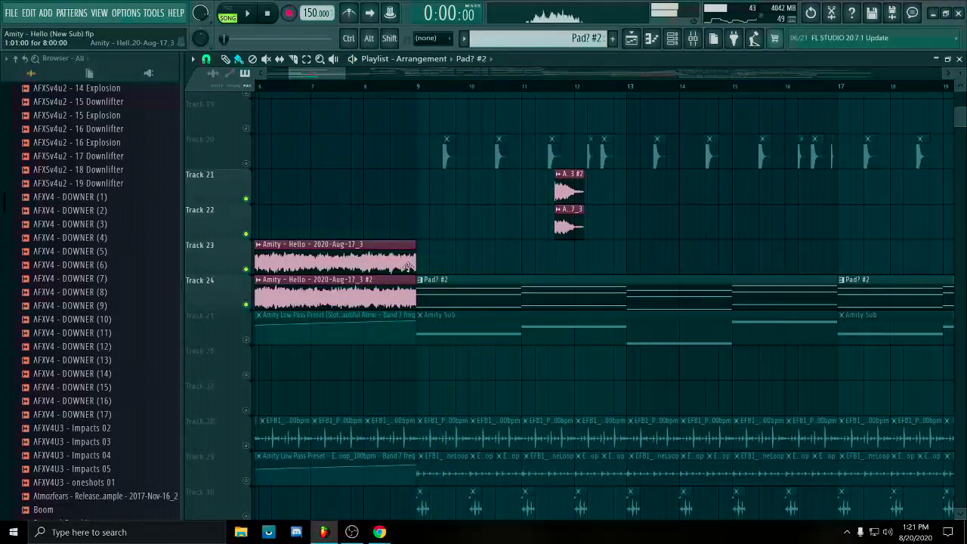
# Return the short Amity - Hello clips on Tracks 21 and 22 to bar 9 and play the full transition.
pyautogui.moveTo(627, 191); pyautogui.dragTo(559, 228)
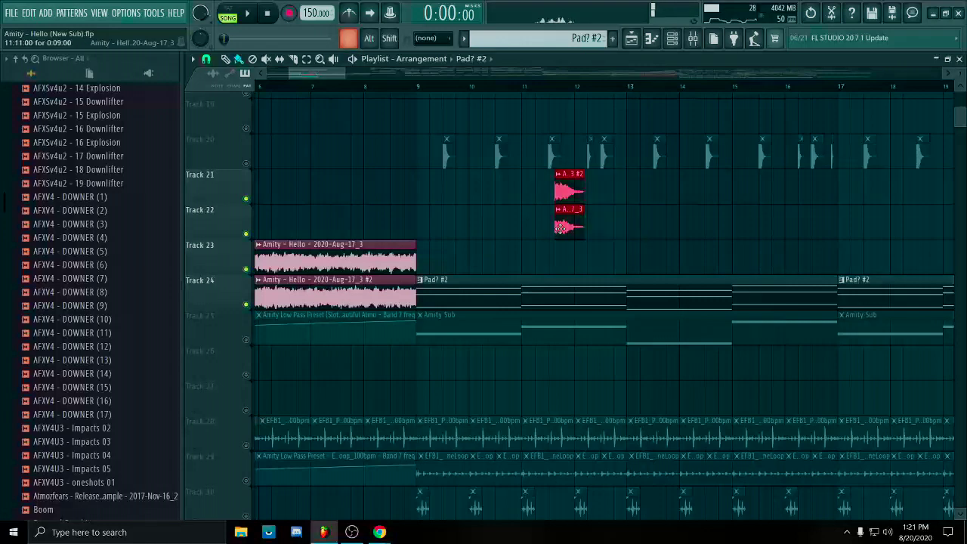
pyautogui.keyDown('ctrl'); pyautogui.click(437, 253); pyautogui.keyUp('ctrl')
pyautogui.scroll(5, 425, 272)
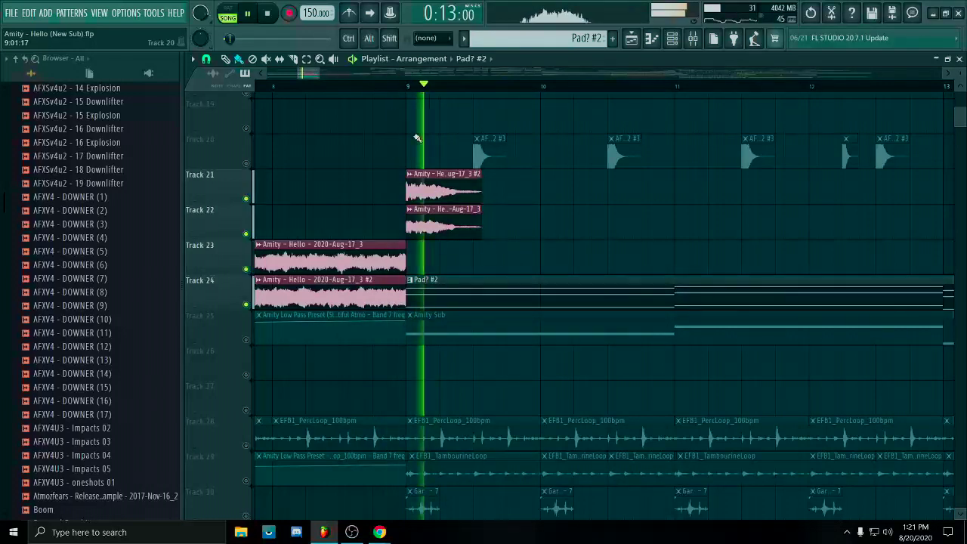
pyautogui.scroll(-5, 514, 317)
pyautogui.press('space')
pyautogui.click(574, 244)
pyautogui.keyDown('ctrl'); pyautogui.click(572, 244); pyautogui.keyUp('ctrl')
pyautogui.keyDown('ctrl'); pyautogui.click(613, 252); pyautogui.keyUp('ctrl')
pyautogui.rightClick(610, 251)
pyautogui.scroll(-5, 528, 201)
pyautogui.scroll(1, 370, 223)
pyautogui.scroll(1, 377, 230)
pyautogui.moveTo(384, 226); pyautogui.dragTo(365, 270)
pyautogui.scroll(3, 332, 249)
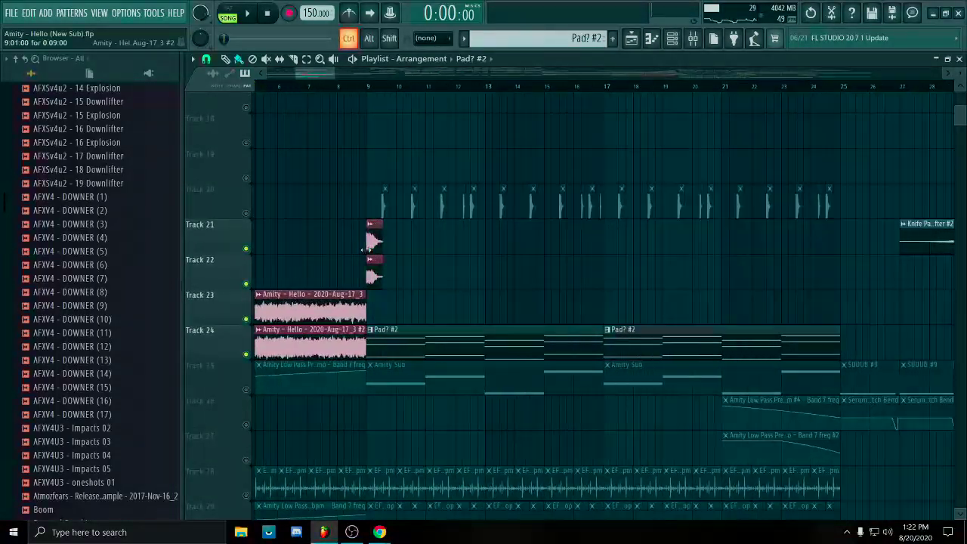
# Solo Track 20 and examine its snare clips across bars 9 to 25 against the rest of the arrangement.
pyautogui.scroll(3, 290, 323)
pyautogui.scroll(-4, 290, 322)
pyautogui.keyDown('ctrl'); pyautogui.click(246, 302); pyautogui.keyUp('ctrl')
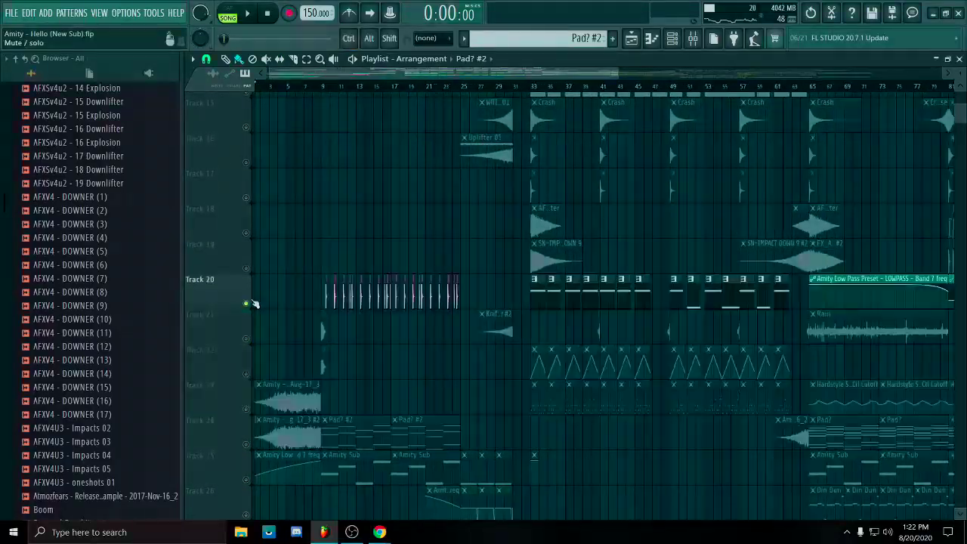
pyautogui.scroll(8, 438, 207)
pyautogui.scroll(-1, 514, 280)
pyautogui.scroll(-5, 519, 287)
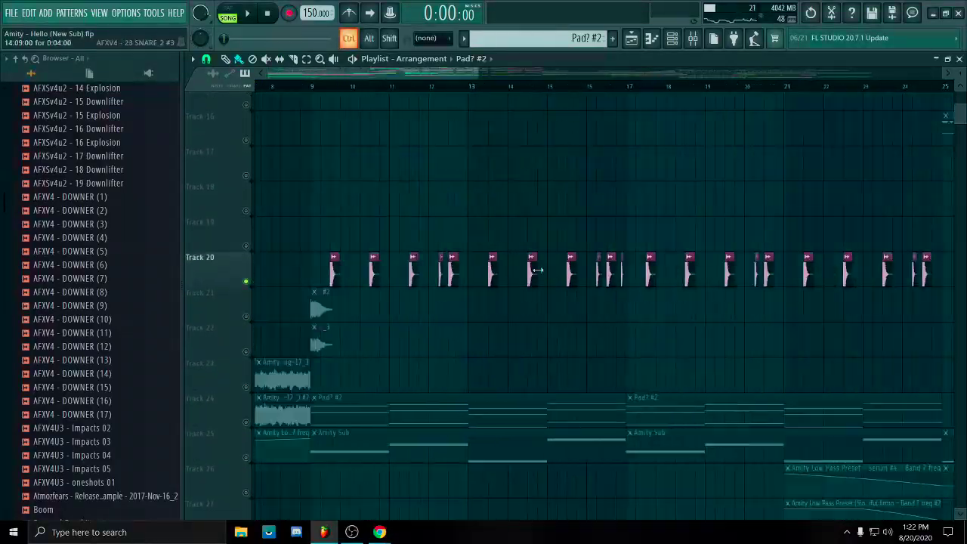
pyautogui.scroll(12, 484, 340)
pyautogui.scroll(-12, 609, 155)
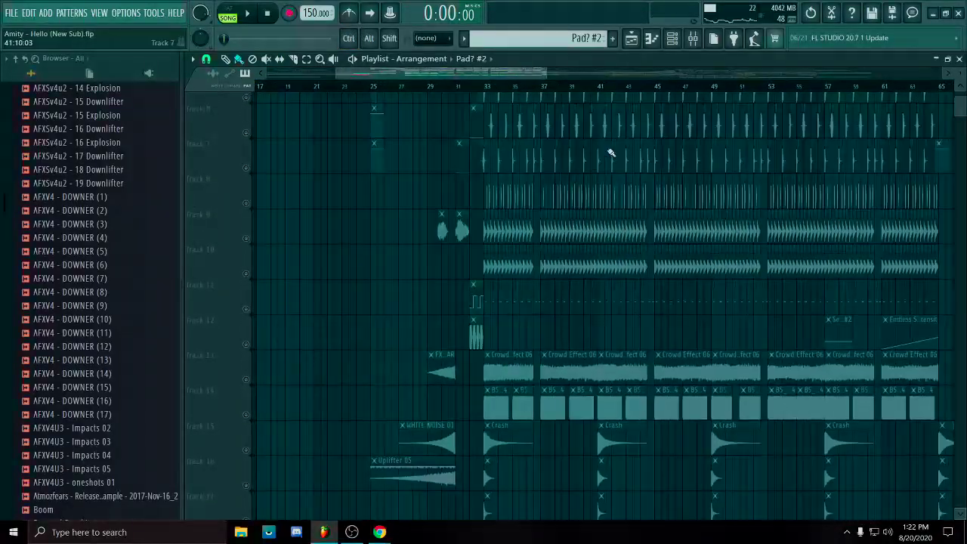
pyautogui.scroll(4, 528, 151)
pyautogui.scroll(10, 585, 204)
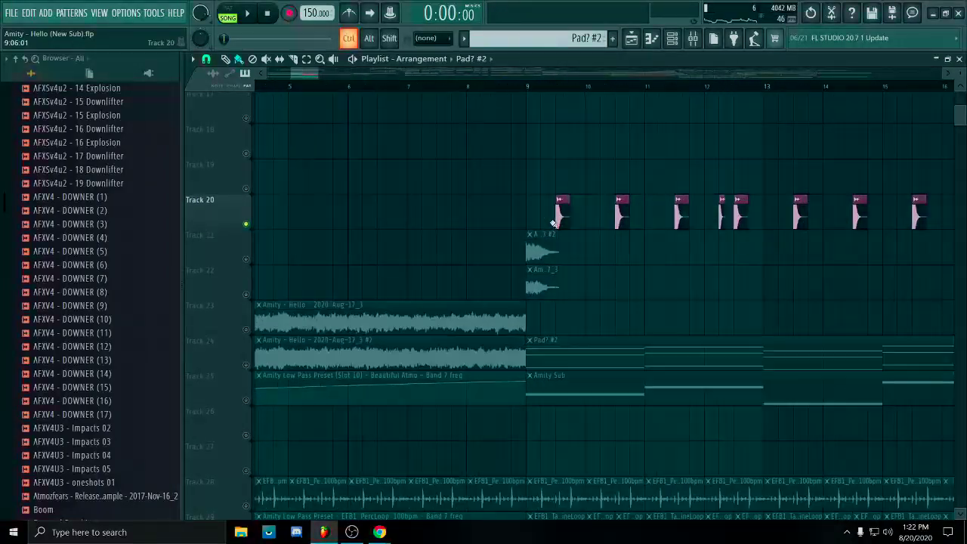
# Inspect the AFXV4 - 23 SNARE_2 #3 channel's mixer effects, Reverb for Snare and Amity Low Pass Preset, then close them.
pyautogui.doubleClick(609, 254)
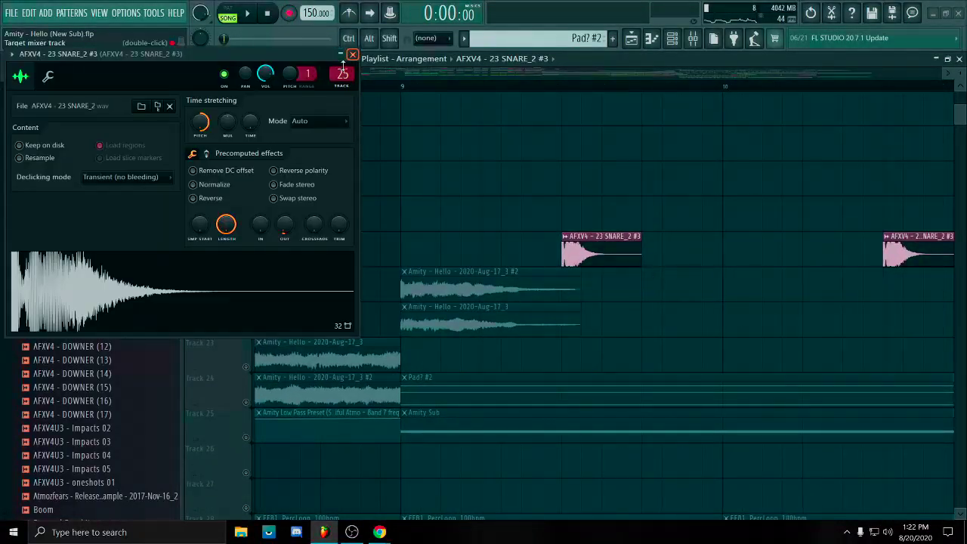
pyautogui.click(342, 73)
pyautogui.click(805, 126)
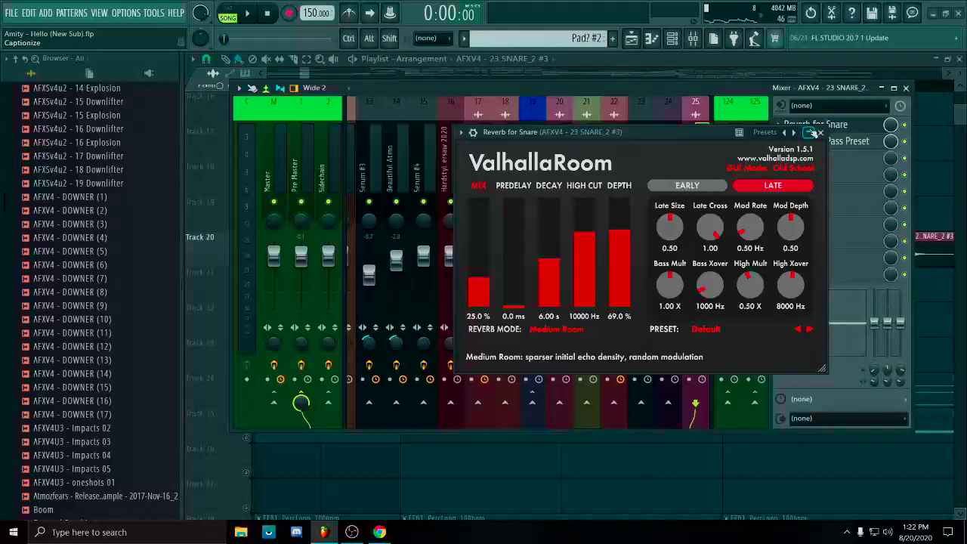
pyautogui.click(846, 127)
pyautogui.click(847, 143)
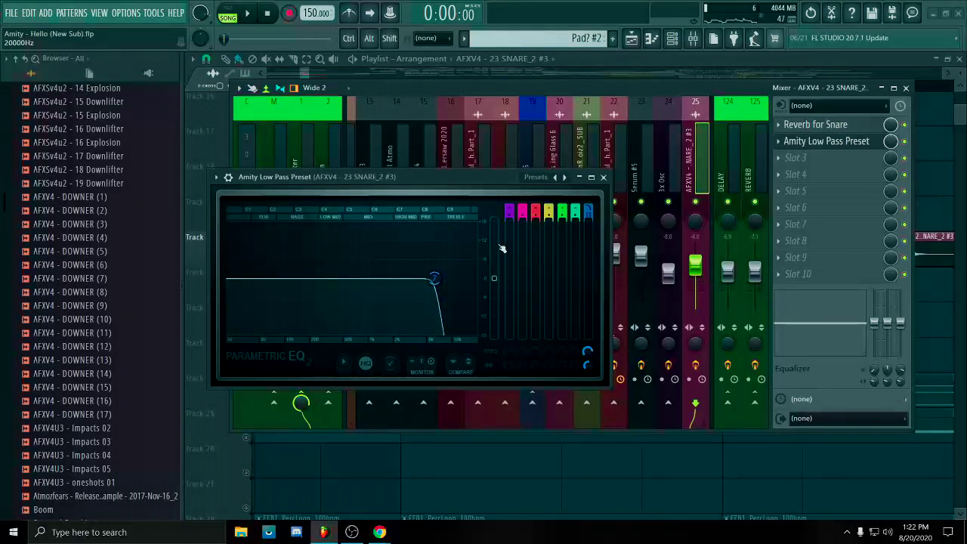
pyautogui.click(603, 177)
pyautogui.click(907, 89)
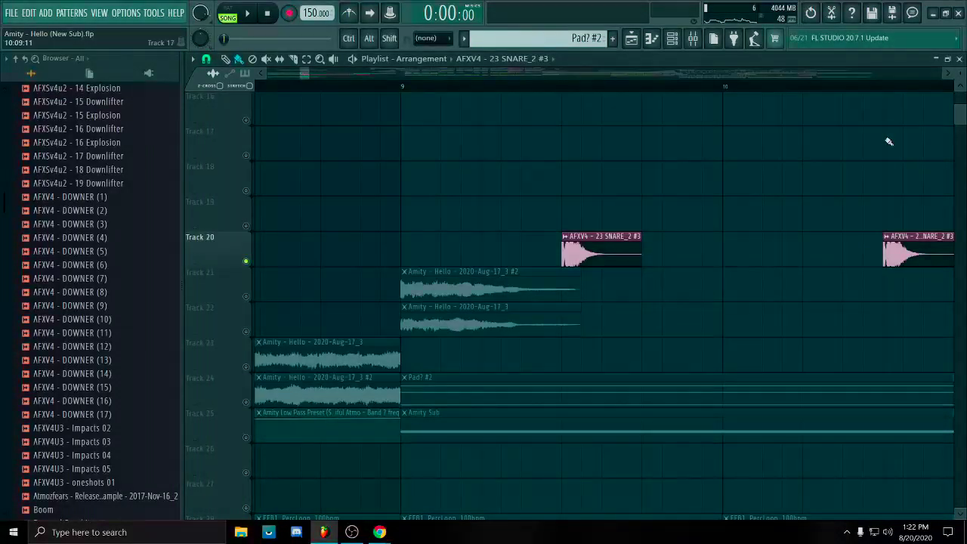
# Play the soloed snares from bar 9 and check the sampler settings of an AFXV4 - 23 SNARE_2 #3 clip.
pyautogui.scroll(-5, 620, 281)
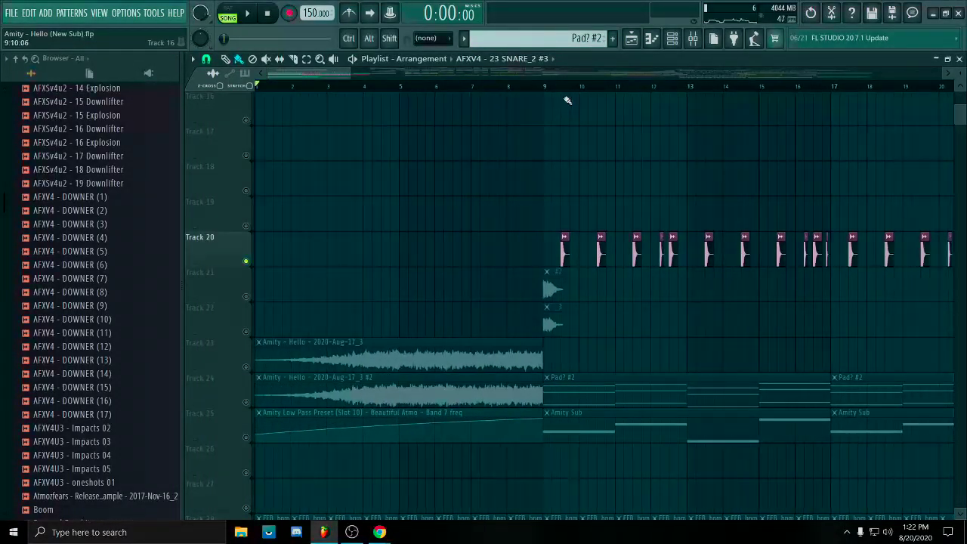
pyautogui.press('space')
pyautogui.scroll(5, 583, 201)
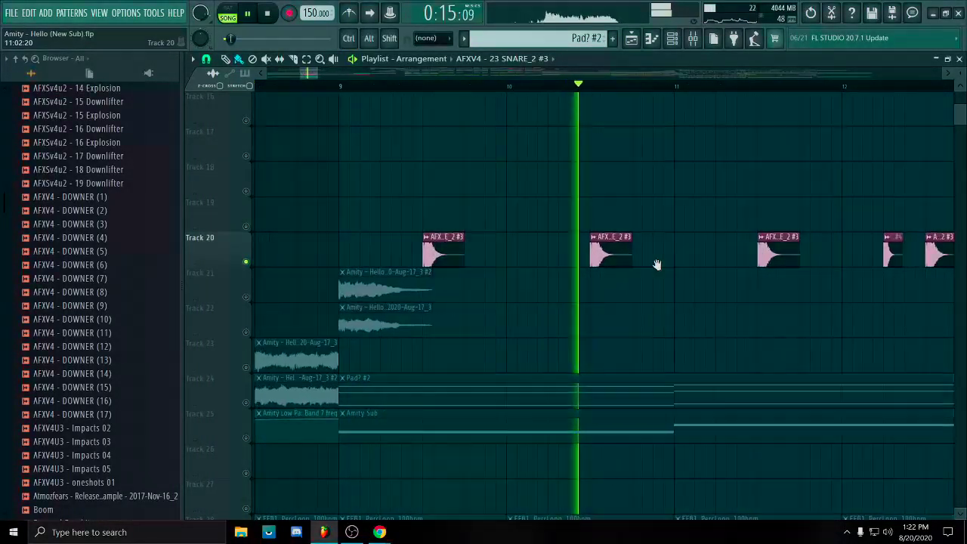
pyautogui.moveTo(676, 280); pyautogui.dragTo(657, 280)
pyautogui.press('space')
pyautogui.doubleClick(639, 255)
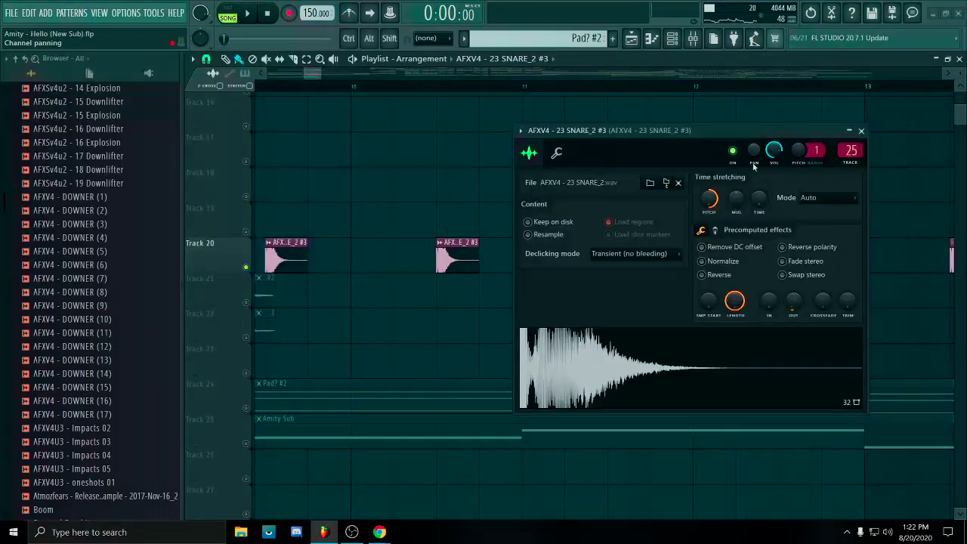
pyautogui.click(860, 130)
# Play the Track 20 snare pattern through the short SNARE_2 #4 clip in bar 12.
pyautogui.scroll(-3, 678, 164)
pyautogui.click(598, 86)
pyautogui.scroll(2, 695, 198)
pyautogui.press('space')
pyautogui.moveTo(766, 203); pyautogui.dragTo(725, 193)
pyautogui.scroll(1, 778, 293)
pyautogui.scroll(4, 740, 287)
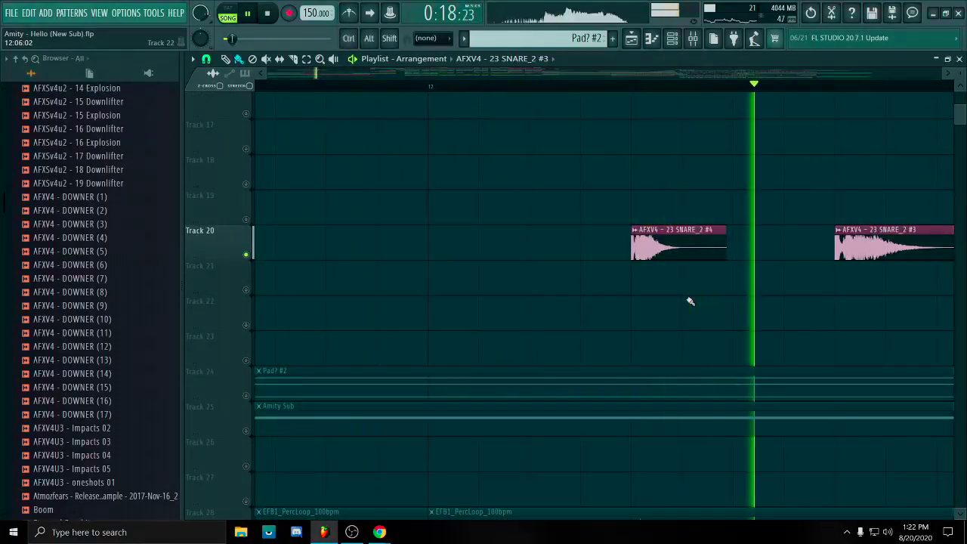
# Return the playhead to the short SNARE_2 #4 clip in bar 12 and check its sampler settings.
pyautogui.click(632, 88)
pyautogui.scroll(-5, 730, 257)
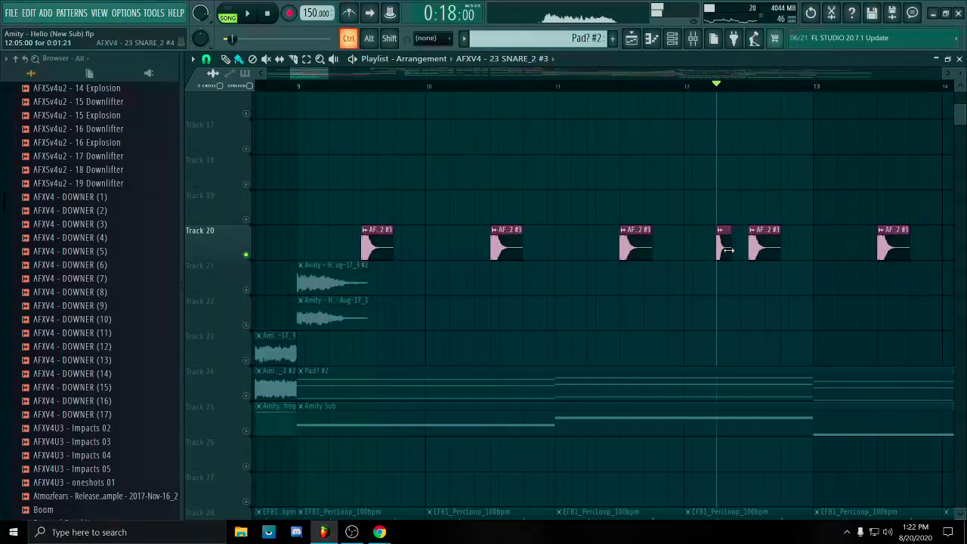
pyautogui.moveTo(716, 240); pyautogui.dragTo(731, 250)
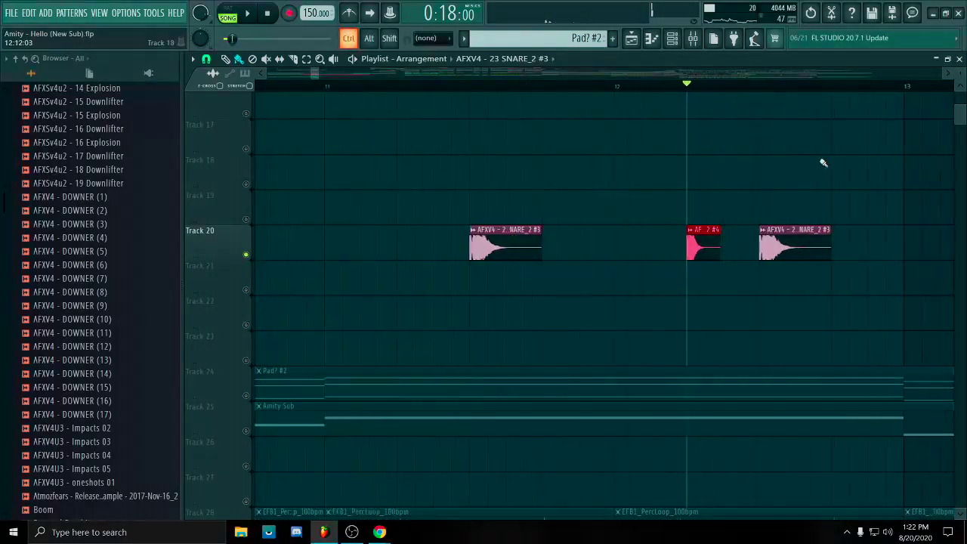
pyautogui.doubleClick(688, 251)
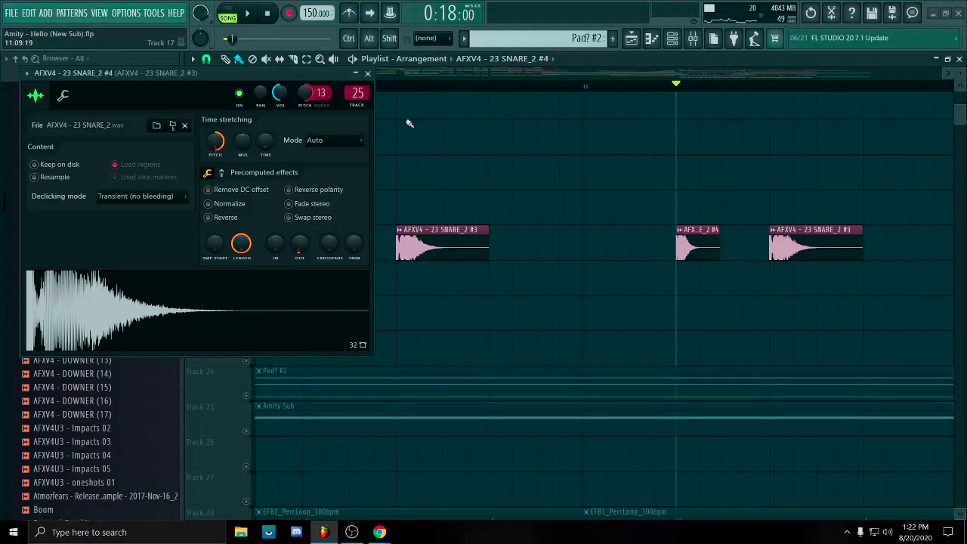
pyautogui.click(368, 72)
pyautogui.scroll(-6, 747, 162)
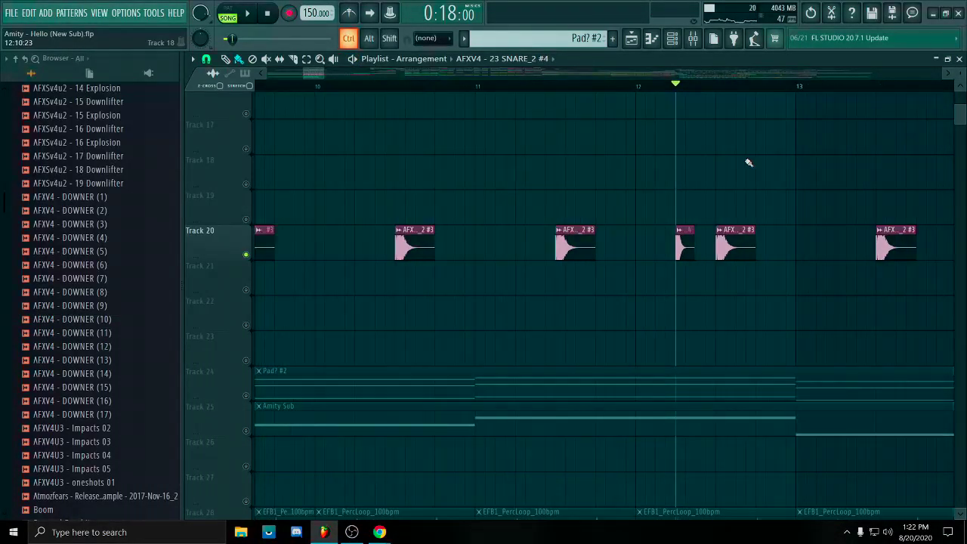
# Play the snare variation in bar 16 and check the sampler settings of the SNARE_2 #5 clip just before bar 17.
pyautogui.click(904, 87)
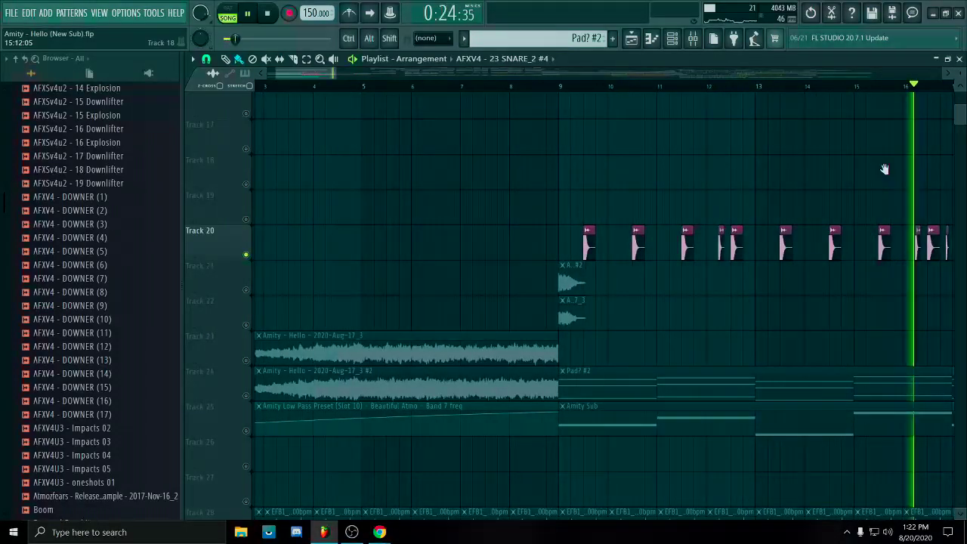
pyautogui.scroll(7, 884, 168)
pyautogui.press('space')
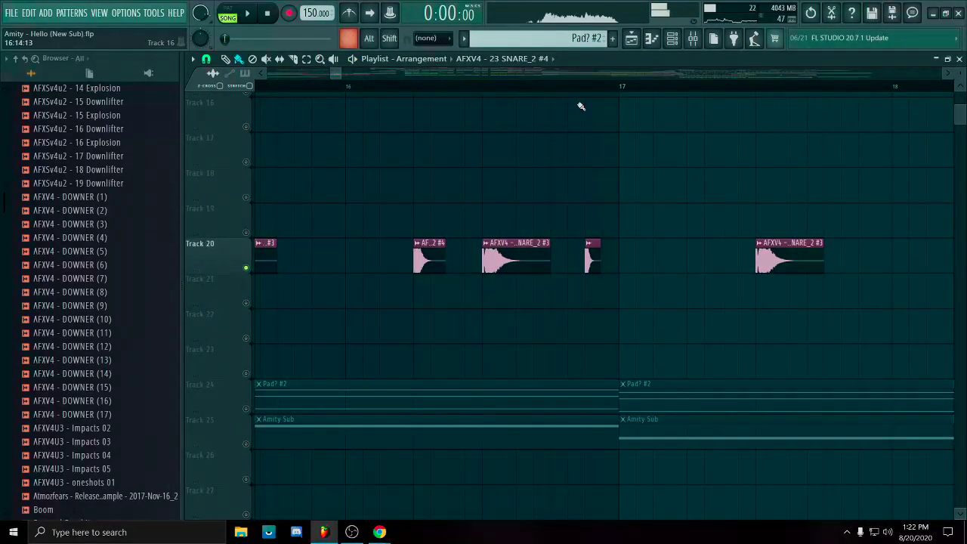
pyautogui.click(588, 251)
pyautogui.moveTo(359, 184); pyautogui.dragTo(523, 152)
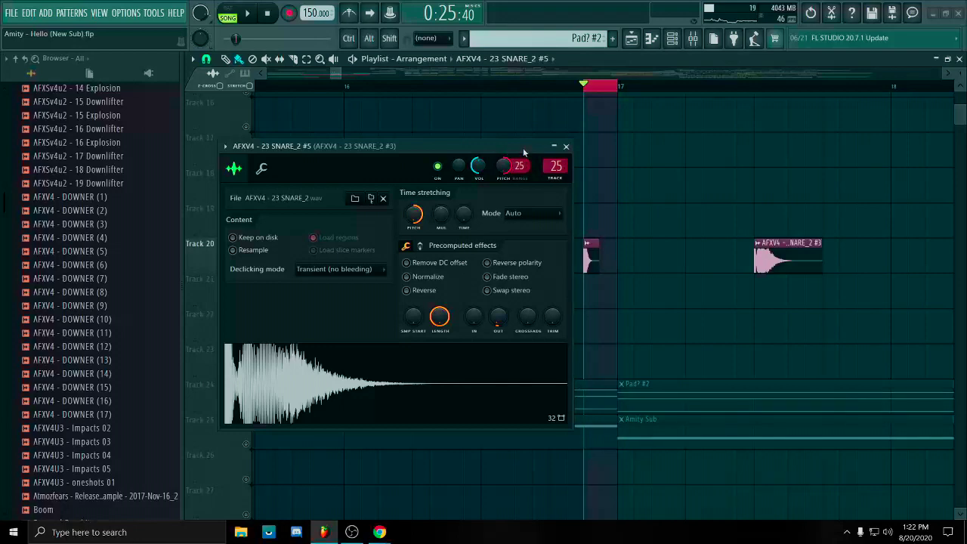
pyautogui.click(566, 147)
pyautogui.scroll(-6, 585, 211)
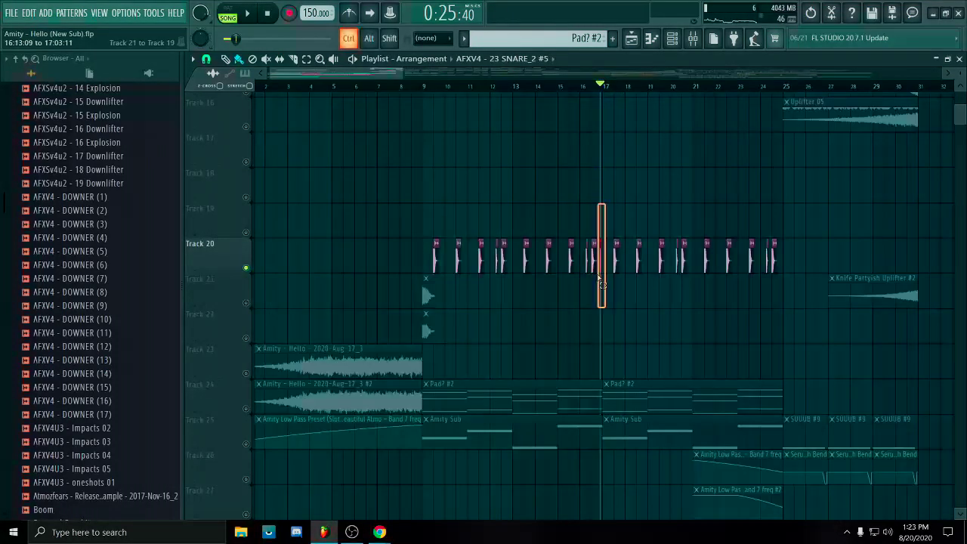
# Solo Track 25 and play the Amity Sub pattern from just before bar 9.
pyautogui.scroll(1, 590, 325)
pyautogui.scroll(-3, 542, 325)
pyautogui.rightClick(247, 316)
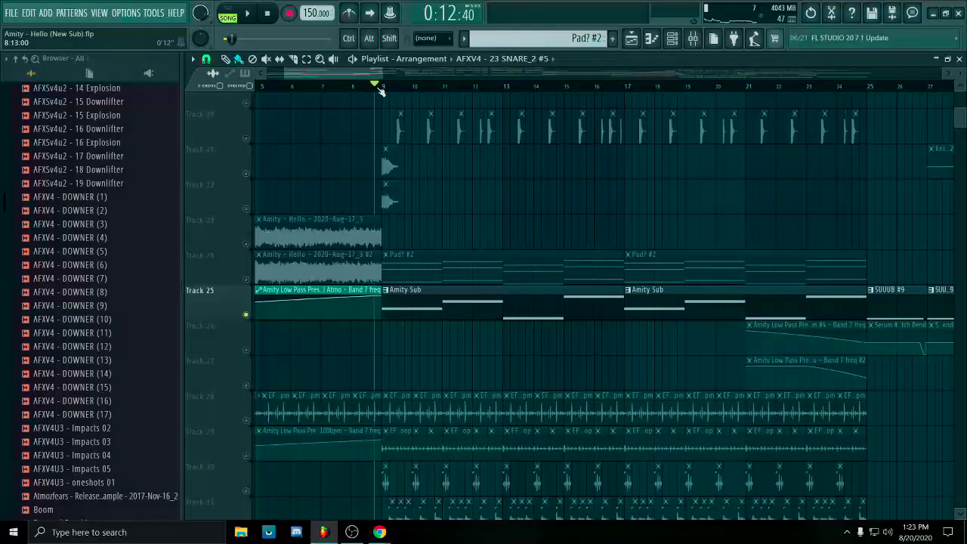
pyautogui.keyDown('ctrl'); pyautogui.scroll(-4, 491, 249); pyautogui.keyUp('ctrl')
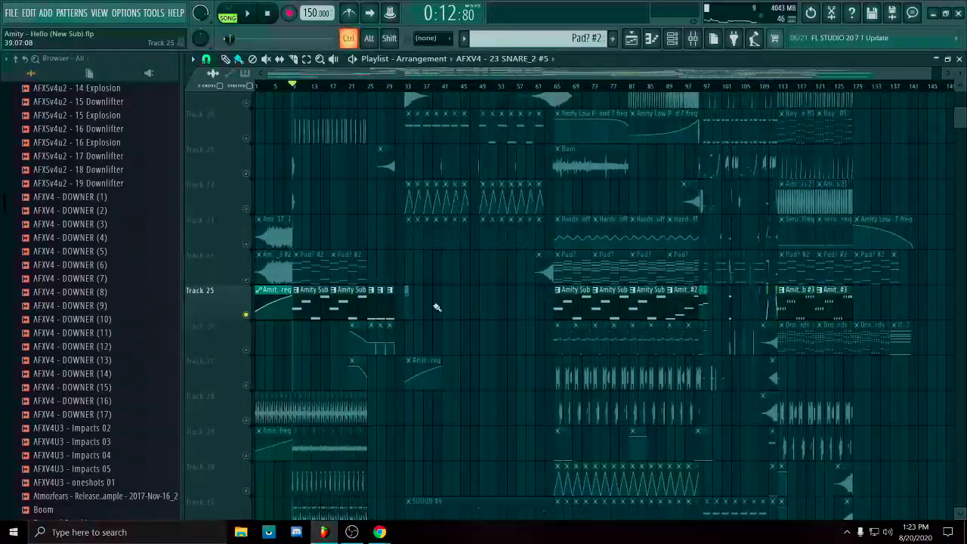
pyautogui.keyDown('ctrl'); pyautogui.scroll(2, 288, 256); pyautogui.keyUp('ctrl')
pyautogui.scroll(1, 288, 256)
pyautogui.press('space')
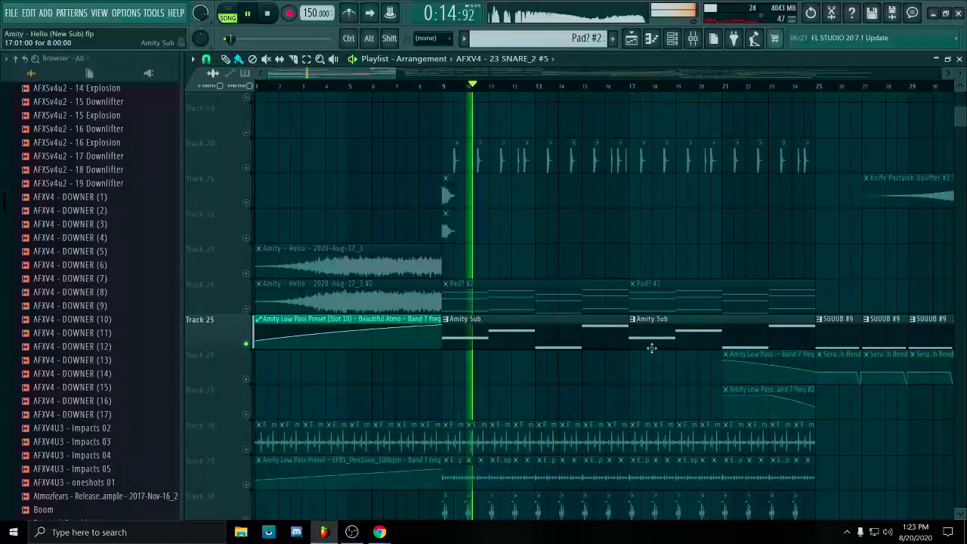
# Unmute Tracks 26 and 27 and play the sub with its low-pass automation from bar 21.
pyautogui.keyDown('ctrl'); pyautogui.scroll(-2, 297, 291); pyautogui.keyUp('ctrl')
pyautogui.scroll(-3, 297, 291)
pyautogui.click(247, 245)
pyautogui.click(246, 281)
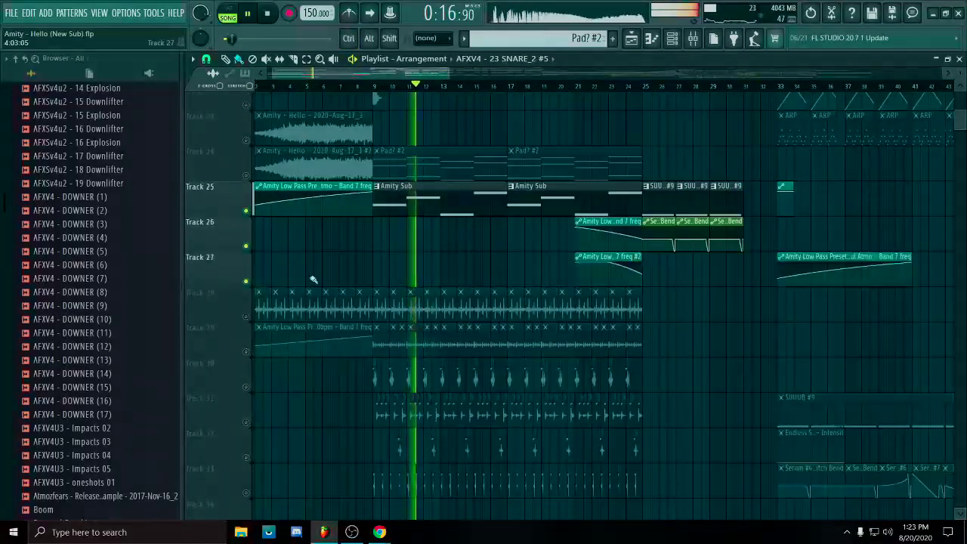
pyautogui.scroll(3, 661, 249)
pyautogui.keyDown('ctrl'); pyautogui.moveTo(660, 340); pyautogui.dragTo(782, 325); pyautogui.keyUp('ctrl')
pyautogui.keyDown('ctrl'); pyautogui.scroll(3, 679, 382); pyautogui.keyUp('ctrl')
pyautogui.scroll(-2, 620, 370)
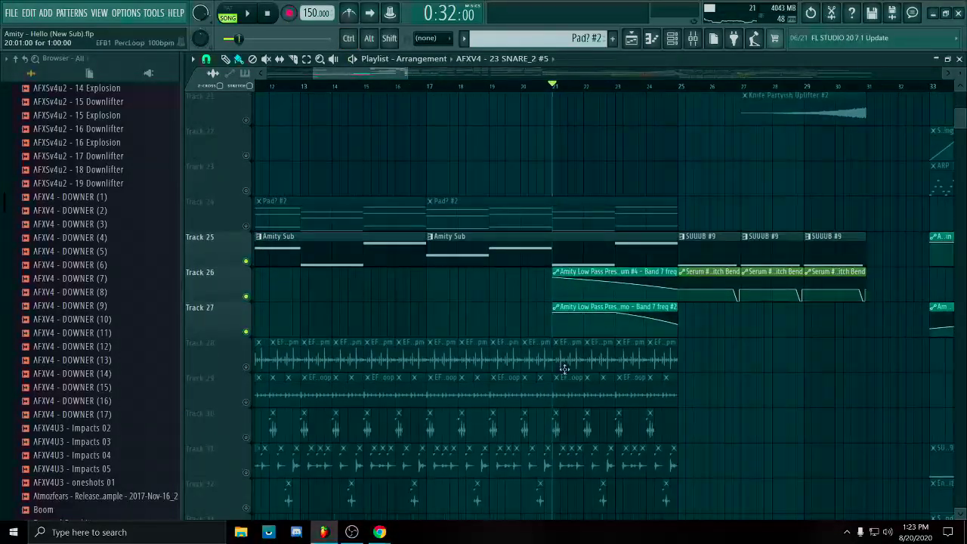
pyautogui.press('space')
pyautogui.keyDown('ctrl'); pyautogui.scroll(3, 635, 363); pyautogui.keyUp('ctrl')
pyautogui.press('space')
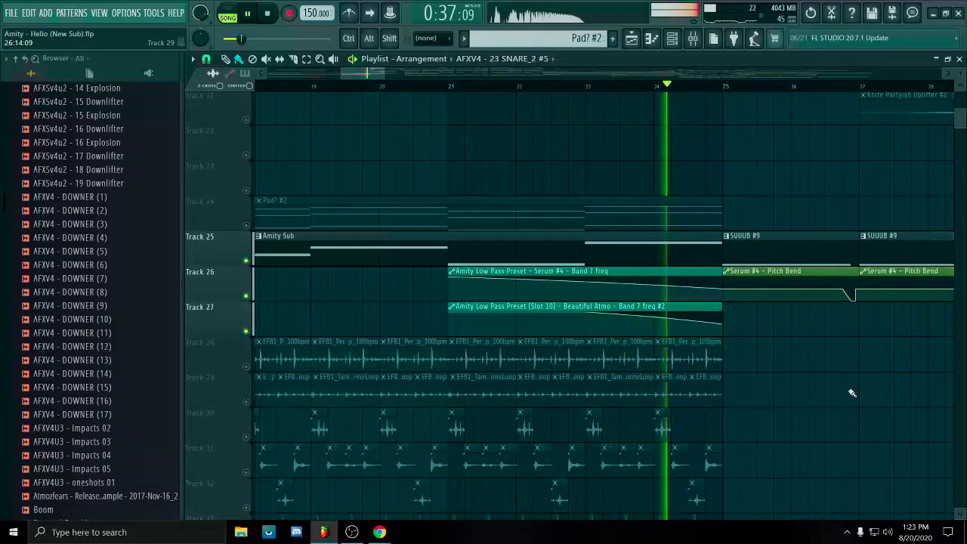
# Follow the playback into the SUUUB #9 clips and Serum #4 pitch bend automation from bar 25, then stop.
pyautogui.moveTo(627, 341); pyautogui.dragTo(302, 275)
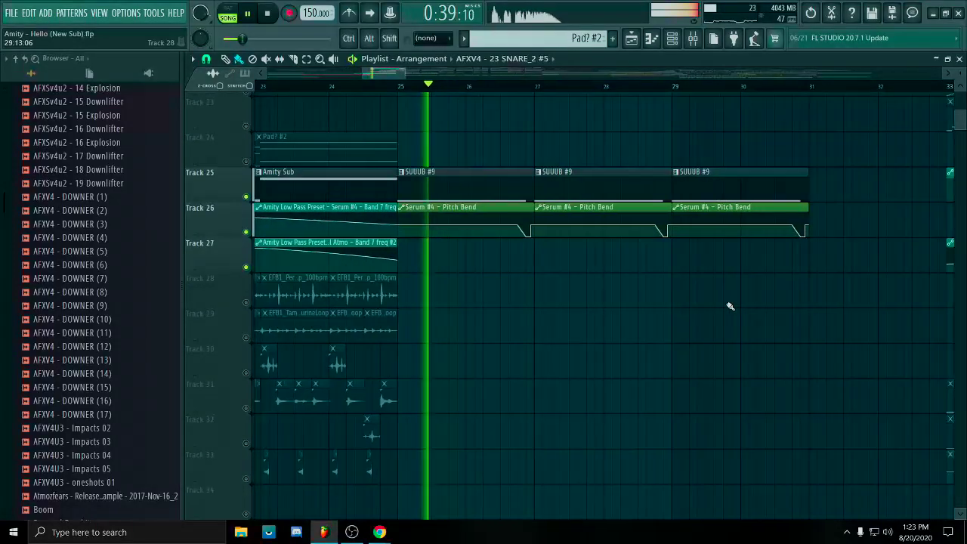
pyautogui.scroll(-5, 729, 307)
pyautogui.moveTo(729, 307); pyautogui.dragTo(723, 285)
pyautogui.scroll(3, 703, 330)
pyautogui.moveTo(701, 330); pyautogui.dragTo(652, 368)
pyautogui.scroll(3, 651, 369)
pyautogui.press('space')
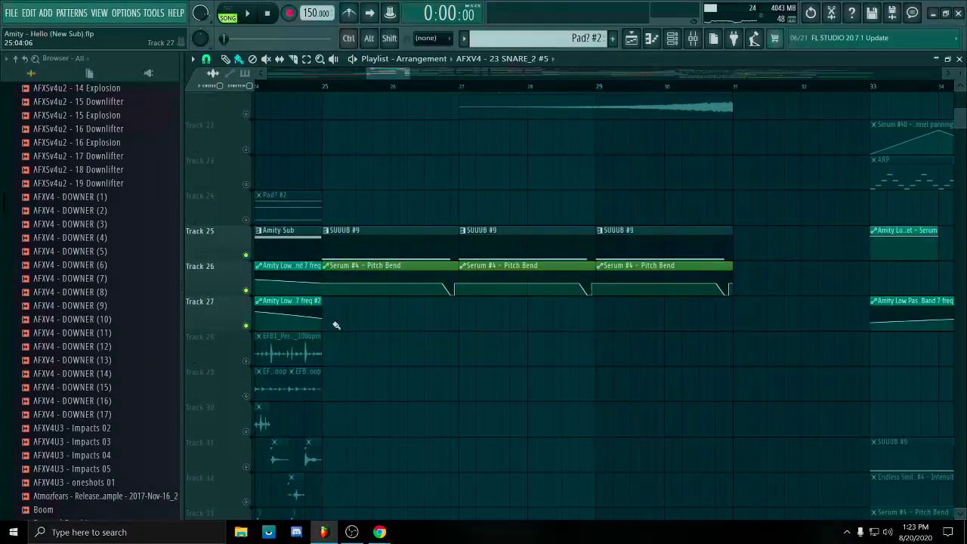
# Isolate percussion Tracks 28 to 33 and play them through the start of bar 9.
pyautogui.scroll(-3, 507, 360)
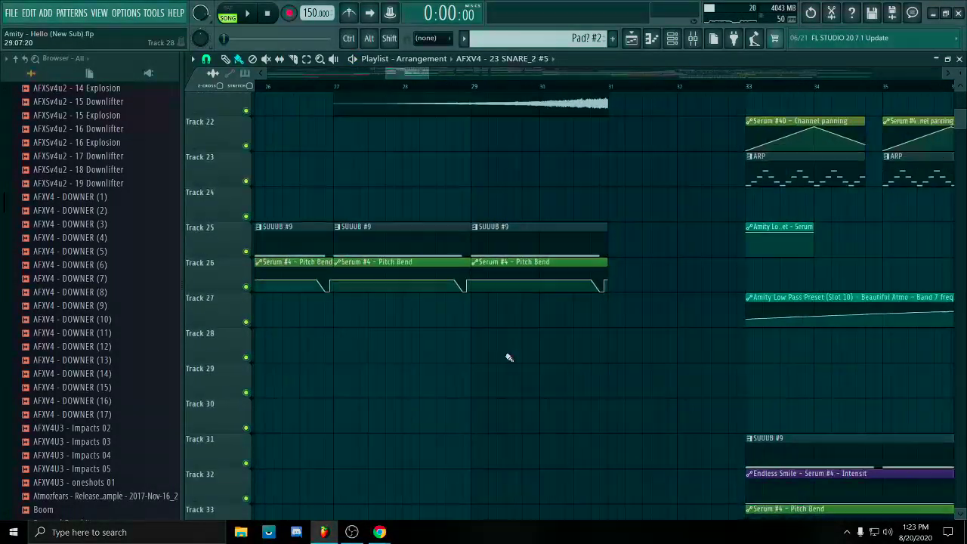
pyautogui.moveTo(603, 222); pyautogui.dragTo(462, 251)
pyautogui.keyDown('ctrl'); pyautogui.click(520, 268); pyautogui.keyUp('ctrl')
pyautogui.scroll(-3, 520, 268)
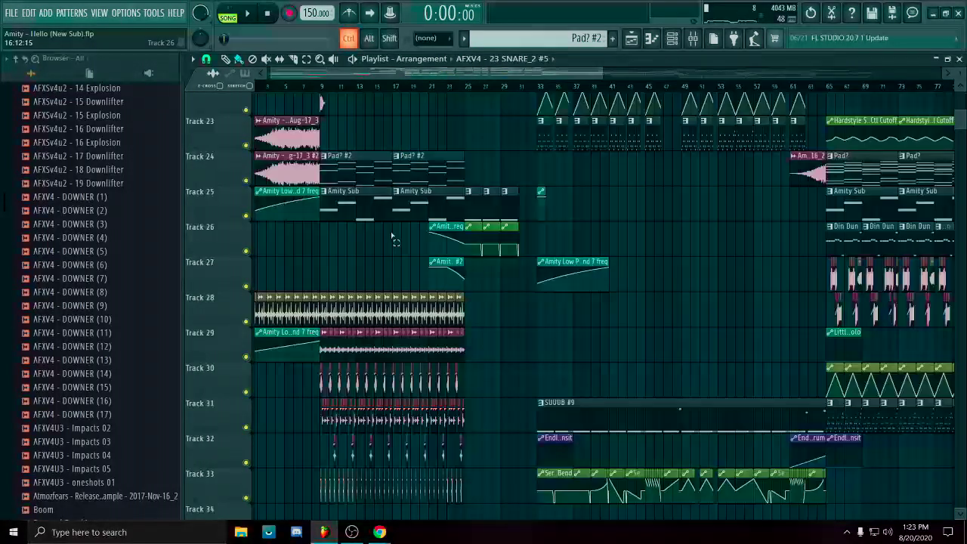
pyautogui.moveTo(461, 180); pyautogui.dragTo(462, 179)
pyautogui.moveTo(656, 240); pyautogui.dragTo(571, 322)
pyautogui.moveTo(571, 322); pyautogui.dragTo(570, 322)
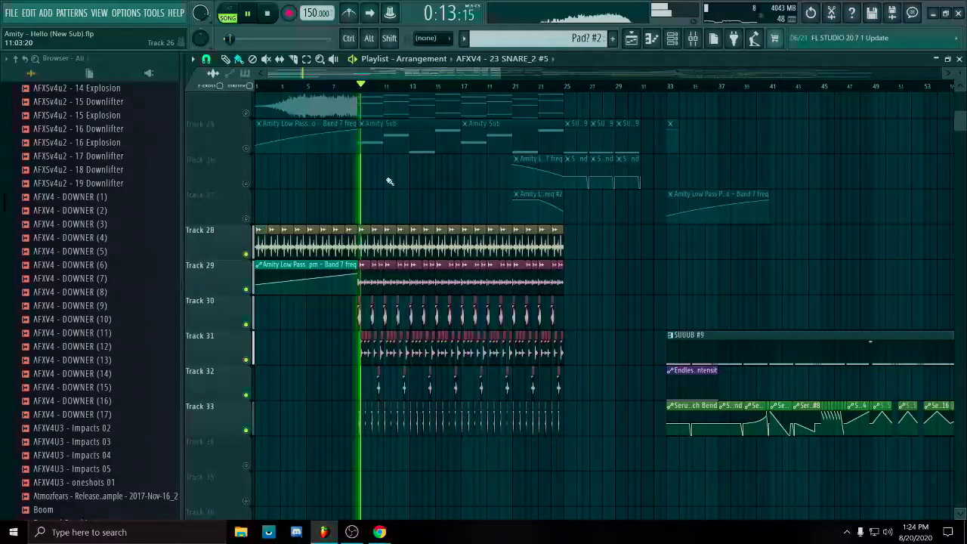
pyautogui.scroll(6, 389, 177)
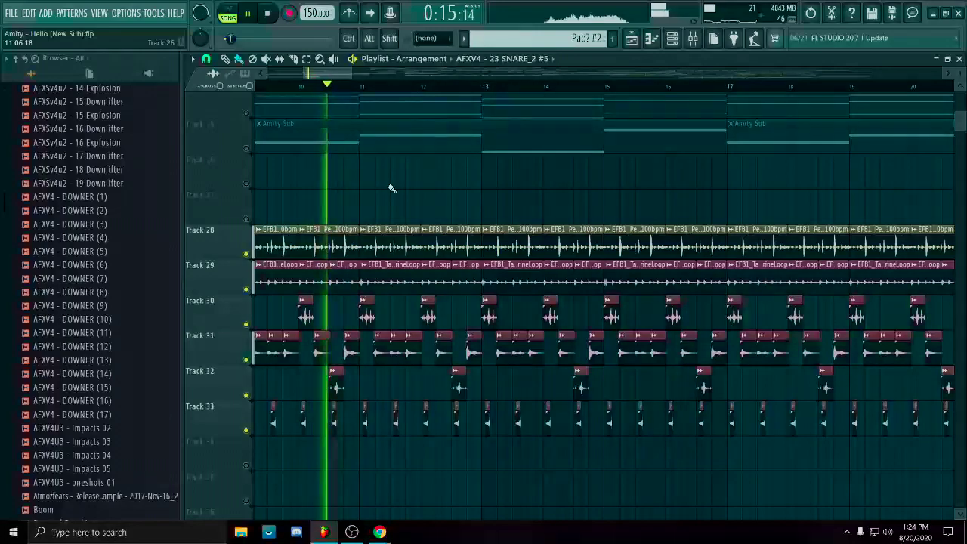
pyautogui.press('space')
# Solo Track 30 and open the sampler settings of the first Garage Foley - 7 clip at bar 9.
pyautogui.scroll(3, 391, 188)
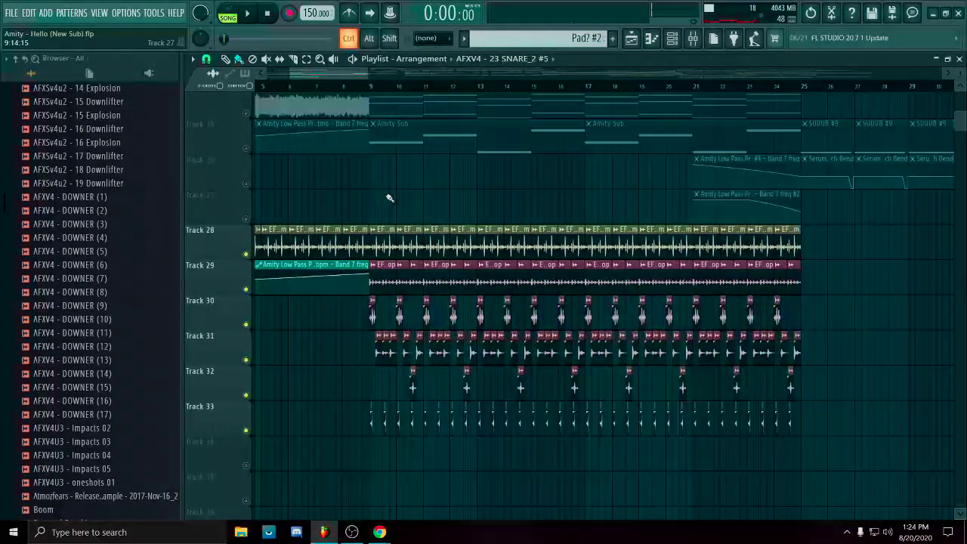
pyautogui.keyDown('ctrl'); pyautogui.click(246, 325); pyautogui.keyUp('ctrl')
pyautogui.click(336, 86)
pyautogui.scroll(4, 330, 305)
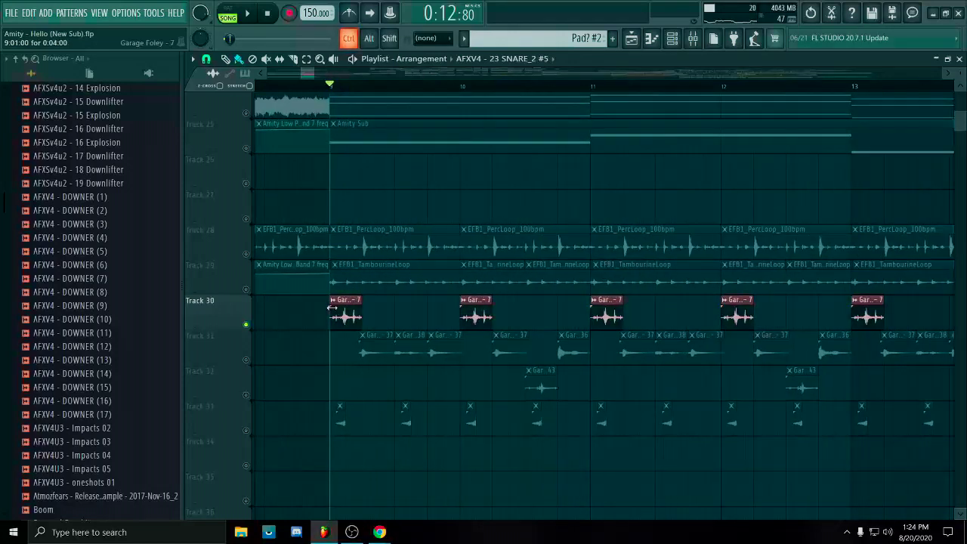
pyautogui.doubleClick(339, 305)
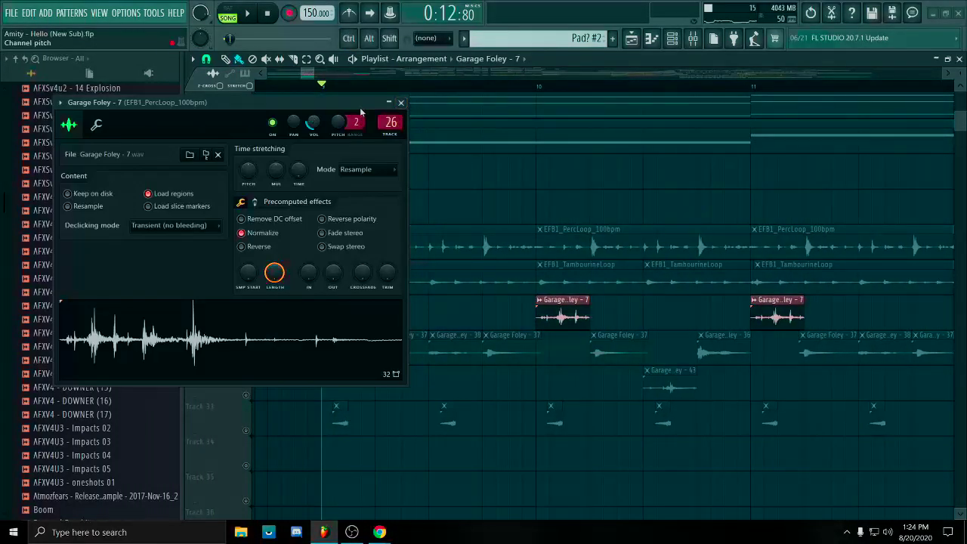
# Close the Garage Foley - 7 sampler settings and browse the sample pack folders down to Foley Samples.
pyautogui.click(400, 102)
pyautogui.scroll(-3, 459, 339)
pyautogui.scroll(4, 427, 329)
pyautogui.scroll(-3, 421, 333)
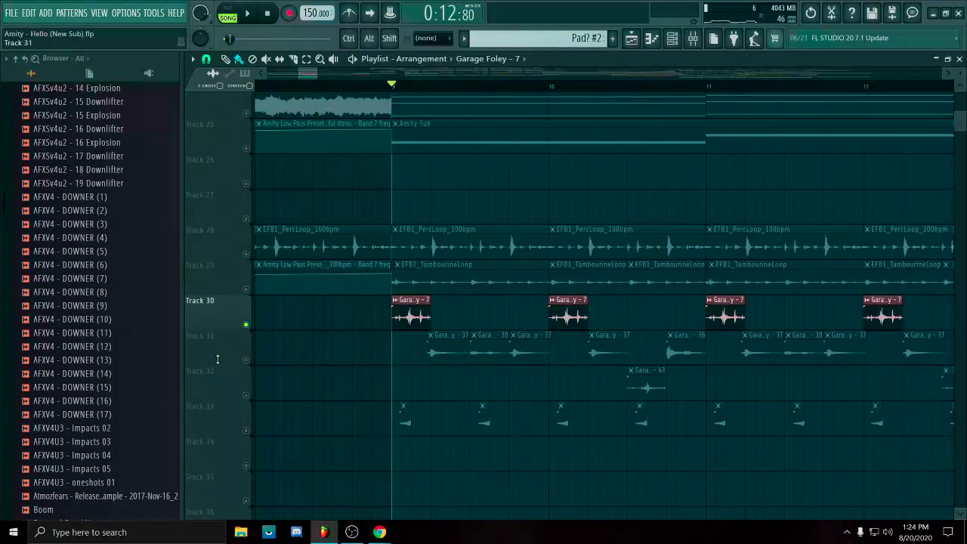
pyautogui.scroll(10, 136, 285)
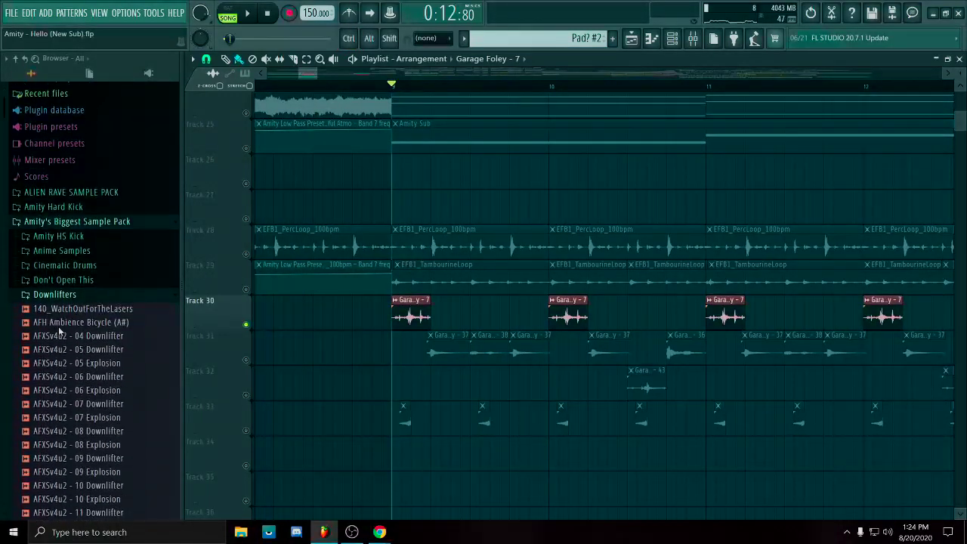
pyautogui.click(96, 234)
pyautogui.scroll(-8, 110, 317)
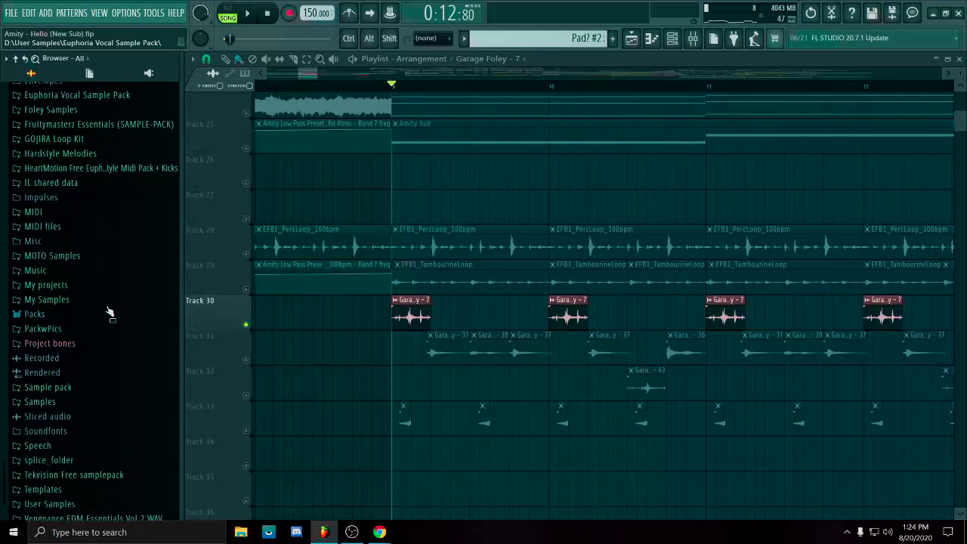
# Unmute Tracks 31 to 33 alongside Track 30 and play the layered Garage Foley clips from bar 9.
pyautogui.moveTo(475, 221); pyautogui.dragTo(515, 206)
pyautogui.scroll(3, 513, 206)
pyautogui.moveTo(322, 280); pyautogui.dragTo(827, 373)
pyautogui.moveTo(919, 300); pyautogui.dragTo(701, 303)
pyautogui.keyDown('ctrl'); pyautogui.click(737, 346); pyautogui.keyUp('ctrl')
pyautogui.scroll(-5, 741, 362)
pyautogui.scroll(4, 710, 405)
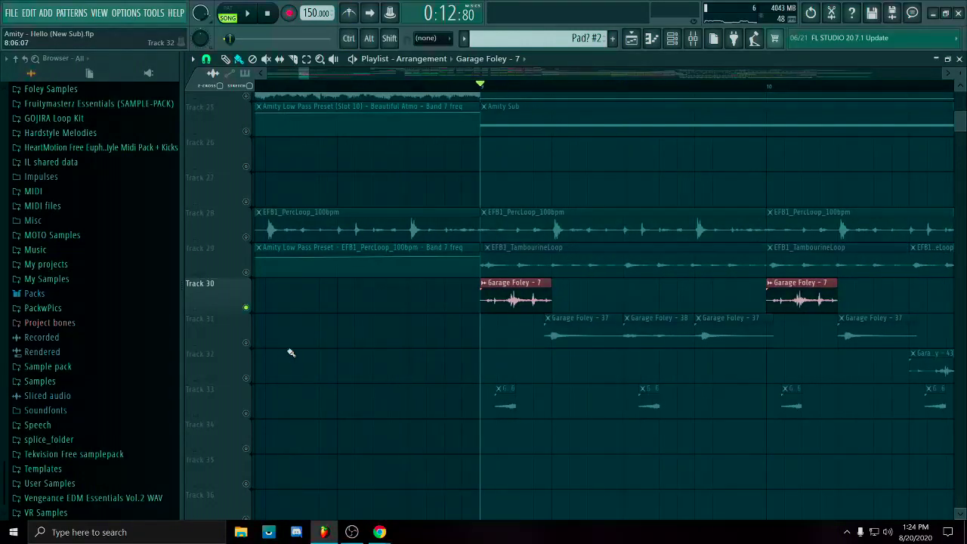
pyautogui.click(246, 342)
pyautogui.press('space')
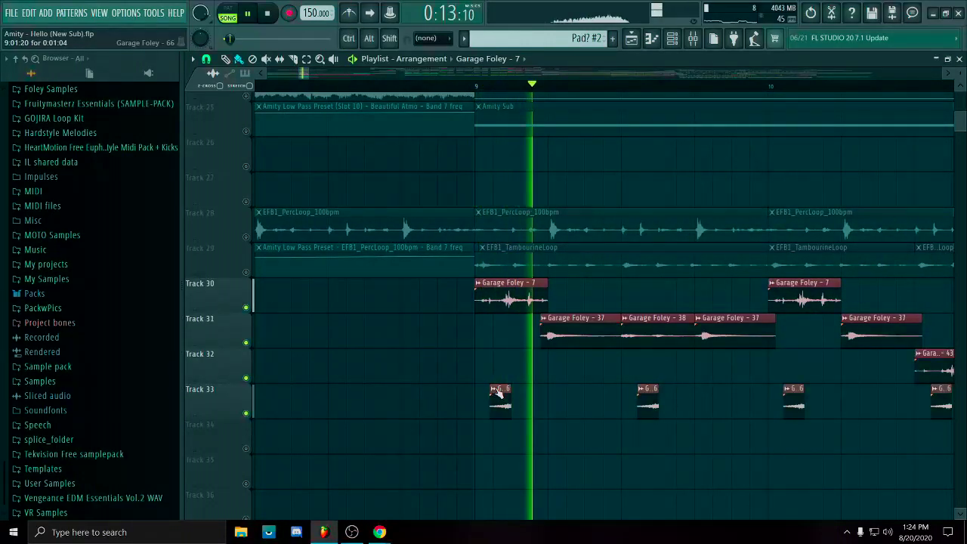
# Solo Track 33 and listen to its Garage Foley clips, followed by Track 32 on its own.
pyautogui.click(243, 404)
pyautogui.scroll(-4, 453, 409)
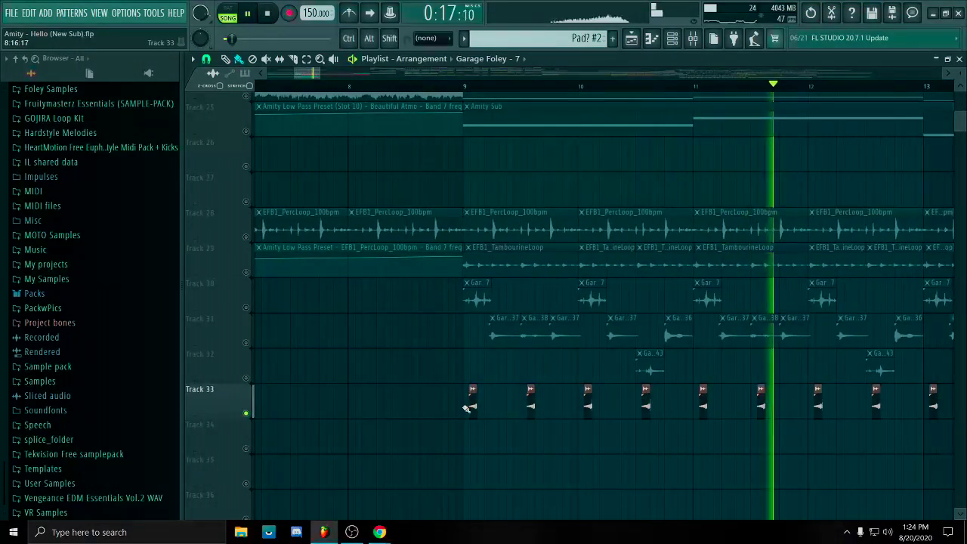
pyautogui.click(246, 378)
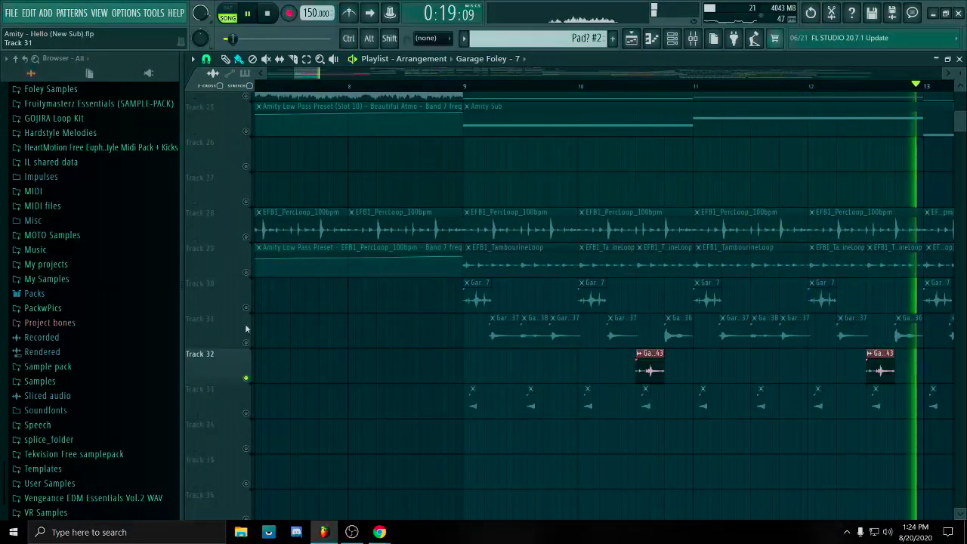
# Solo Track 31 and follow the playback of its Garage Foley 36, 37 and 38 clips through bar 16.
pyautogui.moveTo(331, 401); pyautogui.dragTo(260, 382)
pyautogui.scroll(-4, 401, 388)
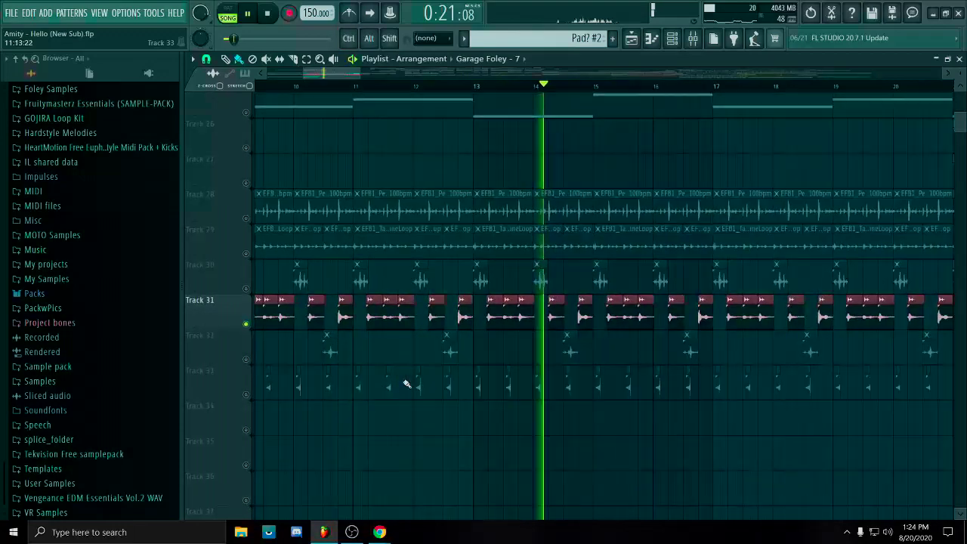
pyautogui.scroll(4, 531, 350)
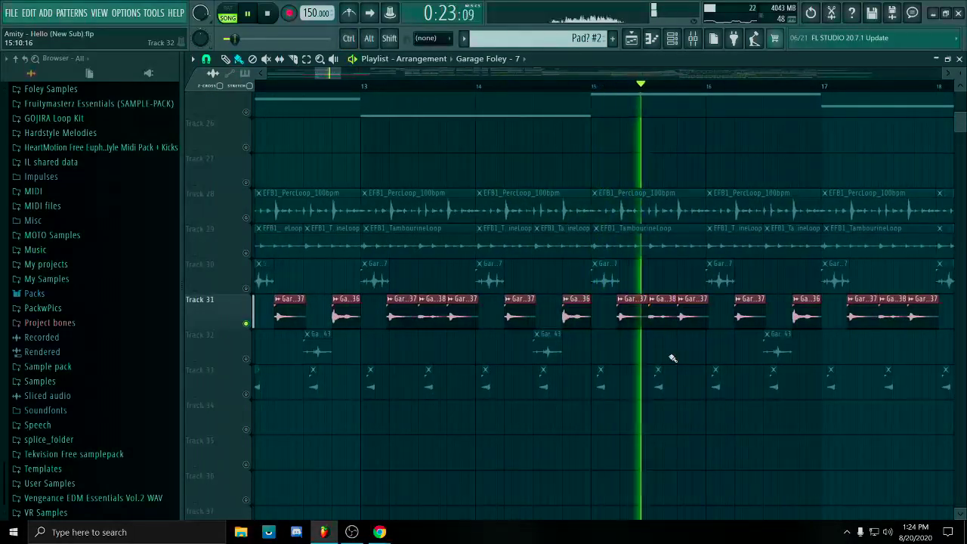
pyautogui.moveTo(608, 331); pyautogui.dragTo(433, 316)
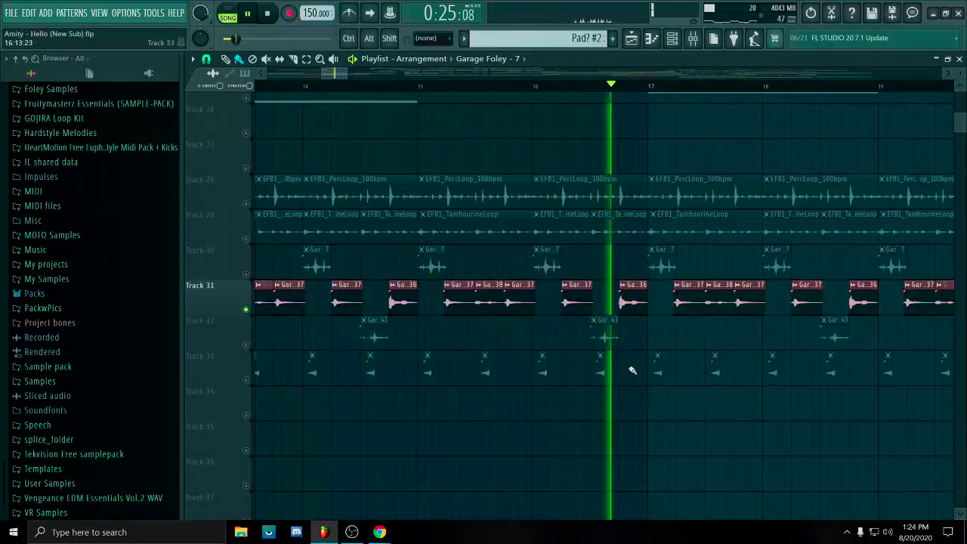
# Solo Track 30, listen to its repeating Garage Foley - 7 clips, and stop the playback.
pyautogui.rightClick(247, 274)
pyautogui.moveTo(783, 351); pyautogui.dragTo(574, 355)
pyautogui.moveTo(636, 341); pyautogui.dragTo(590, 346)
pyautogui.scroll(-5, 597, 340)
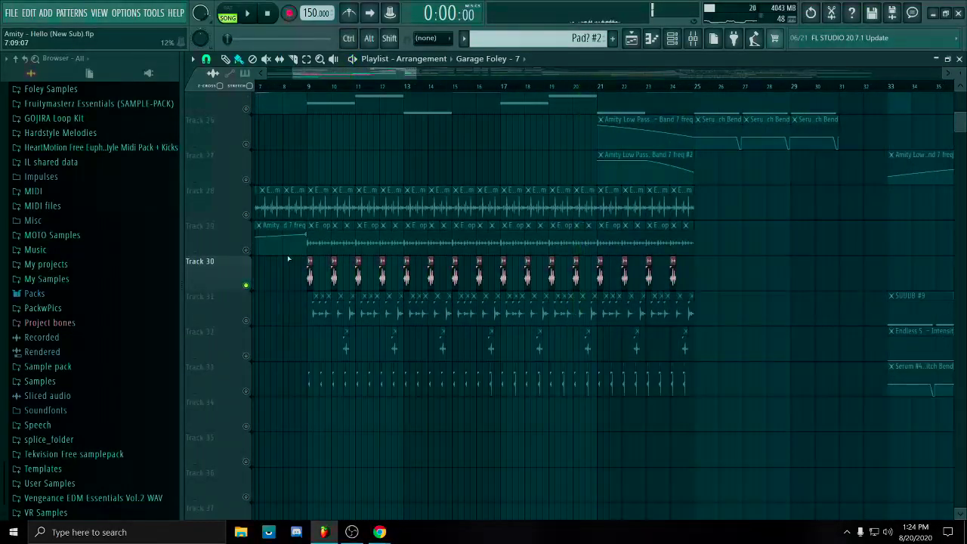
# Solo Track 29 and play the EFB1_TambourineLoop clips from bar 9, then stop.
pyautogui.scroll(6, 288, 259)
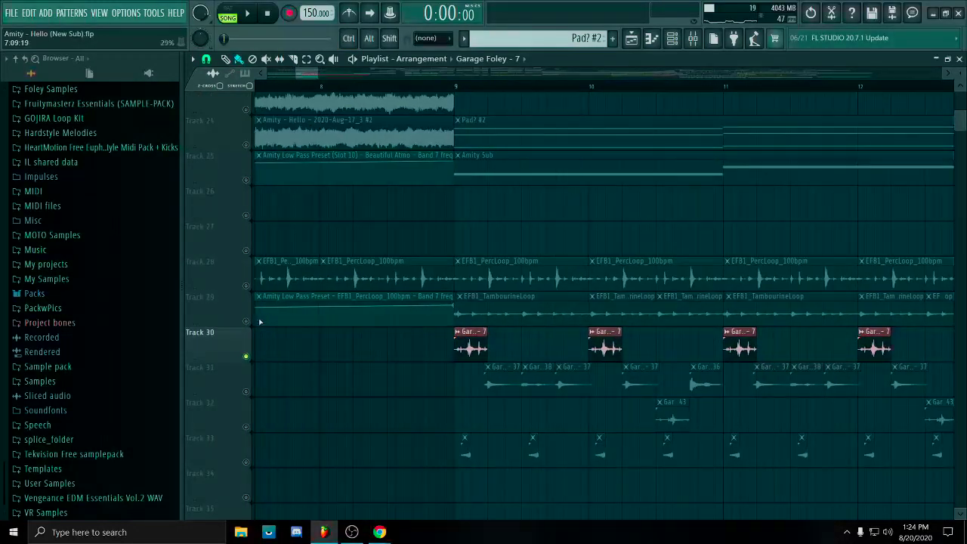
pyautogui.scroll(5, 462, 311)
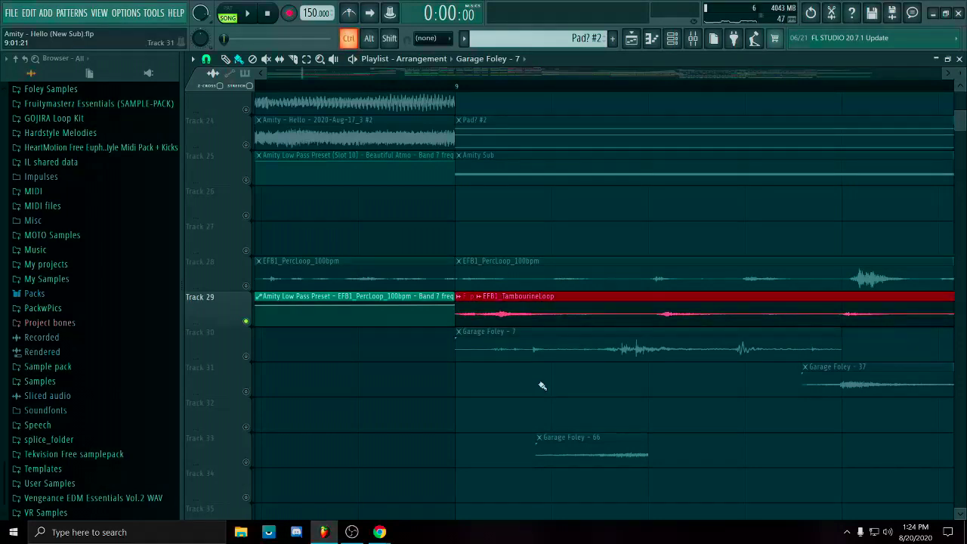
pyautogui.scroll(-3, 542, 386)
pyautogui.moveTo(419, 260); pyautogui.dragTo(302, 228)
pyautogui.scroll(-4, 420, 214)
pyautogui.moveTo(646, 196); pyautogui.dragTo(600, 201)
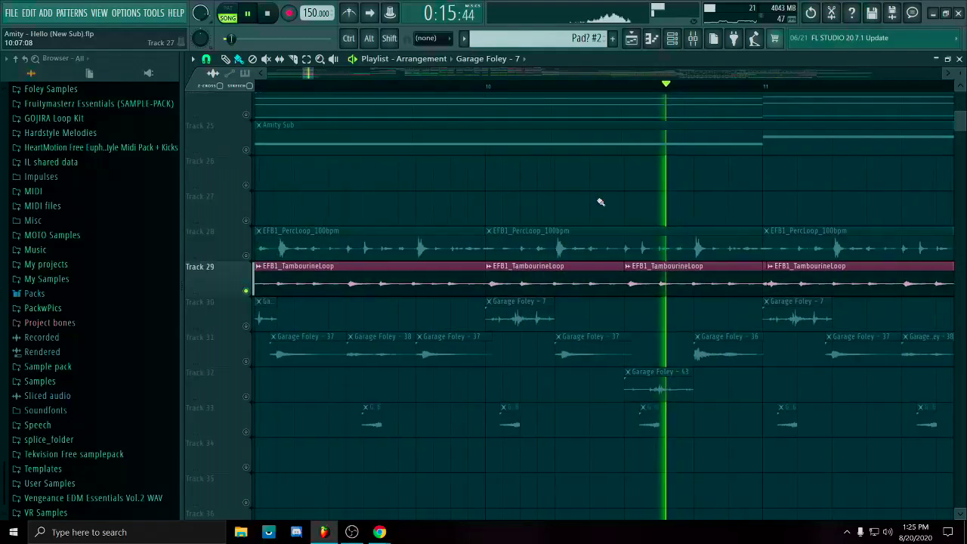
pyautogui.scroll(-4, 600, 201)
pyautogui.scroll(-3, 603, 232)
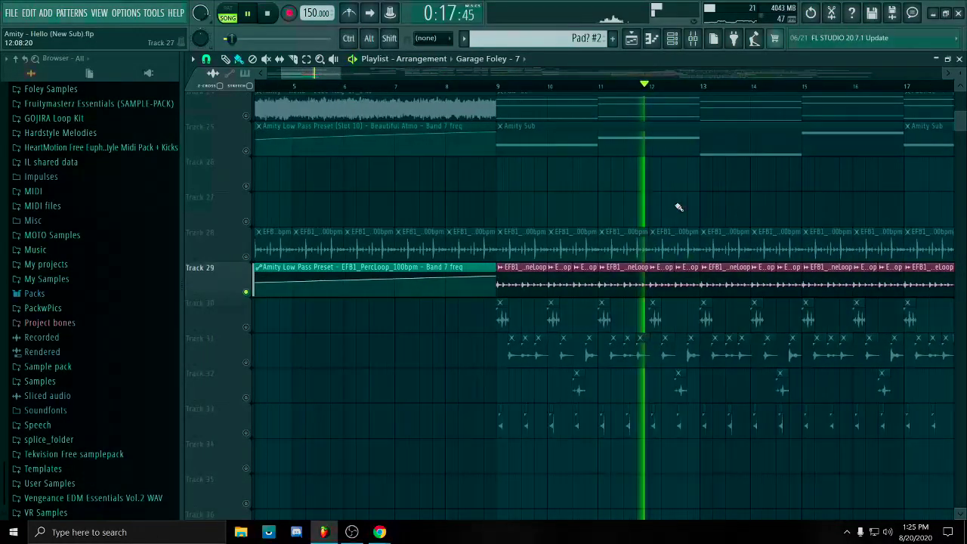
pyautogui.press('space')
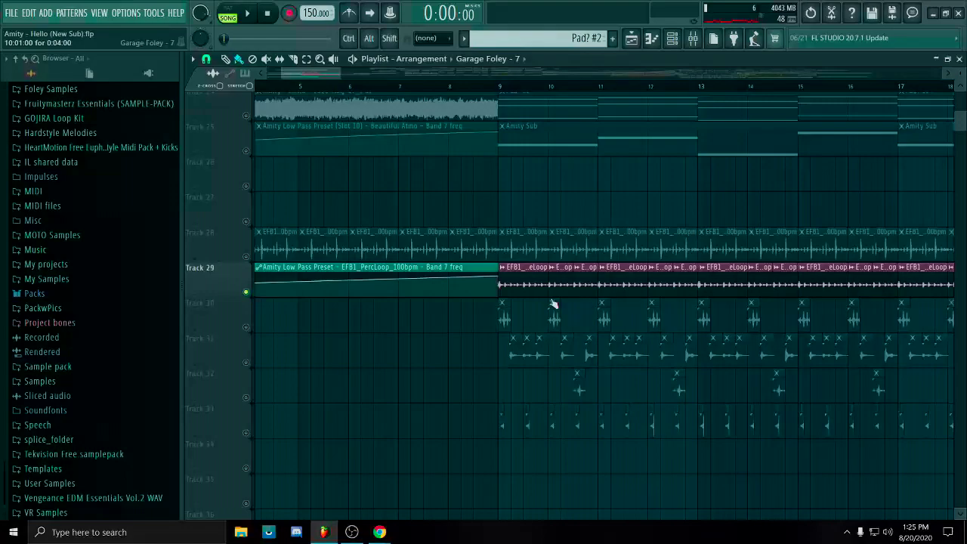
# Mark the short EFB1_TambourineLoop clip in the second half of bar 10 on Track 29.
pyautogui.scroll(3, 553, 303)
pyautogui.moveTo(518, 264); pyautogui.dragTo(647, 296)
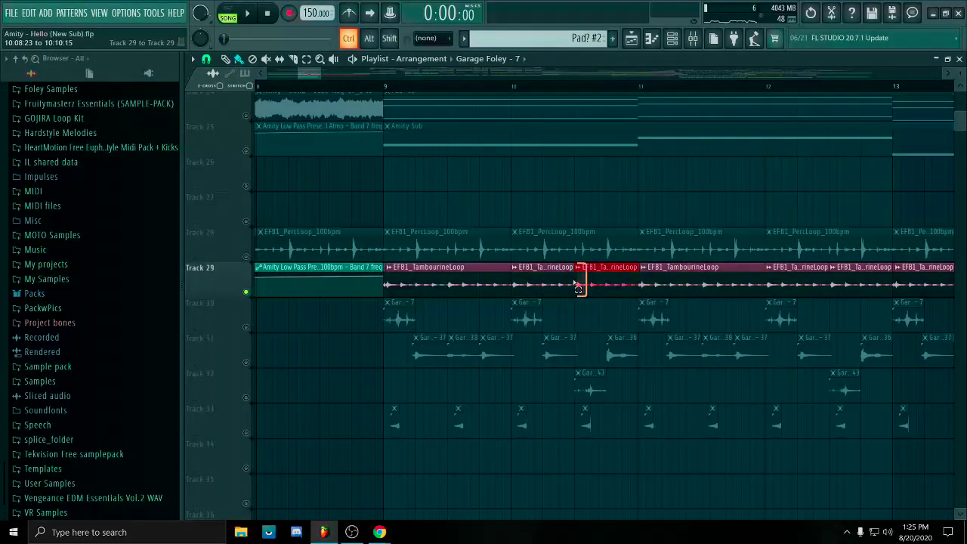
pyautogui.scroll(-6, 663, 202)
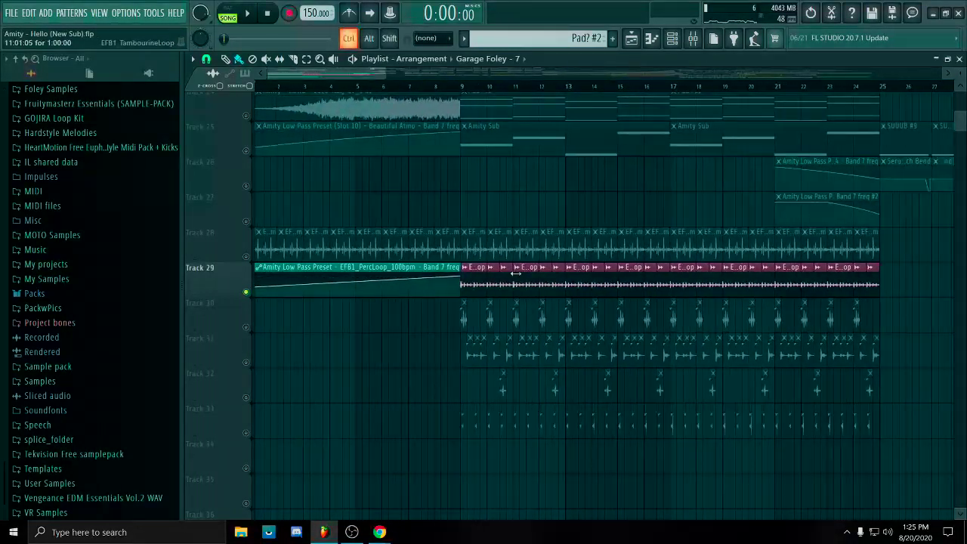
# Open the EFB1_TambourineLoop sampler settings, inspect the trimmed waveform, and close them.
pyautogui.doubleClick(477, 271)
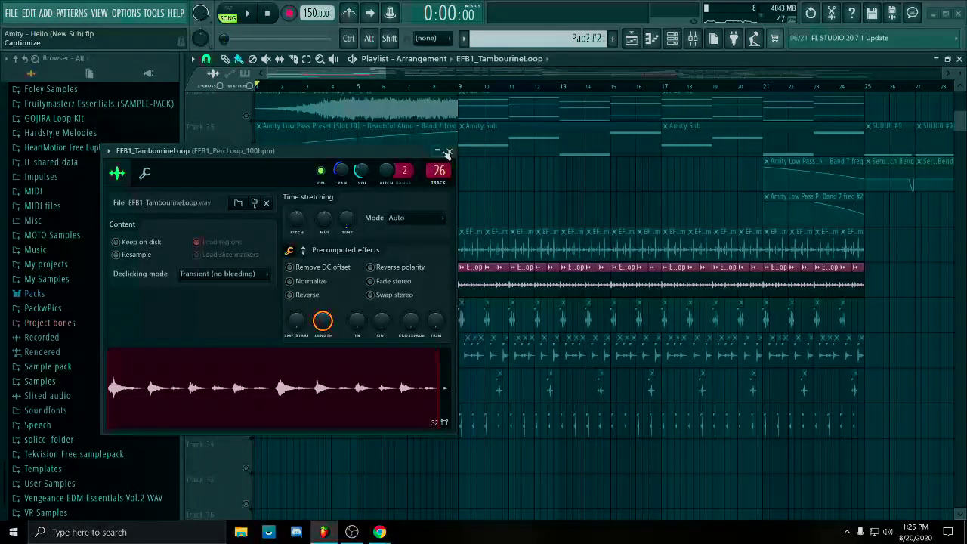
pyautogui.moveTo(414, 157); pyautogui.dragTo(651, 130)
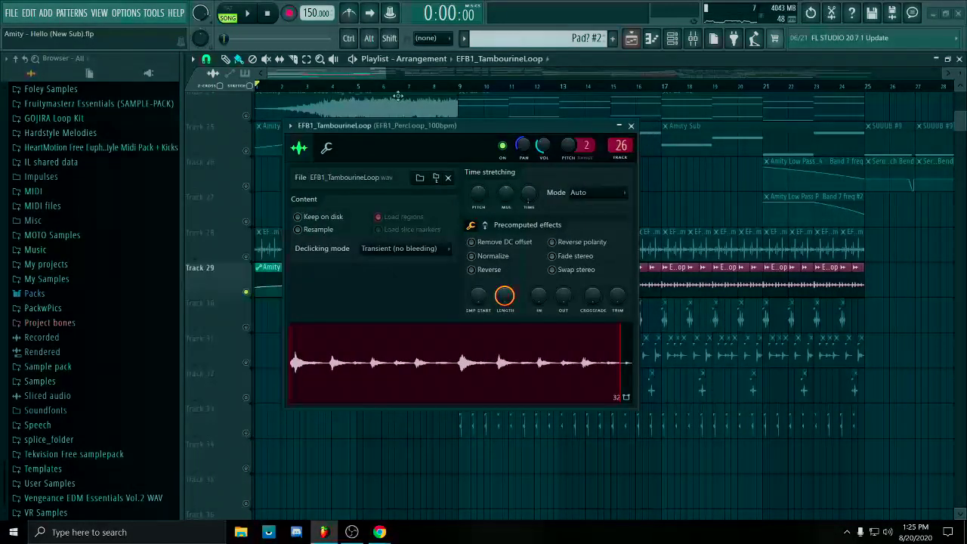
pyautogui.click(632, 125)
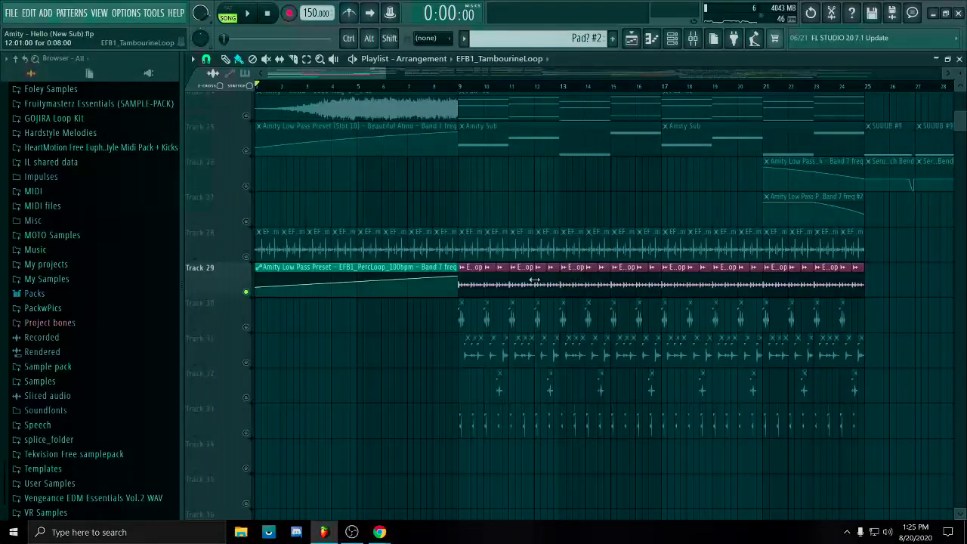
pyautogui.doubleClick(520, 284)
pyautogui.click(632, 126)
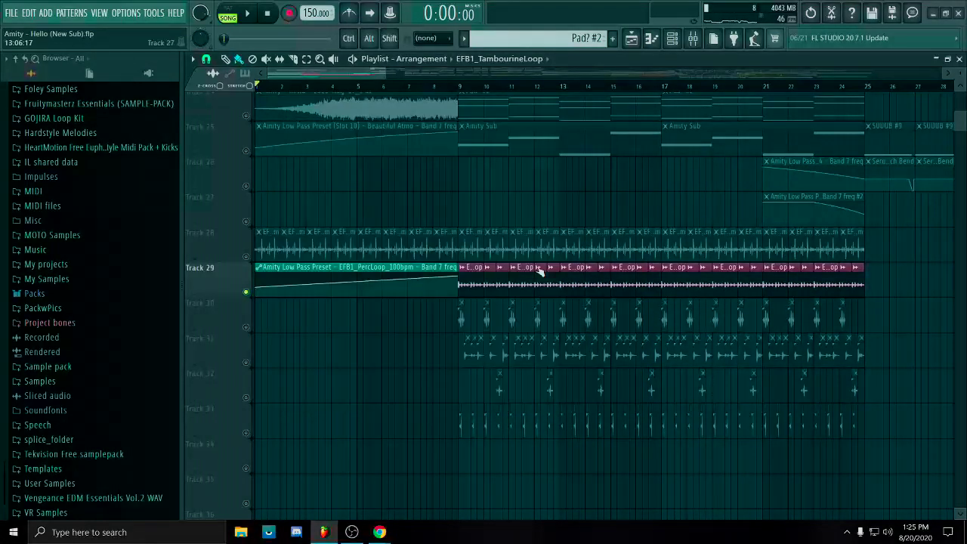
# Solo Track 28 and play its EFB1_PercLoop_100bpm clips from bar 9, then stop.
pyautogui.rightClick(246, 291)
pyautogui.scroll(1, 247, 287)
pyautogui.rightClick(247, 282)
pyautogui.scroll(-4, 382, 167)
pyautogui.click(338, 87)
pyautogui.press('space')
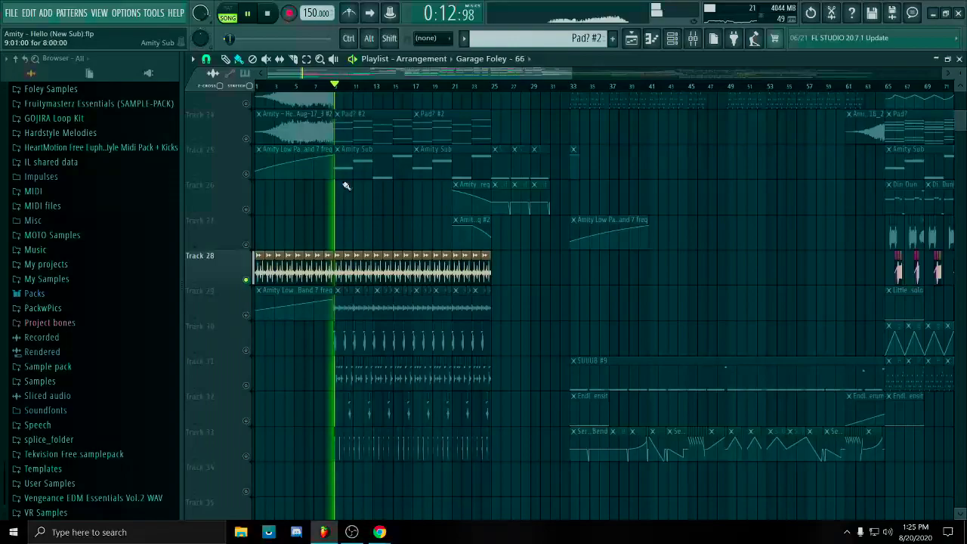
pyautogui.scroll(7, 348, 219)
pyautogui.scroll(-4, 470, 251)
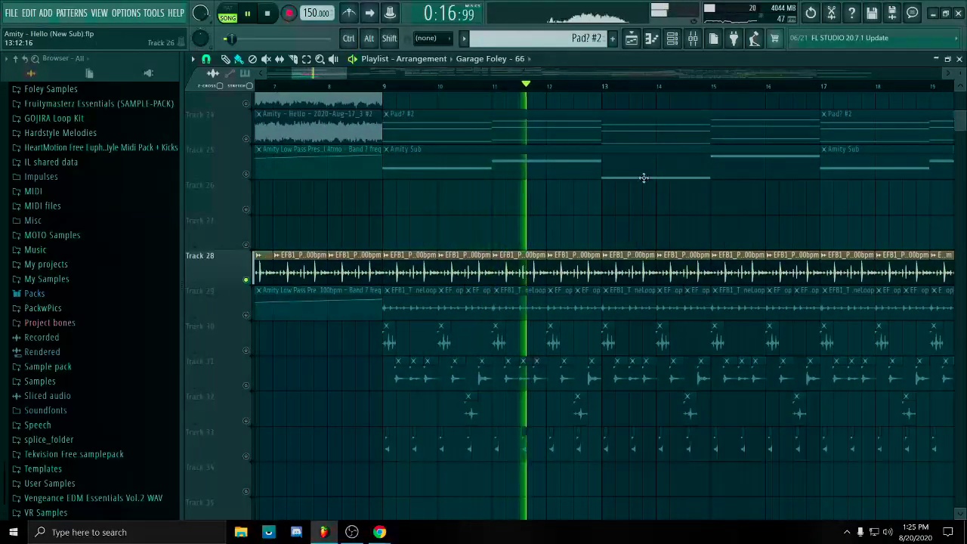
pyautogui.scroll(-6, 369, 225)
pyautogui.scroll(2, 309, 335)
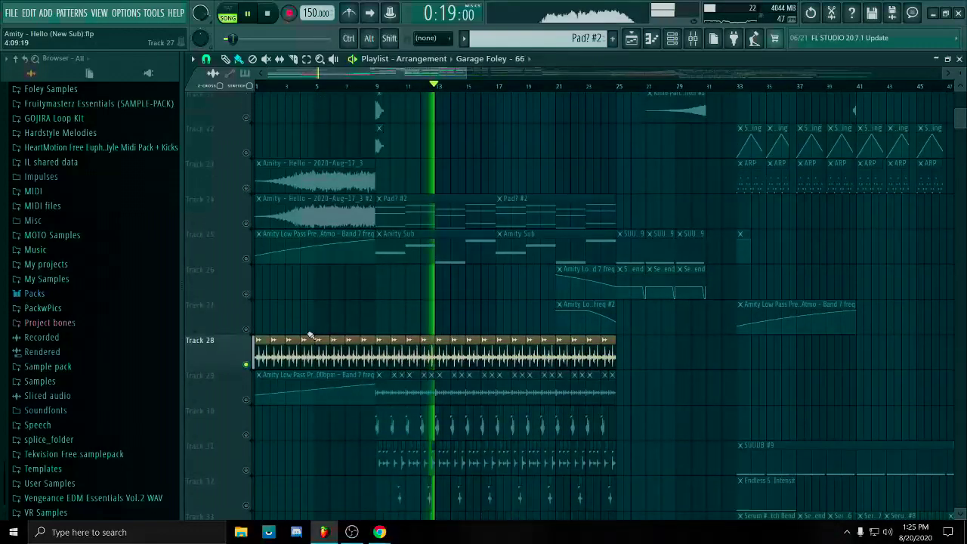
pyautogui.press('space')
# Restore all playlist tracks from solo and mark the percussion clips on Tracks 28 to 30.
pyautogui.rightClick(247, 369)
pyautogui.rightClick(247, 368)
pyautogui.rightClick(247, 368)
pyautogui.scroll(-2, 303, 355)
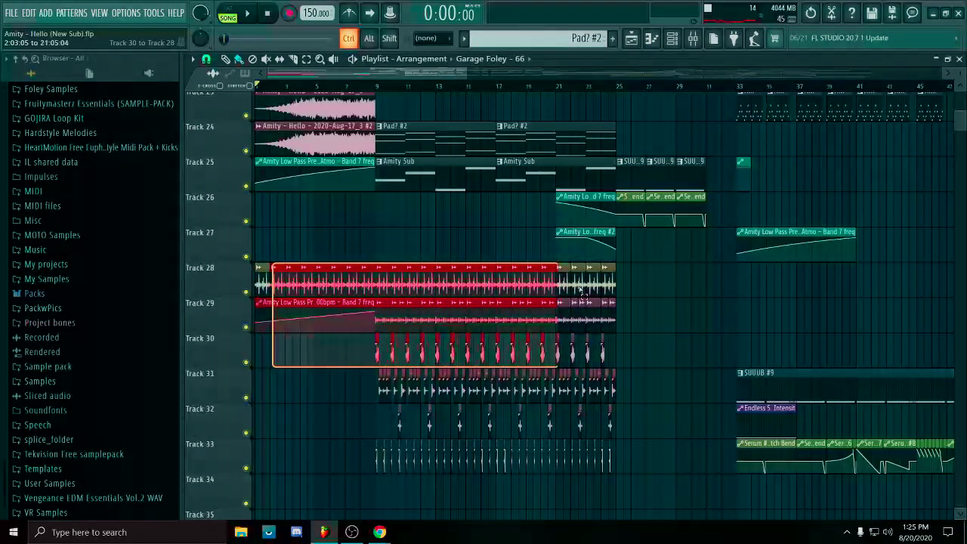
pyautogui.scroll(3, 408, 304)
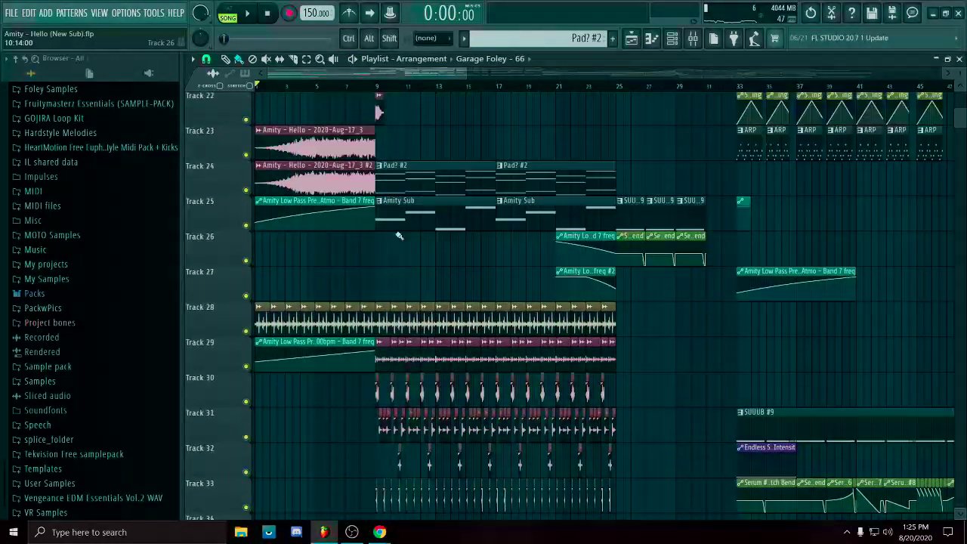
# Play the full intro with all tracks active from bar 5 past the bar 9 transition.
pyautogui.click(315, 88)
pyautogui.scroll(1, 333, 134)
pyautogui.scroll(6, 378, 212)
pyautogui.scroll(-2, 401, 238)
pyautogui.press('space')
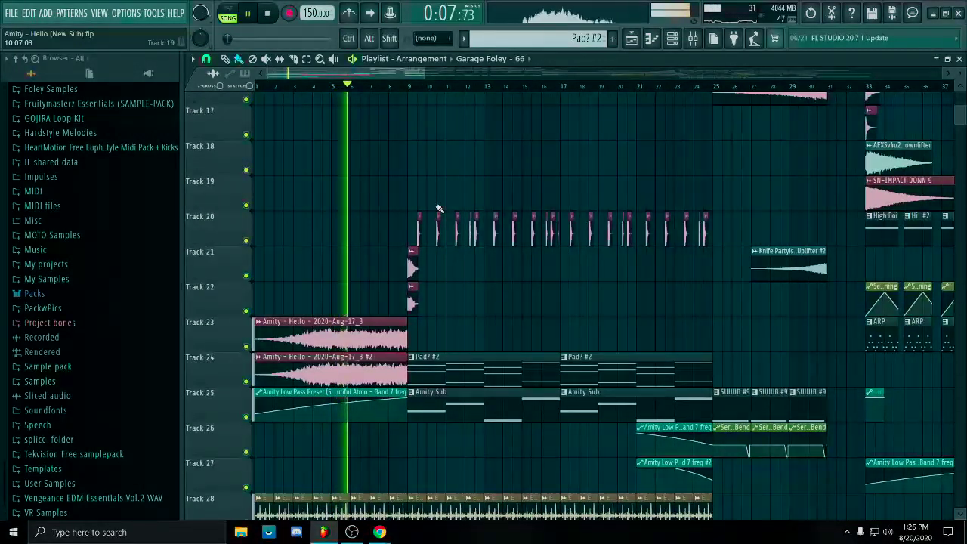
pyautogui.scroll(-7, 425, 230)
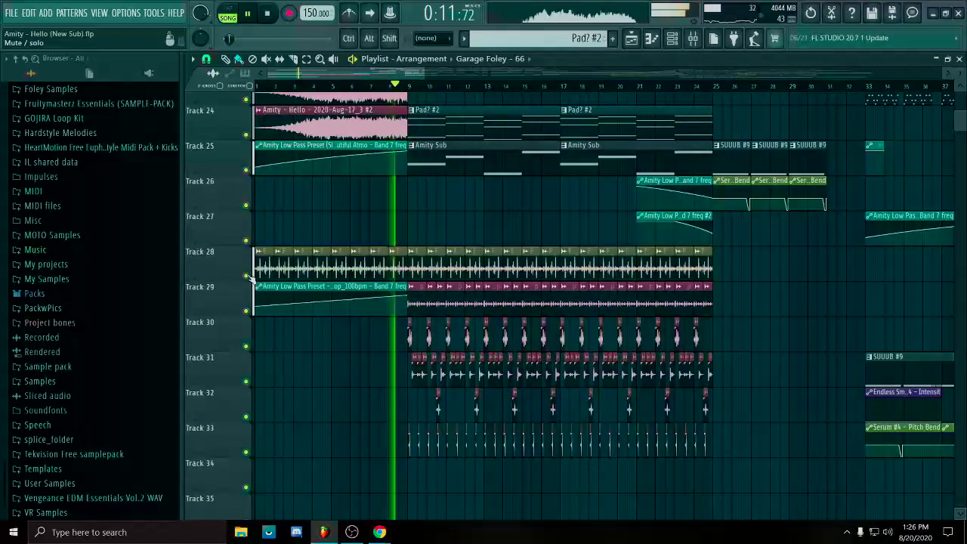
pyautogui.scroll(12, 370, 419)
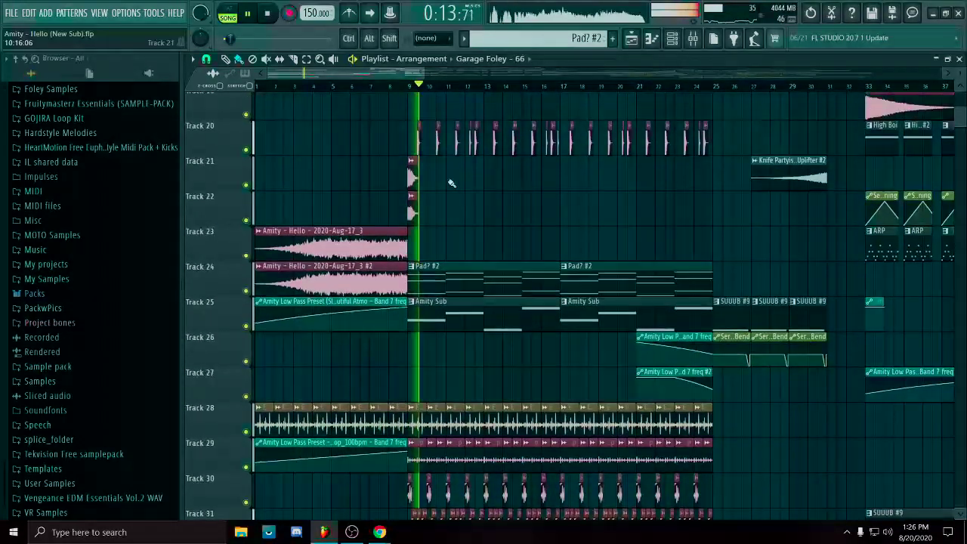
# Stop the playback and solo Track 11 to hear its crash transition clip around bar 9.
pyautogui.scroll(9, 550, 380)
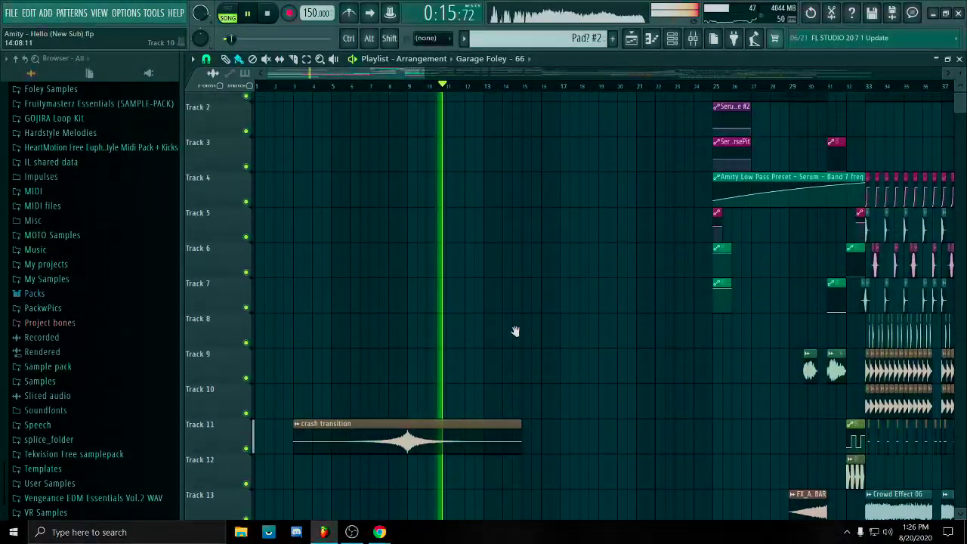
pyautogui.press('space')
pyautogui.keyDown('ctrl'); pyautogui.click(247, 411); pyautogui.keyUp('ctrl')
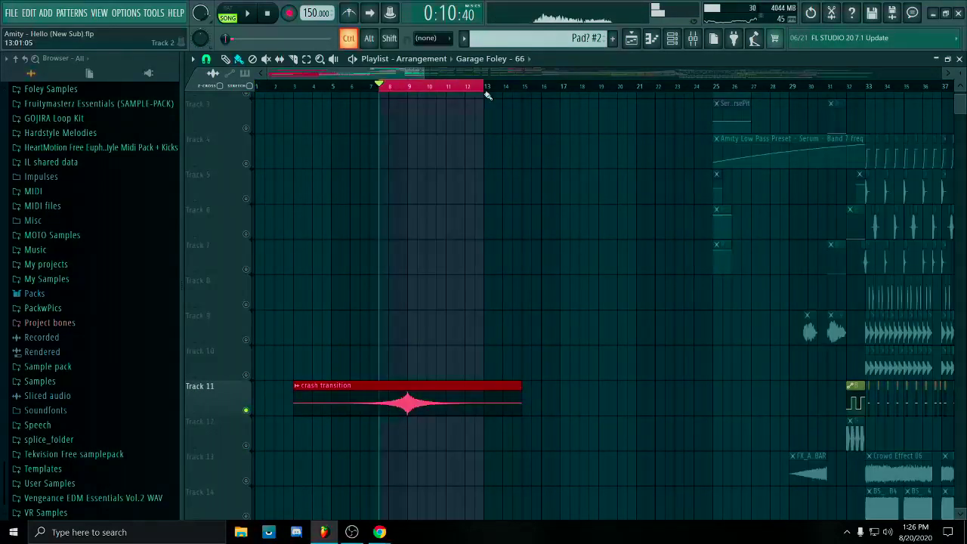
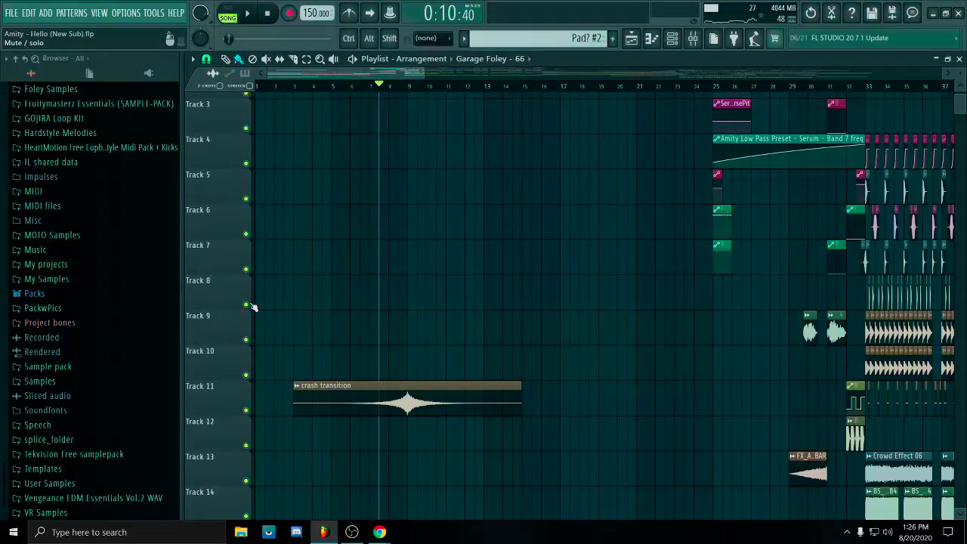
# Examine the build-up clips across the playlist tracks from bar 25, with the playhead placed at bar 25.
pyautogui.scroll(-15, 500, 183)
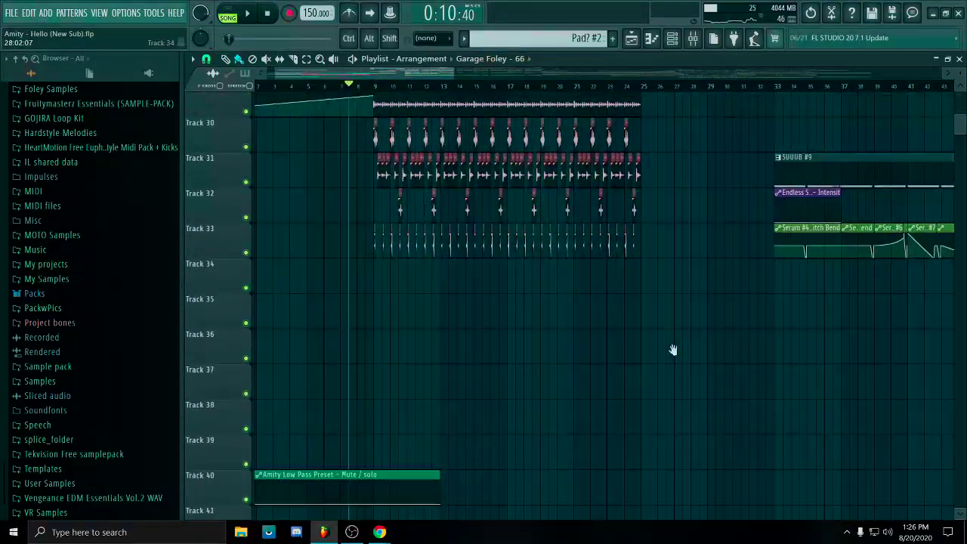
pyautogui.scroll(-12, 733, 279)
pyautogui.scroll(20, 656, 186)
pyautogui.scroll(4, 365, 91)
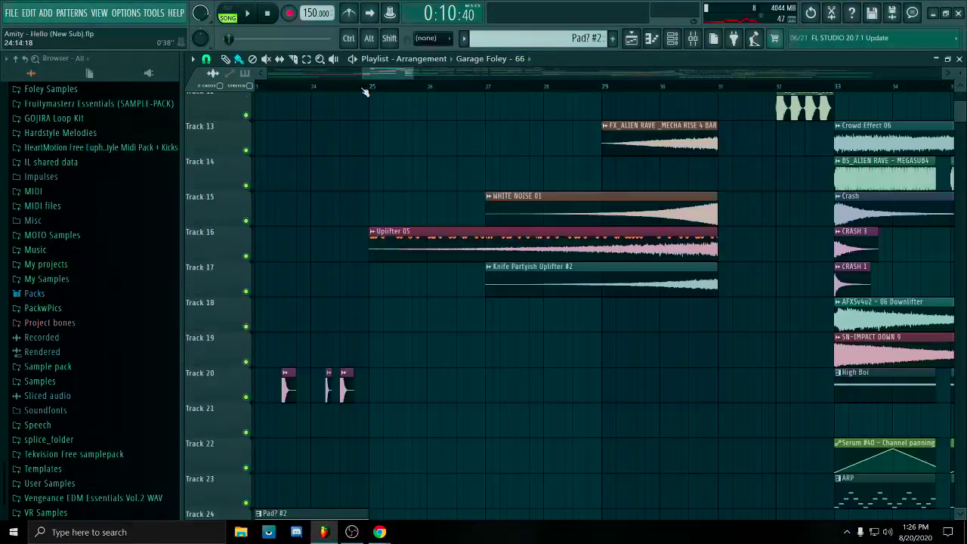
pyautogui.moveTo(404, 119); pyautogui.dragTo(459, 511)
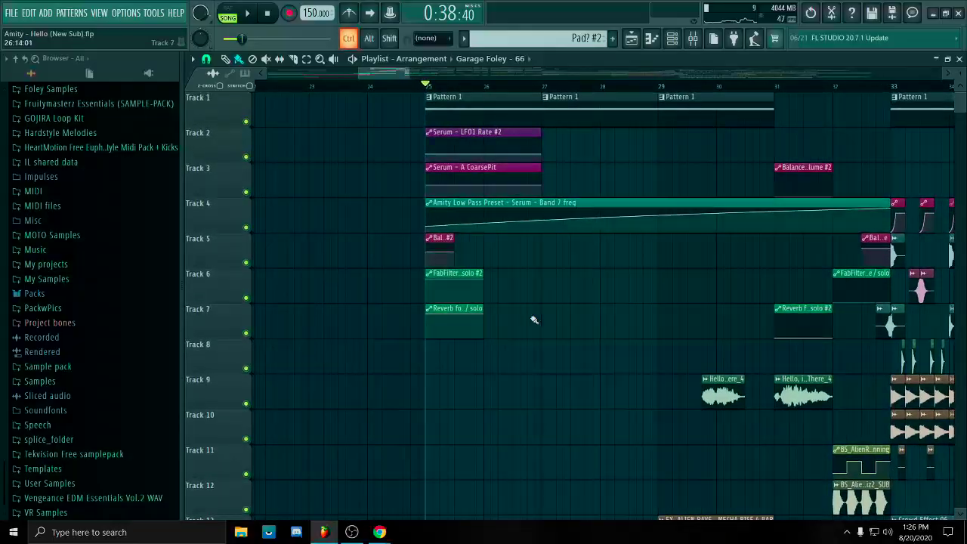
pyautogui.scroll(-20, 526, 446)
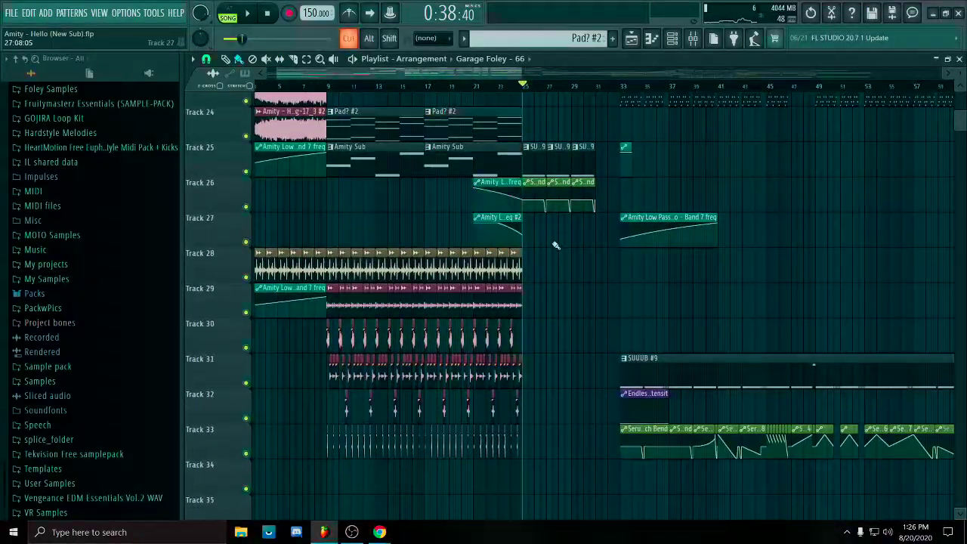
pyautogui.scroll(20, 557, 399)
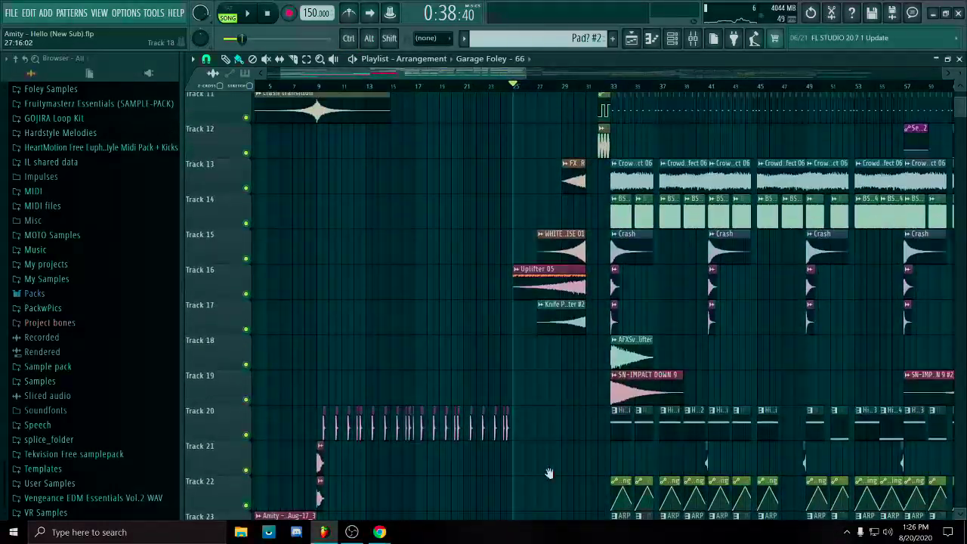
pyautogui.scroll(3, 527, 216)
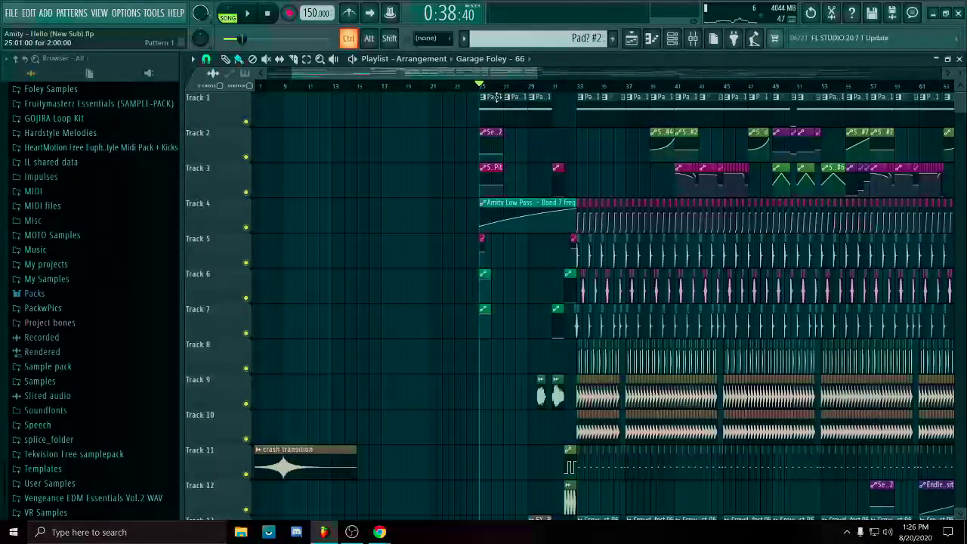
pyautogui.scroll(5, 550, 226)
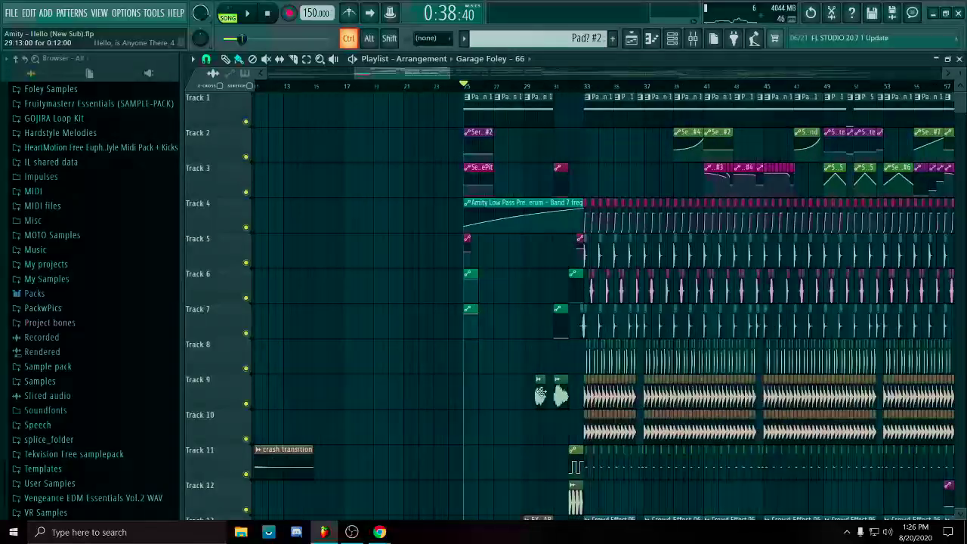
pyautogui.moveTo(618, 181); pyautogui.dragTo(616, 180)
pyautogui.scroll(3, 528, 143)
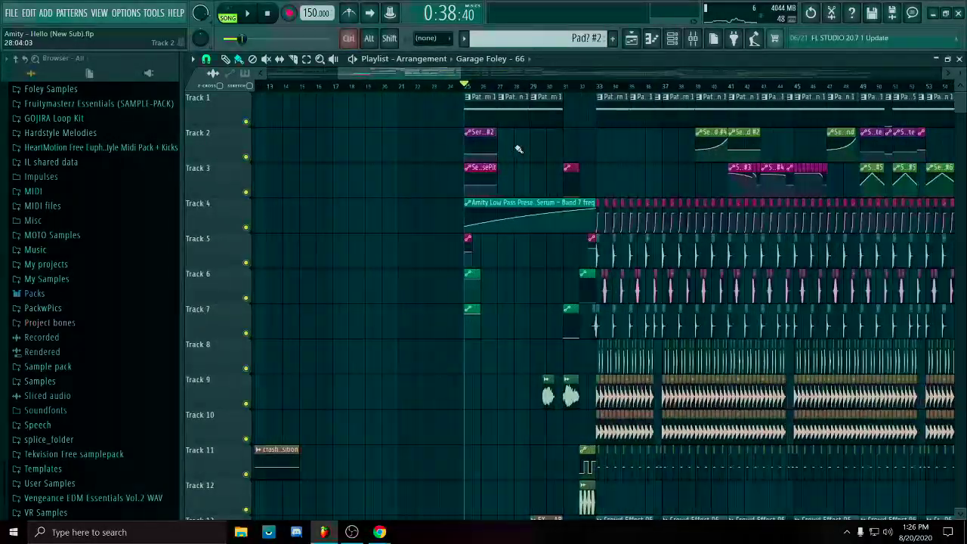
# Play the build-up from bar 25 past bar 27 with all tracks active while viewing its riser clips, and stop.
pyautogui.press('space')
pyautogui.scroll(2, 485, 286)
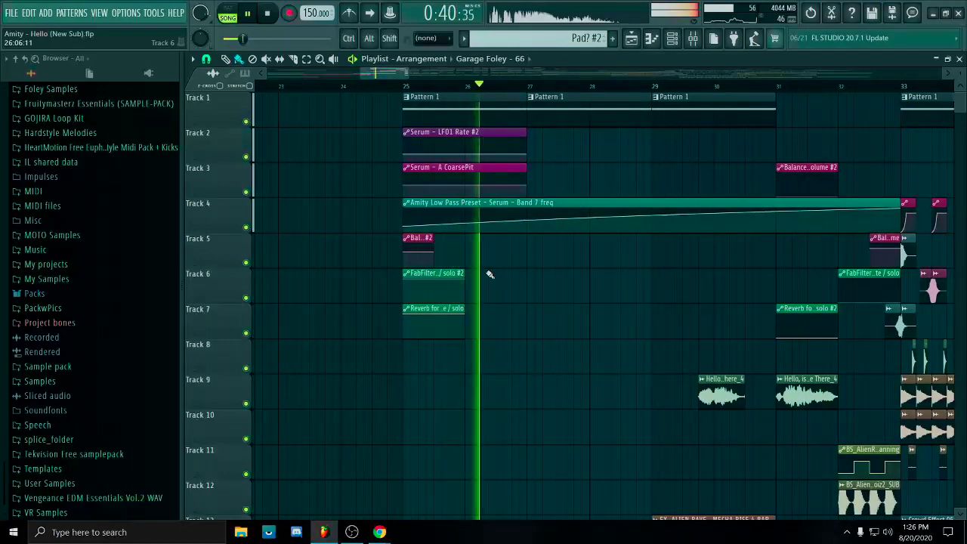
pyautogui.scroll(-6, 559, 249)
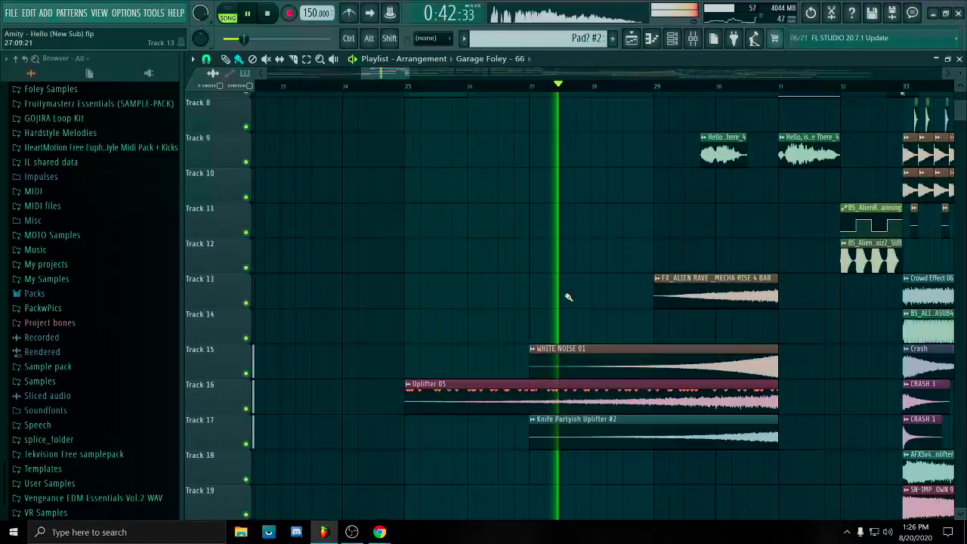
pyautogui.press('space')
# Solo Track 16 and play its Uplifter 05 clip from bar 25, skipping ahead to its later part.
pyautogui.rightClick(246, 240)
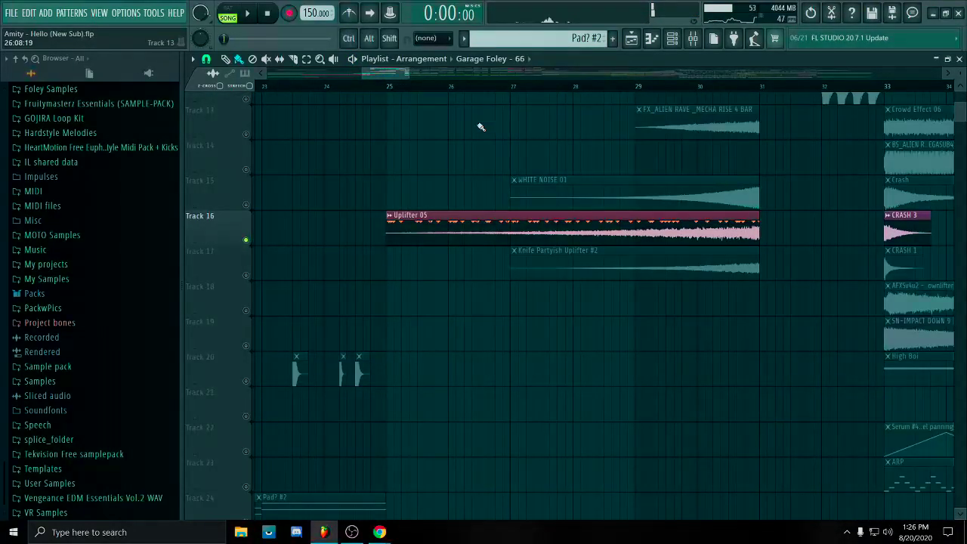
pyautogui.moveTo(395, 89); pyautogui.dragTo(690, 89)
pyautogui.press('space')
# Solo Track 15's WHITE NOISE 01 and Track 13's FX_ALIEN RAVE_MECHA RISE 4 BAR in turn to hear each riser, and stop playback.
pyautogui.rightClick(246, 205)
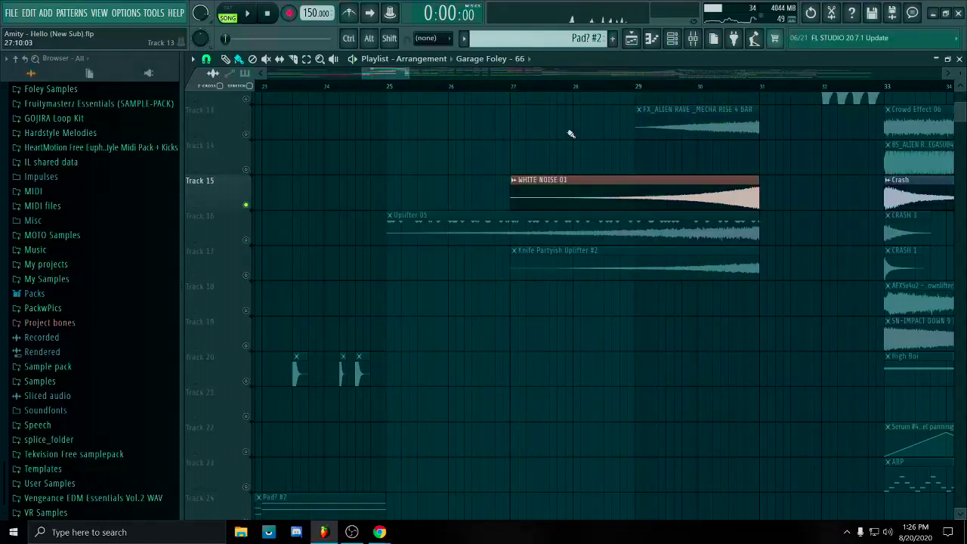
pyautogui.moveTo(660, 89); pyautogui.dragTo(750, 93)
pyautogui.rightClick(246, 134)
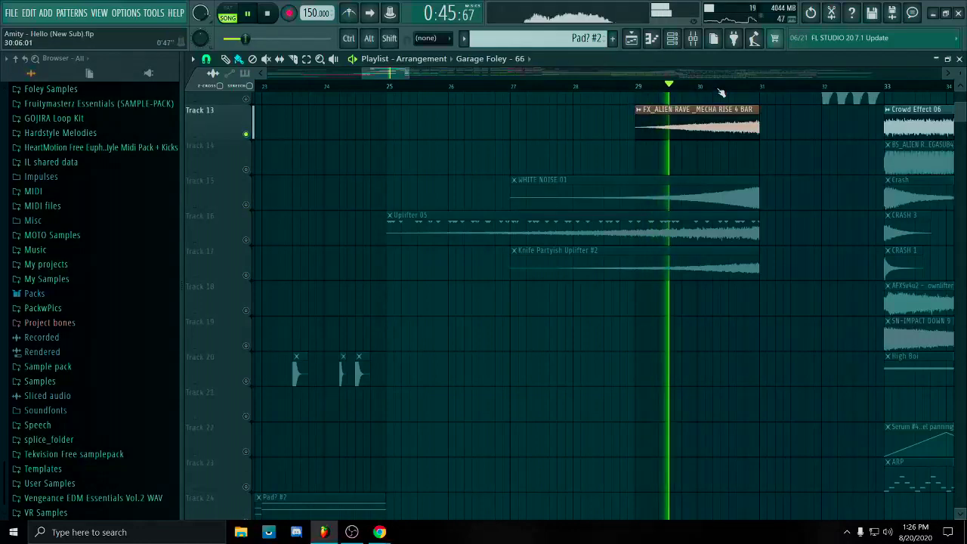
pyautogui.press('space')
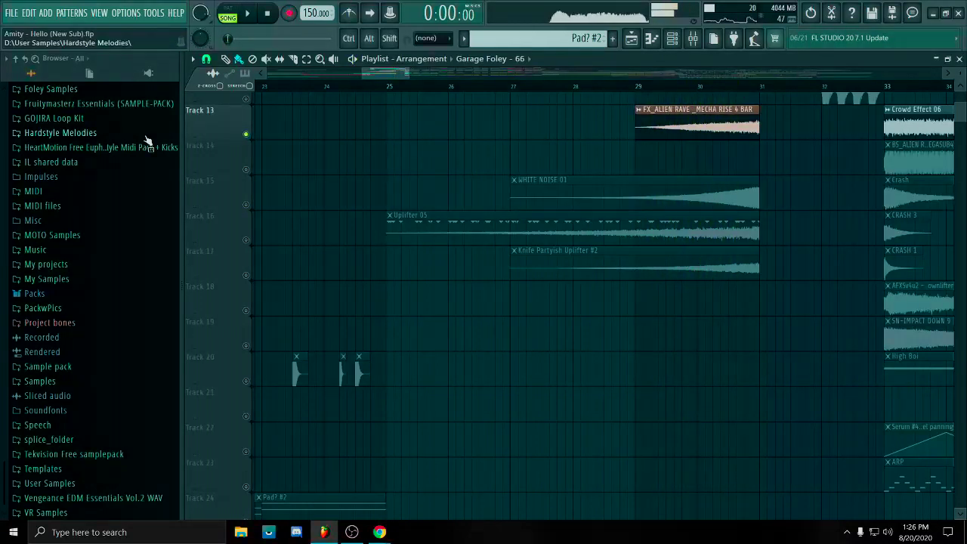
# Open the ALIEN RAVE SAMPLE PACK folder in the browser and look through its BASSES samples.
pyautogui.scroll(10, 121, 253)
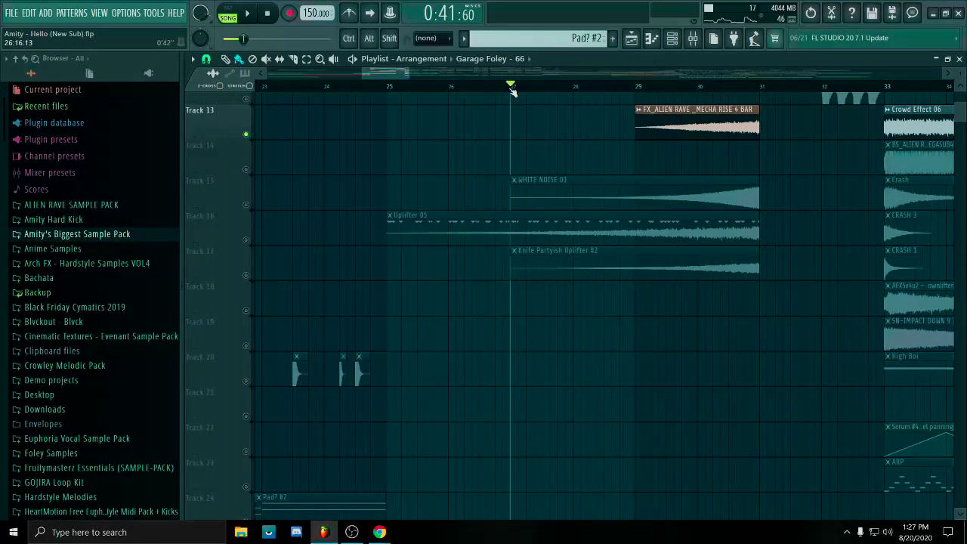
pyautogui.click(119, 208)
pyautogui.click(99, 219)
pyautogui.scroll(-5, 109, 281)
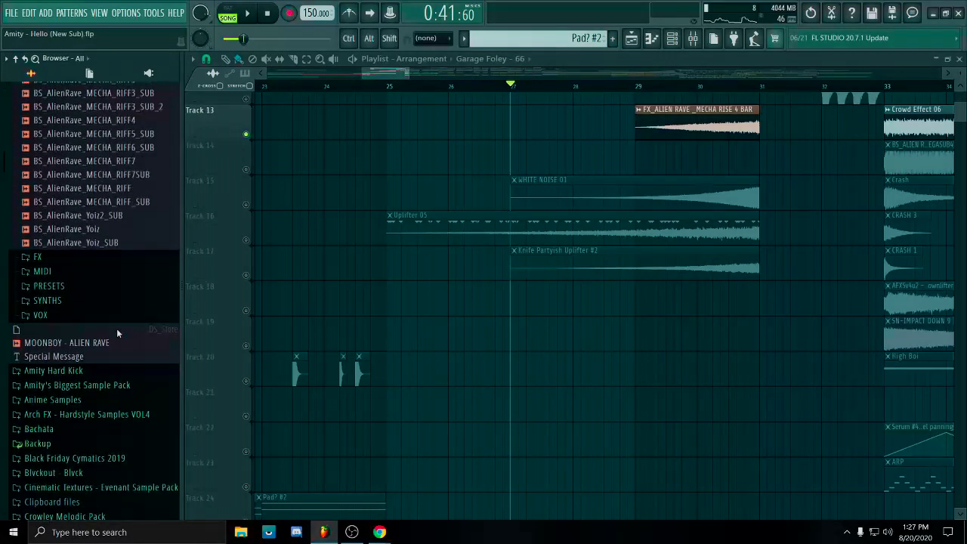
pyautogui.scroll(8, 117, 329)
pyautogui.click(87, 220)
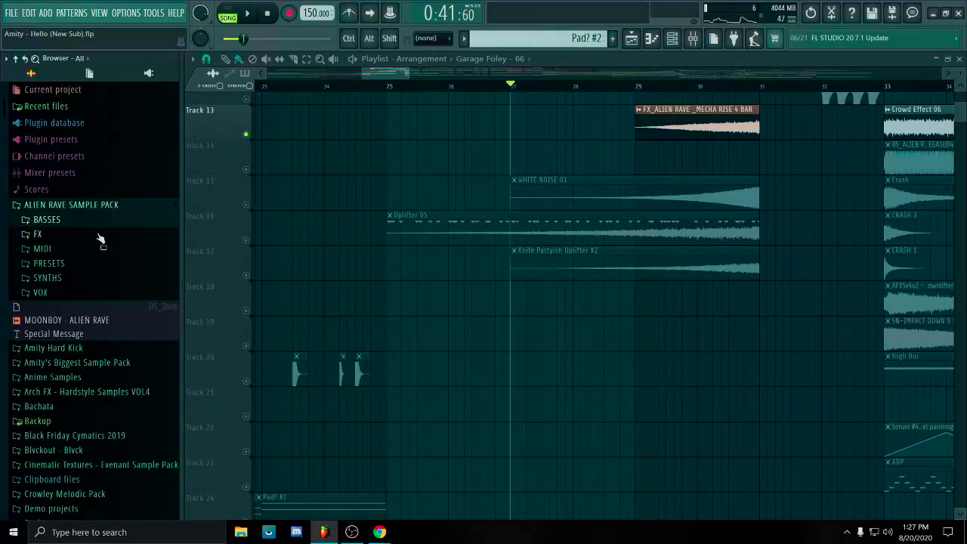
# Look through the sample pack's FX, MIDI, PRESETS, SYNTHS and VOX folders, and collapse the pack.
pyautogui.click(38, 234)
pyautogui.click(132, 239)
pyautogui.click(136, 249)
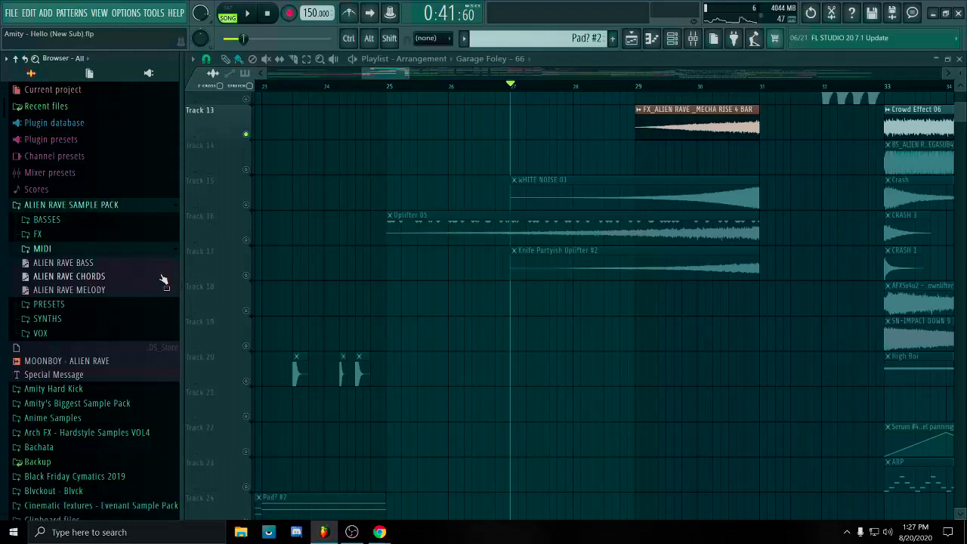
pyautogui.click(151, 250)
pyautogui.click(133, 265)
pyautogui.click(133, 264)
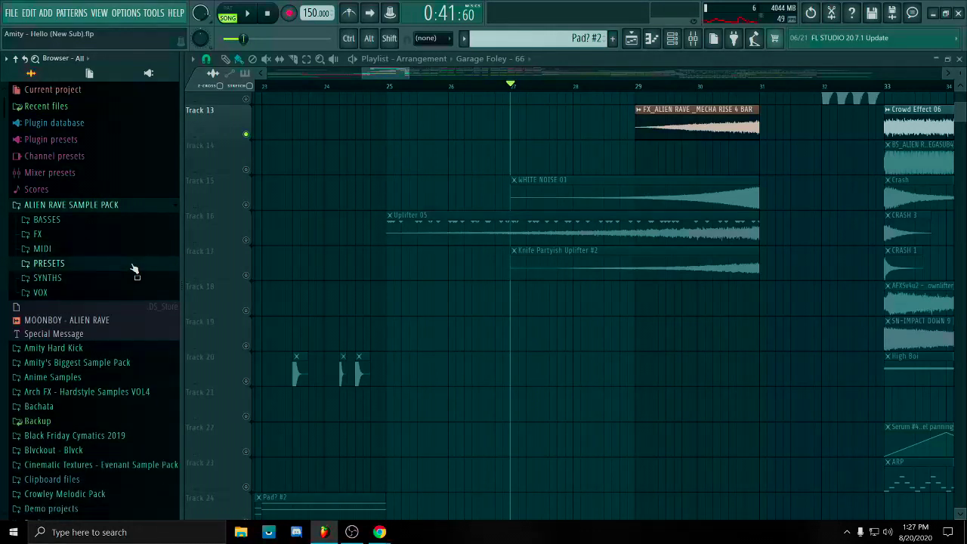
pyautogui.click(112, 278)
pyautogui.click(114, 279)
pyautogui.click(117, 293)
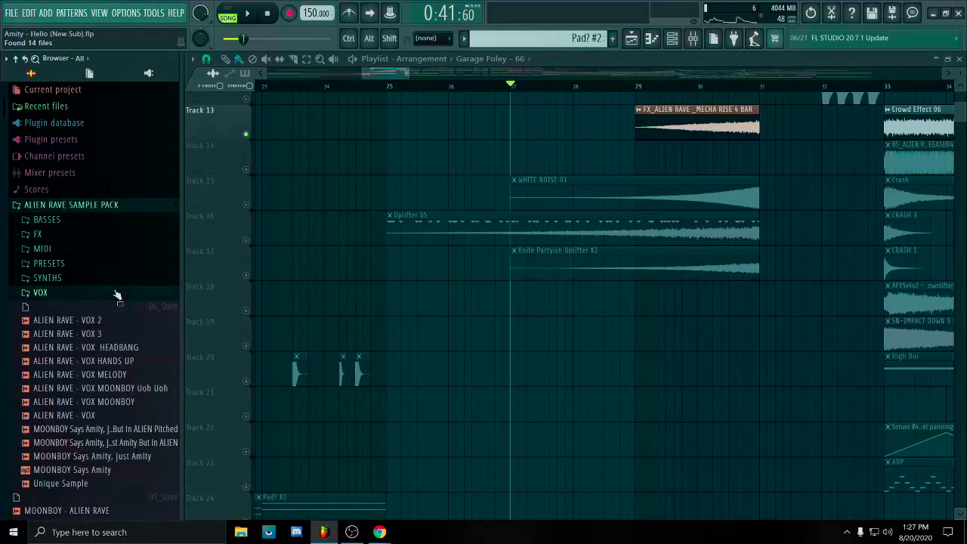
pyautogui.click(117, 293)
pyautogui.click(129, 204)
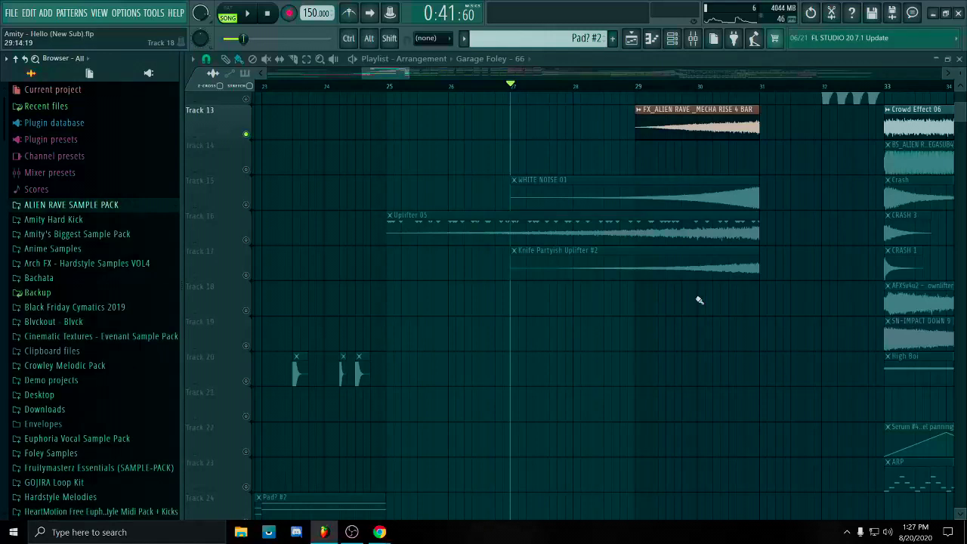
# Solo Track 17 and play its Knife Partyish Uplifter #2 clip from bar 27, then stop.
pyautogui.click(245, 276)
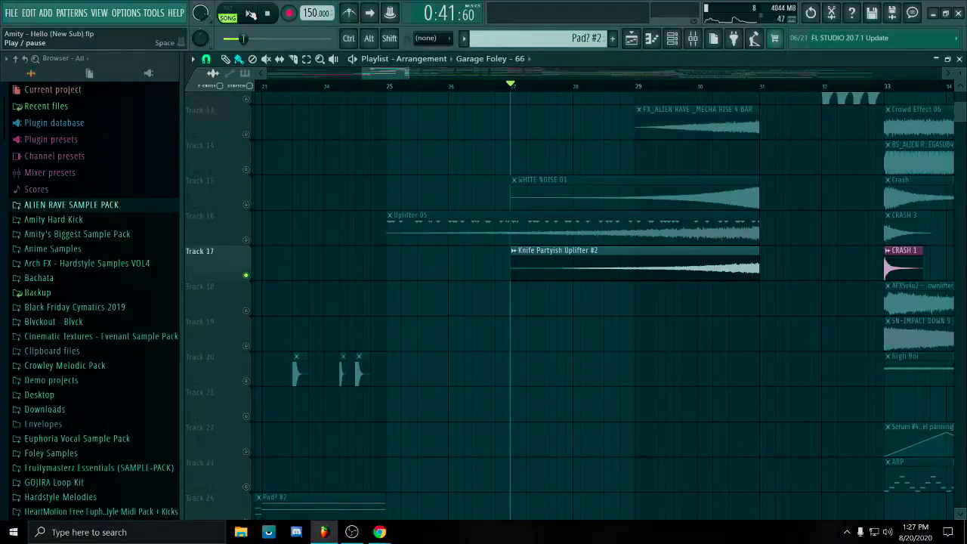
pyautogui.click(248, 13)
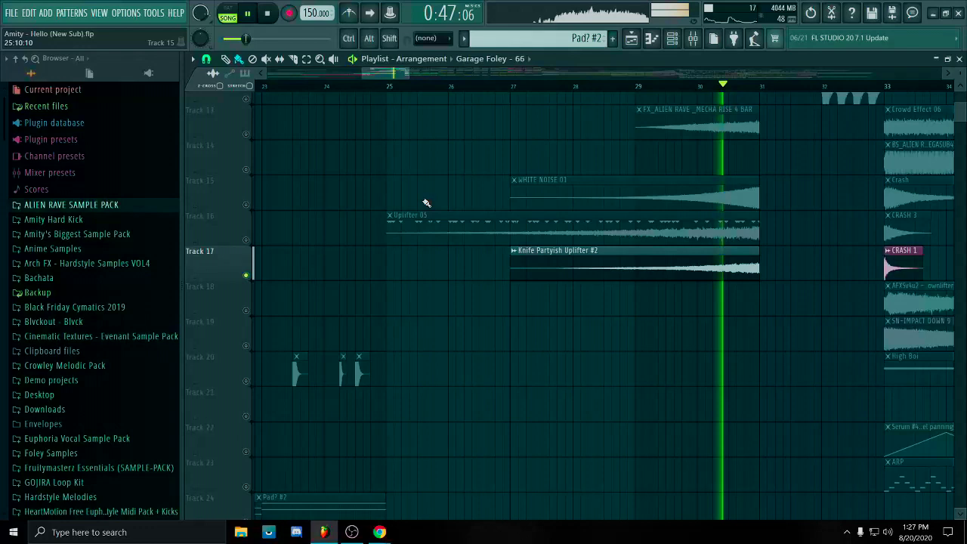
pyautogui.press('space')
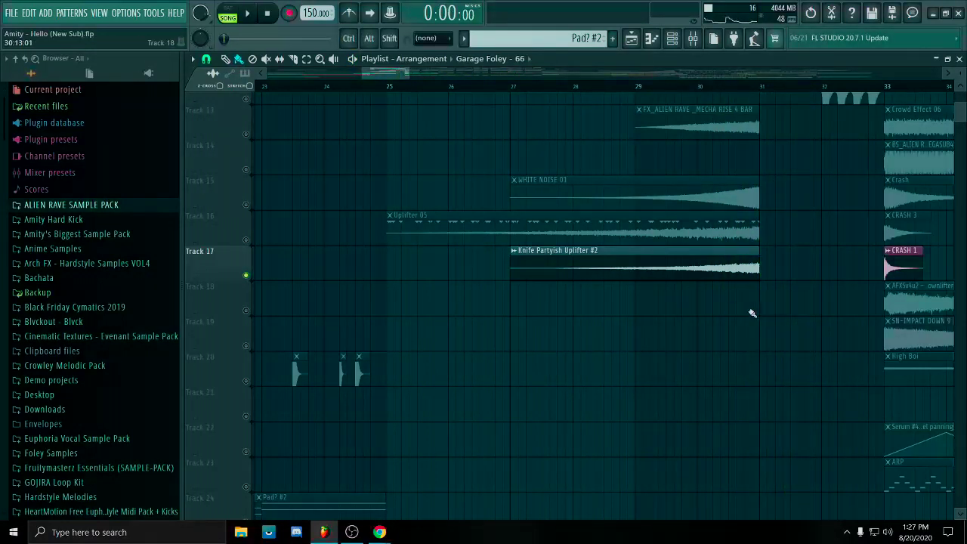
# Replay Track 17's uplifter from around bar 29, stop, and restore all playlist tracks from solo.
pyautogui.scroll(4, 735, 272)
pyautogui.click(642, 87)
pyautogui.press('space')
pyautogui.scroll(-4, 815, 216)
pyautogui.press('space')
pyautogui.keyDown('ctrl'); pyautogui.click(245, 275); pyautogui.keyUp('ctrl')
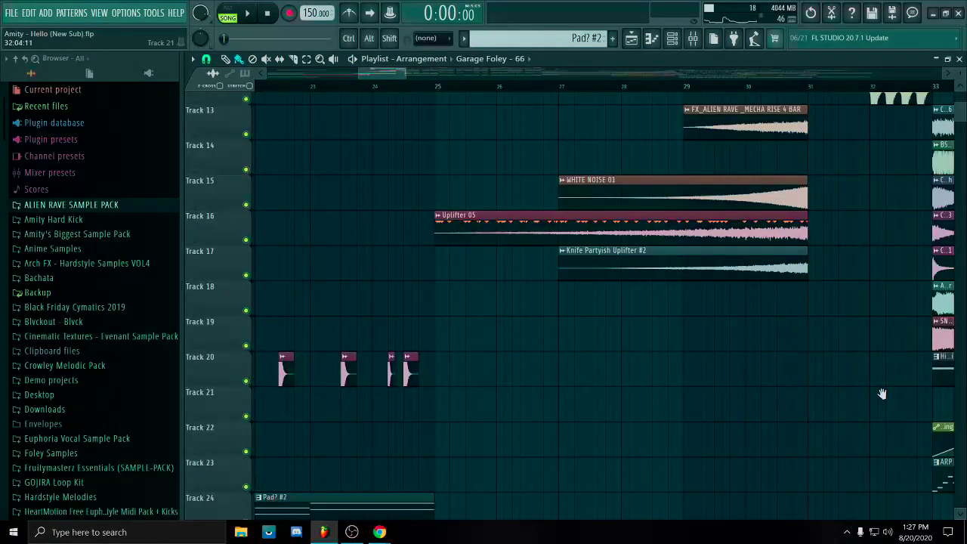
# Check the lower tracks for further build-up clips and place the playhead at bar 29.
pyautogui.scroll(-10, 882, 393)
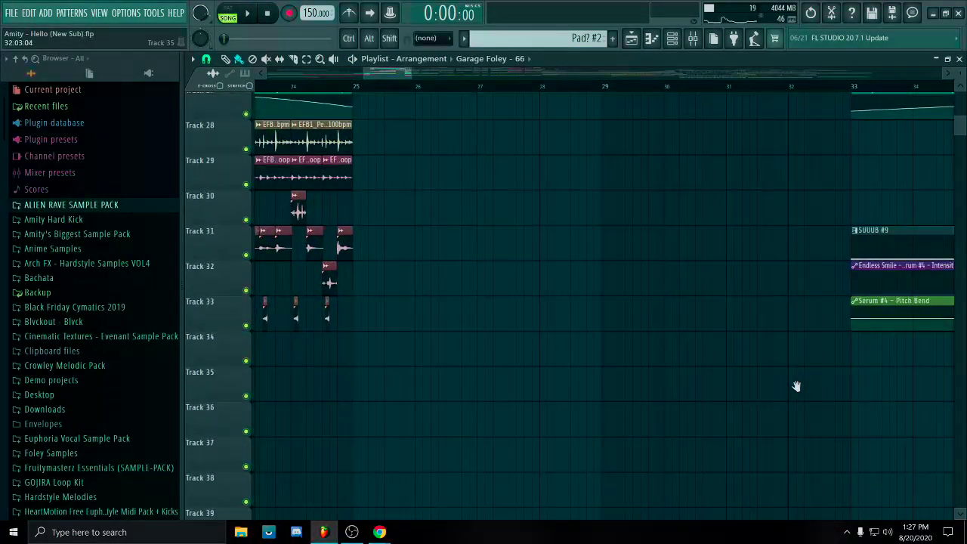
pyautogui.scroll(-5, 796, 386)
pyautogui.scroll(14, 746, 268)
pyautogui.scroll(12, 701, 409)
pyautogui.scroll(-4, 691, 140)
pyautogui.click(646, 86)
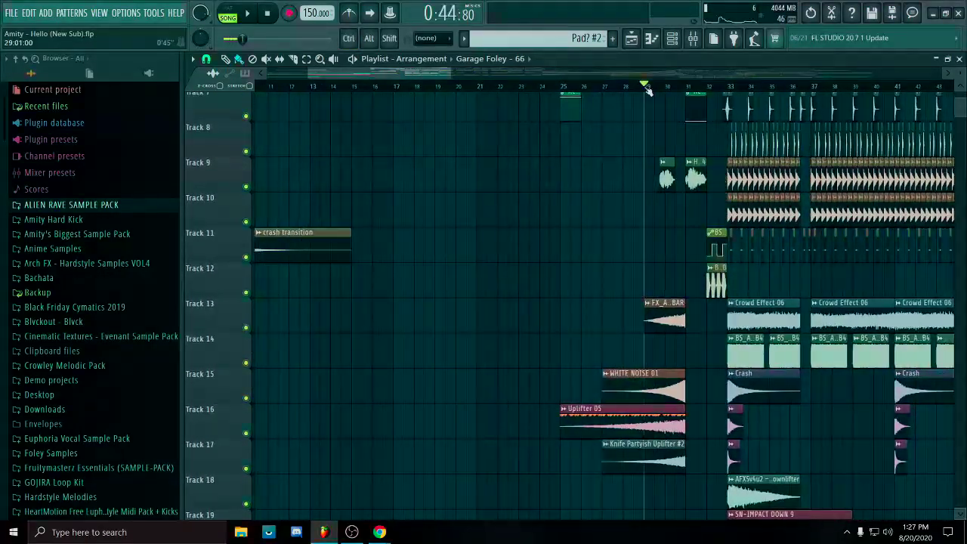
# Mark the two Hello, is Anyone There_4 vocal clips on Track 9 between bars 29 and 32.
pyautogui.scroll(8, 647, 89)
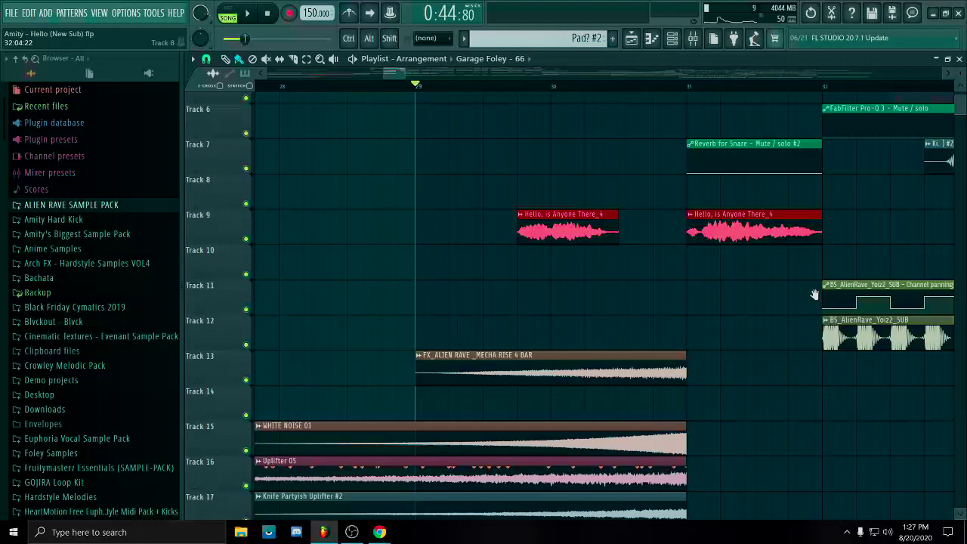
pyautogui.scroll(4, 839, 234)
pyautogui.scroll(-3, 462, 400)
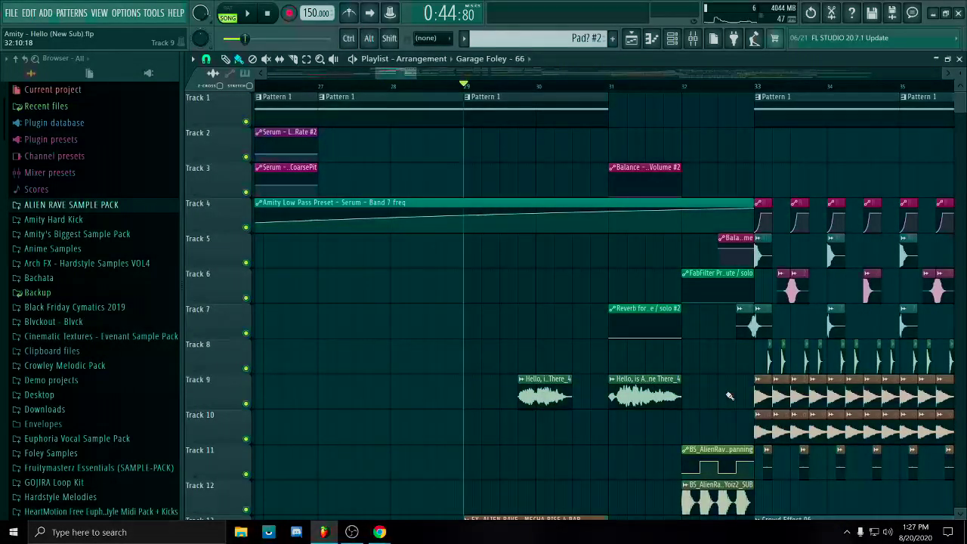
pyautogui.scroll(-4, 729, 395)
pyautogui.moveTo(701, 266); pyautogui.dragTo(367, 229)
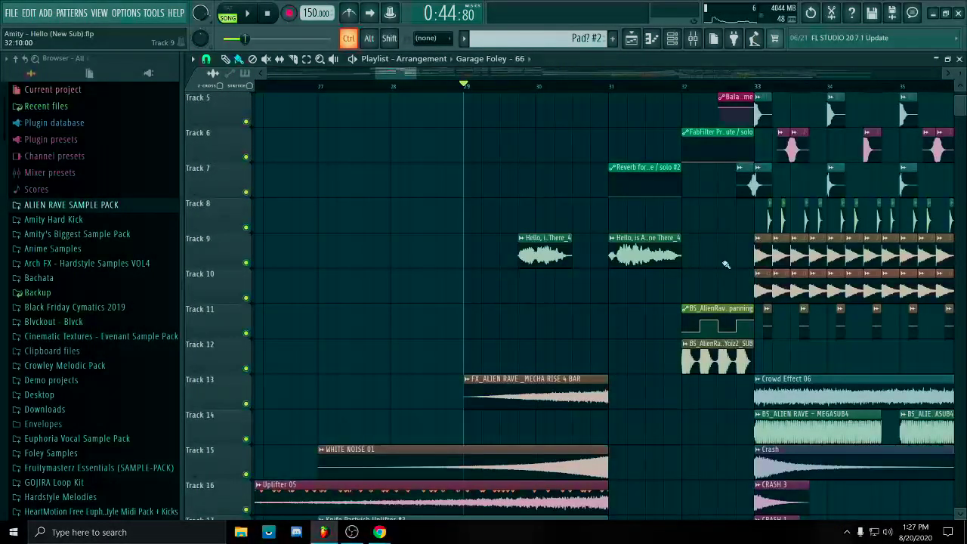
pyautogui.moveTo(634, 270); pyautogui.dragTo(619, 341)
pyautogui.scroll(3, 592, 245)
pyautogui.scroll(-3, 559, 123)
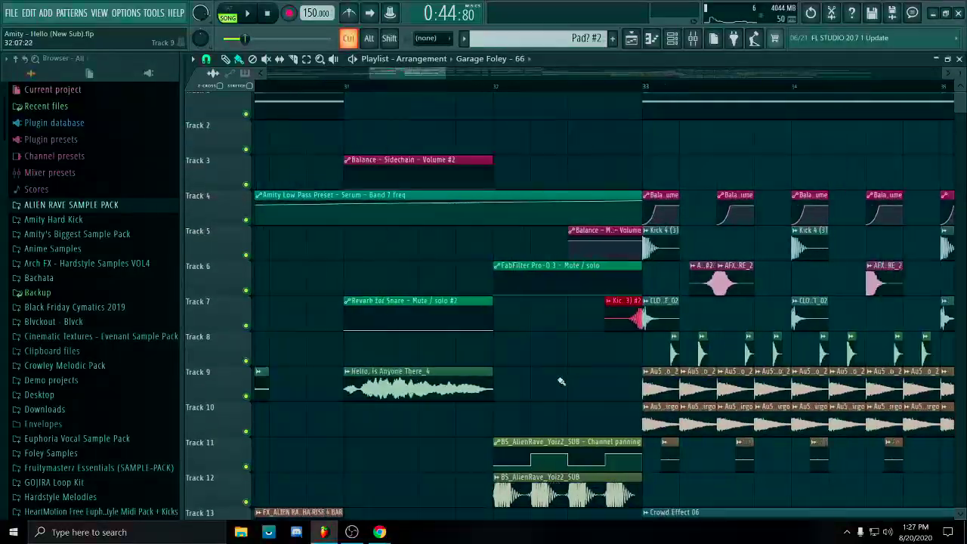
# Mark the reversed kick on Track 7 before bar 33 and the automation clips around bar 31 on Tracks 3 and 7.
pyautogui.moveTo(559, 123); pyautogui.dragTo(631, 314)
pyautogui.moveTo(635, 107); pyautogui.dragTo(631, 334)
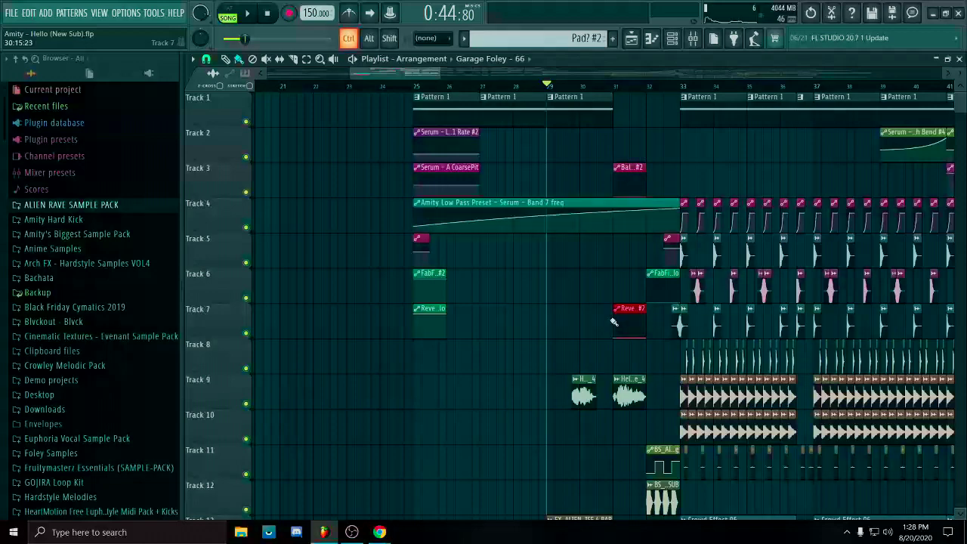
pyautogui.scroll(5, 613, 262)
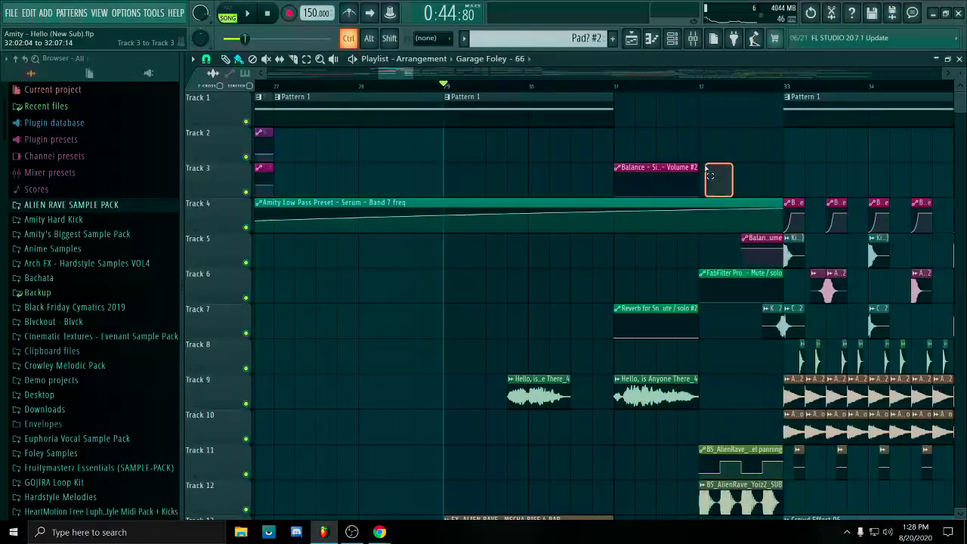
pyautogui.scroll(4, 719, 161)
pyautogui.moveTo(719, 161); pyautogui.dragTo(617, 168)
pyautogui.scroll(-5, 602, 332)
pyautogui.keyDown('ctrl'); pyautogui.click(568, 277); pyautogui.keyUp('ctrl')
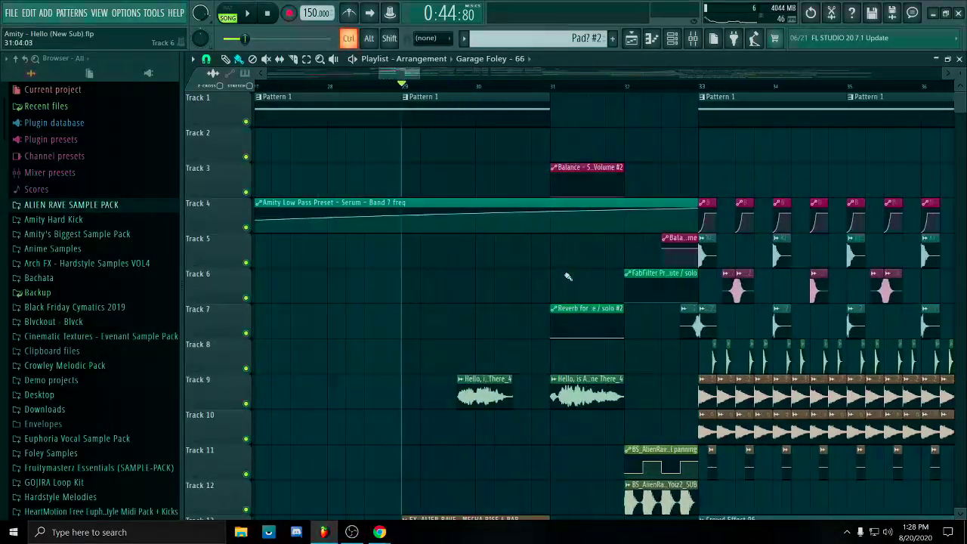
# Start playback of the build-up's end from bar 29 and stop it.
pyautogui.press('space')
pyautogui.press('space')
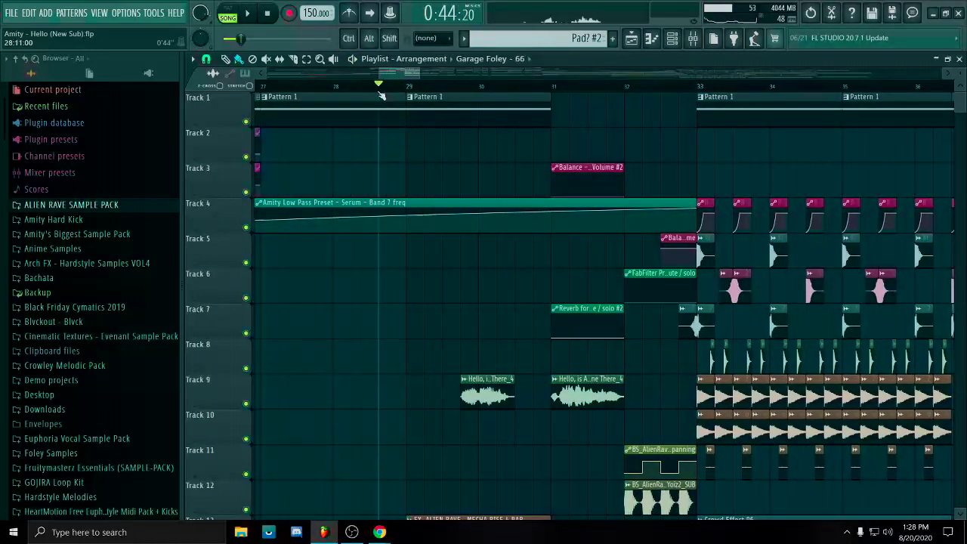
# Play the last two bars of the build-up from bar 31 and stop playback.
pyautogui.scroll(3, 637, 394)
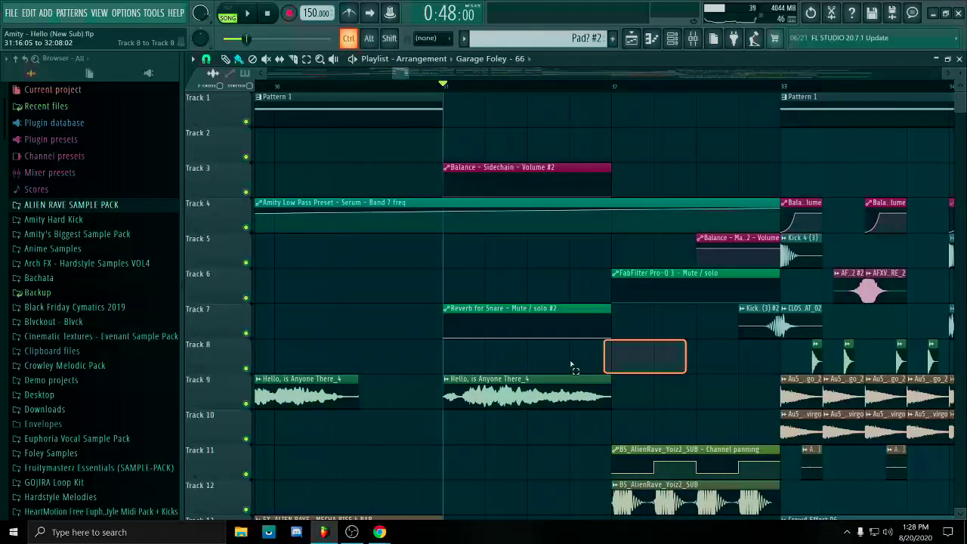
pyautogui.keyDown('ctrl'); pyautogui.click(440, 381); pyautogui.keyUp('ctrl')
pyautogui.press('space')
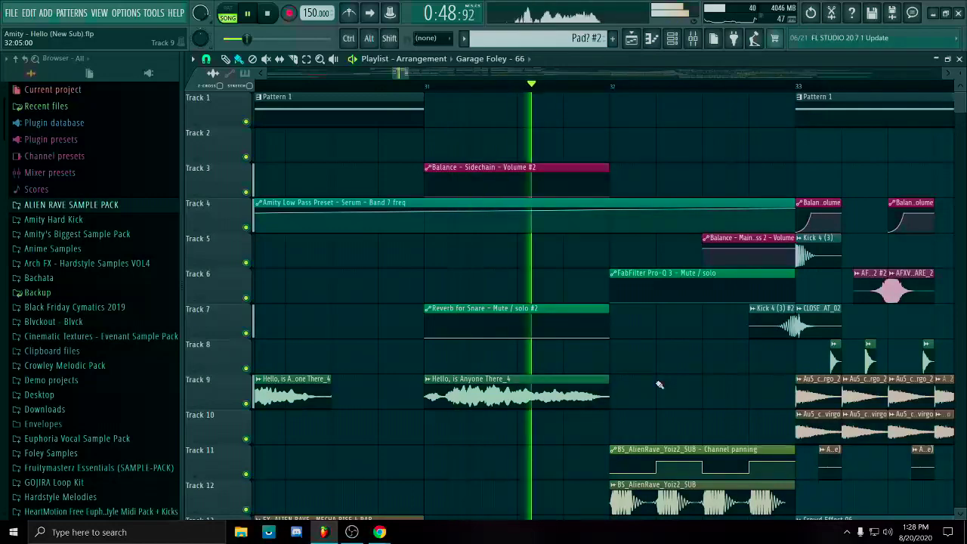
pyautogui.scroll(-5, 700, 394)
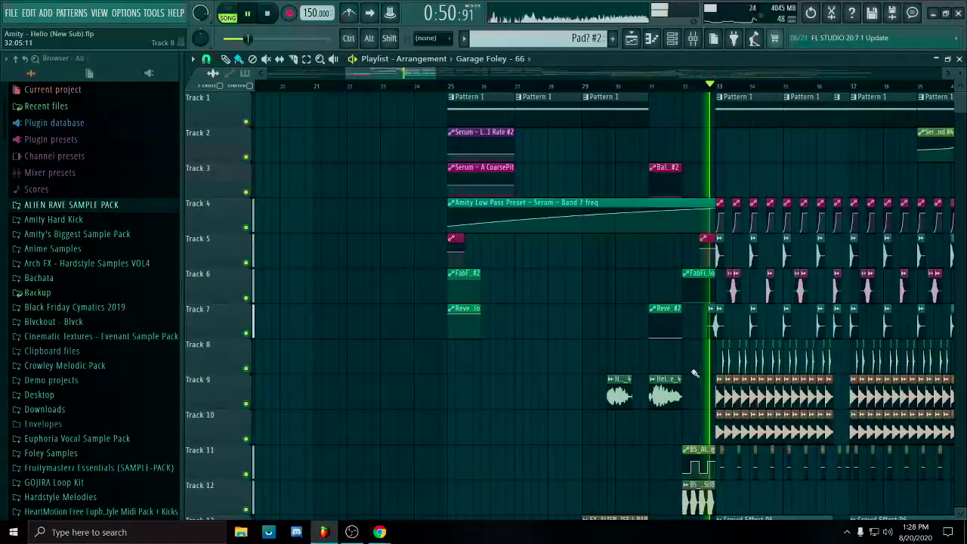
pyautogui.press('space')
# Mark the span between the crash clips on Tracks 15 and 16 from bar 33 to bar 41.
pyautogui.scroll(-4, 685, 240)
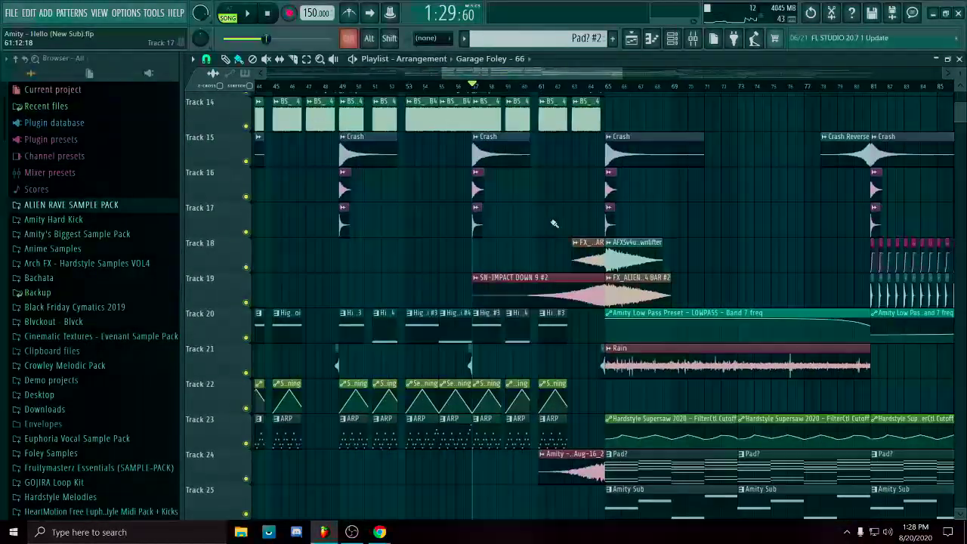
pyautogui.scroll(-4, 567, 225)
pyautogui.moveTo(570, 240); pyautogui.dragTo(393, 167)
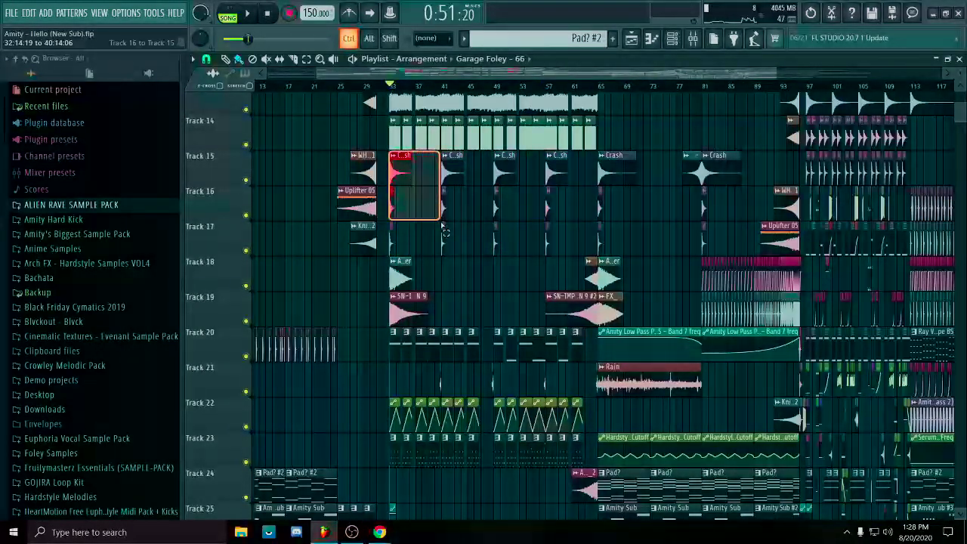
pyautogui.scroll(5, 446, 227)
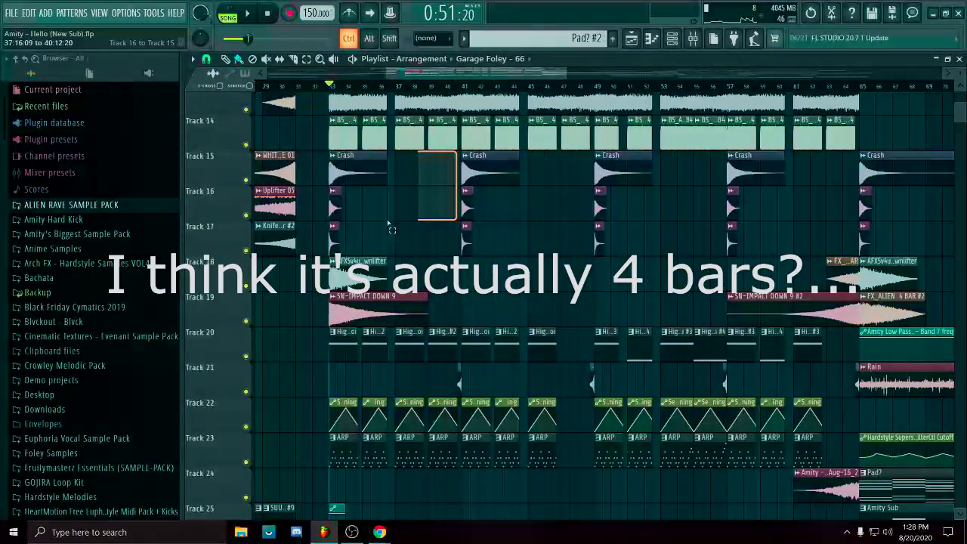
pyautogui.moveTo(647, 295); pyautogui.dragTo(493, 172)
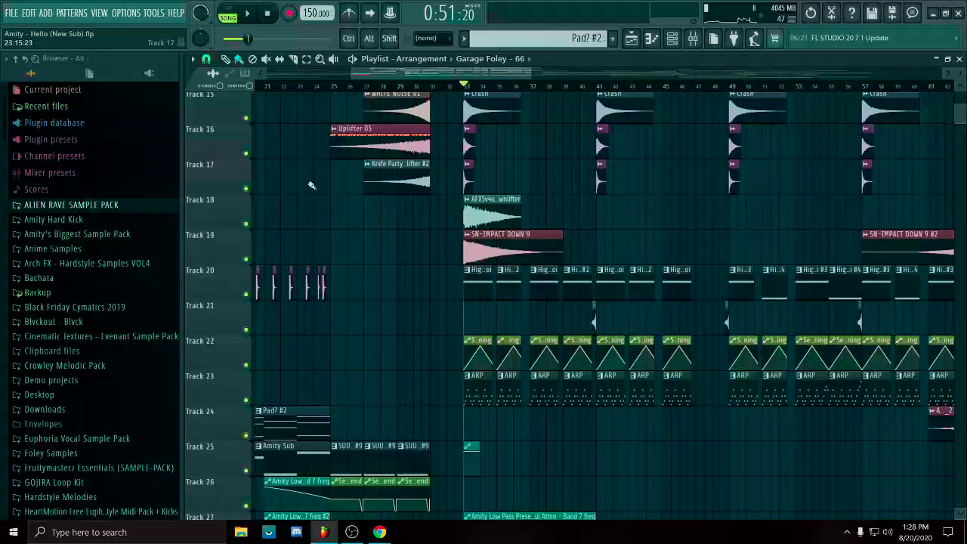
# Solo the crash, downlifter and impact tracks 17 to 19 in turn and mark the area beside SN-IMPACT DOWN 9 at bar 33.
pyautogui.rightClick(246, 189)
pyautogui.click(247, 154)
pyautogui.press('space')
pyautogui.rightClick(246, 223)
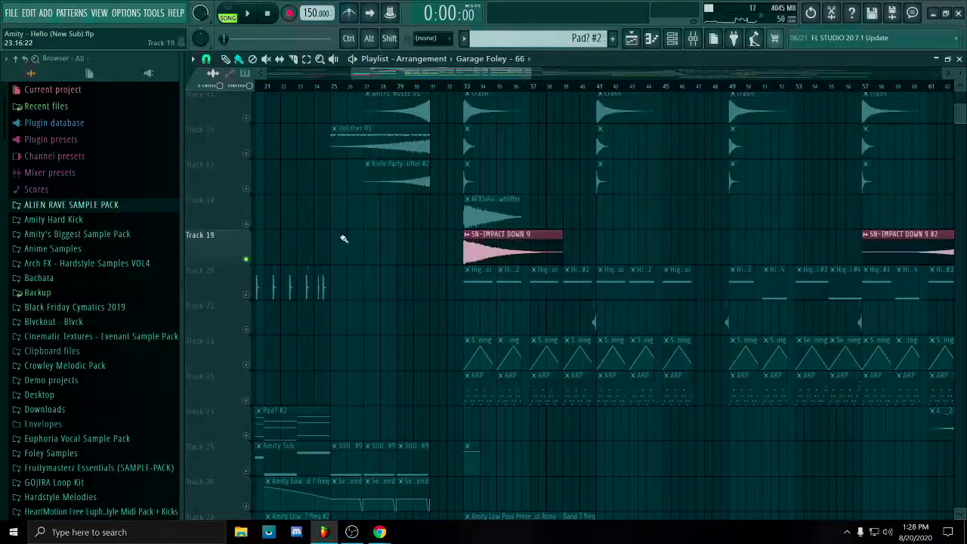
pyautogui.scroll(-5, 484, 244)
pyautogui.moveTo(497, 215); pyautogui.dragTo(440, 240)
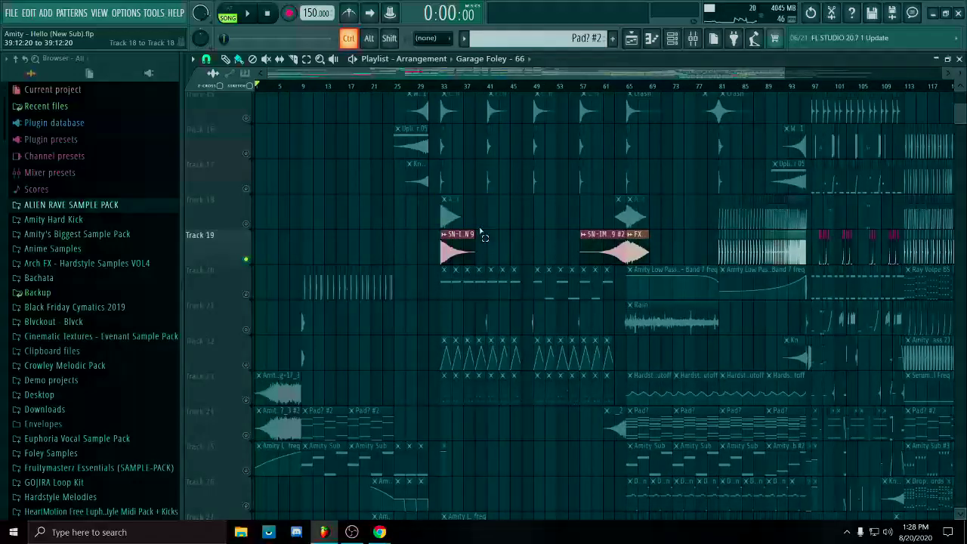
# Solo Track 20 with the High Boi clips and restore all tracks.
pyautogui.scroll(5, 481, 231)
pyautogui.rightClick(250, 293)
pyautogui.rightClick(247, 294)
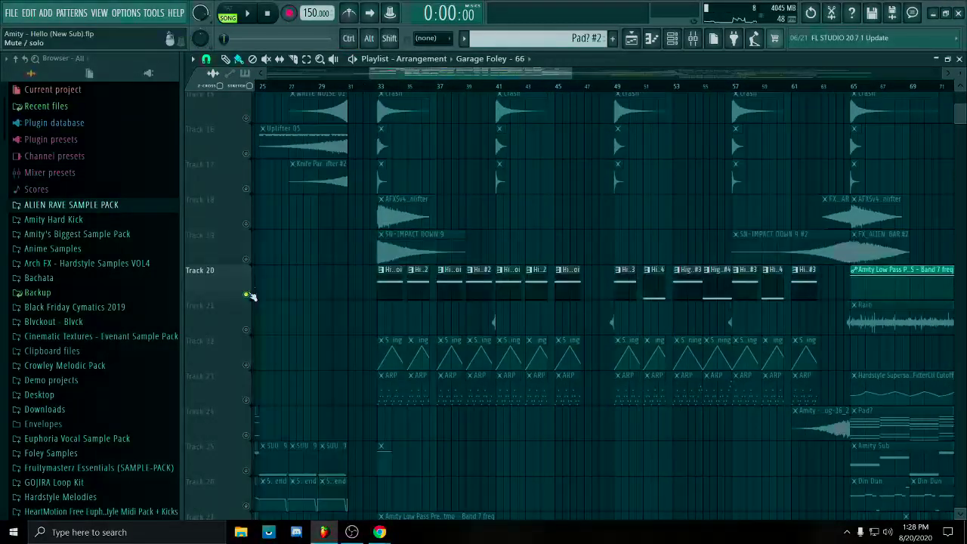
pyautogui.rightClick(246, 294)
pyautogui.scroll(-2, 318, 279)
pyautogui.scroll(3, 367, 261)
pyautogui.scroll(3, 317, 253)
pyautogui.scroll(-5, 382, 174)
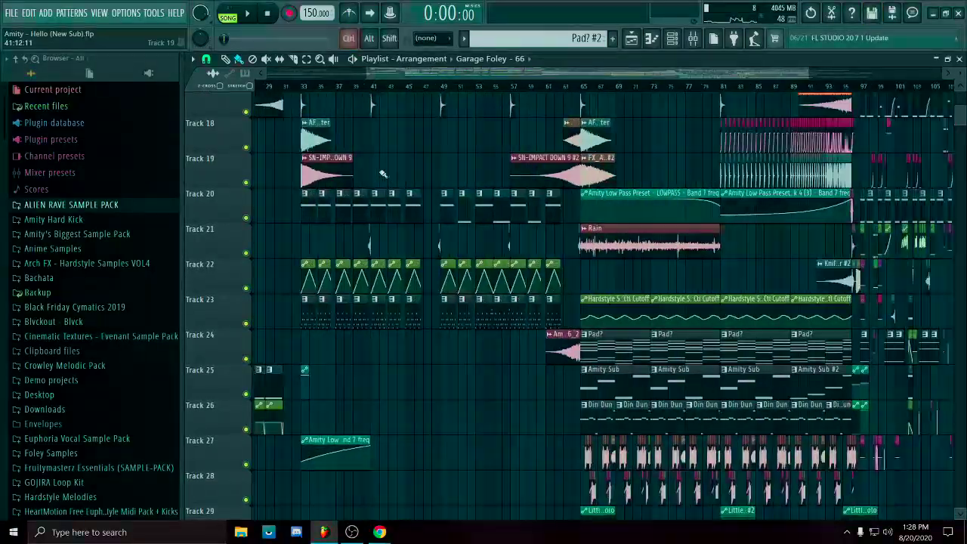
# Solo Track 21, play its short reversed clip before bar 41 and restore all tracks.
pyautogui.scroll(4, 383, 174)
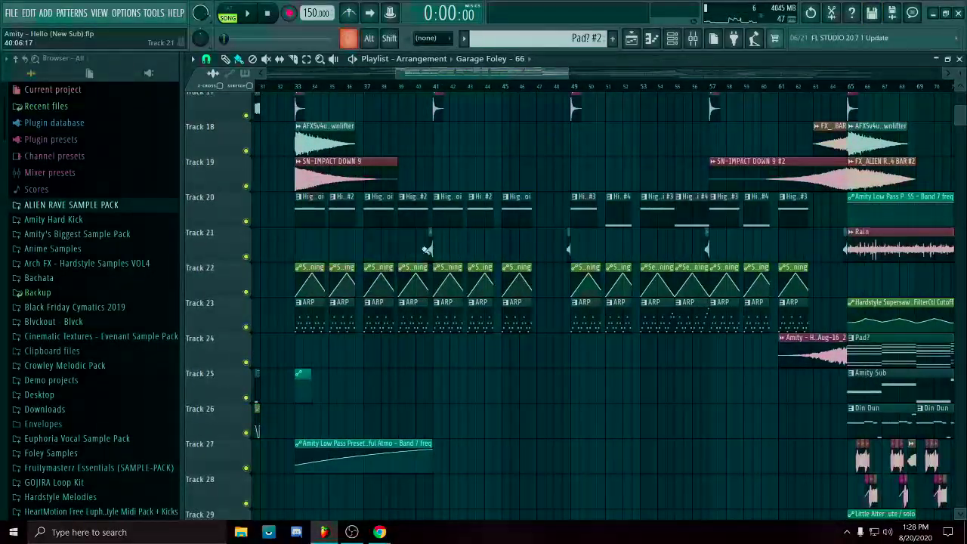
pyautogui.scroll(5, 427, 250)
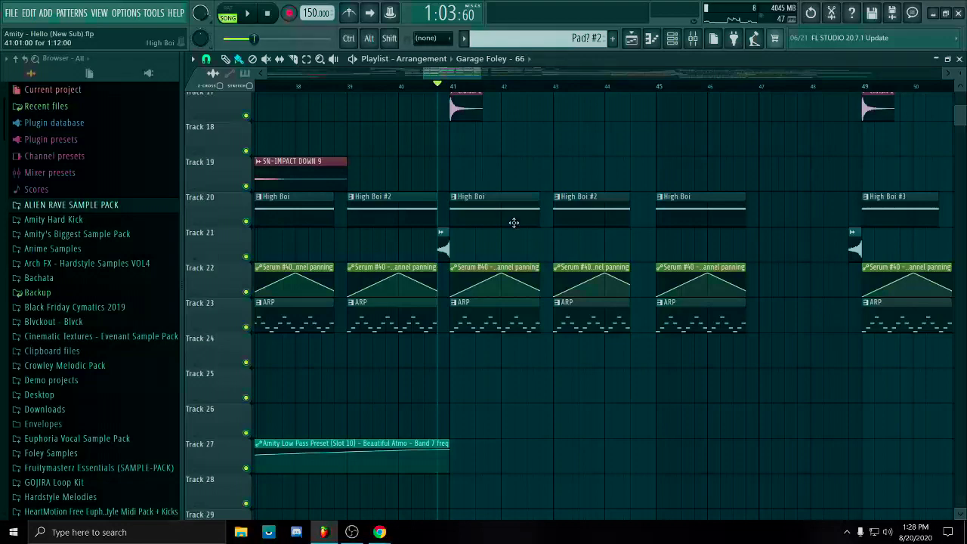
pyautogui.press('space')
pyautogui.rightClick(246, 257)
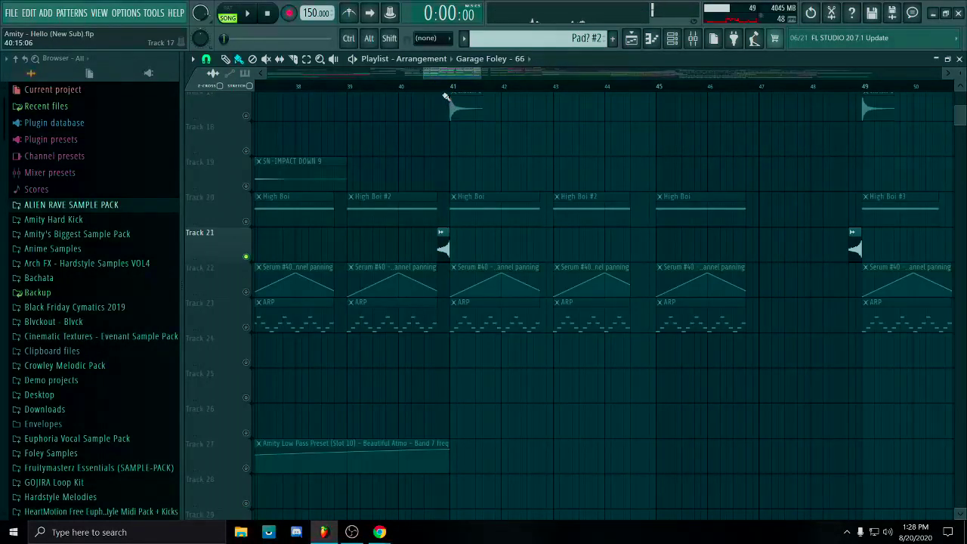
pyautogui.press('space')
pyautogui.scroll(-5, 483, 224)
pyautogui.rightClick(246, 257)
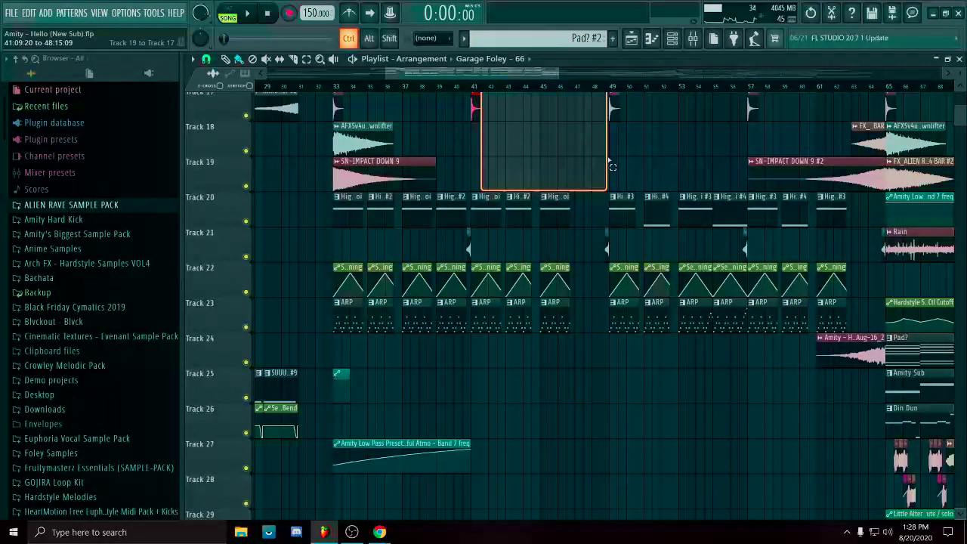
# Mark the stretch between the crashes at bars 41 and 49 and play the transition from bar 40.
pyautogui.keyDown('ctrl'); pyautogui.moveTo(609, 160); pyautogui.dragTo(610, 161); pyautogui.keyUp('ctrl')
pyautogui.scroll(1, 663, 143)
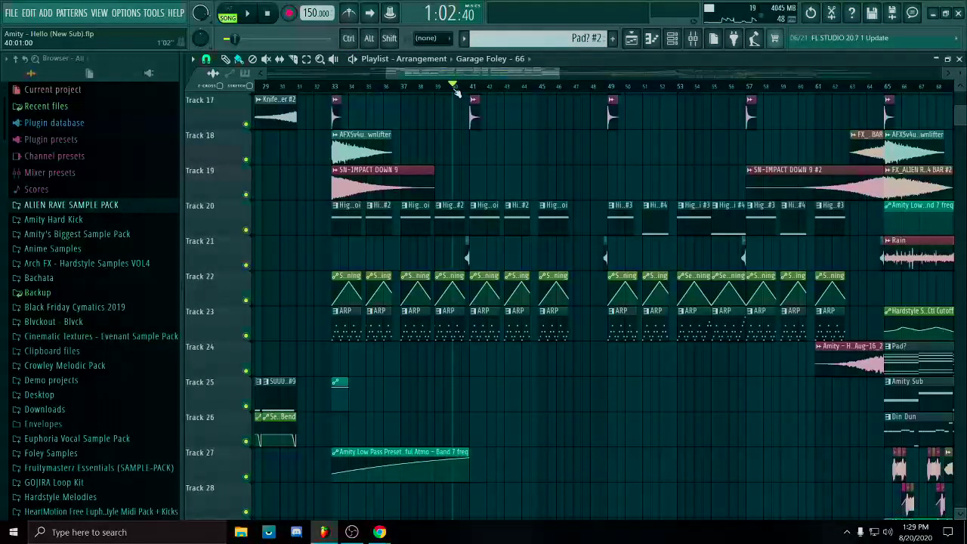
pyautogui.press('space')
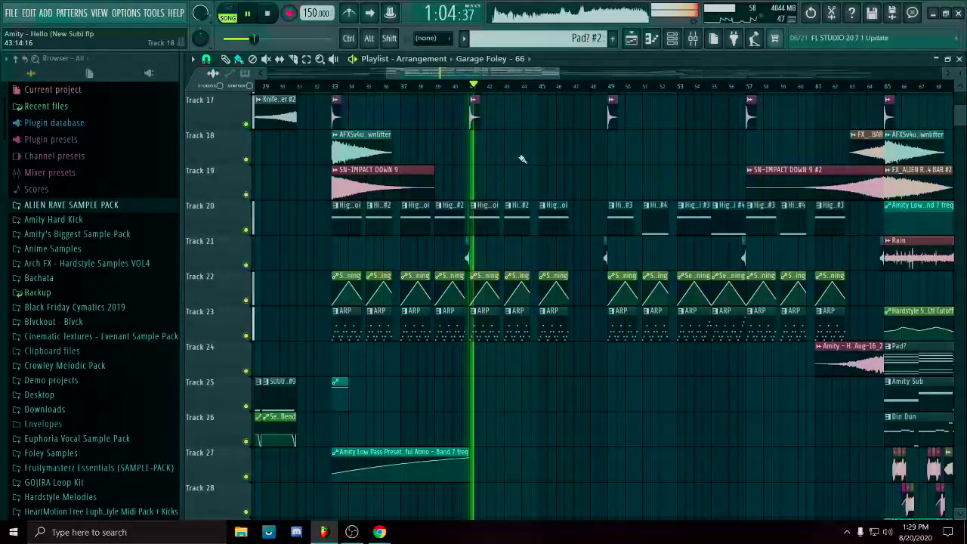
pyautogui.press('space')
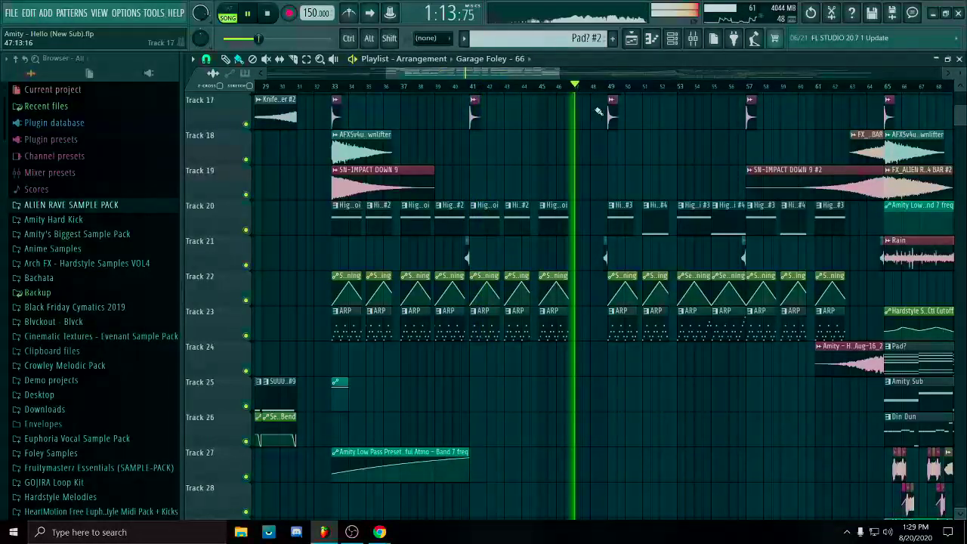
# Play the transition into bar 49 and mark the High Boi, Serum #40 panning and ARP clips at bar 45.
pyautogui.keyDown('ctrl'); pyautogui.scroll(4, 657, 196); pyautogui.keyUp('ctrl')
pyautogui.keyDown('ctrl'); pyautogui.scroll(-4, 665, 192); pyautogui.keyUp('ctrl')
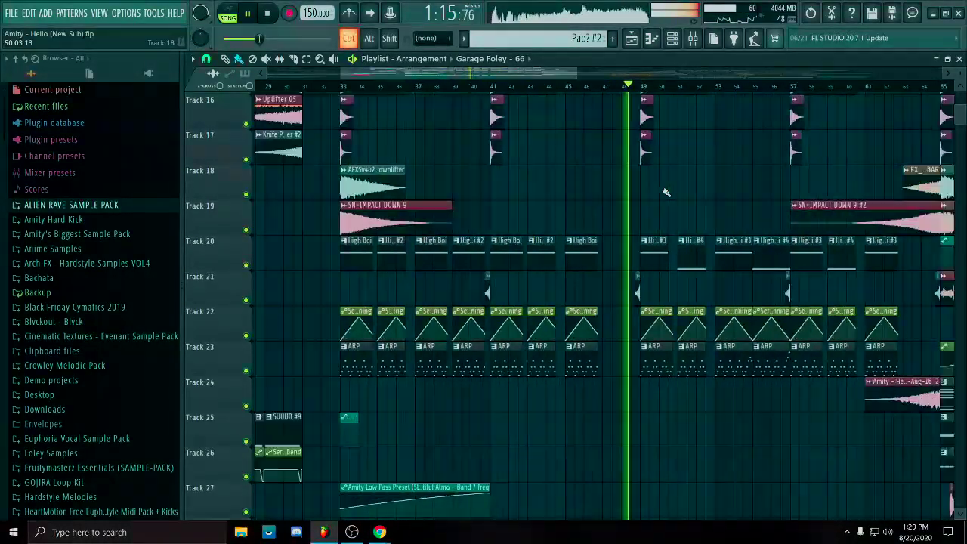
pyautogui.keyDown('ctrl'); pyautogui.scroll(3, 661, 200); pyautogui.keyUp('ctrl')
pyautogui.press('space')
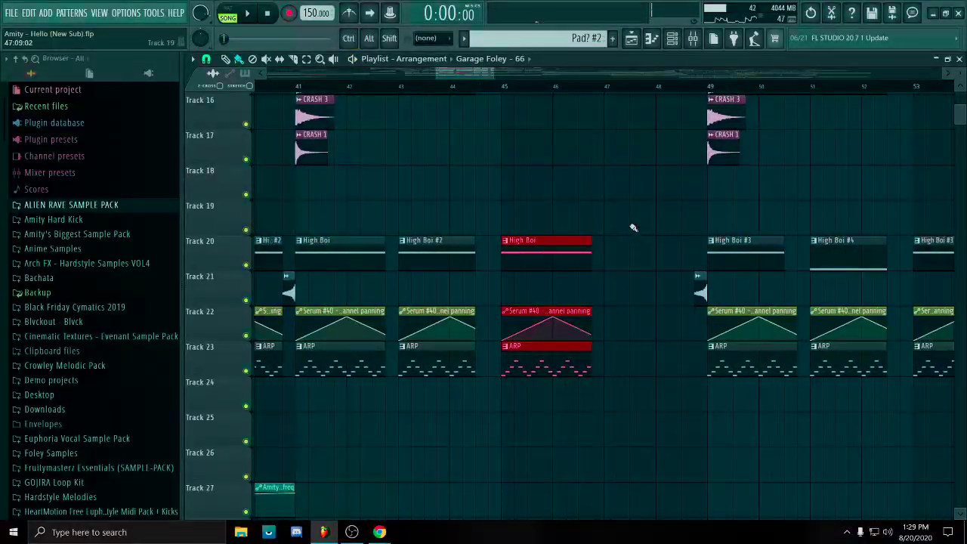
# Check the Serum pitch automation on Tracks 2 and 3 up to bar 65 and place the playhead at bar 63.
pyautogui.scroll(10, 684, 431)
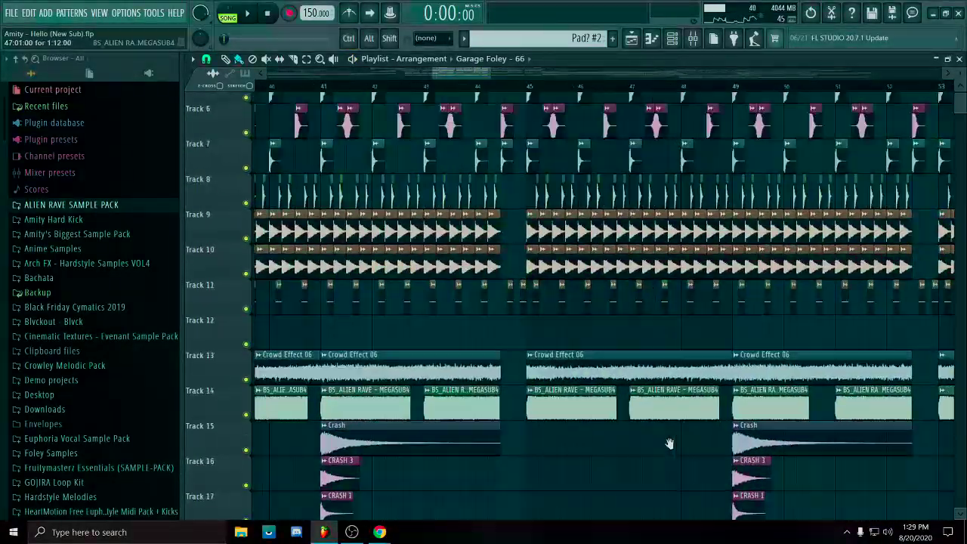
pyautogui.scroll(5, 665, 273)
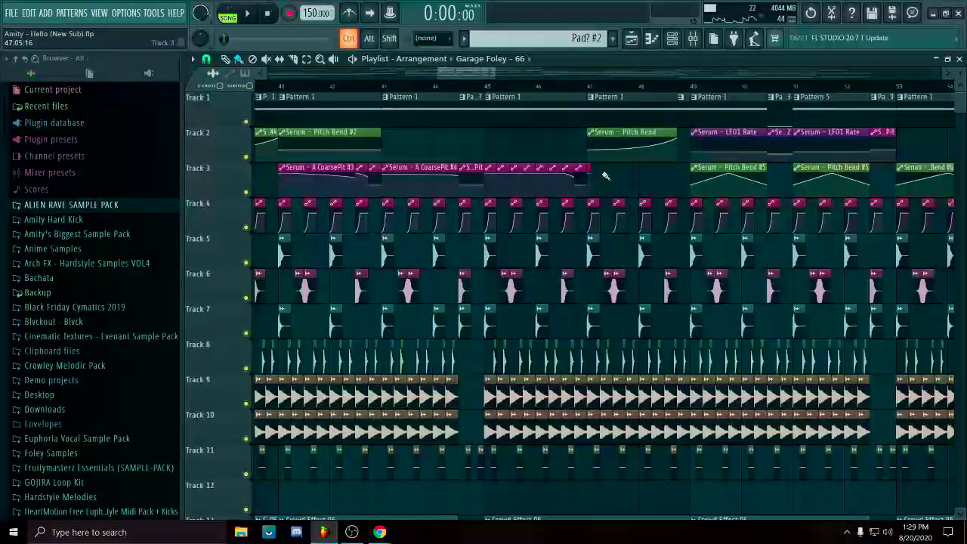
pyautogui.keyDown('ctrl'); pyautogui.scroll(-5, 688, 110); pyautogui.keyUp('ctrl')
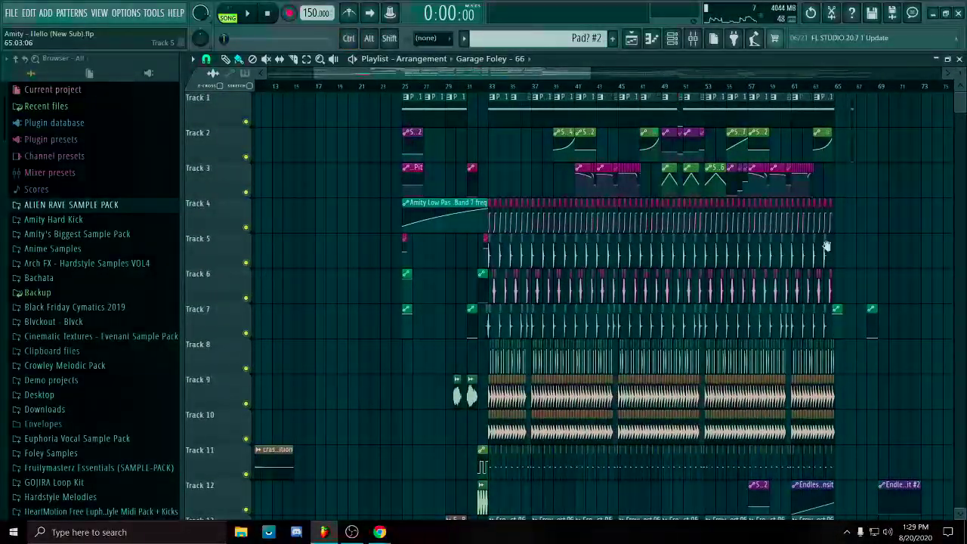
pyautogui.scroll(-10, 835, 266)
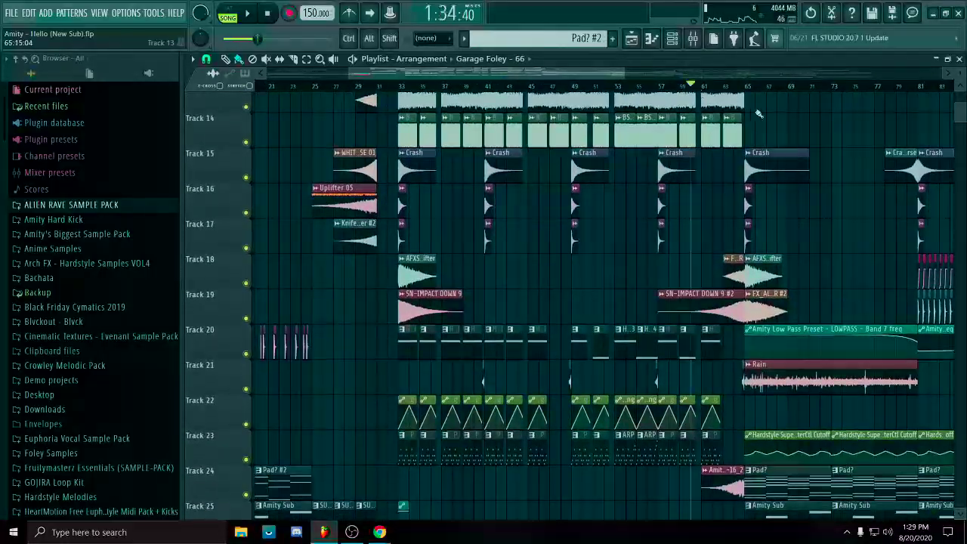
pyautogui.scroll(10, 759, 113)
pyautogui.keyDown('ctrl'); pyautogui.scroll(3, 754, 150); pyautogui.keyUp('ctrl')
pyautogui.moveTo(785, 101); pyautogui.dragTo(604, 157)
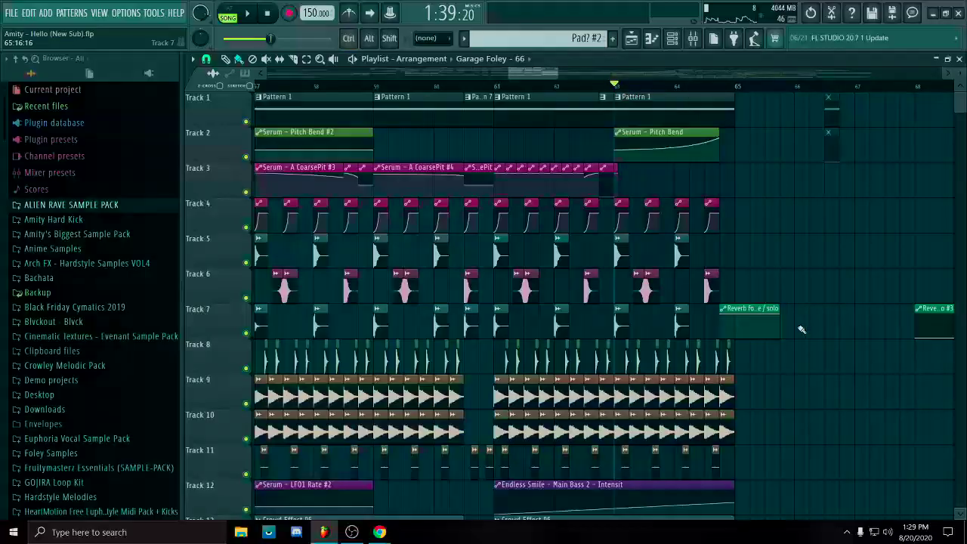
# Mark the MECHA RISE and SN-IMPACT DOWN 9 #2 clips before bar 65, and the first build-up's risers on Tracks 13 to 16.
pyautogui.scroll(-12, 802, 329)
pyautogui.keyDown('ctrl'); pyautogui.scroll(-3, 595, 327); pyautogui.keyUp('ctrl')
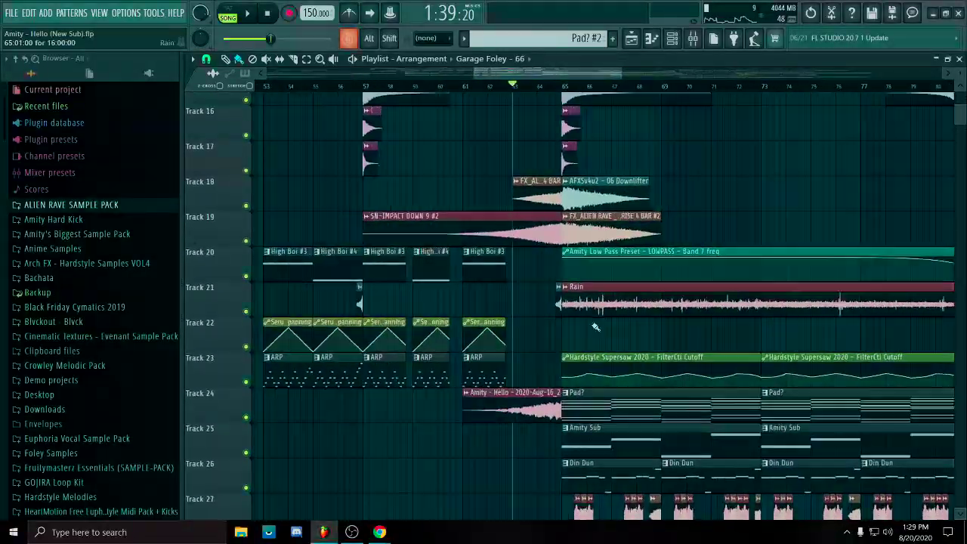
pyautogui.keyDown('ctrl'); pyautogui.scroll(-3, 595, 327); pyautogui.keyUp('ctrl')
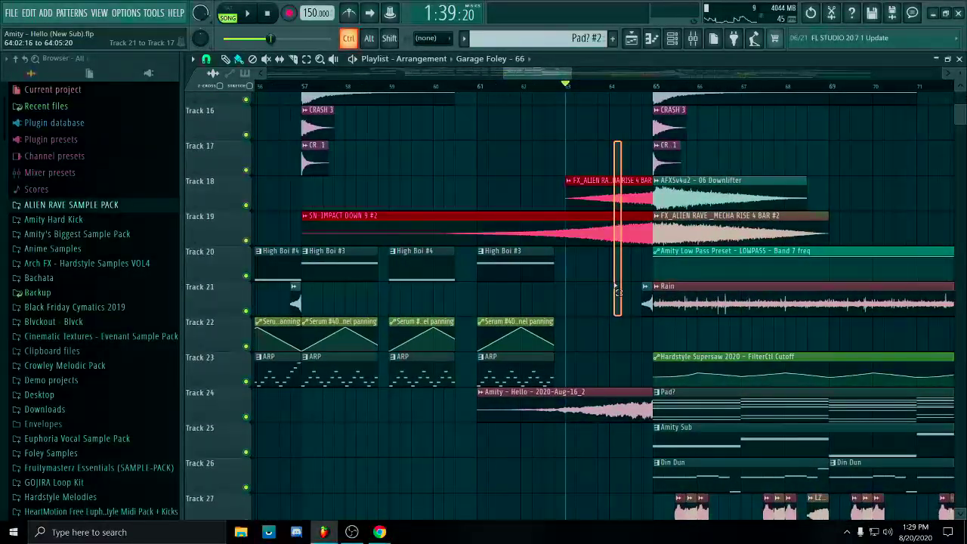
pyautogui.keyDown('ctrl'); pyautogui.scroll(-8, 602, 169); pyautogui.keyUp('ctrl')
pyautogui.scroll(4, 384, 371)
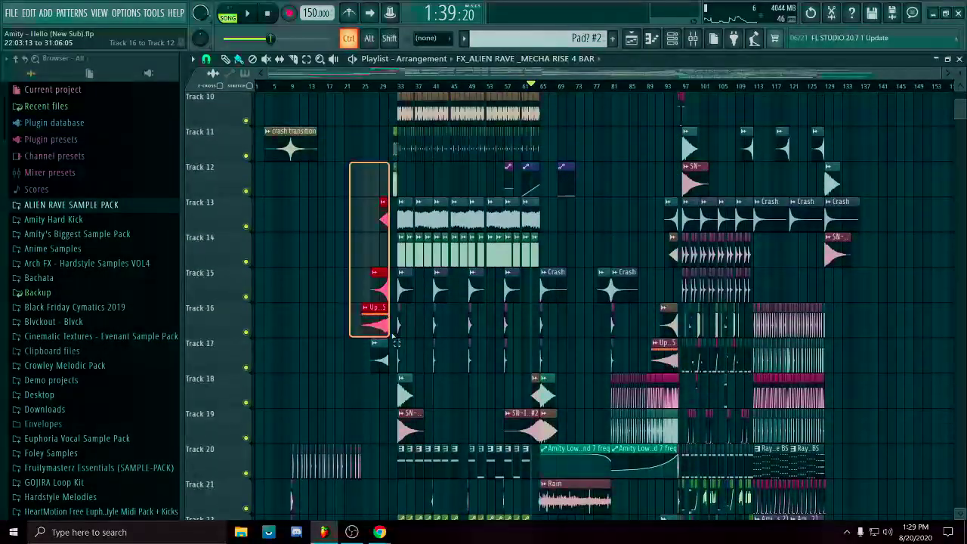
pyautogui.moveTo(527, 433); pyautogui.dragTo(530, 430)
pyautogui.keyDown('ctrl'); pyautogui.scroll(8, 530, 429); pyautogui.keyUp('ctrl')
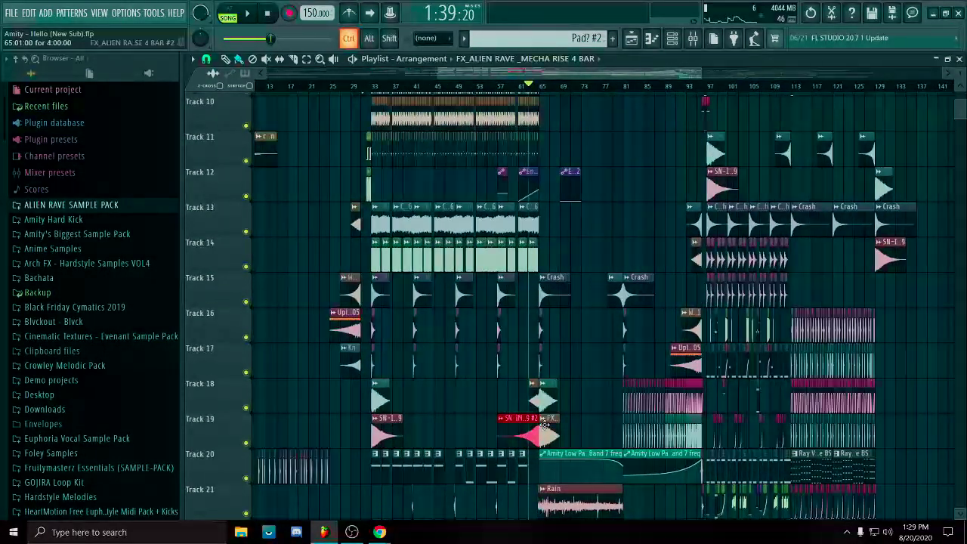
# Mark the Pad? clip at bar 65 on Track 24 and the intro's swelling audio clip at bar 1 on Track 23.
pyautogui.scroll(-7, 604, 340)
pyautogui.click(695, 257)
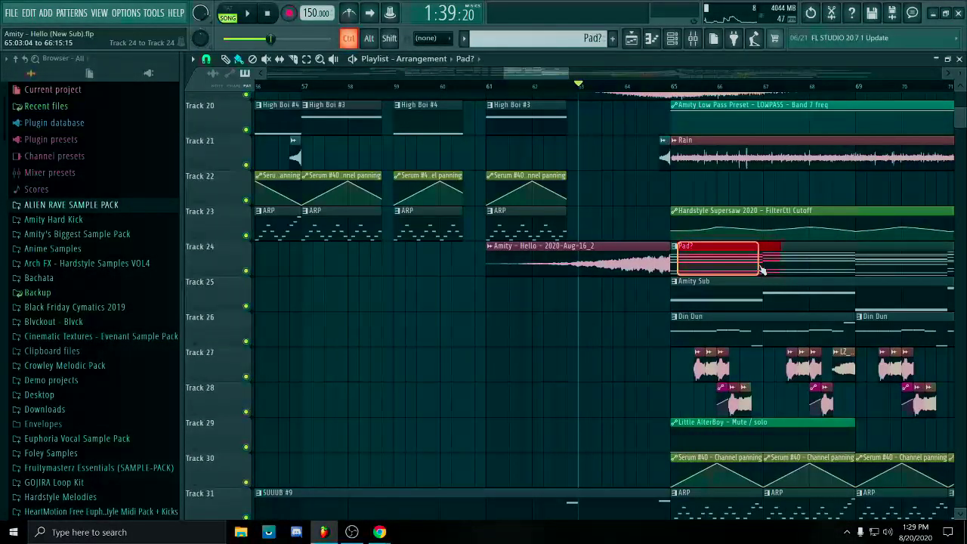
pyautogui.keyDown('ctrl'); pyautogui.scroll(-8, 661, 380); pyautogui.keyUp('ctrl')
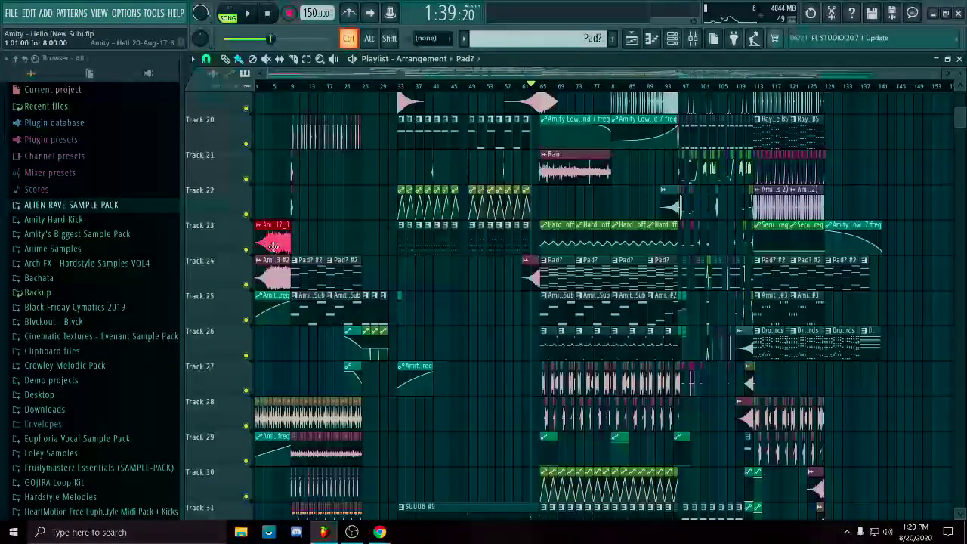
pyautogui.keyDown('ctrl'); pyautogui.scroll(8, 488, 318); pyautogui.keyUp('ctrl')
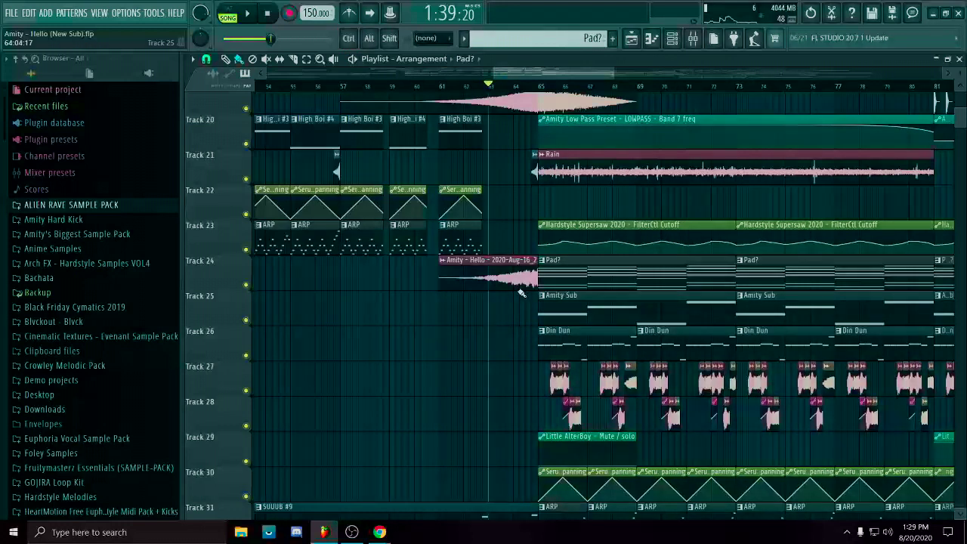
# Inspect the sample settings of the Amity - Hello - 2020-Aug-16_2 clip on Track 24 and play the transition from bar 61.
pyautogui.doubleClick(466, 276)
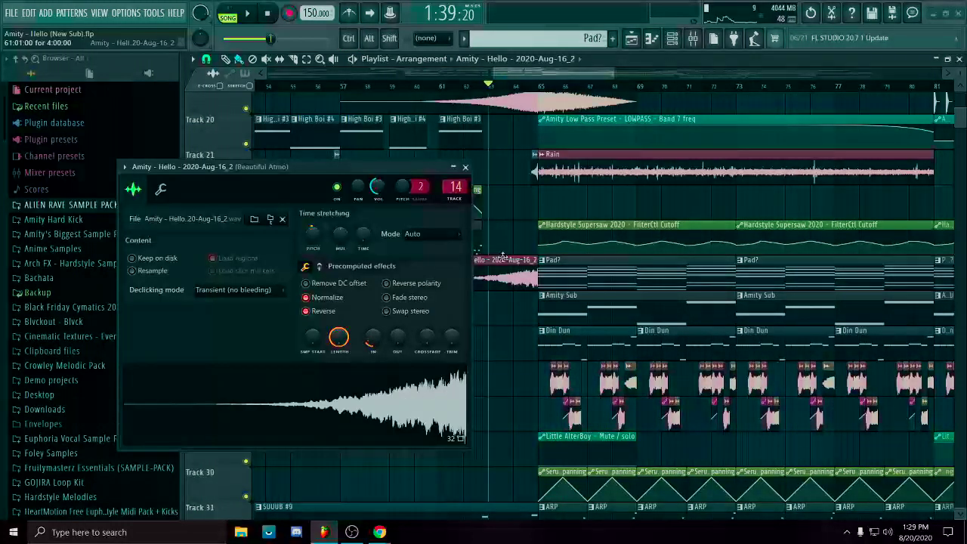
pyautogui.click(466, 168)
pyautogui.press('space')
pyautogui.scroll(4, 610, 290)
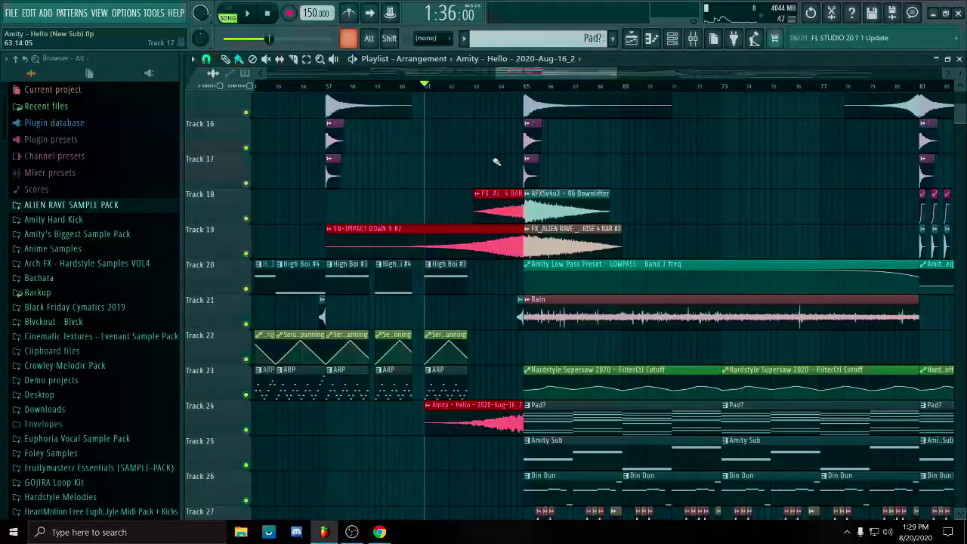
pyautogui.scroll(-5, 513, 250)
pyautogui.keyDown('ctrl'); pyautogui.scroll(2, 520, 296); pyautogui.keyUp('ctrl')
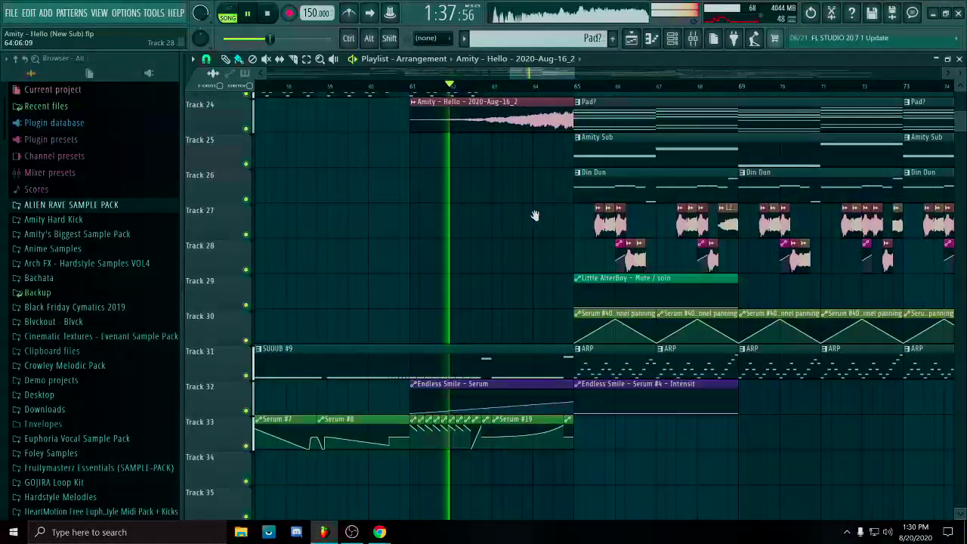
# Play the transition into bar 65 while following the clips across the tracks, and stop playback.
pyautogui.scroll(4, 522, 211)
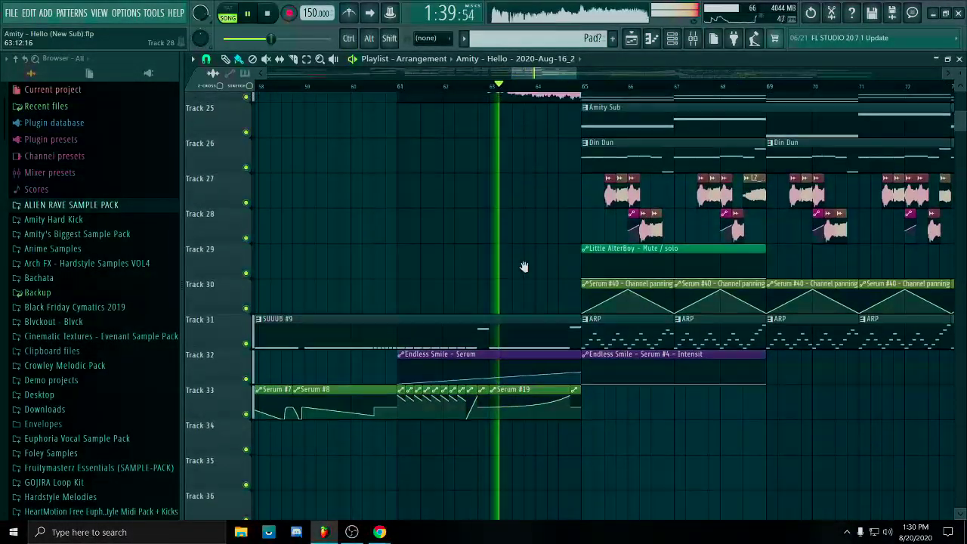
pyautogui.scroll(6, 551, 327)
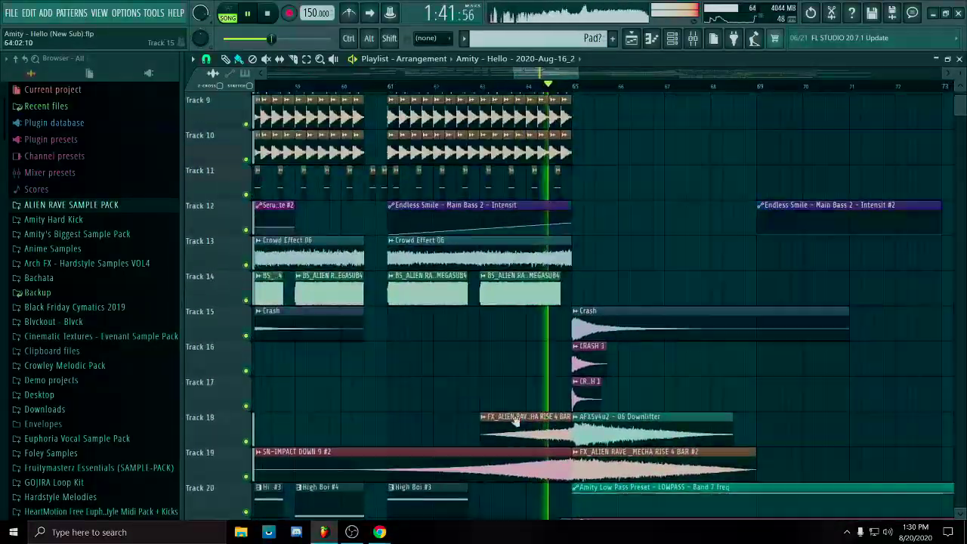
pyautogui.scroll(-5, 627, 207)
pyautogui.press('space')
pyautogui.keyDown('ctrl'); pyautogui.scroll(-2, 454, 390); pyautogui.keyUp('ctrl')
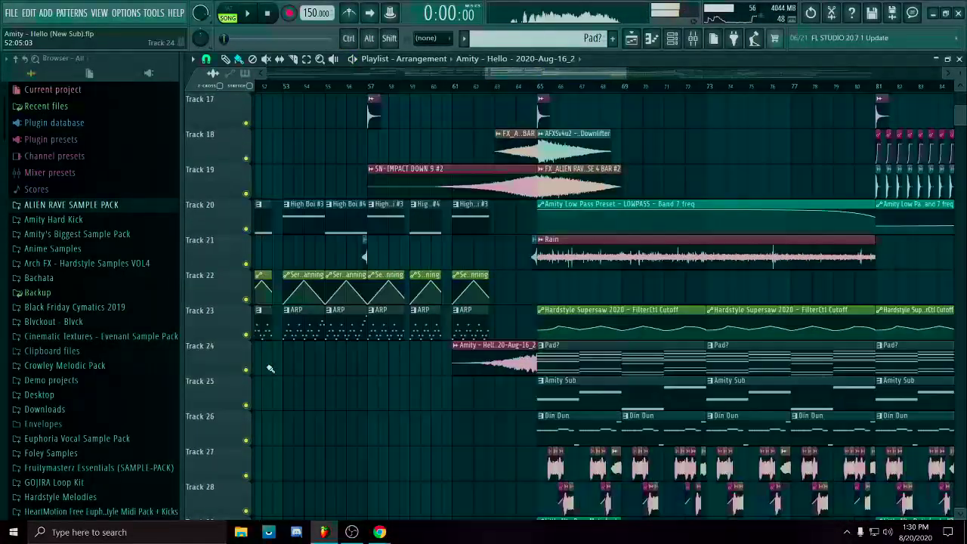
pyautogui.rightClick(248, 369)
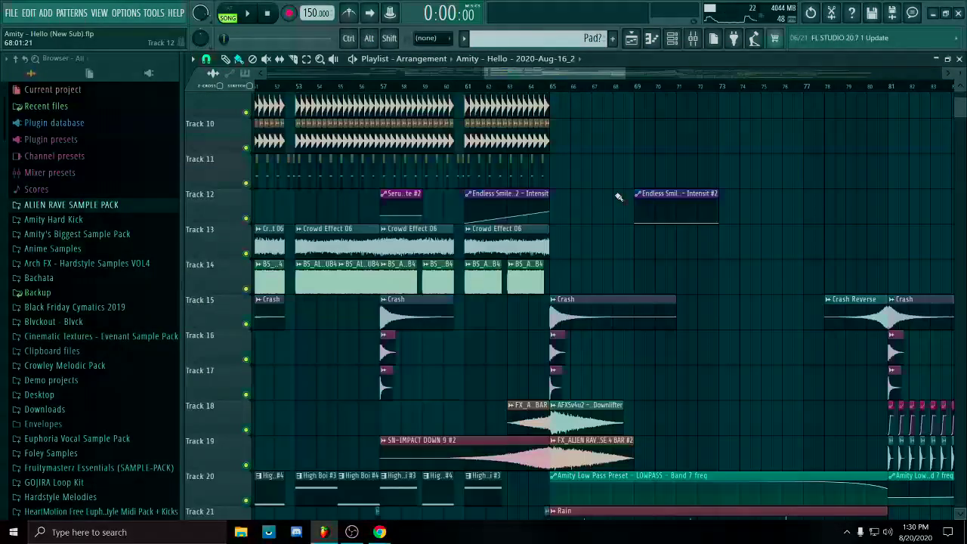
# Review the drum and effect tracks around the break's start and place the playhead at bar 65.
pyautogui.scroll(8, 617, 197)
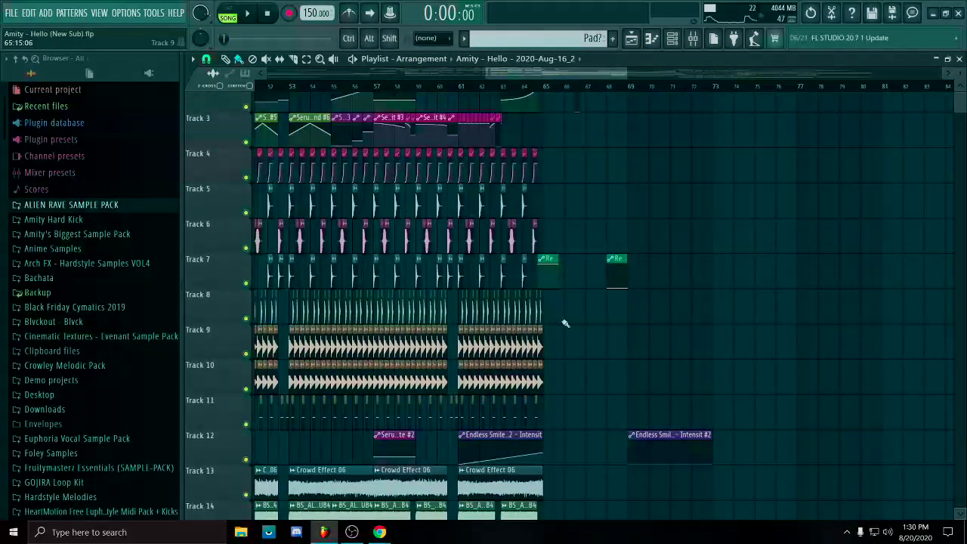
pyautogui.moveTo(552, 121); pyautogui.dragTo(568, 214)
pyautogui.scroll(-9, 656, 238)
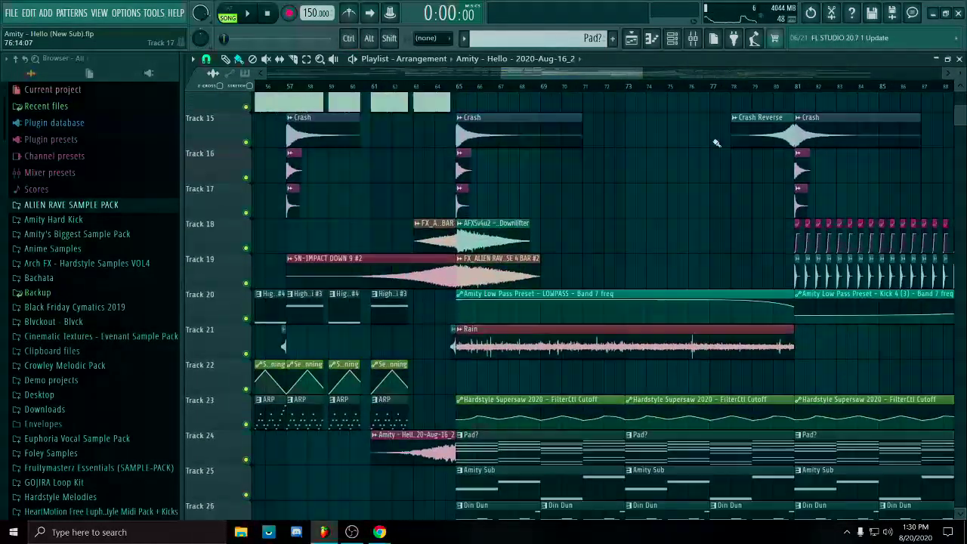
pyautogui.scroll(-3, 716, 142)
pyautogui.scroll(-1, 521, 121)
pyautogui.click(470, 86)
pyautogui.scroll(4, 514, 222)
pyautogui.scroll(3, 477, 232)
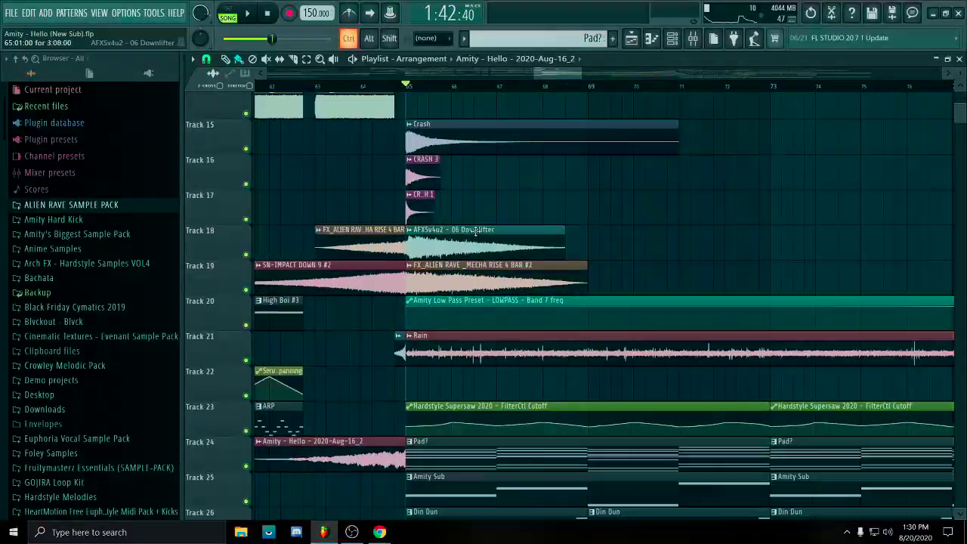
# Solo Track 21 and inspect the Rain clip's sample settings.
pyautogui.scroll(-4, 477, 232)
pyautogui.scroll(3, 444, 264)
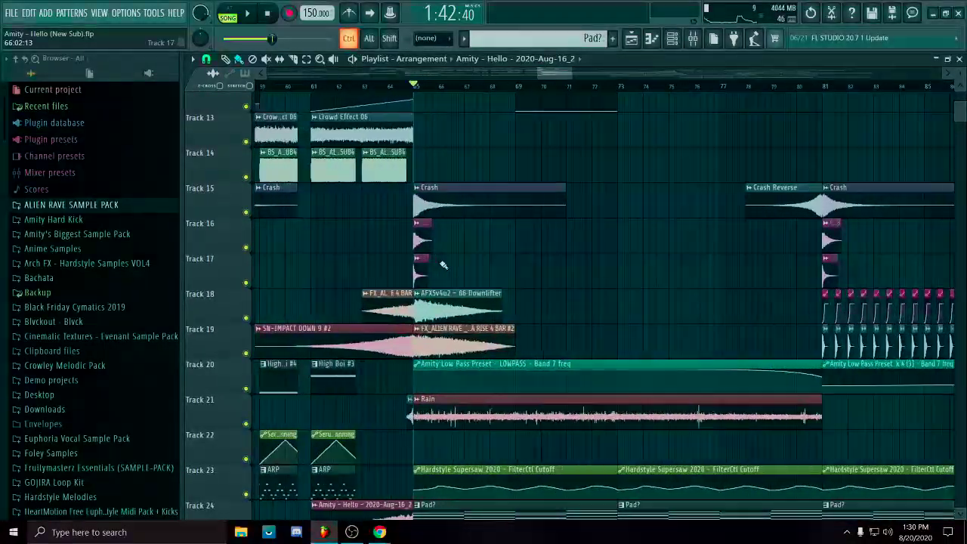
pyautogui.scroll(-3, 443, 264)
pyautogui.scroll(3, 301, 306)
pyautogui.keyDown('ctrl'); pyautogui.click(246, 296); pyautogui.keyUp('ctrl')
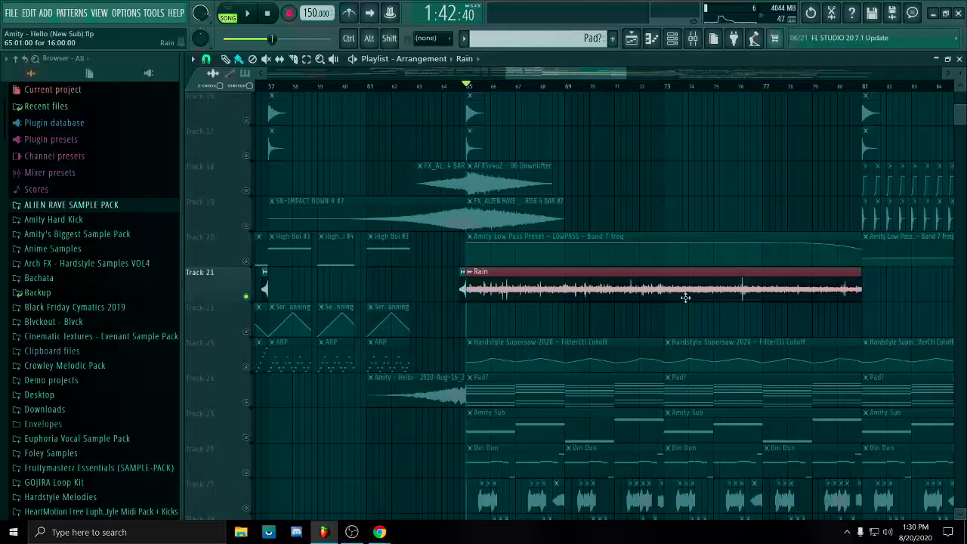
pyautogui.doubleClick(685, 296)
pyautogui.click(580, 101)
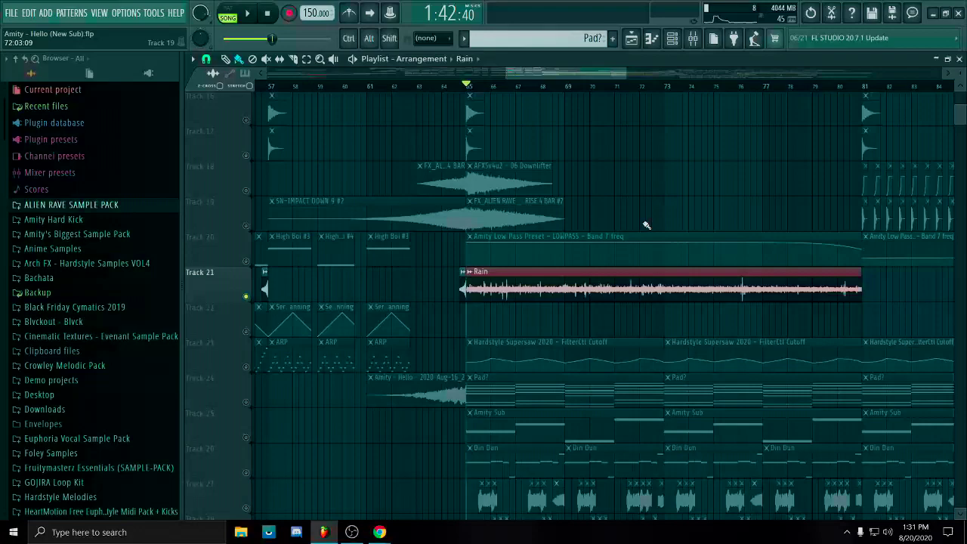
# Play the soloed Rain clip from bar 65 and stop playback.
pyautogui.press('space')
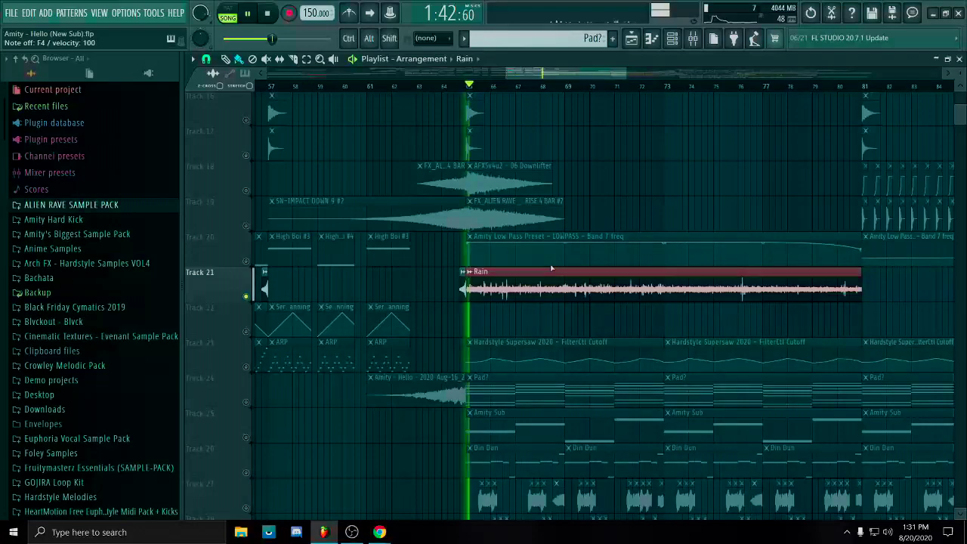
pyautogui.scroll(-2, 550, 288)
pyautogui.press('space')
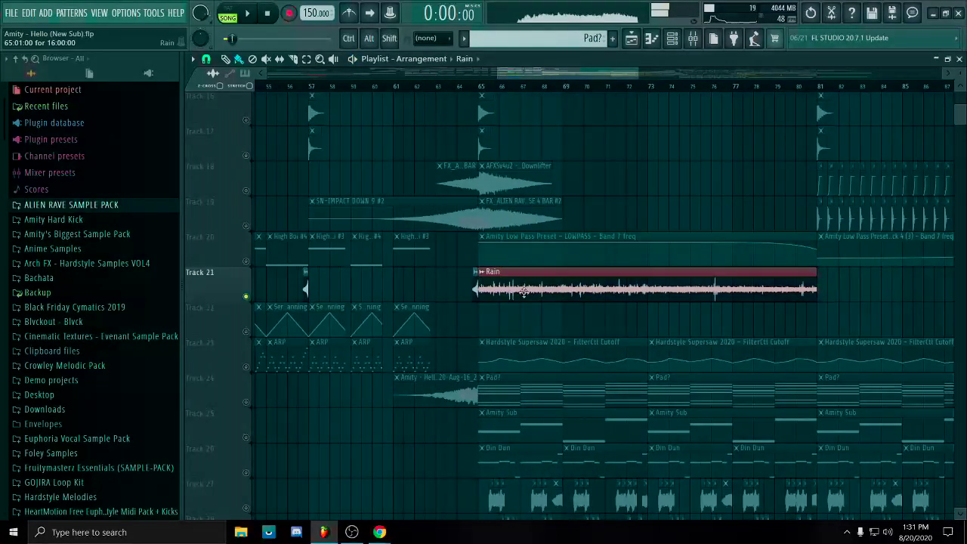
pyautogui.scroll(2, 559, 147)
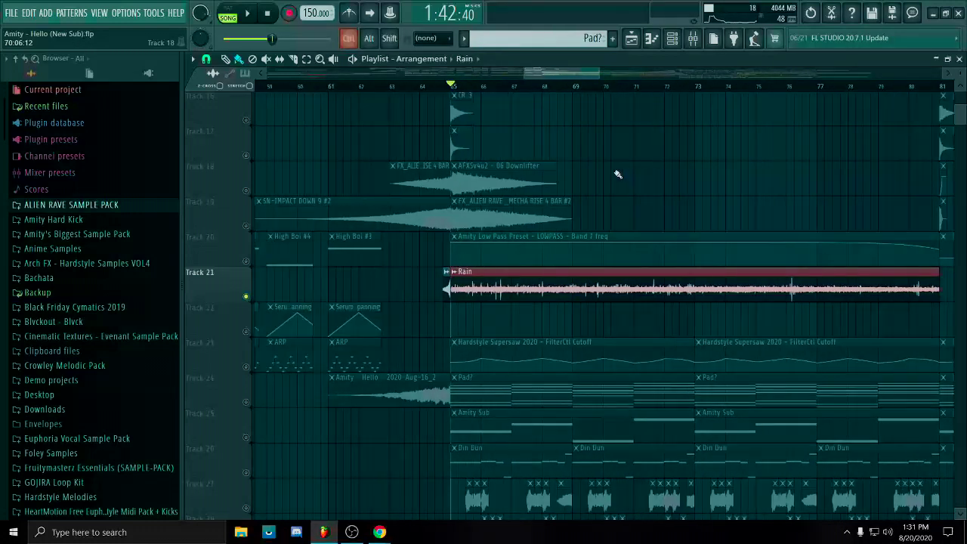
# Inspect the Rain sample's mixer track and its low cut in FabFilter Pro-Q 3, closing each window.
pyautogui.doubleClick(605, 270)
pyautogui.click(569, 122)
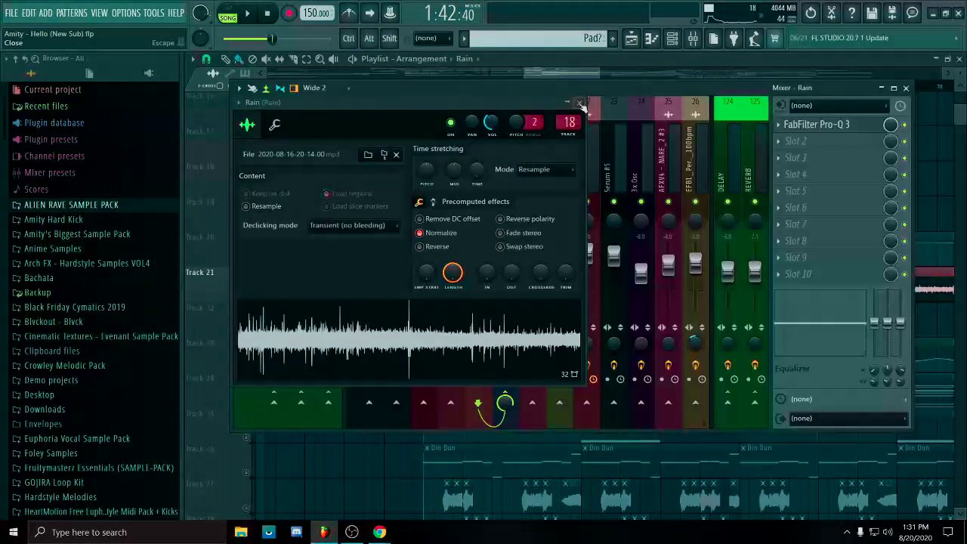
pyautogui.click(817, 123)
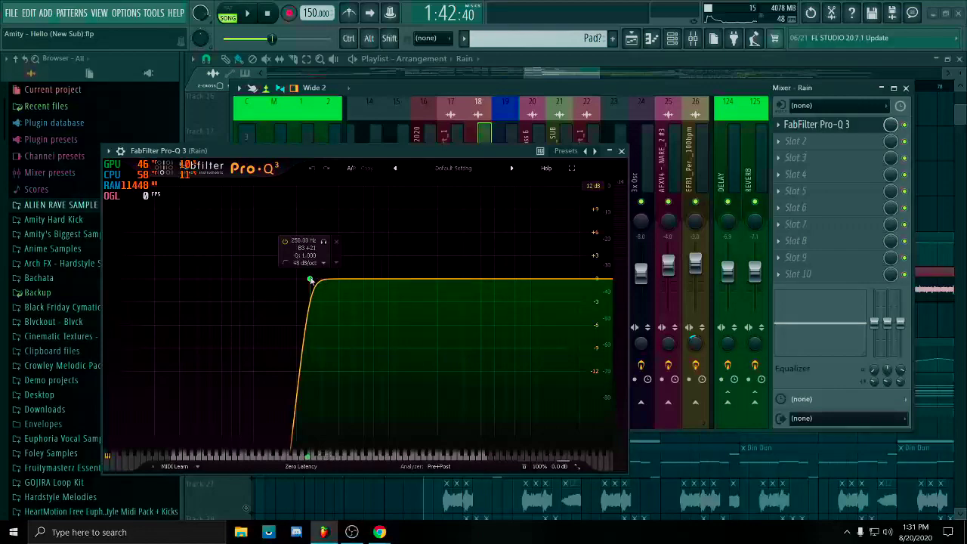
pyautogui.click(621, 150)
pyautogui.click(908, 89)
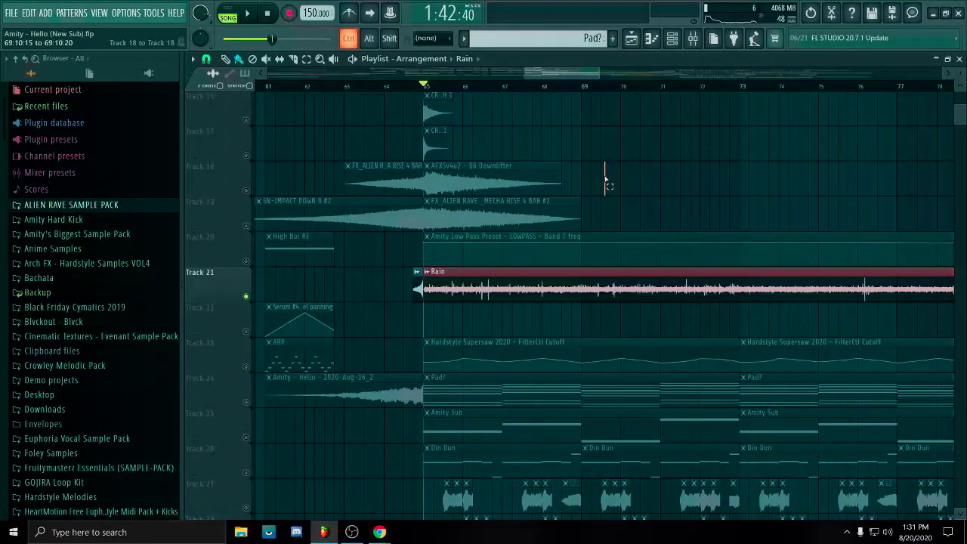
# Solo Track 19 and play its FX_ALIEN RAVE_MECHA RISE 4 BAR #2 clip from bar 65.
pyautogui.scroll(4, 436, 228)
pyautogui.scroll(1, 378, 227)
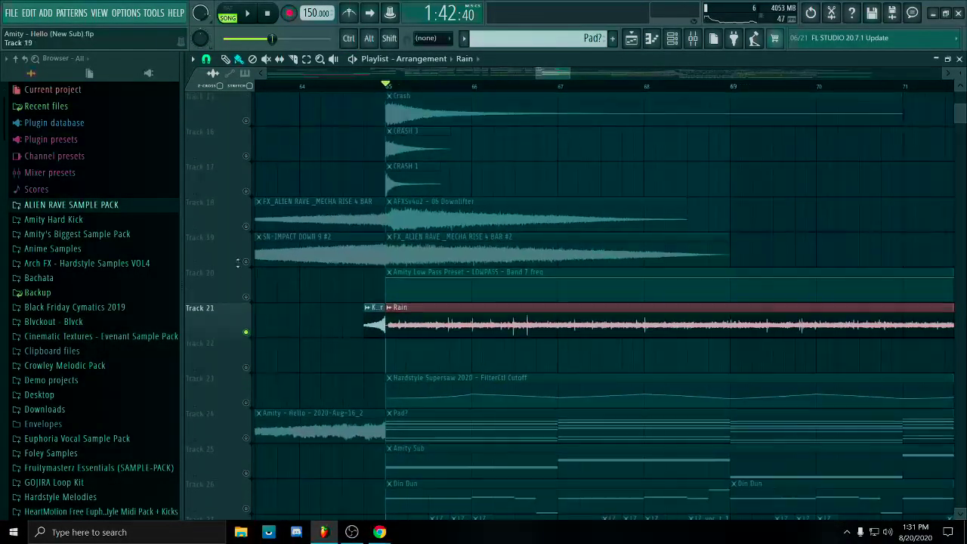
pyautogui.click(250, 266)
pyautogui.press('space')
pyautogui.scroll(-4, 609, 209)
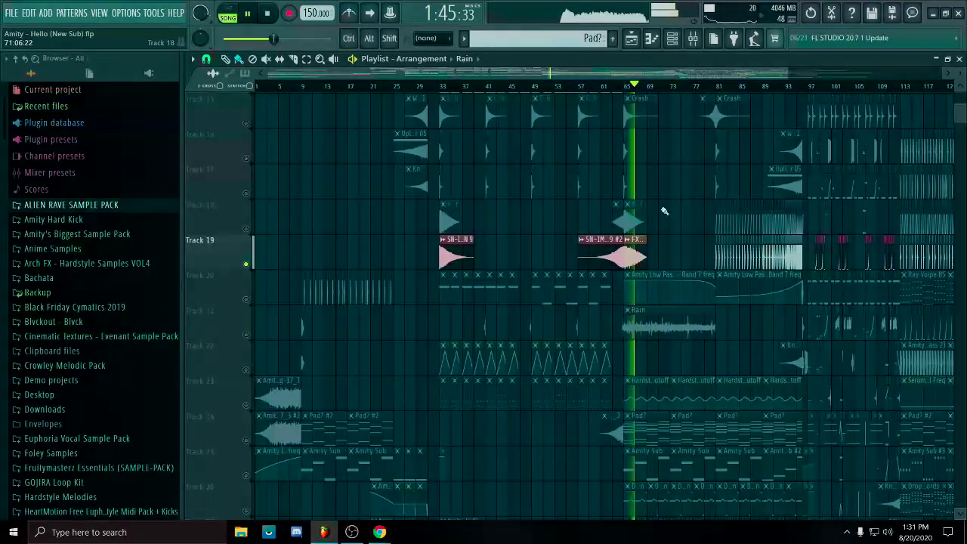
pyautogui.press('space')
# Solo Track 18, play its Downlifter clip from bar 65, and mark the matching clip at bar 33.
pyautogui.scroll(4, 582, 234)
pyautogui.scroll(3, 582, 234)
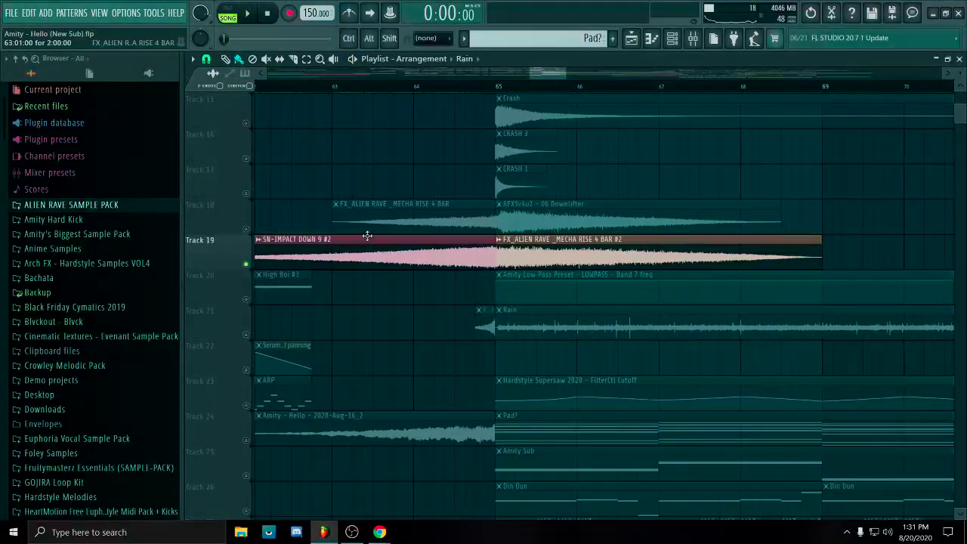
pyautogui.click(242, 228)
pyautogui.click(496, 88)
pyautogui.press('space')
pyautogui.moveTo(574, 168); pyautogui.dragTo(519, 277)
pyautogui.scroll(-9, 522, 293)
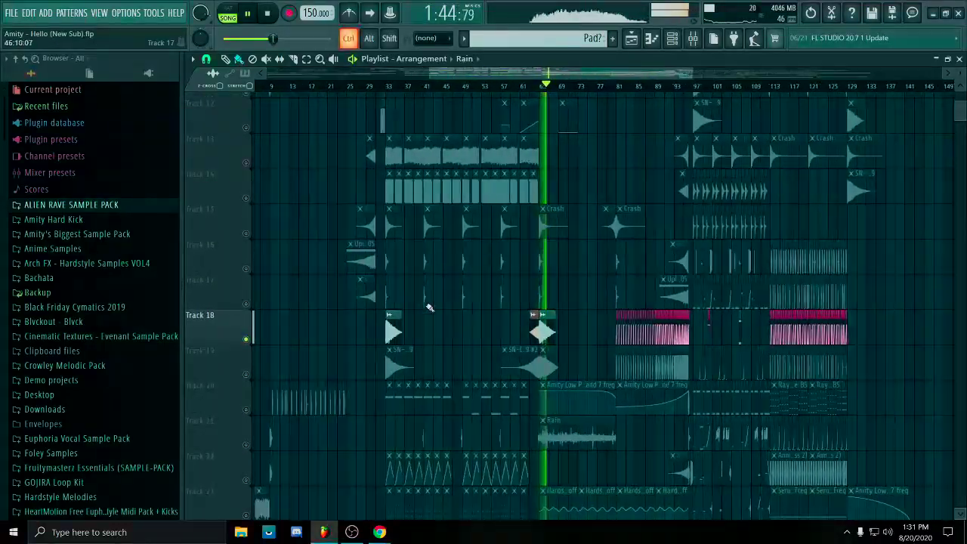
pyautogui.scroll(3, 534, 313)
pyautogui.press('space')
pyautogui.moveTo(530, 316); pyautogui.dragTo(427, 317)
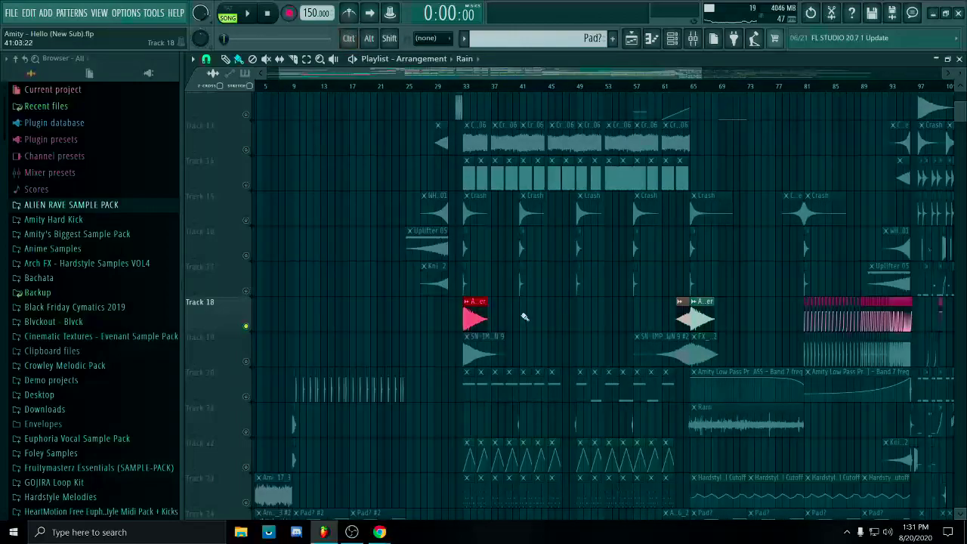
# Solo Track 24 and enable Track 23 to isolate the Pad? clips with their filter cutoff automation.
pyautogui.scroll(4, 674, 269)
pyautogui.scroll(-5, 675, 268)
pyautogui.click(246, 205)
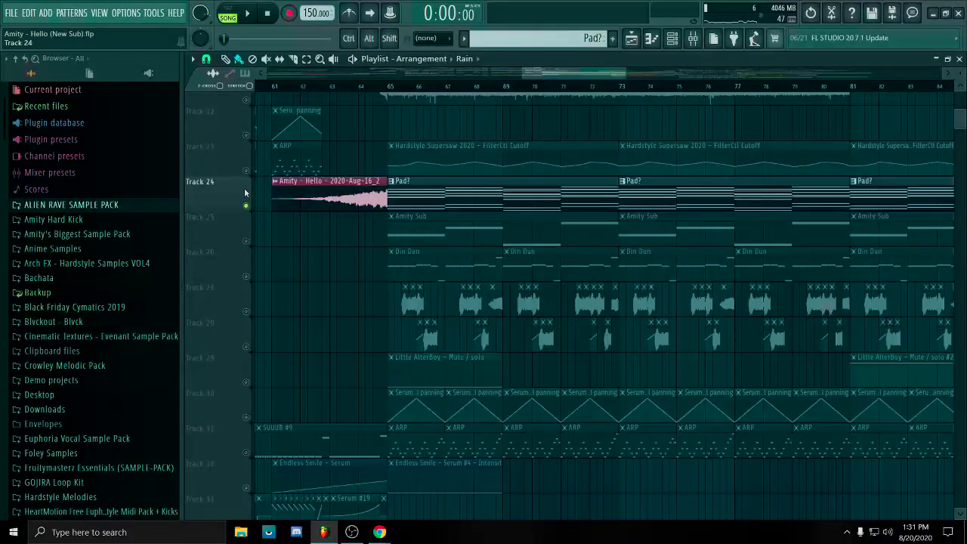
pyautogui.click(247, 171)
pyautogui.scroll(-4, 469, 200)
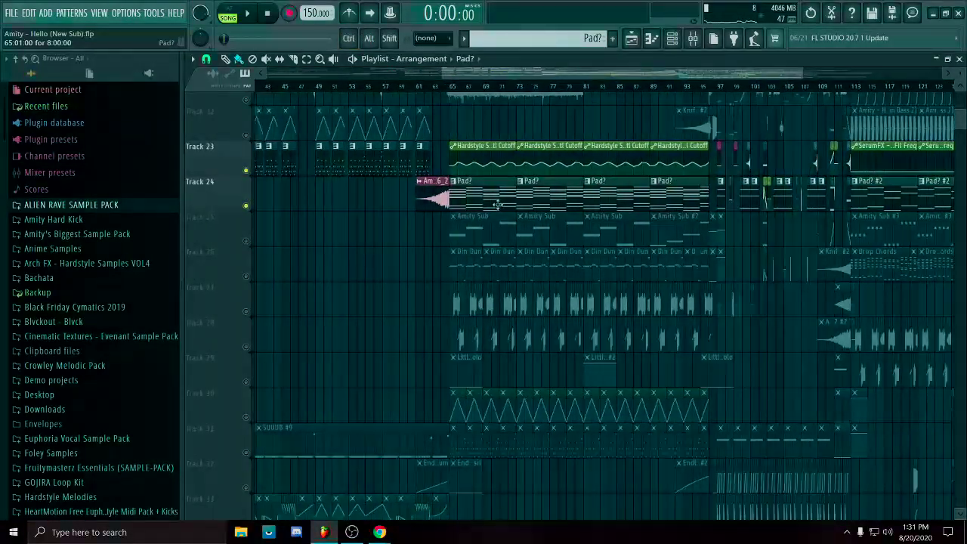
# Filter the channel rack to Unsorted and view the Hardstyle Supersaw 2020 channel's Sylenth1 plugin.
pyautogui.click(672, 39)
pyautogui.scroll(-10, 729, 342)
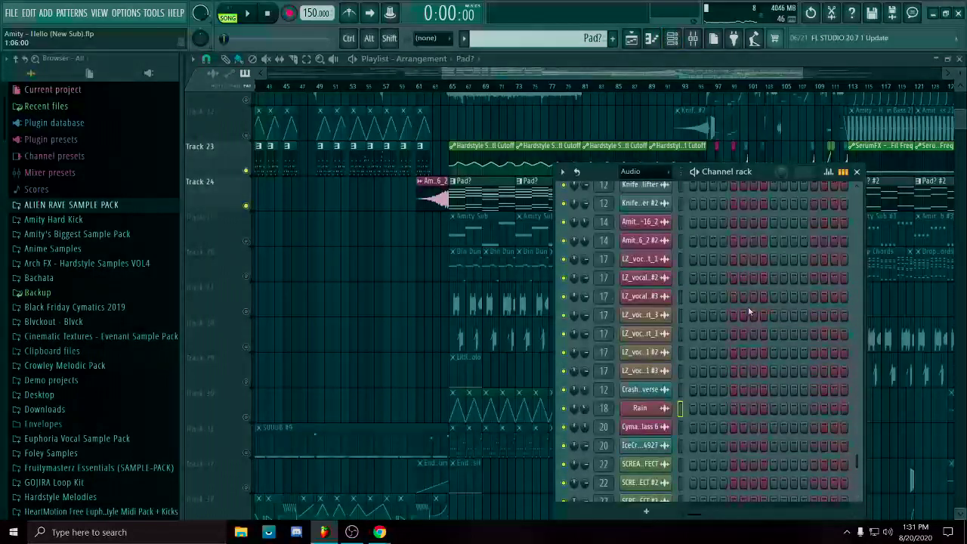
pyautogui.scroll(8, 759, 324)
pyautogui.click(660, 173)
pyautogui.click(658, 219)
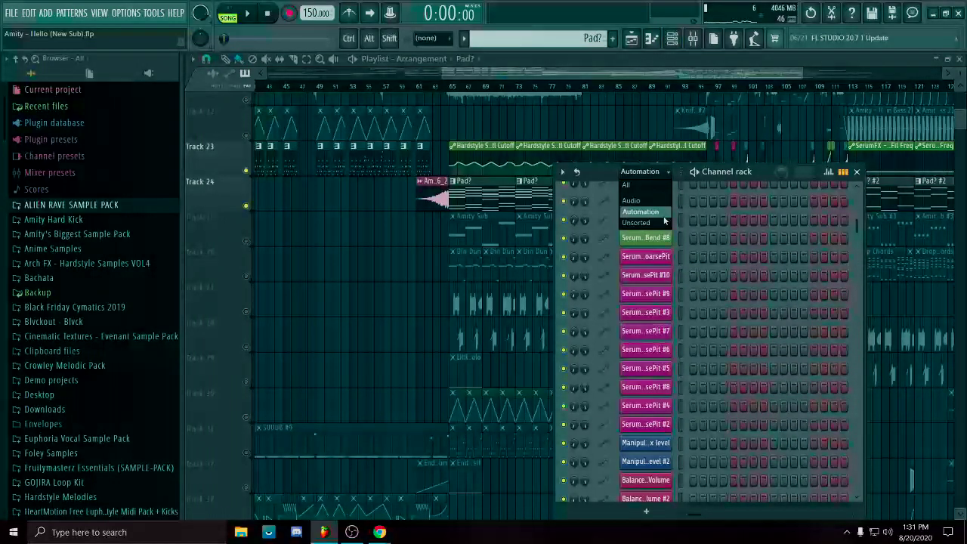
pyautogui.click(662, 223)
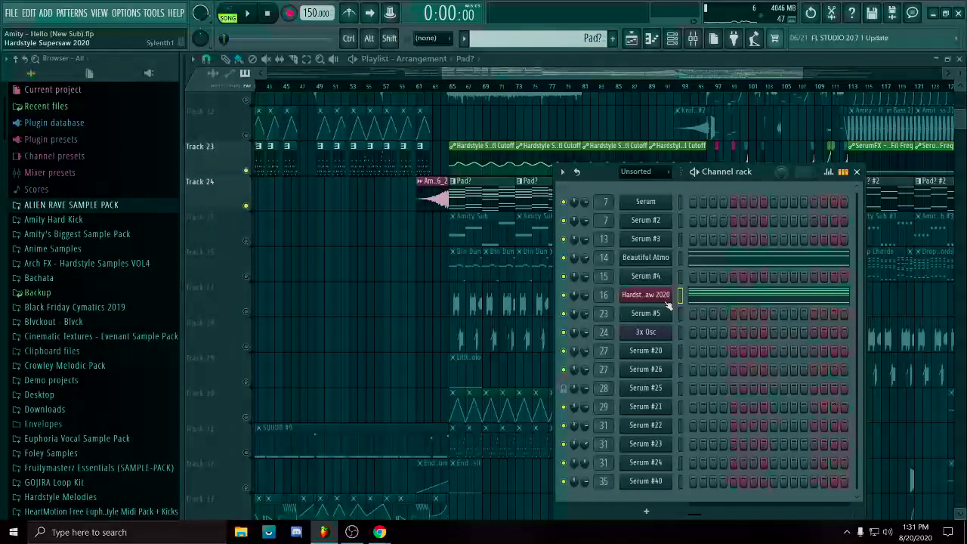
pyautogui.click(666, 301)
pyautogui.click(571, 103)
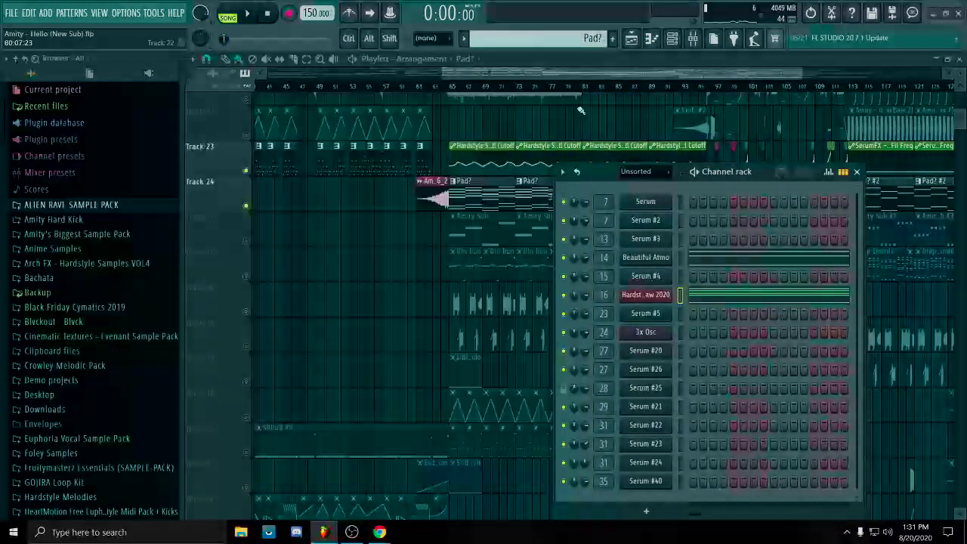
# Examine the Hardstyle Supersaw 2020 chord notes in the piano roll, and close it and the channel rack.
pyautogui.click(722, 296)
pyautogui.scroll(4, 584, 415)
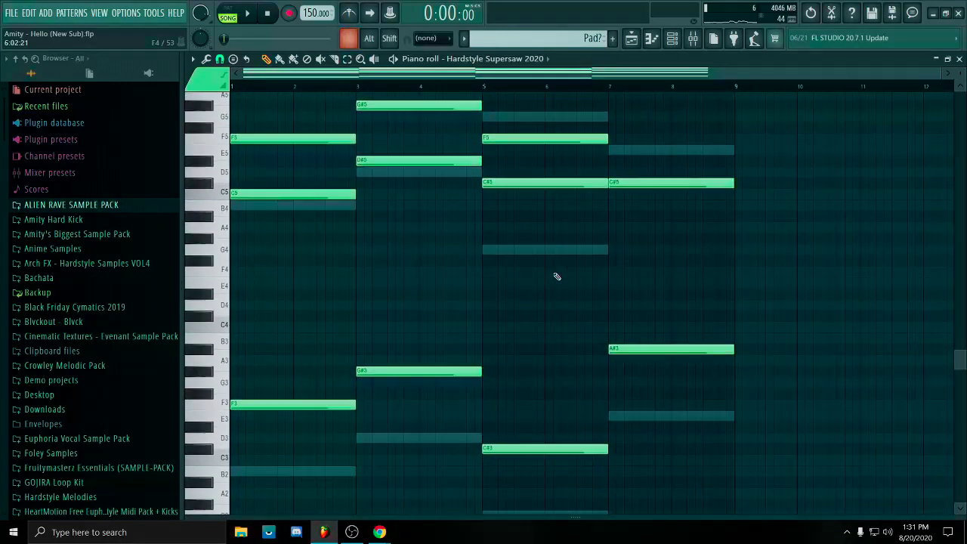
pyautogui.click(960, 59)
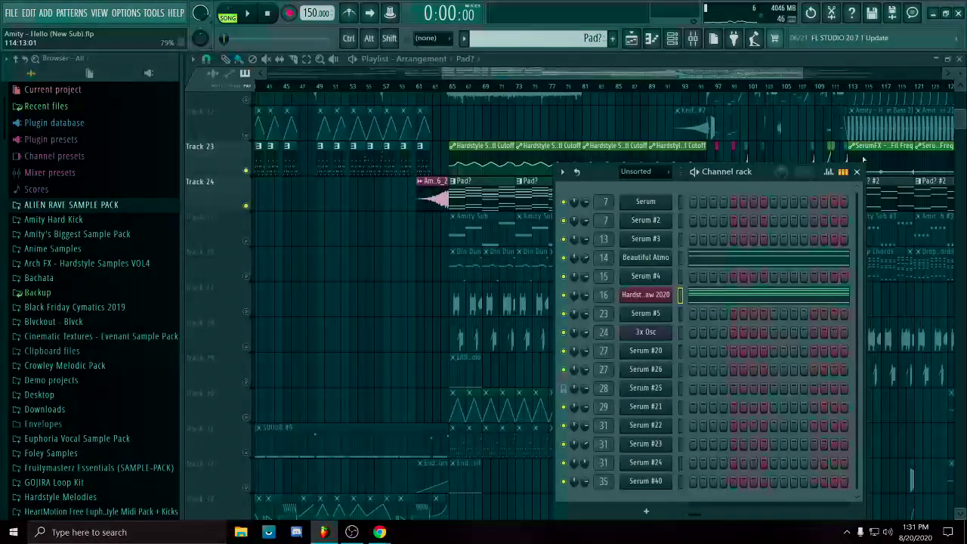
pyautogui.click(856, 171)
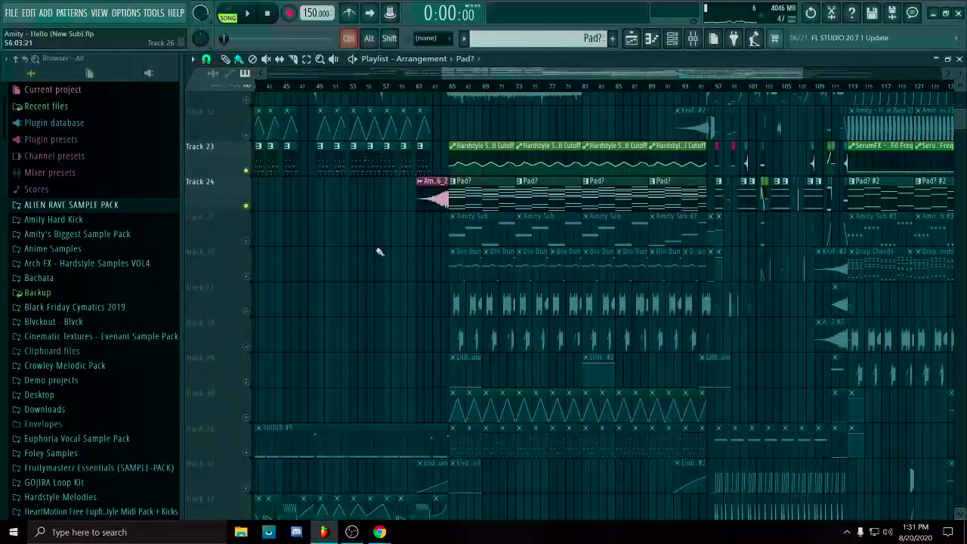
# Play the pad on Tracks 23 and 24 from bar 65 and point out its FilterCtl Cutoff automation curve.
pyautogui.scroll(6, 524, 111)
pyautogui.press('space')
pyautogui.scroll(2, 534, 185)
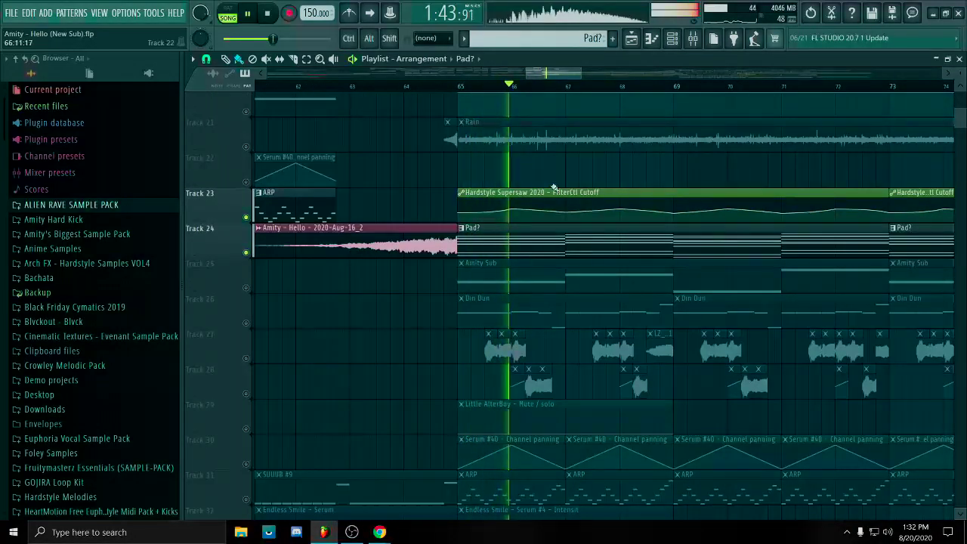
pyautogui.press('space')
pyautogui.moveTo(433, 197); pyautogui.dragTo(650, 207)
pyautogui.keyDown('ctrl'); pyautogui.click(662, 174); pyautogui.keyUp('ctrl')
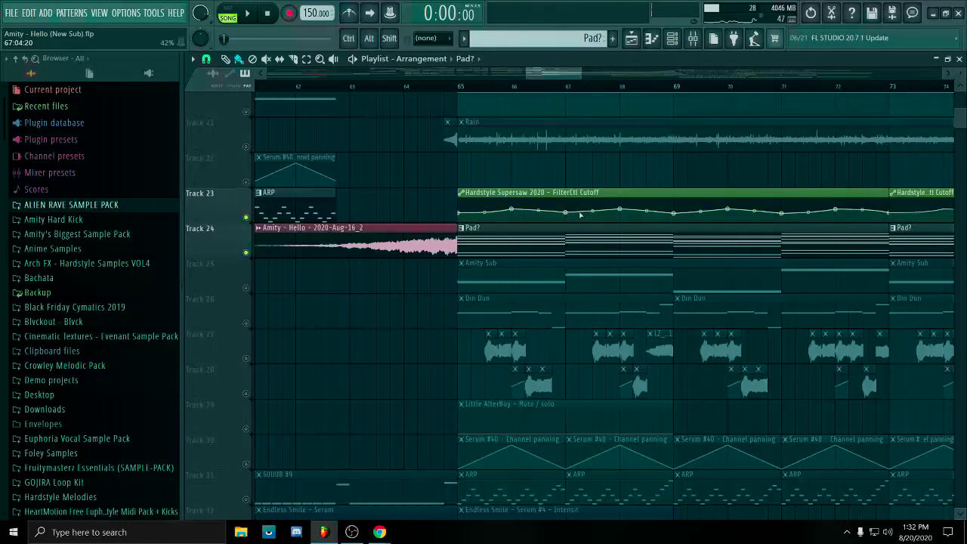
# Place the playhead at bar 65, solo Track 25, and examine its Amity Sub clip.
pyautogui.click(446, 80)
pyautogui.scroll(1, 257, 310)
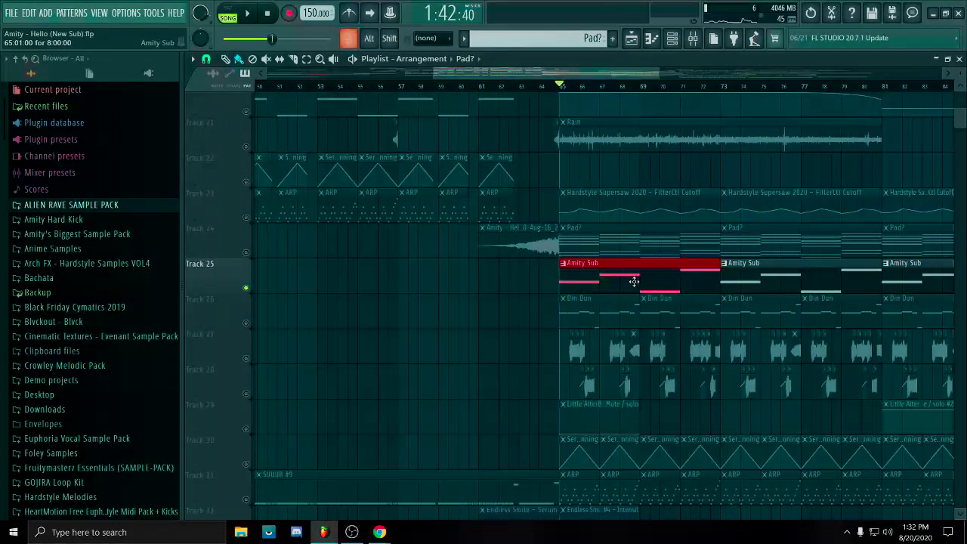
pyautogui.keyDown('ctrl'); pyautogui.scroll(-5, 261, 291); pyautogui.keyUp('ctrl')
# Play Tracks 23 to 25 together from bar 65 and mute Track 25 to compare the pad without the sub.
pyautogui.press('space')
pyautogui.keyDown('ctrl'); pyautogui.scroll(5, 470, 323); pyautogui.keyUp('ctrl')
pyautogui.keyDown('ctrl'); pyautogui.scroll(1, 470, 323); pyautogui.keyUp('ctrl')
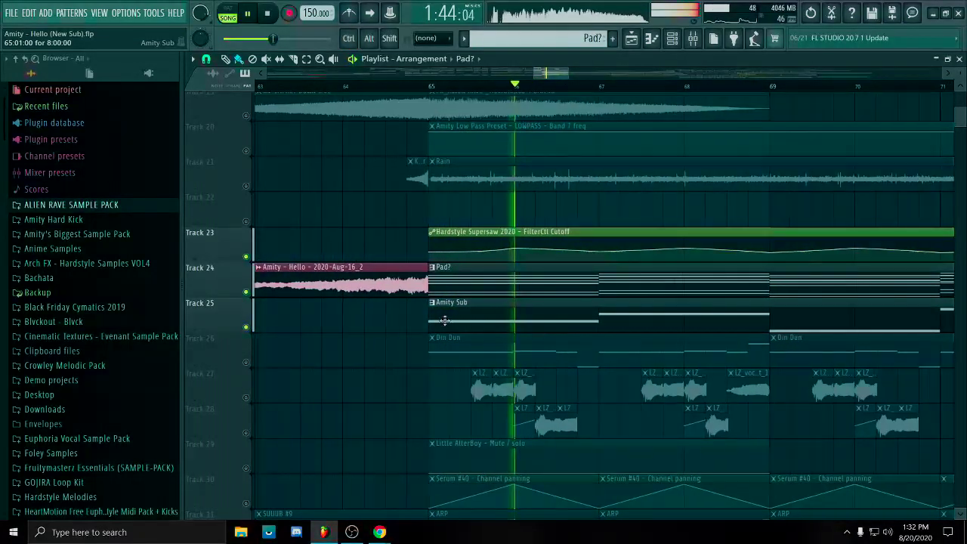
pyautogui.click(252, 329)
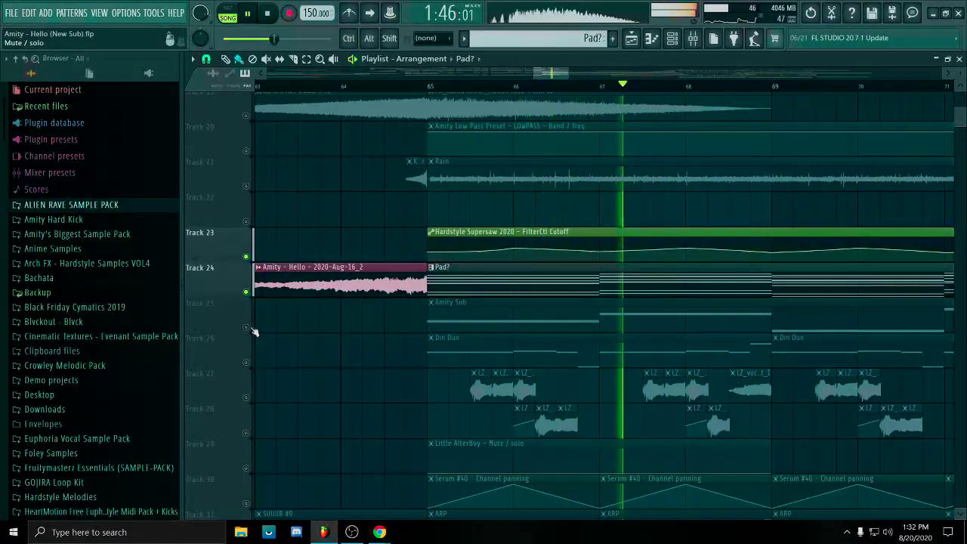
# Unmute Track 25 to hear the pad with the sub again, and stop playback.
pyautogui.click(248, 327)
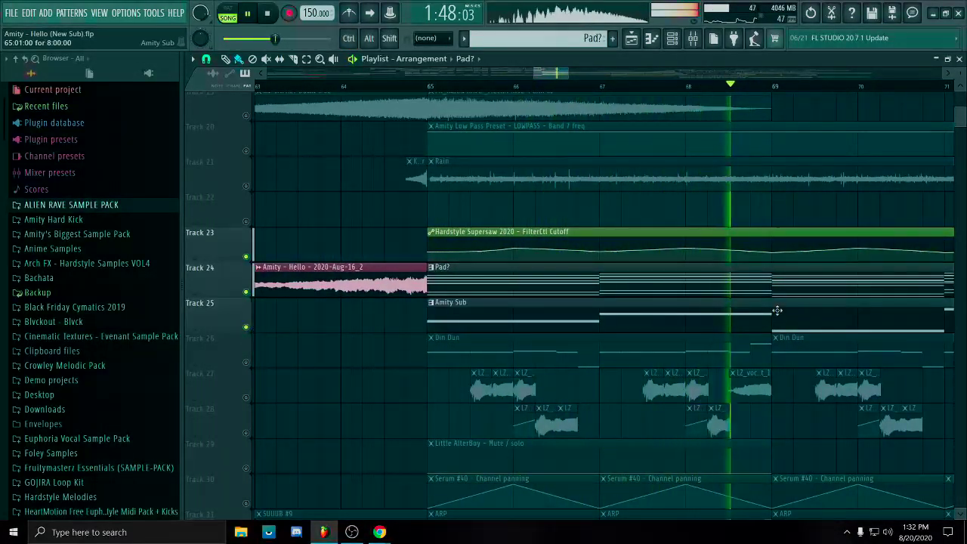
pyautogui.keyDown('ctrl'); pyautogui.scroll(-3, 803, 327); pyautogui.keyUp('ctrl')
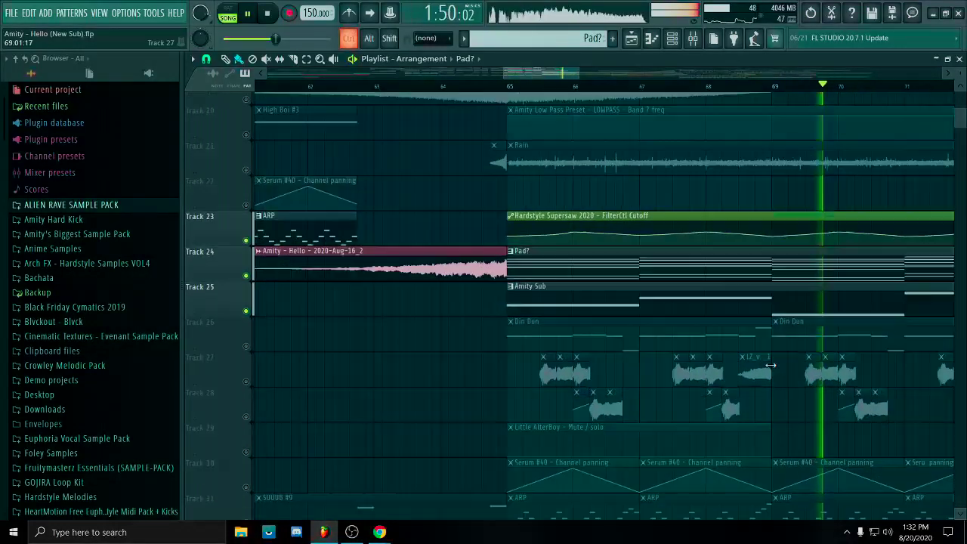
pyautogui.press('space')
# Solo Track 26 and find the Serum #5 channel behind its Din Dun clips.
pyautogui.rightClick(245, 306)
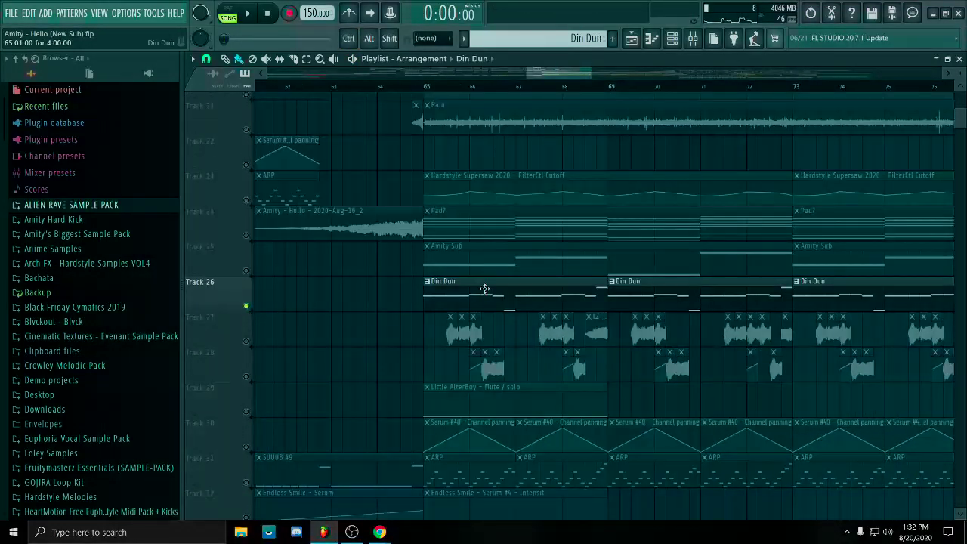
pyautogui.click(672, 38)
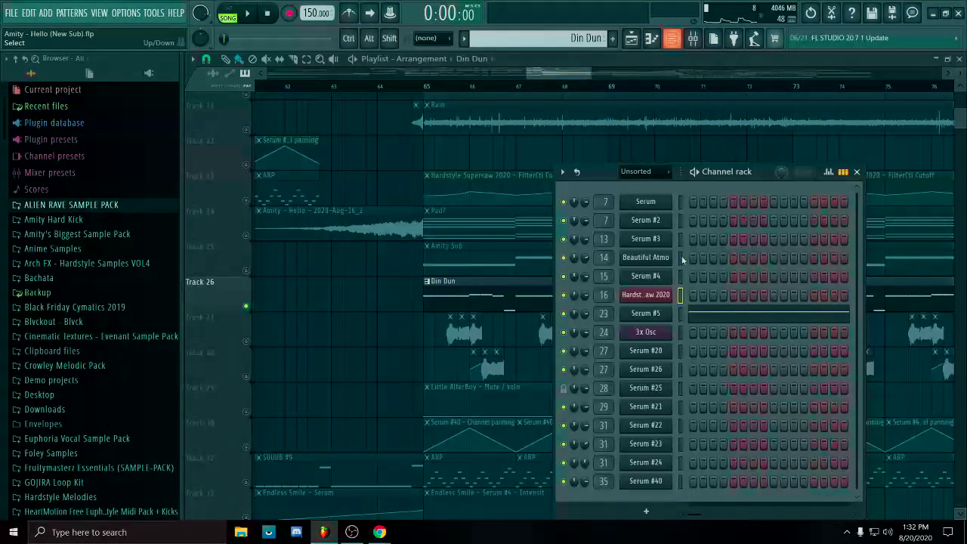
pyautogui.click(679, 315)
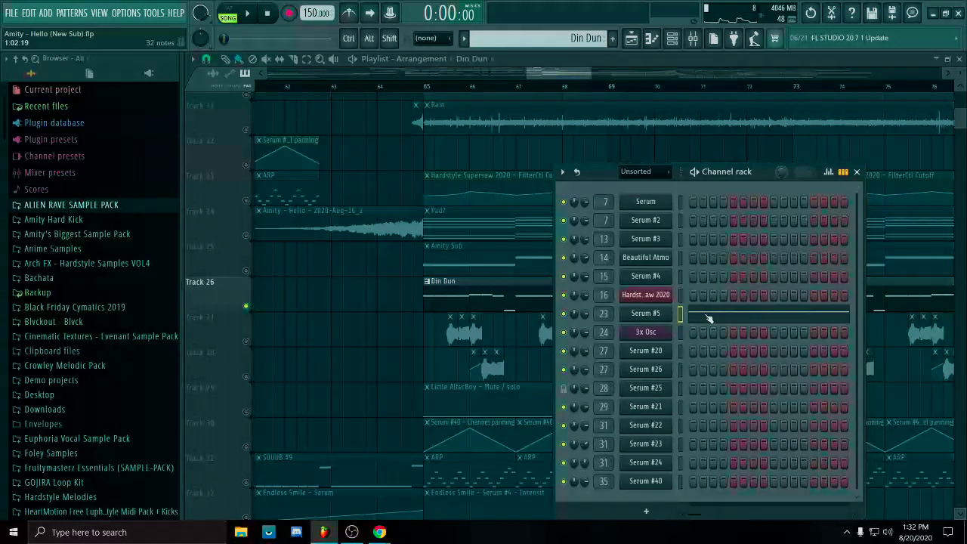
# Loop bars 65 to 69 and examine the distortion and reverb effects of Serum #5's Amity Din Dun preset.
pyautogui.moveTo(426, 86); pyautogui.dragTo(623, 122)
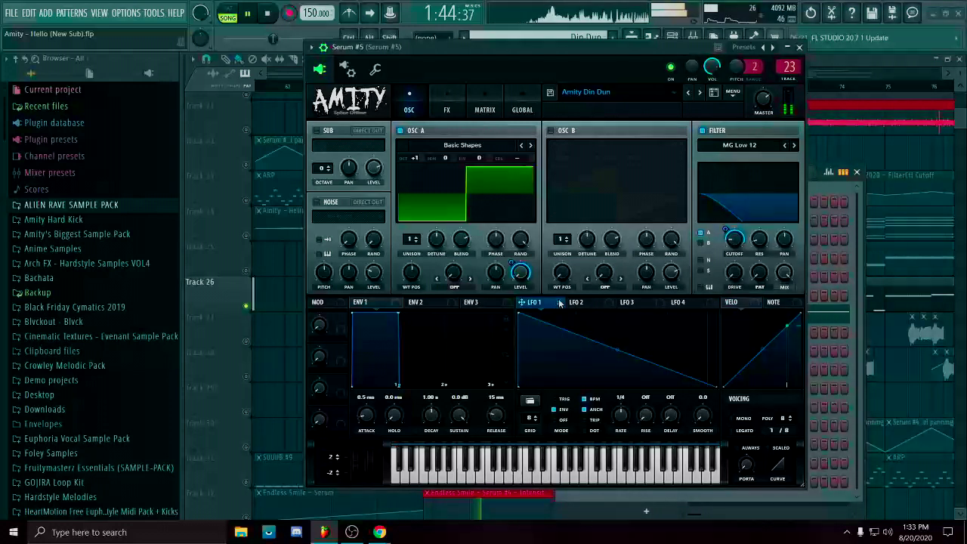
pyautogui.click(450, 109)
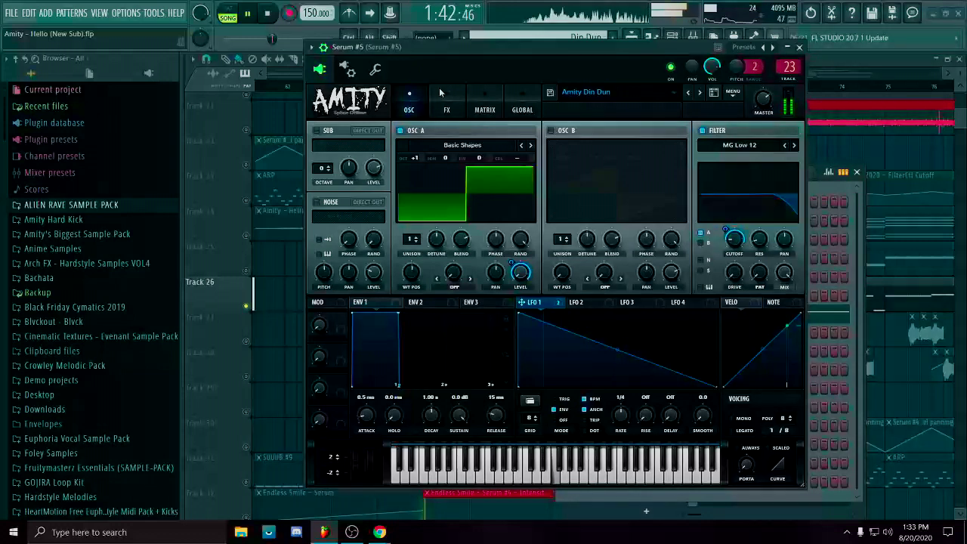
pyautogui.click(447, 110)
pyautogui.moveTo(553, 46); pyautogui.dragTo(570, 46)
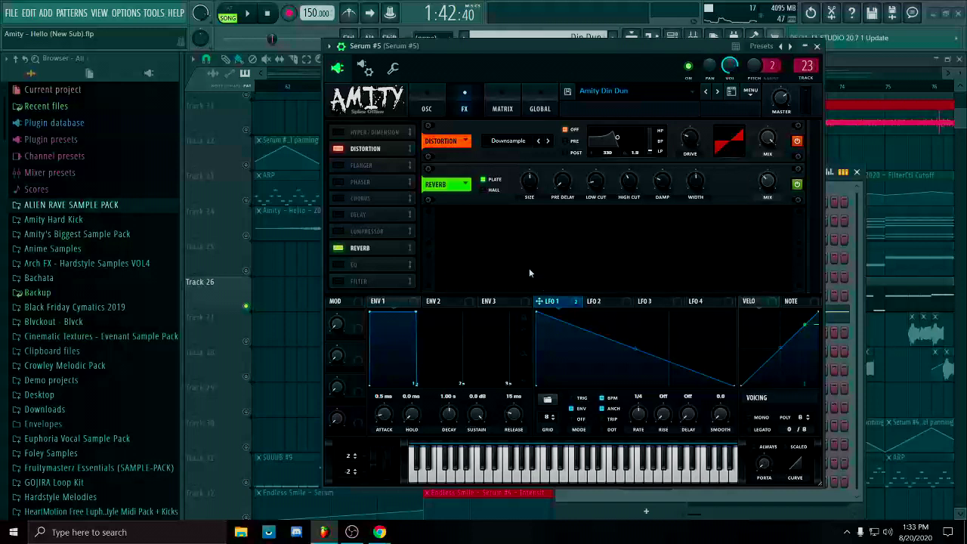
pyautogui.moveTo(692, 143)
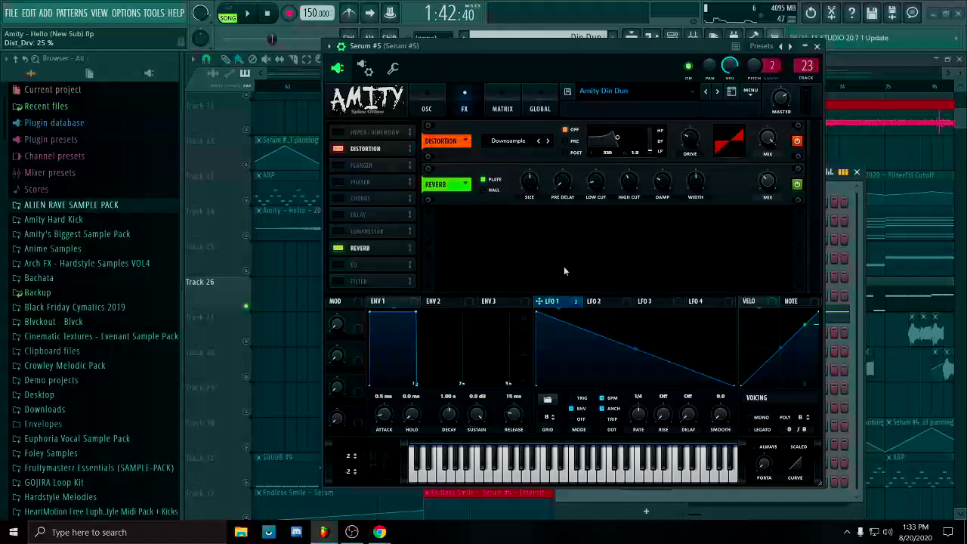
# Examine Serum #5's oscillator and filter settings and what LFO 1 modulates.
pyautogui.click(426, 108)
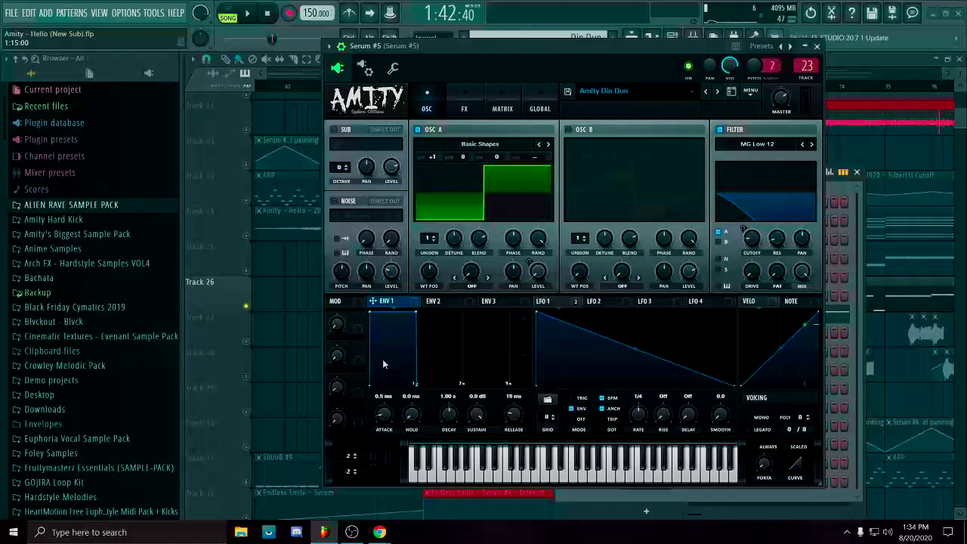
pyautogui.click(595, 304)
pyautogui.click(568, 304)
pyautogui.click(590, 303)
pyautogui.click(577, 304)
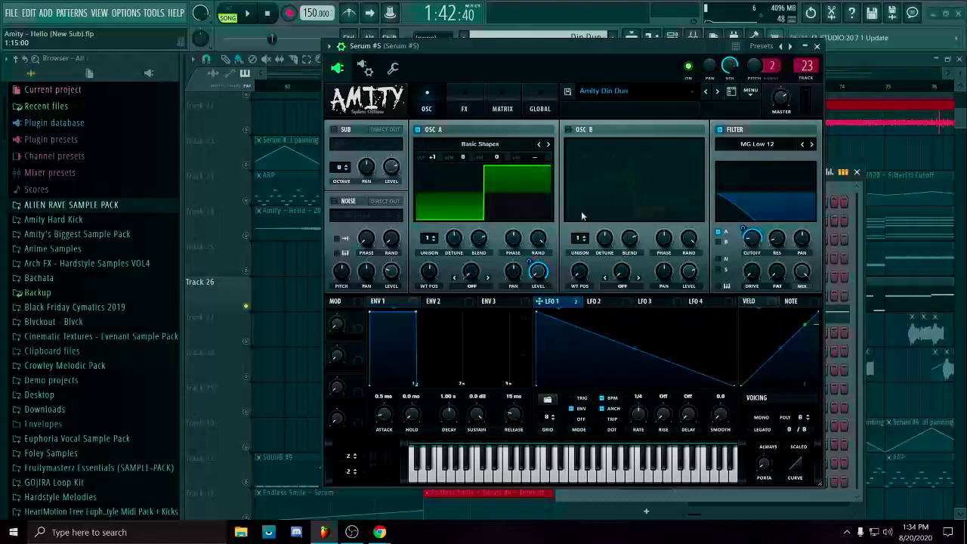
# Examine the Din Dun notes in the piano roll and close it to return to the playlist.
pyautogui.press('F7')
pyautogui.moveTo(740, 188); pyautogui.dragTo(140, 467)
pyautogui.keyDown('ctrl'); pyautogui.click(867, 163); pyautogui.keyUp('ctrl')
pyautogui.click(957, 58)
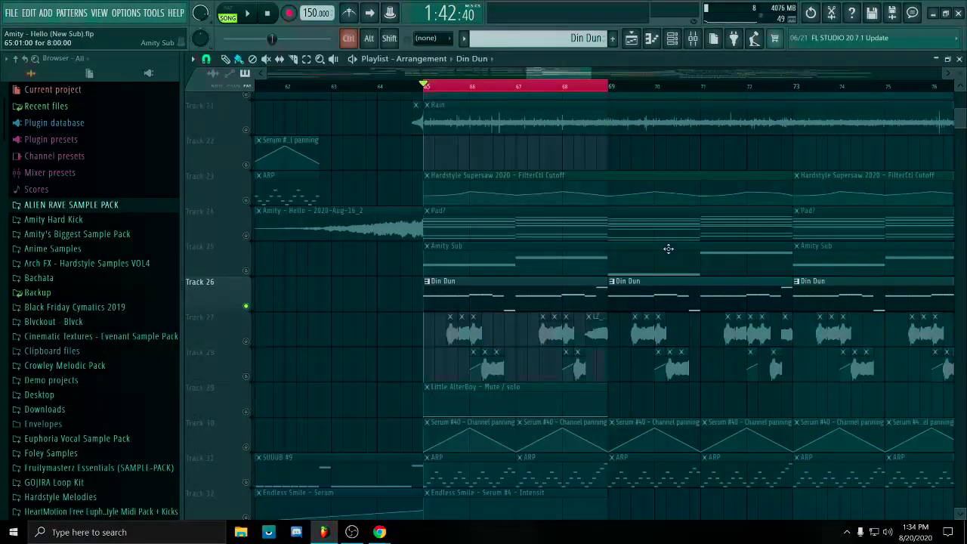
# Play Tracks 24 and 25 together with Track 26, extending the loop selection to bars 65 to 73.
pyautogui.click(246, 234)
pyautogui.click(246, 270)
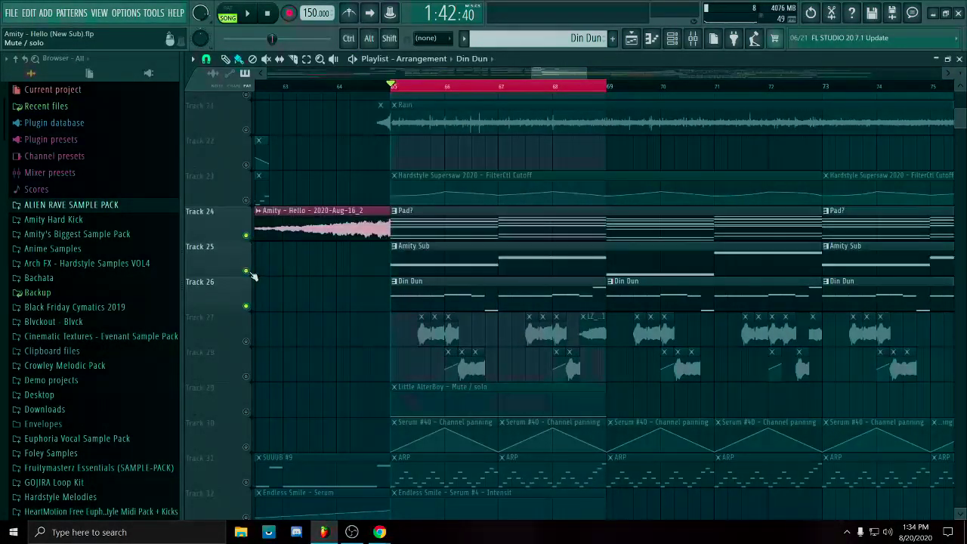
pyautogui.press('space')
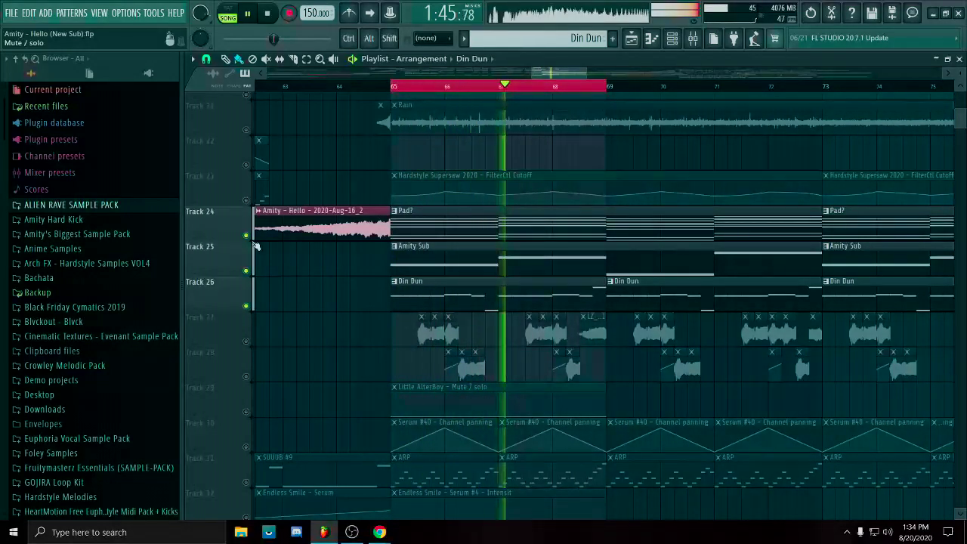
pyautogui.keyDown('ctrl'); pyautogui.click(622, 87); pyautogui.keyUp('ctrl')
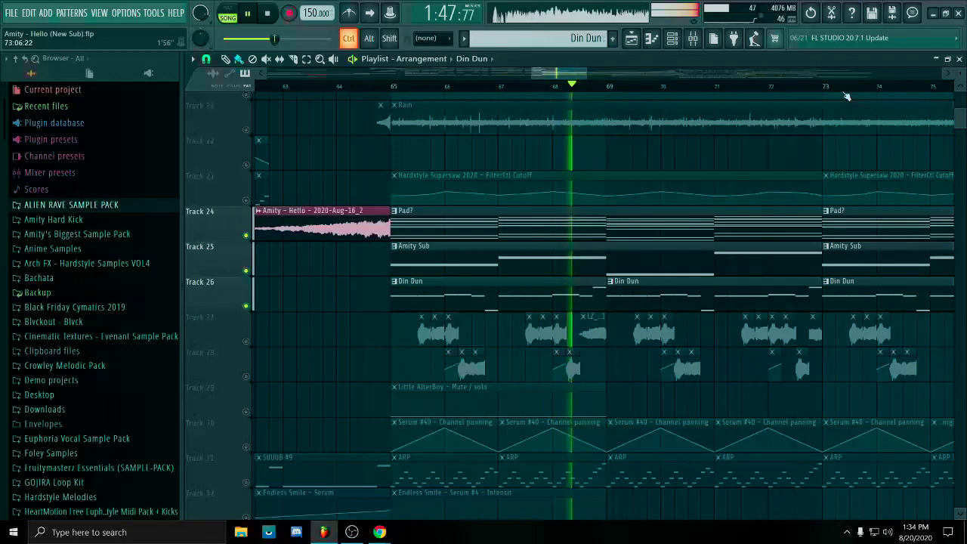
pyautogui.moveTo(826, 89); pyautogui.dragTo(395, 139)
pyautogui.keyDown('ctrl'); pyautogui.click(435, 158); pyautogui.keyUp('ctrl')
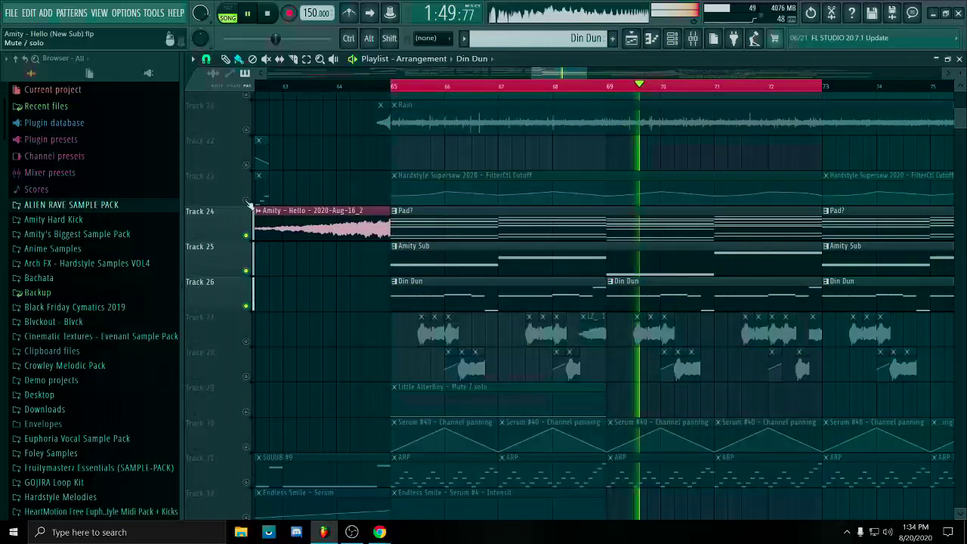
# Add Track 23's filter automation, mute Tracks 23 and 24 to hear only the sub and Din Dun, and stop playback.
pyautogui.click(246, 200)
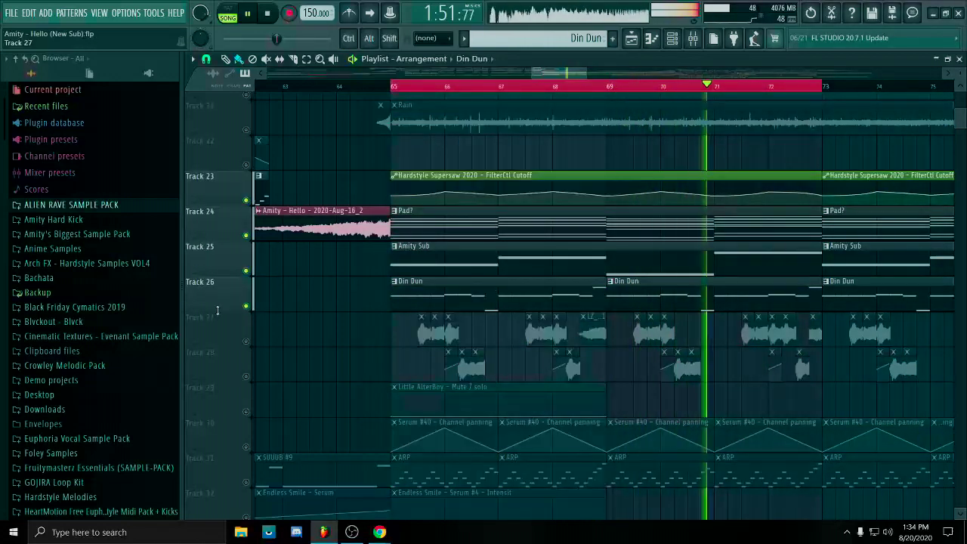
pyautogui.click(246, 235)
pyautogui.click(246, 199)
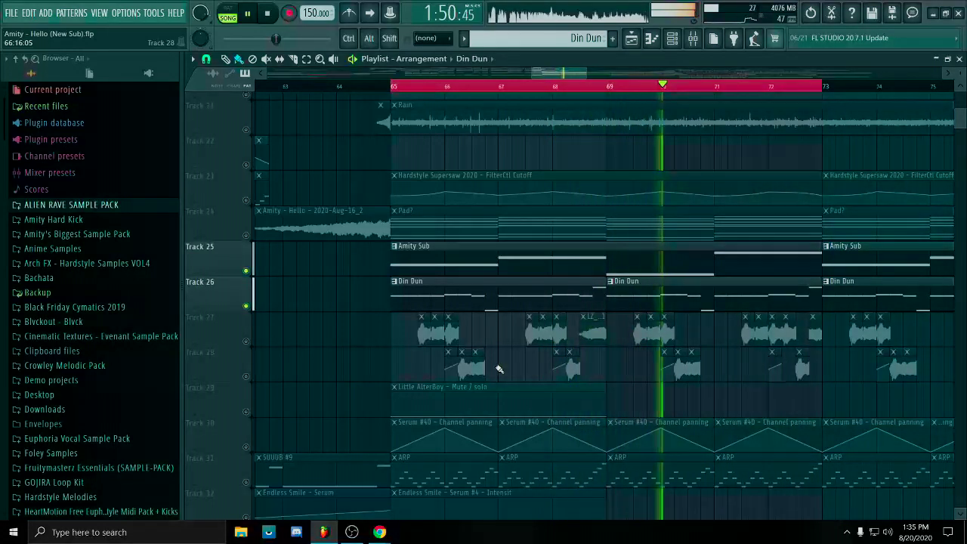
pyautogui.press('space')
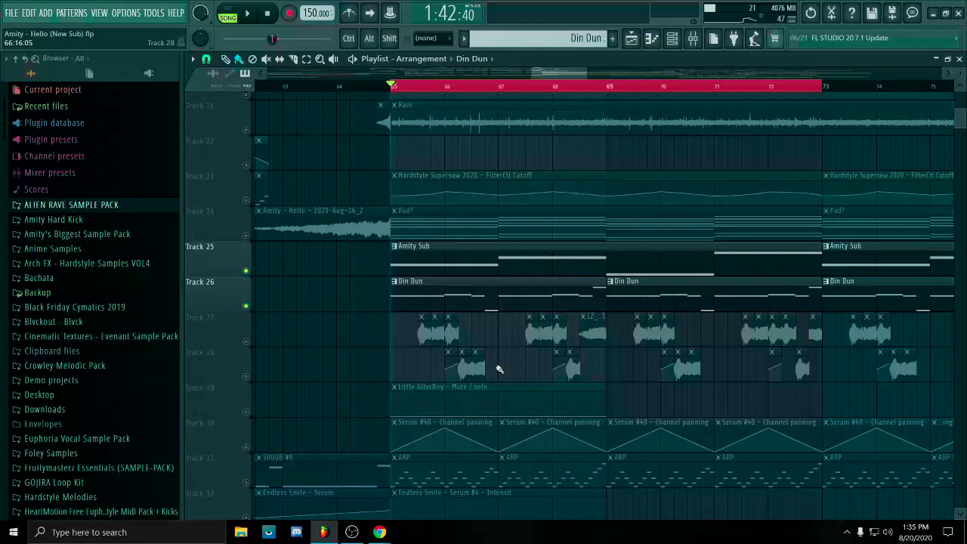
# Look over the Din Dun clips repeated along Track 26 from bar 65.
pyautogui.scroll(-3, 406, 315)
pyautogui.moveTo(359, 279); pyautogui.dragTo(568, 300)
pyautogui.scroll(3, 462, 299)
pyautogui.moveTo(330, 295); pyautogui.dragTo(707, 296)
pyautogui.scroll(-3, 264, 298)
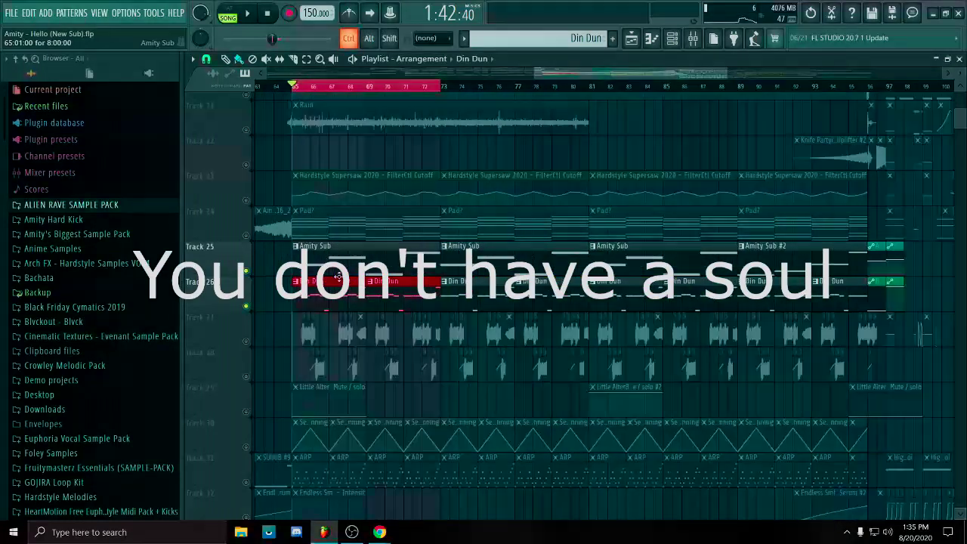
pyautogui.scroll(2, 265, 310)
# Play the vocal chops on Tracks 27 and 28 from bar 65, adding Track 26's Din Dun, and stop playback.
pyautogui.rightClick(246, 319)
pyautogui.click(246, 354)
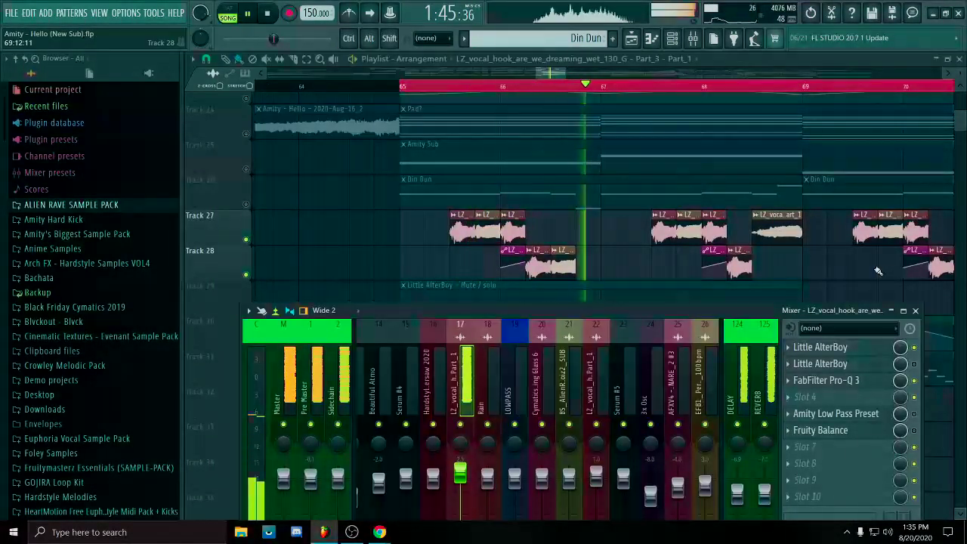
pyautogui.press('F9')
pyautogui.moveTo(857, 266); pyautogui.dragTo(684, 254)
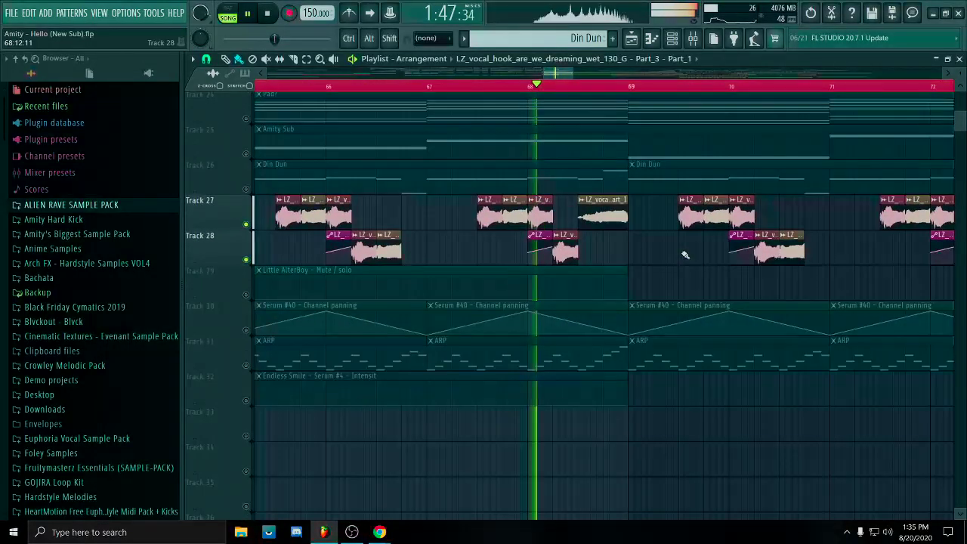
pyautogui.scroll(-4, 689, 265)
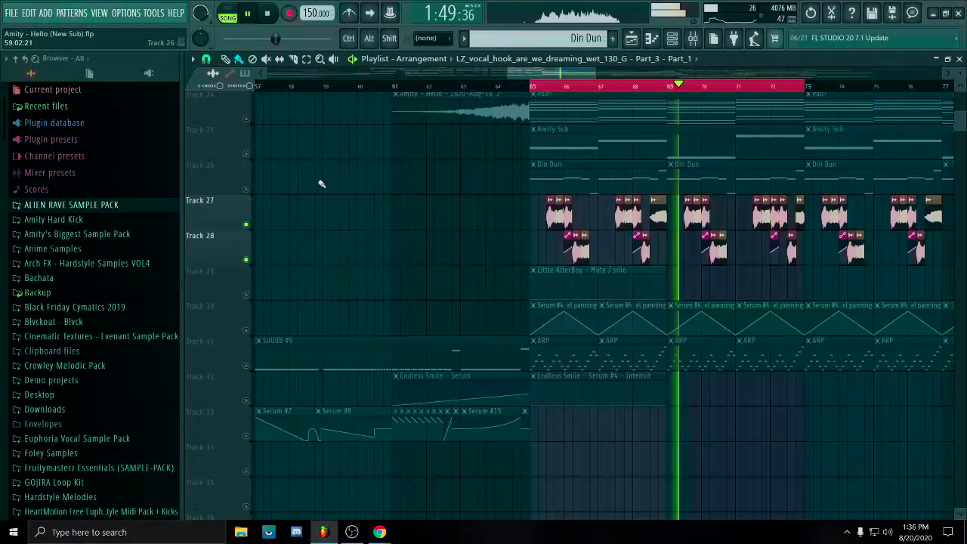
pyautogui.click(247, 190)
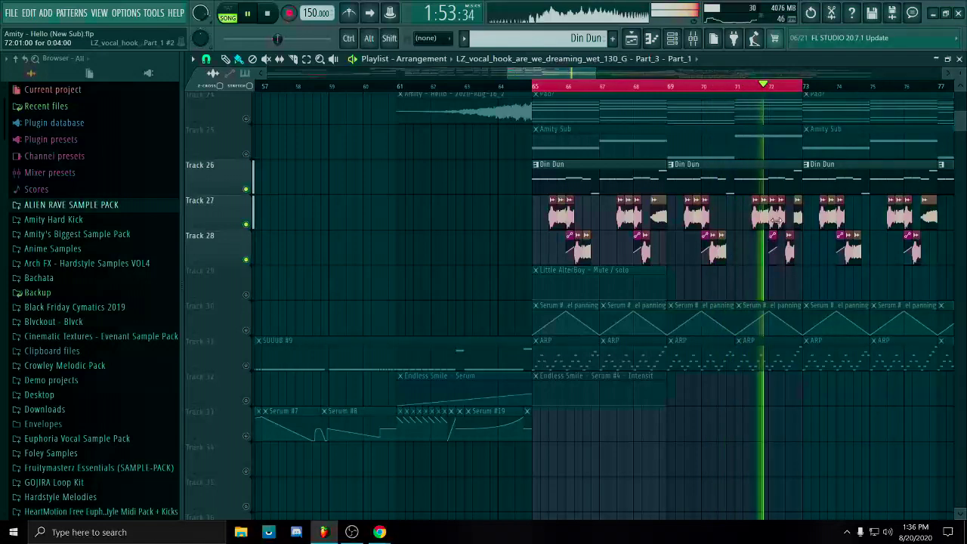
pyautogui.press('space')
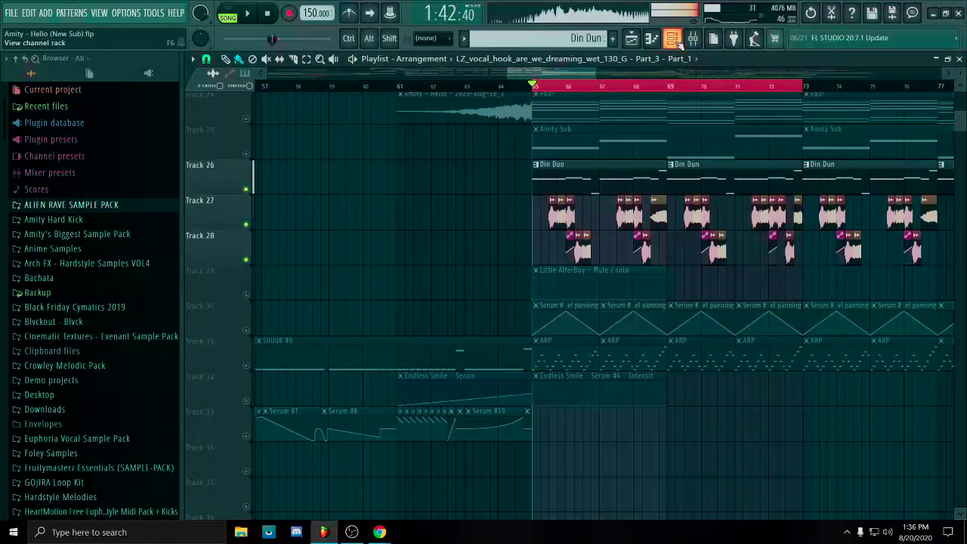
# Examine the two Little AlterBoy effects on the vocal hook's mixer track, closing each one.
pyautogui.press('F6')
pyautogui.click(856, 172)
pyautogui.press('F9')
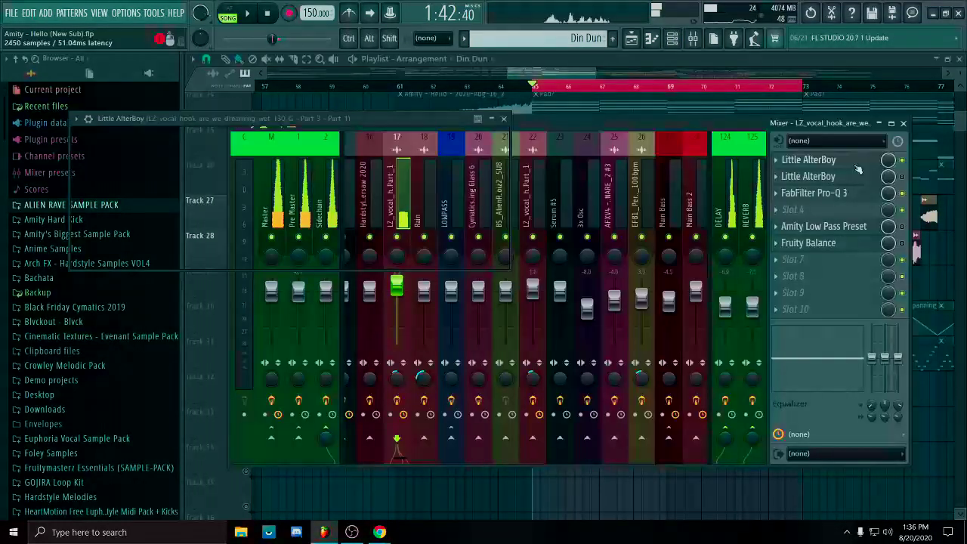
pyautogui.click(858, 169)
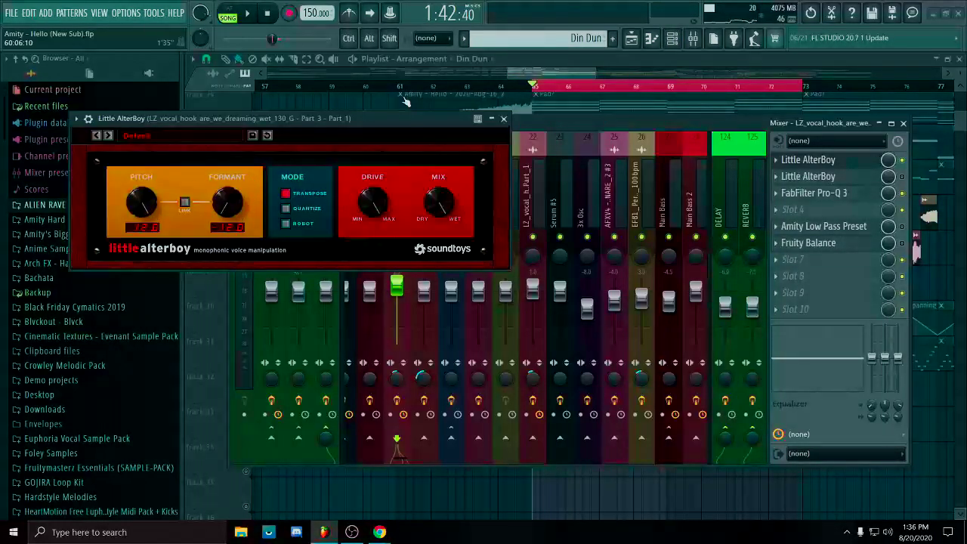
pyautogui.moveTo(458, 121); pyautogui.dragTo(843, 208)
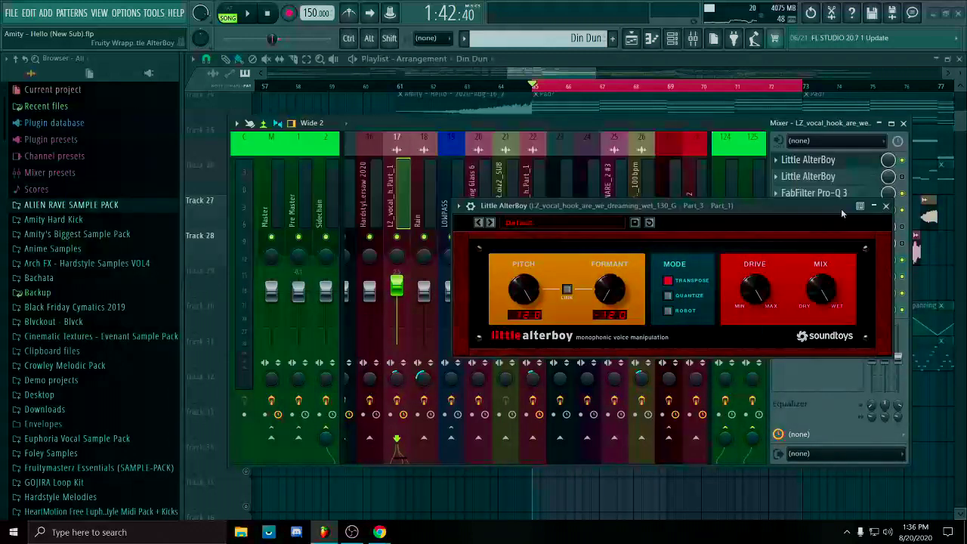
pyautogui.click(888, 206)
pyautogui.click(867, 178)
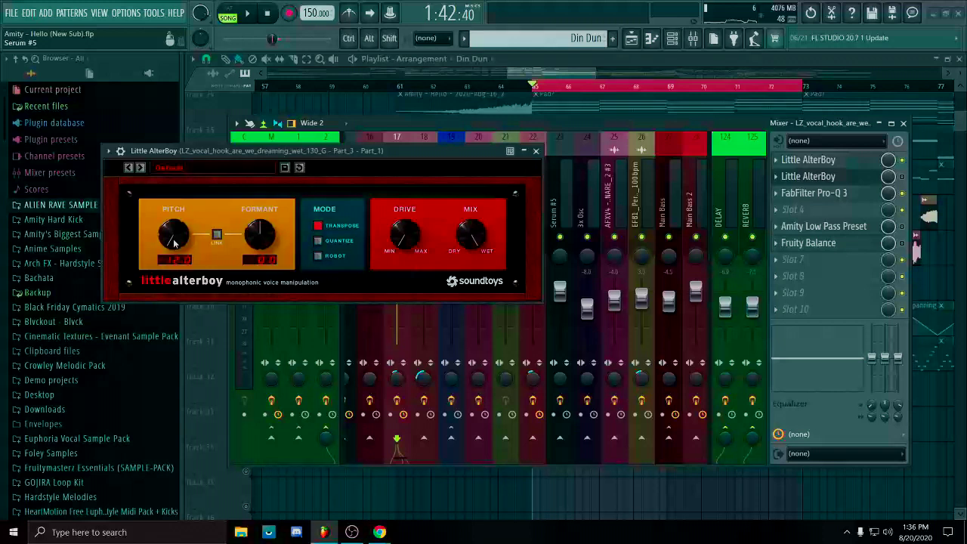
pyautogui.click(536, 151)
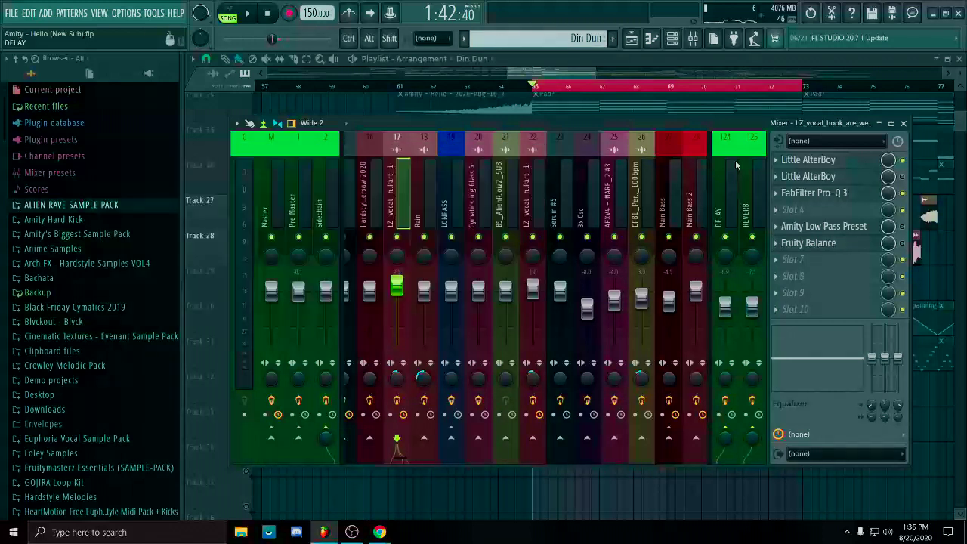
# Reopen both Little AlterBoy effects to compare their pitch and formant settings.
pyautogui.click(854, 165)
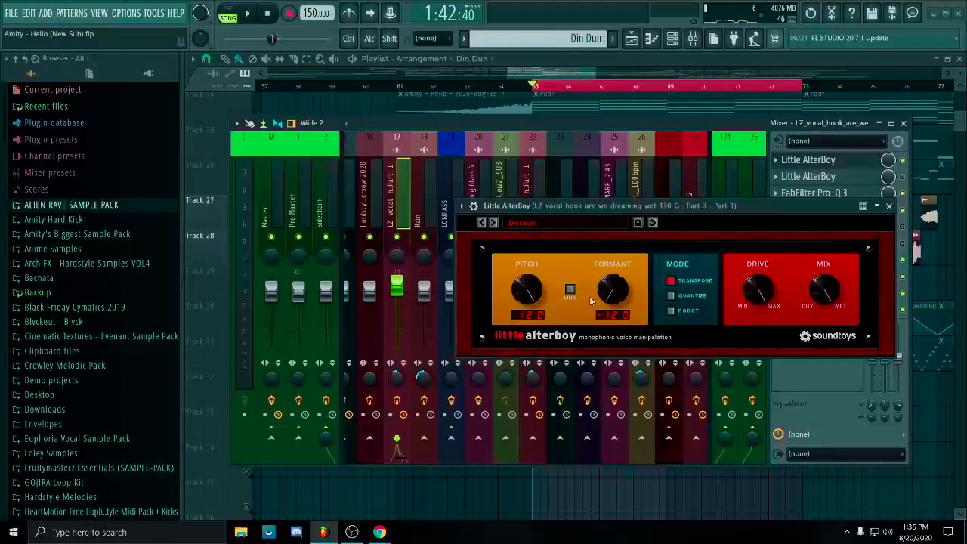
pyautogui.click(888, 205)
pyautogui.click(872, 178)
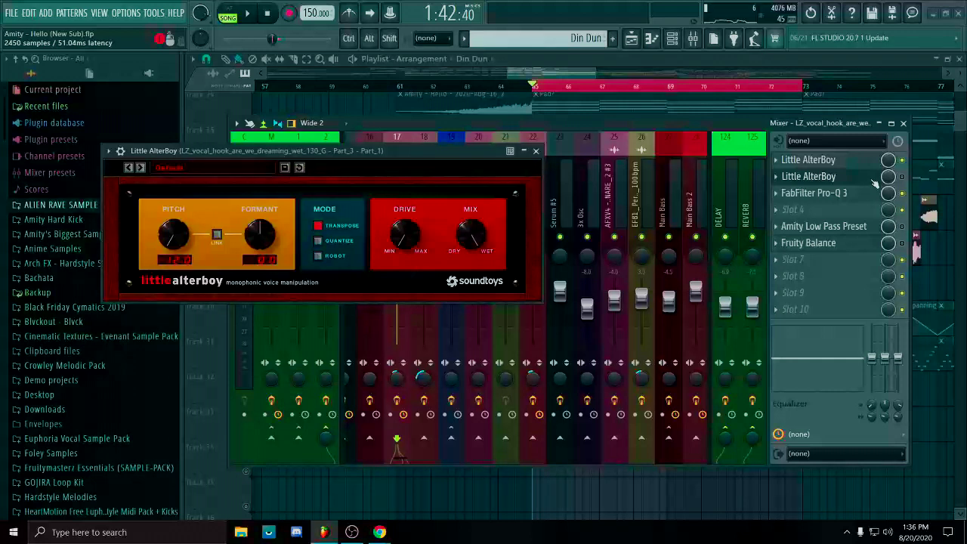
pyautogui.click(874, 178)
pyautogui.click(869, 178)
pyautogui.click(865, 167)
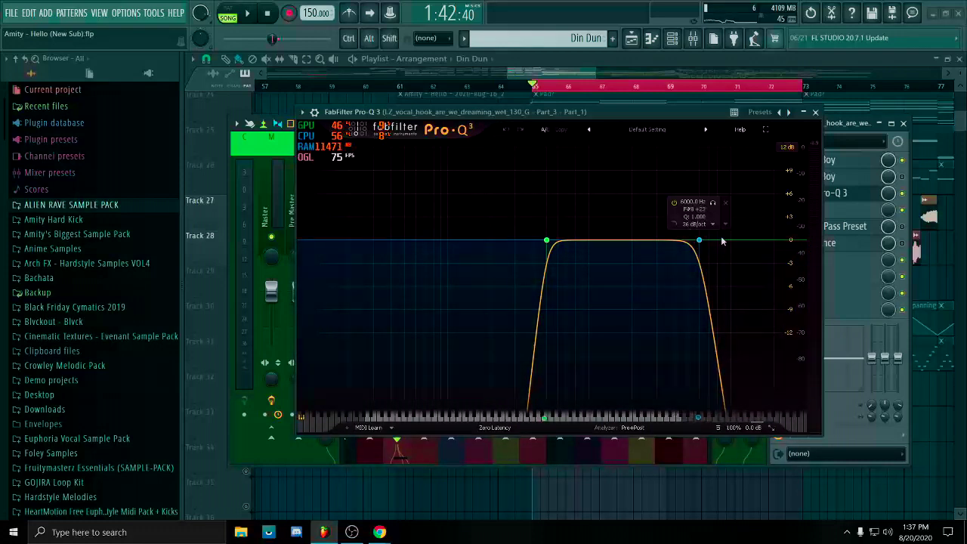
# Close FabFilter Pro-Q 3 and examine the vocal track's Amity Low Pass Preset, moving the mixer aside.
pyautogui.click(815, 112)
pyautogui.click(850, 227)
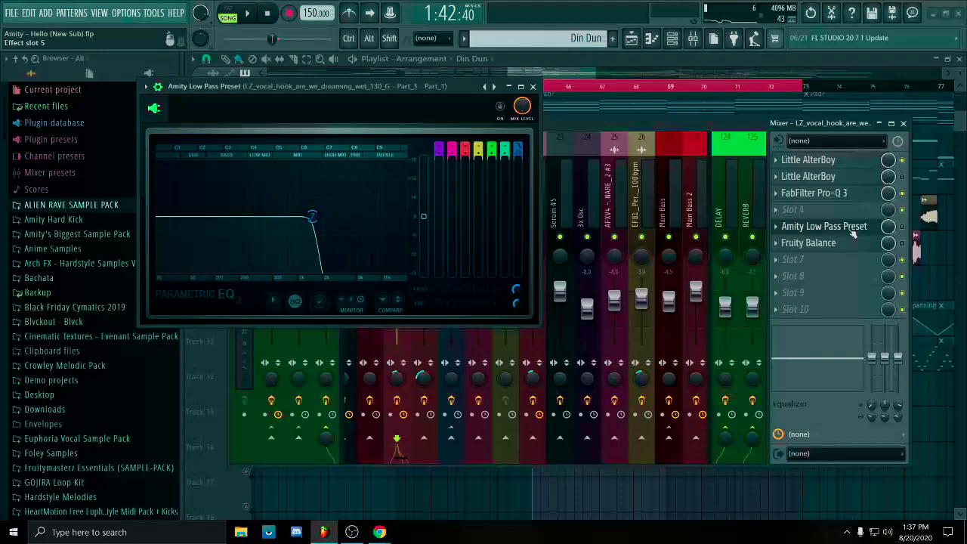
pyautogui.moveTo(854, 124); pyautogui.dragTo(786, 124)
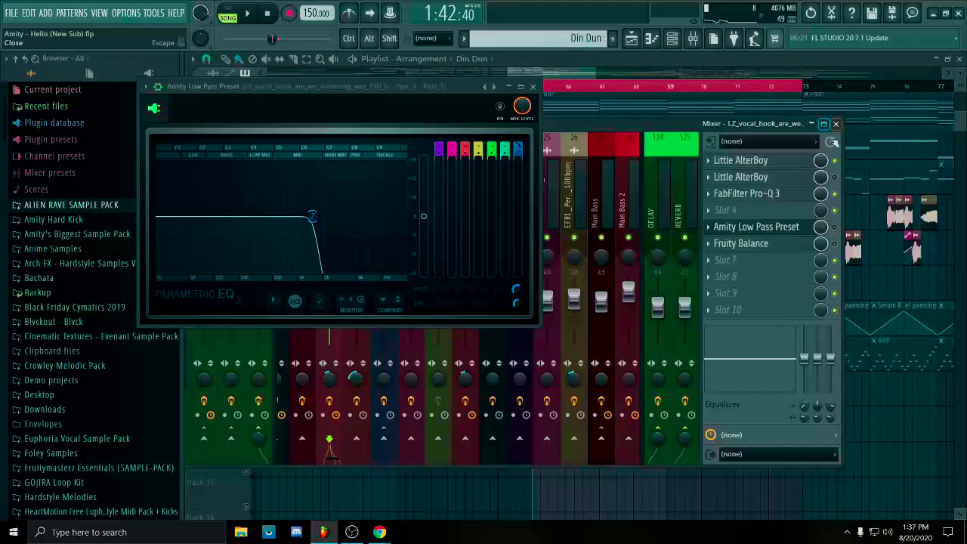
# Close the Amity Low Pass Preset, examine the vocal track's Fruity Balance settings, and close Fruity Balance and the mixer.
pyautogui.click(542, 87)
pyautogui.click(774, 244)
pyautogui.moveTo(114, 71); pyautogui.dragTo(612, 182)
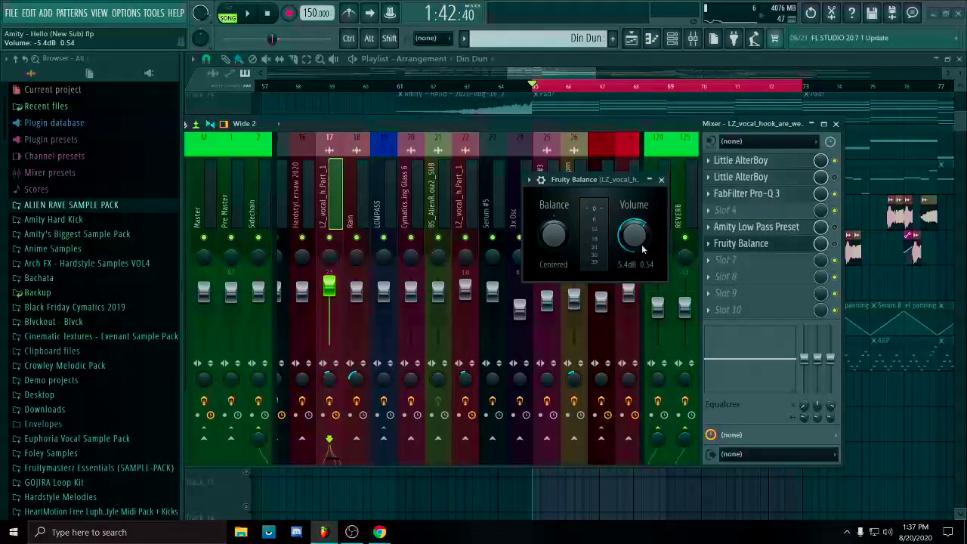
pyautogui.click(661, 180)
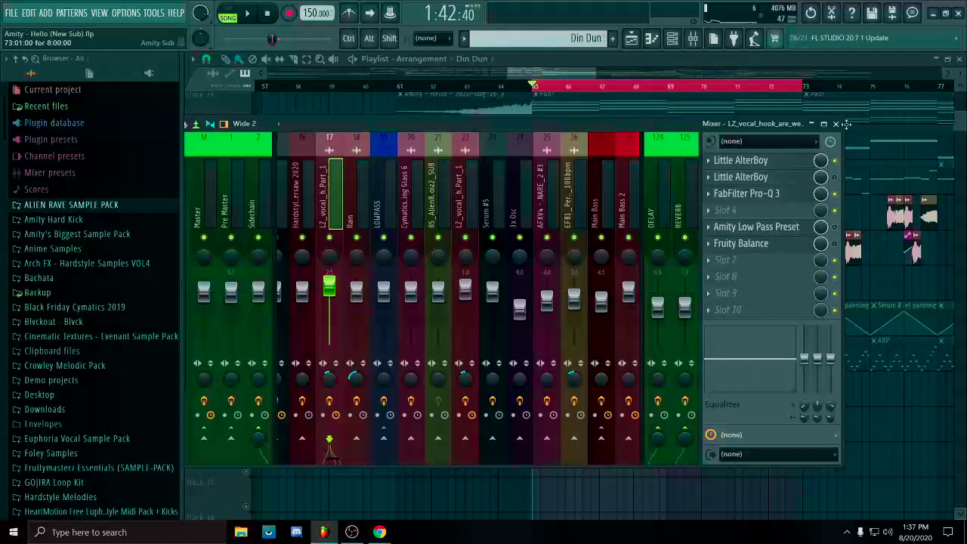
pyautogui.click(835, 124)
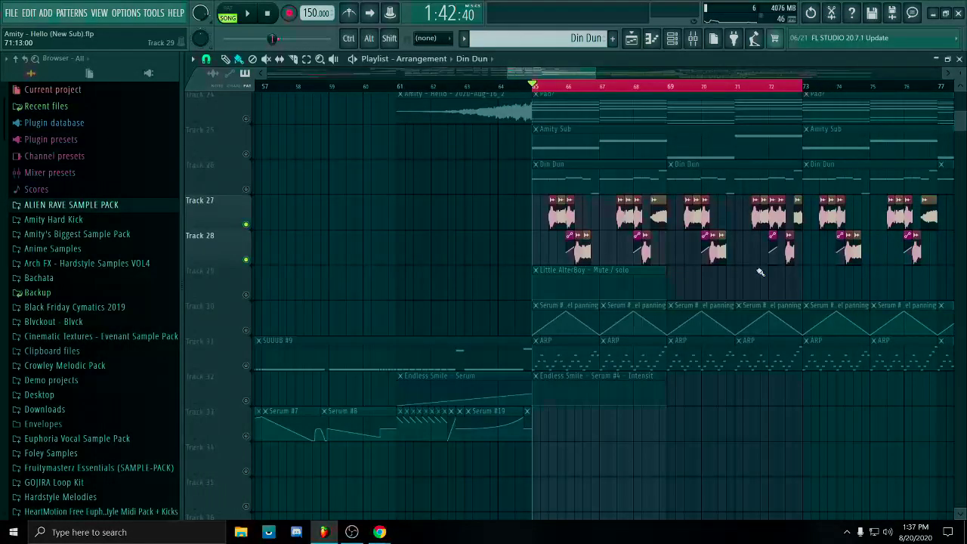
# Clear the time selection, solo Tracks 30 and 31, and play the ARP with its Serum #40 panning automation from bar 65.
pyautogui.keyDown('ctrl'); pyautogui.click(798, 87); pyautogui.keyUp('ctrl')
pyautogui.scroll(1, 755, 121)
pyautogui.click(247, 349)
pyautogui.scroll(2, 327, 356)
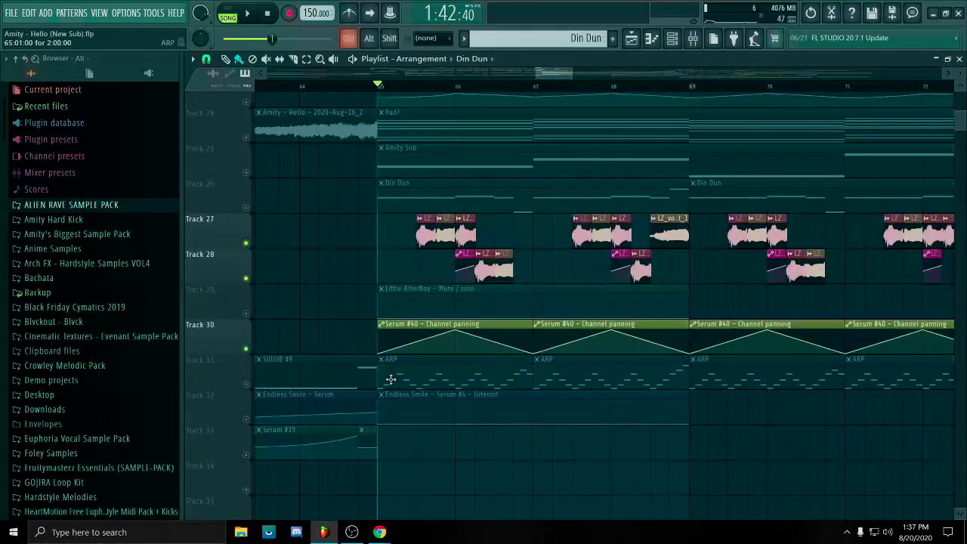
pyautogui.scroll(-3, 390, 379)
pyautogui.rightClick(245, 384)
pyautogui.click(247, 349)
pyautogui.scroll(-1, 338, 344)
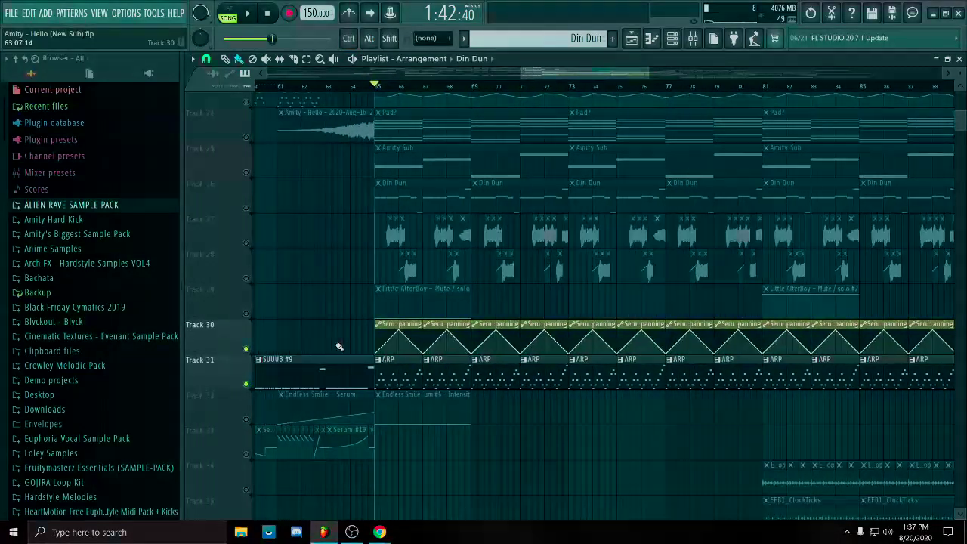
pyautogui.press('space')
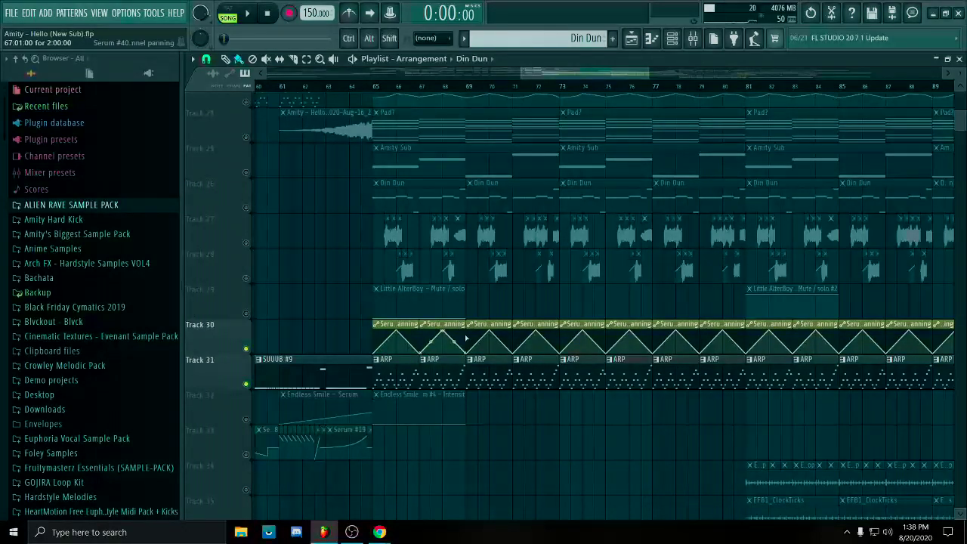
# Restore all tracks and clear the selection of the small clips on Tracks 1 and 2 between bars 66 and 67.
pyautogui.moveTo(489, 501); pyautogui.dragTo(600, 484)
pyautogui.scroll(-1, 599, 483)
pyautogui.scroll(3, 598, 431)
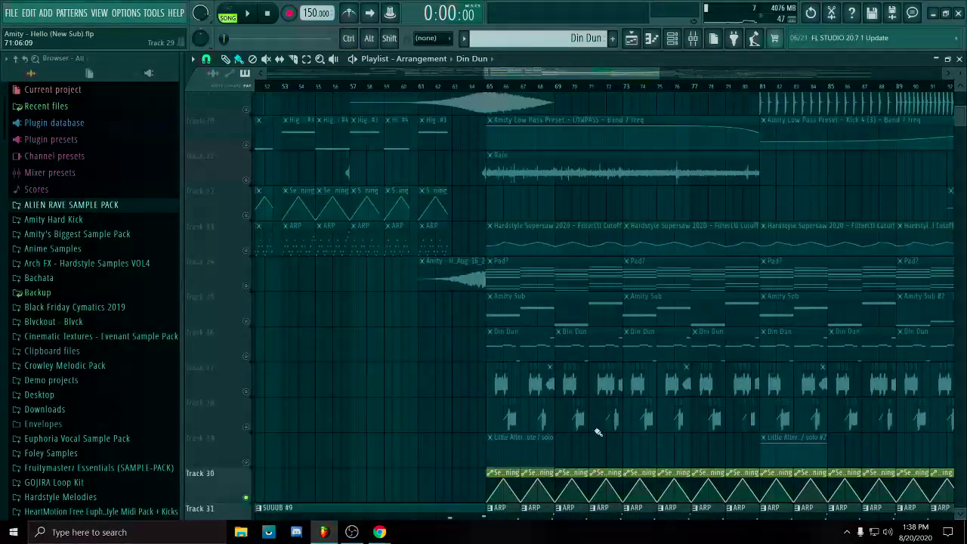
pyautogui.scroll(2, 597, 431)
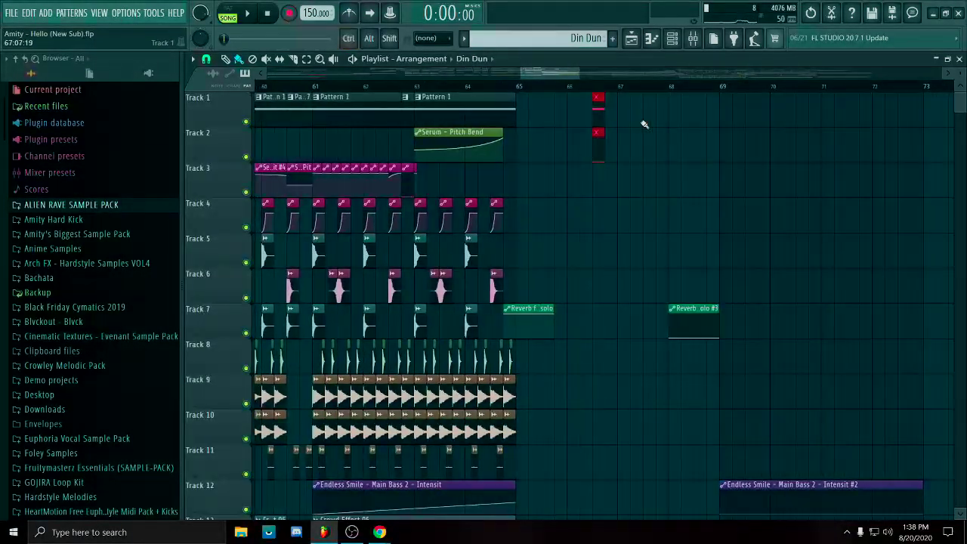
pyautogui.keyDown('ctrl'); pyautogui.click(645, 126); pyautogui.keyUp('ctrl')
pyautogui.scroll(-4, 777, 248)
pyautogui.moveTo(777, 248); pyautogui.dragTo(483, 102)
pyautogui.scroll(4, 567, 96)
# Play the full arrangement up to the crash at bar 81 and stop playback.
pyautogui.press('space')
pyautogui.scroll(-4, 572, 142)
pyautogui.scroll(3, 583, 143)
pyautogui.press('space')
pyautogui.scroll(-6, 653, 89)
pyautogui.click(374, 86)
pyautogui.press('space')
pyautogui.scroll(5, 453, 151)
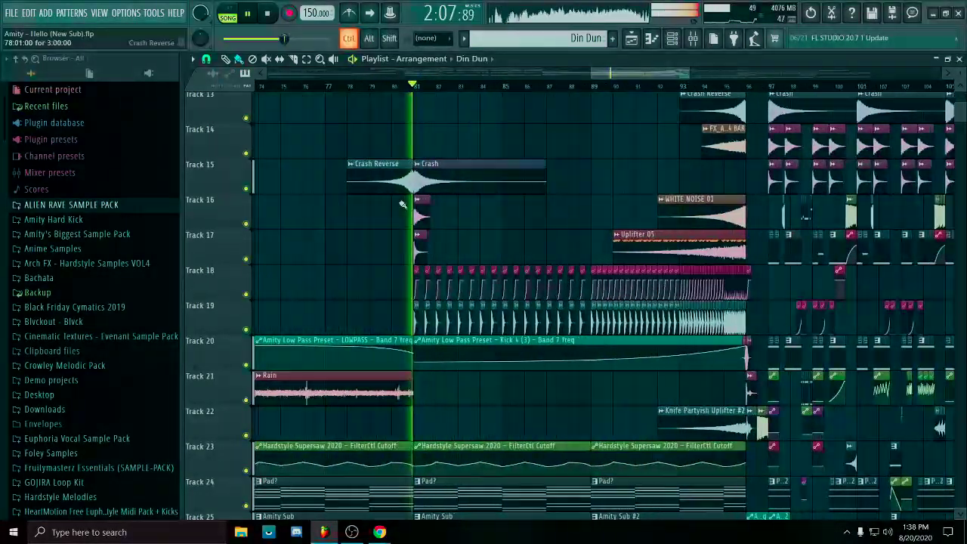
pyautogui.scroll(1, 423, 310)
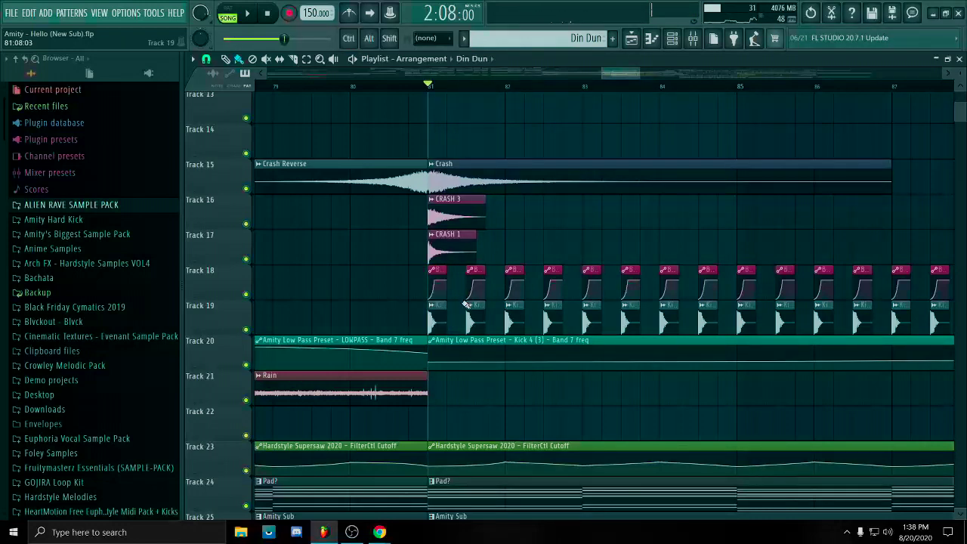
# Examine the channel settings of the Kick 4 (3) clip on Track 19 and close them.
pyautogui.doubleClick(438, 320)
pyautogui.click(719, 78)
pyautogui.scroll(1, 452, 406)
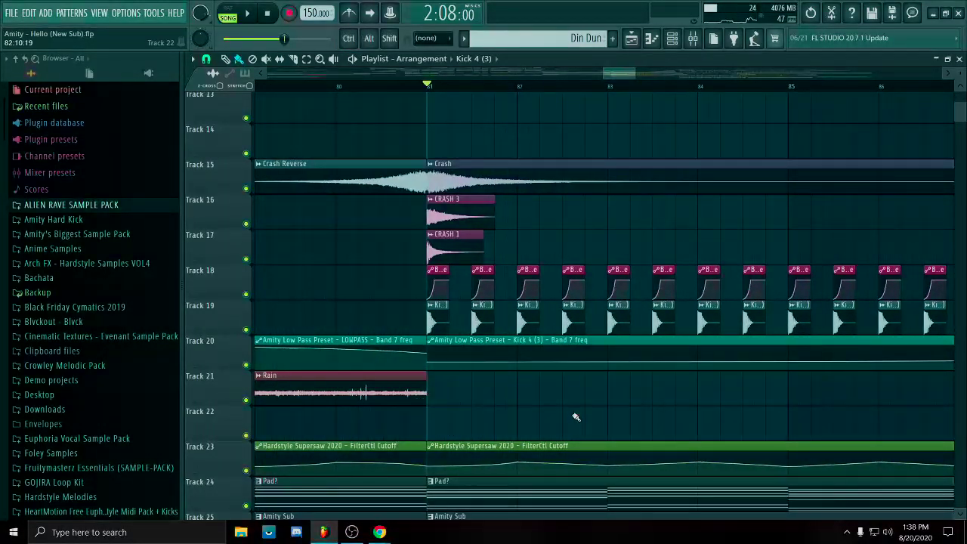
pyautogui.scroll(-5, 575, 417)
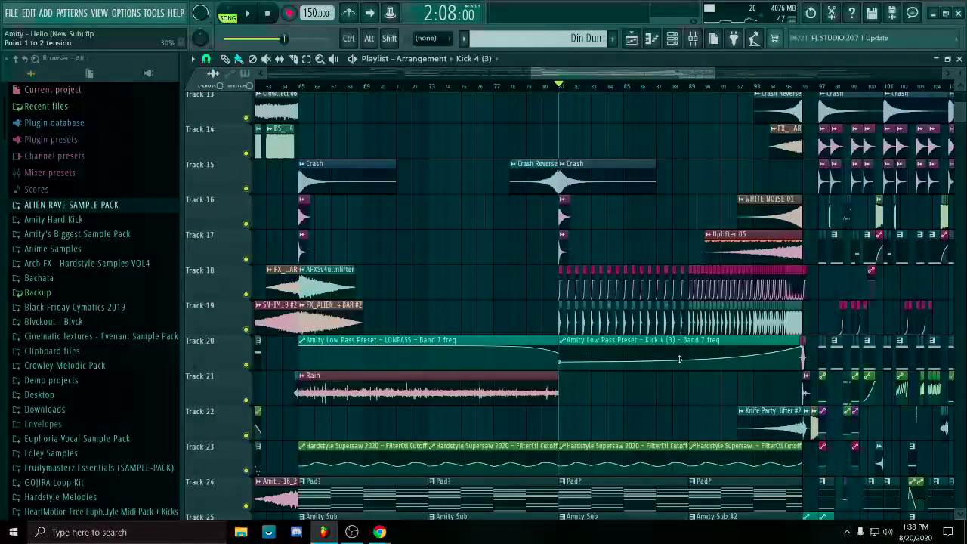
# Solo Track 19's kick build with Track 20's low pass automation, play it up to bar 96, stop, and restore all tracks.
pyautogui.rightClick(247, 330)
pyautogui.click(246, 365)
pyautogui.scroll(3, 634, 403)
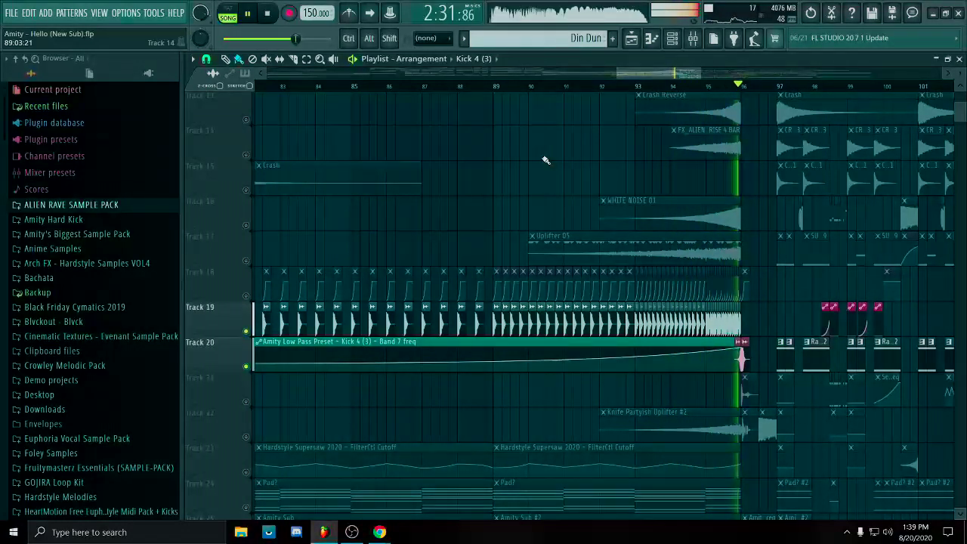
pyautogui.hotkey('ctrl', 's')
pyautogui.rightClick(247, 366)
pyautogui.rightClick(247, 366)
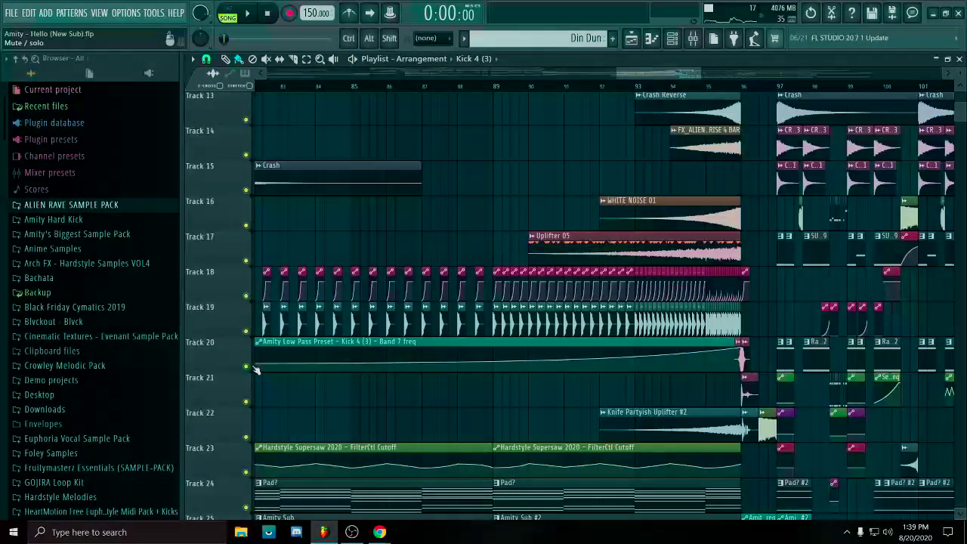
# Examine the snare, glass and ice crack transition clips at bar 96, then the vocal and automation tracks from bar 81.
pyautogui.scroll(7, 729, 372)
pyautogui.moveTo(814, 356); pyautogui.dragTo(694, 357)
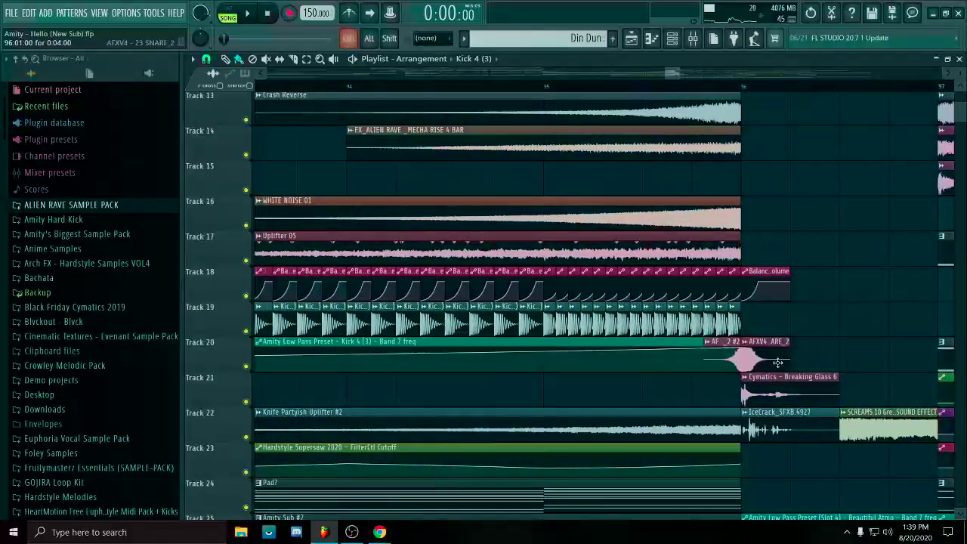
pyautogui.scroll(-7, 718, 359)
pyautogui.click(722, 87)
pyautogui.scroll(5, 710, 249)
pyautogui.moveTo(735, 148); pyautogui.dragTo(722, 370)
pyautogui.scroll(-5, 695, 355)
pyautogui.scroll(-8, 664, 332)
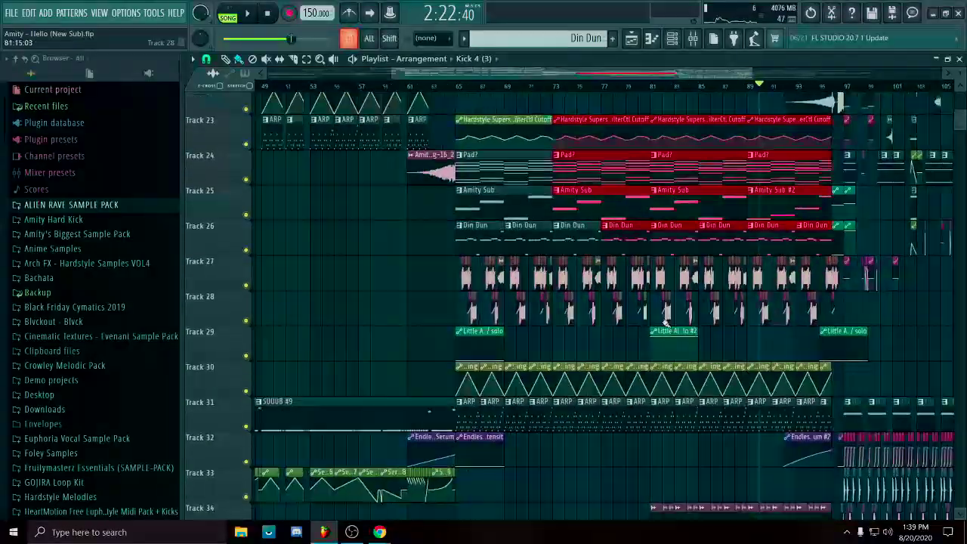
# Solo Tracks 27, 28 and 29, play the vocal chops with the Little AlterBoy automation from bar 81, and stop.
pyautogui.scroll(3, 627, 339)
pyautogui.rightClick(245, 345)
pyautogui.click(246, 311)
pyautogui.click(245, 275)
pyautogui.scroll(-3, 699, 89)
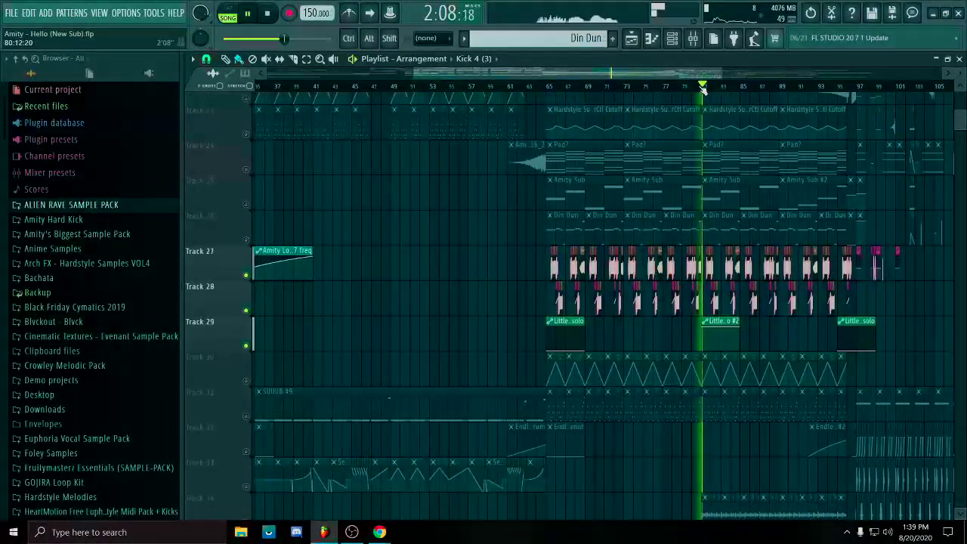
pyautogui.scroll(4, 702, 89)
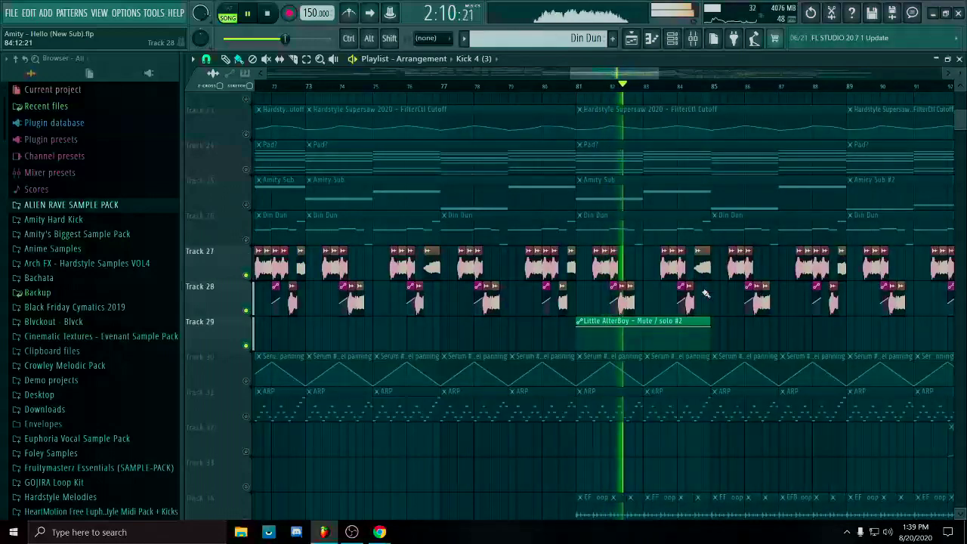
pyautogui.scroll(5, 515, 301)
pyautogui.press('space')
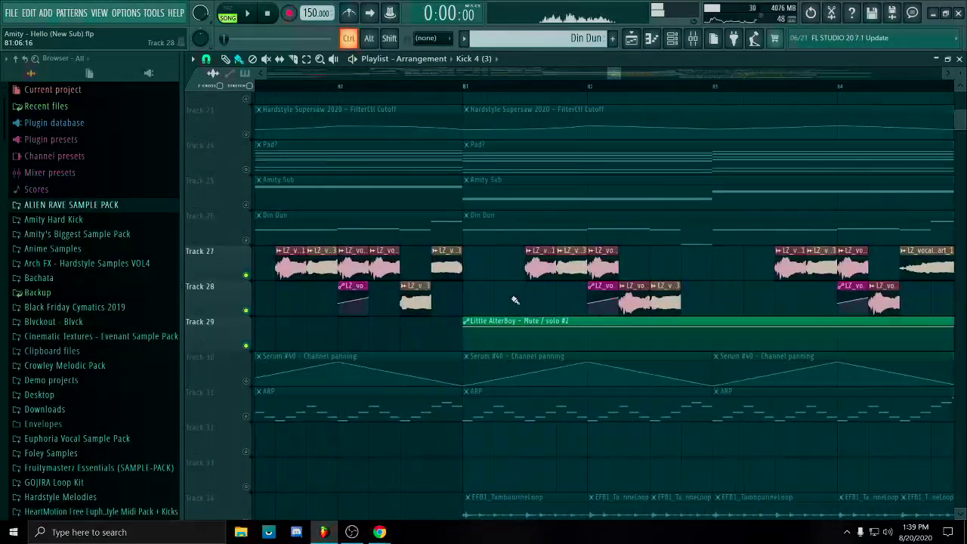
# Examine the pitch settings of the Part_1 and Part_3 vocal chops on Track 27, closing each channel window.
pyautogui.scroll(4, 516, 298)
pyautogui.doubleClick(545, 267)
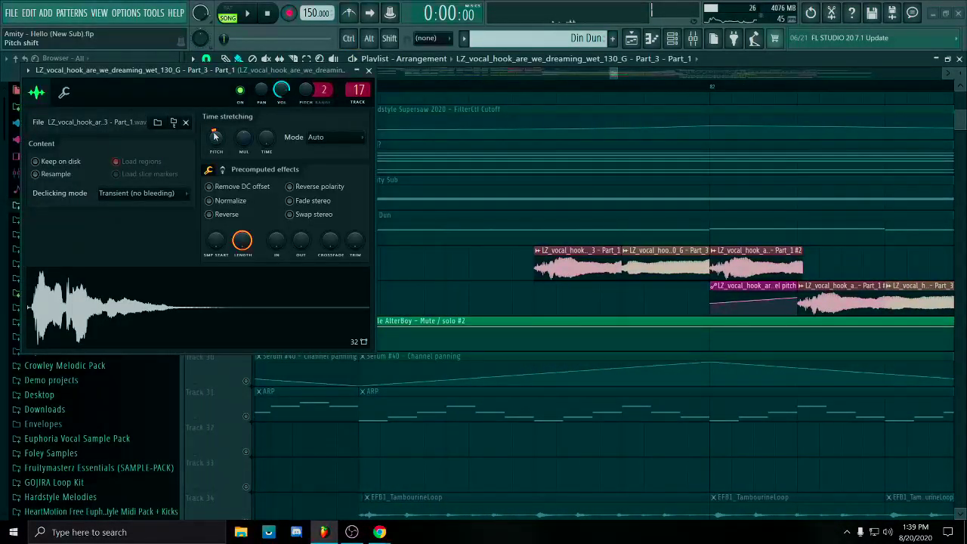
pyautogui.click(370, 71)
pyautogui.doubleClick(659, 250)
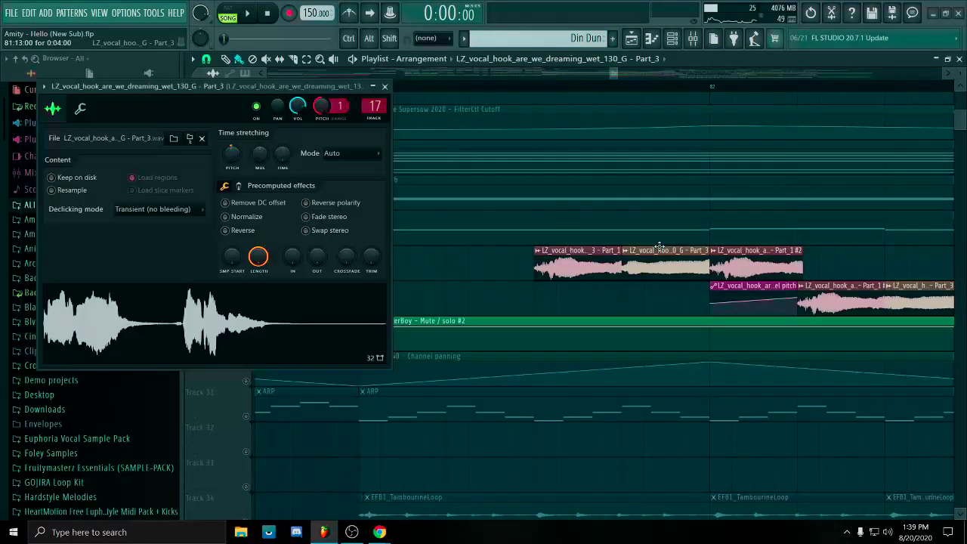
pyautogui.click(386, 87)
# Examine Track 28's channel pitch automation at bar 82 and open the channel settings of the Part_1 #2 vocal chop.
pyautogui.scroll(4, 755, 274)
pyautogui.moveTo(766, 277); pyautogui.dragTo(627, 271)
pyautogui.click(556, 308)
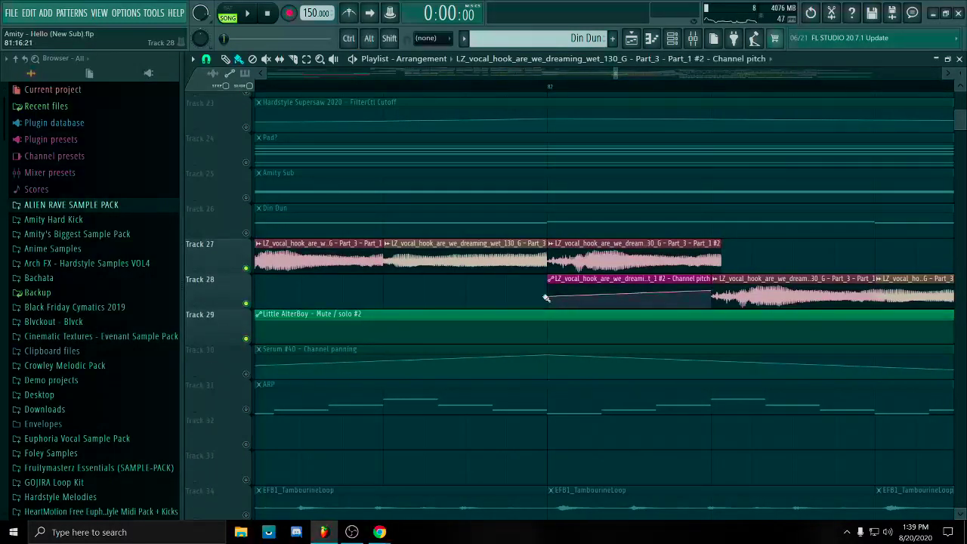
pyautogui.doubleClick(685, 263)
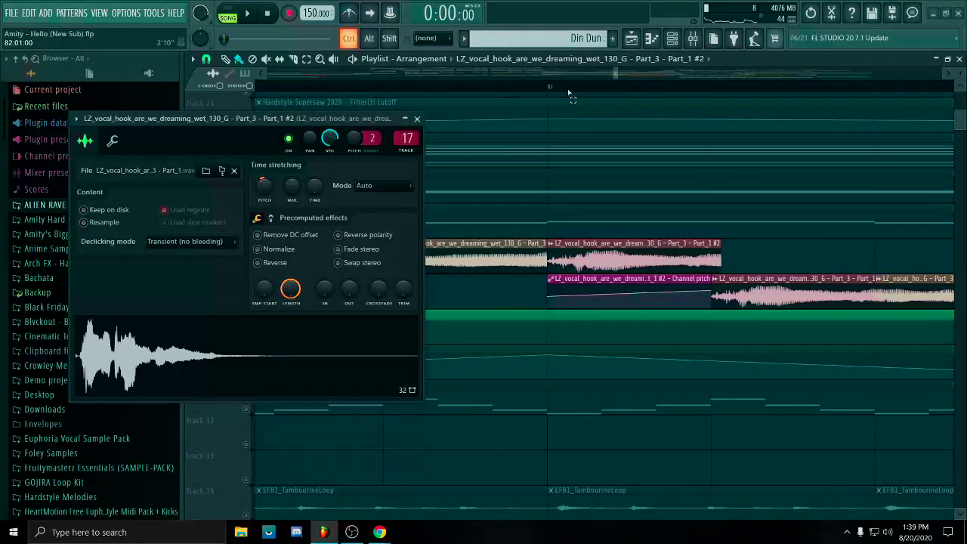
# Loop the Part_1 #2 chop from bar 82, close its channel window, clear the time selection, and play it again.
pyautogui.moveTo(548, 86); pyautogui.dragTo(710, 86)
pyautogui.press('space')
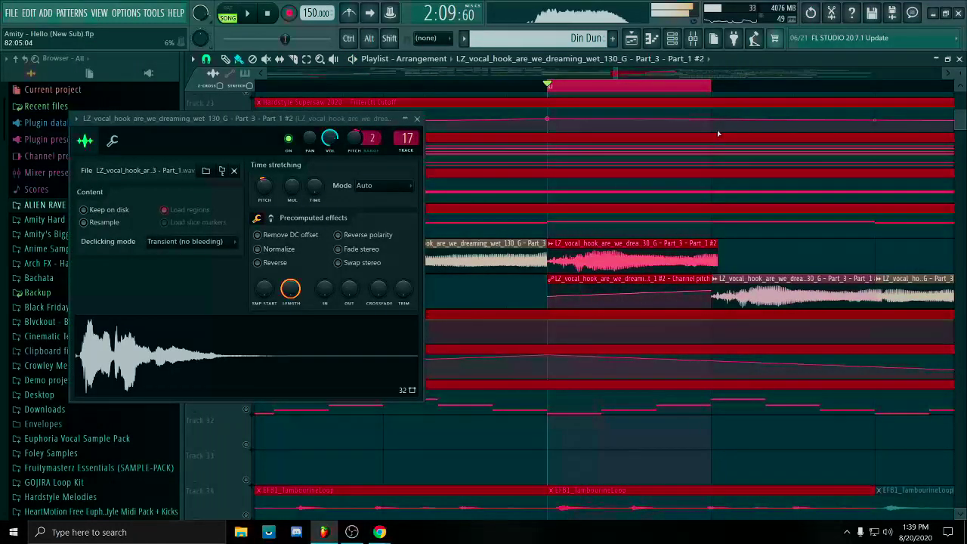
pyautogui.click(417, 120)
pyautogui.keyDown('ctrl'); pyautogui.click(675, 90); pyautogui.keyUp('ctrl')
pyautogui.press('space')
pyautogui.press('space')
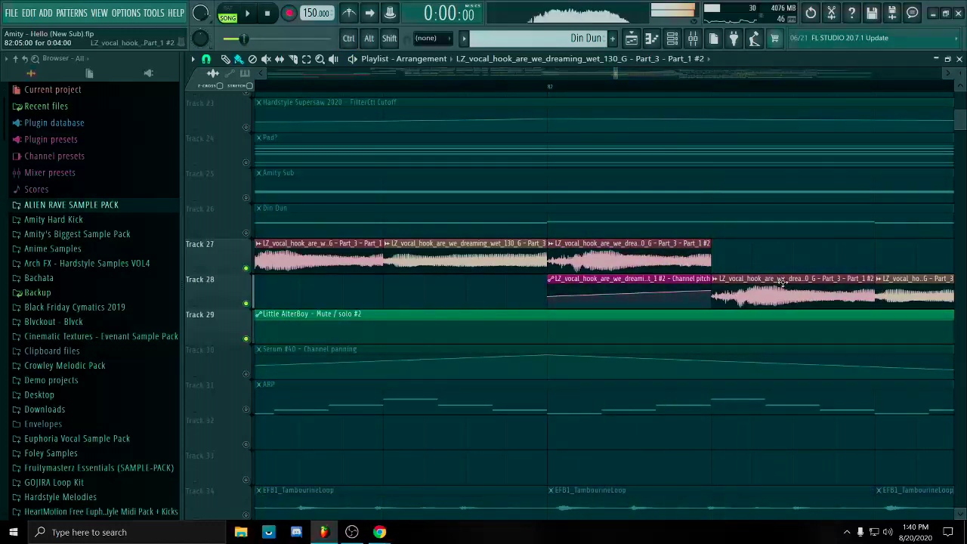
# Clear the new time selection after the pitch automation clip and replay the pitch-bent vocal chop from bar 82.
pyautogui.scroll(-5, 789, 275)
pyautogui.scroll(3, 785, 270)
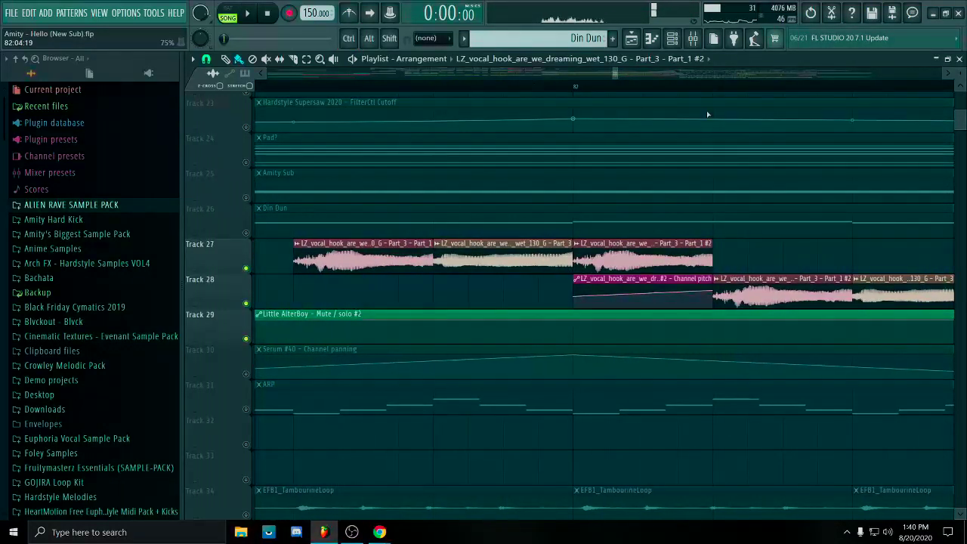
pyautogui.moveTo(716, 90); pyautogui.dragTo(838, 109)
pyautogui.keyDown('ctrl'); pyautogui.click(673, 90); pyautogui.keyUp('ctrl')
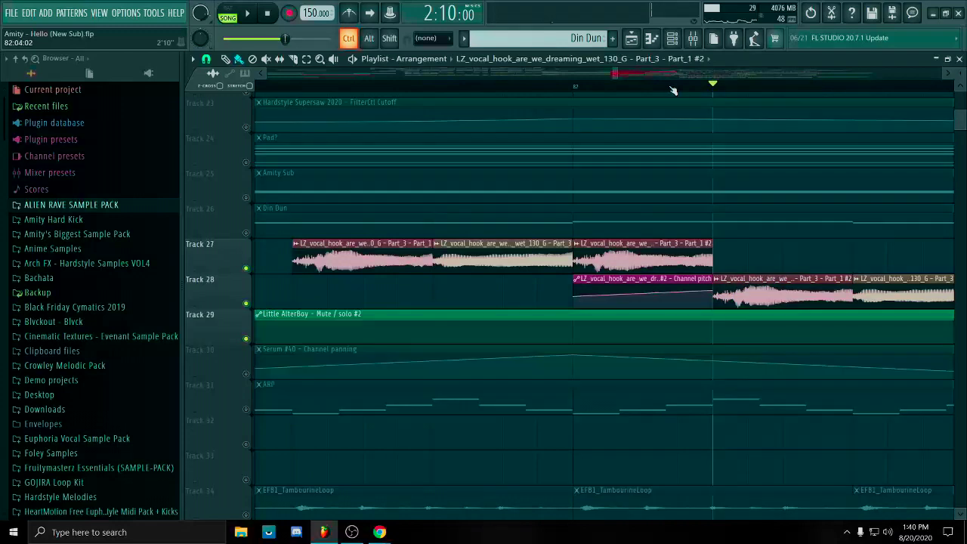
pyautogui.press('space')
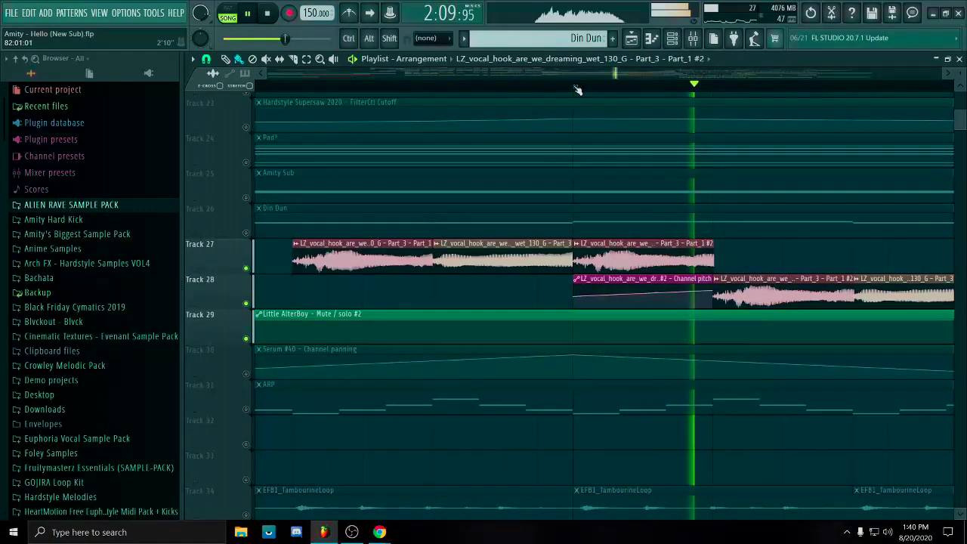
pyautogui.press('space')
pyautogui.press('space')
# Examine the vocal chops and their automation clips onward from bar 82 to the section around bar 96.
pyautogui.keyDown('ctrl'); pyautogui.scroll(-2, 834, 253); pyautogui.keyUp('ctrl')
pyautogui.keyDown('ctrl'); pyautogui.scroll(-2, 834, 286); pyautogui.keyUp('ctrl')
pyautogui.keyDown('ctrl'); pyautogui.scroll(3, 812, 286); pyautogui.keyUp('ctrl')
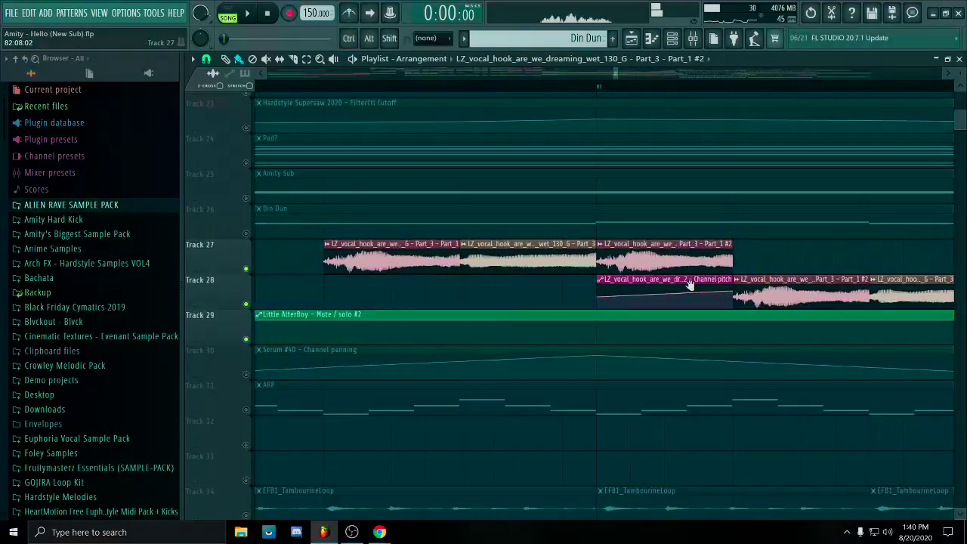
pyautogui.moveTo(691, 284); pyautogui.dragTo(403, 313)
pyautogui.keyDown('ctrl'); pyautogui.scroll(-4, 346, 330); pyautogui.keyUp('ctrl')
pyautogui.keyDown('ctrl'); pyautogui.scroll(3, 683, 335); pyautogui.keyUp('ctrl')
pyautogui.keyDown('ctrl'); pyautogui.moveTo(684, 335); pyautogui.dragTo(585, 371); pyautogui.keyUp('ctrl')
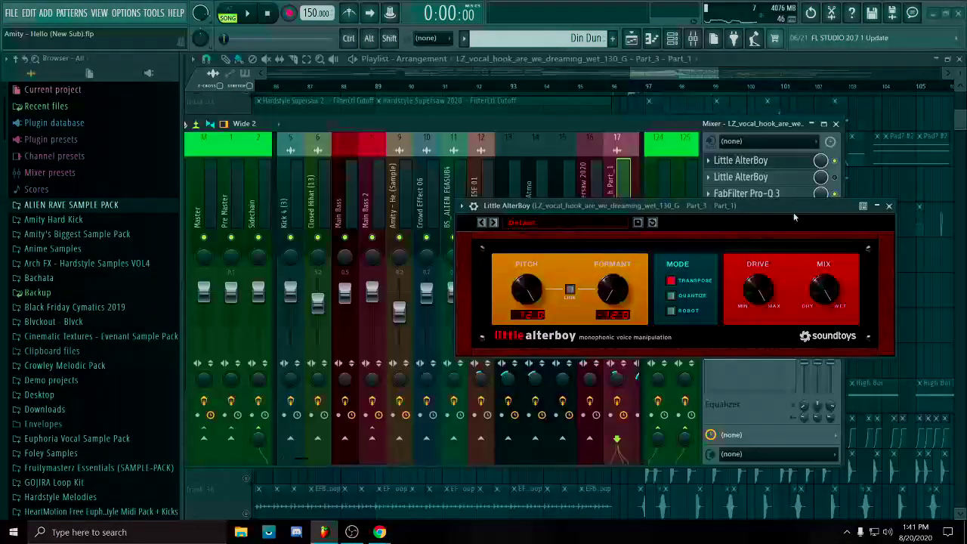
# Review the settings of the two Little AlterBoy instances on the vocal hook's mixer track.
pyautogui.moveTo(794, 213); pyautogui.dragTo(562, 179)
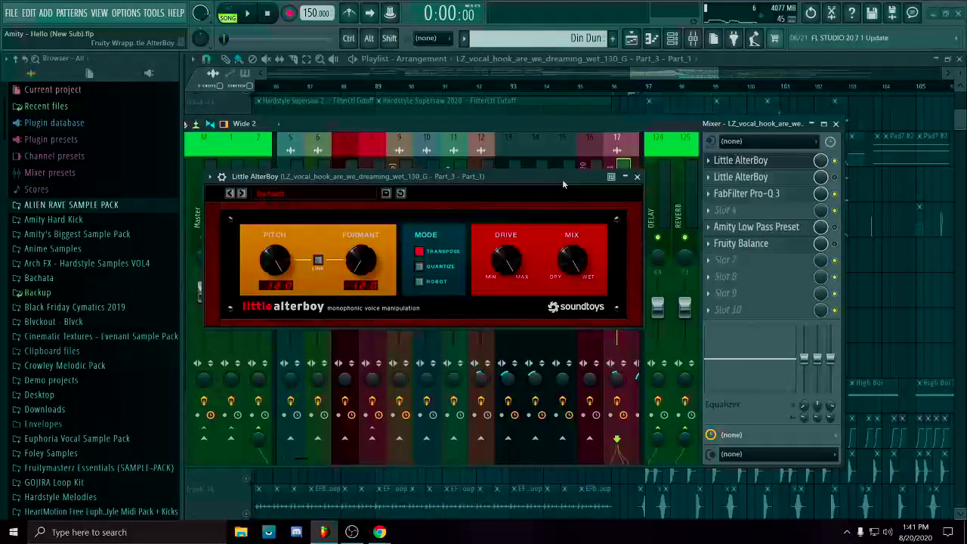
pyautogui.click(770, 176)
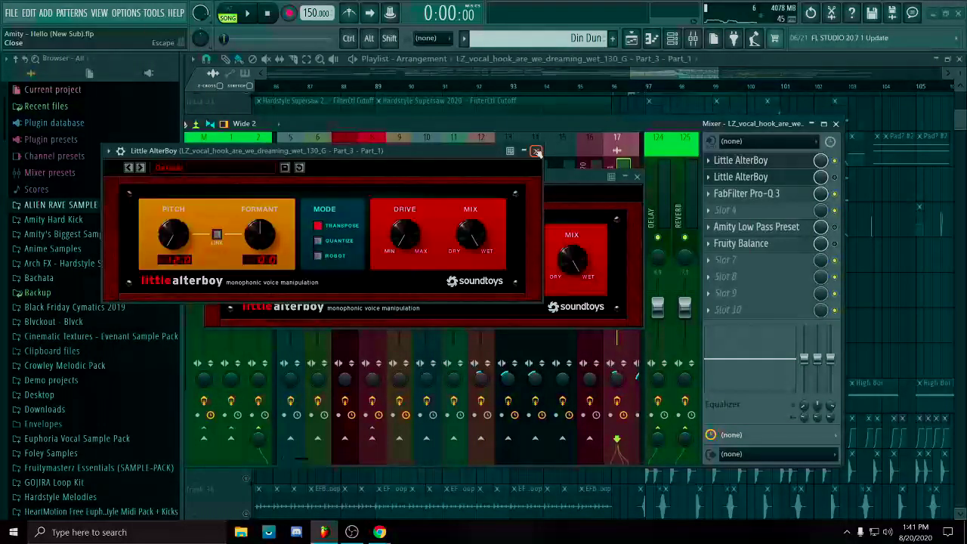
pyautogui.click(537, 151)
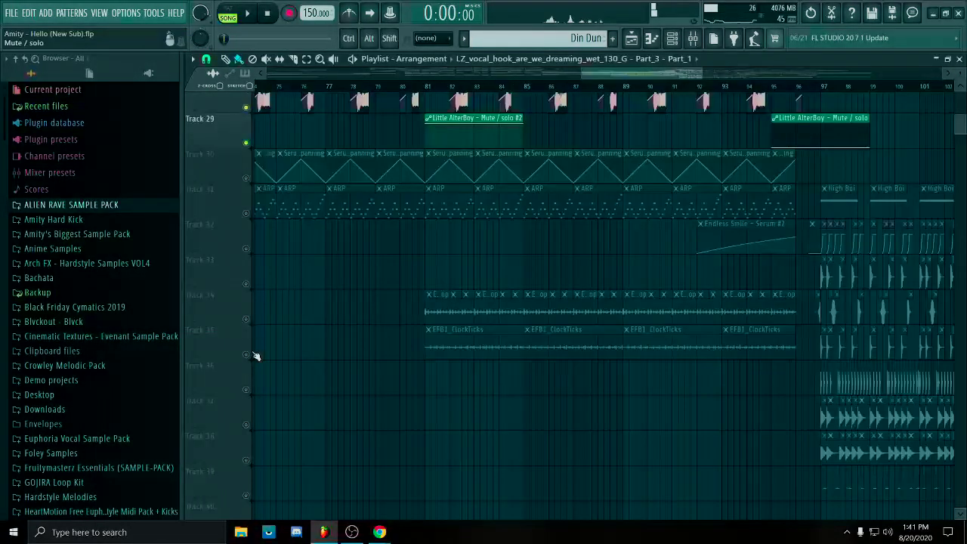
# Solo track 35 and play the EFB1_ClockTicks loop from around bar 81.
pyautogui.rightClick(251, 318)
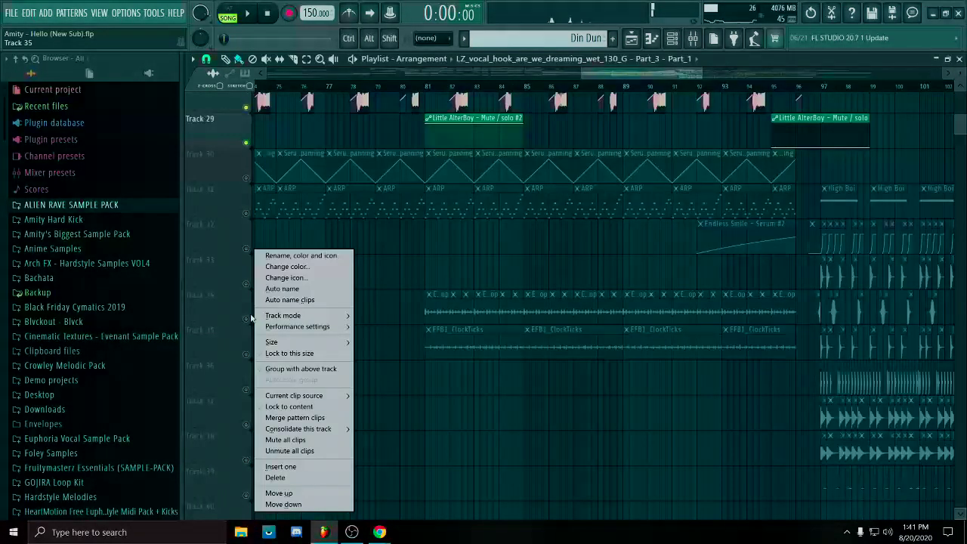
pyautogui.rightClick(247, 318)
pyautogui.rightClick(249, 353)
pyautogui.scroll(3, 442, 423)
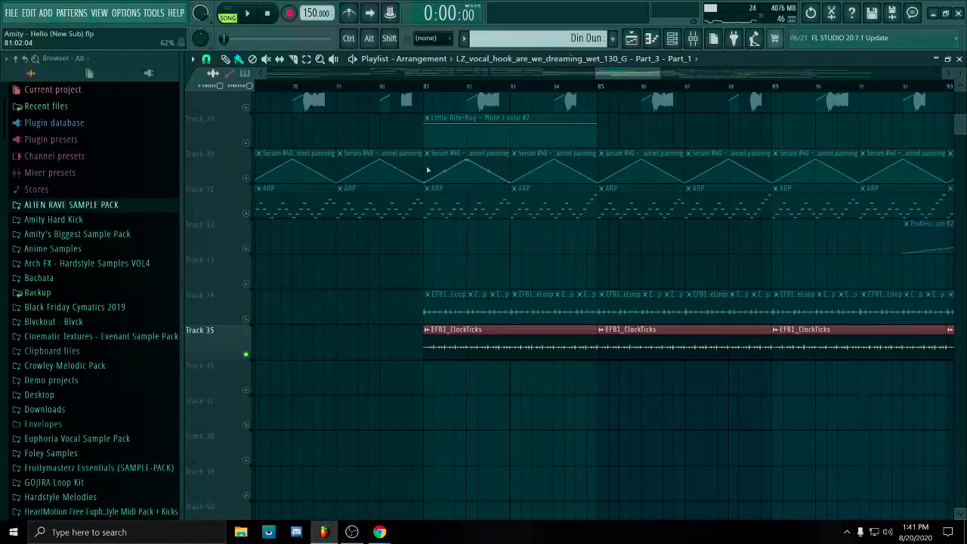
pyautogui.press('space')
pyautogui.scroll(-2, 492, 423)
pyautogui.press('space')
# Solo track 34 and play the EFB1_TambourineLoop clips from bar 81.
pyautogui.moveTo(428, 395); pyautogui.dragTo(941, 325)
pyautogui.keyDown('ctrl'); pyautogui.click(566, 398); pyautogui.keyUp('ctrl')
pyautogui.scroll(3, 451, 345)
pyautogui.doubleClick(452, 346)
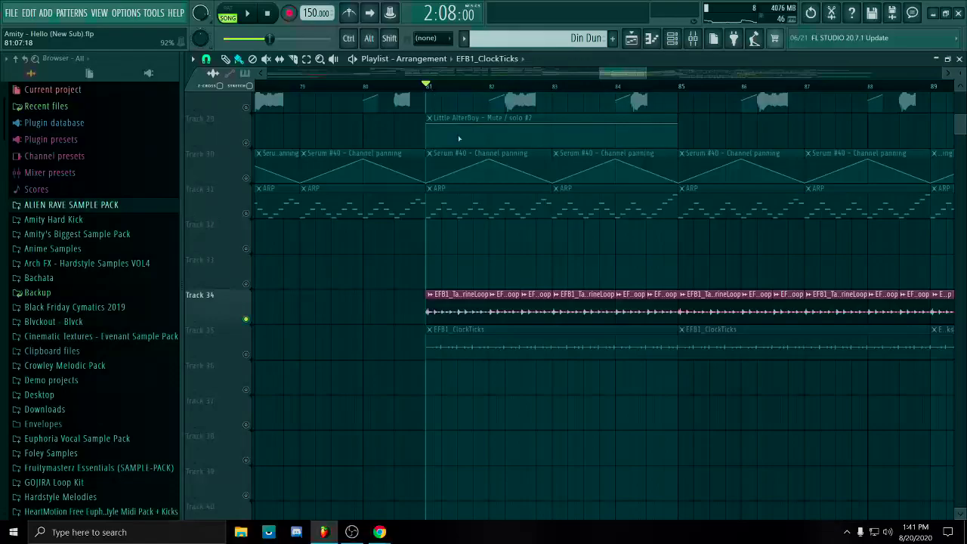
pyautogui.press('space')
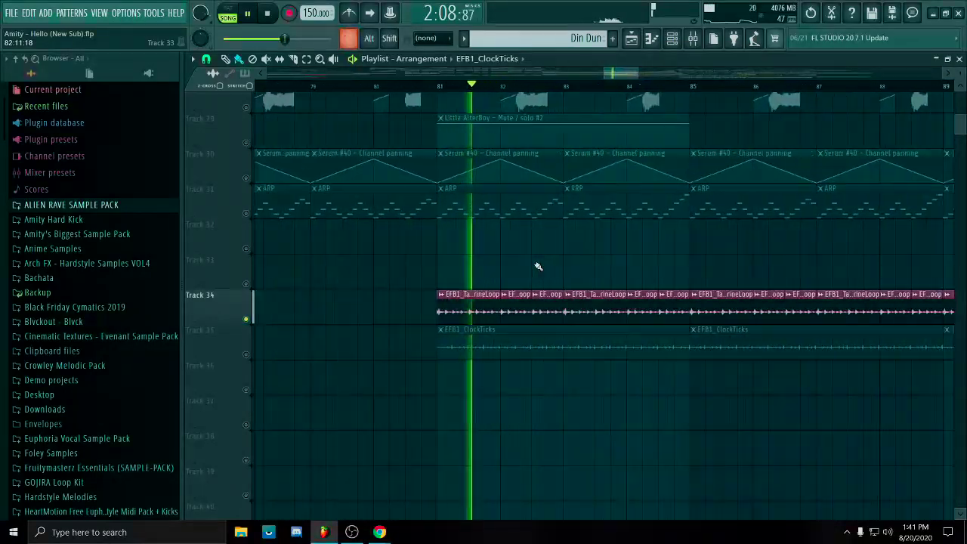
pyautogui.scroll(2, 470, 284)
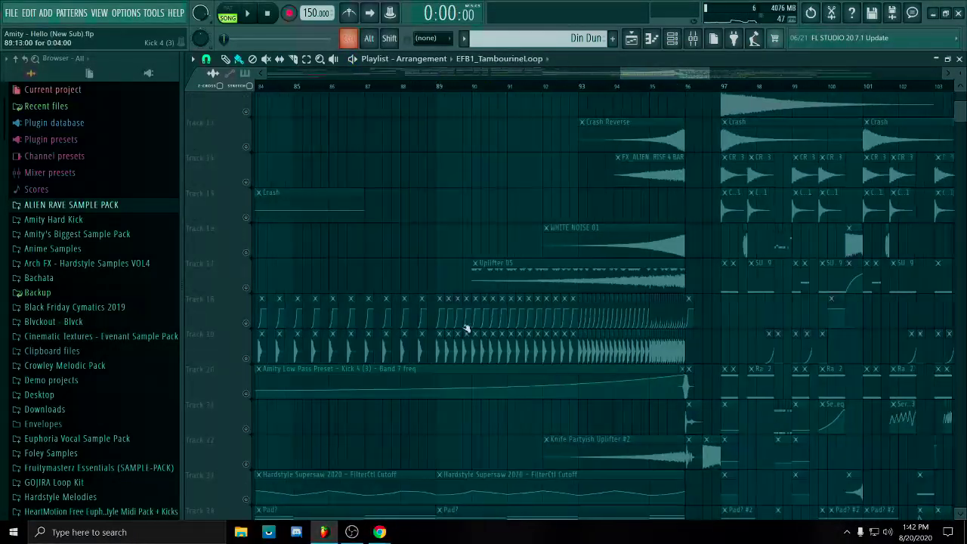
# Solo tracks 21 and 22 in turn and play the Breaking Glass and IceCrack effects at bar 96.
pyautogui.moveTo(444, 308); pyautogui.dragTo(685, 324)
pyautogui.scroll(5, 679, 325)
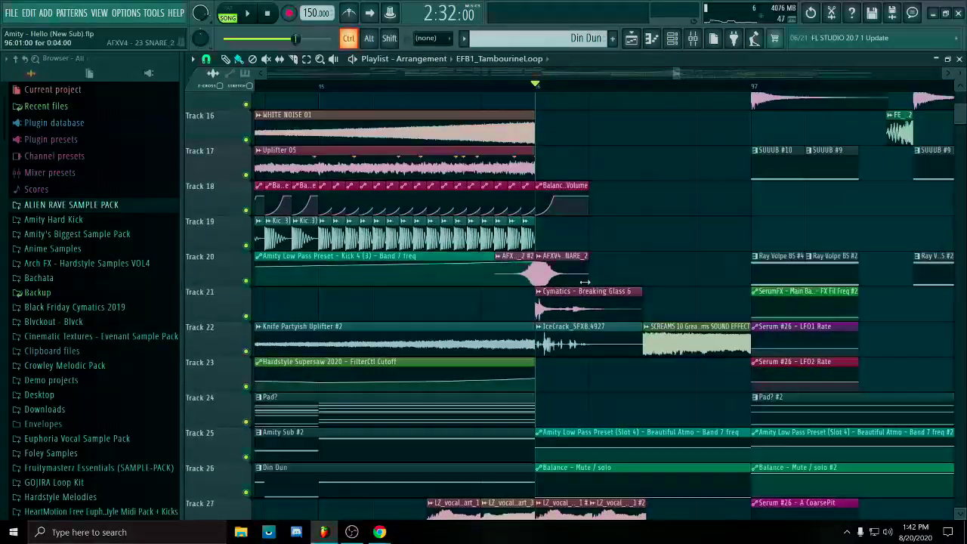
pyautogui.scroll(3, 589, 306)
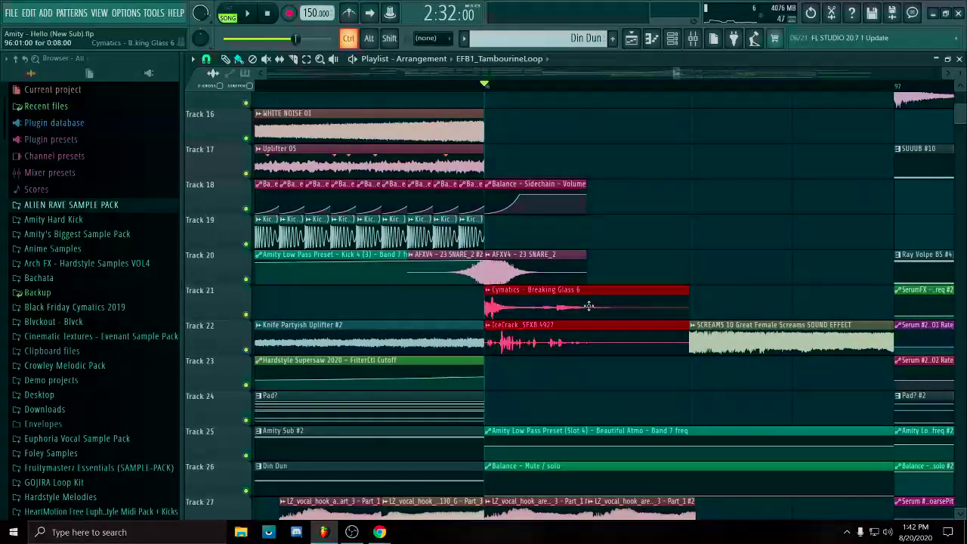
pyautogui.rightClick(247, 315)
pyautogui.press('space')
pyautogui.press('space')
pyautogui.rightClick(247, 348)
pyautogui.press('space')
pyautogui.press('space')
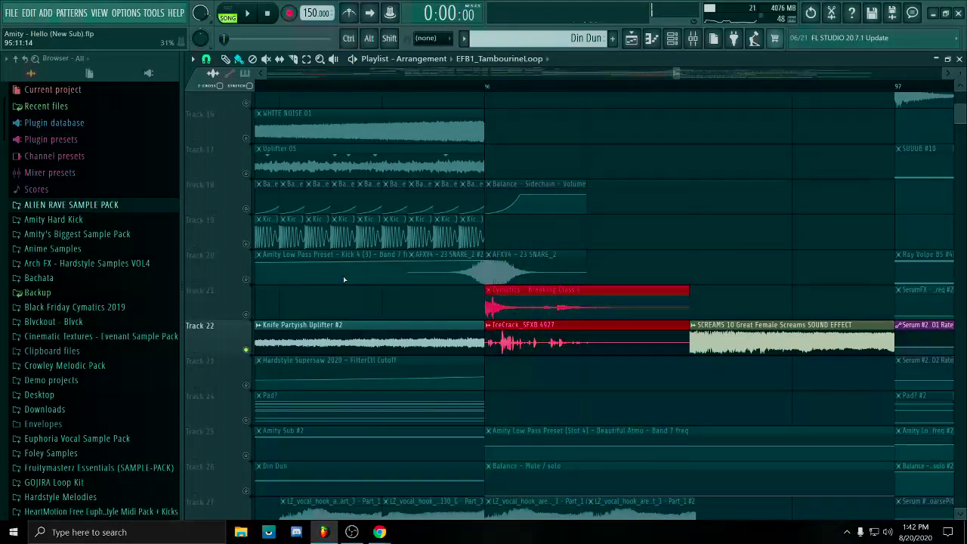
# Enable tracks 20 and 21 alongside track 22, play the effects leading into bar 96, and restore all tracks.
pyautogui.moveTo(248, 282); pyautogui.dragTo(247, 315)
pyautogui.scroll(-3, 571, 87)
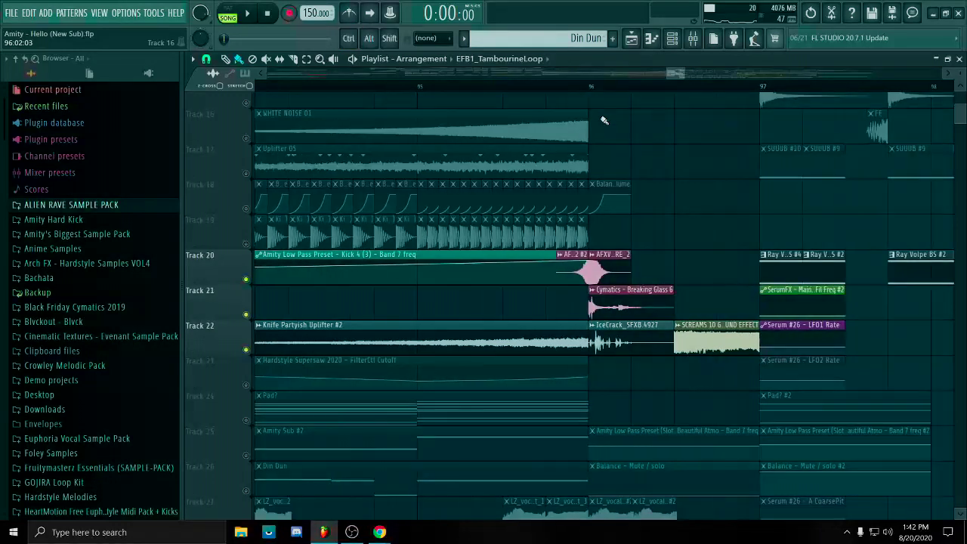
pyautogui.click(565, 85)
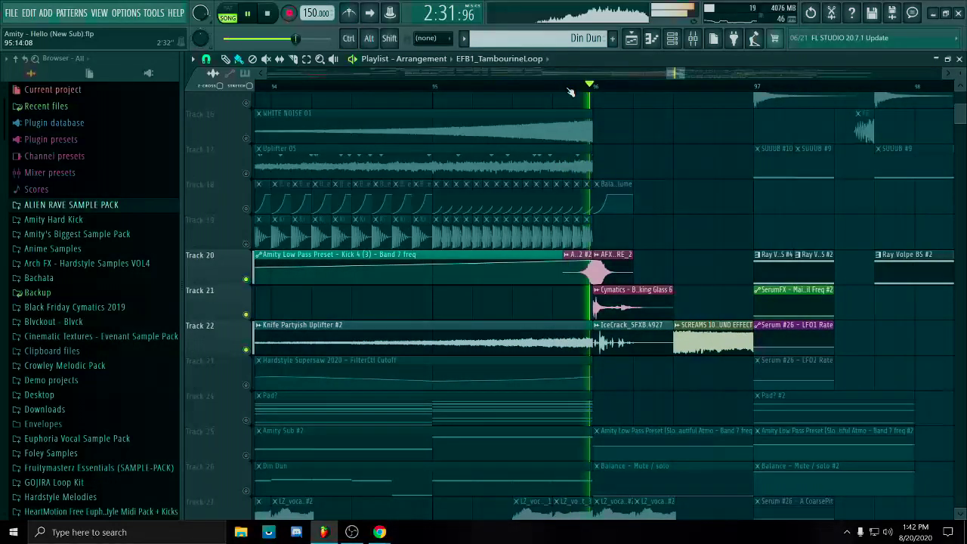
pyautogui.press('space')
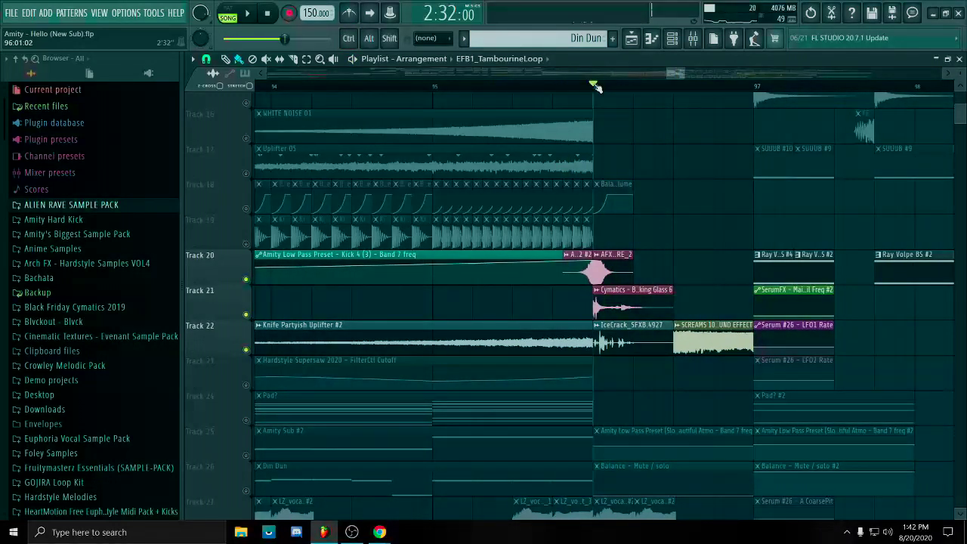
pyautogui.press('space')
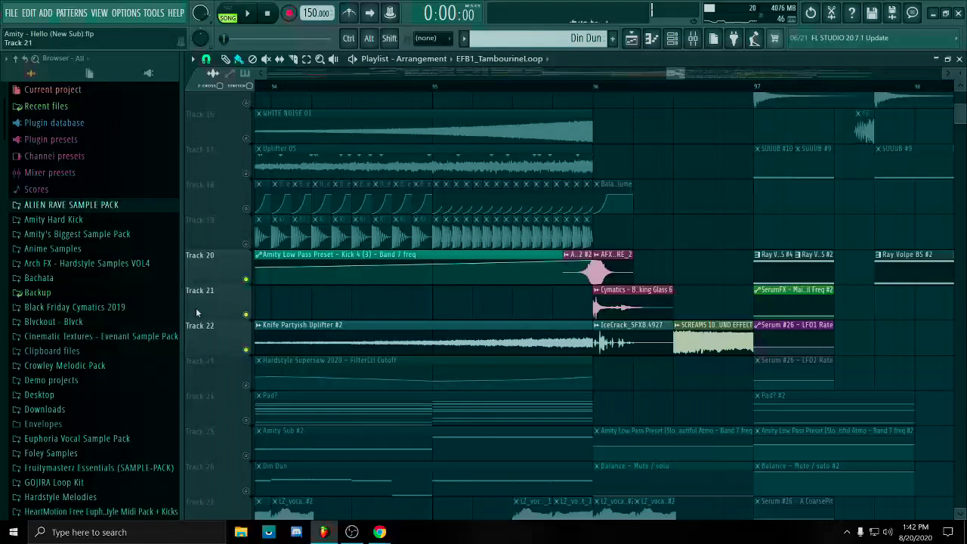
pyautogui.rightClick(247, 316)
pyautogui.scroll(5, 688, 222)
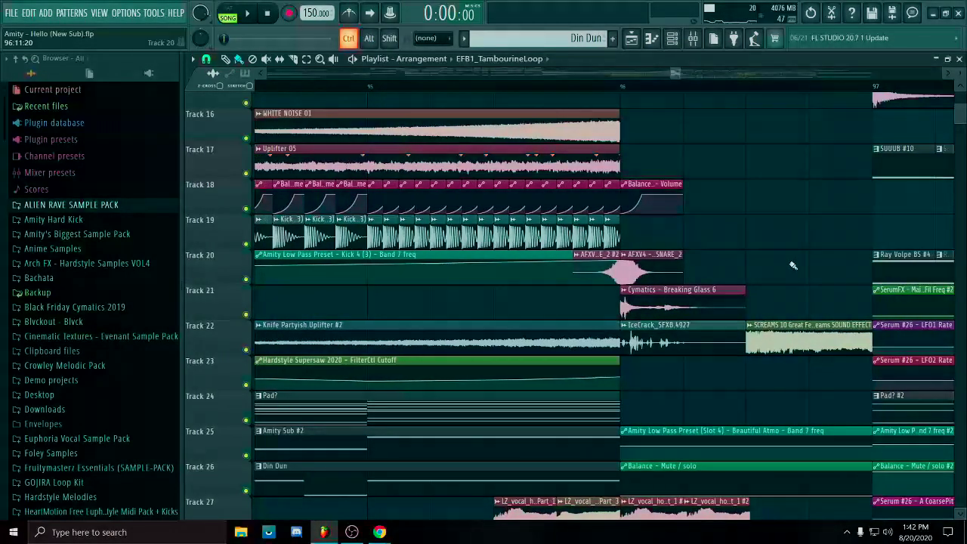
# Select the vocal clips on tracks 27 and 28 around bar 96, play that passage, and clear the selection.
pyautogui.scroll(-6, 722, 134)
pyautogui.moveTo(630, 253); pyautogui.dragTo(363, 286)
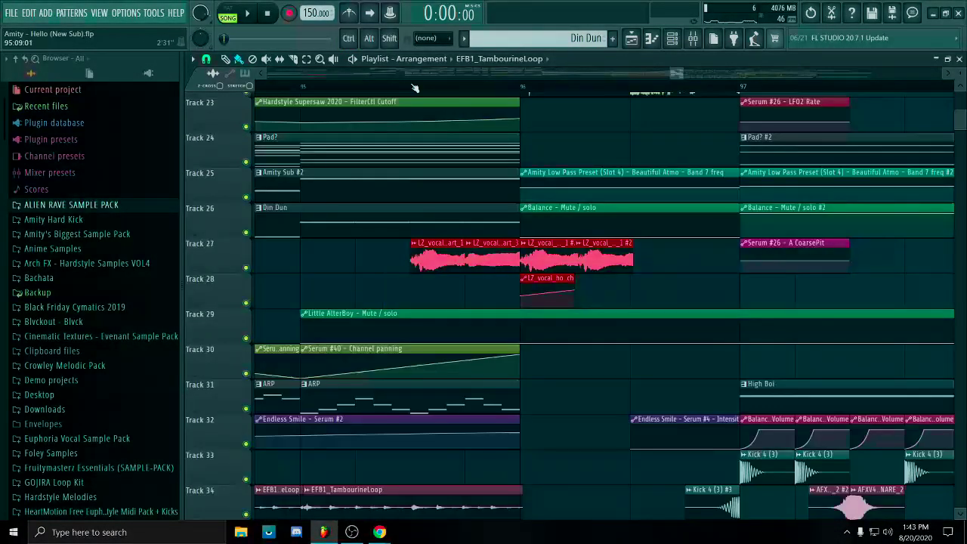
pyautogui.press('space')
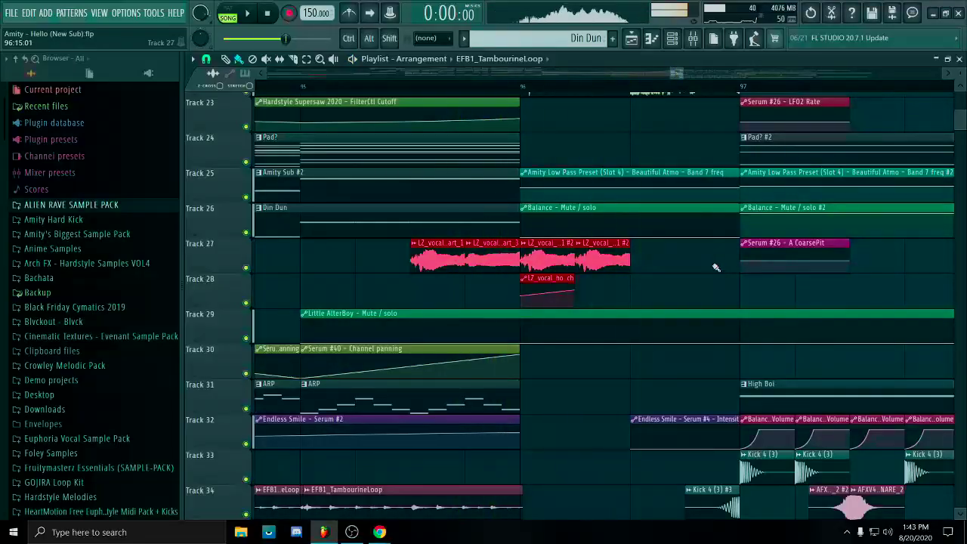
pyautogui.press('space')
pyautogui.keyDown('ctrl'); pyautogui.click(716, 264); pyautogui.keyUp('ctrl')
# Select the vocal chop clips on tracks 27 and 28 across the section from bar 65 to bar 95.
pyautogui.moveTo(664, 458); pyautogui.dragTo(630, 299)
pyautogui.moveTo(648, 113); pyautogui.dragTo(608, 455)
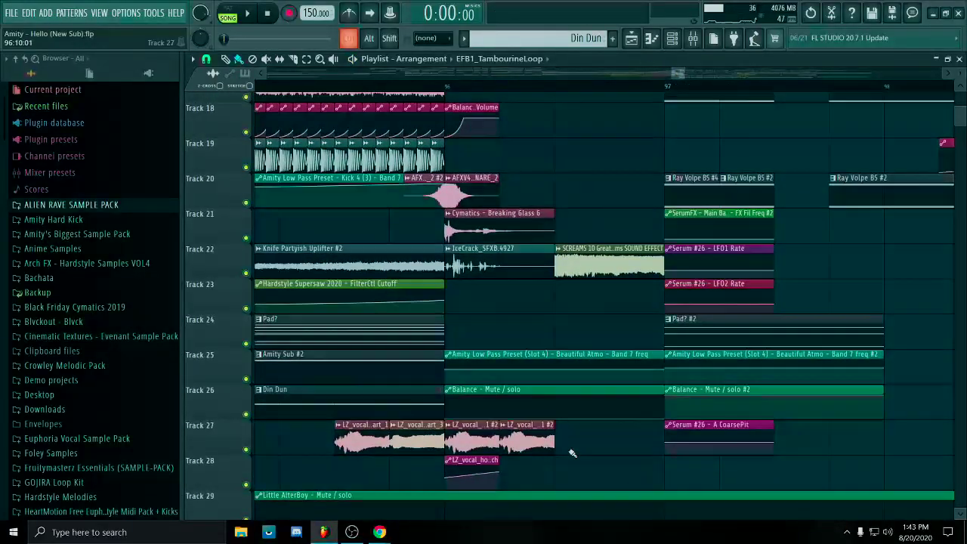
pyautogui.scroll(-8, 572, 453)
pyautogui.scroll(4, 563, 376)
pyautogui.moveTo(647, 333); pyautogui.dragTo(566, 407)
pyautogui.scroll(-4, 580, 375)
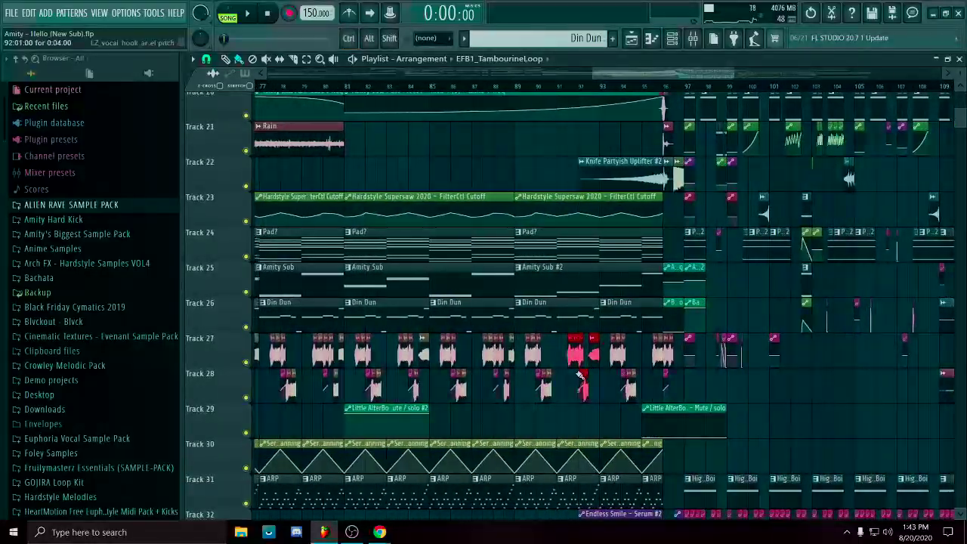
pyautogui.scroll(-4, 581, 374)
pyautogui.moveTo(390, 337); pyautogui.dragTo(601, 386)
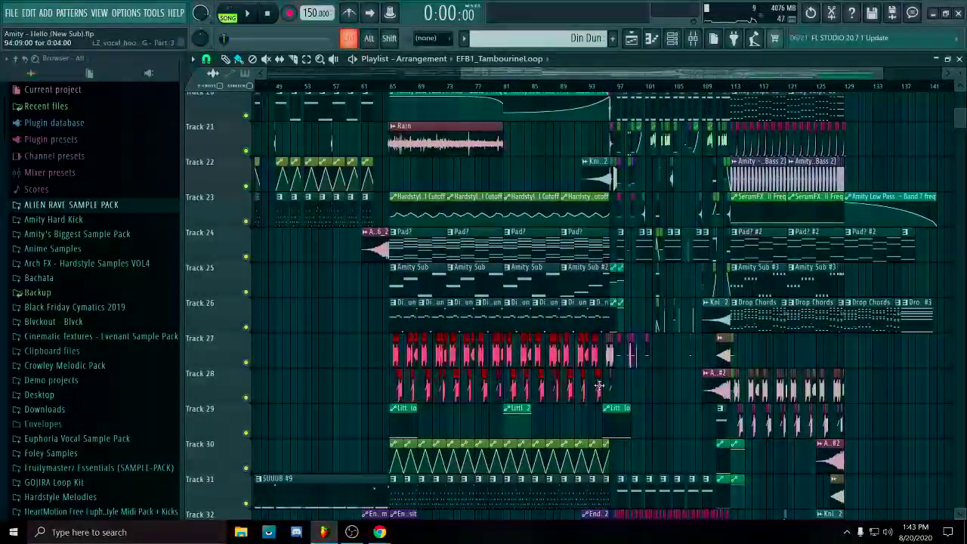
# Inspect the channel settings and waveform of the SCREAMS 10 Great Female Screams clip on track 22.
pyautogui.scroll(8, 635, 219)
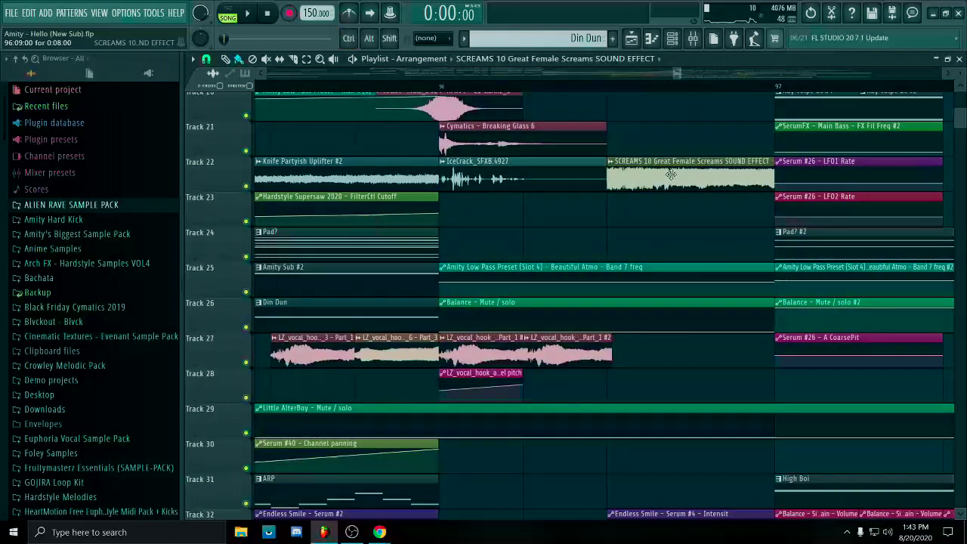
pyautogui.doubleClick(670, 174)
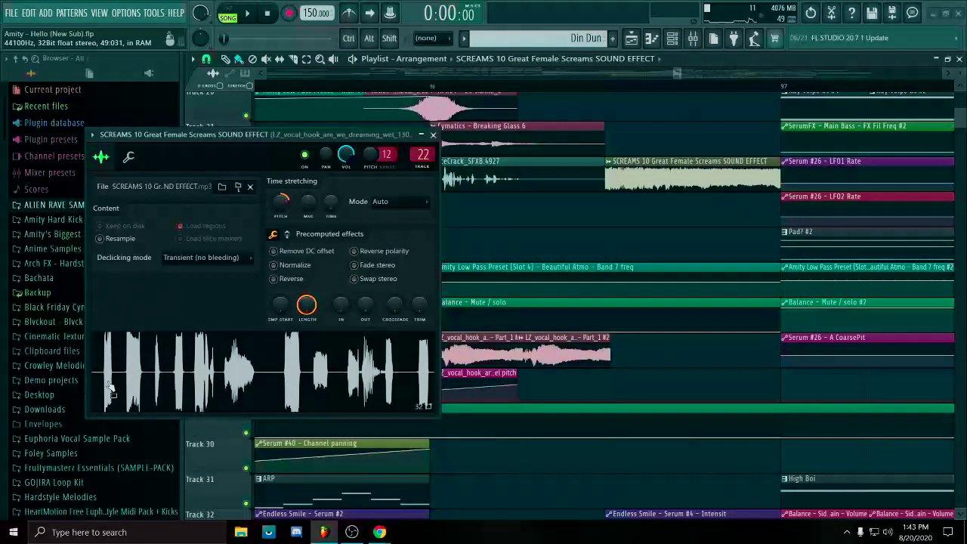
pyautogui.click(433, 136)
pyautogui.doubleClick(726, 175)
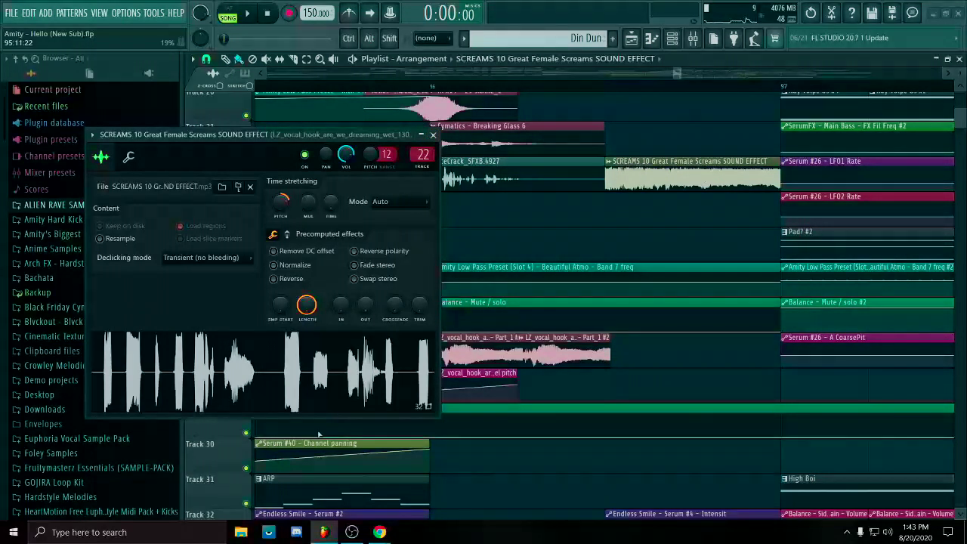
pyautogui.click(433, 135)
# Mark the time range of the scream clip just before bar 97 and clear the selection.
pyautogui.scroll(3, 669, 226)
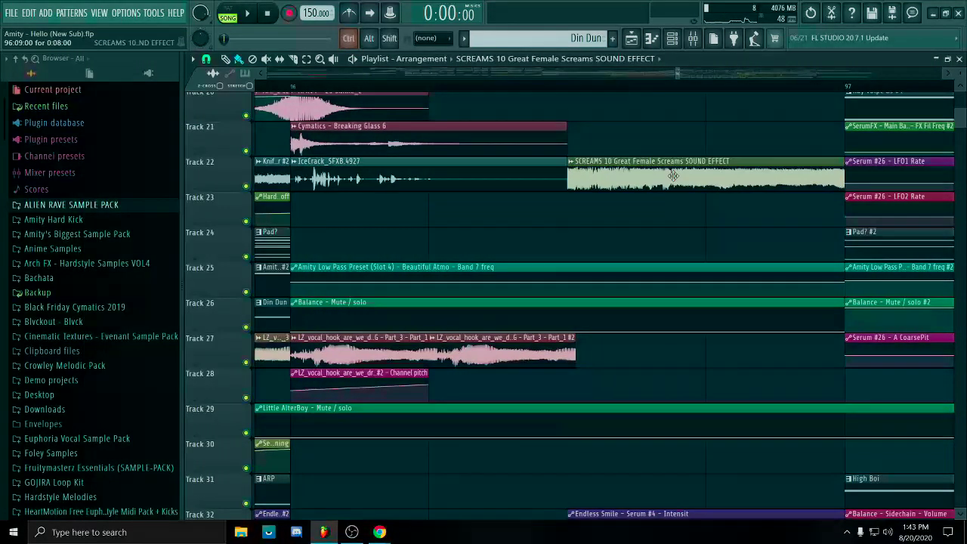
pyautogui.doubleClick(672, 174)
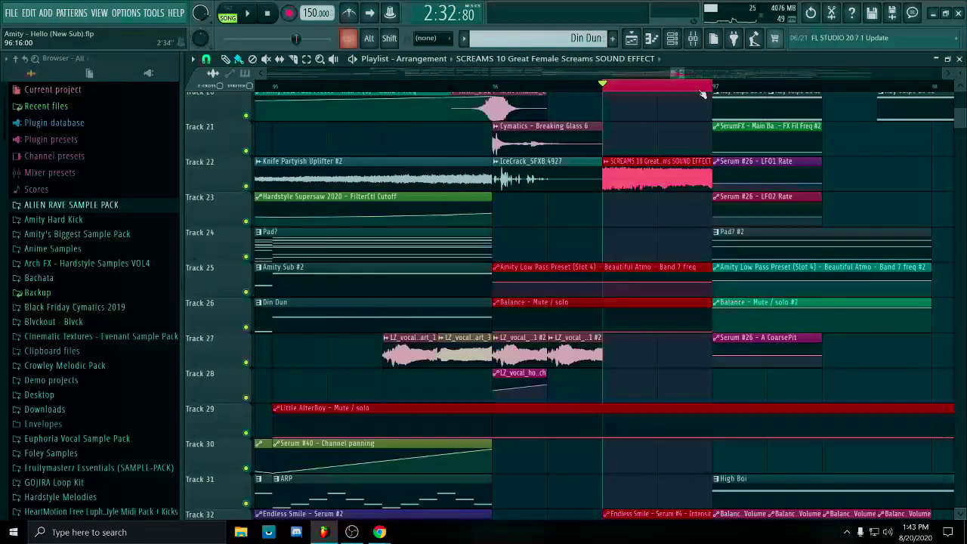
pyautogui.hotkey('ctrl', 'd')
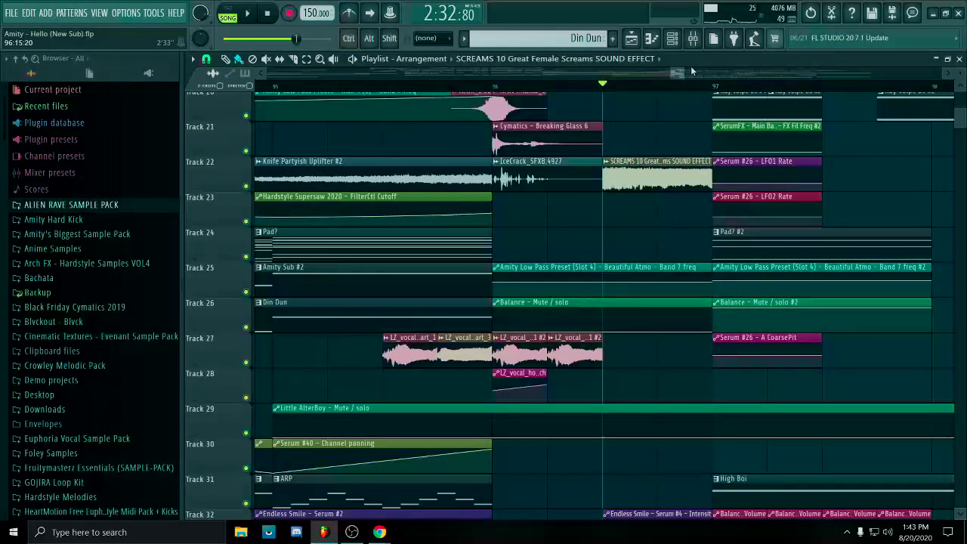
# Open the scream sample's mixer track and review its Little AlterBoy pitch and formant settings.
pyautogui.doubleClick(668, 176)
pyautogui.doubleClick(422, 155)
pyautogui.click(741, 160)
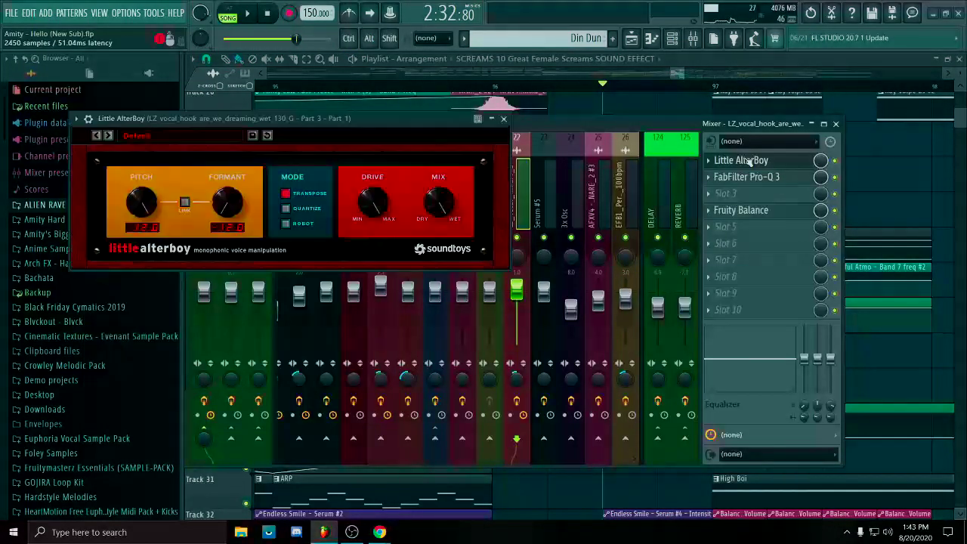
pyautogui.moveTo(440, 127); pyautogui.dragTo(664, 130)
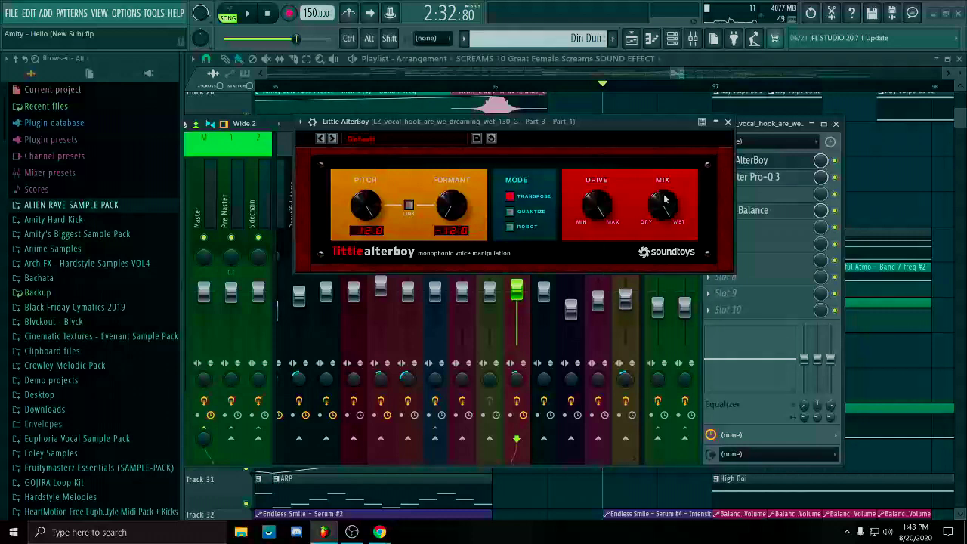
pyautogui.click(728, 123)
# Review the FabFilter Pro-Q 3 curve and remaining effects on the scream sample's mixer track.
pyautogui.click(787, 176)
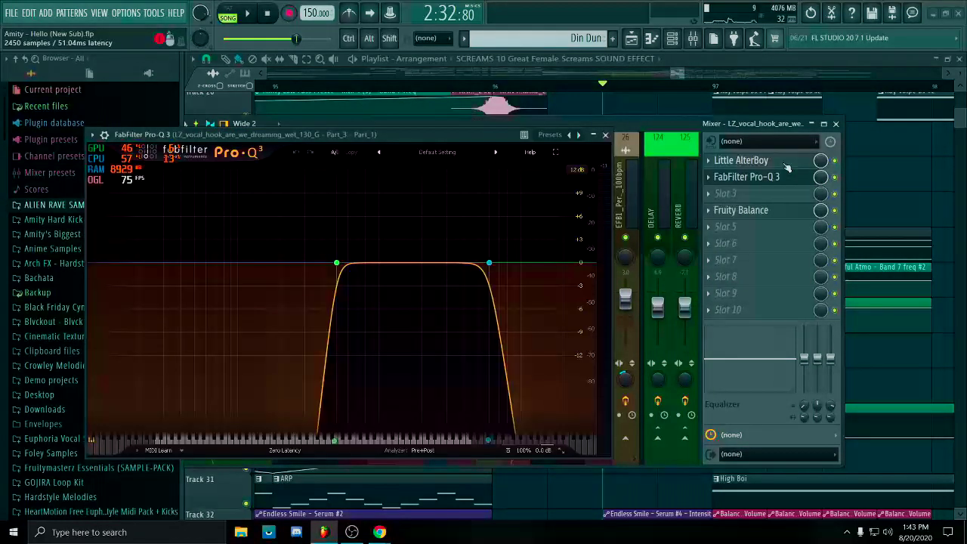
pyautogui.click(740, 160)
pyautogui.click(727, 123)
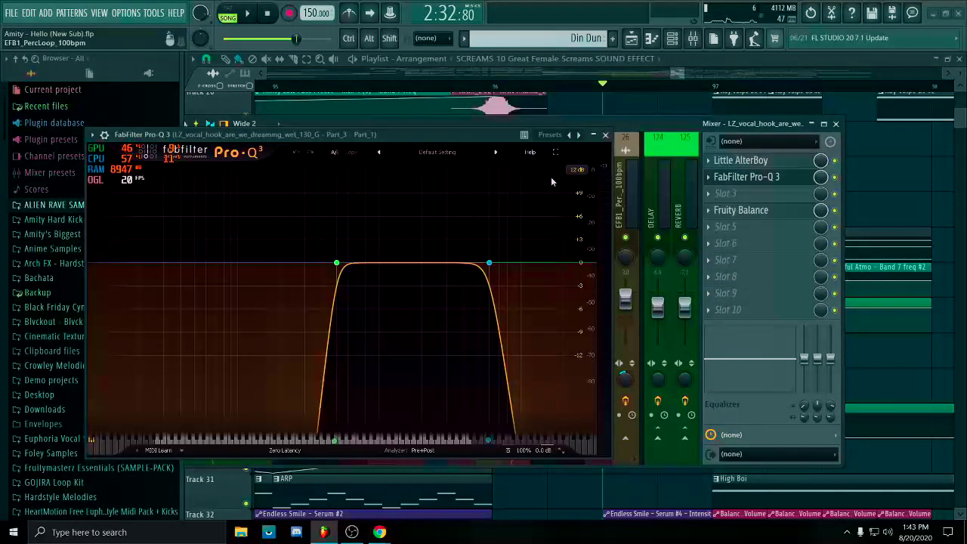
pyautogui.click(605, 134)
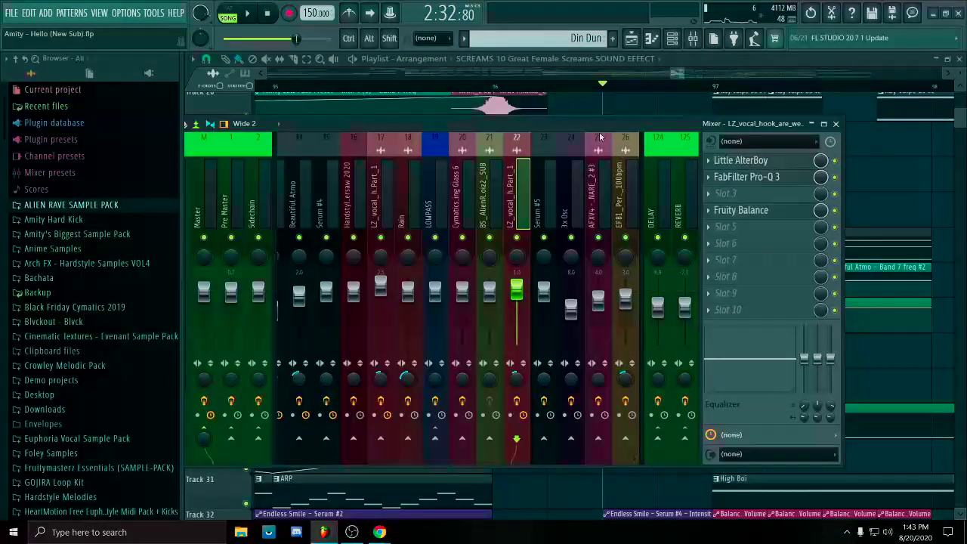
pyautogui.click(756, 216)
# Place the playhead at bar 97 and look over the drop's clips across the arrangement.
pyautogui.scroll(3, 605, 196)
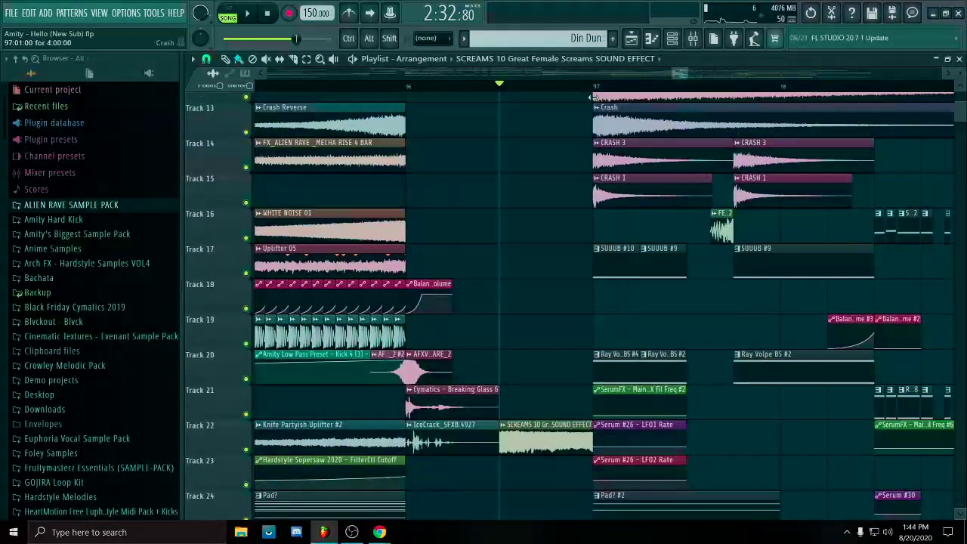
pyautogui.click(595, 85)
pyautogui.scroll(-5, 663, 302)
pyautogui.scroll(4, 627, 330)
pyautogui.scroll(-8, 626, 330)
pyautogui.moveTo(607, 315); pyautogui.dragTo(600, 518)
pyautogui.scroll(-3, 854, 280)
pyautogui.scroll(-6, 836, 292)
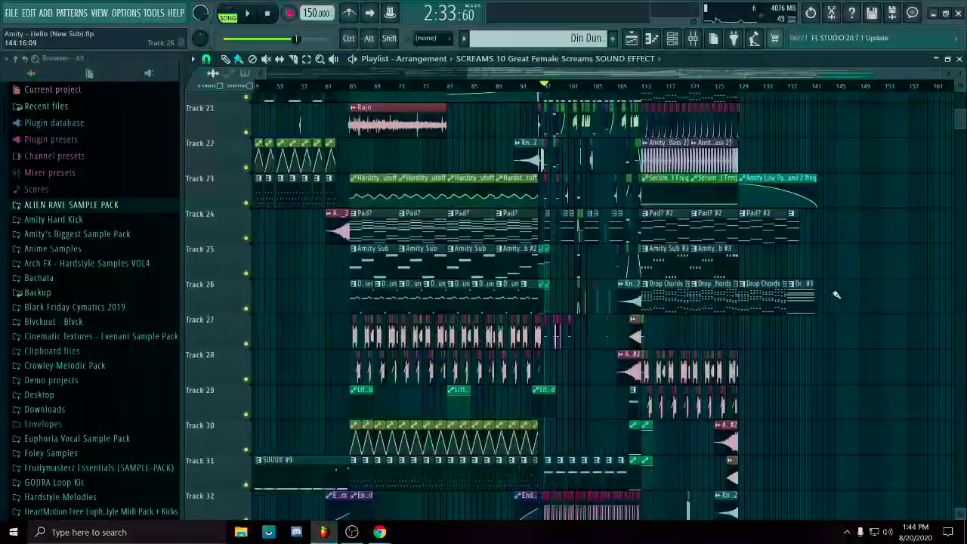
pyautogui.scroll(5, 837, 294)
pyautogui.scroll(6, 556, 308)
pyautogui.scroll(3, 553, 308)
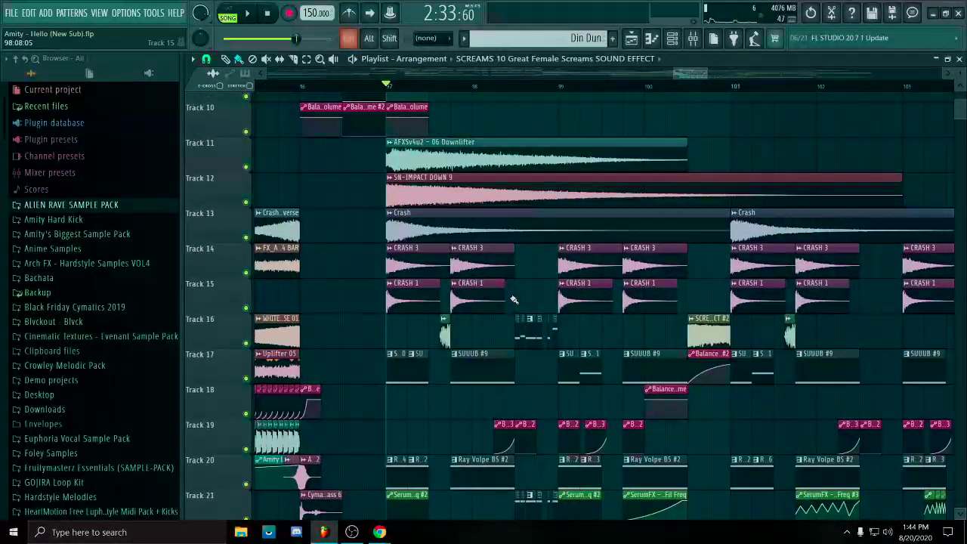
# Look over the drop's clips around bars 97 to 99, highlighting the Balance volume automation on track 19 and the Serum #30 clip on track 24.
pyautogui.scroll(2, 513, 300)
pyautogui.scroll(-1, 453, 400)
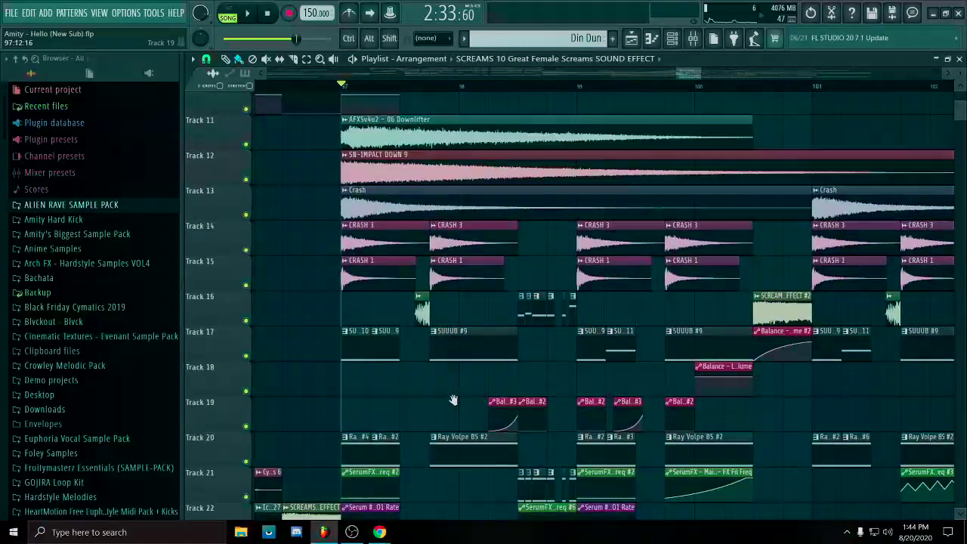
pyautogui.scroll(-3, 454, 400)
pyautogui.scroll(4, 594, 311)
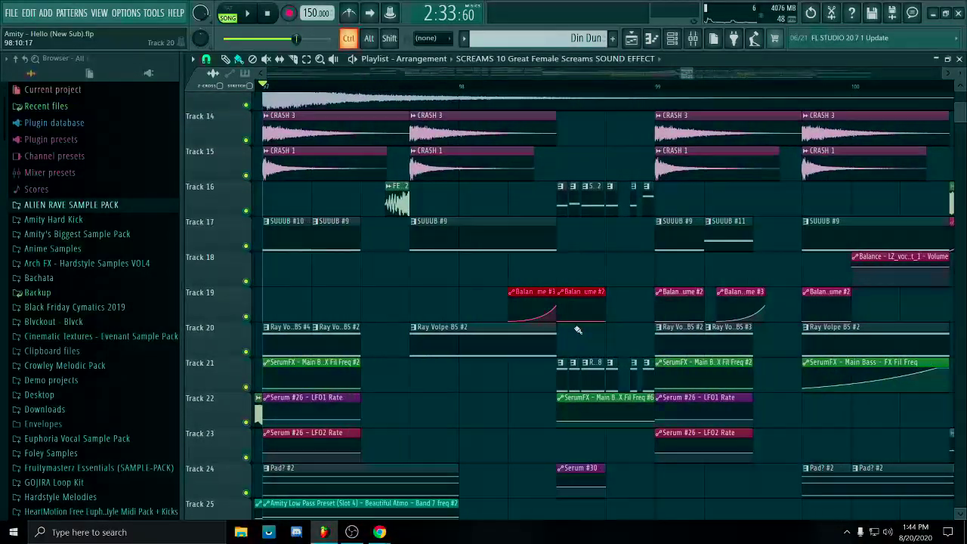
pyautogui.moveTo(469, 308); pyautogui.dragTo(651, 308)
pyautogui.scroll(-3, 604, 244)
pyautogui.moveTo(516, 333); pyautogui.dragTo(675, 290)
pyautogui.scroll(-1, 630, 358)
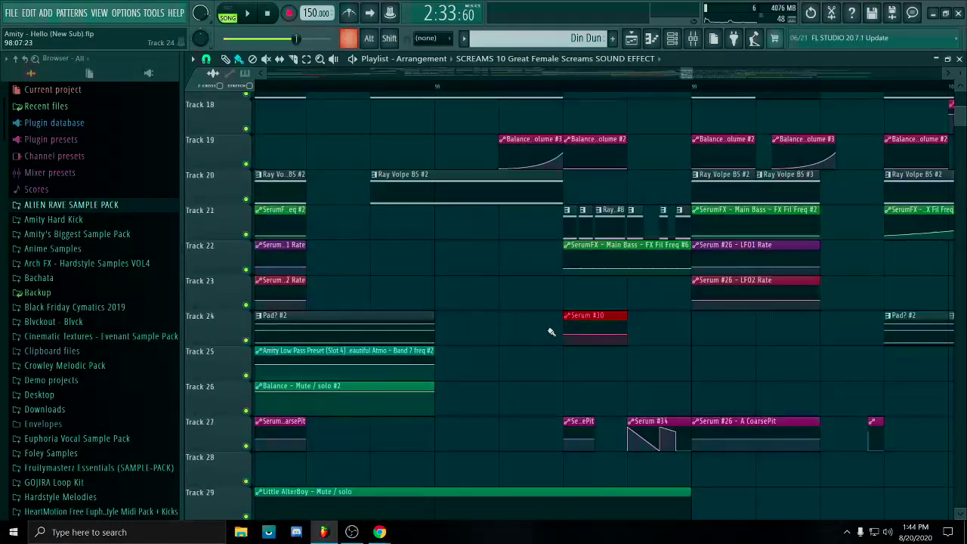
# Highlight the Serum #26 CoarsePit and Serum #34 automation clips on track 27 between bars 98 and 99.
pyautogui.scroll(3, 562, 332)
pyautogui.moveTo(567, 366); pyautogui.dragTo(696, 331)
pyautogui.scroll(-3, 704, 336)
pyautogui.moveTo(630, 404); pyautogui.dragTo(696, 446)
pyautogui.scroll(1, 700, 440)
pyautogui.scroll(2, 698, 440)
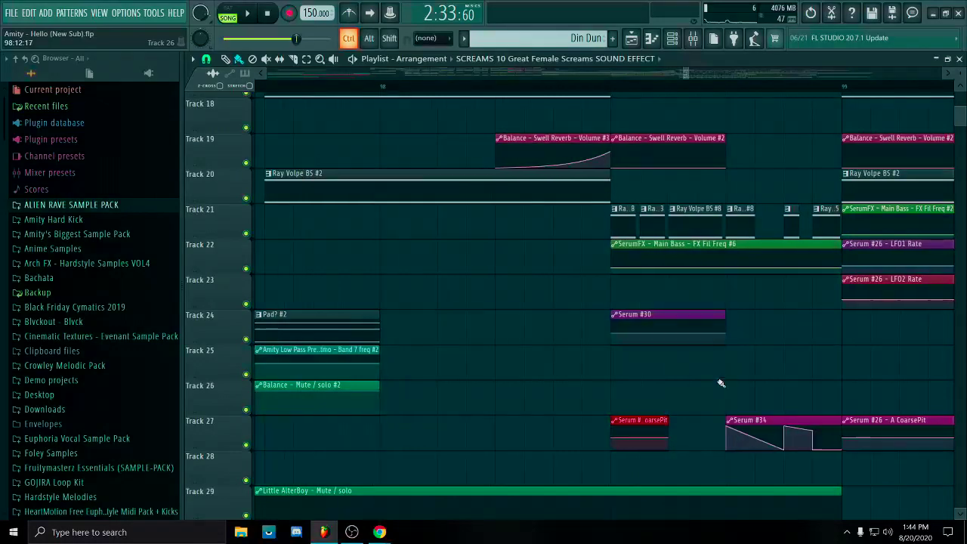
pyautogui.moveTo(726, 381); pyautogui.dragTo(818, 457)
pyautogui.scroll(-4, 818, 421)
pyautogui.moveTo(868, 401); pyautogui.dragTo(867, 477)
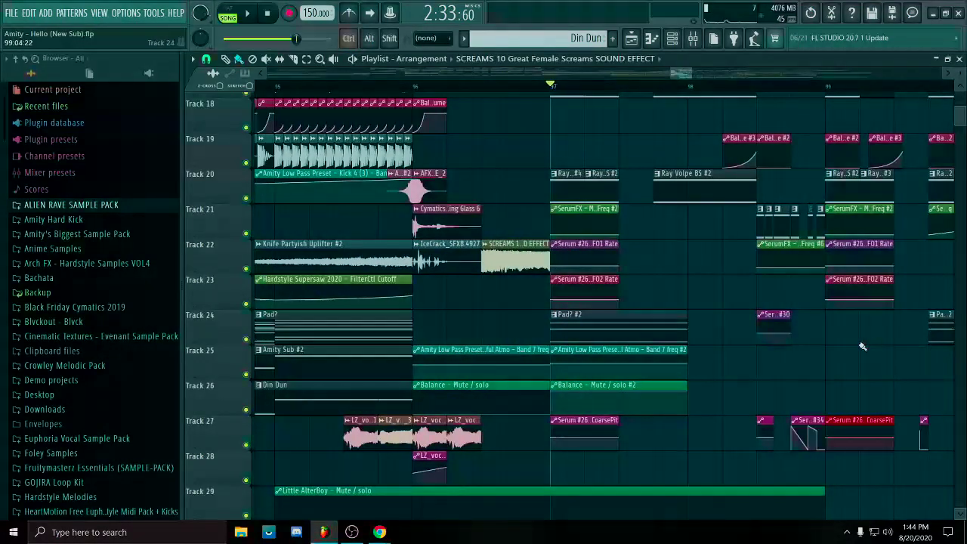
# Mark the time range of the first group of drop clips starting at bar 97.
pyautogui.scroll(3, 642, 239)
pyautogui.moveTo(456, 231); pyautogui.dragTo(462, 270)
pyautogui.scroll(-3, 504, 269)
pyautogui.moveTo(558, 87); pyautogui.dragTo(650, 110)
pyautogui.moveTo(594, 242); pyautogui.dragTo(608, 418)
pyautogui.moveTo(496, 86); pyautogui.dragTo(531, 121)
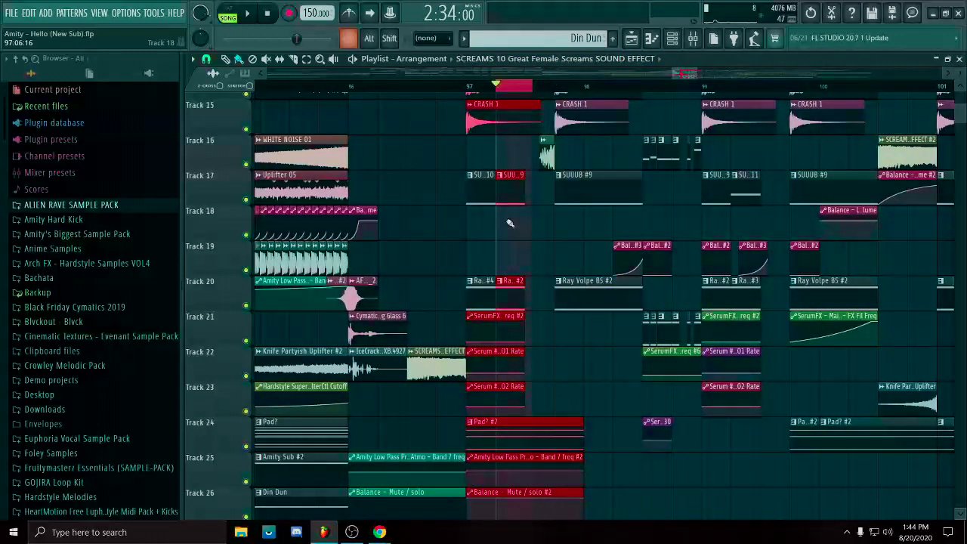
# Mark the time ranges of the clip group at bar 99 and the short bass fill just before it.
pyautogui.moveTo(497, 296); pyautogui.dragTo(532, 359)
pyautogui.moveTo(649, 118); pyautogui.dragTo(721, 141)
pyautogui.moveTo(679, 295); pyautogui.dragTo(691, 361)
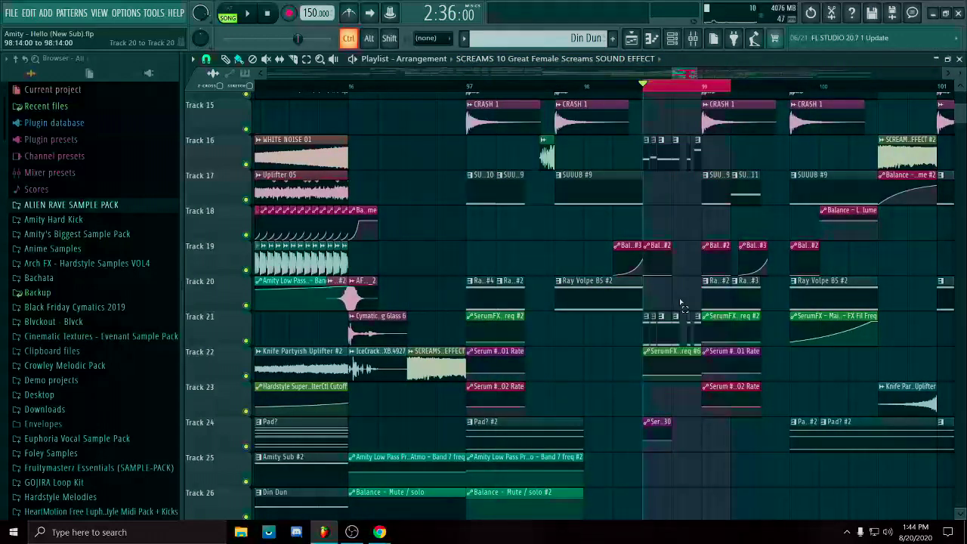
pyautogui.moveTo(702, 87); pyautogui.dragTo(716, 484)
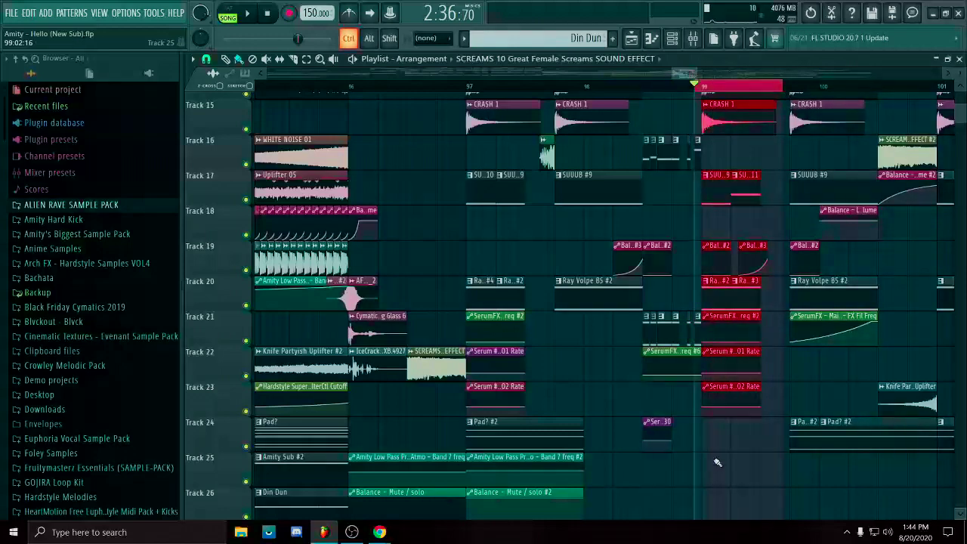
pyautogui.moveTo(647, 87); pyautogui.dragTo(671, 375)
pyautogui.keyDown('ctrl'); pyautogui.click(677, 360); pyautogui.keyUp('ctrl')
pyautogui.scroll(3, 676, 371)
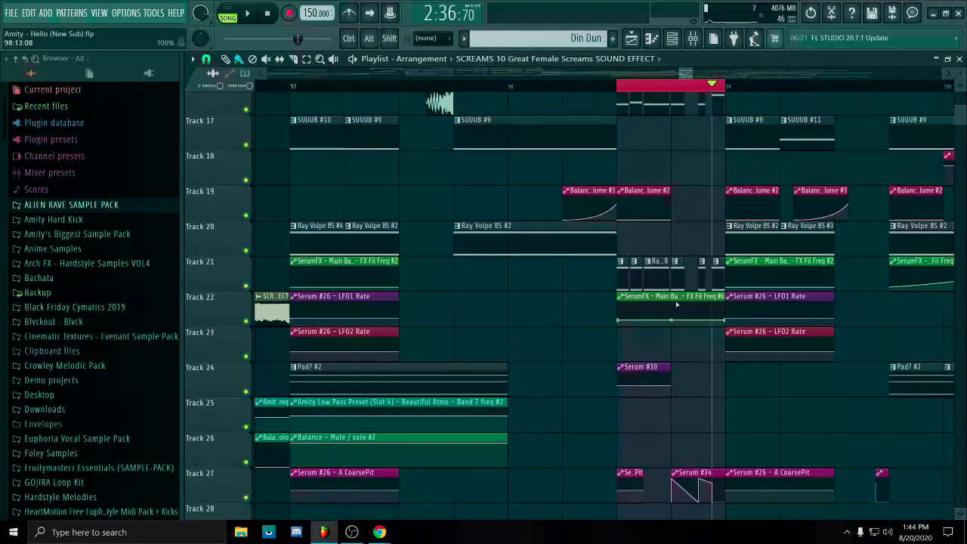
# Try placing a copy of the SerumFX Main Bass FX Fil Freq #6 clip on track 21 under the second bass clip, and delete it.
pyautogui.click(677, 296)
pyautogui.click(458, 283)
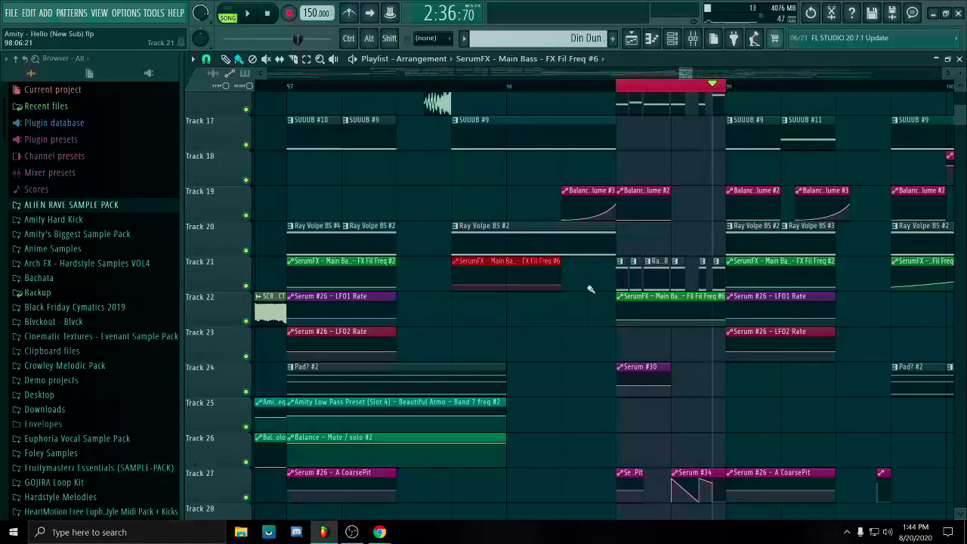
pyautogui.rightClick(557, 284)
pyautogui.hotkey('ctrl', 'z')
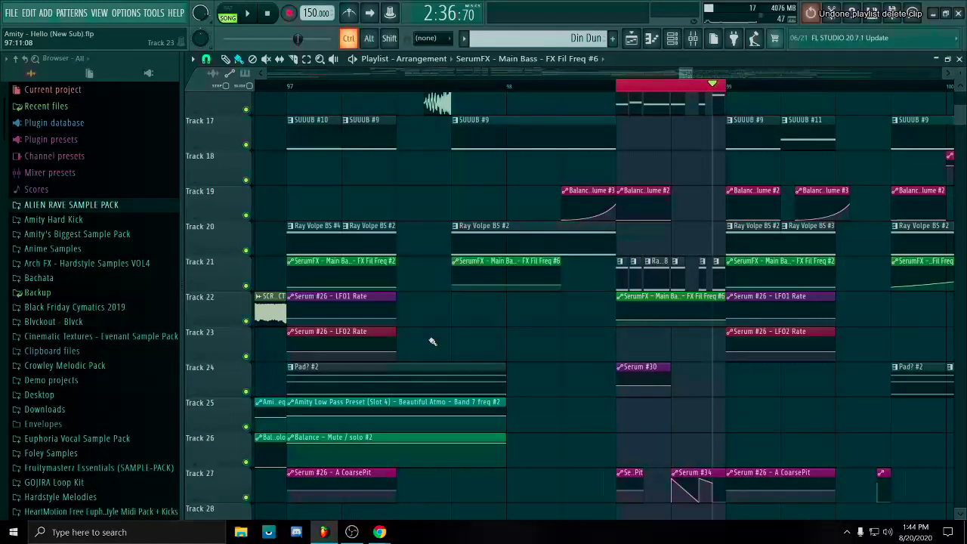
pyautogui.rightClick(559, 281)
# Try placing a copy of the Serum #26 LFO1 Rate clip on the playlist near bar 100, and delete it.
pyautogui.click(829, 298)
pyautogui.click(905, 305)
pyautogui.moveTo(874, 352); pyautogui.dragTo(808, 379)
pyautogui.rightClick(854, 361)
pyautogui.scroll(-5, 854, 361)
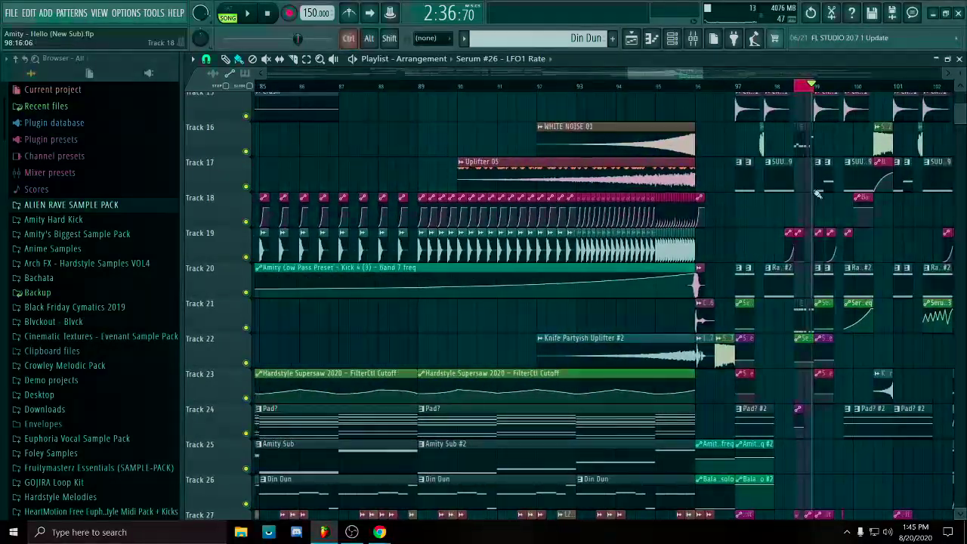
# Mark the time range of the clip group just before bar 100, clear the selection and return the playhead to bar 97.
pyautogui.keyDown('ctrl'); pyautogui.scroll(4, 817, 194); pyautogui.keyUp('ctrl')
pyautogui.scroll(1, 714, 166)
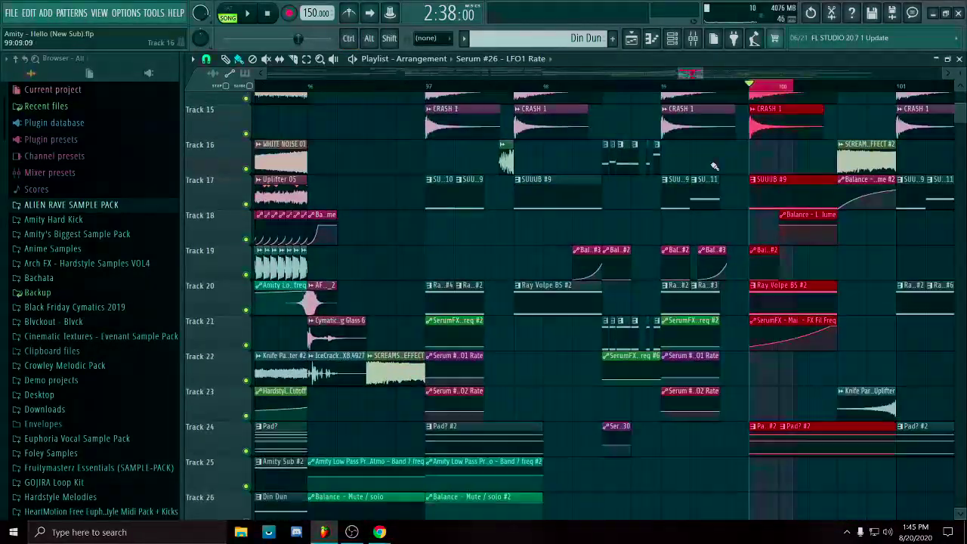
pyautogui.moveTo(713, 166); pyautogui.dragTo(584, 183)
pyautogui.keyDown('ctrl'); pyautogui.moveTo(725, 88); pyautogui.dragTo(758, 87); pyautogui.keyUp('ctrl')
pyautogui.keyDown('ctrl'); pyautogui.click(745, 134); pyautogui.keyUp('ctrl')
pyautogui.keyDown('ctrl'); pyautogui.click(750, 89); pyautogui.keyUp('ctrl')
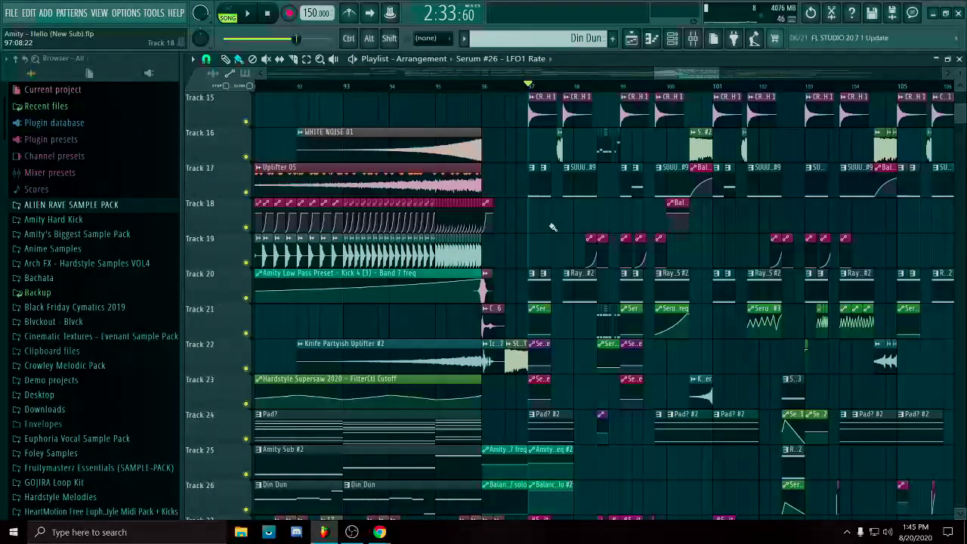
pyautogui.scroll(4, 552, 227)
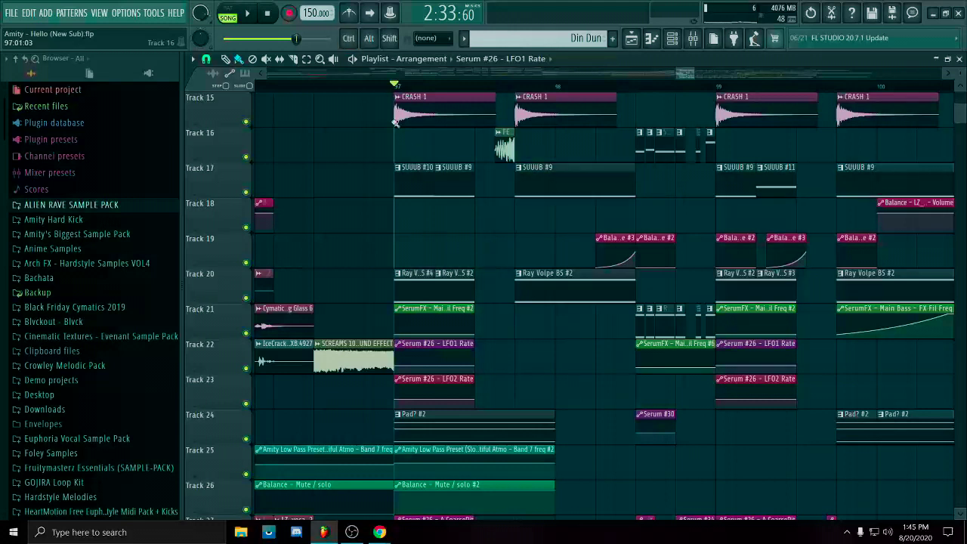
# Play the drop from bar 97 to just past bar 99 and stop playback.
pyautogui.keyDown('ctrl'); pyautogui.moveTo(400, 89); pyautogui.dragTo(483, 97); pyautogui.keyUp('ctrl')
pyautogui.keyDown('ctrl'); pyautogui.click(484, 92); pyautogui.keyUp('ctrl')
pyautogui.scroll(-4, 475, 240)
pyautogui.press('space')
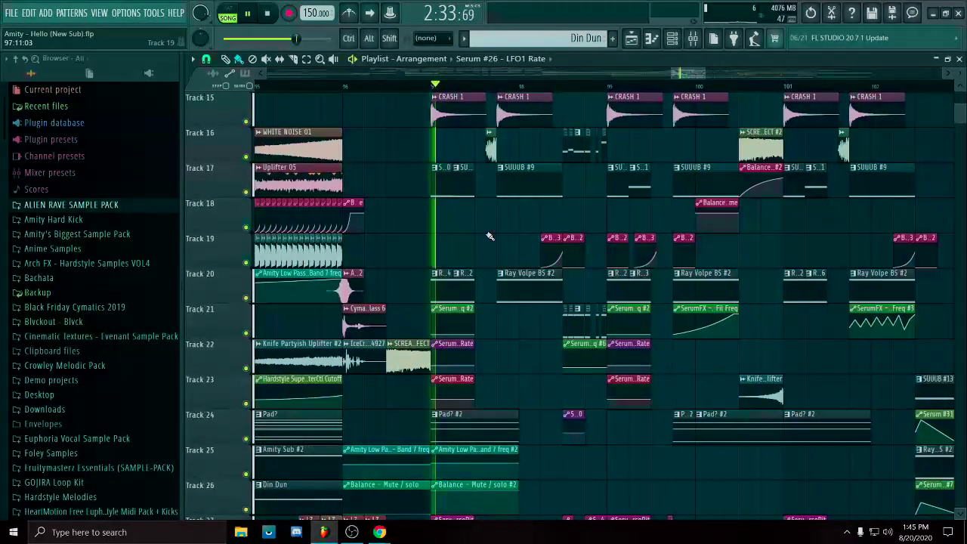
pyautogui.scroll(-3, 492, 234)
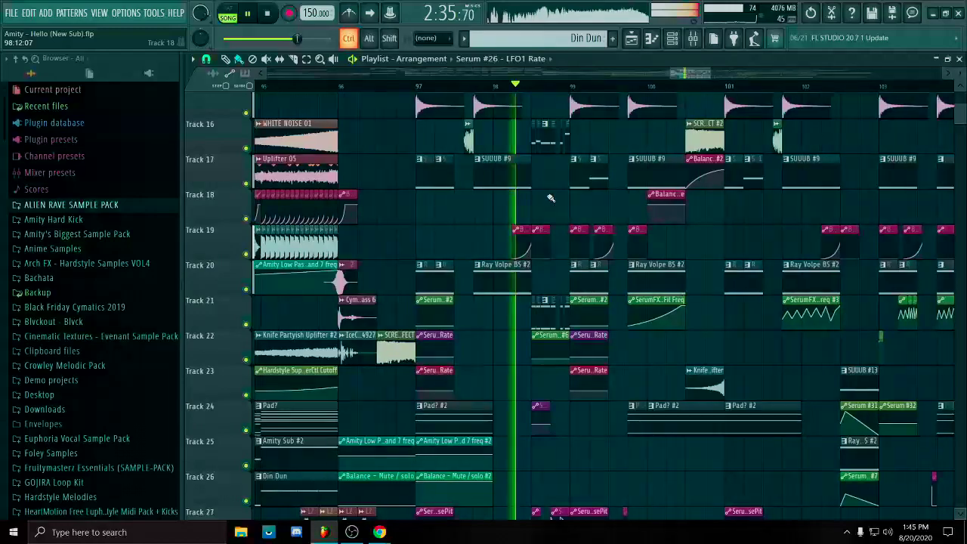
pyautogui.scroll(4, 560, 205)
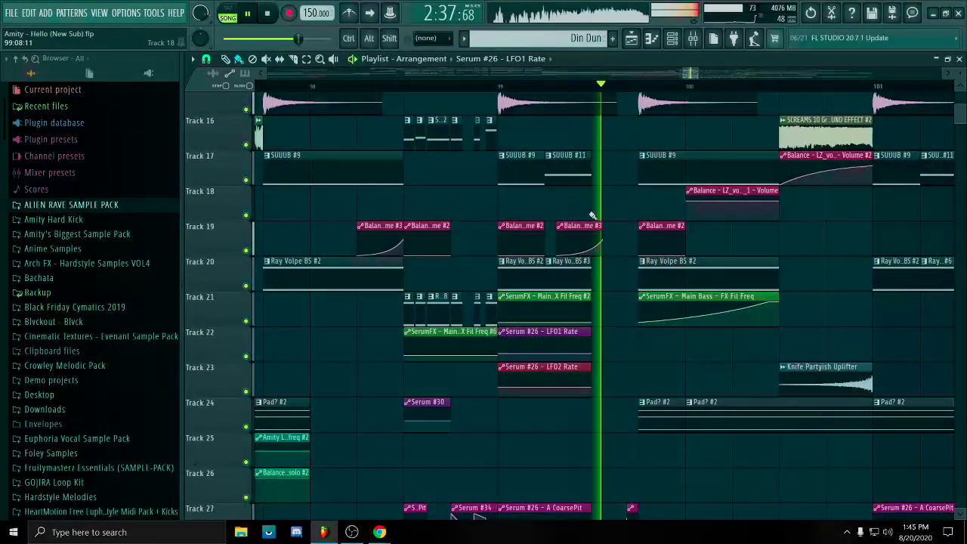
pyautogui.press('space')
pyautogui.scroll(-3, 809, 211)
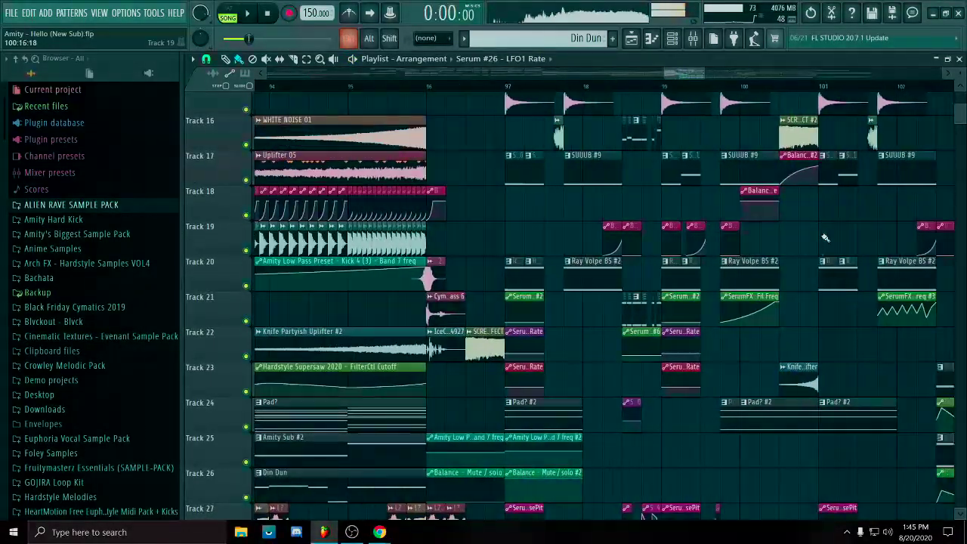
# Highlight the SUUUB #9 sub bass clips on track 17 after bars 97 and 99.
pyautogui.moveTo(813, 213); pyautogui.dragTo(708, 261)
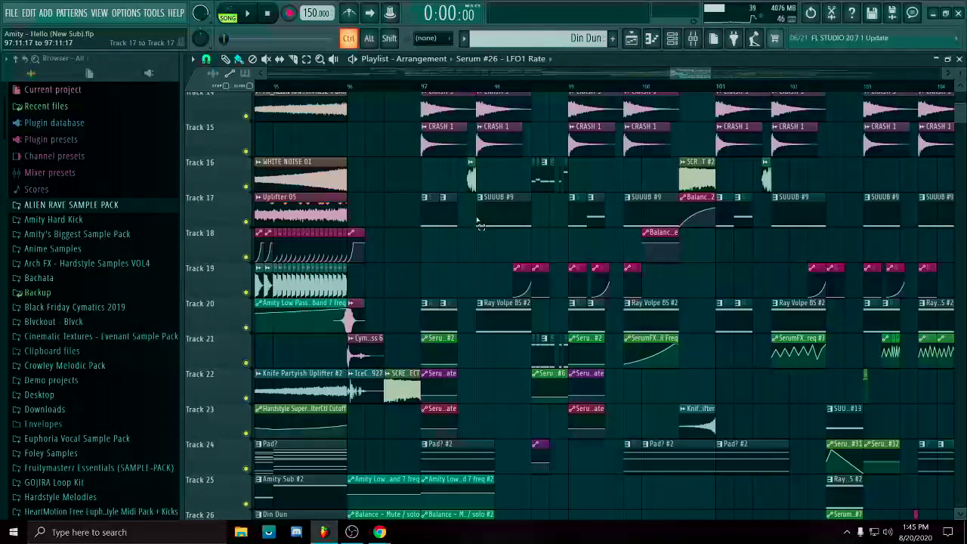
pyautogui.moveTo(471, 195); pyautogui.dragTo(531, 272)
pyautogui.moveTo(568, 194); pyautogui.dragTo(671, 214)
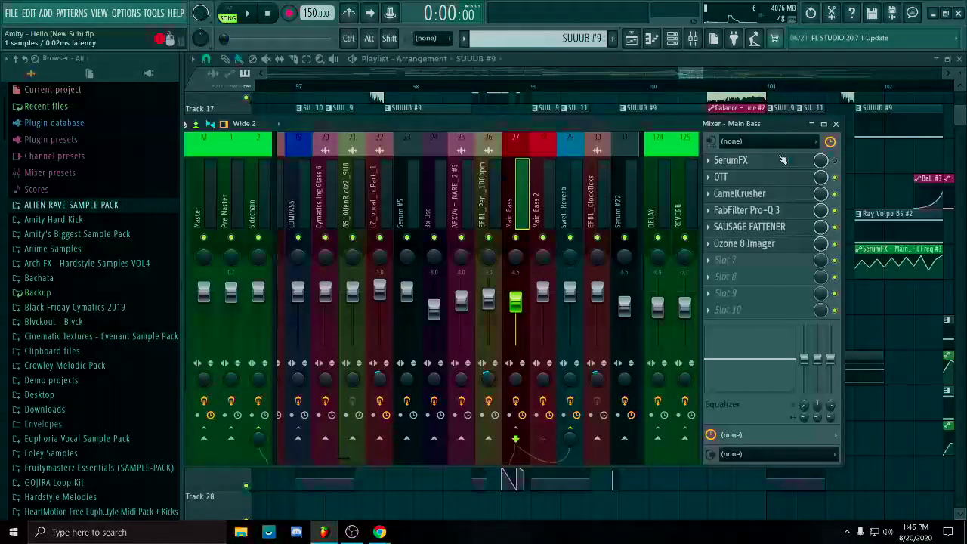
# Open SerumFX on the Main Bass mixer track and audition the drop while watching its Combs filter.
pyautogui.click(783, 162)
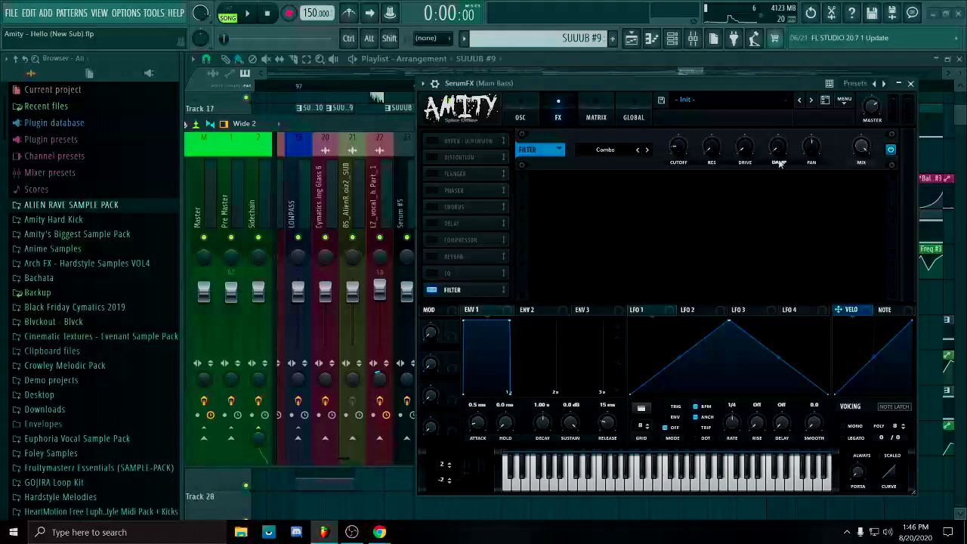
pyautogui.moveTo(817, 89); pyautogui.dragTo(750, 72)
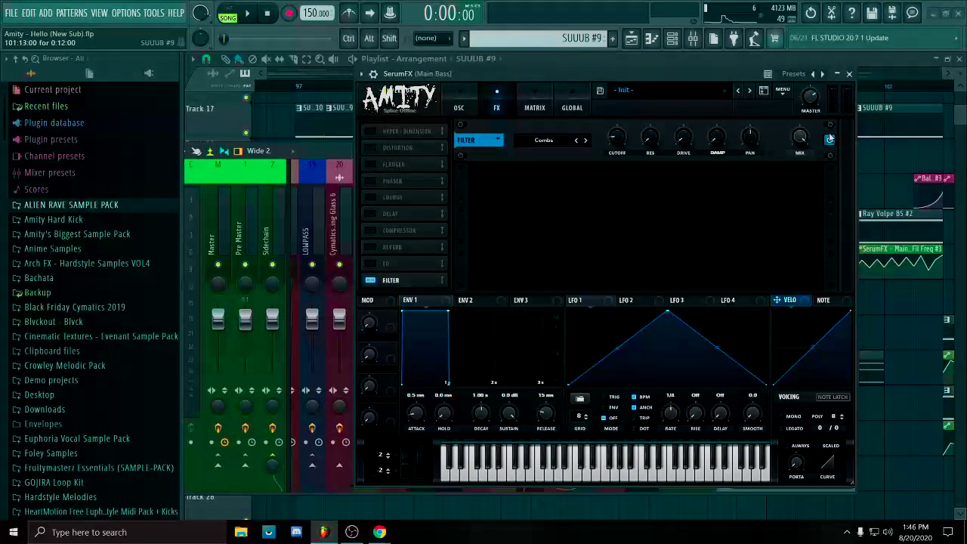
pyautogui.moveTo(756, 77); pyautogui.dragTo(750, 151)
pyautogui.click(376, 86)
pyautogui.press('space')
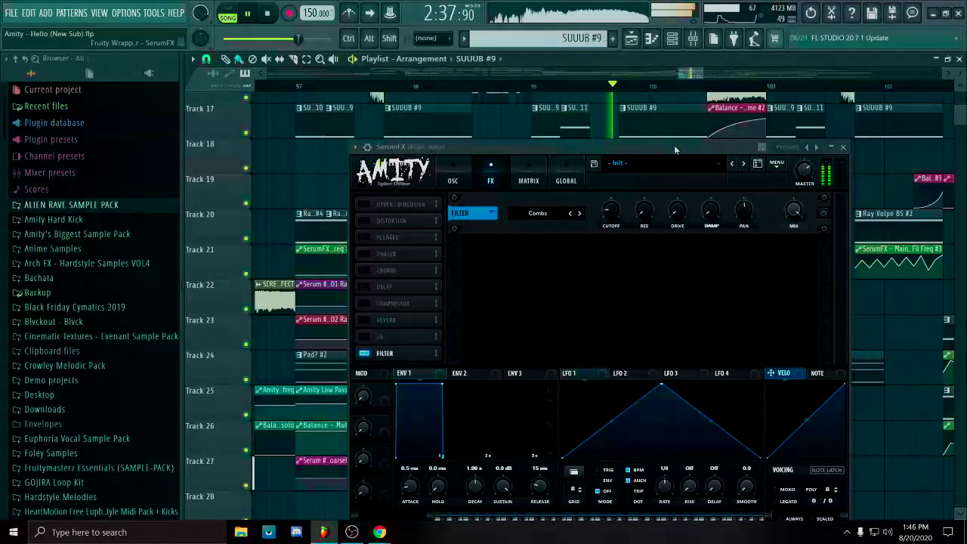
pyautogui.moveTo(674, 145); pyautogui.dragTo(690, 109)
pyautogui.press('space')
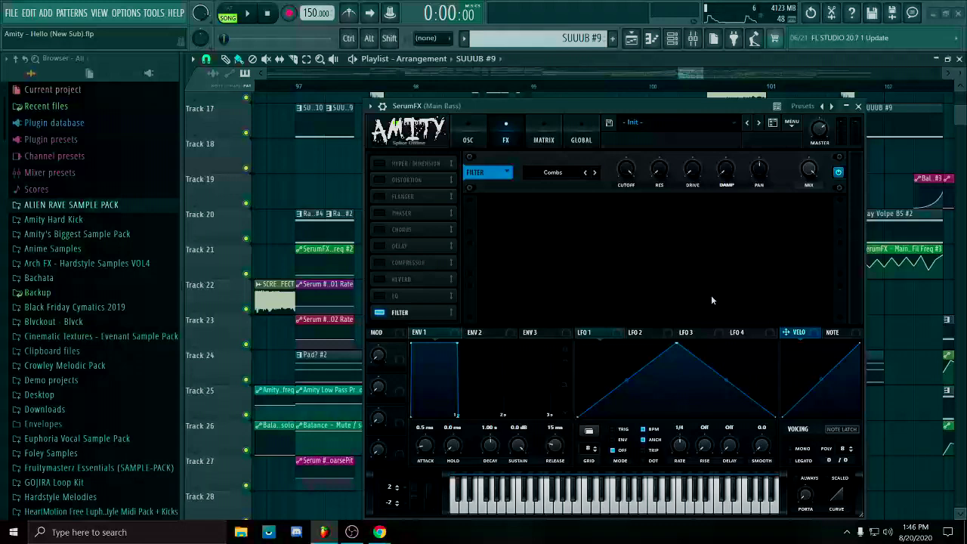
# Play the drop from bar 97 with the SerumFX filter in view, stop playback and put the plugin window away.
pyautogui.moveTo(764, 105); pyautogui.dragTo(817, 88)
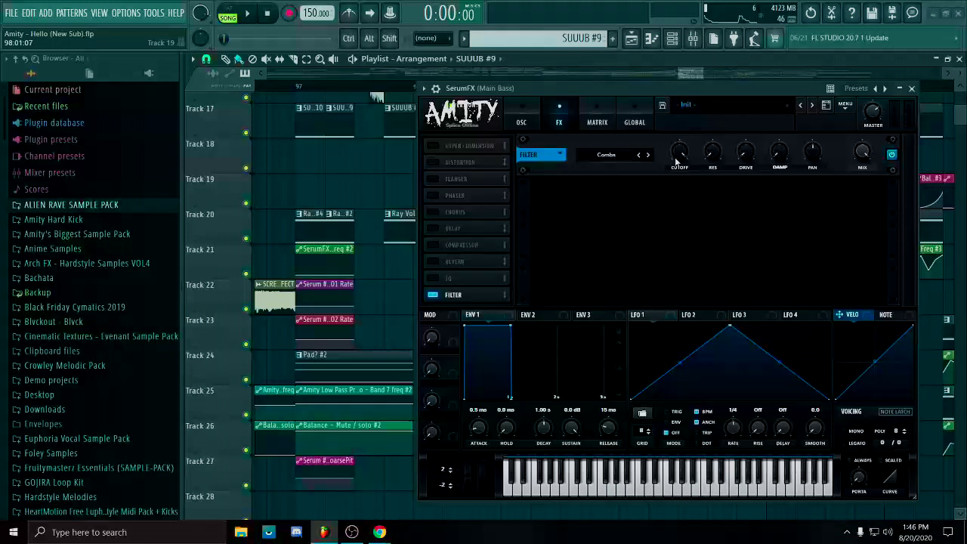
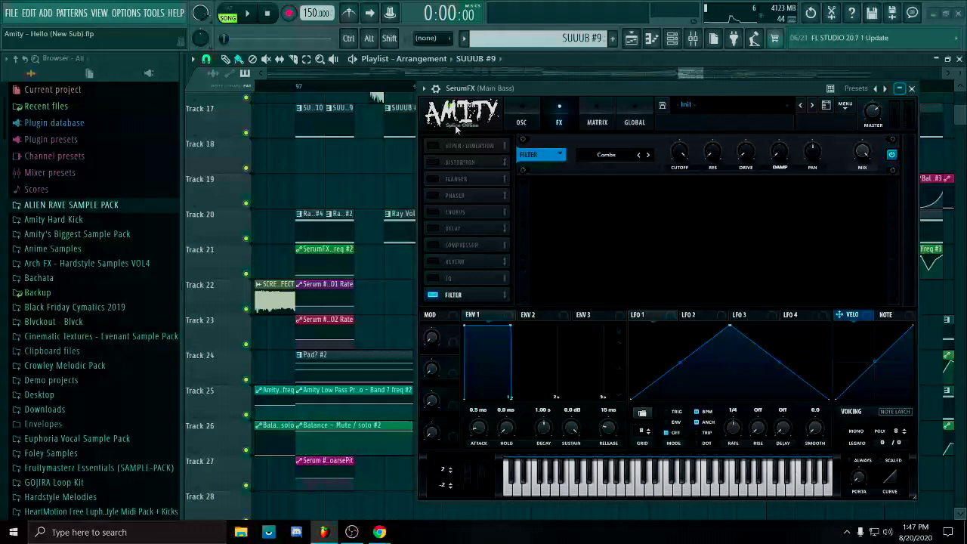
pyautogui.click(301, 86)
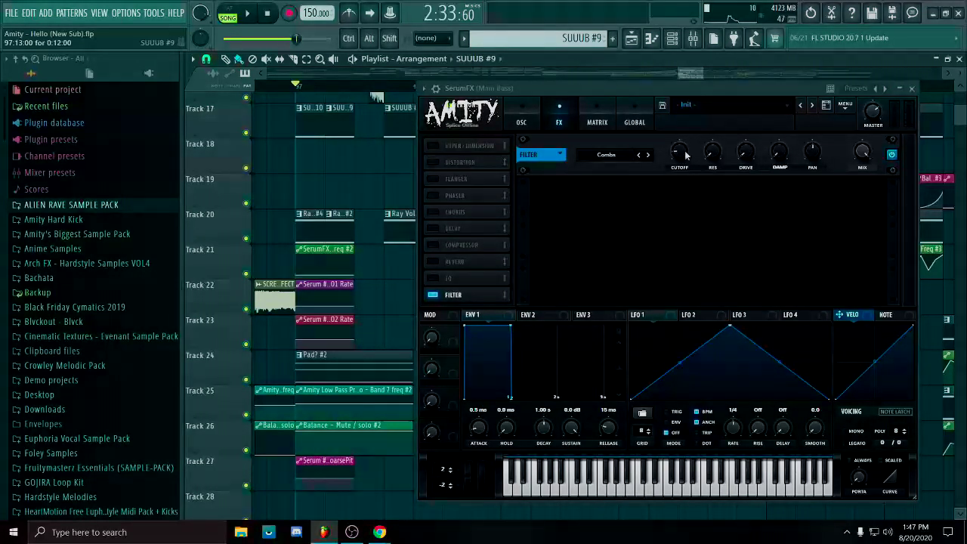
pyautogui.press('space')
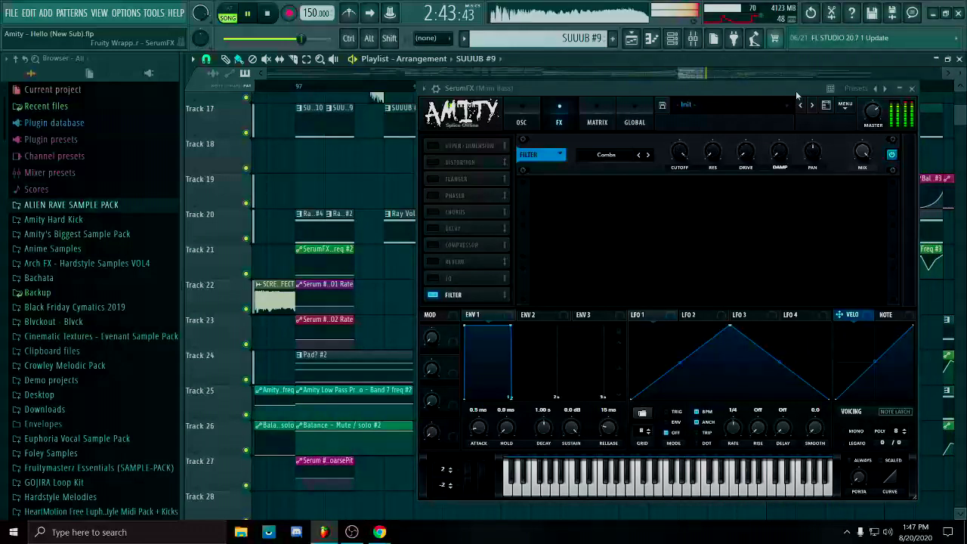
pyautogui.moveTo(797, 93); pyautogui.dragTo(786, 93)
pyautogui.press('space')
pyautogui.click(901, 89)
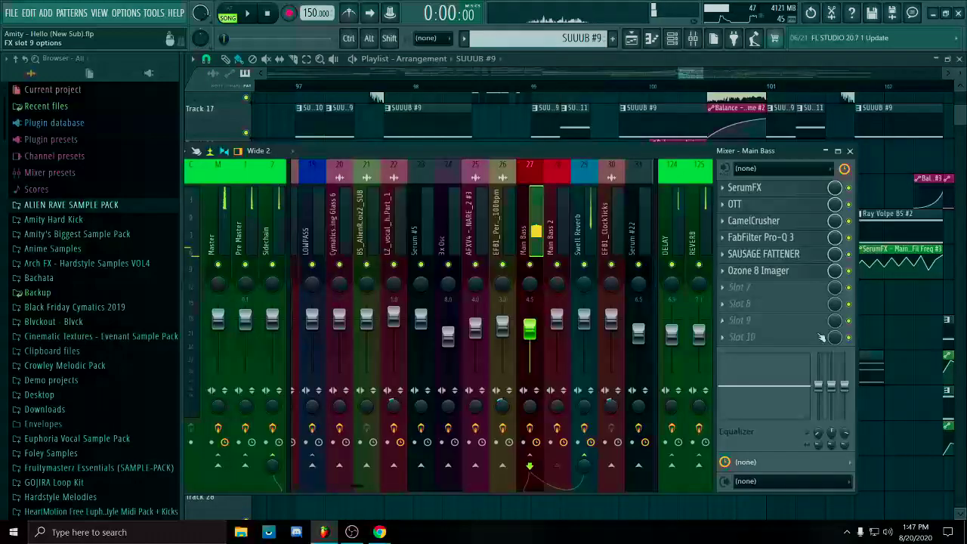
# Close the mixer and highlight the SerumFX Main Bass FX Fil Freq automation clips on track 21.
pyautogui.click(848, 150)
pyautogui.scroll(4, 952, 283)
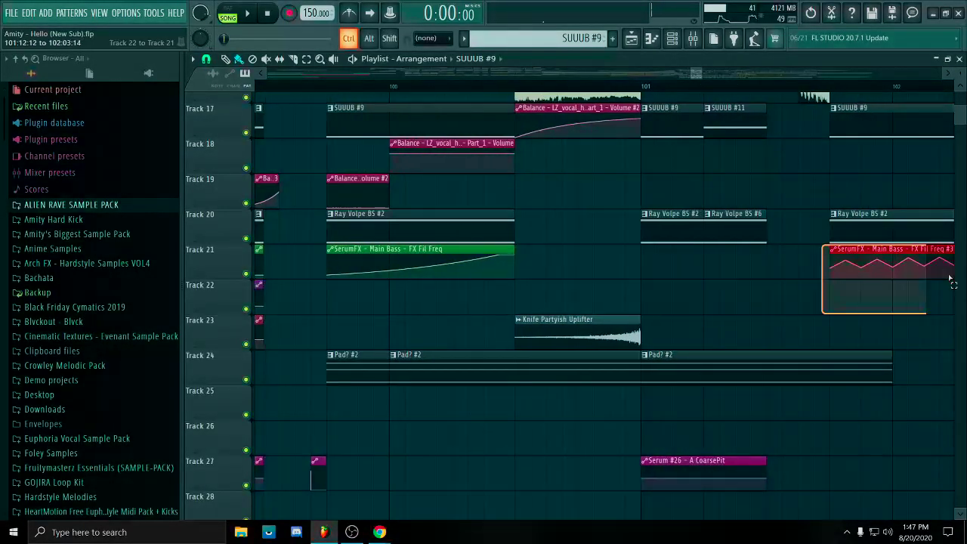
pyautogui.scroll(-8, 753, 294)
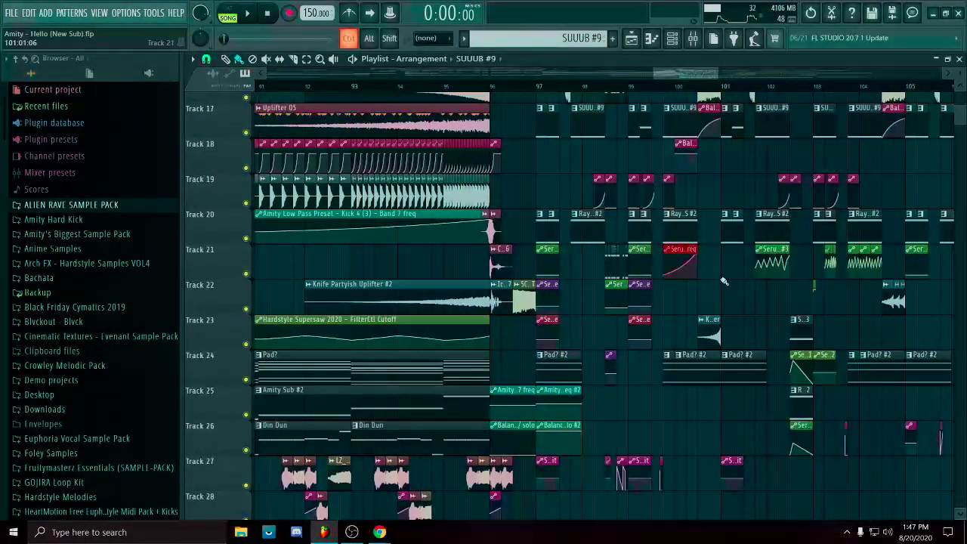
pyautogui.scroll(5, 723, 282)
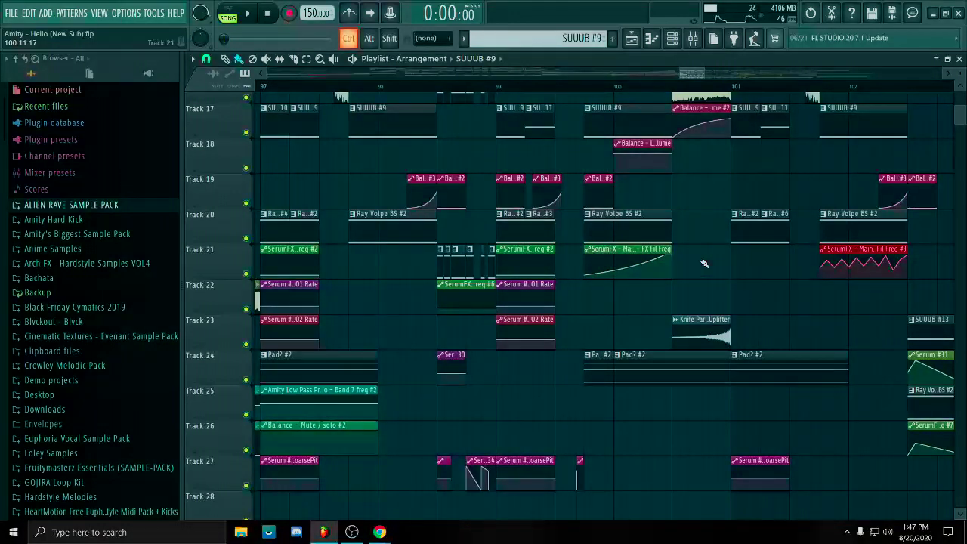
# Reopen the mixer and check the SerumFX and OTT plugins on the Main Bass track.
pyautogui.click(692, 38)
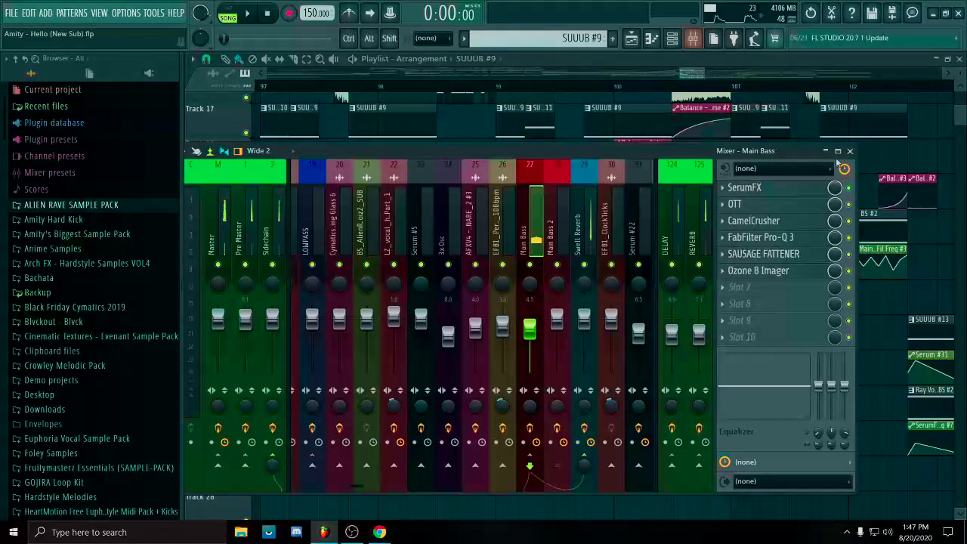
pyautogui.doubleClick(763, 190)
pyautogui.click(901, 88)
pyautogui.click(744, 208)
pyautogui.click(787, 162)
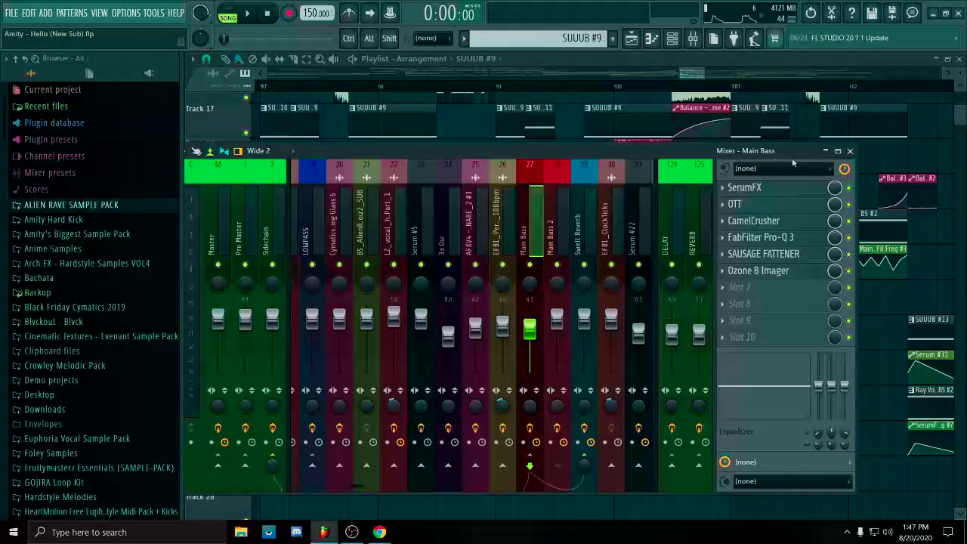
# Check OTT and the CamelCrusher British Clean patch on the Main Bass mixer track, closing each plugin window after viewing it.
pyautogui.click(793, 209)
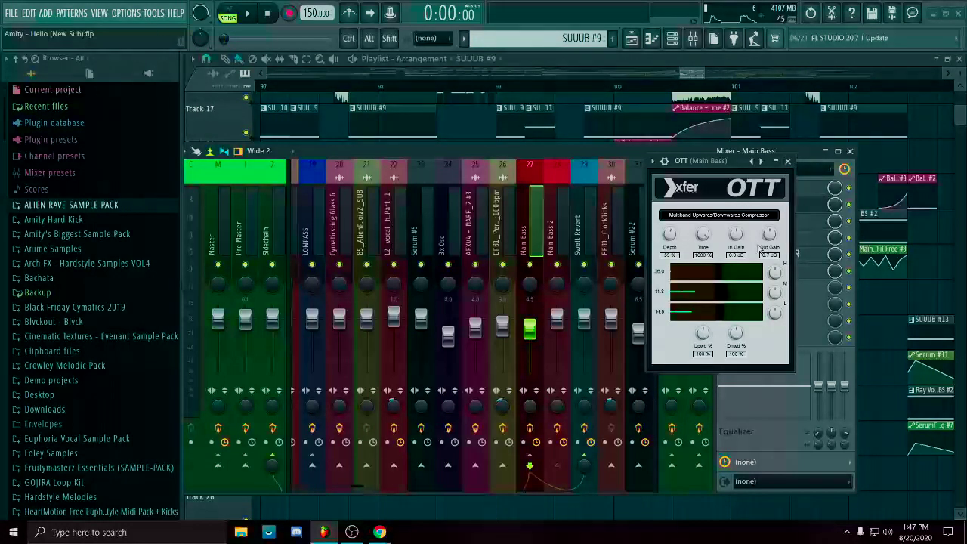
pyautogui.click(789, 163)
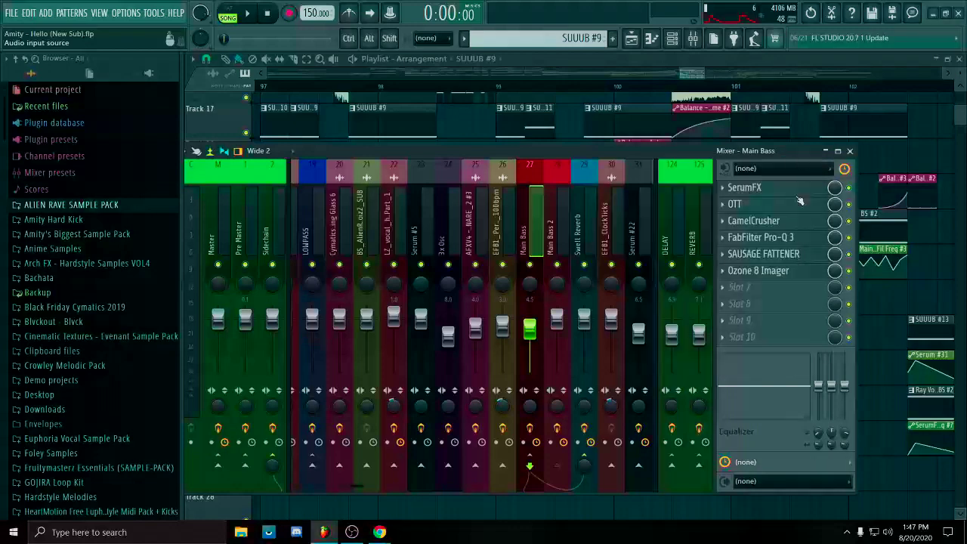
pyautogui.click(797, 221)
pyautogui.moveTo(455, 133); pyautogui.dragTo(846, 140)
pyautogui.moveTo(785, 124); pyautogui.dragTo(756, 124)
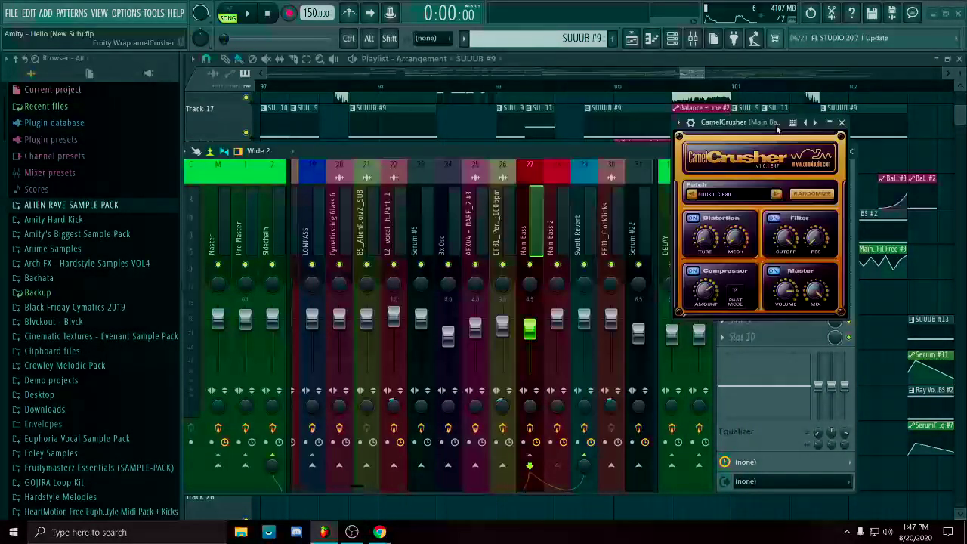
pyautogui.click(839, 120)
pyautogui.click(796, 226)
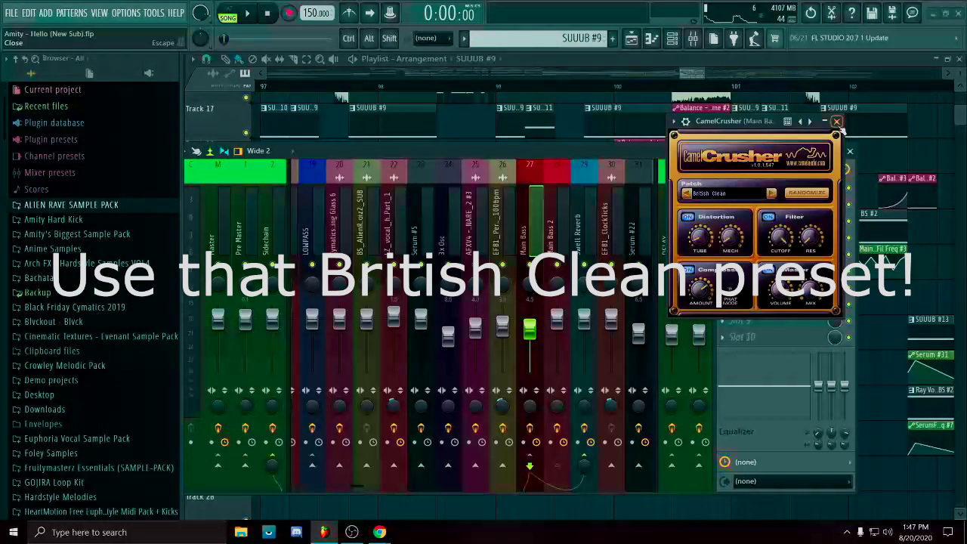
pyautogui.click(836, 122)
# Inspect the FabFilter Pro-Q 3 curve on Main Bass, checking the boosted 1000 Hz band, and close the plugin.
pyautogui.click(800, 239)
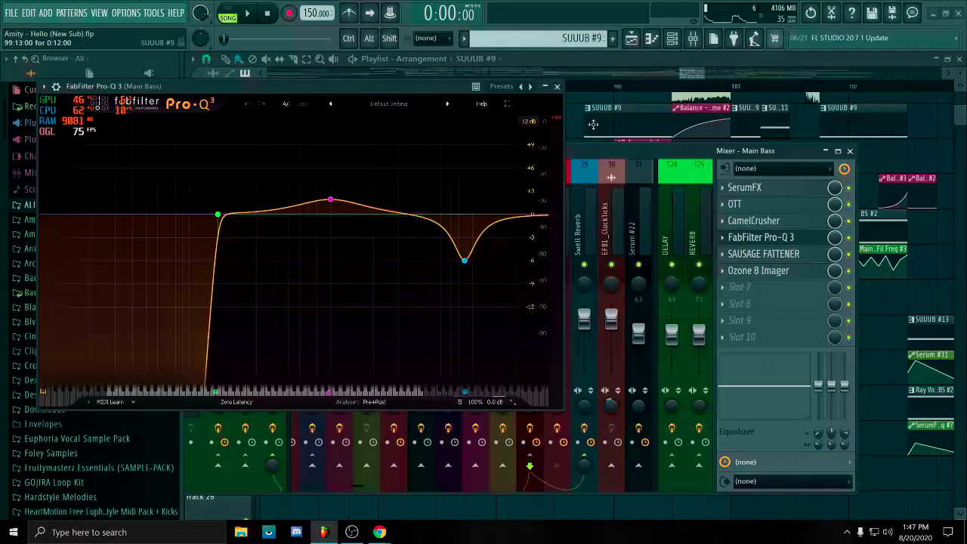
pyautogui.moveTo(428, 87); pyautogui.dragTo(588, 104)
pyautogui.moveTo(470, 214)
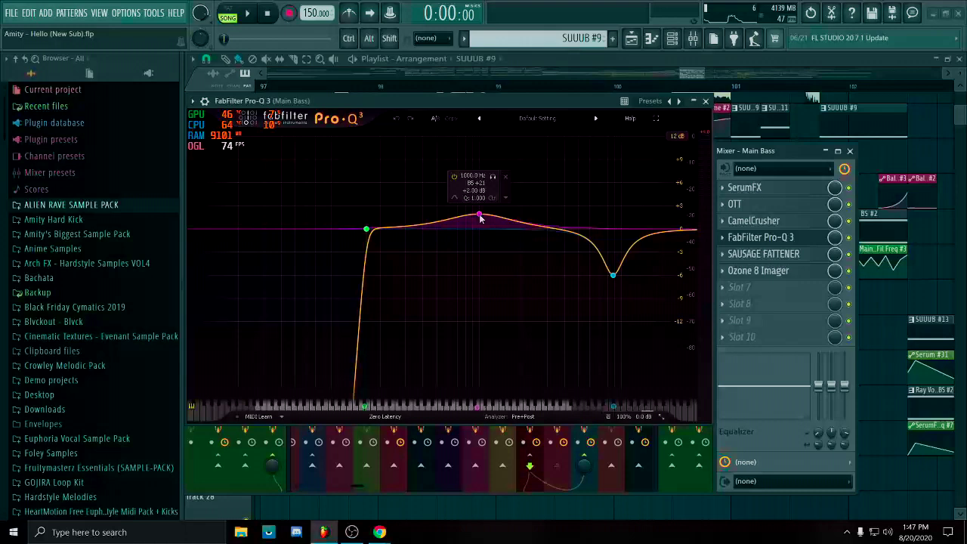
pyautogui.click(706, 101)
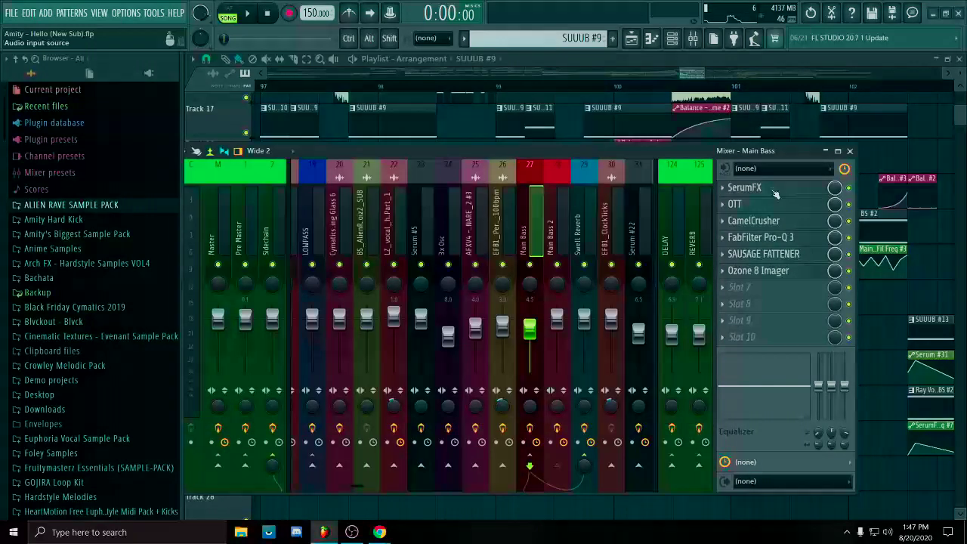
# Check the SAUSAGE FATTENER knobs on Main Bass, and view the Ozone 8 Imager stereo width bands.
pyautogui.click(804, 256)
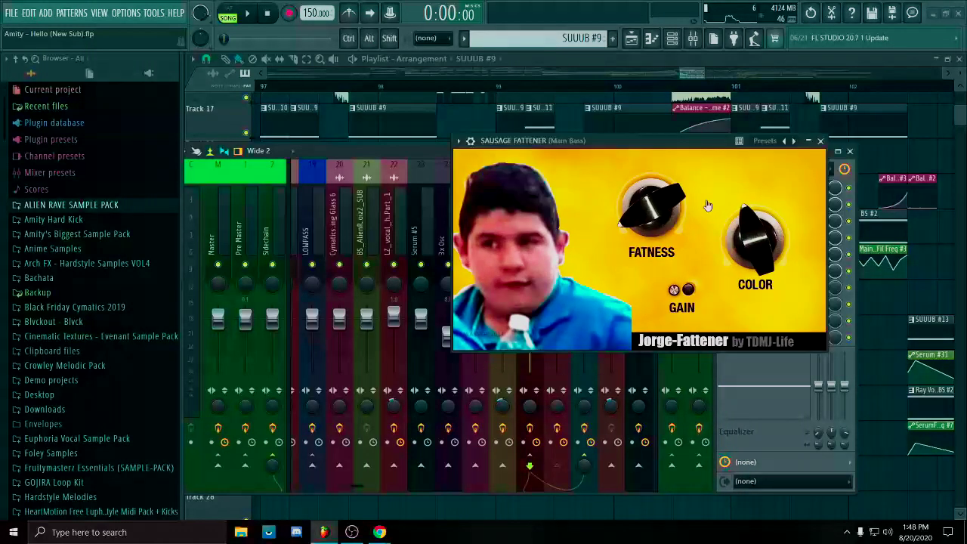
pyautogui.click(820, 141)
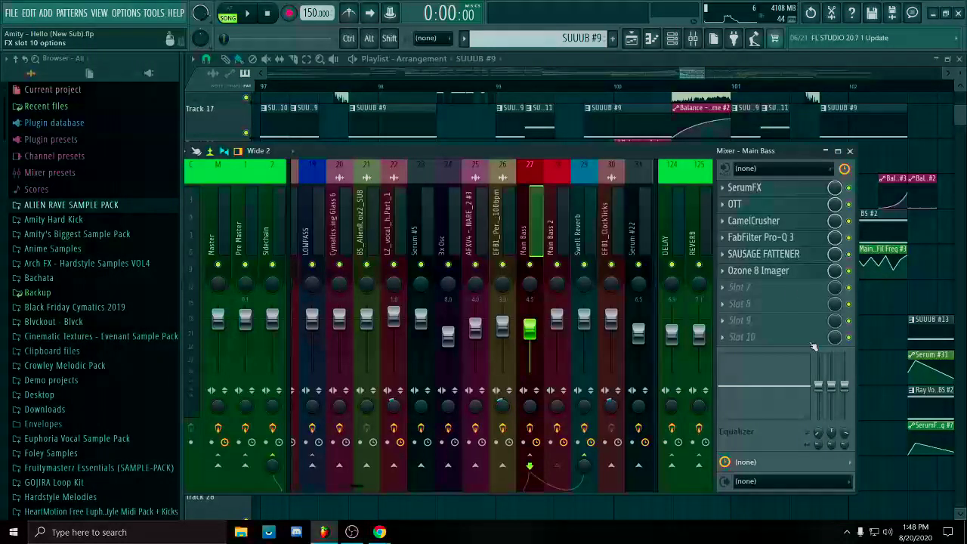
pyautogui.click(779, 272)
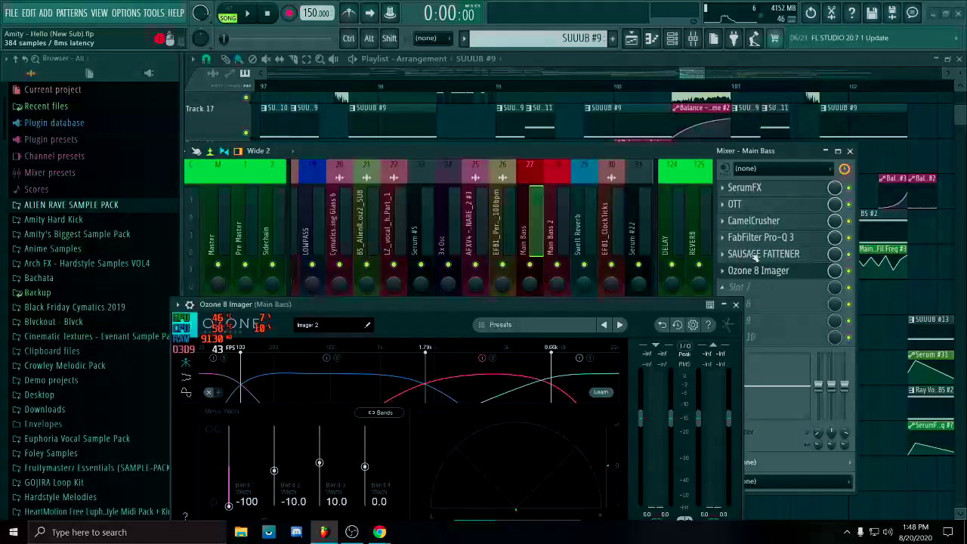
pyautogui.moveTo(547, 298); pyautogui.dragTo(662, 112)
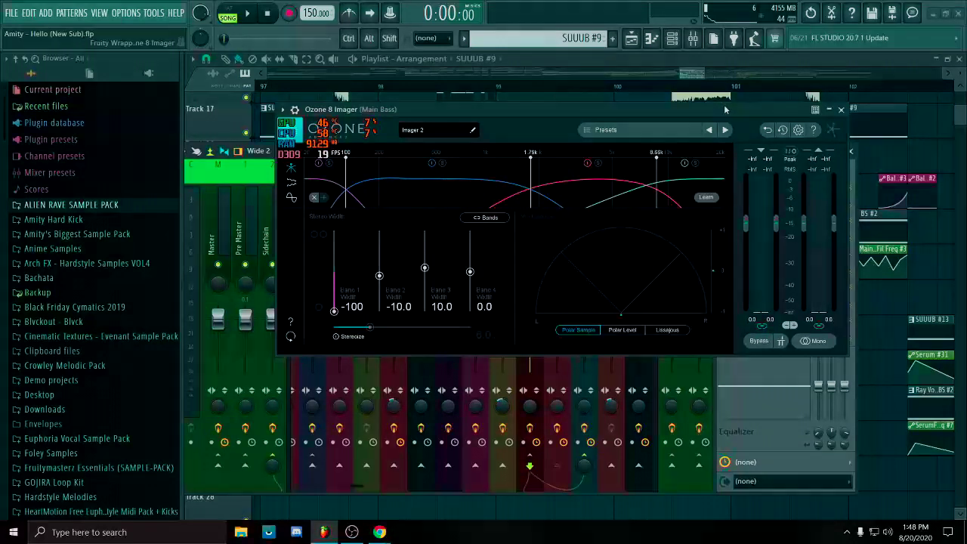
pyautogui.moveTo(725, 111); pyautogui.dragTo(776, 107)
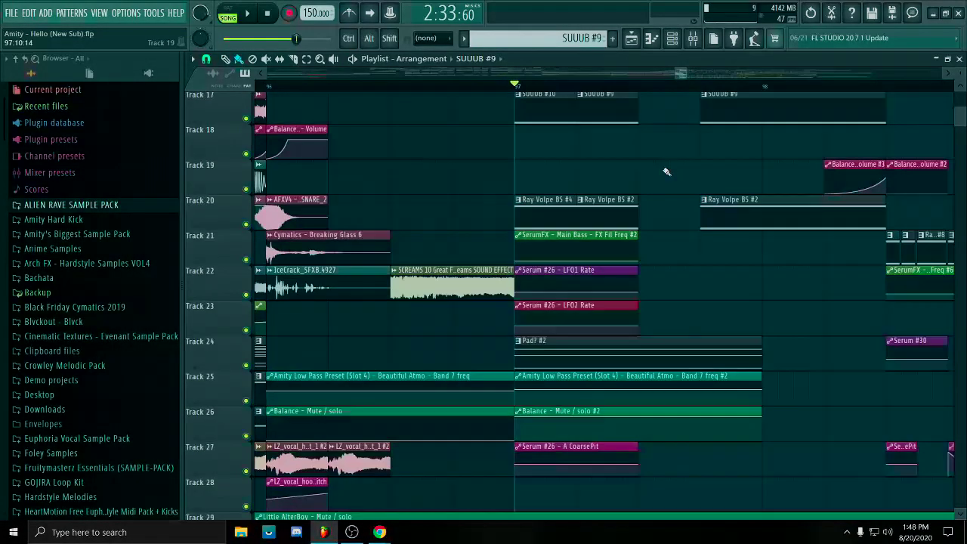
# Open the Serum #26 synth used for the Ray Volpe BS patterns and examine its modulation matrix.
pyautogui.scroll(-2, 665, 173)
pyautogui.moveTo(715, 198)
pyautogui.mouseDown()
pyautogui.moveTo(626, 201)
pyautogui.moveTo(731, 197)
pyautogui.moveTo(359, 214)
pyautogui.moveTo(772, 210)
pyautogui.mouseUp()
pyautogui.moveTo(728, 240)
pyautogui.mouseDown()
pyautogui.moveTo(420, 245)
pyautogui.moveTo(757, 232)
pyautogui.mouseUp()
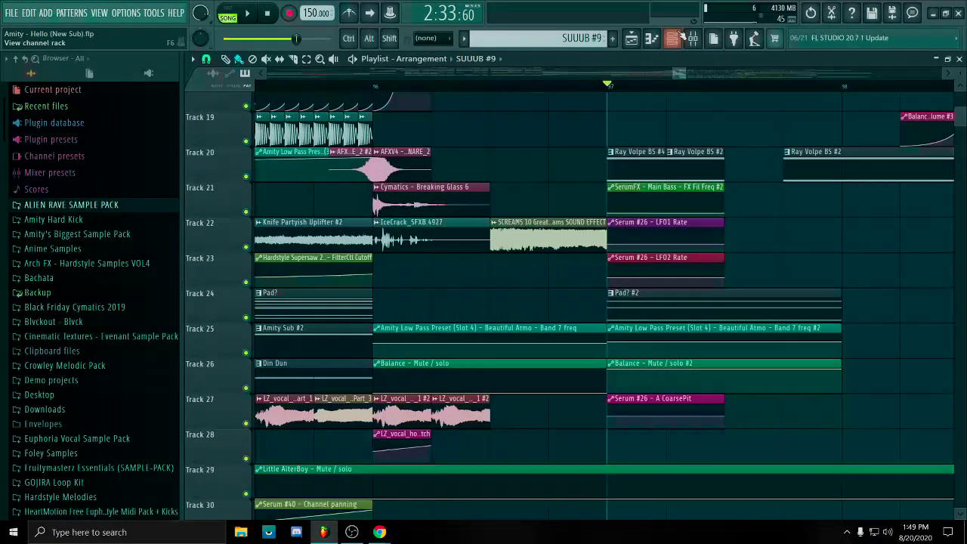
pyautogui.press('F6')
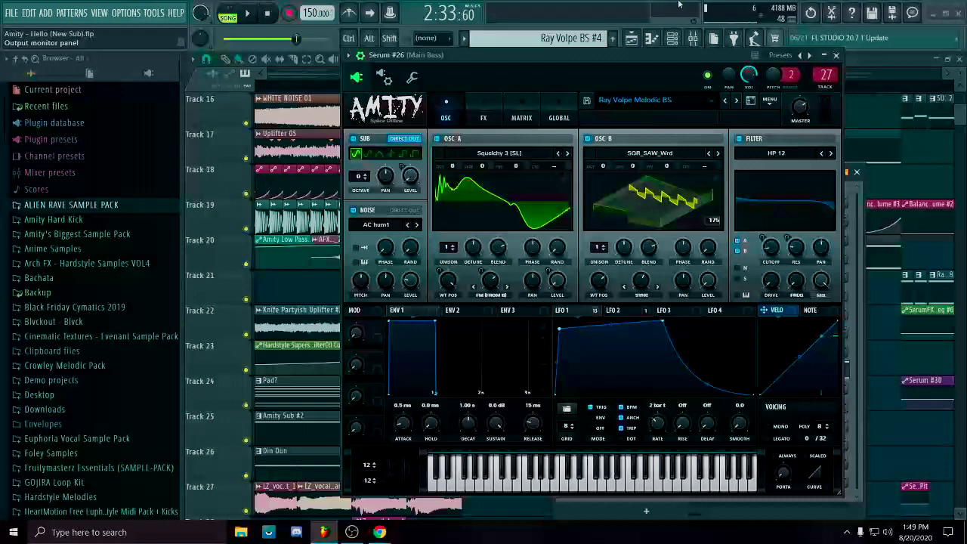
pyautogui.click(479, 117)
pyautogui.click(531, 112)
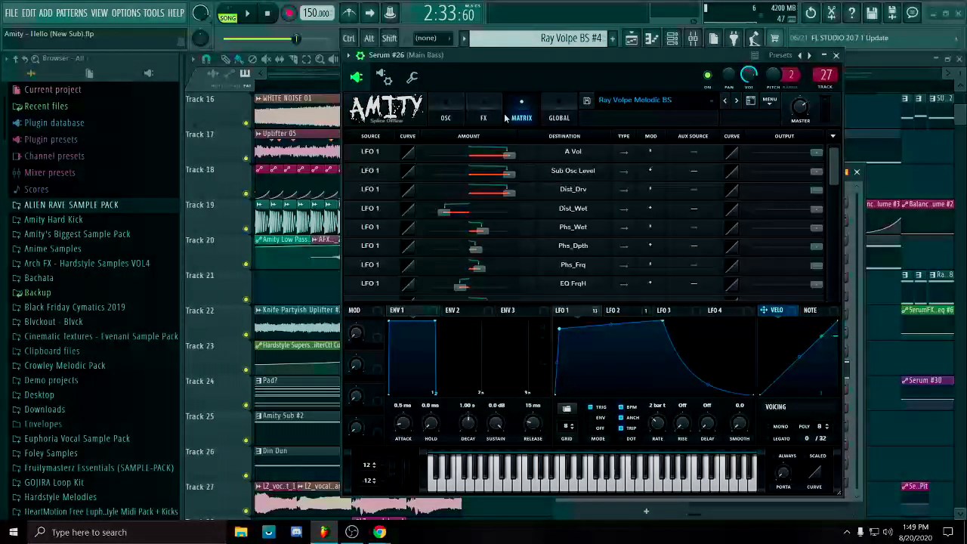
pyautogui.moveTo(835, 154)
pyautogui.mouseDown()
pyautogui.moveTo(833, 204)
pyautogui.moveTo(832, 151)
pyautogui.mouseUp()
# Review Serum #26's oscillators, effects rack, and LFO 1 and LFO 2 shapes with their modulation targets, and close the synth.
pyautogui.click(445, 117)
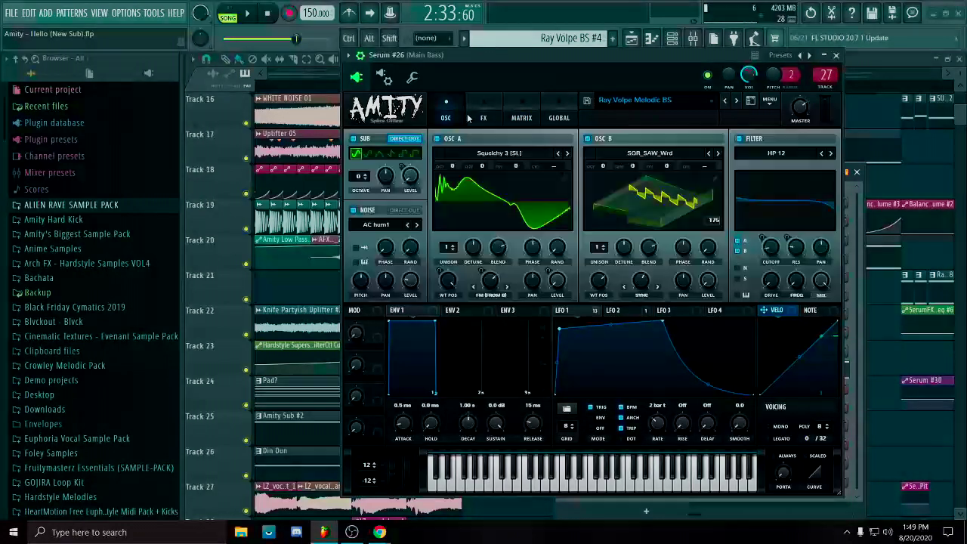
pyautogui.click(477, 118)
pyautogui.scroll(-2, 620, 264)
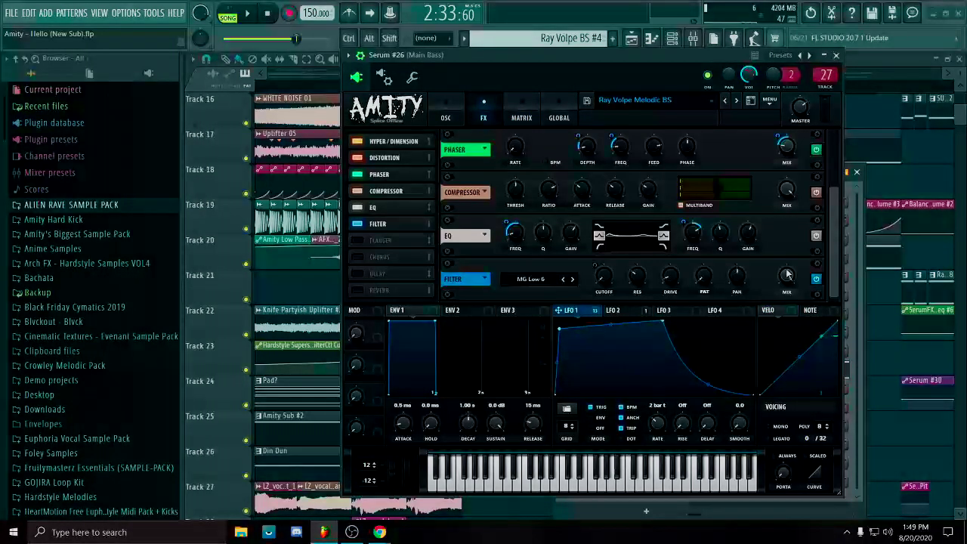
pyautogui.moveTo(835, 259); pyautogui.dragTo(833, 286)
pyautogui.click(622, 310)
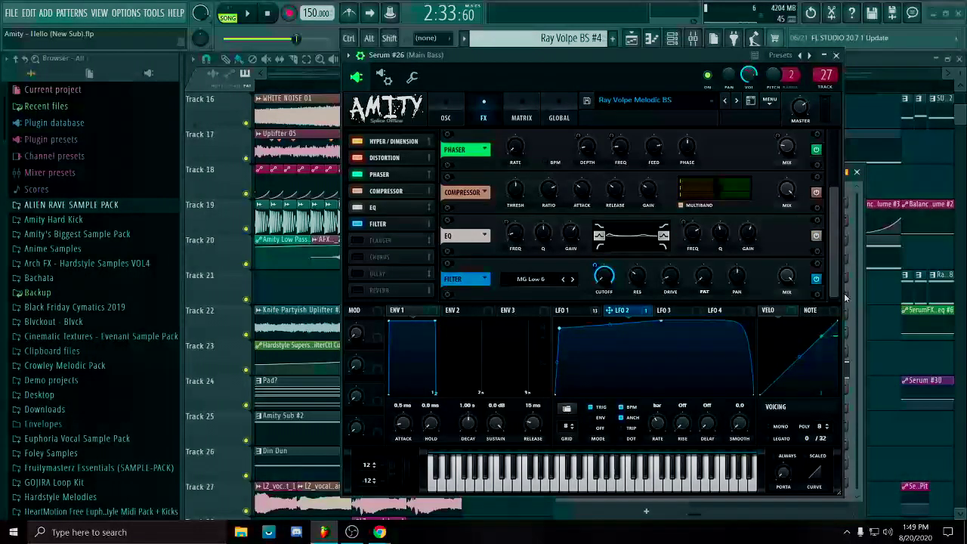
pyautogui.click(446, 119)
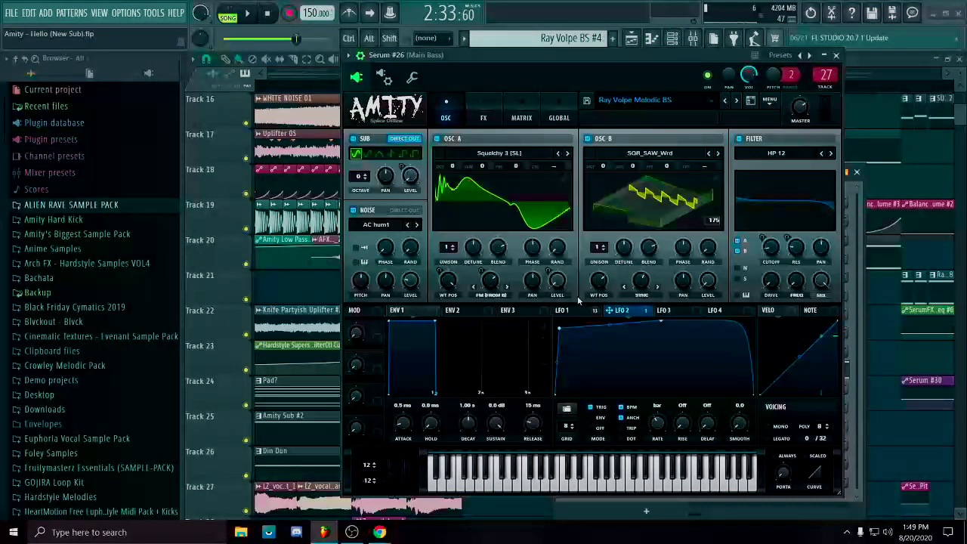
pyautogui.click(567, 311)
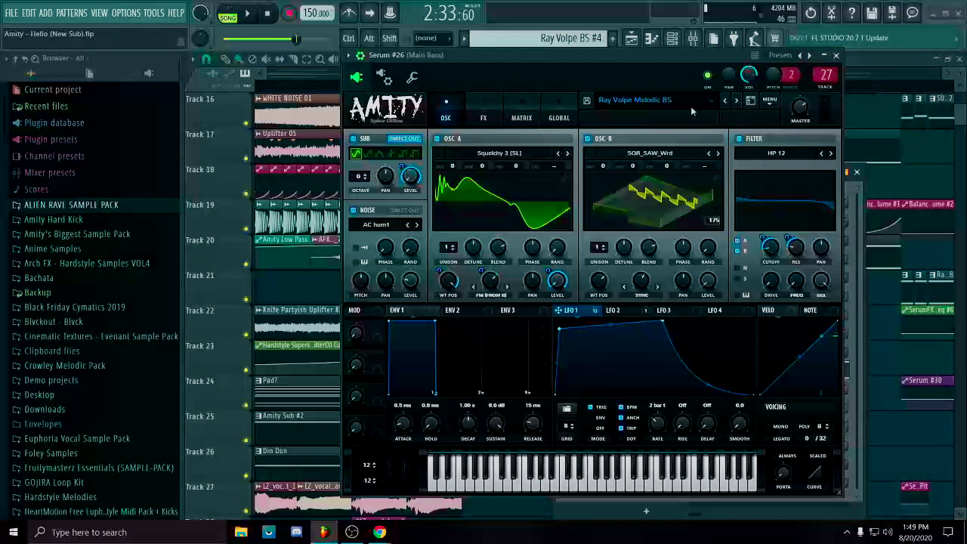
pyautogui.click(837, 56)
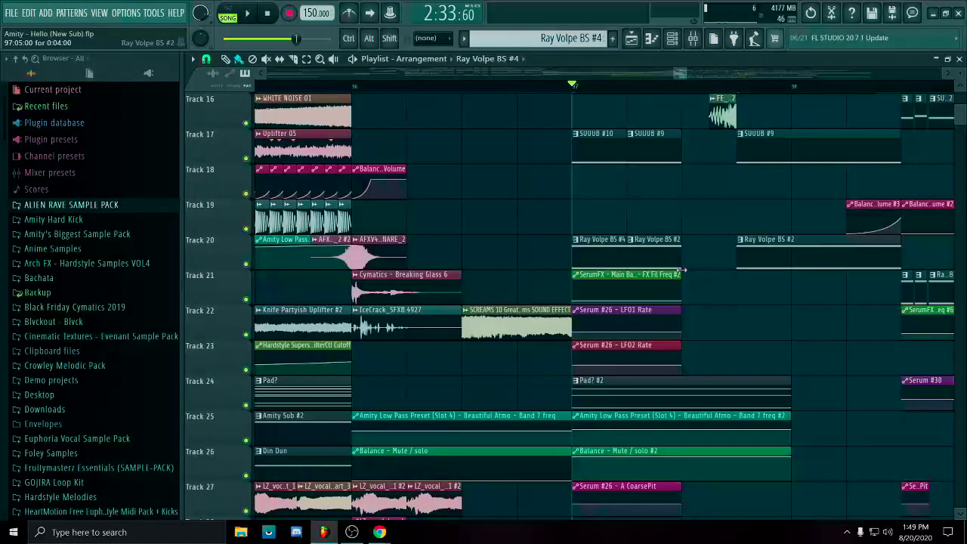
# Highlight the Serum #26 LFO1 Rate clip on track 22 at bar 97 and examine the neighbouring automation clips.
pyautogui.scroll(3, 604, 276)
pyautogui.keyDown('ctrl'); pyautogui.click(608, 281); pyautogui.keyUp('ctrl')
pyautogui.moveTo(842, 324); pyautogui.dragTo(571, 345)
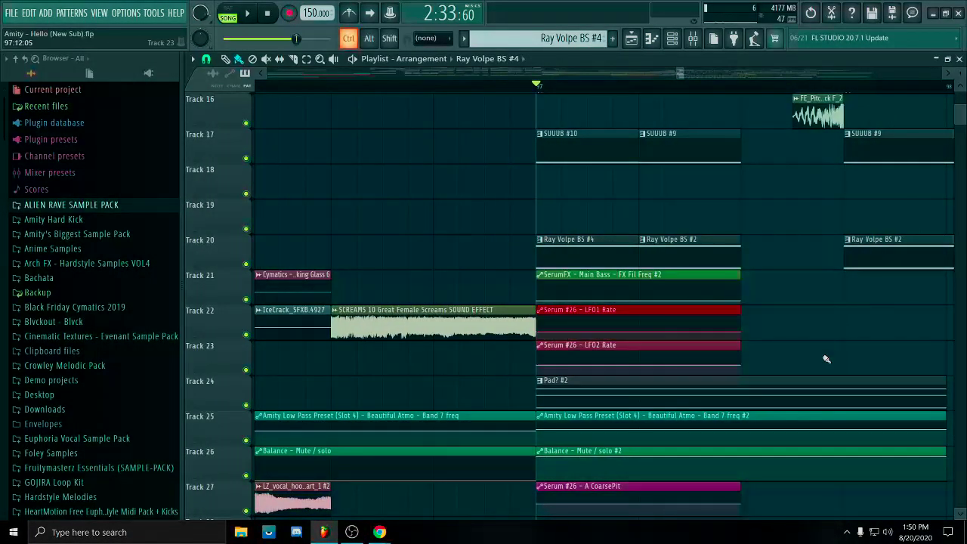
pyautogui.scroll(-4, 528, 339)
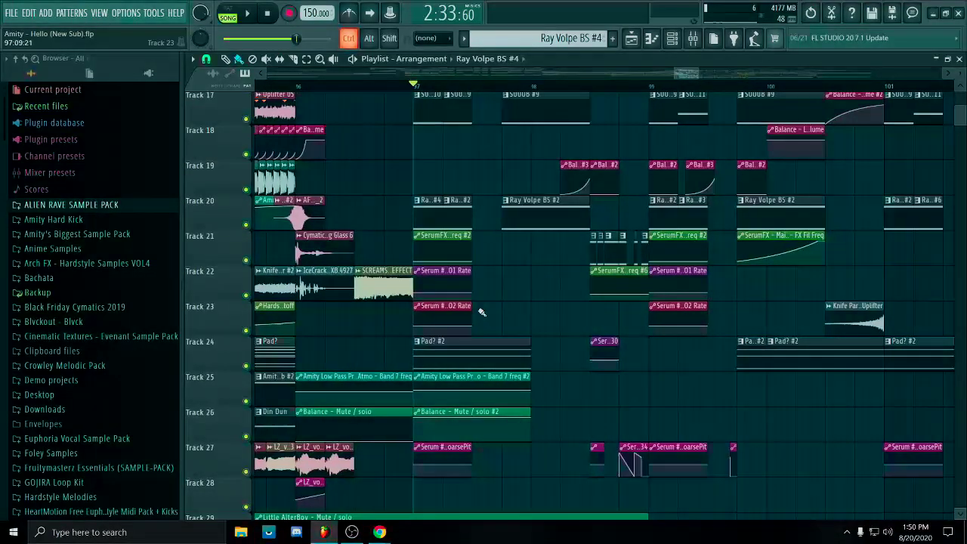
pyautogui.scroll(3, 484, 309)
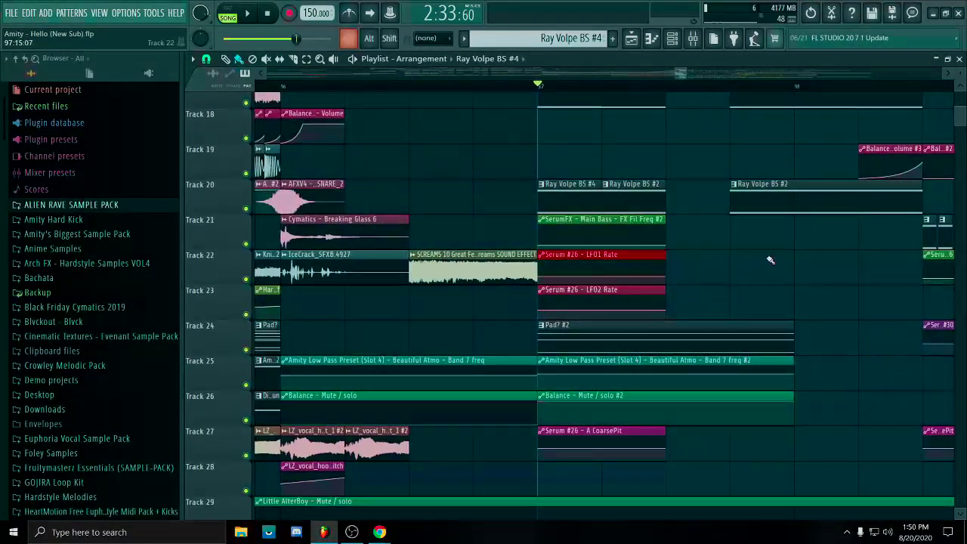
pyautogui.scroll(2, 641, 271)
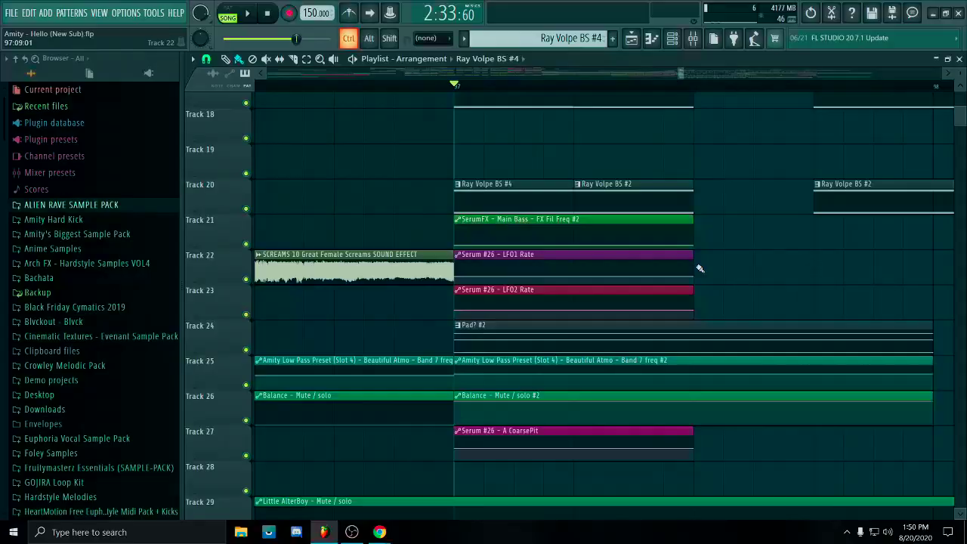
pyautogui.scroll(-4, 544, 281)
pyautogui.scroll(5, 544, 281)
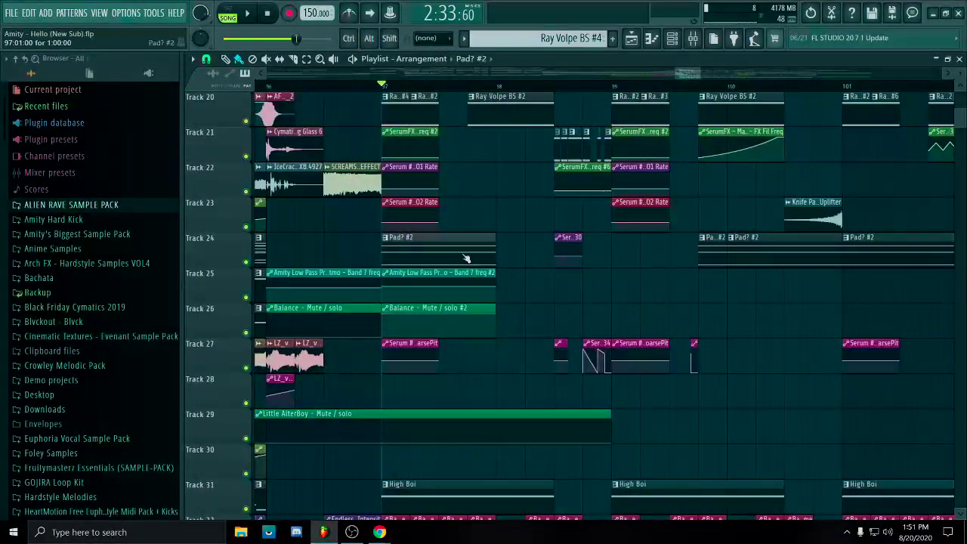
# Play the drop with tracks 22 to 29 soloed to audition the Pad? #2 clips, and stop playback.
pyautogui.scroll(-3, 466, 259)
pyautogui.press('space')
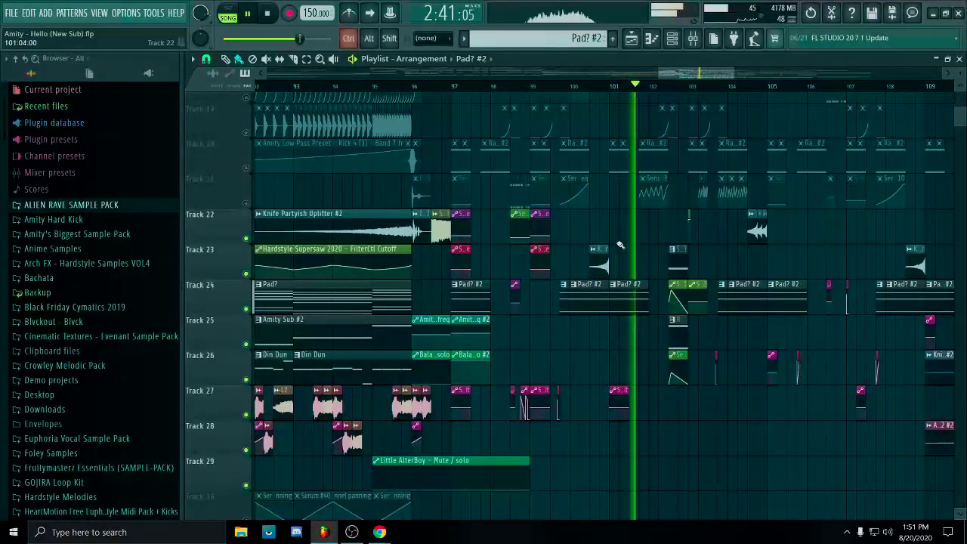
pyautogui.scroll(-3, 612, 250)
pyautogui.press('space')
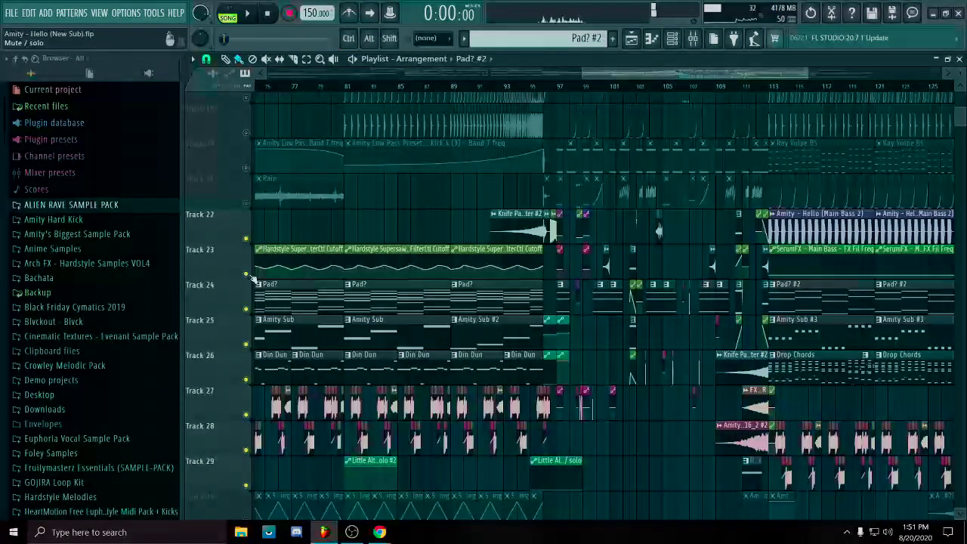
# Highlight the Knife Partyish Uplifter clip on track 23 just before bar 101 and audition that section.
pyautogui.scroll(4, 589, 266)
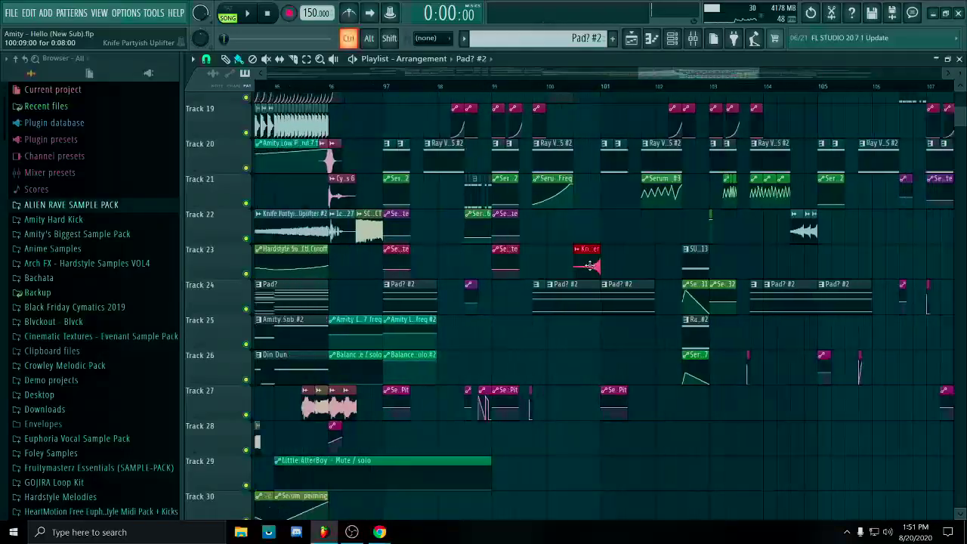
pyautogui.scroll(-3, 589, 266)
pyautogui.click(579, 88)
pyautogui.press('space')
pyautogui.scroll(3, 617, 259)
pyautogui.moveTo(842, 254); pyautogui.dragTo(559, 248)
pyautogui.press('space')
# Audition the soloed uplifter clips on track 22 and the SCREAMS clips on track 16 leading into bar 105.
pyautogui.click(446, 86)
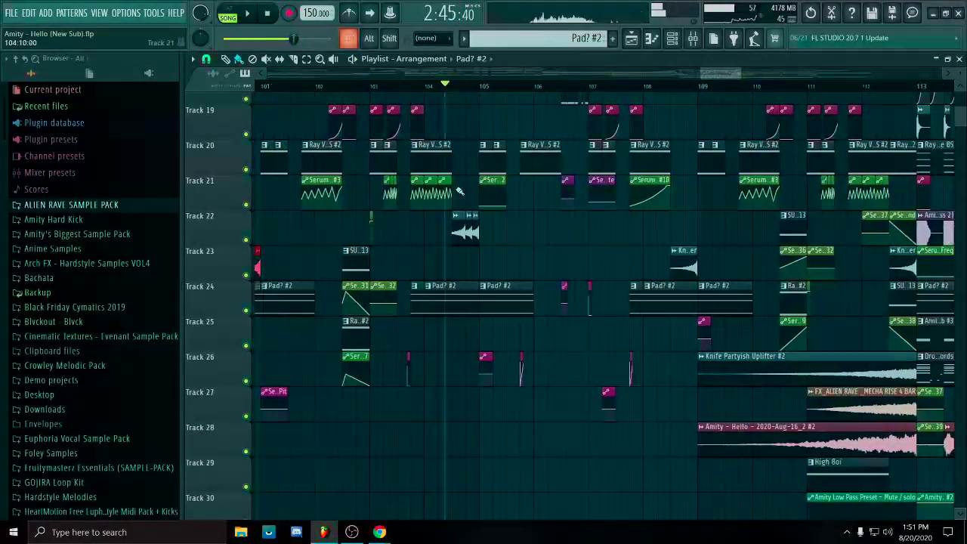
pyautogui.scroll(5, 459, 191)
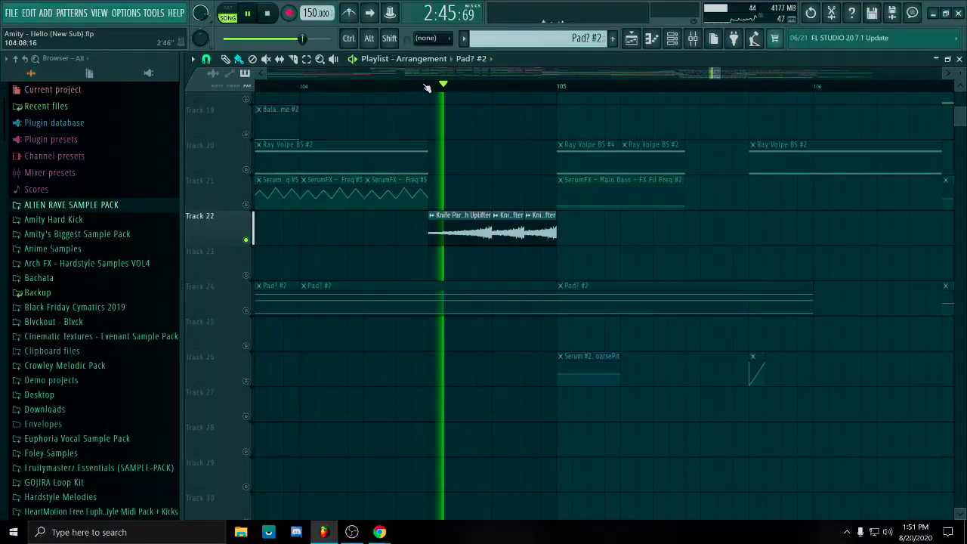
pyautogui.scroll(5, 362, 348)
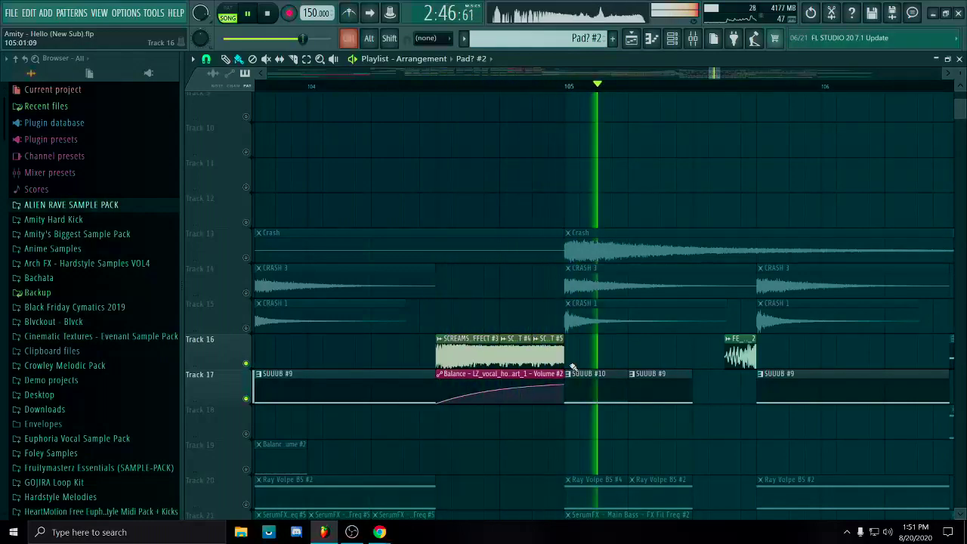
pyautogui.press('space')
# Play the SCREAMS clip on track 16 with its volume automation before bar 101, keeping tracks 16 and 17 soloed.
pyautogui.scroll(-5, 544, 389)
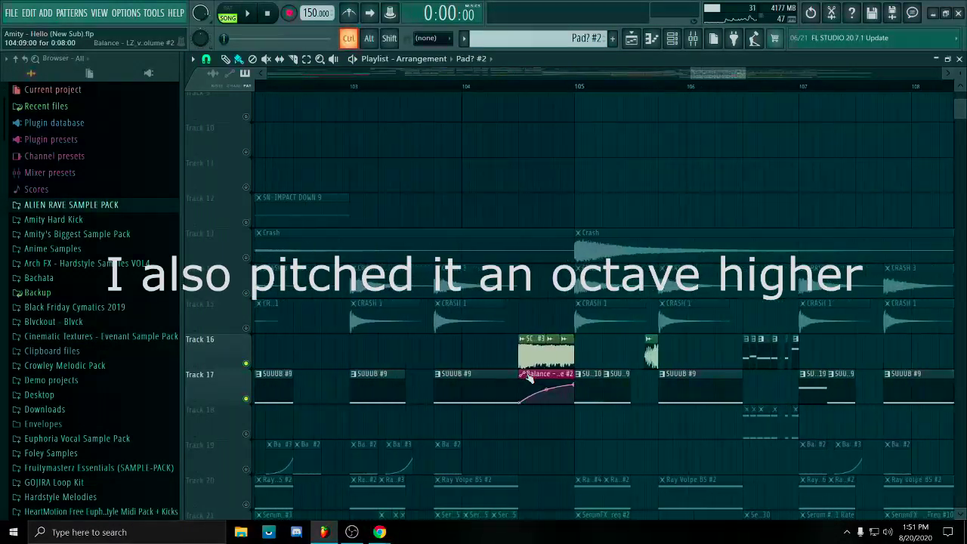
pyautogui.scroll(4, 531, 388)
pyautogui.scroll(3, 530, 338)
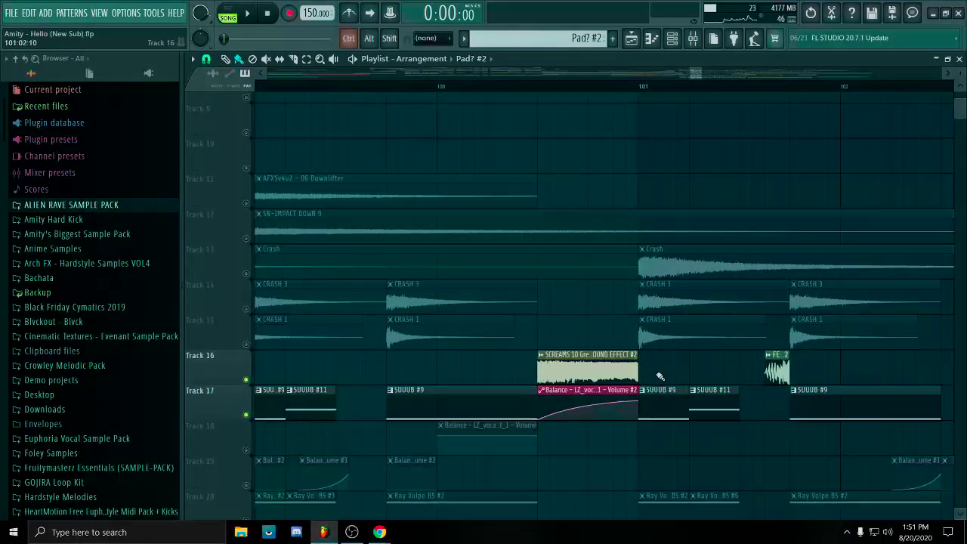
pyautogui.scroll(-5, 499, 197)
pyautogui.scroll(4, 486, 182)
pyautogui.click(499, 90)
pyautogui.press('space')
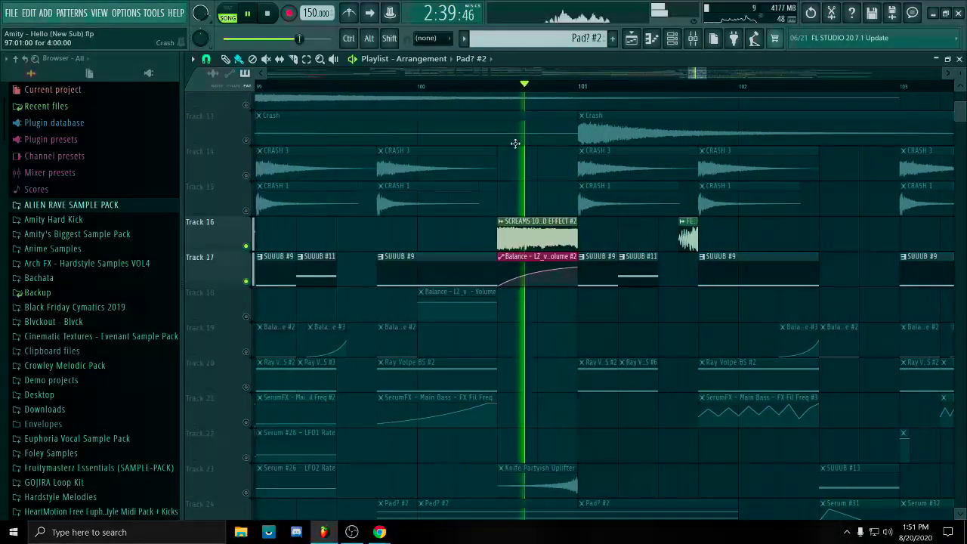
# Replay the SCREAMS clip leading into bar 101 with all tracks unsoloed, and stop playback.
pyautogui.press('space')
pyautogui.click(498, 89)
pyautogui.press('space')
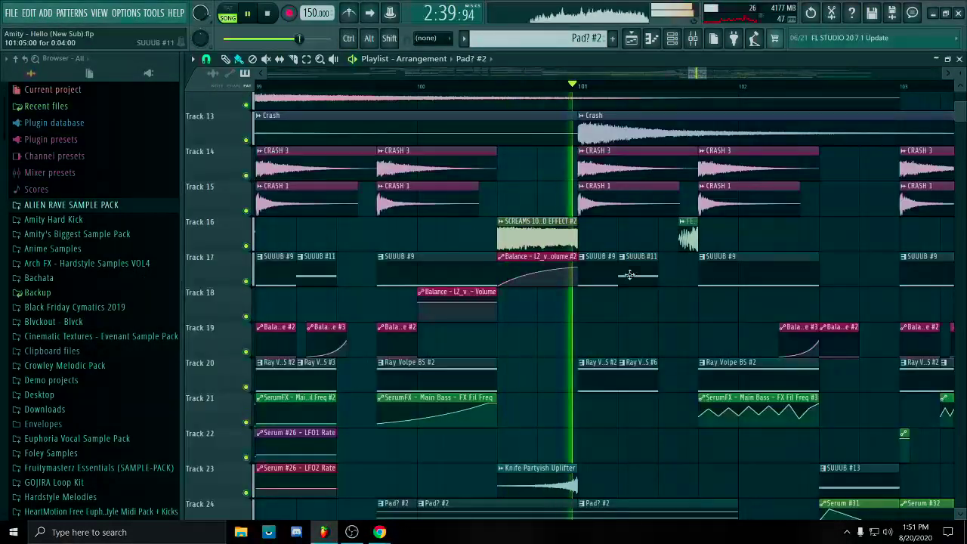
pyautogui.scroll(-4, 476, 151)
pyautogui.press('space')
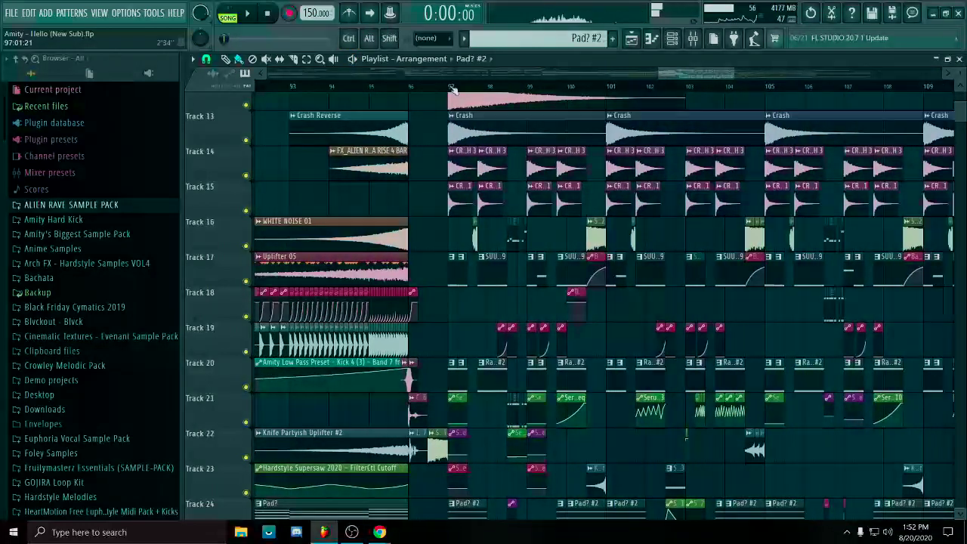
# Open the FE_Pitched1_Kick F_2 clip's sample settings from track 16 and switch its Reverse effect off and back on.
pyautogui.press('space')
pyautogui.scroll(5, 597, 240)
pyautogui.doubleClick(597, 240)
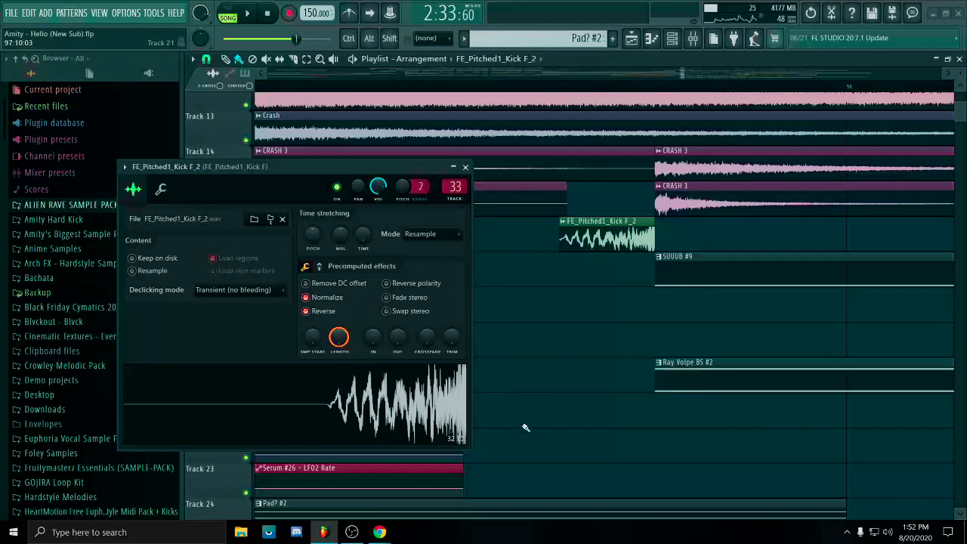
pyautogui.click(324, 313)
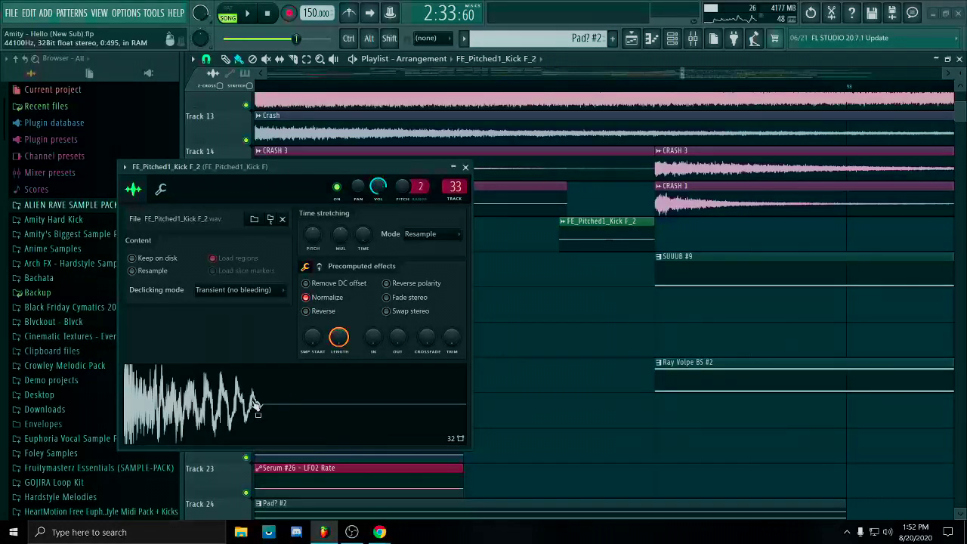
pyautogui.click(313, 312)
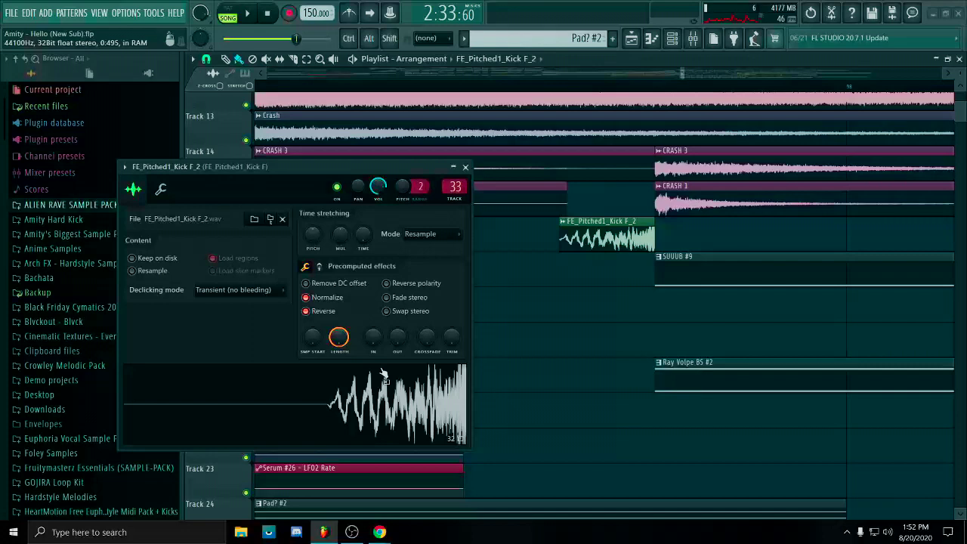
# View the FE_Pitched1_Kick F_2 sample in the Edison audio editor, and close the editor.
pyautogui.rightClick(383, 376)
pyautogui.click(453, 379)
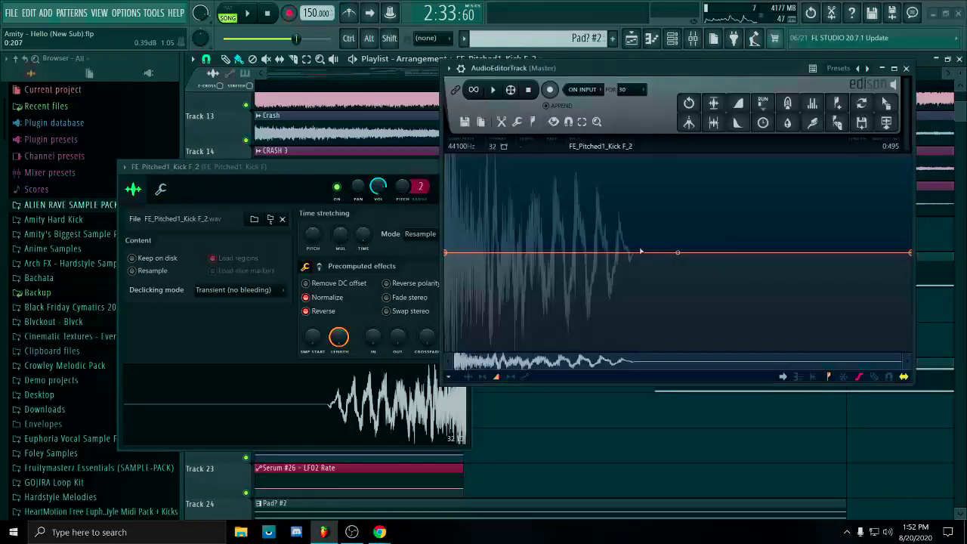
pyautogui.click(906, 68)
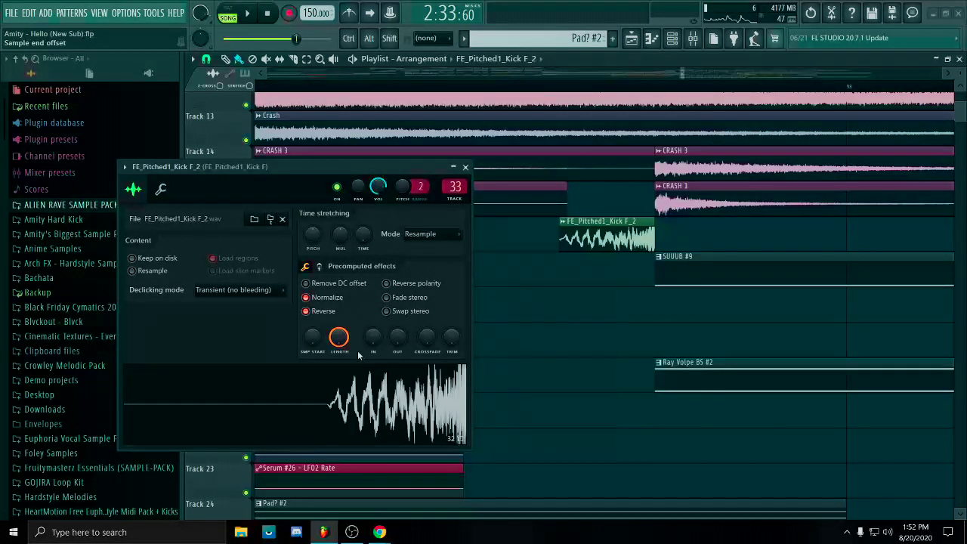
# Inspect the effects on the kick sample's mixer track 33, and close the sample settings and mixer.
pyautogui.doubleClick(456, 189)
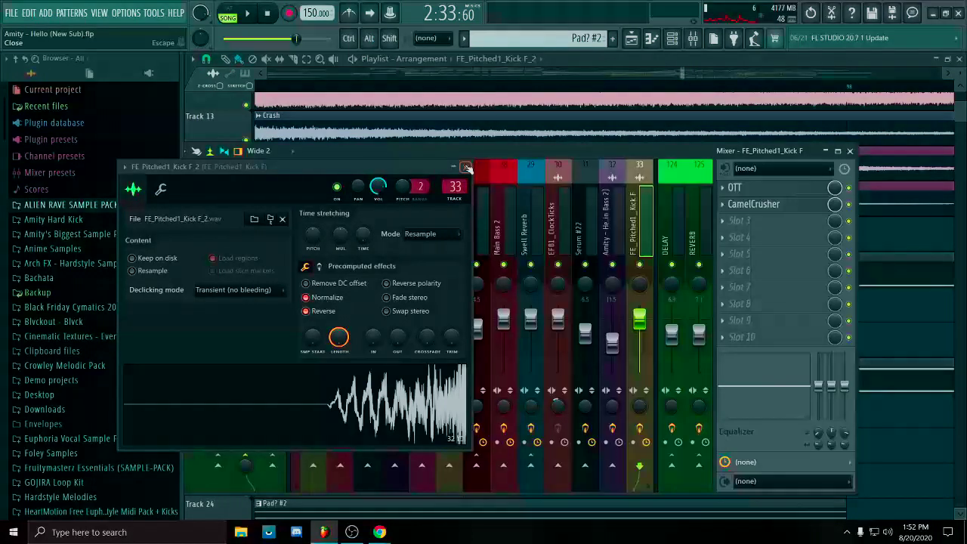
pyautogui.click(465, 166)
pyautogui.click(849, 150)
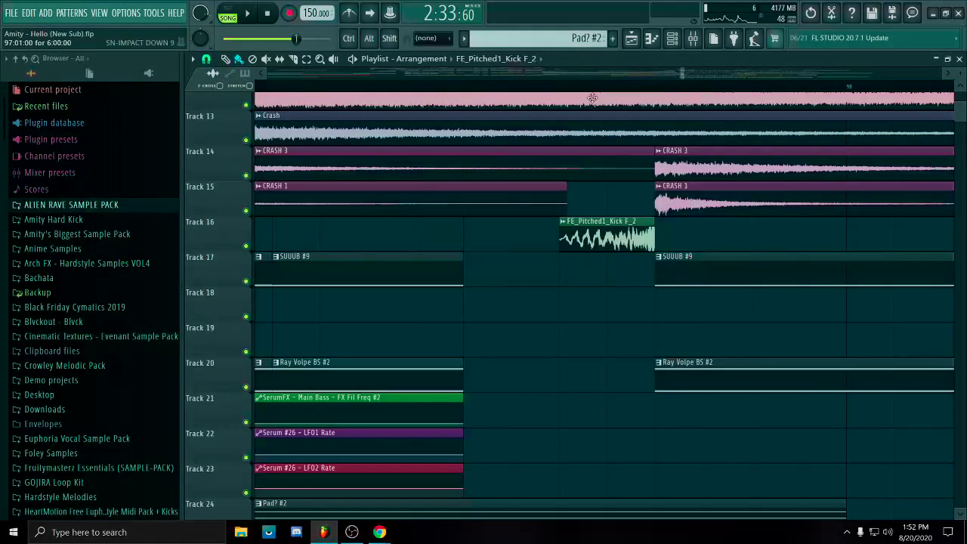
# Highlight the time range of the FE_Pitched1_Kick F_2 clip on track 16, clear it, and audition the reversed kick after bar 97.
pyautogui.moveTo(560, 87); pyautogui.dragTo(663, 96)
pyautogui.keyDown('ctrl'); pyautogui.click(702, 237); pyautogui.keyUp('ctrl')
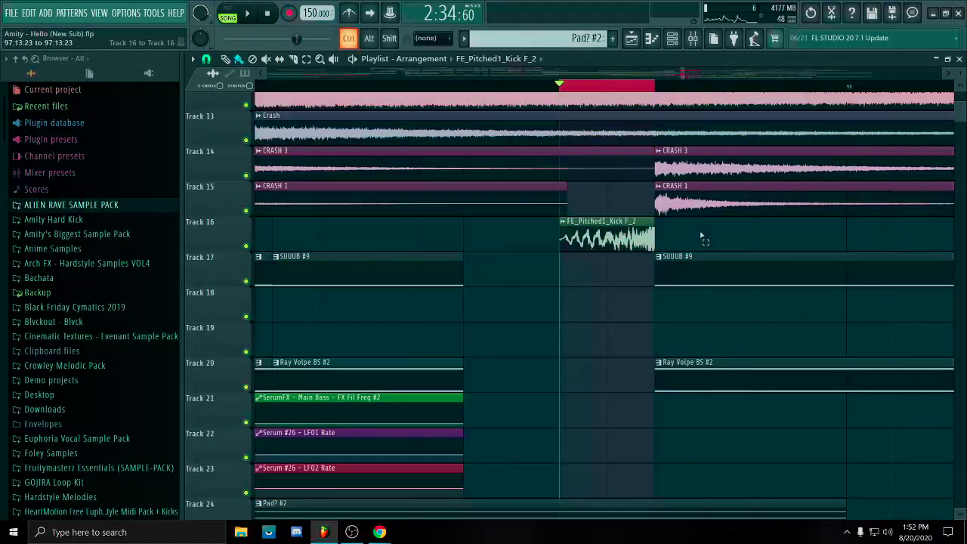
pyautogui.keyDown('ctrl'); pyautogui.click(661, 88); pyautogui.keyUp('ctrl')
pyautogui.scroll(-3, 676, 279)
pyautogui.scroll(3, 636, 282)
pyautogui.moveTo(559, 272)
pyautogui.mouseDown()
pyautogui.moveTo(736, 261)
pyautogui.moveTo(748, 242)
pyautogui.mouseUp()
pyautogui.keyDown('ctrl'); pyautogui.click(755, 247); pyautogui.keyUp('ctrl')
pyautogui.press('space')
pyautogui.scroll(-3, 686, 261)
pyautogui.press('space')
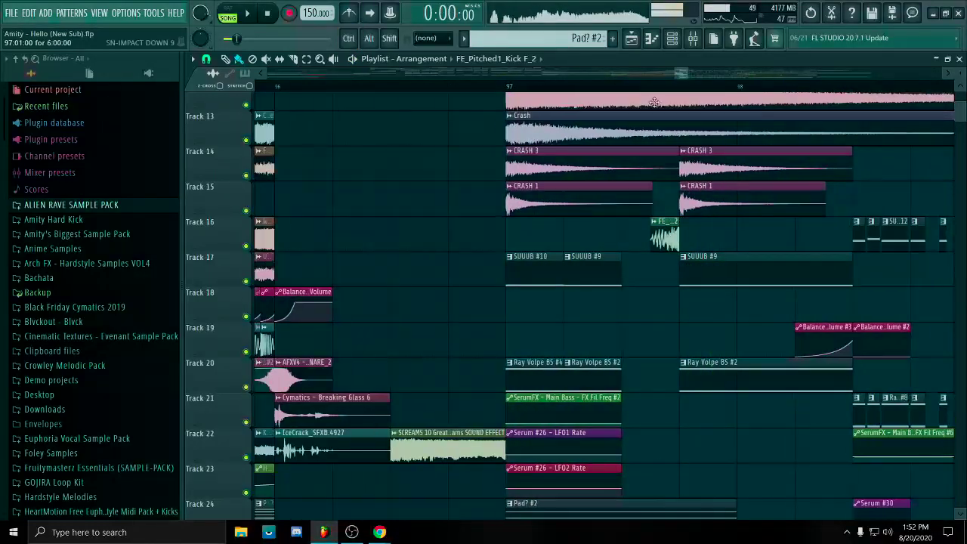
pyautogui.press('space')
# Look over the repeated reversed-kick clips along track 16 in the drop, selecting those near bar 105.
pyautogui.scroll(-6, 744, 348)
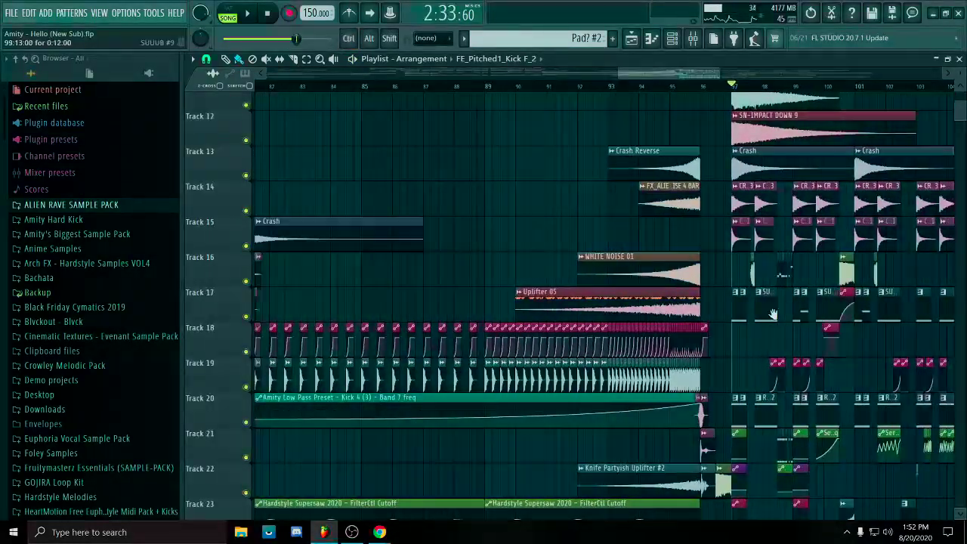
pyautogui.scroll(2, 793, 282)
pyautogui.moveTo(790, 279); pyautogui.dragTo(756, 261)
pyautogui.moveTo(878, 273); pyautogui.dragTo(717, 287)
pyautogui.moveTo(823, 278); pyautogui.dragTo(834, 308)
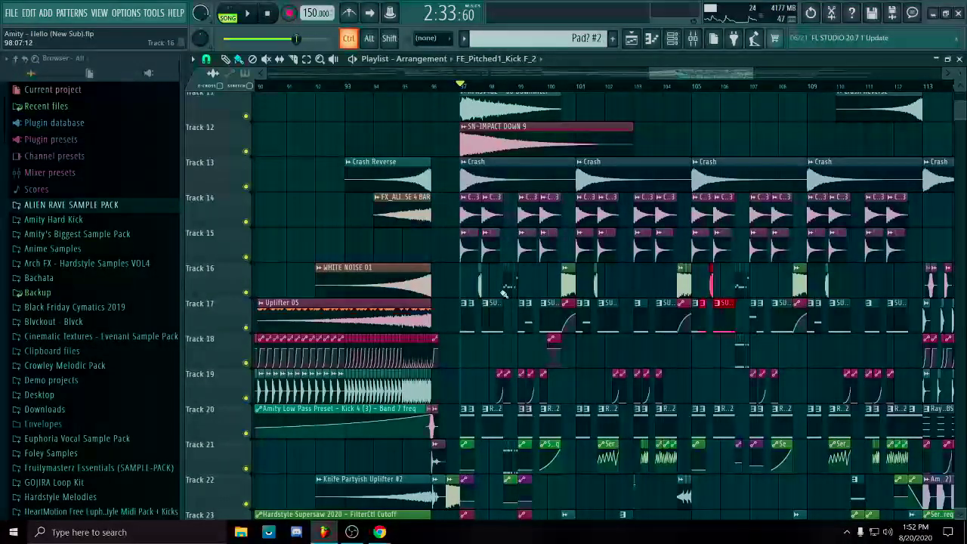
# Highlight the half bar before bar 99, solo track 16 and audition its SUUUB clips.
pyautogui.scroll(7, 500, 284)
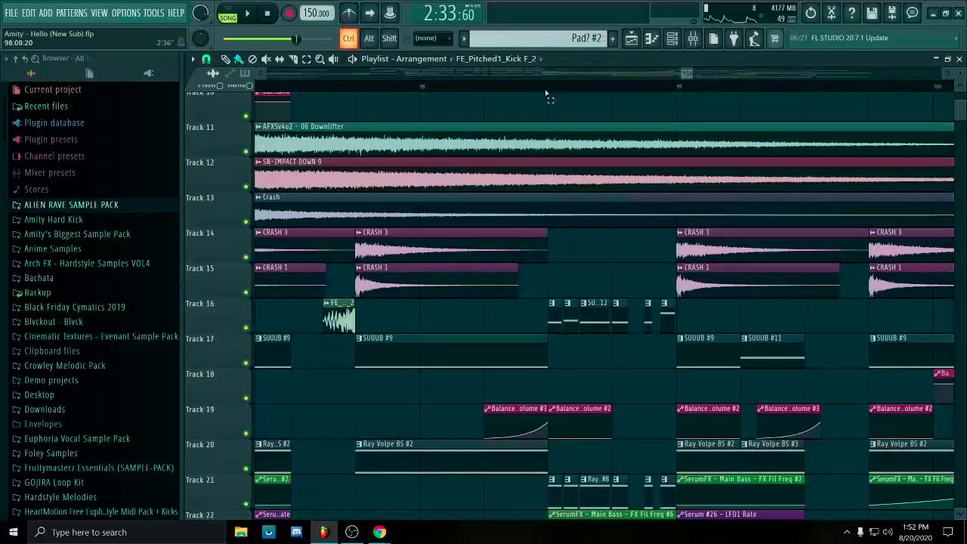
pyautogui.moveTo(547, 90); pyautogui.dragTo(683, 116)
pyautogui.keyDown('ctrl'); pyautogui.click(731, 318); pyautogui.keyUp('ctrl')
pyautogui.scroll(2, 725, 359)
pyautogui.scroll(-1, 725, 360)
pyautogui.scroll(3, 686, 339)
pyautogui.rightClick(246, 327)
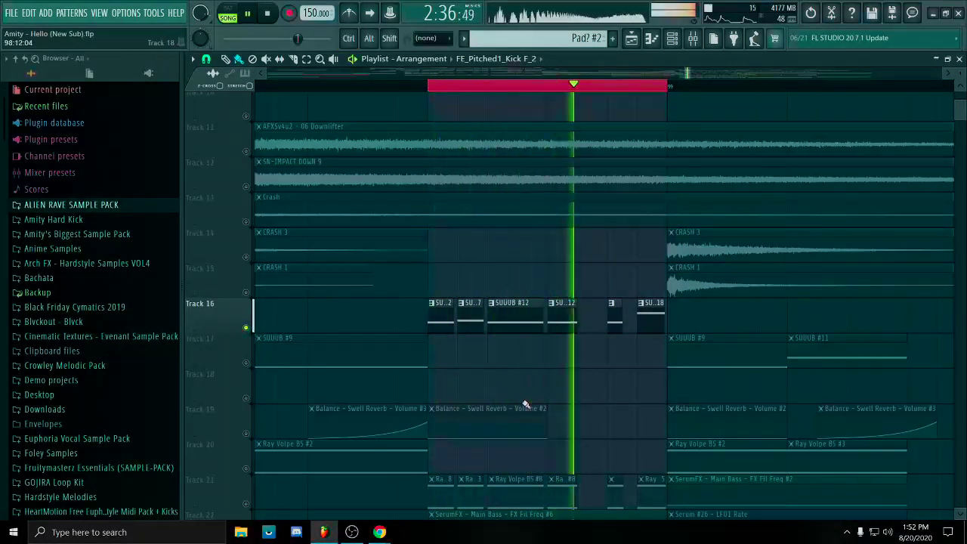
pyautogui.scroll(-2, 645, 336)
pyautogui.scroll(-2, 644, 335)
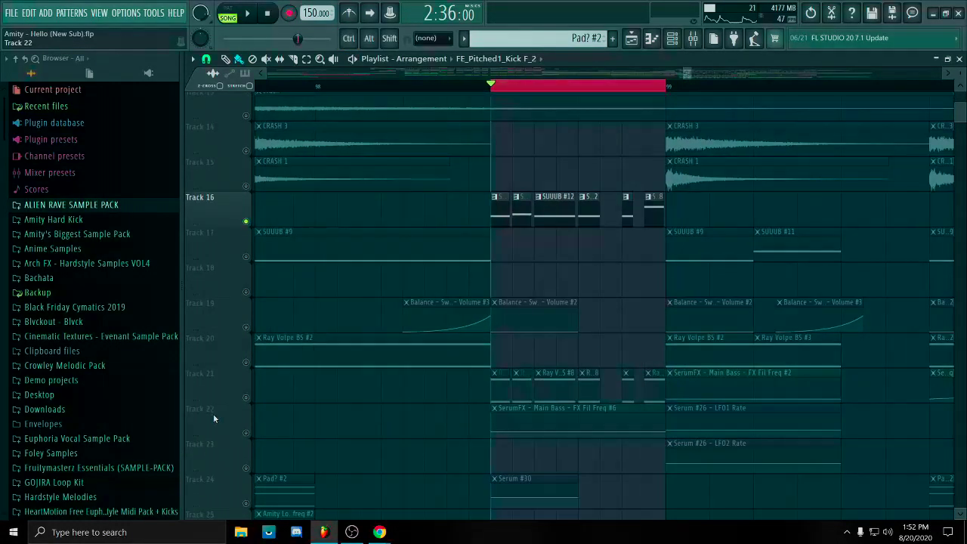
# Enable track 21 alongside track 16 and audition its Ray Volpe BS clips in the highlighted range.
pyautogui.click(246, 398)
pyautogui.scroll(3, 498, 381)
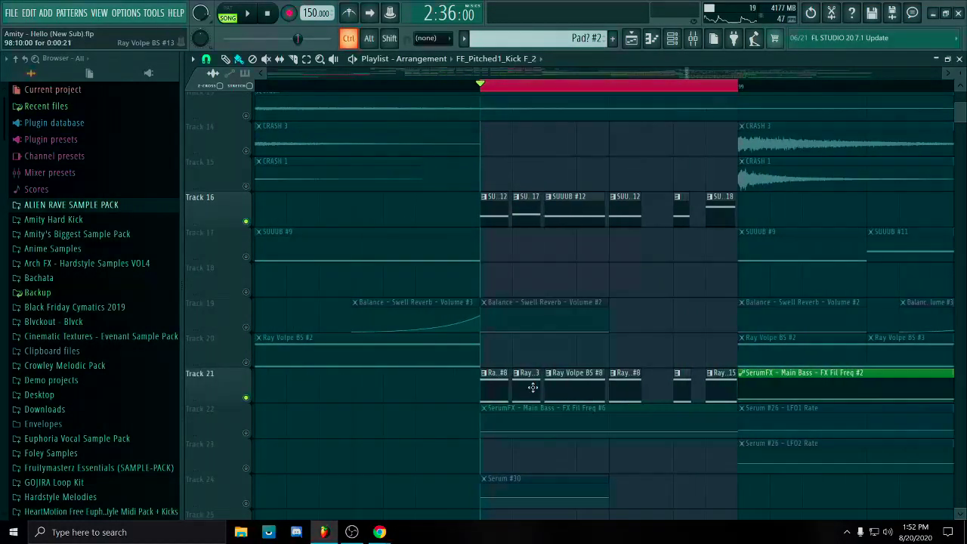
pyautogui.press('space')
pyautogui.press('space')
# Enable tracks 22, 24 and 27 to include the SerumFX and Serum automation clips.
pyautogui.scroll(-4, 559, 310)
pyautogui.click(245, 309)
pyautogui.click(245, 379)
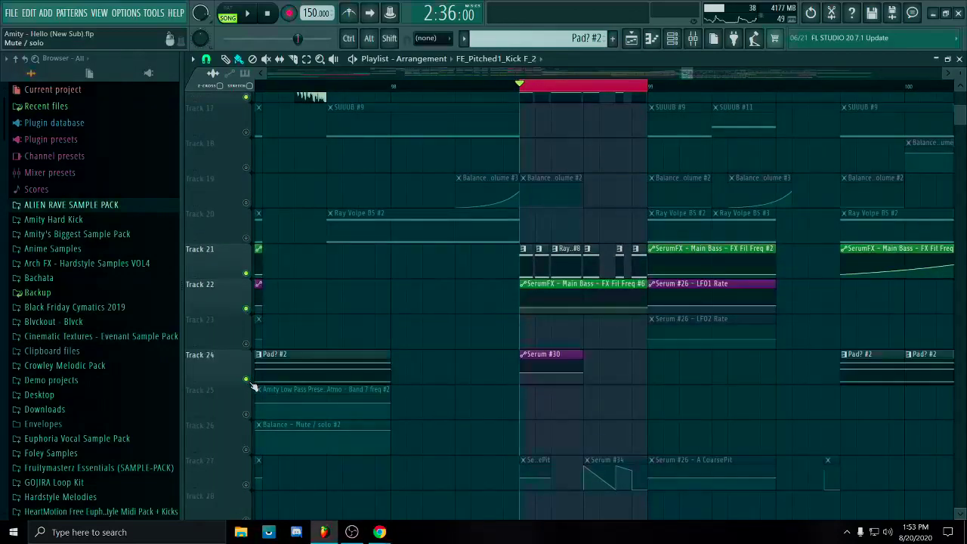
pyautogui.scroll(-2, 556, 444)
pyautogui.click(246, 429)
# Audition the highlighted half bar before bar 99 with tracks 16, 21, 22, 24 and 27 active, and stop playback.
pyautogui.scroll(3, 665, 457)
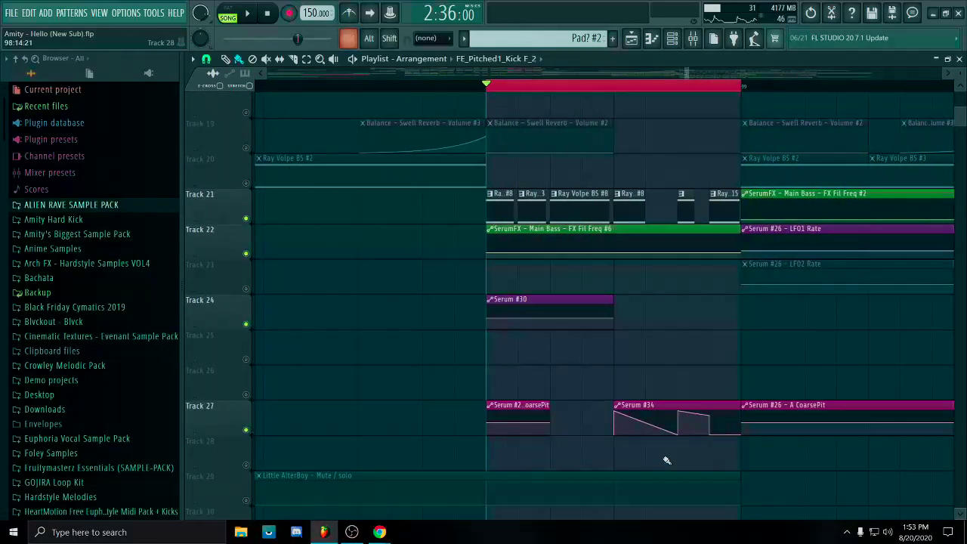
pyautogui.scroll(-1, 661, 455)
pyautogui.scroll(2, 661, 454)
pyautogui.moveTo(643, 423); pyautogui.dragTo(868, 361)
pyautogui.keyDown('ctrl'); pyautogui.click(885, 378); pyautogui.keyUp('ctrl')
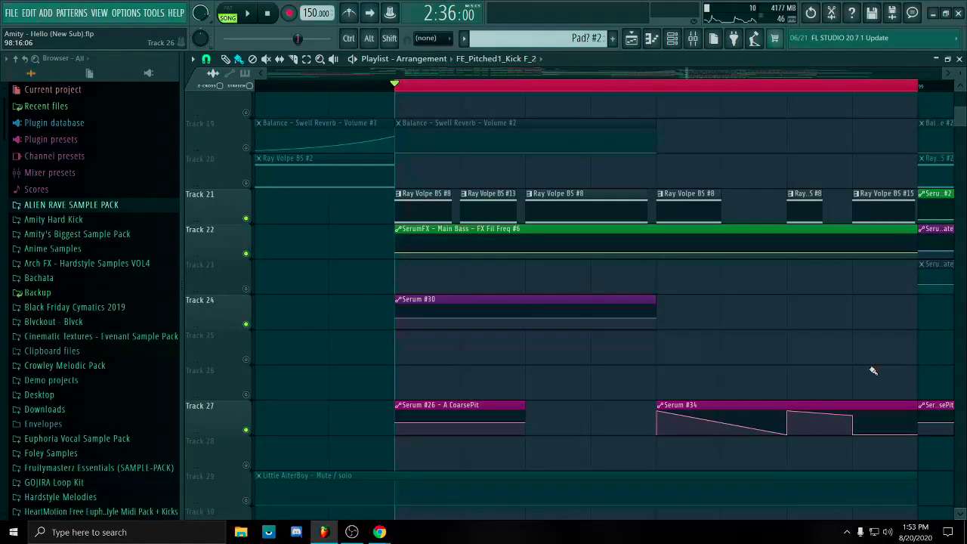
pyautogui.press('space')
pyautogui.press('space')
pyautogui.scroll(-3, 731, 345)
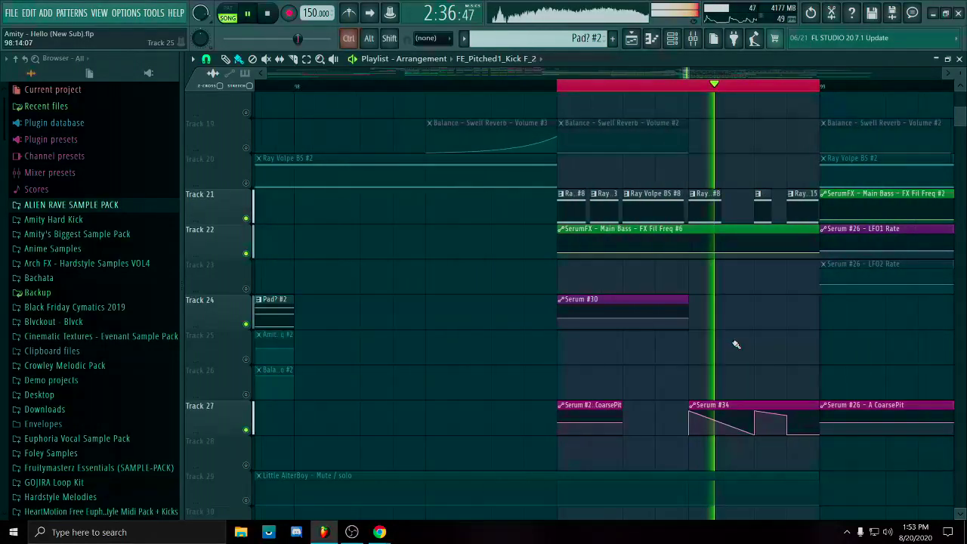
pyautogui.scroll(2, 796, 373)
pyautogui.scroll(-4, 672, 348)
pyautogui.press('space')
# Open the Ray Volpe BS #8 pattern in the Serum #26 piano roll and examine its F2 and F3 notes, selecting and deselecting them.
pyautogui.doubleClick(552, 421)
pyautogui.moveTo(441, 128); pyautogui.dragTo(279, 456)
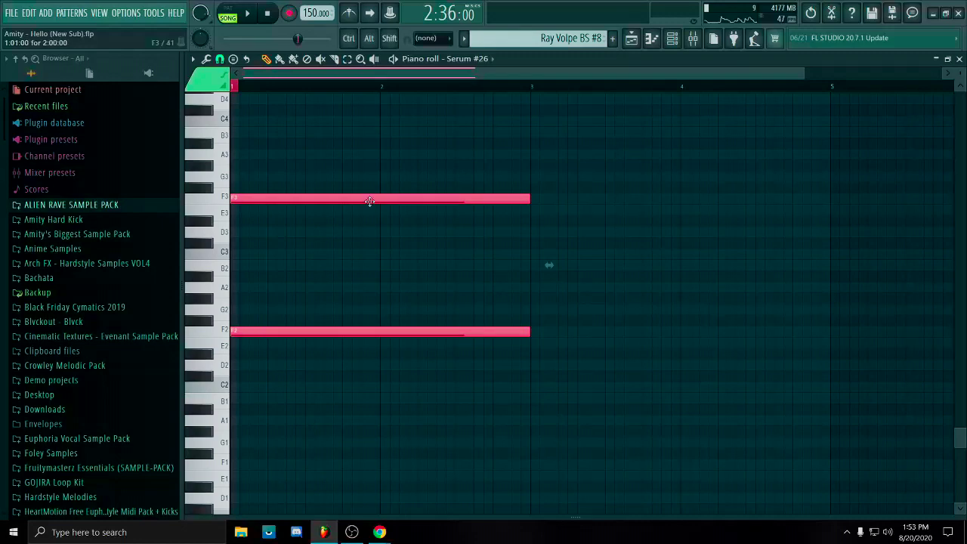
pyautogui.keyDown('ctrl'); pyautogui.click(410, 156); pyautogui.keyUp('ctrl')
pyautogui.scroll(3, 270, 212)
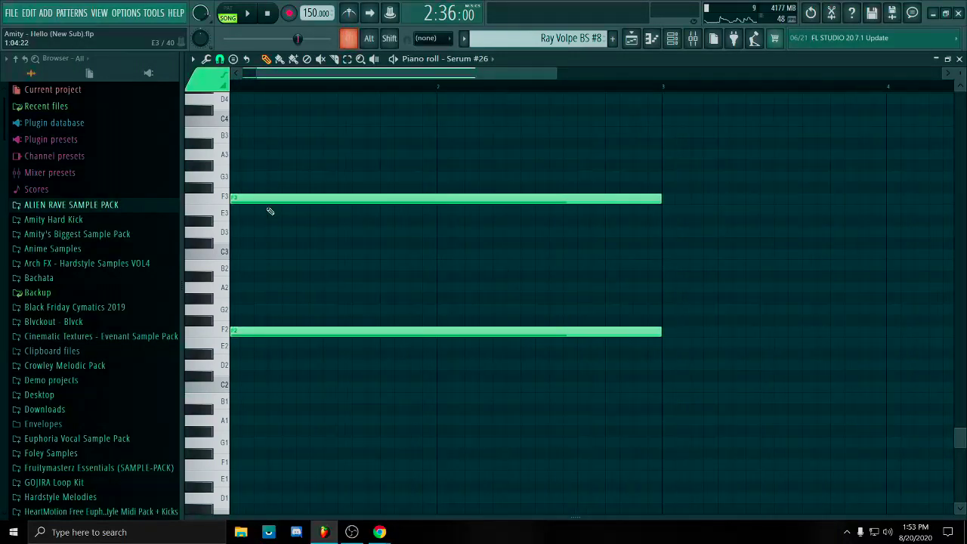
pyautogui.scroll(4, 262, 194)
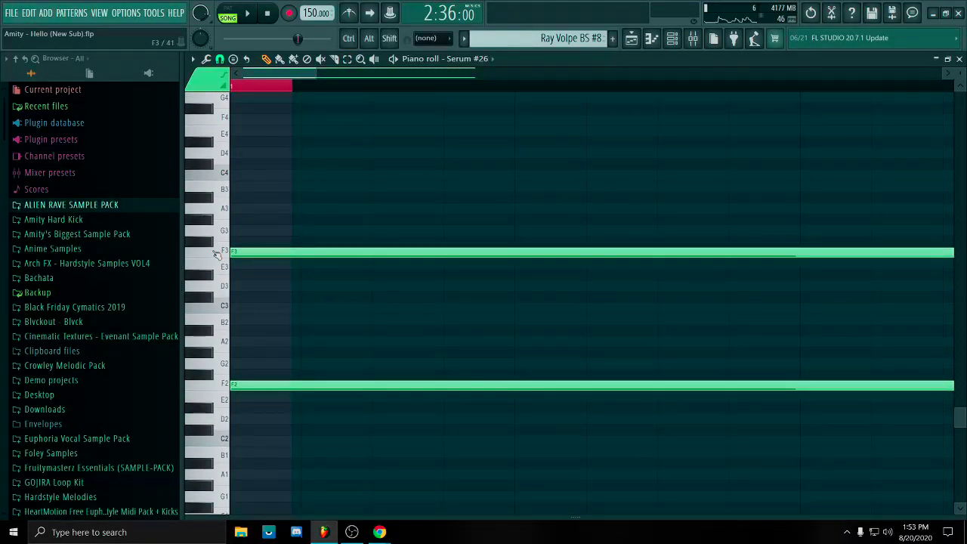
# Sound the piano roll keys around F3 and E3 to hear the Serum #26 bass, and close the piano roll.
pyautogui.click(224, 250)
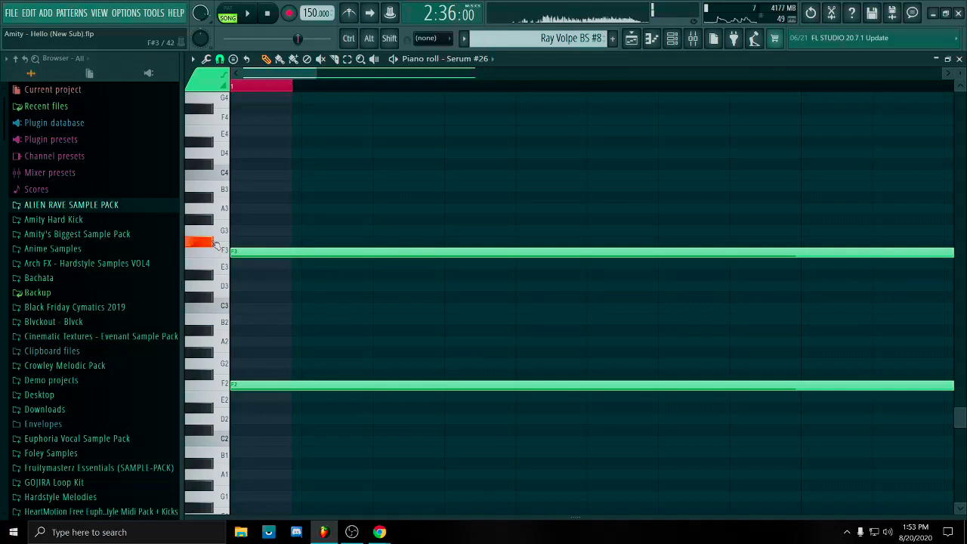
pyautogui.click(224, 250)
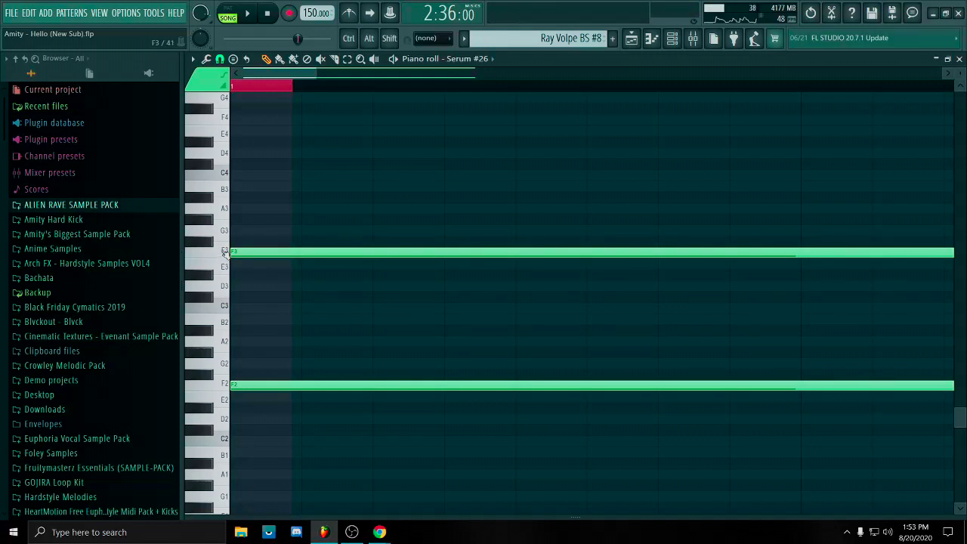
pyautogui.click(223, 252)
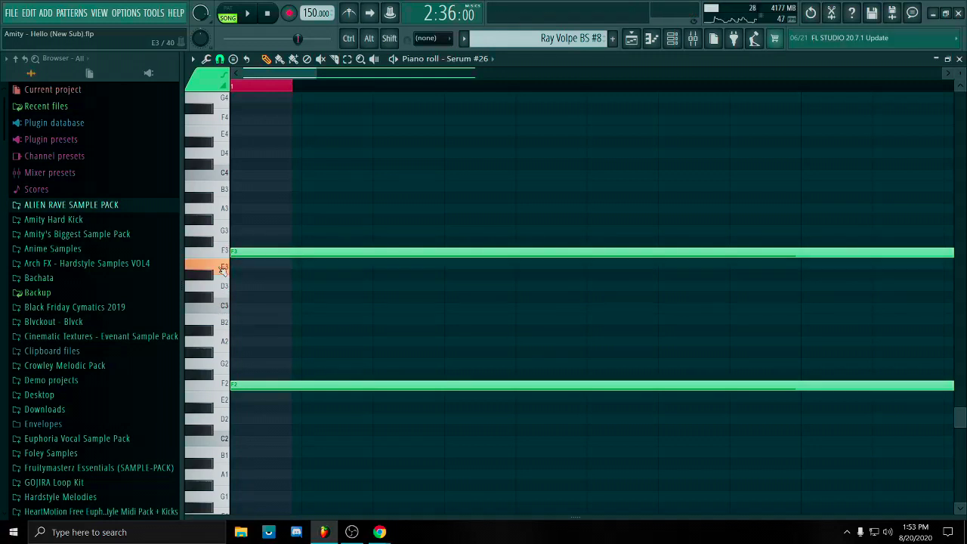
pyautogui.click(221, 272)
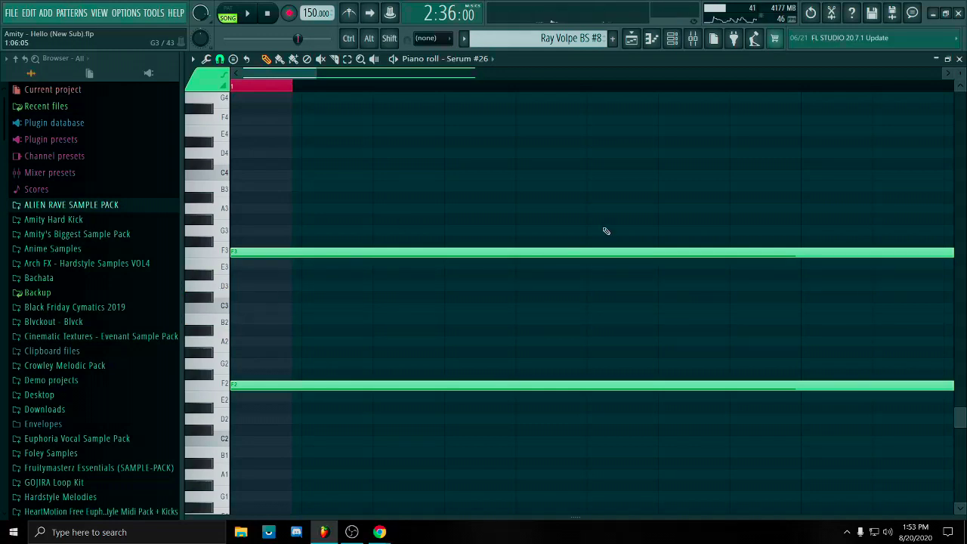
pyautogui.click(962, 59)
# Replay the highlighted bass fill before bar 99 from the playlist, and stop playback.
pyautogui.scroll(-3, 640, 423)
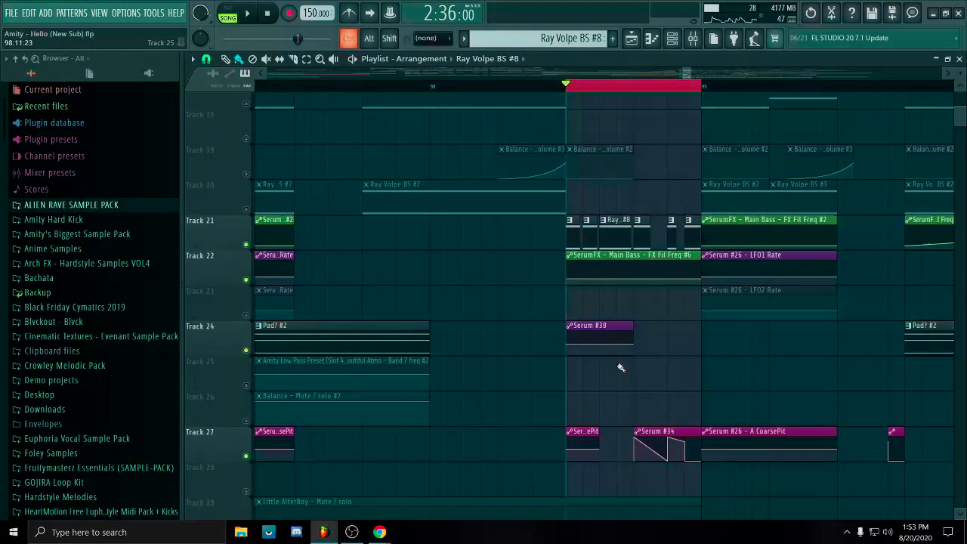
pyautogui.scroll(2, 592, 340)
pyautogui.moveTo(524, 244); pyautogui.dragTo(712, 240)
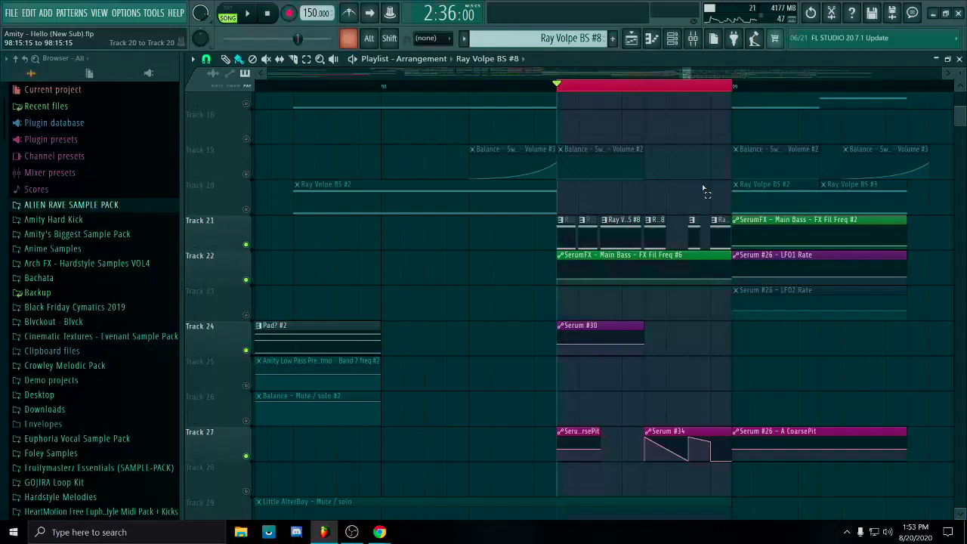
pyautogui.moveTo(689, 202); pyautogui.dragTo(602, 261)
pyautogui.press('space')
pyautogui.press('space')
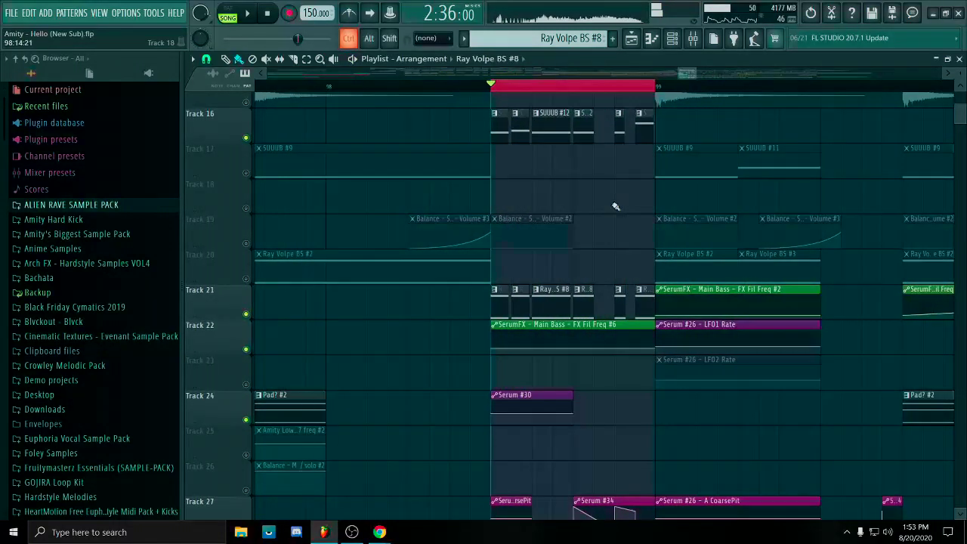
# Clear the highlighted time range before bar 99 and look over the automation clips on tracks 21 to 27.
pyautogui.keyDown('ctrl'); pyautogui.scroll(-3, 613, 151); pyautogui.keyUp('ctrl')
pyautogui.keyDown('ctrl'); pyautogui.click(615, 86); pyautogui.keyUp('ctrl')
pyautogui.keyDown('ctrl'); pyautogui.scroll(-3, 593, 235); pyautogui.keyUp('ctrl')
pyautogui.keyDown('ctrl'); pyautogui.scroll(2, 602, 256); pyautogui.keyUp('ctrl')
pyautogui.keyDown('ctrl'); pyautogui.scroll(-1, 609, 302); pyautogui.keyUp('ctrl')
pyautogui.scroll(-1, 613, 350)
pyautogui.moveTo(614, 351); pyautogui.dragTo(612, 193)
pyautogui.keyDown('ctrl'); pyautogui.scroll(3, 607, 198); pyautogui.keyUp('ctrl')
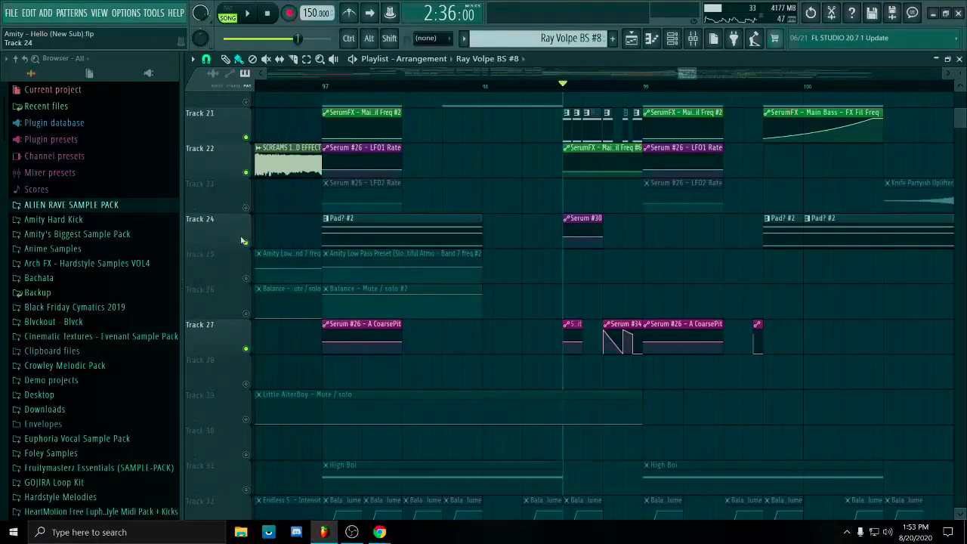
# Unsolo all tracks, play the drop from the bass fill before bar 99 past bar 100, and stop playback.
pyautogui.rightClick(246, 243)
pyautogui.press('space')
pyautogui.scroll(4, 649, 226)
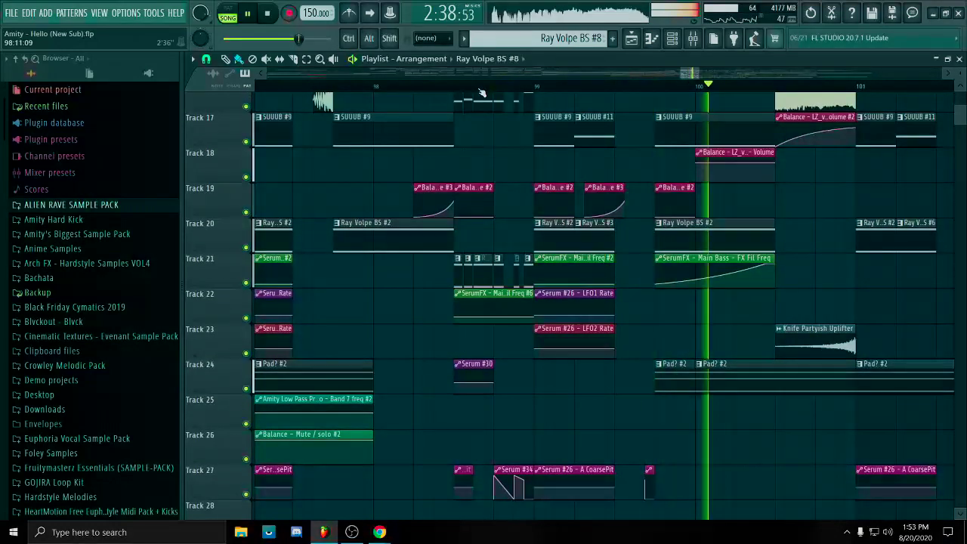
pyautogui.press('space')
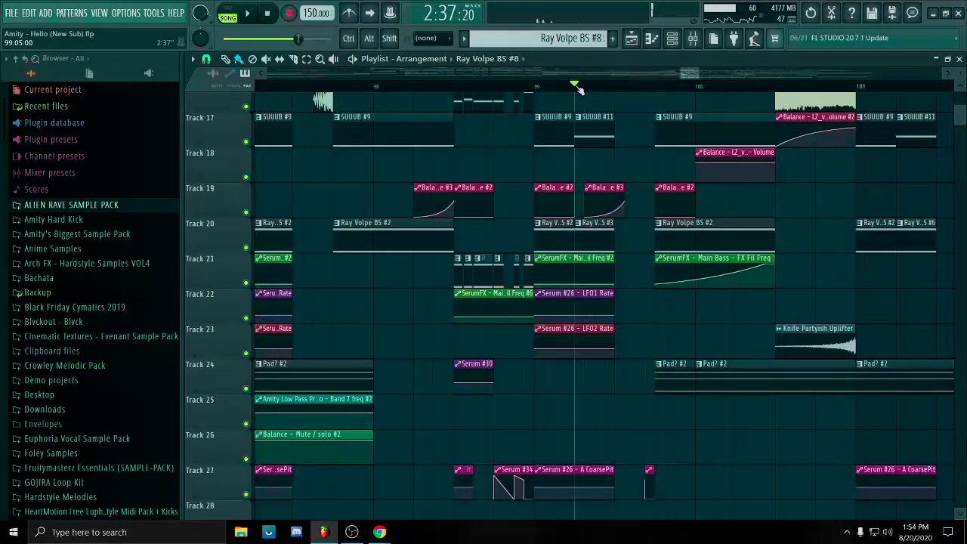
# Open the Ray Volpe BS #3 pattern just after bar 99 and sound one of its piano roll keys.
pyautogui.doubleClick(588, 142)
pyautogui.click(225, 308)
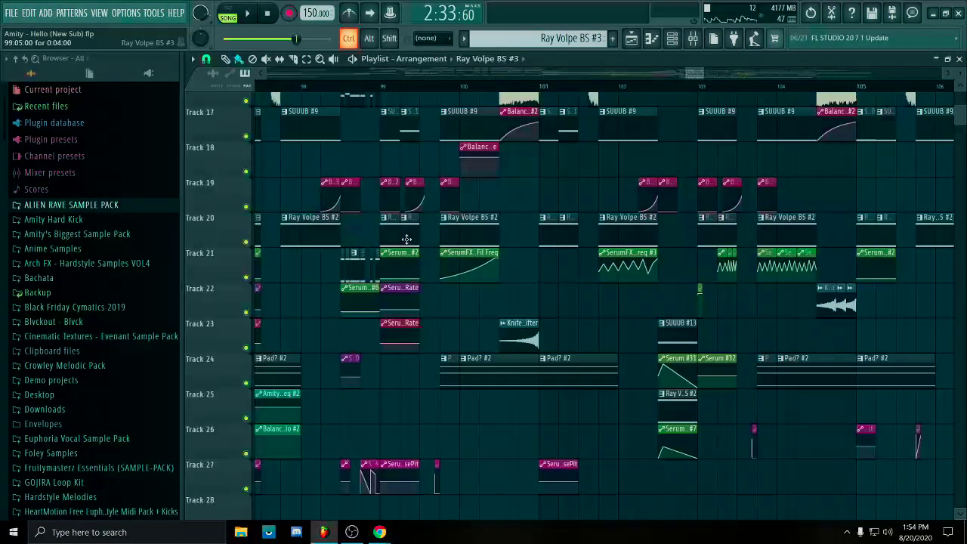
# Highlight the Balance - Swell Reverb volume automation clips on track 19 between bars 98 and 99.
pyautogui.scroll(3, 406, 237)
pyautogui.moveTo(315, 220); pyautogui.dragTo(514, 217)
pyautogui.scroll(3, 491, 214)
pyautogui.moveTo(348, 202); pyautogui.dragTo(585, 199)
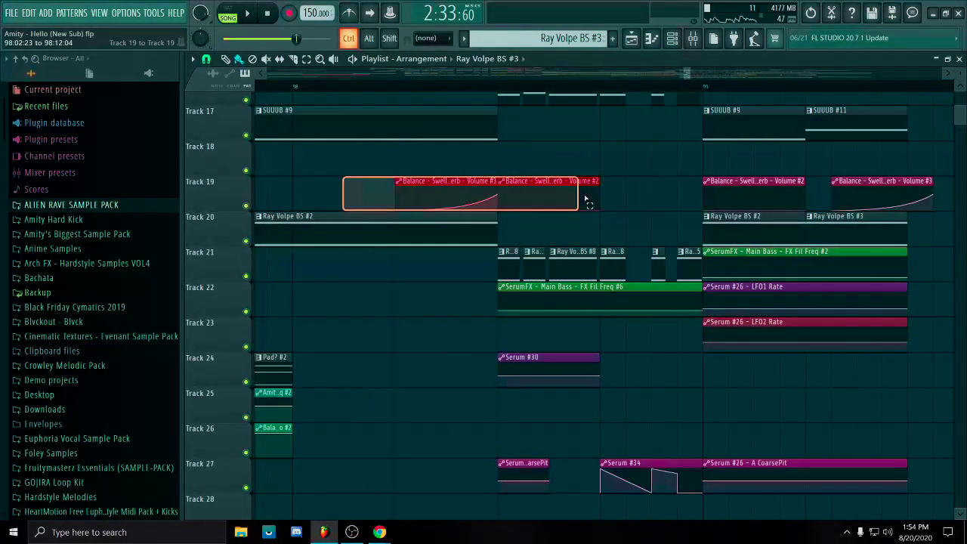
pyautogui.scroll(3, 434, 176)
pyautogui.keyDown('ctrl'); pyautogui.click(492, 162); pyautogui.keyUp('ctrl')
pyautogui.scroll(-4, 492, 162)
pyautogui.moveTo(406, 160); pyautogui.dragTo(593, 180)
# Solo tracks 19 and 20, audition the bass with its swell reverb automation from just after bar 99, and stop playback.
pyautogui.scroll(1, 372, 165)
pyautogui.keyDown('ctrl'); pyautogui.scroll(5, 687, 158); pyautogui.keyUp('ctrl')
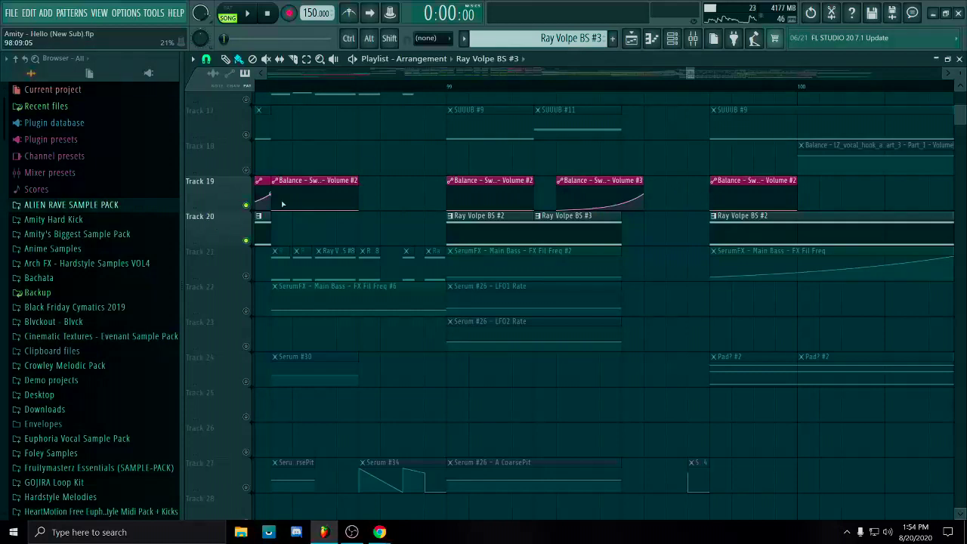
pyautogui.click(547, 91)
pyautogui.press('space')
pyautogui.hotkey('ctrl', 'space')
pyautogui.keyDown('ctrl'); pyautogui.scroll(-1, 711, 148); pyautogui.keyUp('ctrl')
pyautogui.keyDown('ctrl'); pyautogui.scroll(-5, 522, 187); pyautogui.keyUp('ctrl')
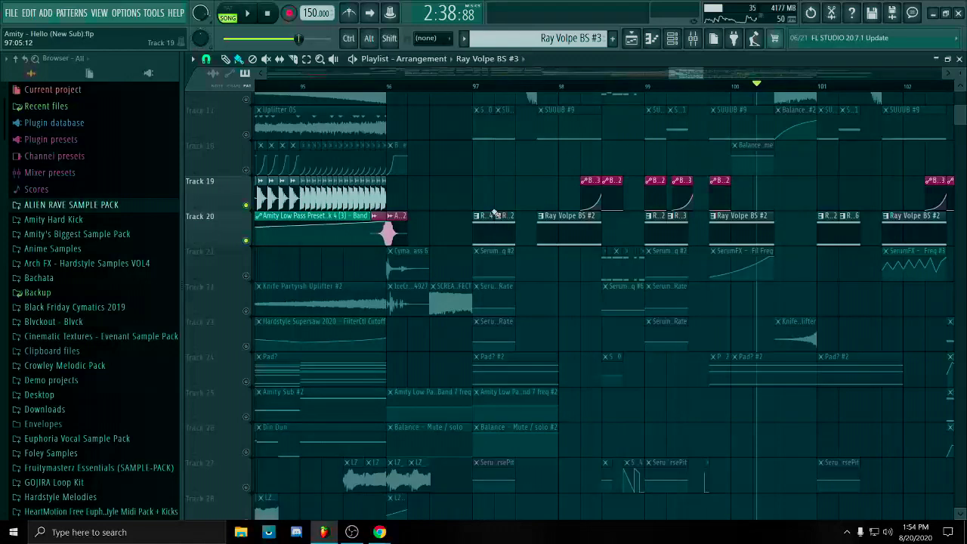
pyautogui.press('space')
pyautogui.press('space')
# Isolate track 20, restore all tracks, and look over the clips around bars 98 to 100.
pyautogui.rightClick(246, 240)
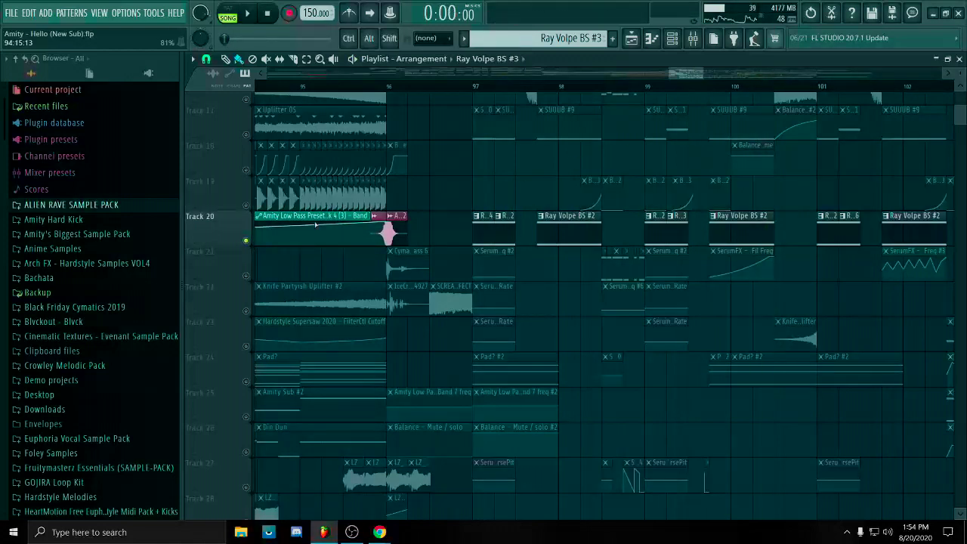
pyautogui.rightClick(246, 240)
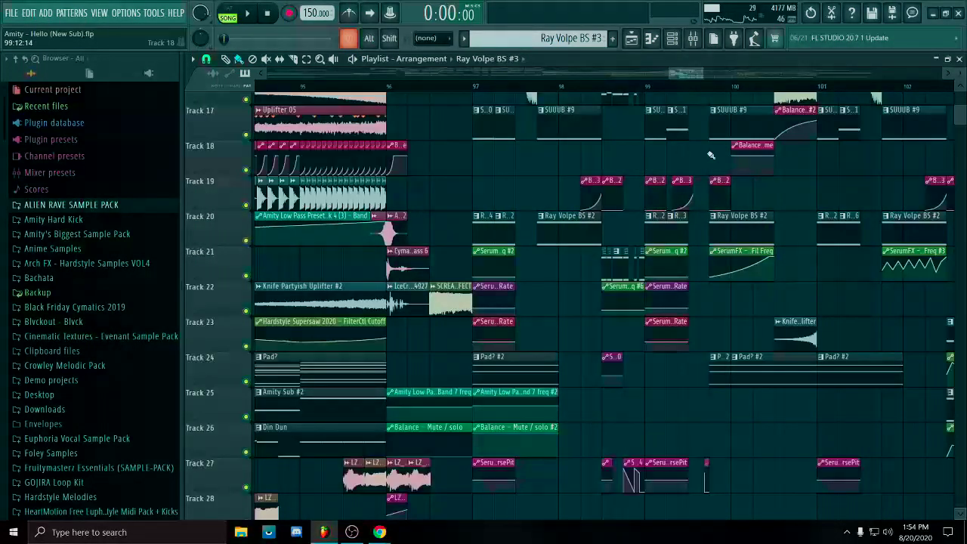
pyautogui.keyDown('ctrl'); pyautogui.scroll(3, 710, 155); pyautogui.keyUp('ctrl')
pyautogui.scroll(3, 690, 332)
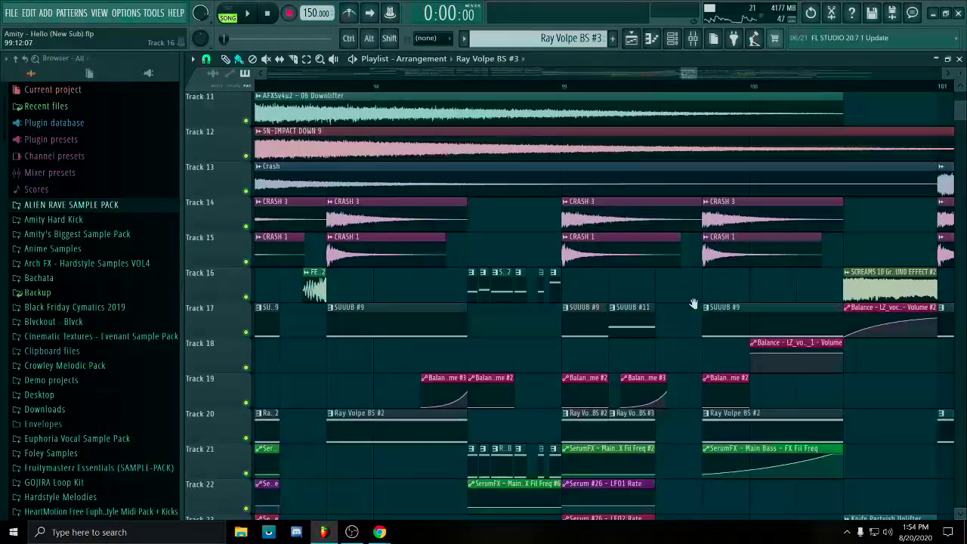
# Audition the bass before bar 102 twice, highlighting the SerumFX - Main Bass - FX Fil Freq #3 clip on track 21.
pyautogui.keyDown('ctrl'); pyautogui.scroll(-1, 702, 359); pyautogui.keyUp('ctrl')
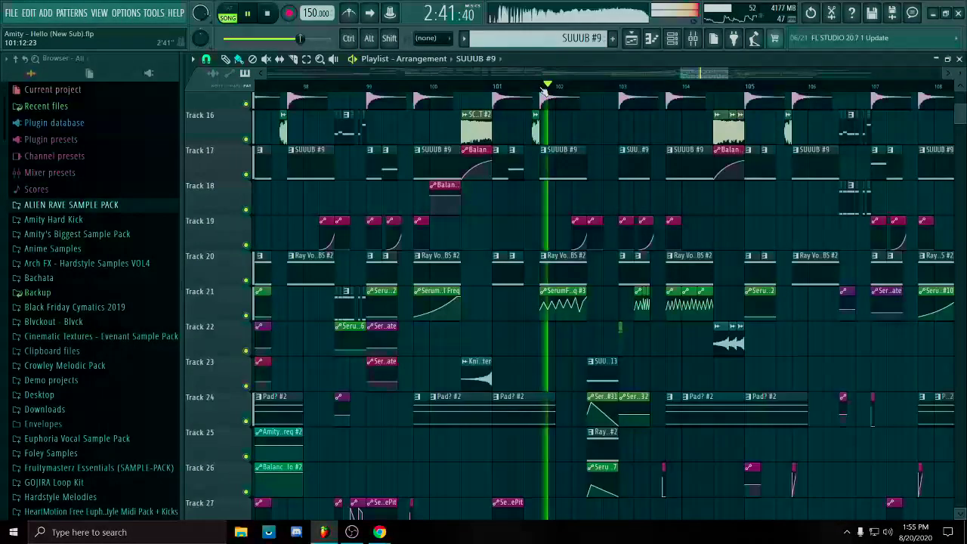
pyautogui.scroll(1, 615, 189)
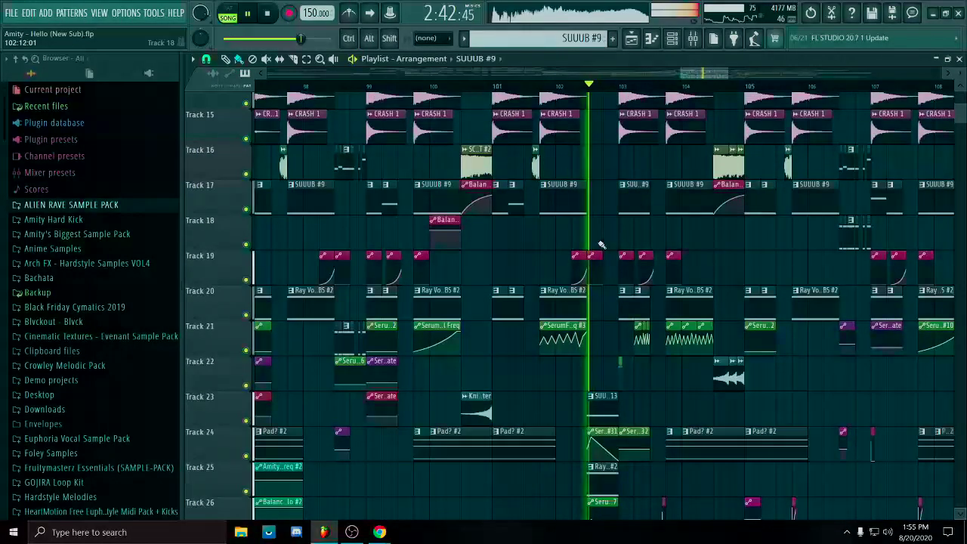
pyautogui.press('space')
pyautogui.keyDown('ctrl'); pyautogui.scroll(3, 574, 317); pyautogui.keyUp('ctrl')
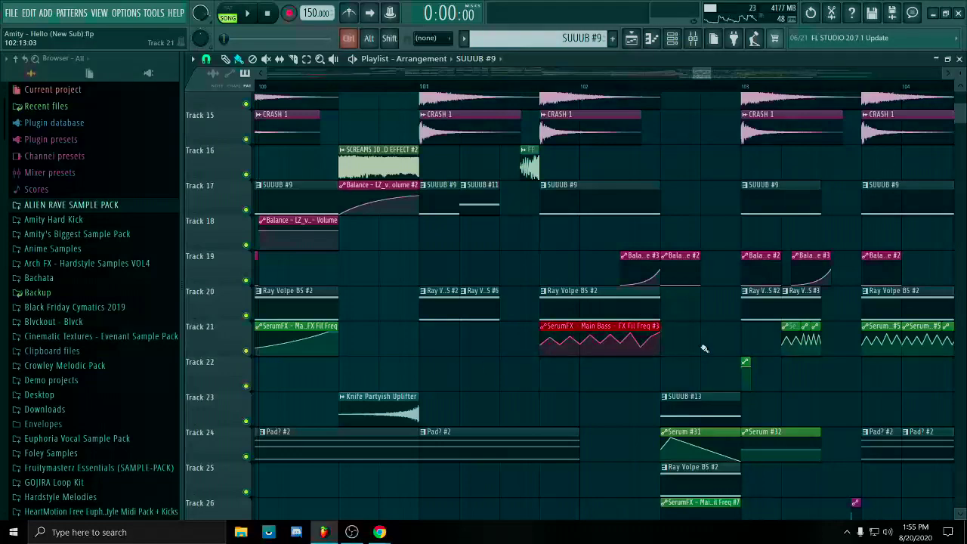
pyautogui.press('space')
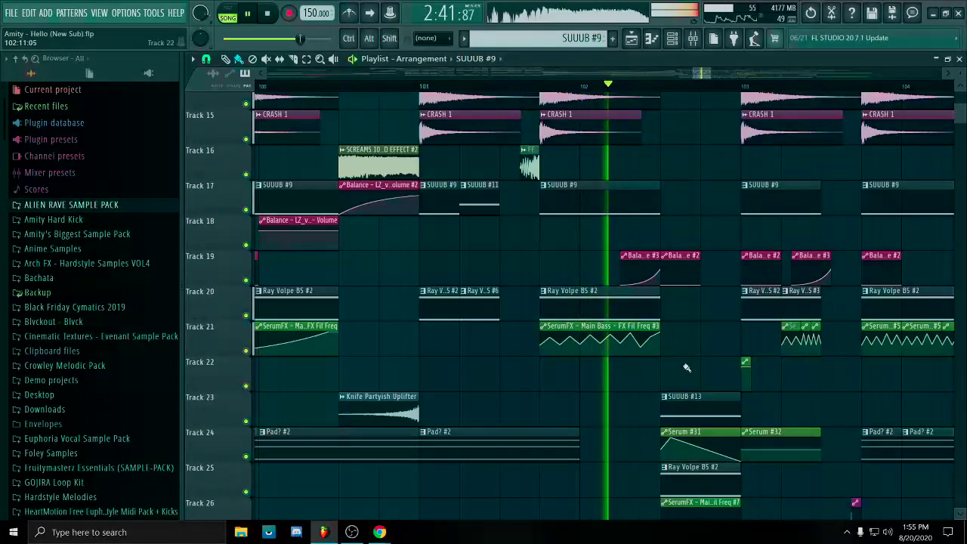
pyautogui.scroll(-1, 502, 296)
pyautogui.moveTo(502, 296); pyautogui.dragTo(509, 259)
pyautogui.press('space')
# Highlight the SUUUB #13 pattern on track 23 and the Serum #31 automation on track 24 before bar 103.
pyautogui.keyDown('ctrl'); pyautogui.scroll(4, 466, 328); pyautogui.keyUp('ctrl')
pyautogui.moveTo(468, 331); pyautogui.dragTo(486, 239)
pyautogui.keyDown('ctrl'); pyautogui.scroll(2, 498, 363); pyautogui.keyUp('ctrl')
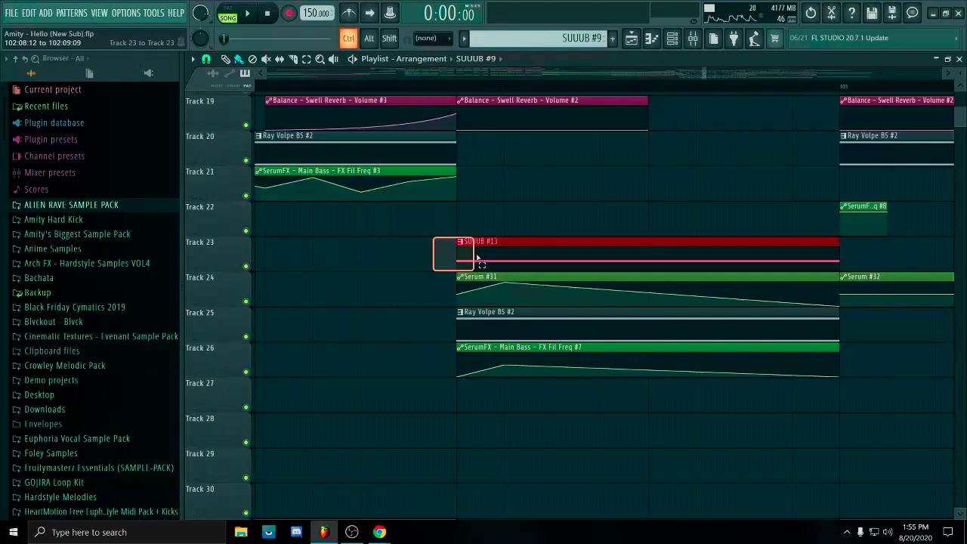
pyautogui.moveTo(829, 268); pyautogui.dragTo(831, 282)
pyautogui.keyDown('ctrl'); pyautogui.moveTo(417, 273); pyautogui.dragTo(601, 308); pyautogui.keyUp('ctrl')
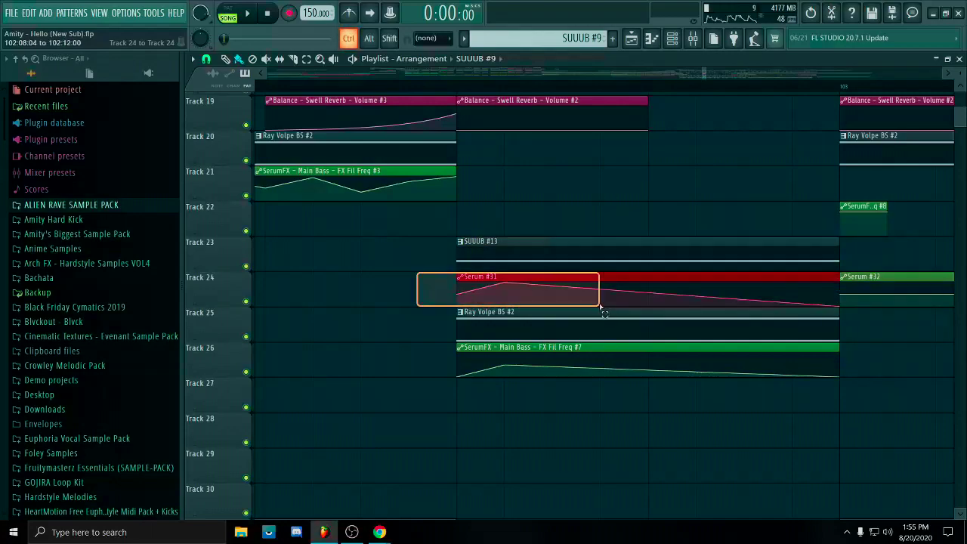
pyautogui.keyDown('ctrl'); pyautogui.scroll(-3, 401, 306); pyautogui.keyUp('ctrl')
pyautogui.keyDown('ctrl'); pyautogui.click(494, 212); pyautogui.keyUp('ctrl')
pyautogui.moveTo(496, 227); pyautogui.dragTo(509, 401)
pyautogui.keyDown('ctrl'); pyautogui.scroll(-3, 509, 401); pyautogui.keyUp('ctrl')
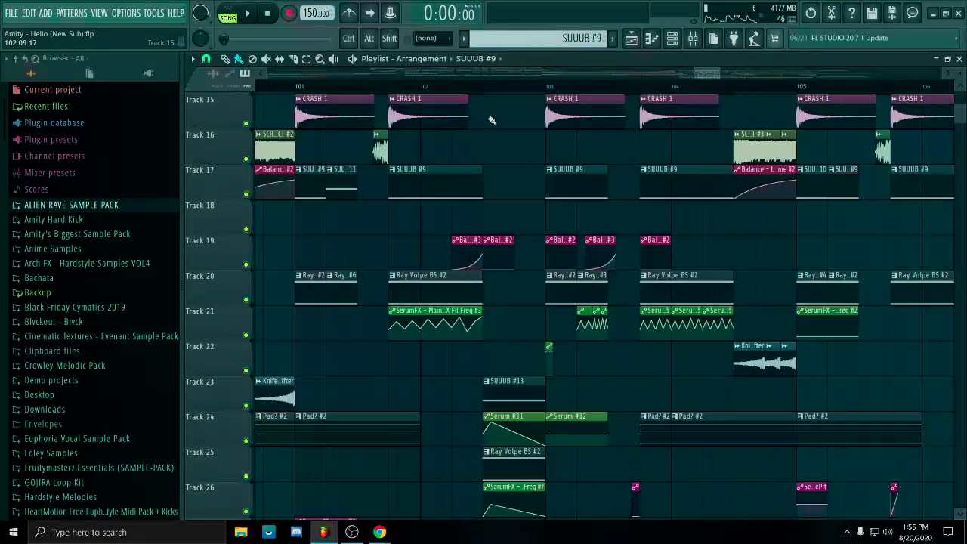
# Play the drop from the start of the SUUUB #13 pattern midway through bar 102, and stop playback.
pyautogui.click(486, 87)
pyautogui.press('space')
pyautogui.moveTo(549, 287); pyautogui.dragTo(564, 177)
pyautogui.moveTo(593, 377); pyautogui.dragTo(577, 392)
pyautogui.press('space')
# Review the crash tracks near bar 103, highlight the SUUUB #13 pattern again, replay that section, and stop playback.
pyautogui.scroll(3, 577, 392)
pyautogui.scroll(5, 566, 371)
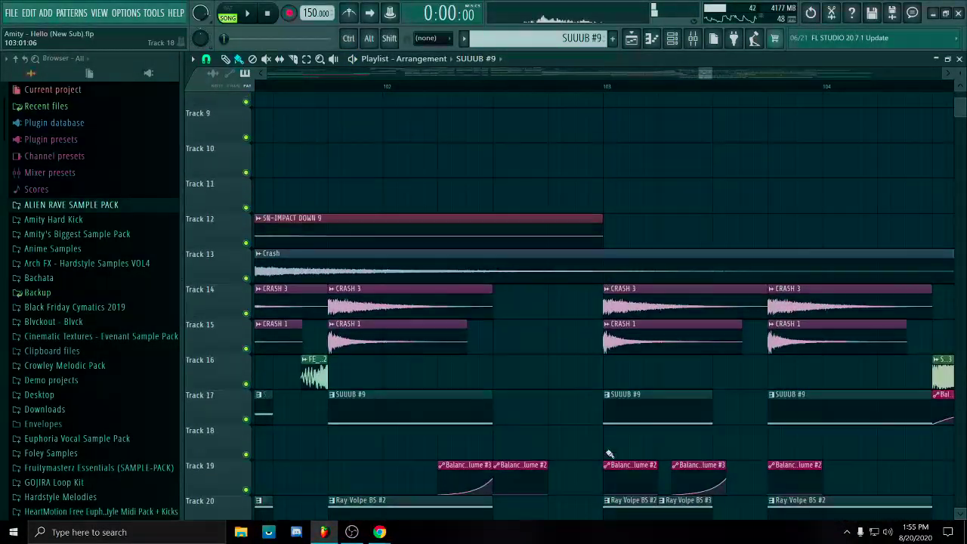
pyautogui.scroll(2, 559, 483)
pyautogui.scroll(-6, 559, 453)
pyautogui.moveTo(524, 365); pyautogui.dragTo(648, 368)
pyautogui.moveTo(538, 299); pyautogui.dragTo(574, 324)
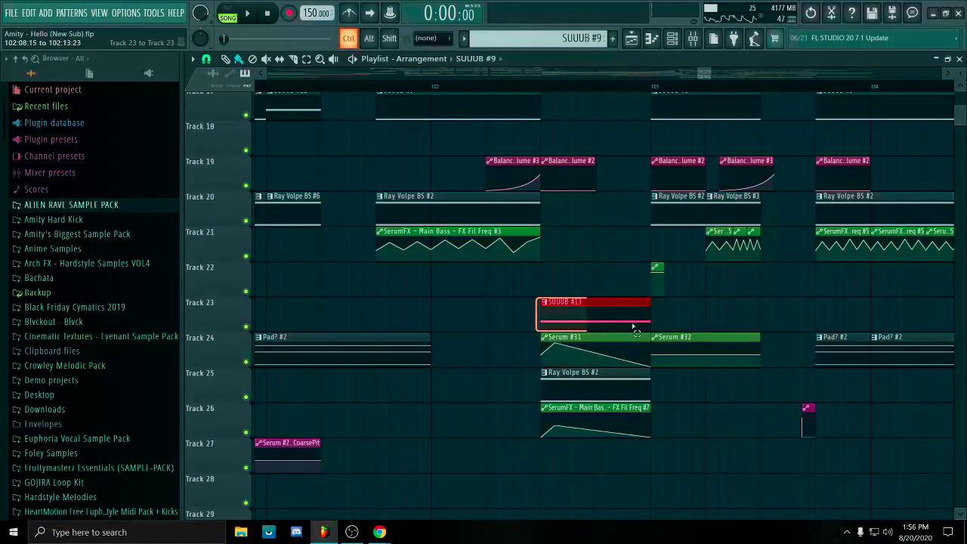
pyautogui.press('space')
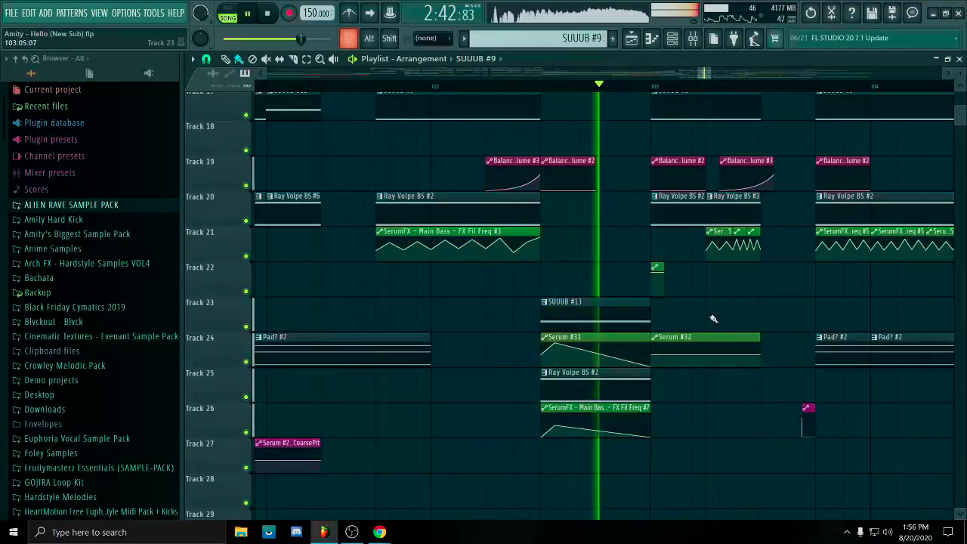
pyautogui.press('space')
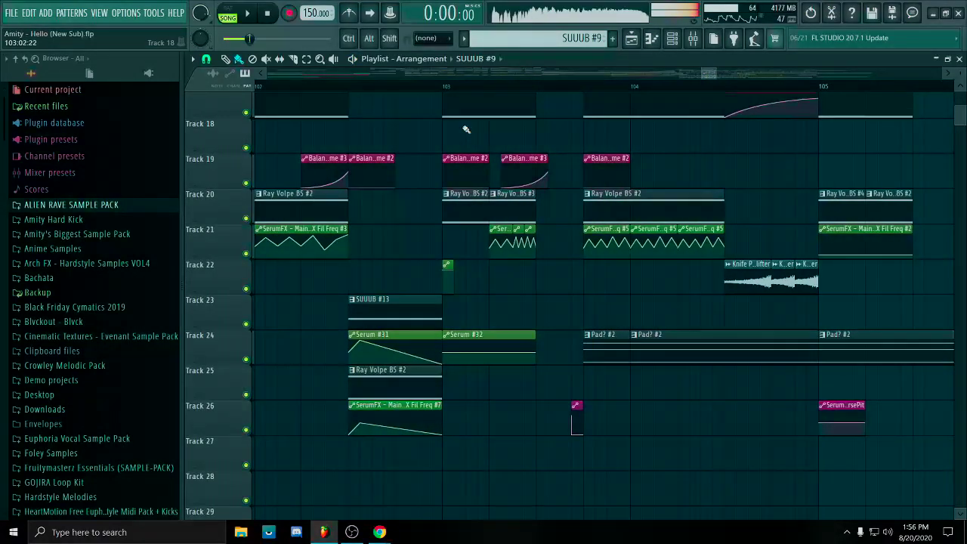
# Highlight the short SerumFX filter frequency clips on track 21 between bars 103 and 104.
pyautogui.scroll(5, 495, 302)
pyautogui.moveTo(505, 234); pyautogui.dragTo(645, 290)
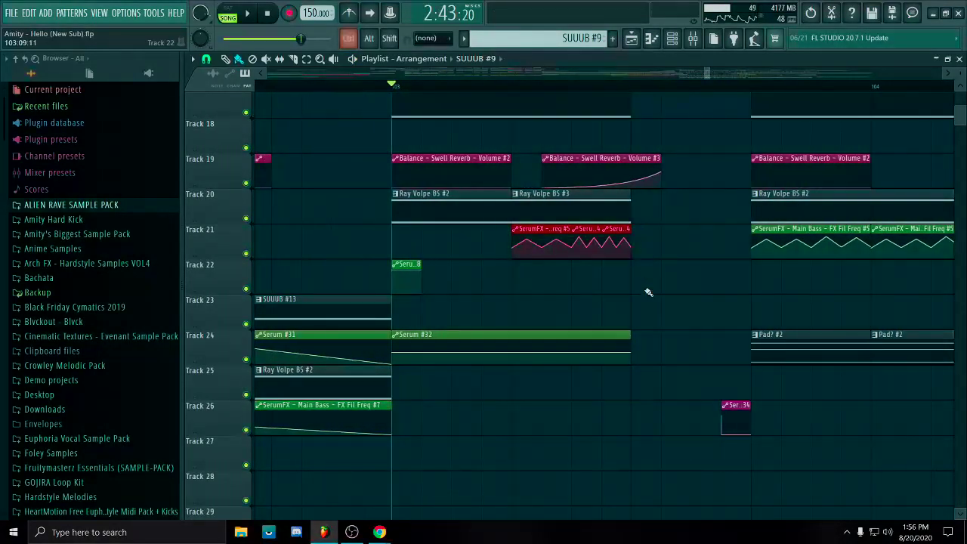
pyautogui.keyDown('ctrl'); pyautogui.click(648, 285); pyautogui.keyUp('ctrl')
pyautogui.scroll(-5, 654, 271)
pyautogui.scroll(-1, 655, 265)
# Play the drop from bar 103 past bar 104 while pointing out the zigzag filter automation clips on track 21.
pyautogui.moveTo(639, 253); pyautogui.dragTo(625, 246)
pyautogui.moveTo(253, 257); pyautogui.dragTo(568, 245)
pyautogui.scroll(5, 653, 267)
pyautogui.moveTo(695, 251); pyautogui.dragTo(617, 243)
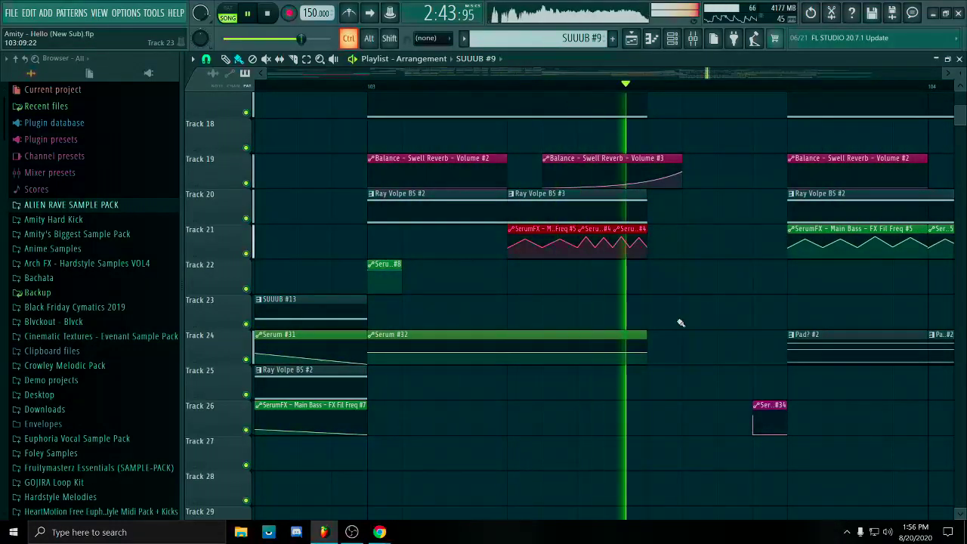
pyautogui.scroll(-3, 657, 302)
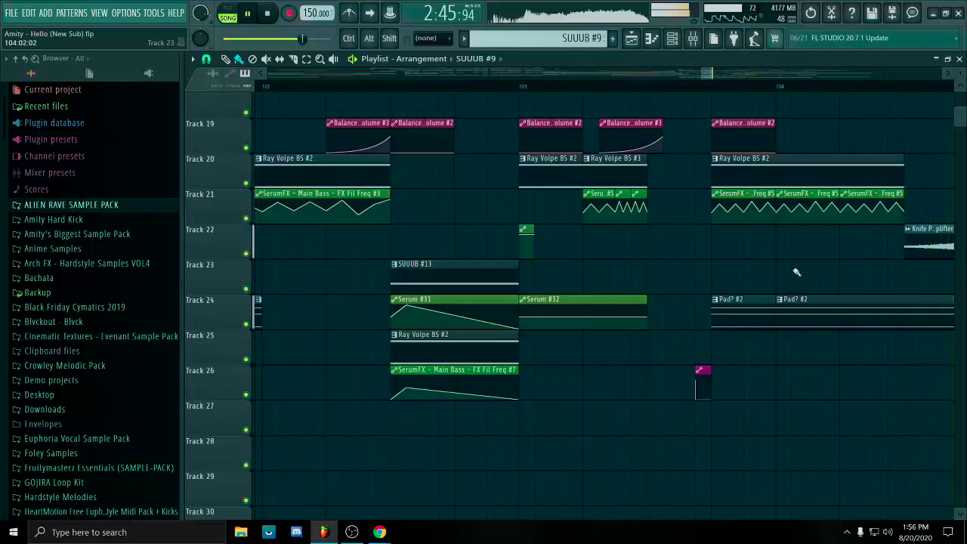
pyautogui.scroll(-4, 758, 346)
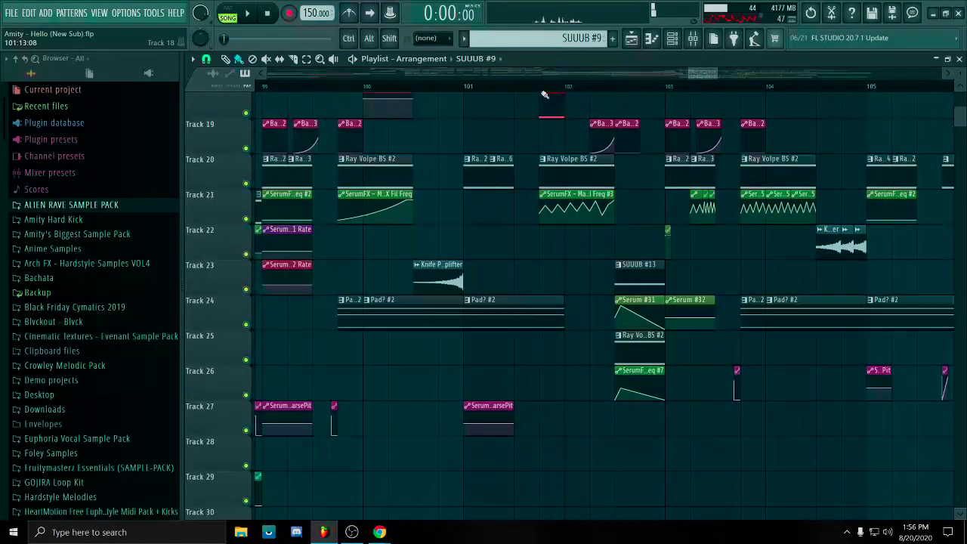
# Compare the filtered bass before bar 102 with the one before bar 104 by playing each, and stop playback.
pyautogui.click(539, 87)
pyautogui.press('space')
pyautogui.click(744, 88)
pyautogui.press('space')
pyautogui.moveTo(772, 150); pyautogui.dragTo(618, 126)
pyautogui.moveTo(729, 183); pyautogui.dragTo(708, 220)
pyautogui.press('space')
# Replay the zigzag-filtered bass around bar 104 and stop playback.
pyautogui.click(482, 87)
pyautogui.press('space')
pyautogui.scroll(4, 536, 269)
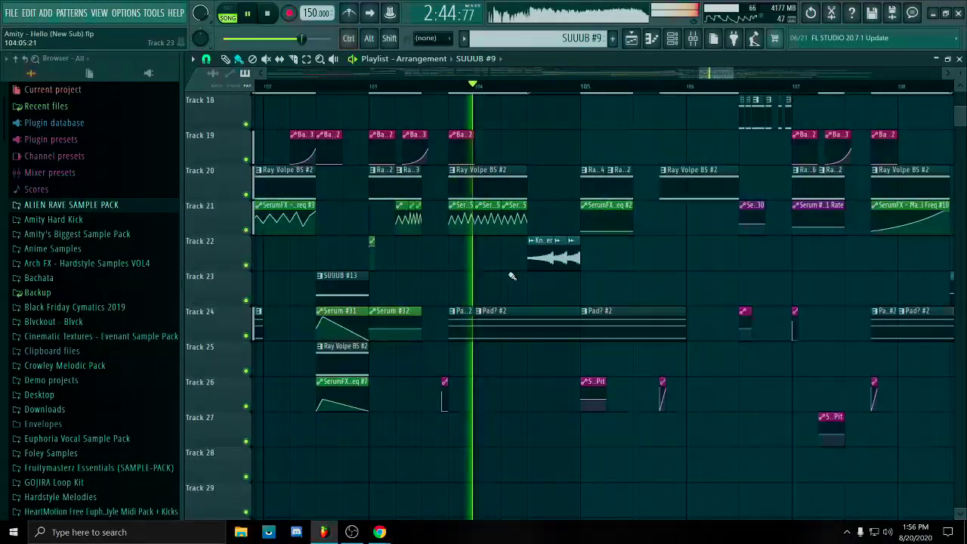
pyautogui.press('space')
# Select the time range from 104:09 to bar 105 covering the scream effects and Knife Partyish Uplifter clips.
pyautogui.scroll(5, 531, 194)
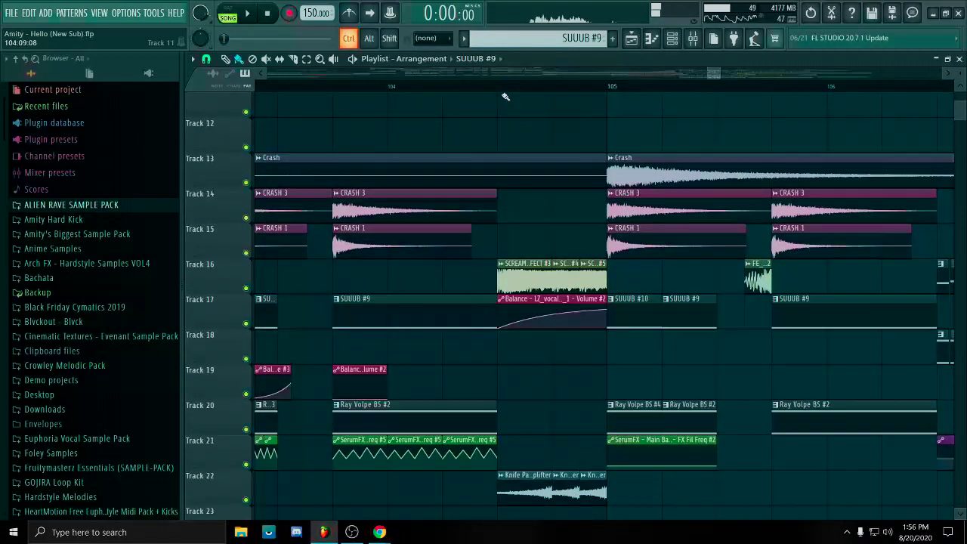
pyautogui.moveTo(505, 96); pyautogui.dragTo(605, 121)
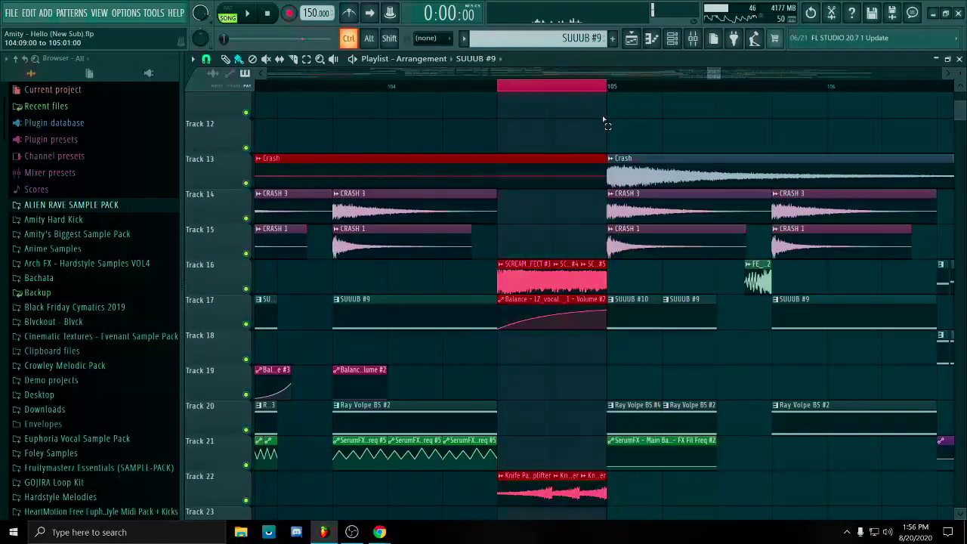
pyautogui.scroll(2, 569, 451)
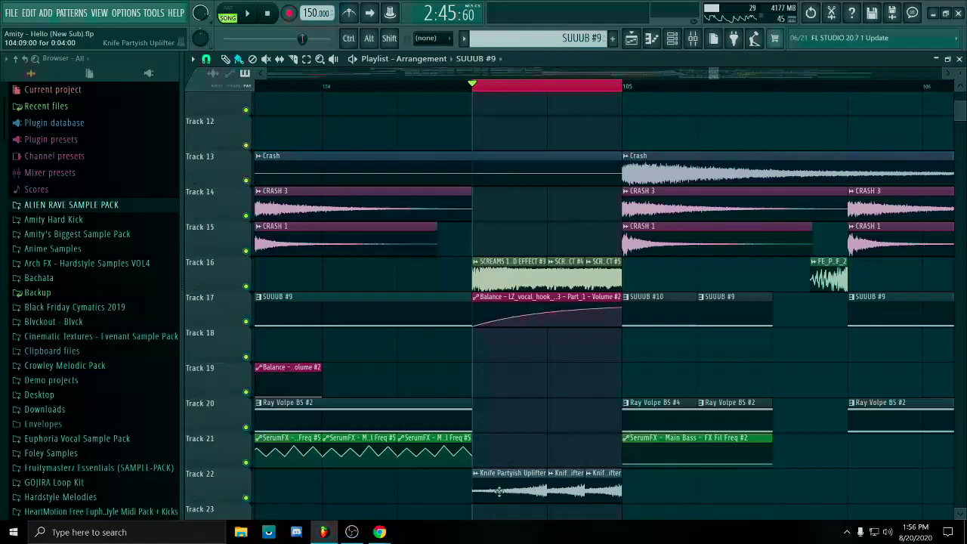
pyautogui.scroll(-4, 574, 388)
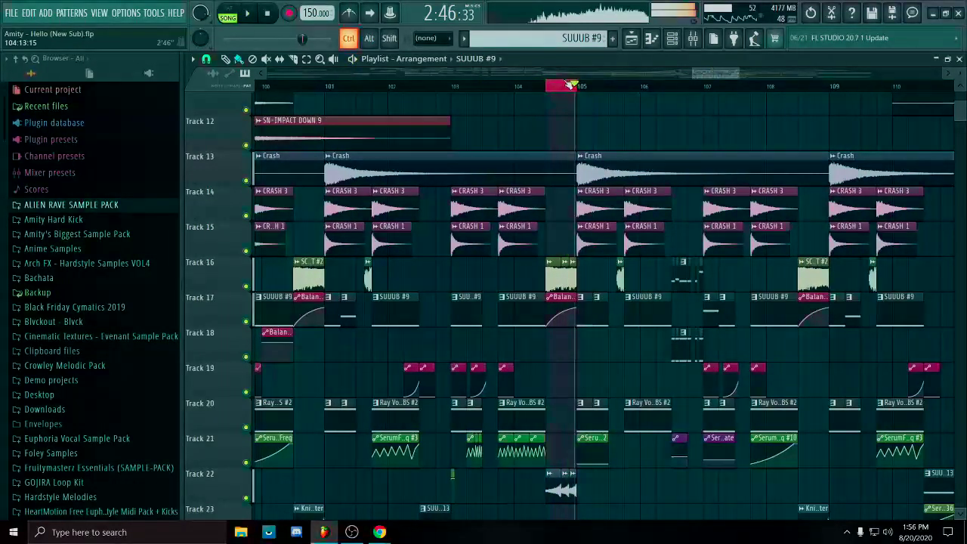
# Compare the single uplifter before bar 101 with the chopped uplifters before bar 105, playing on past bar 106, and stop.
pyautogui.press('space')
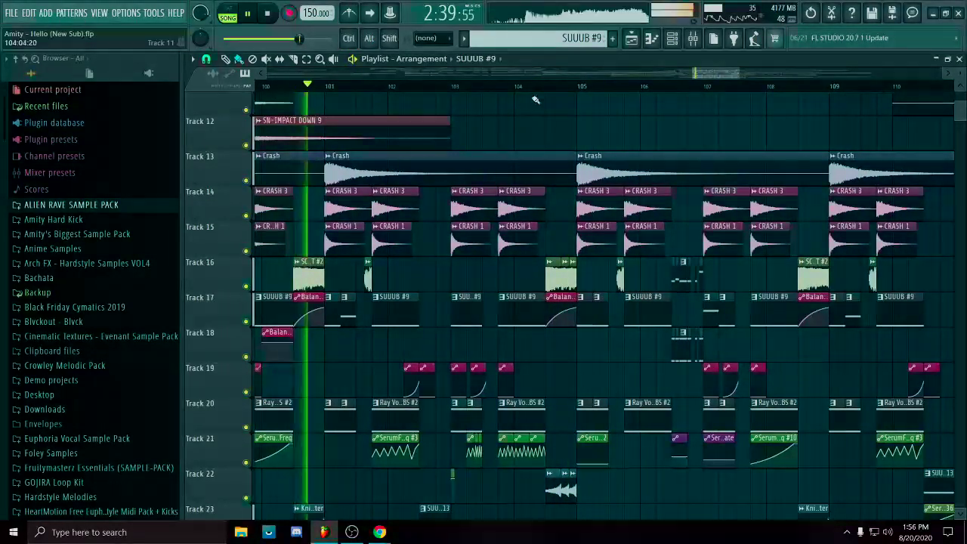
pyautogui.click(553, 89)
pyautogui.scroll(4, 607, 398)
pyautogui.moveTo(608, 397); pyautogui.dragTo(472, 273)
pyautogui.scroll(-2, 486, 341)
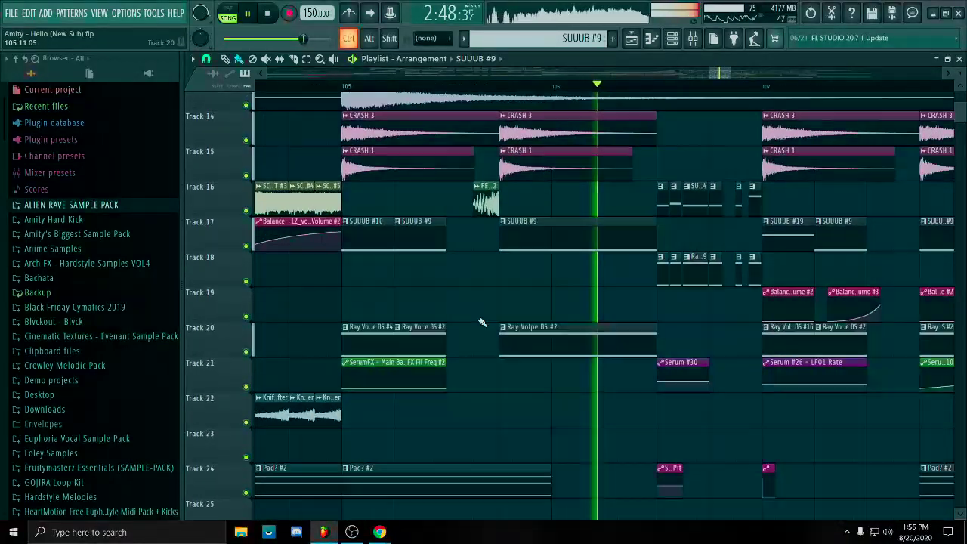
pyautogui.press('space')
# Examine the short Serum #35 automation ramp on track 26 just before bar 106.
pyautogui.moveTo(524, 135); pyautogui.dragTo(526, 127)
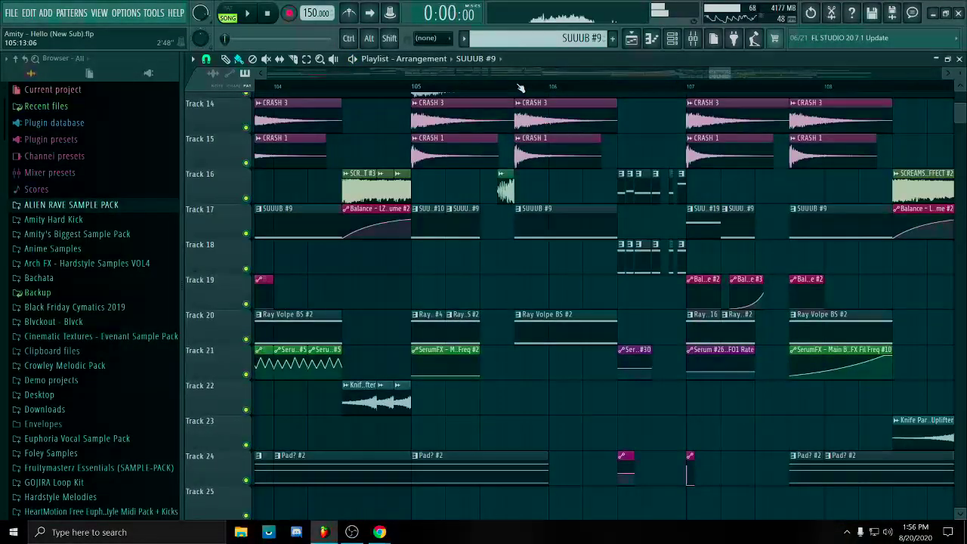
pyautogui.scroll(-4, 595, 406)
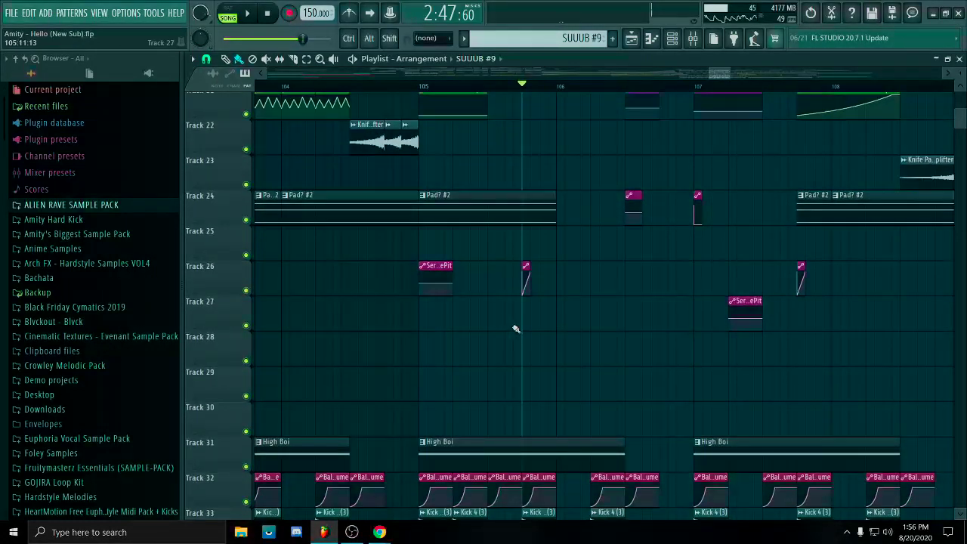
pyautogui.scroll(-4, 565, 288)
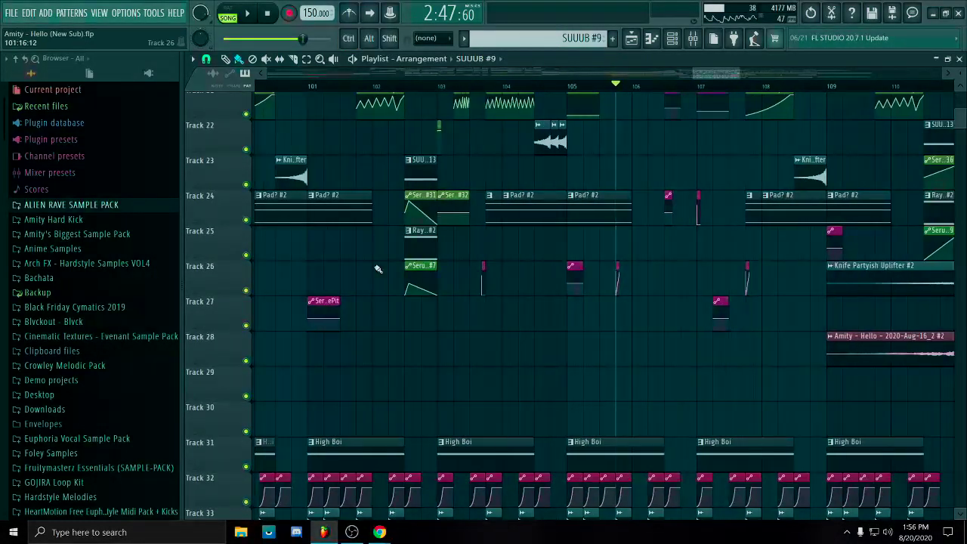
pyautogui.scroll(5, 592, 301)
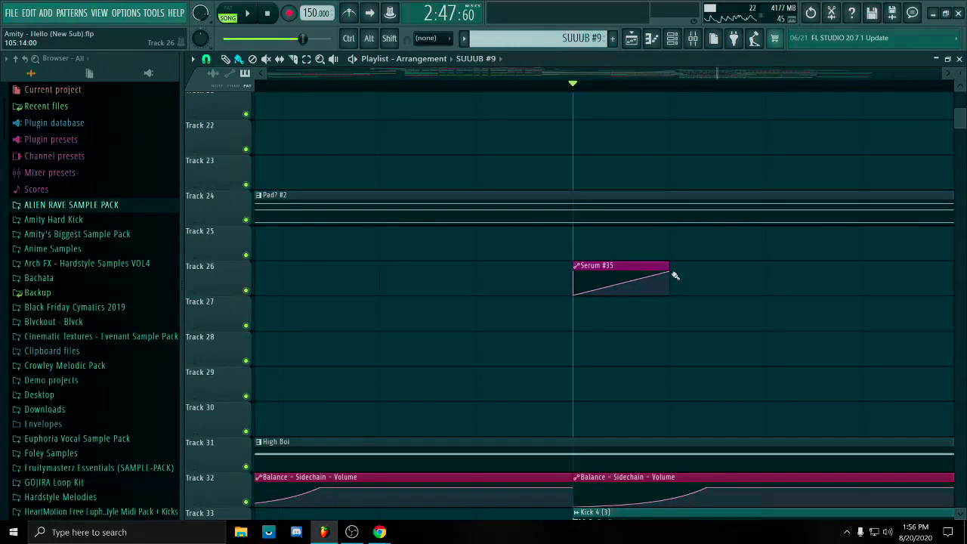
pyautogui.scroll(-4, 682, 300)
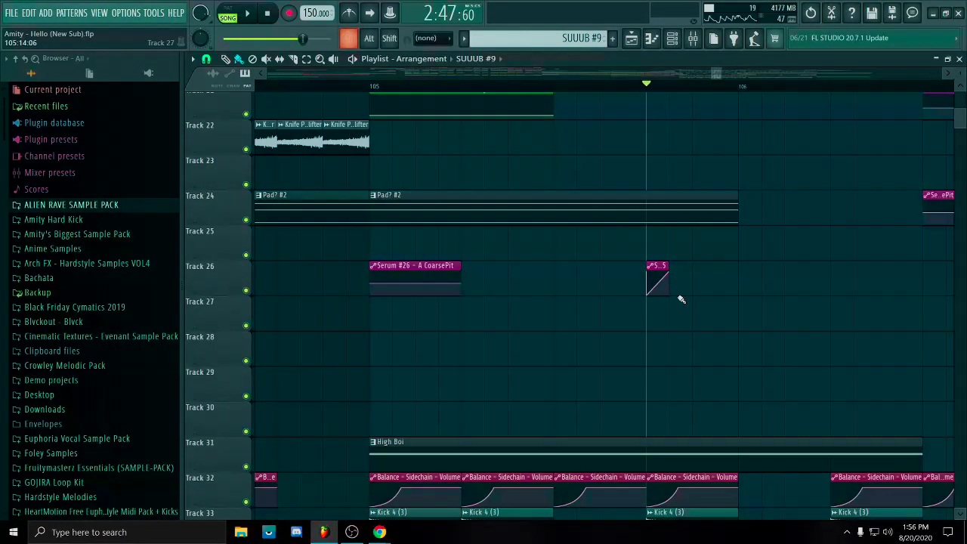
pyautogui.moveTo(682, 300); pyautogui.dragTo(628, 282)
pyautogui.scroll(4, 656, 302)
pyautogui.keyDown('ctrl'); pyautogui.click(688, 353); pyautogui.keyUp('ctrl')
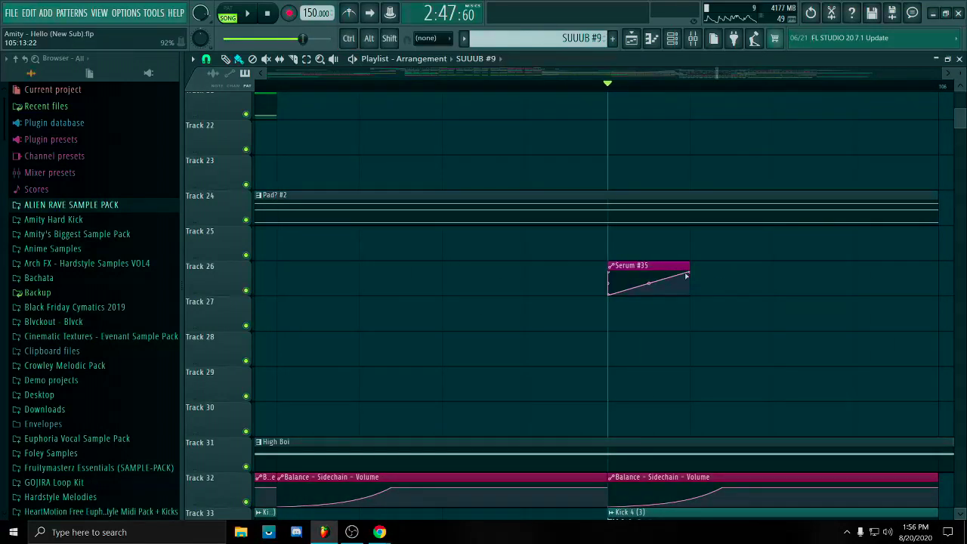
pyautogui.scroll(-3, 736, 295)
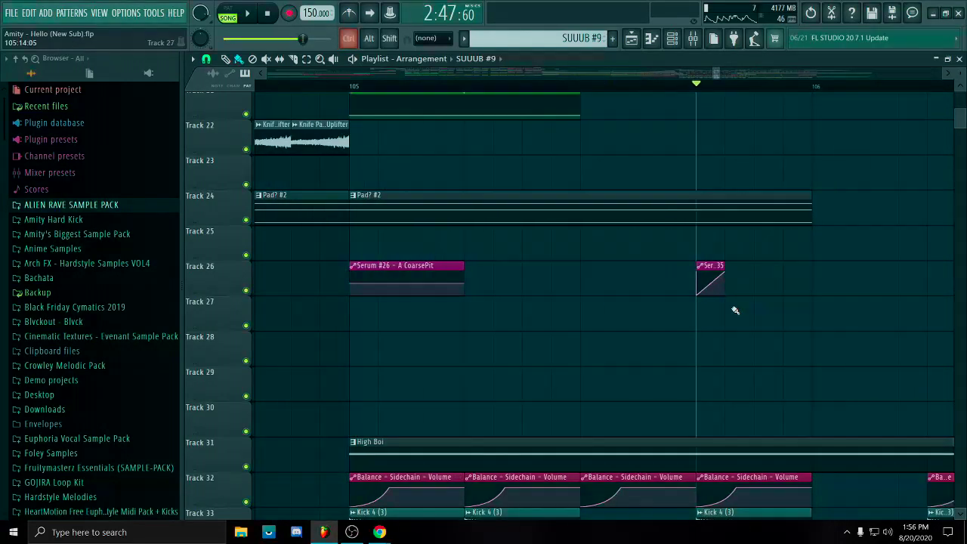
# Examine the Serum #35 ramp on track 26, play the bass section from just before bar 106, and stop playback.
pyautogui.scroll(3, 702, 291)
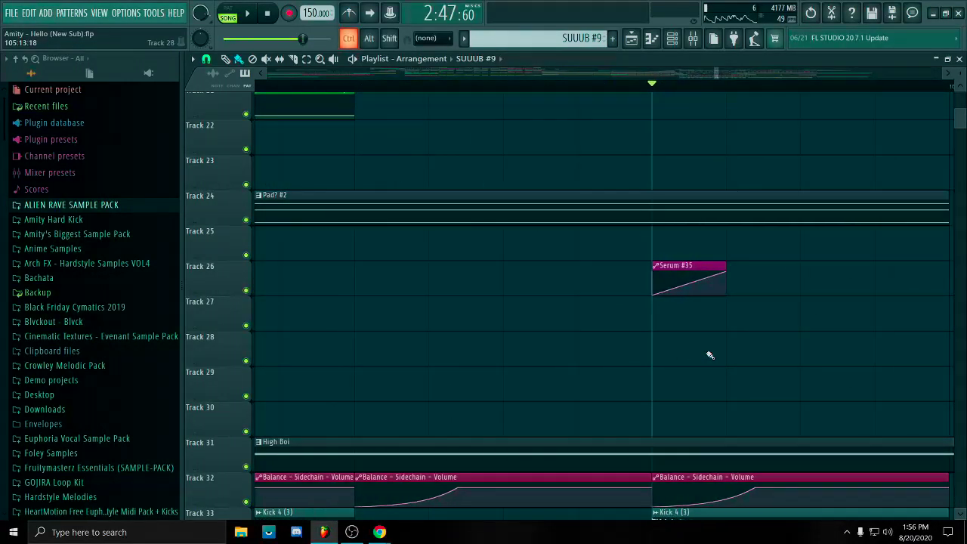
pyautogui.scroll(-3, 710, 355)
pyautogui.scroll(3, 724, 302)
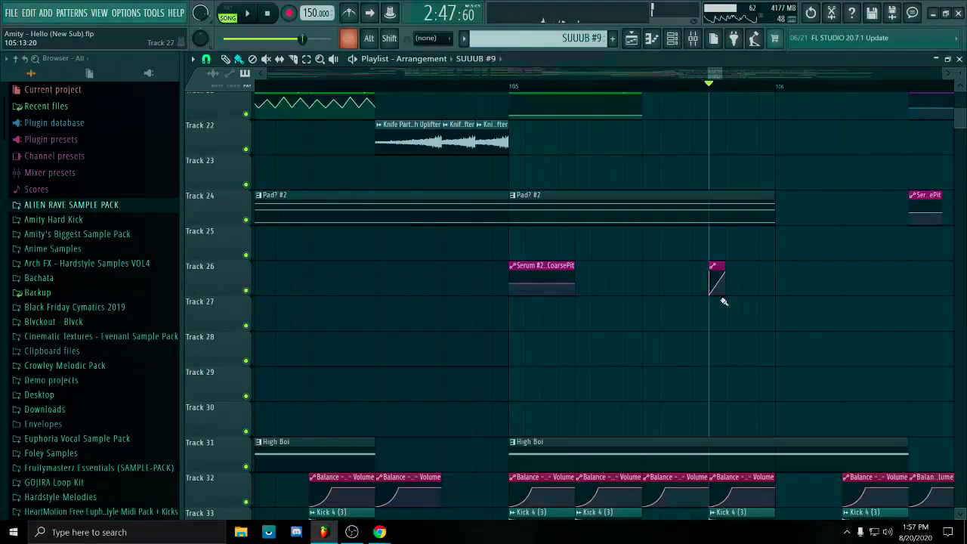
pyautogui.scroll(5, 725, 343)
pyautogui.moveTo(740, 284); pyautogui.dragTo(613, 306)
pyautogui.scroll(5, 775, 249)
pyautogui.press('space')
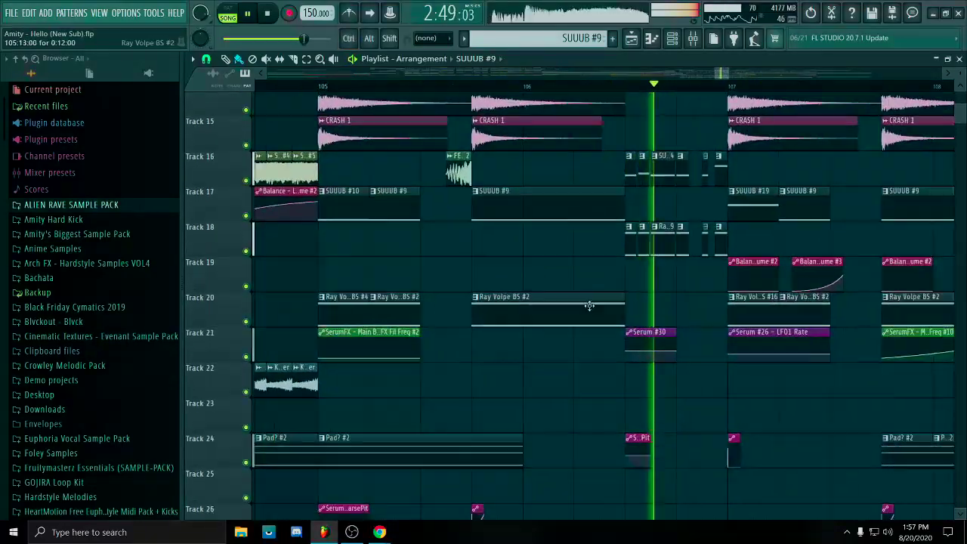
pyautogui.moveTo(589, 306); pyautogui.dragTo(491, 297)
pyautogui.press('space')
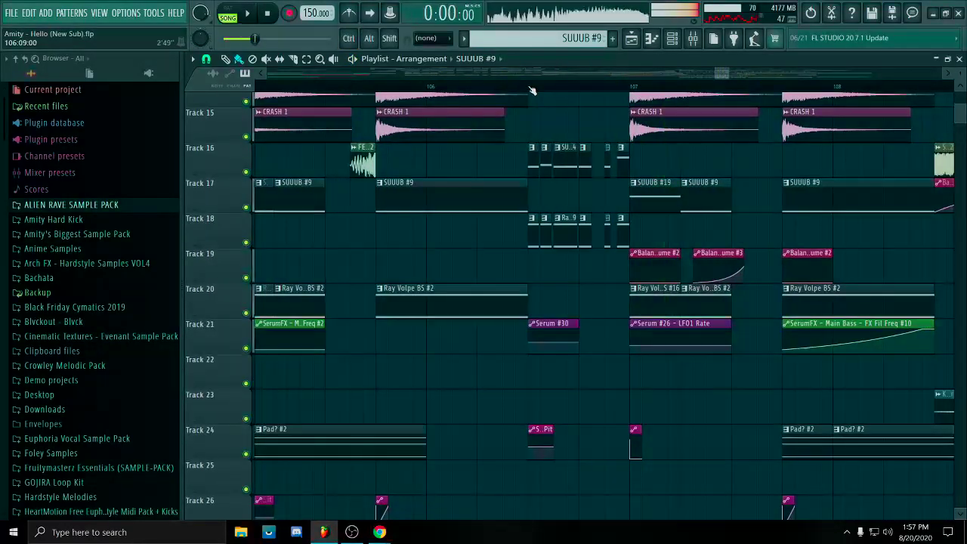
# Cue playback at 106:09 and examine the chopped SUUUB and Ray Volpe patterns on tracks 16 and 18 with the Serum automation below.
pyautogui.moveTo(531, 87); pyautogui.dragTo(628, 90)
pyautogui.scroll(-8, 591, 321)
pyautogui.keyDown('ctrl'); pyautogui.click(557, 418); pyautogui.keyUp('ctrl')
pyautogui.scroll(6, 562, 420)
pyautogui.scroll(2, 623, 435)
pyautogui.moveTo(622, 436); pyautogui.dragTo(594, 453)
pyautogui.scroll(-8, 597, 320)
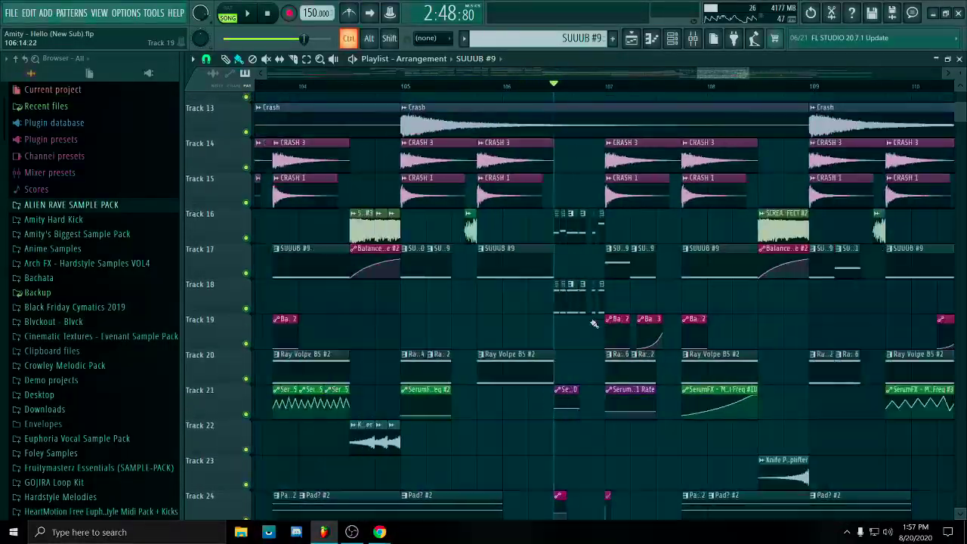
pyautogui.moveTo(566, 339); pyautogui.dragTo(663, 265)
pyautogui.moveTo(518, 479); pyautogui.dragTo(566, 389)
pyautogui.moveTo(518, 404); pyautogui.dragTo(534, 421)
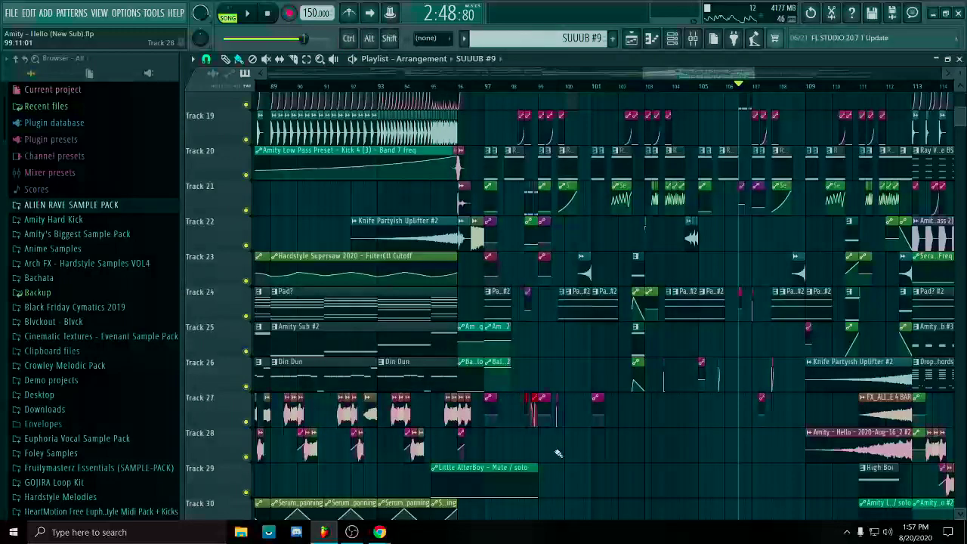
pyautogui.keyDown('ctrl'); pyautogui.scroll(6, 557, 453); pyautogui.keyUp('ctrl')
pyautogui.keyDown('ctrl'); pyautogui.click(710, 319); pyautogui.keyUp('ctrl')
pyautogui.moveTo(785, 250); pyautogui.dragTo(643, 445)
pyautogui.moveTo(552, 293); pyautogui.dragTo(777, 299)
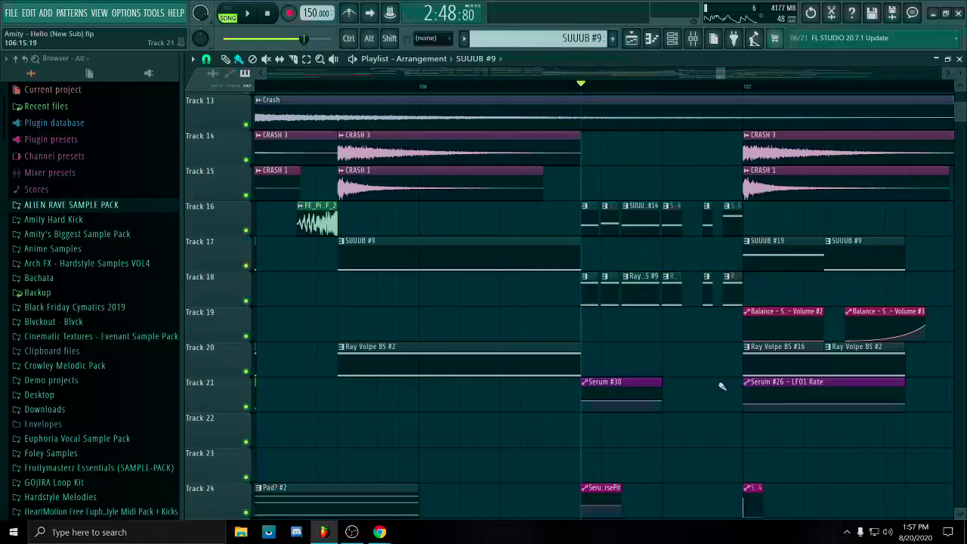
# Play the chopped bass fill from 106:09 on past bar 107 and stop playback.
pyautogui.press('space')
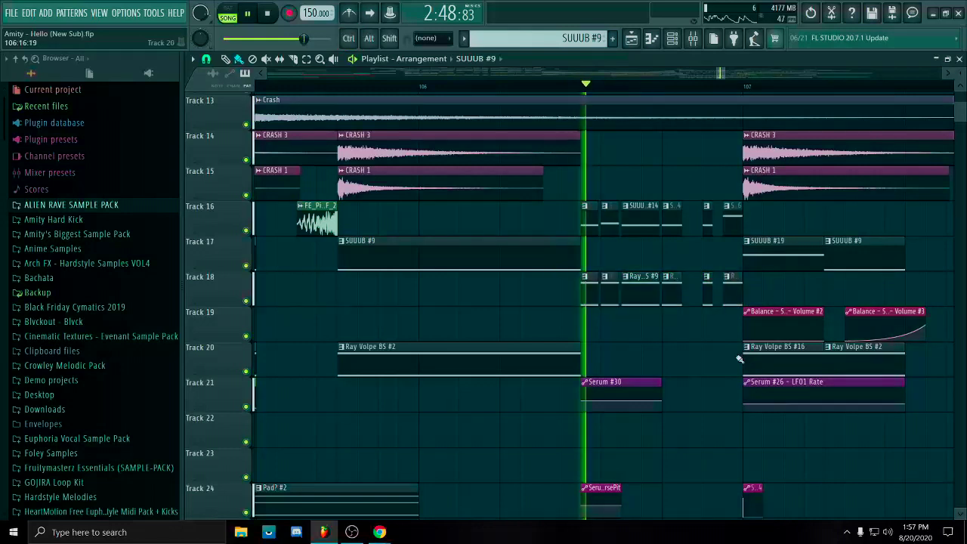
pyautogui.keyDown('ctrl'); pyautogui.scroll(-3, 743, 252); pyautogui.keyUp('ctrl')
pyautogui.moveTo(742, 252); pyautogui.dragTo(671, 266)
pyautogui.keyDown('ctrl'); pyautogui.scroll(4, 672, 254); pyautogui.keyUp('ctrl')
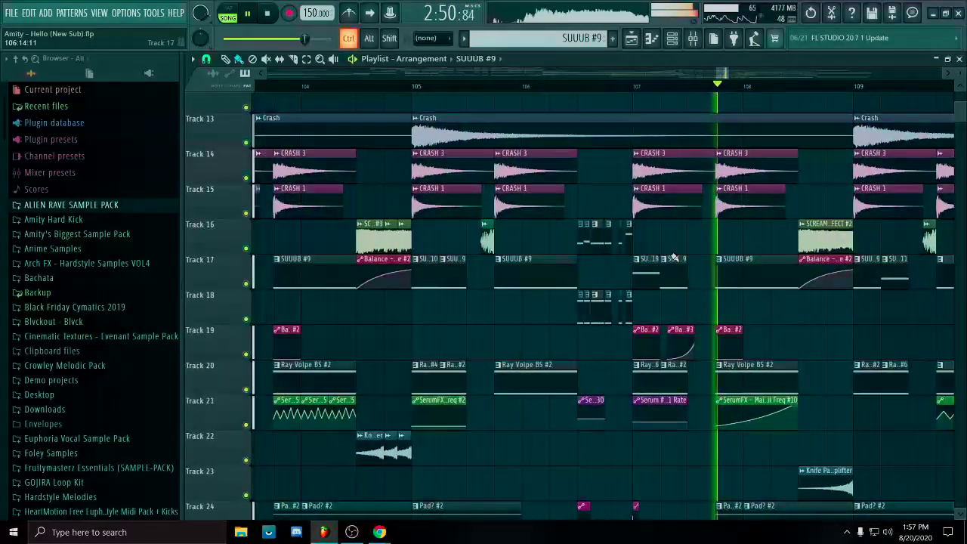
pyautogui.press('space')
# Cue playback at bar 107, inspect the SUUUB #19 pattern's note in the piano roll, and return to the playlist.
pyautogui.click(592, 87)
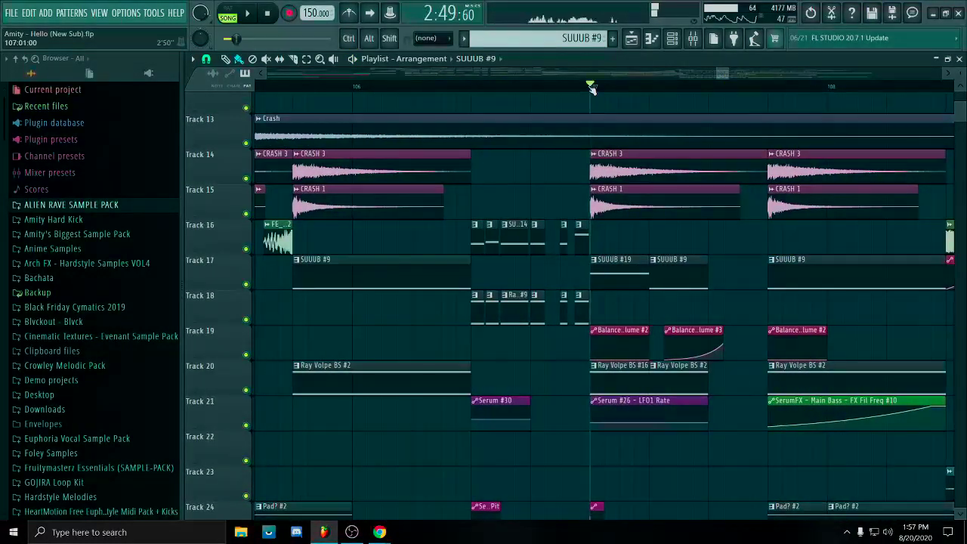
pyautogui.doubleClick(626, 268)
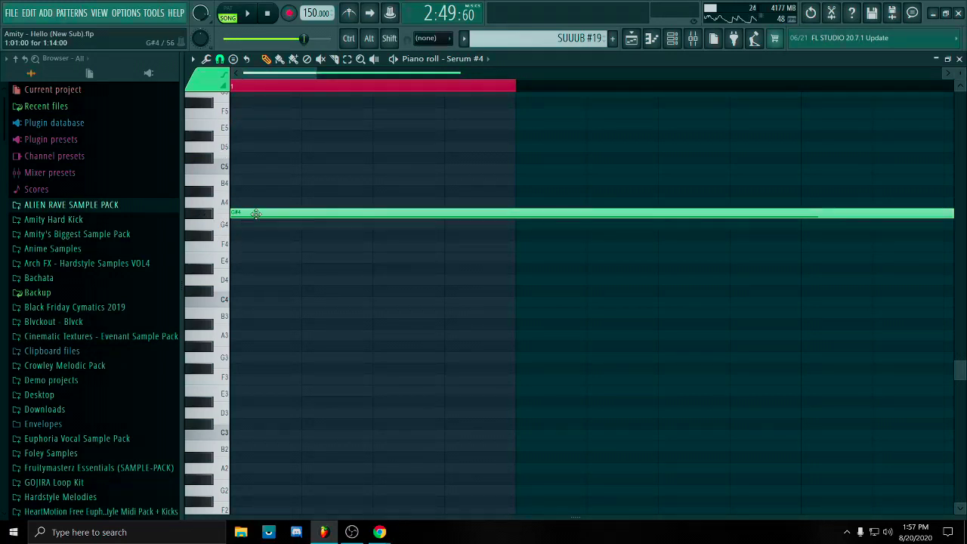
pyautogui.click(958, 60)
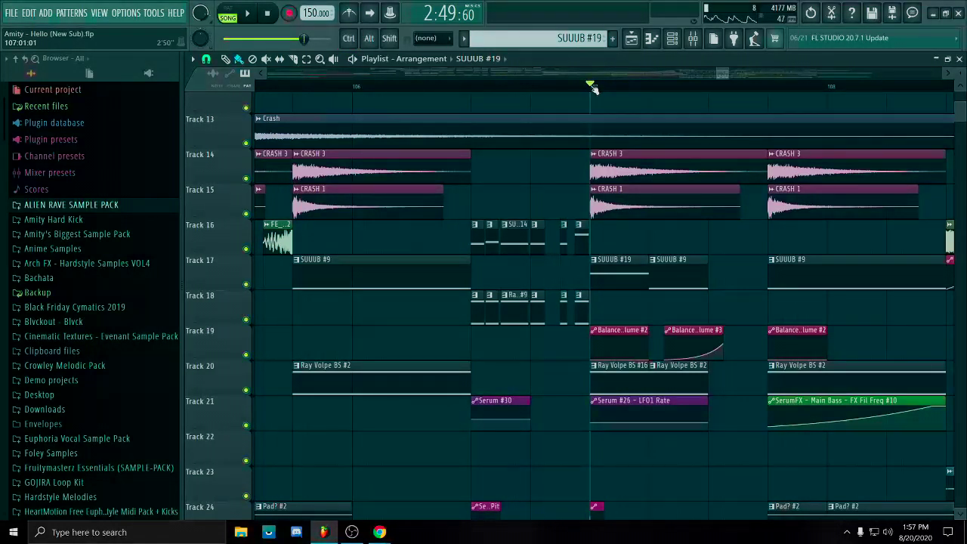
# Play the second half of the drop from bar 107 into the build before bar 113, and stop playback.
pyautogui.press('space')
pyautogui.moveTo(541, 205); pyautogui.dragTo(277, 140)
pyautogui.scroll(-3, 565, 175)
pyautogui.moveTo(620, 145); pyautogui.dragTo(537, 179)
pyautogui.moveTo(628, 199); pyautogui.dragTo(427, 181)
pyautogui.moveTo(534, 194); pyautogui.dragTo(334, 126)
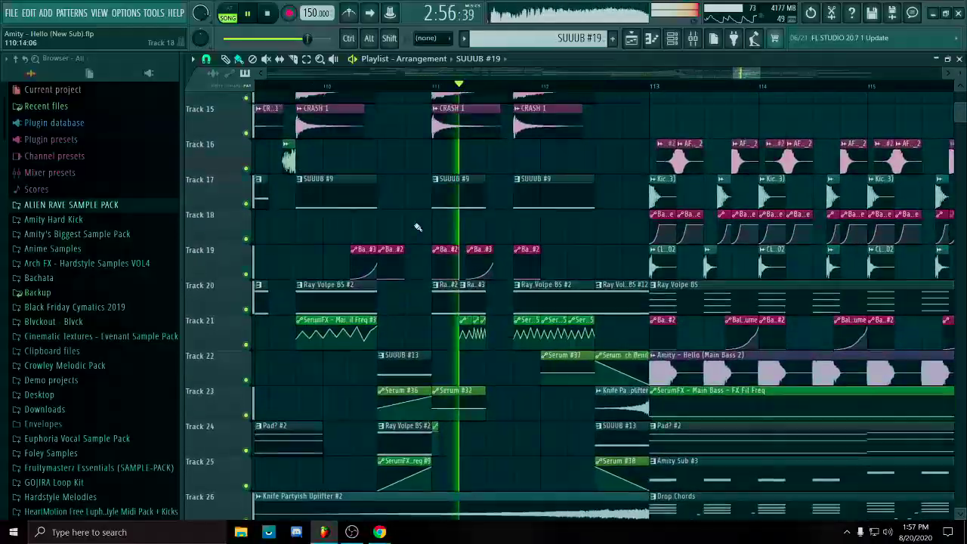
pyautogui.moveTo(416, 226); pyautogui.dragTo(410, 263)
pyautogui.moveTo(528, 189); pyautogui.dragTo(514, 188)
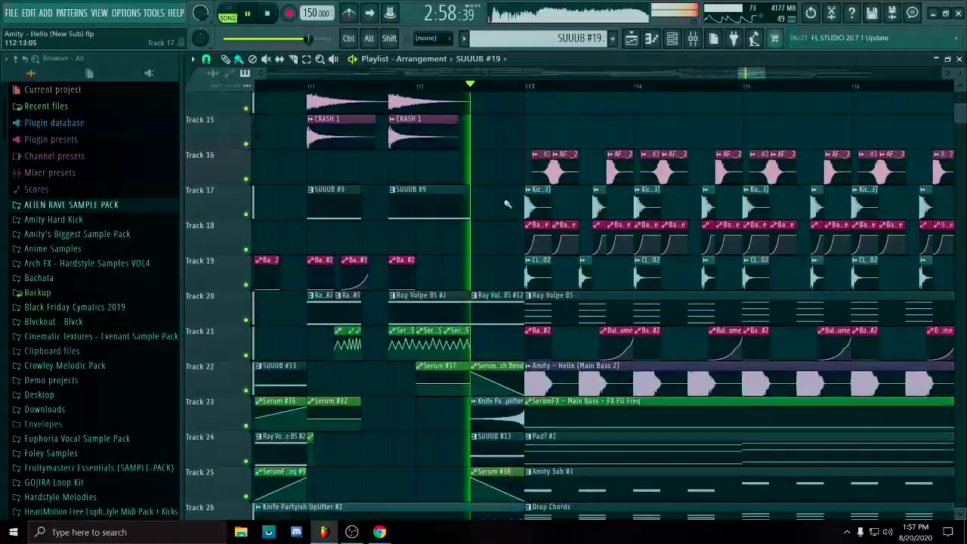
pyautogui.scroll(-3, 499, 173)
pyautogui.moveTo(487, 158); pyautogui.dragTo(499, 145)
pyautogui.press('space')
# Examine the Serum, filter and pitch bend automation on tracks 21 to 25 between bars 110 and 113.
pyautogui.scroll(-4, 493, 178)
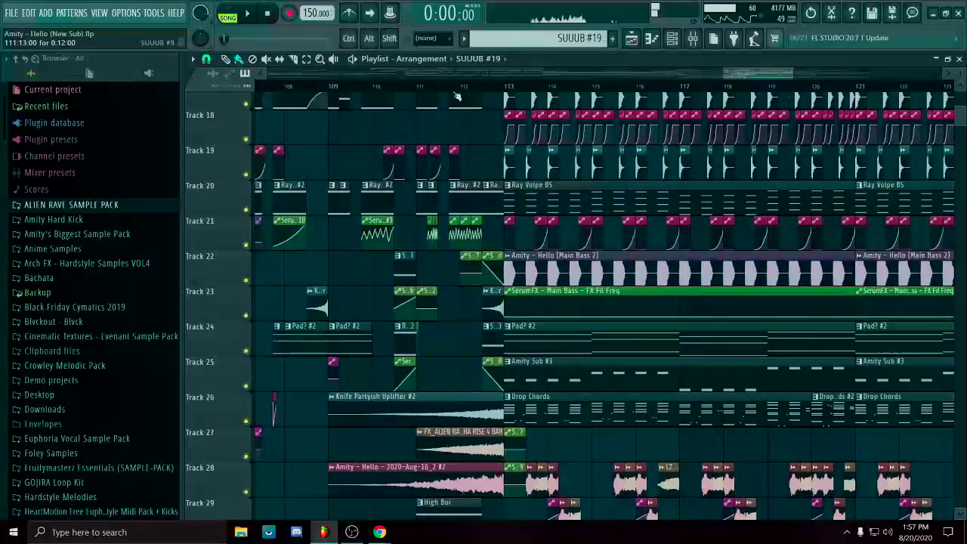
pyautogui.moveTo(491, 89); pyautogui.dragTo(300, 115)
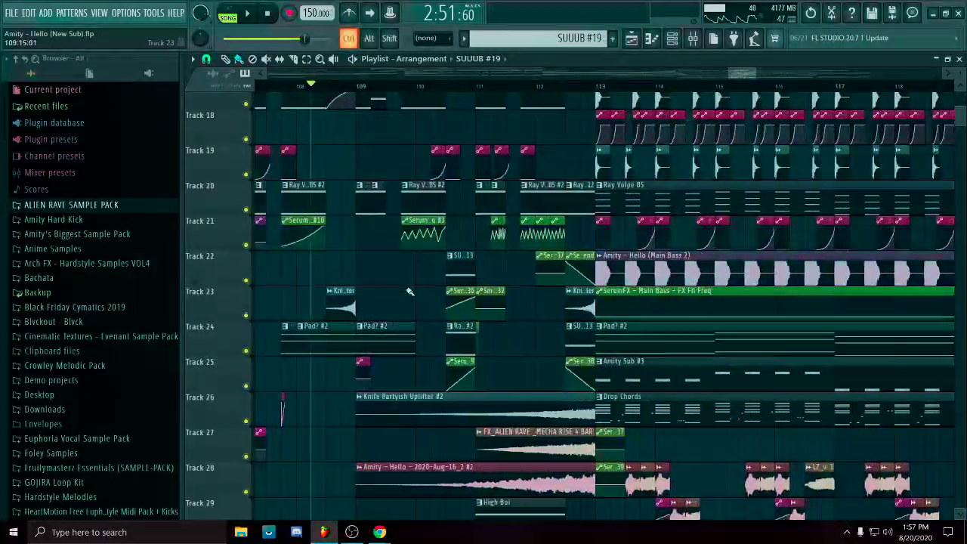
pyautogui.moveTo(446, 313); pyautogui.dragTo(376, 261)
pyautogui.moveTo(406, 260); pyautogui.dragTo(580, 254)
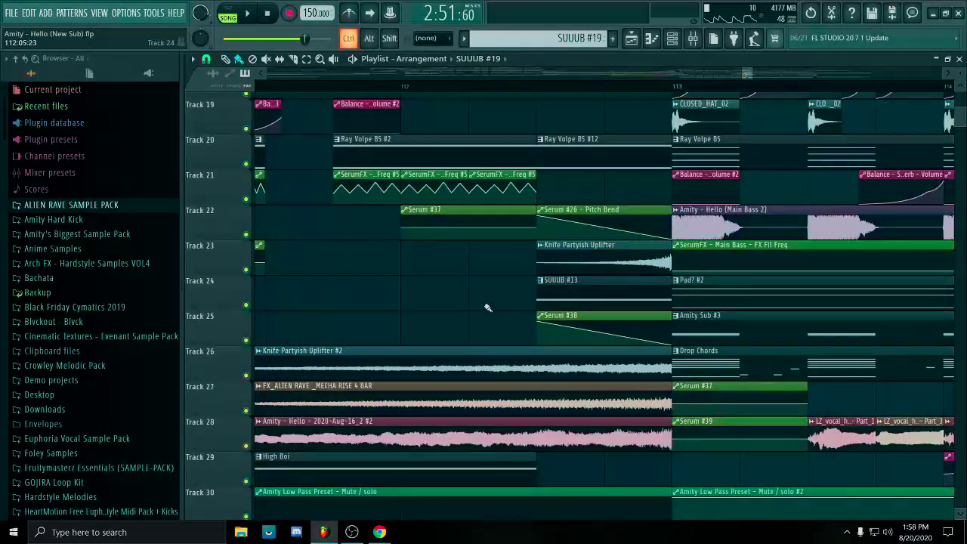
pyautogui.scroll(-3, 488, 307)
pyautogui.moveTo(488, 307); pyautogui.dragTo(644, 304)
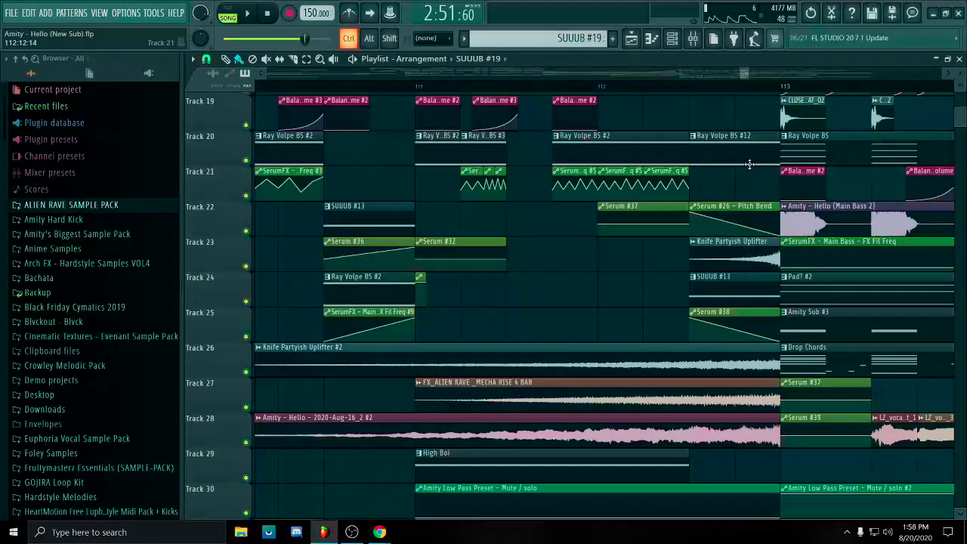
pyautogui.scroll(2, 570, 104)
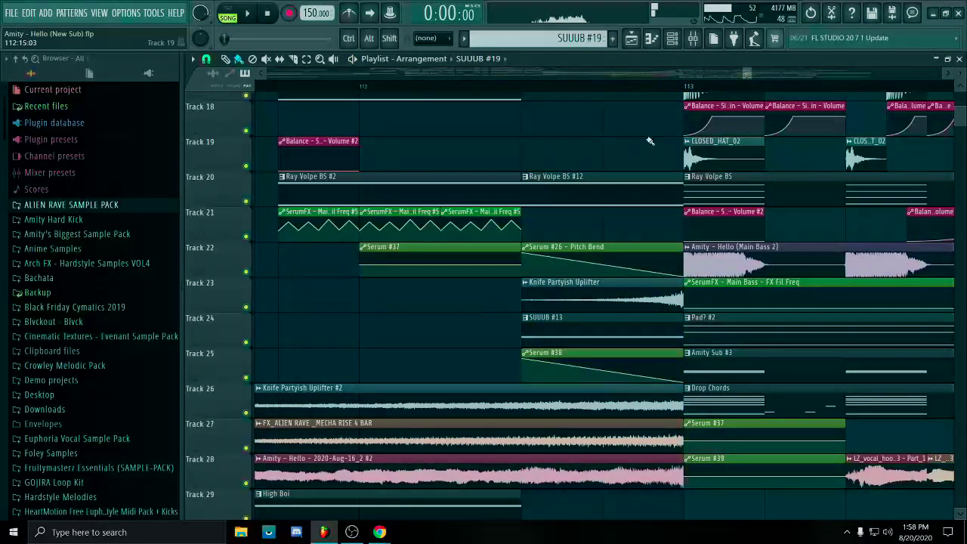
# Select the three riser clips on tracks 26 to 28 leading into bar 113 and compare them with the earlier arrangement.
pyautogui.scroll(-6, 676, 229)
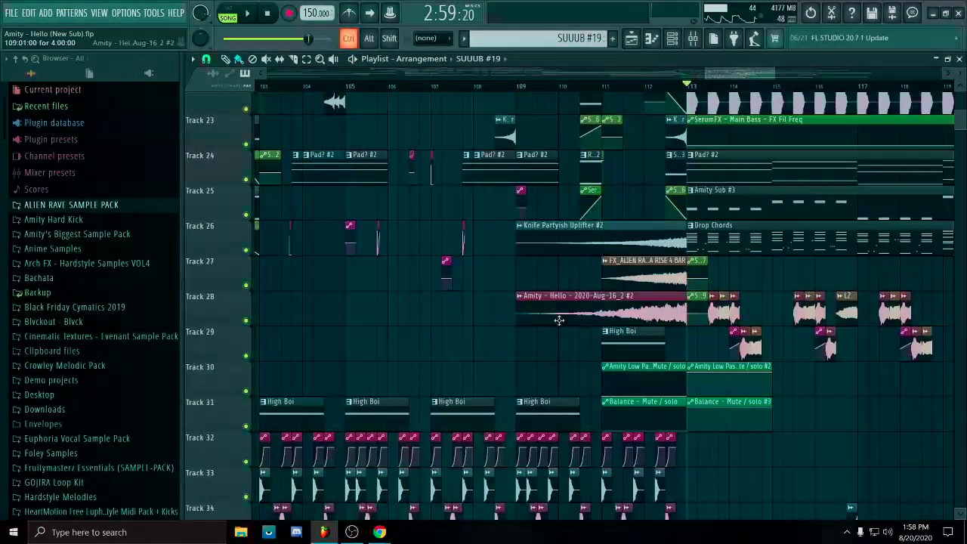
pyautogui.moveTo(558, 321); pyautogui.dragTo(658, 247)
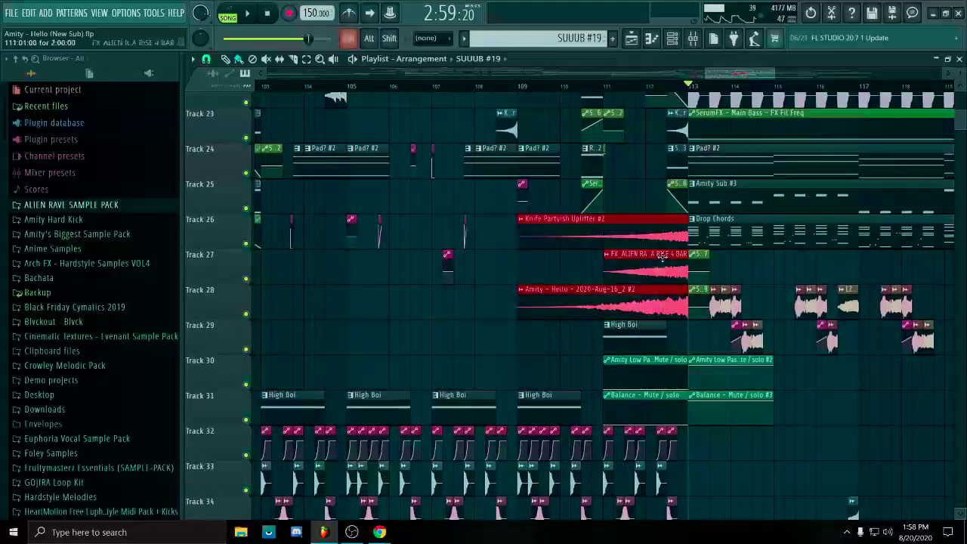
pyautogui.scroll(-6, 654, 265)
pyautogui.scroll(2, 744, 343)
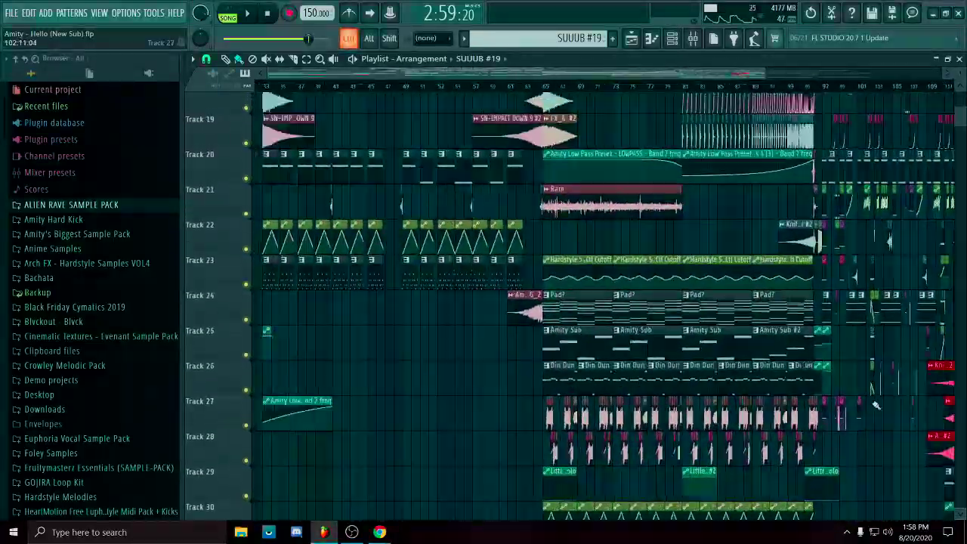
pyautogui.scroll(-2, 869, 400)
pyautogui.scroll(8, 647, 306)
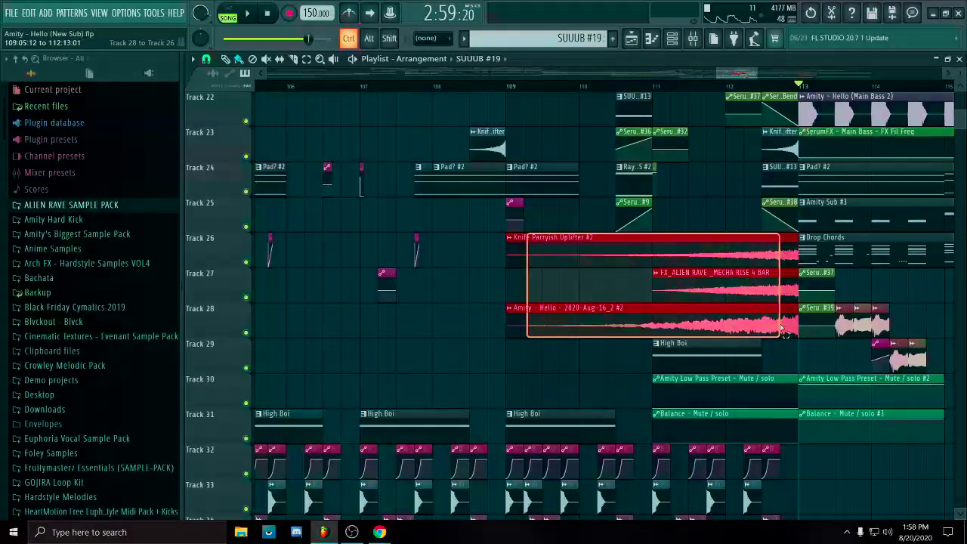
pyautogui.scroll(3, 723, 321)
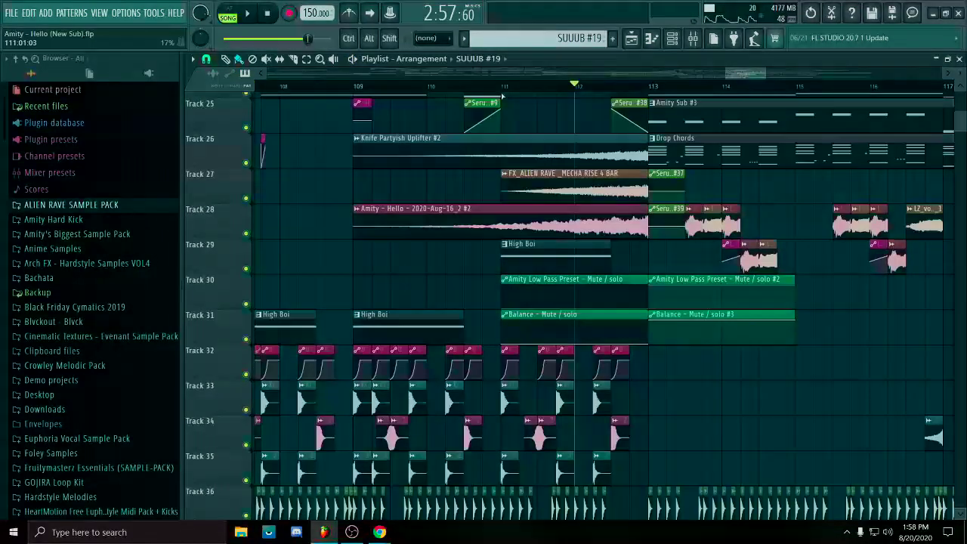
# Review the High Boi and drum layers from bar 97 onward and solo track 36.
pyautogui.keyDown('ctrl'); pyautogui.scroll(-3, 400, 319); pyautogui.keyUp('ctrl')
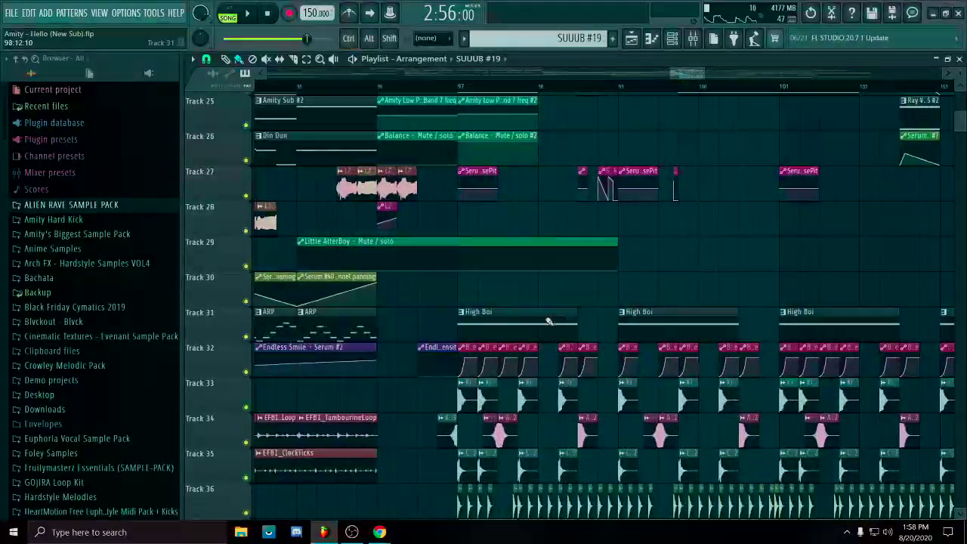
pyautogui.scroll(-2, 547, 302)
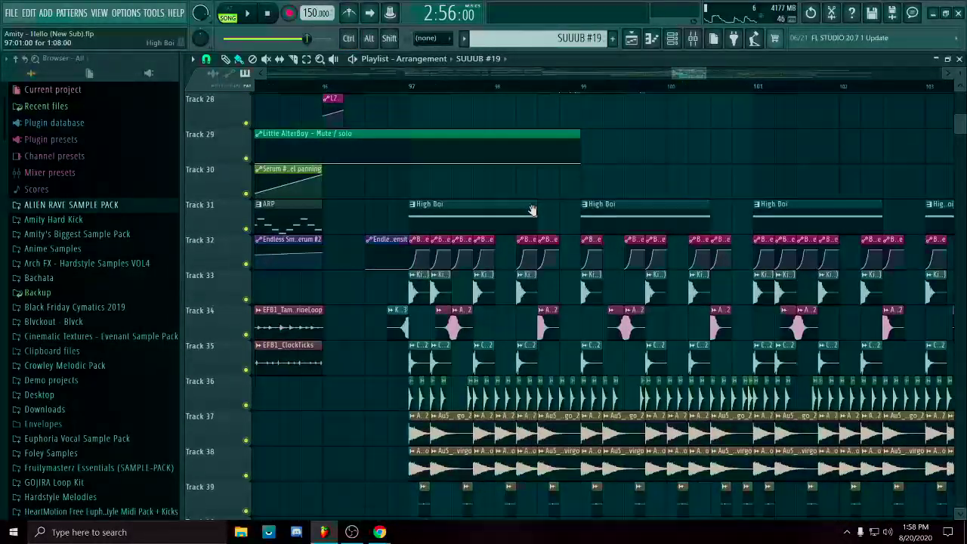
pyautogui.scroll(-3, 544, 250)
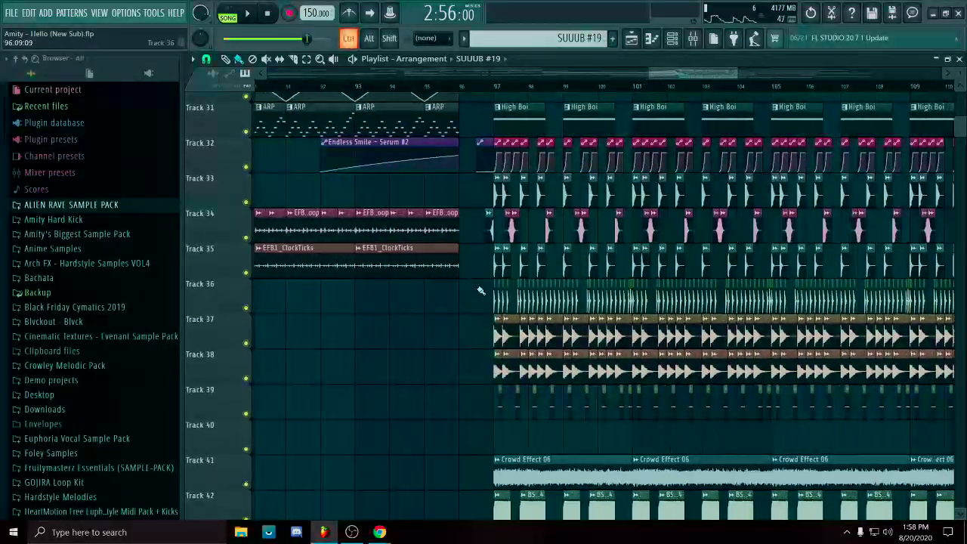
pyautogui.keyDown('ctrl'); pyautogui.click(246, 307); pyautogui.keyUp('ctrl')
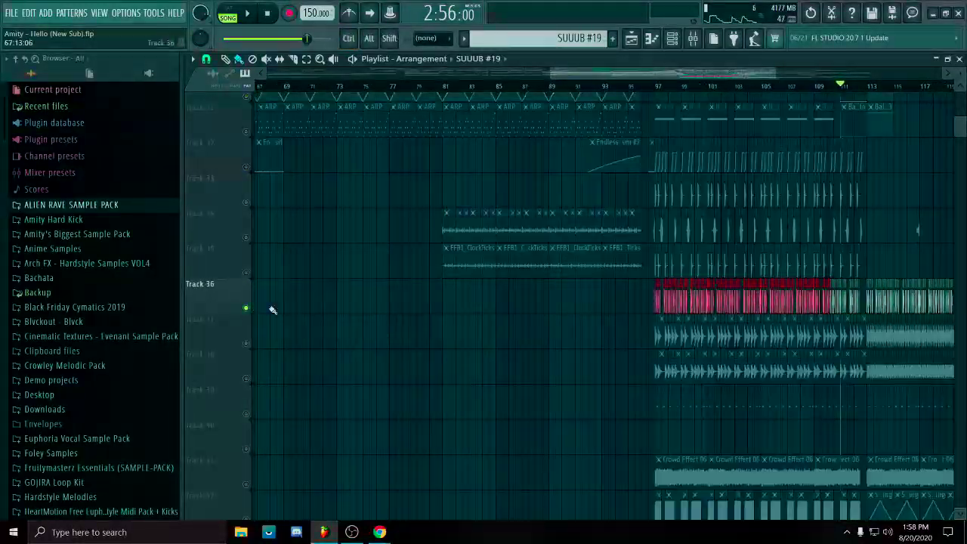
# Audition drum tracks 32 to 36 together from the drop on past bar 102, and stop playback.
pyautogui.keyDown('ctrl'); pyautogui.scroll(-2, 732, 443); pyautogui.keyUp('ctrl')
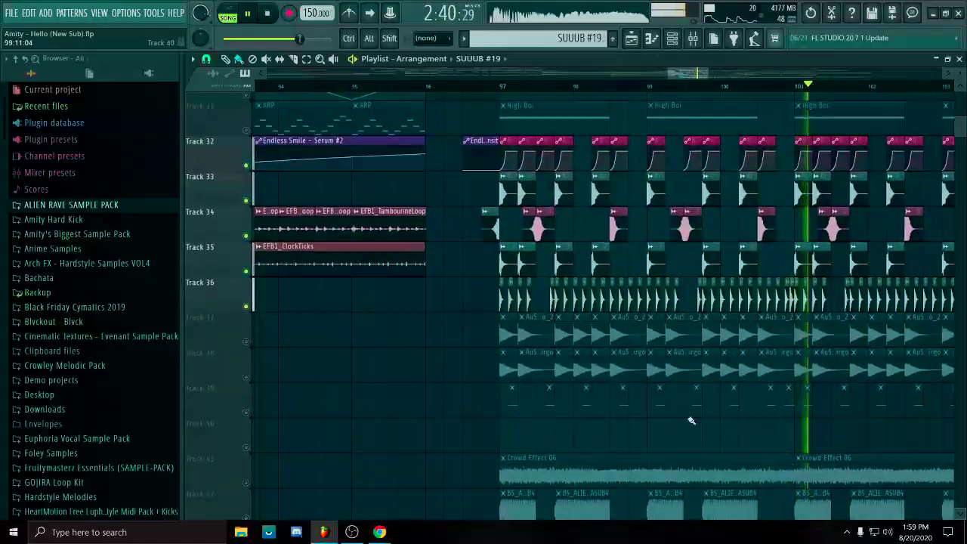
pyautogui.scroll(-1, 691, 417)
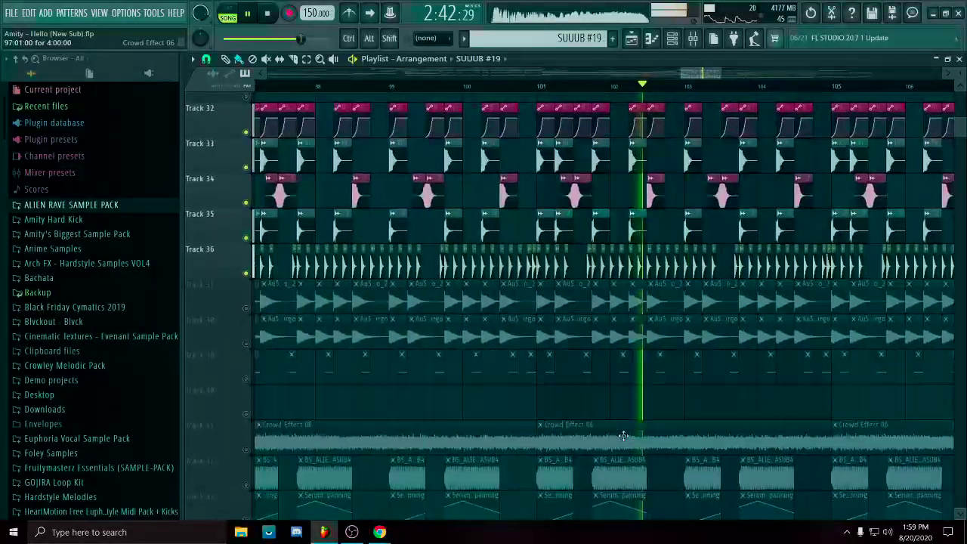
pyautogui.scroll(2, 675, 445)
pyautogui.scroll(-3, 708, 428)
pyautogui.press('space')
# Play the soloed kick clips on track 33 from bar 97 and stop playback.
pyautogui.scroll(4, 627, 141)
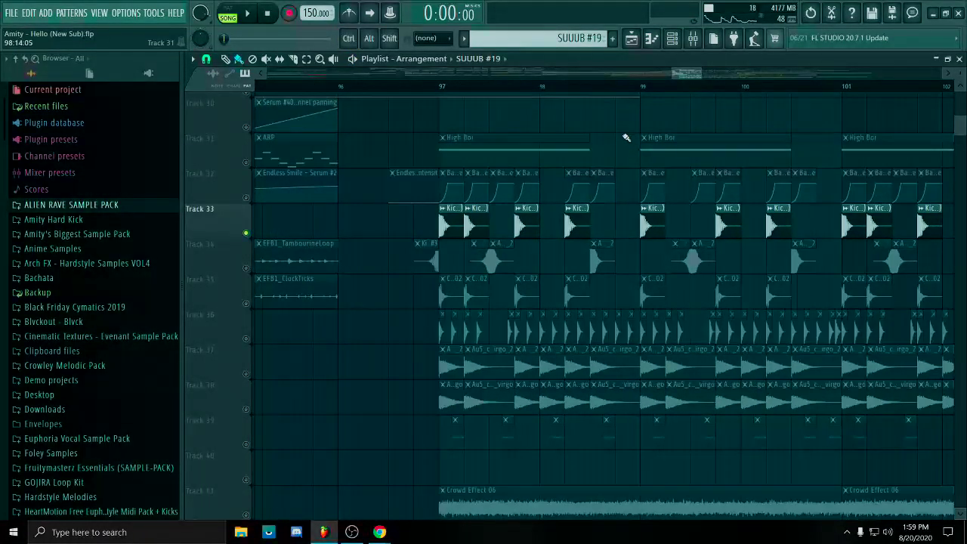
pyautogui.moveTo(533, 135); pyautogui.dragTo(596, 418)
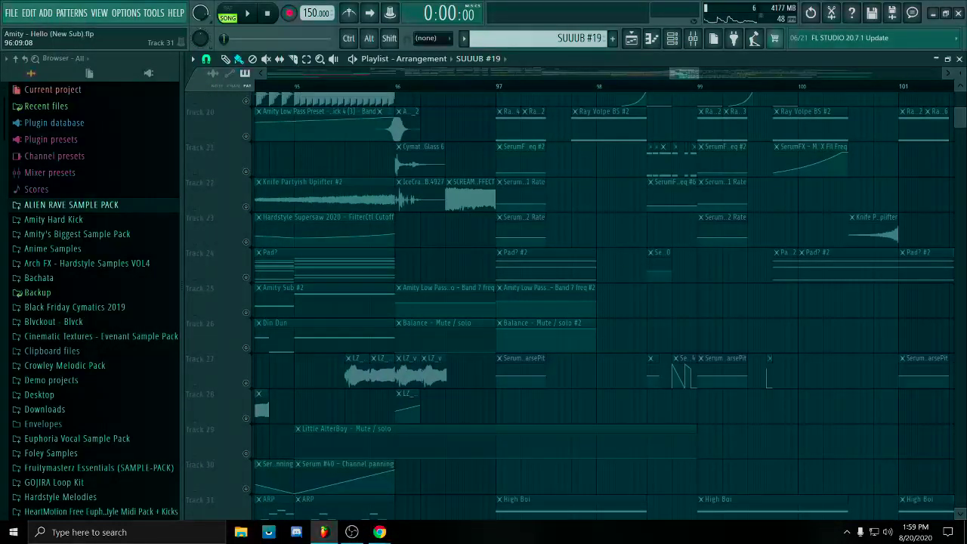
pyautogui.scroll(-4, 687, 239)
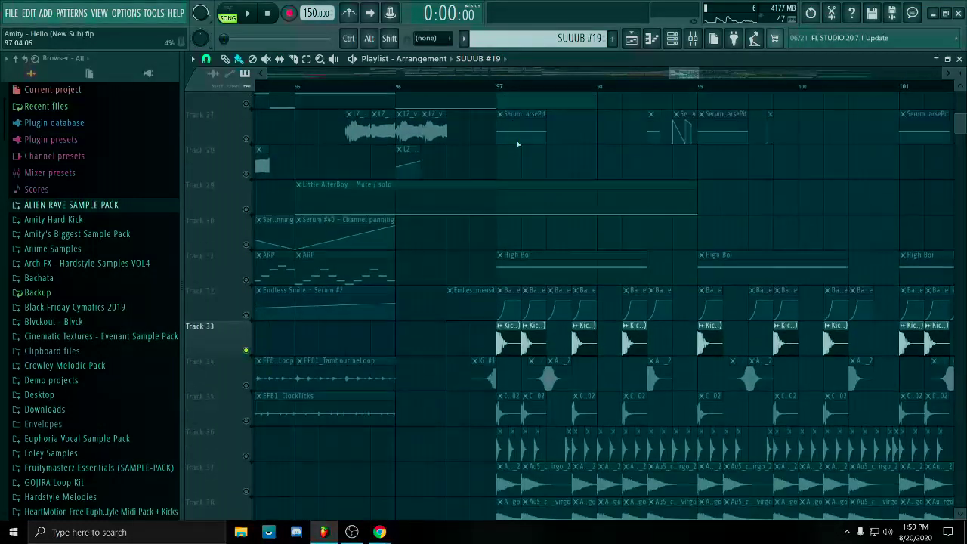
pyautogui.click(499, 85)
pyautogui.press('space')
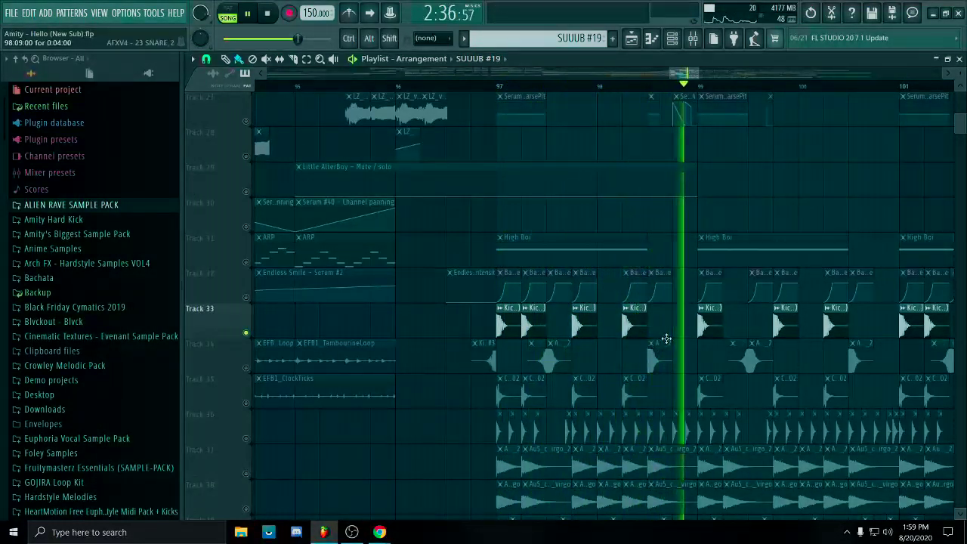
pyautogui.press('space')
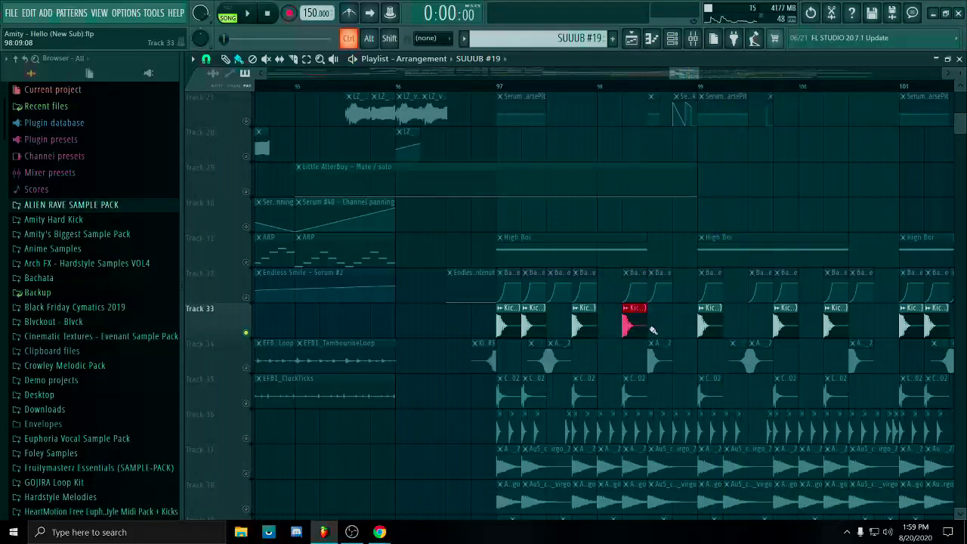
# Audition the ride cymbal clips on tracks 37 and 38 past bar 99 and stop playback.
pyautogui.moveTo(671, 348); pyautogui.dragTo(529, 252)
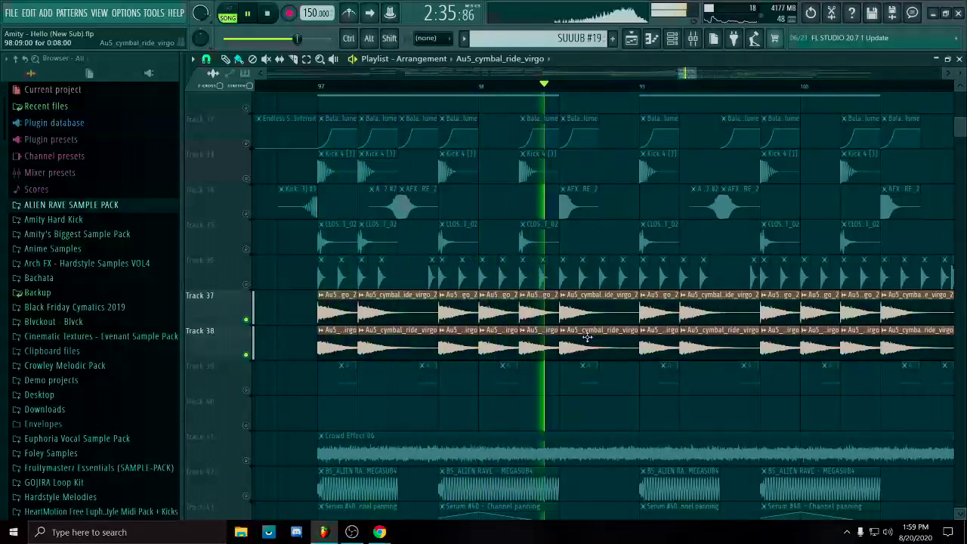
pyautogui.keyDown('ctrl'); pyautogui.scroll(-3, 500, 350); pyautogui.keyUp('ctrl')
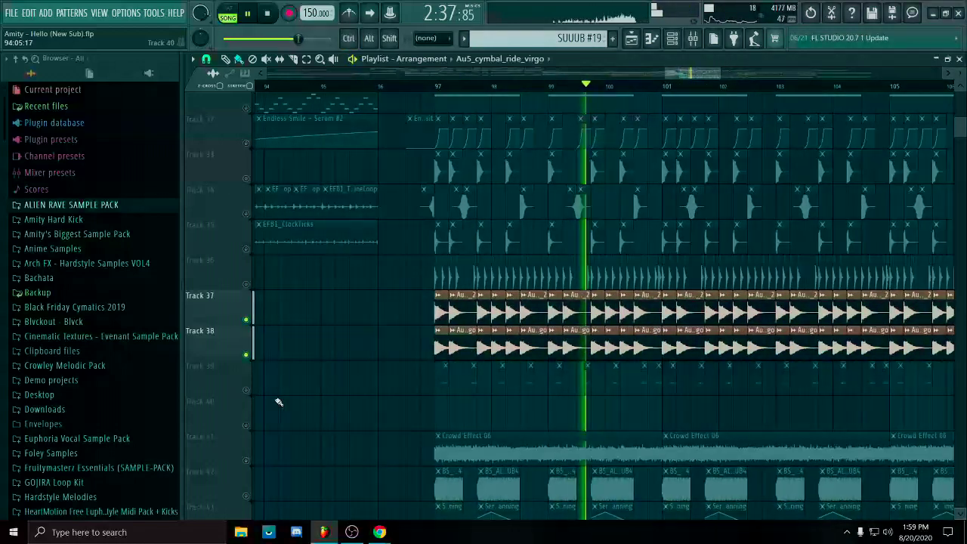
pyautogui.press('space')
# Solo track 39 and play its short sample clips from bar 97.
pyautogui.keyDown('ctrl'); pyautogui.click(245, 389); pyautogui.keyUp('ctrl')
pyautogui.click(441, 86)
pyautogui.keyDown('ctrl'); pyautogui.scroll(4, 433, 394); pyautogui.keyUp('ctrl')
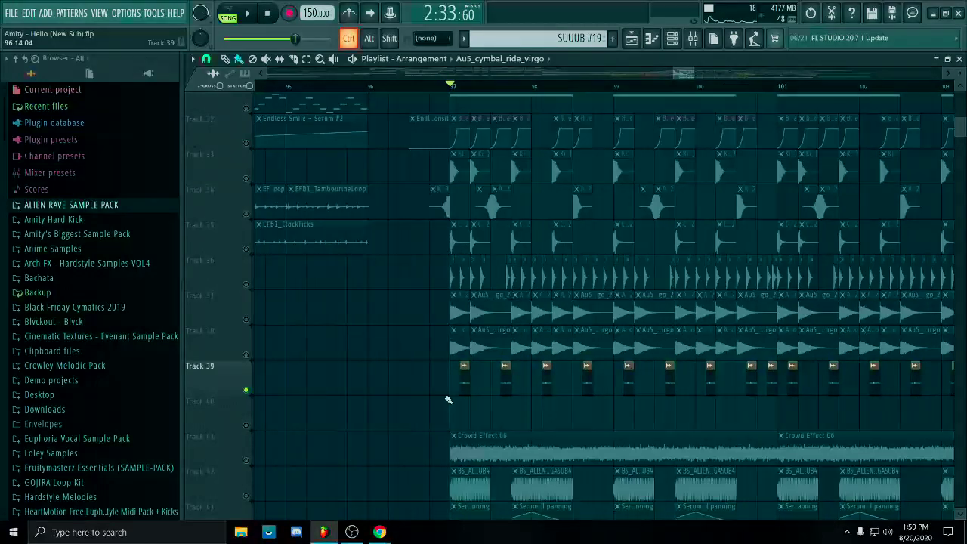
pyautogui.keyDown('ctrl'); pyautogui.moveTo(466, 394); pyautogui.dragTo(481, 414); pyautogui.keyUp('ctrl')
pyautogui.press('space')
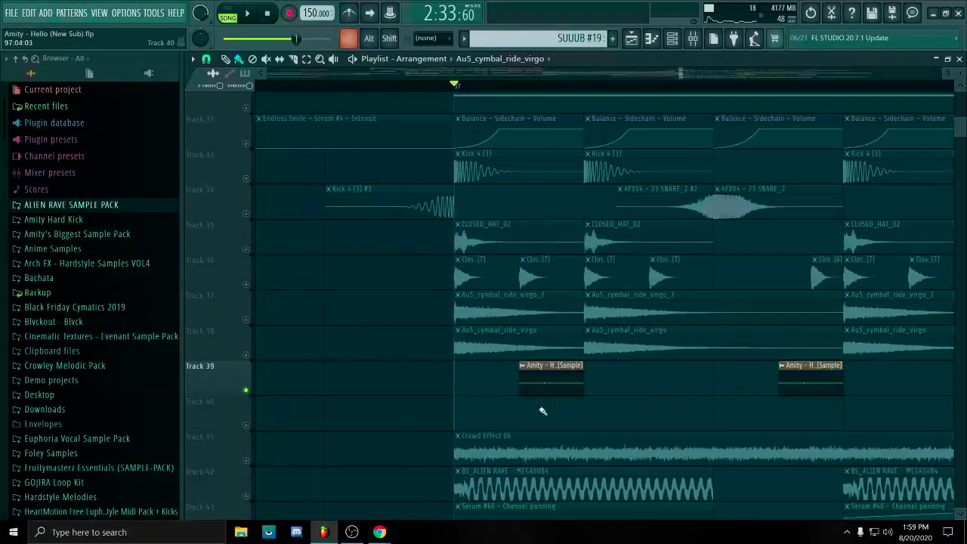
pyautogui.keyDown('ctrl'); pyautogui.scroll(-5, 542, 411); pyautogui.keyUp('ctrl')
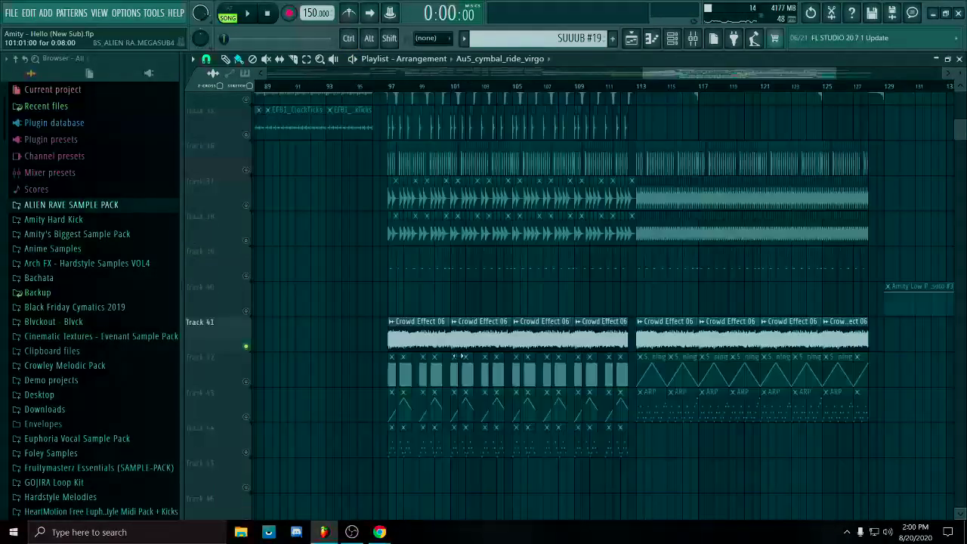
# Review the crowd effect on track 41, and solo the MEGASUB4 clips on track 42 with the layers on tracks 43 and 44.
pyautogui.moveTo(416, 298); pyautogui.dragTo(449, 304)
pyautogui.rightClick(246, 386)
pyautogui.keyDown('ctrl'); pyautogui.scroll(4, 480, 373); pyautogui.keyUp('ctrl')
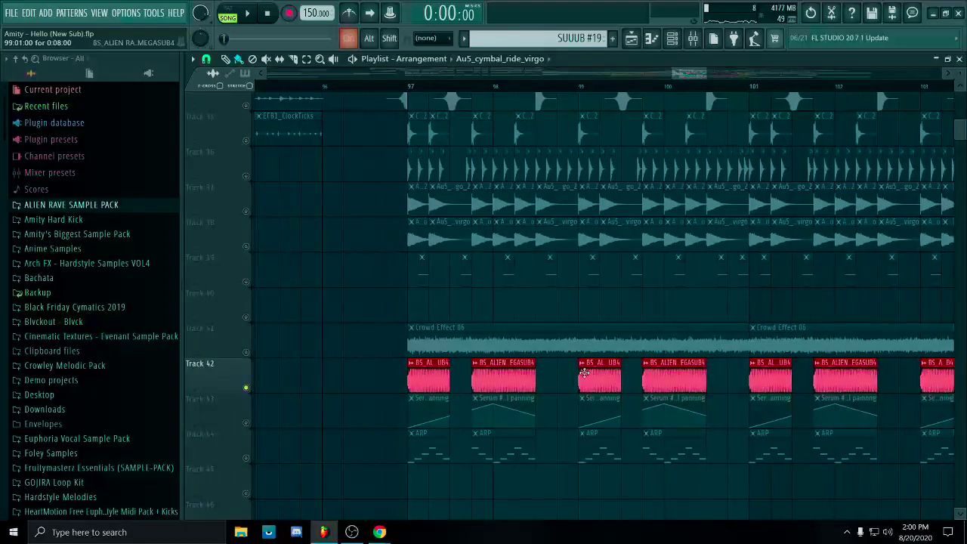
pyautogui.moveTo(764, 332); pyautogui.dragTo(544, 339)
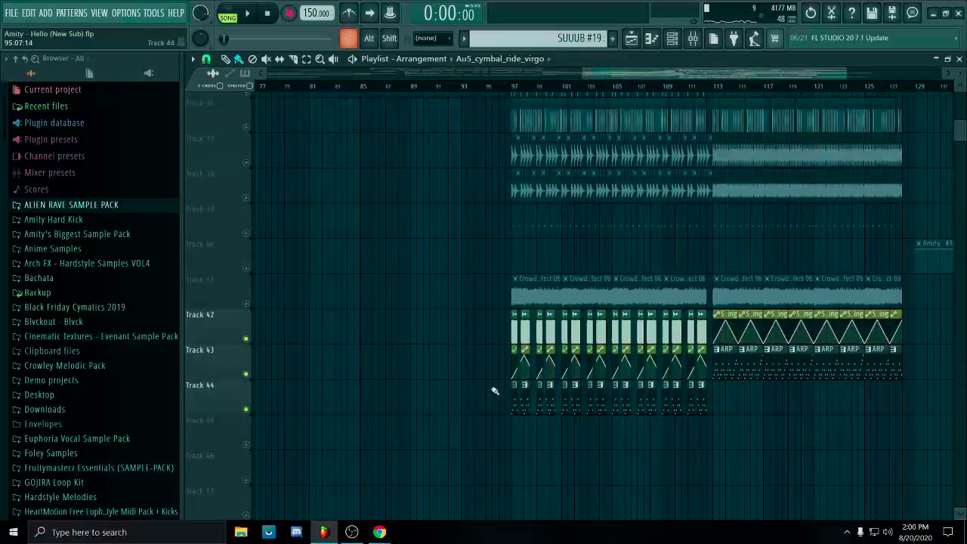
# Play the second half of the drop from bar 113 with all tracks enabled and stop playback.
pyautogui.keyDown('ctrl'); pyautogui.scroll(2, 553, 227); pyautogui.keyUp('ctrl')
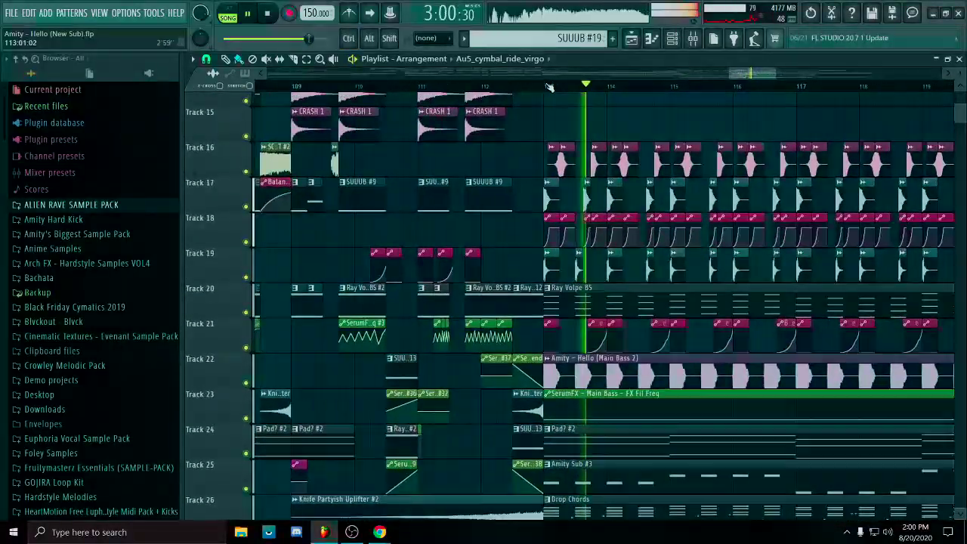
pyautogui.keyDown('ctrl'); pyautogui.scroll(4, 680, 132); pyautogui.keyUp('ctrl')
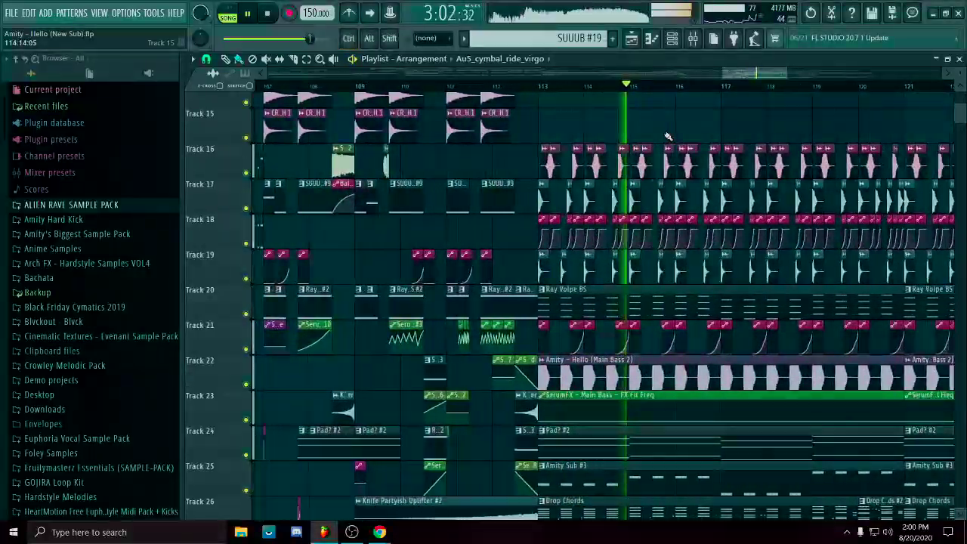
pyautogui.keyDown('ctrl'); pyautogui.scroll(-3, 675, 137); pyautogui.keyUp('ctrl')
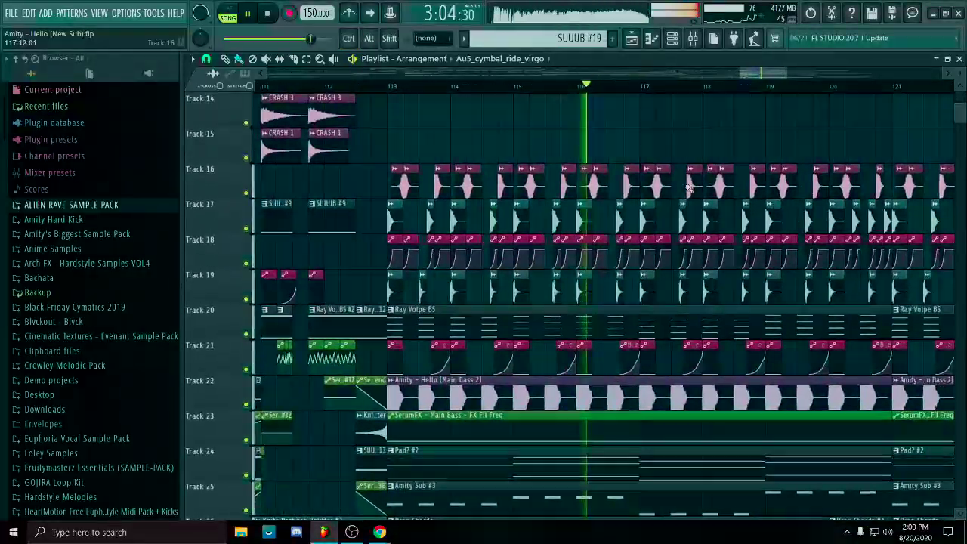
pyautogui.scroll(1, 729, 149)
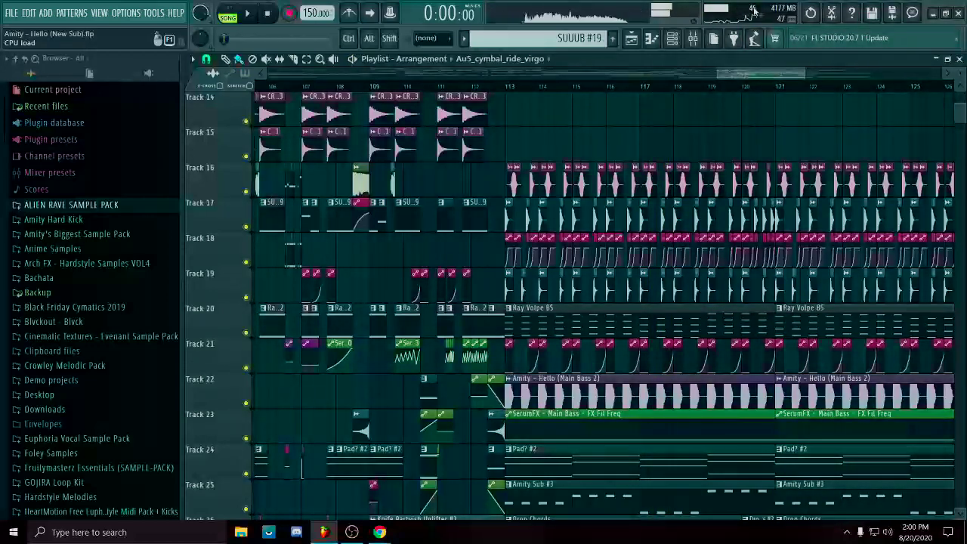
# Review the crashes and reverse crashes on tracks 11 to 13 from bar 113 up to the impact clips at bar 129.
pyautogui.click(523, 100)
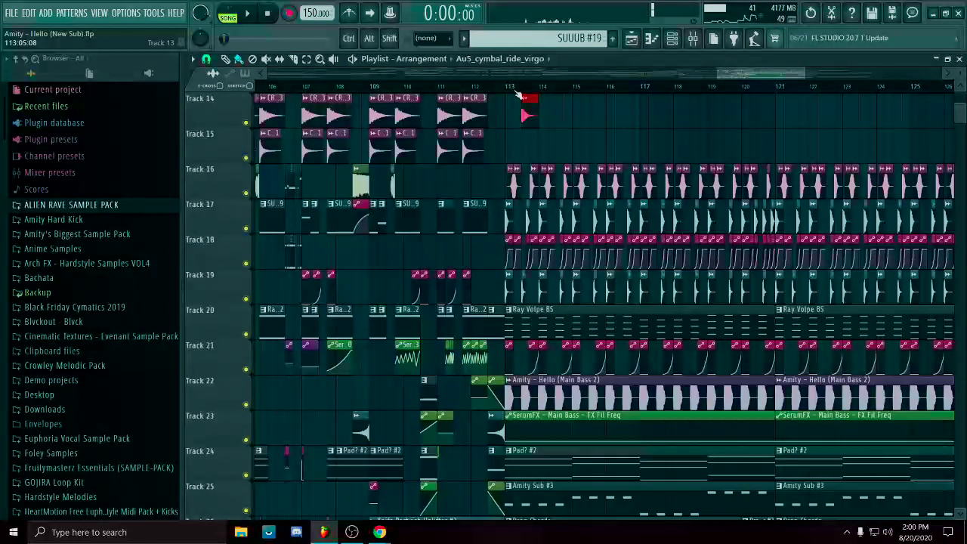
pyautogui.rightClick(522, 115)
pyautogui.scroll(3, 529, 226)
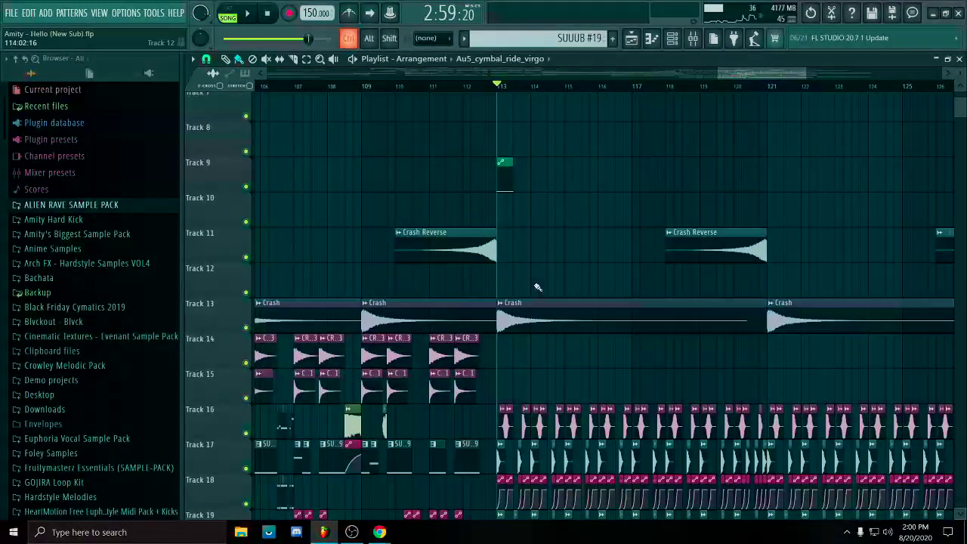
pyautogui.keyDown('ctrl'); pyautogui.scroll(-4, 717, 339); pyautogui.keyUp('ctrl')
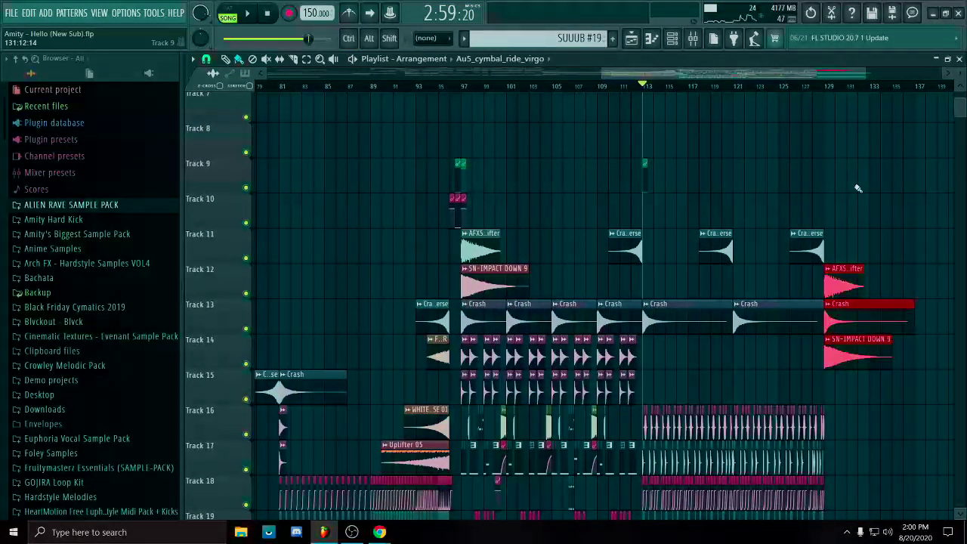
pyautogui.keyDown('ctrl'); pyautogui.moveTo(895, 230); pyautogui.dragTo(643, 266); pyautogui.keyUp('ctrl')
pyautogui.keyDown('ctrl'); pyautogui.click(787, 160); pyautogui.keyUp('ctrl')
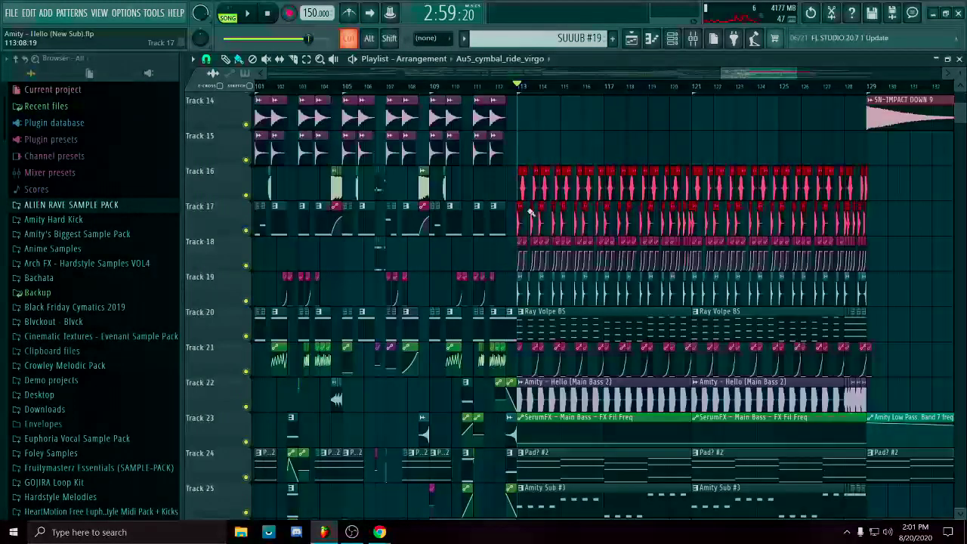
# Solo the snare and kick layers on tracks 16 and 17 and play them from bar 113.
pyautogui.scroll(4, 531, 214)
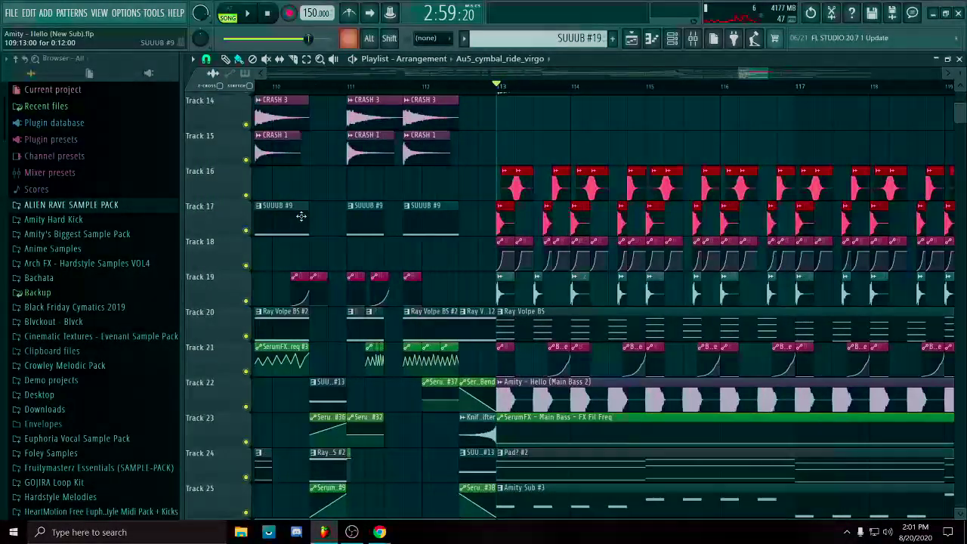
pyautogui.rightClick(247, 229)
pyautogui.keyDown('ctrl'); pyautogui.scroll(-6, 622, 151); pyautogui.keyUp('ctrl')
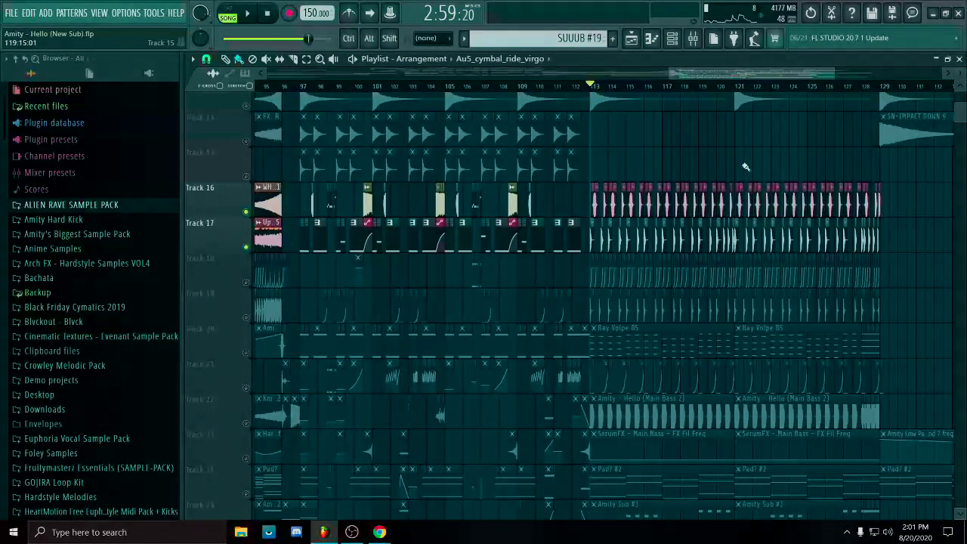
pyautogui.press('space')
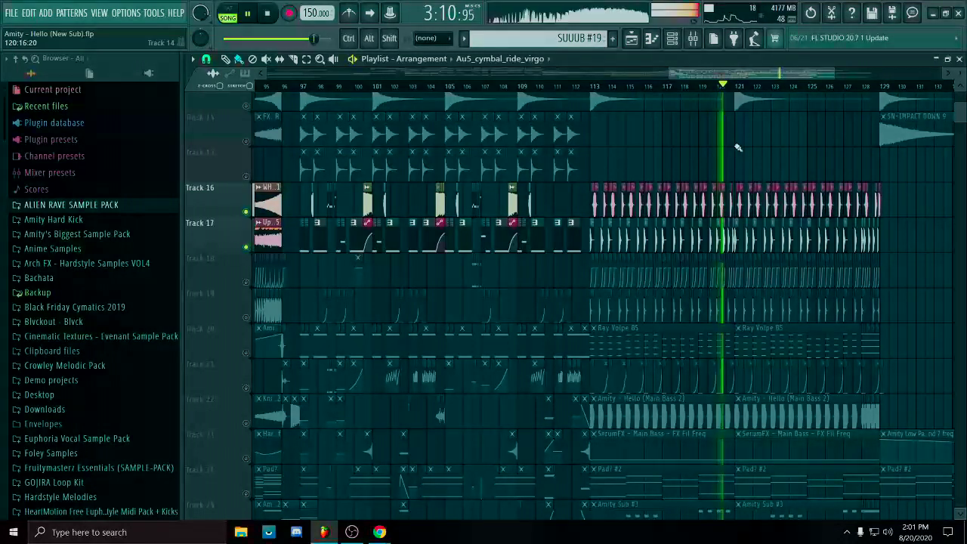
pyautogui.press('space')
pyautogui.press('space')
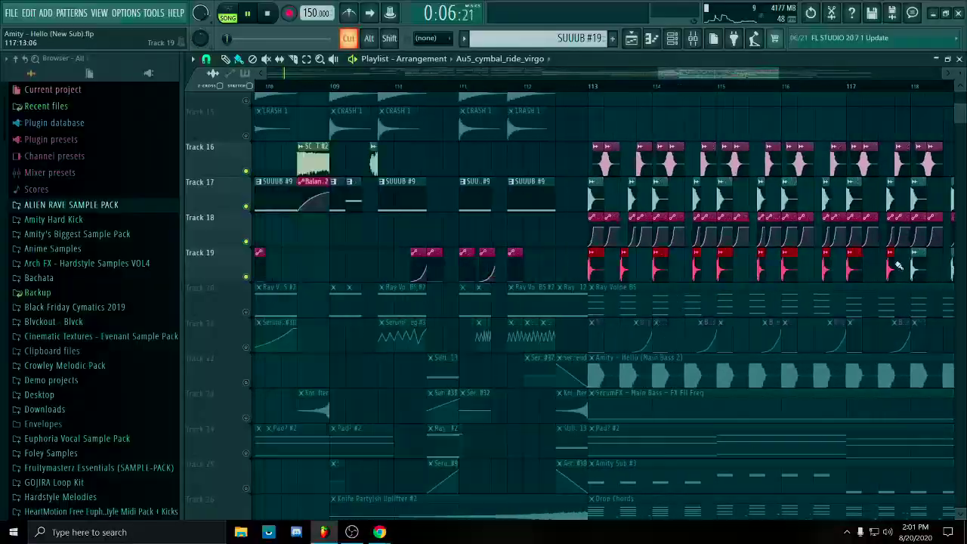
# Examine the closed hat clips on track 19 and audition tracks 16 to 19 together from bar 113.
pyautogui.scroll(-4, 898, 265)
pyautogui.moveTo(771, 278); pyautogui.dragTo(544, 294)
pyautogui.keyDown('ctrl'); pyautogui.click(568, 295); pyautogui.keyUp('ctrl')
pyautogui.scroll(5, 570, 292)
pyautogui.scroll(3, 555, 291)
pyautogui.keyDown('ctrl'); pyautogui.click(512, 290); pyautogui.keyUp('ctrl')
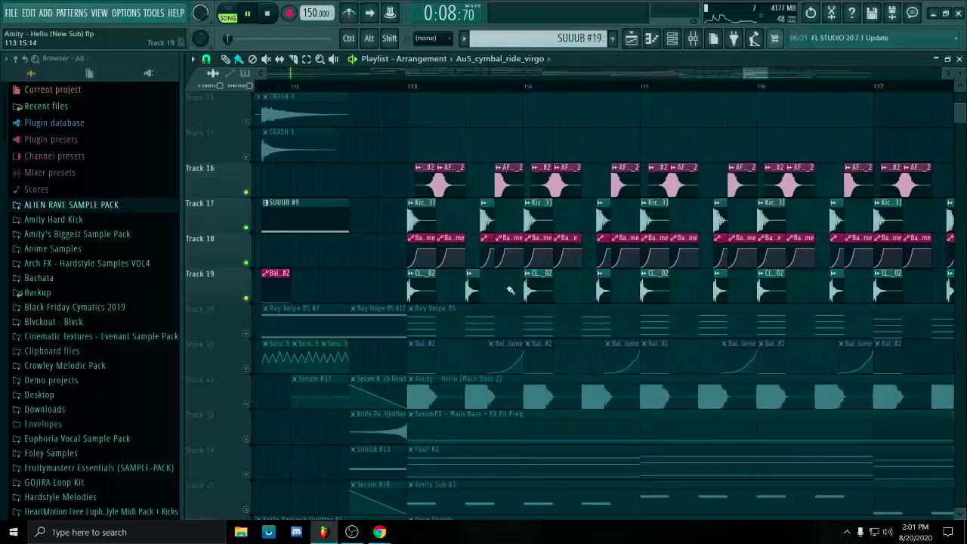
pyautogui.click(410, 88)
pyautogui.press('space')
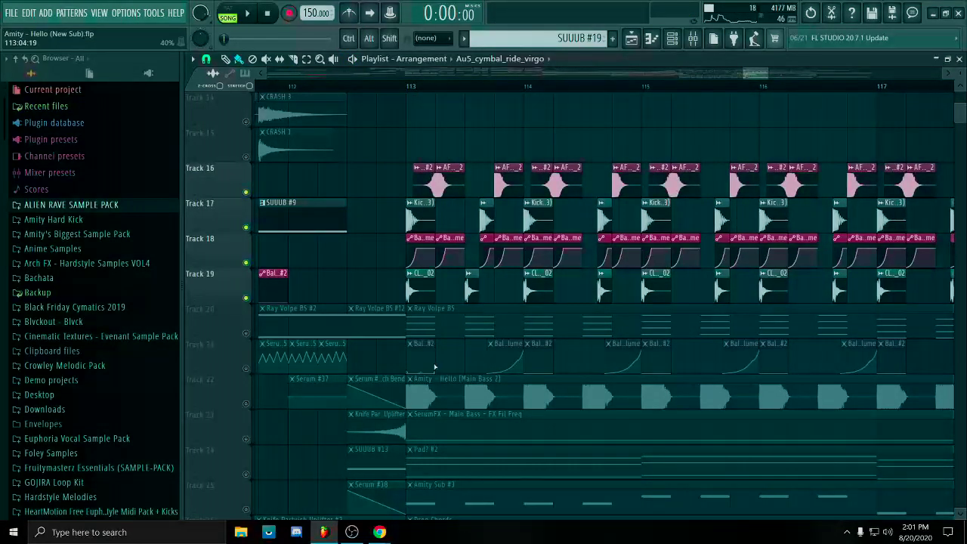
# Play the soloed Ray Volpe BS pattern on track 20 from bar 113 and stop playback.
pyautogui.moveTo(452, 371); pyautogui.dragTo(459, 307)
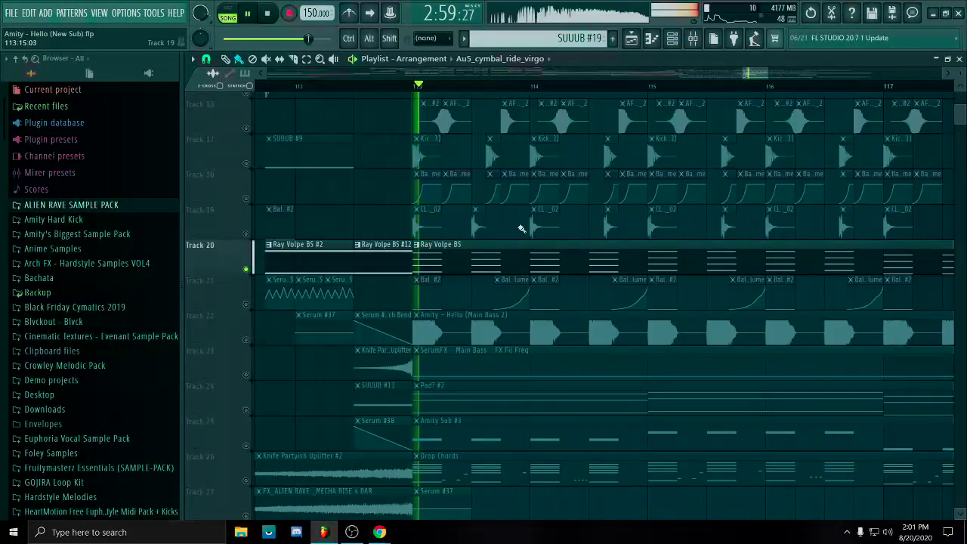
pyautogui.scroll(-3, 587, 287)
pyautogui.press('space')
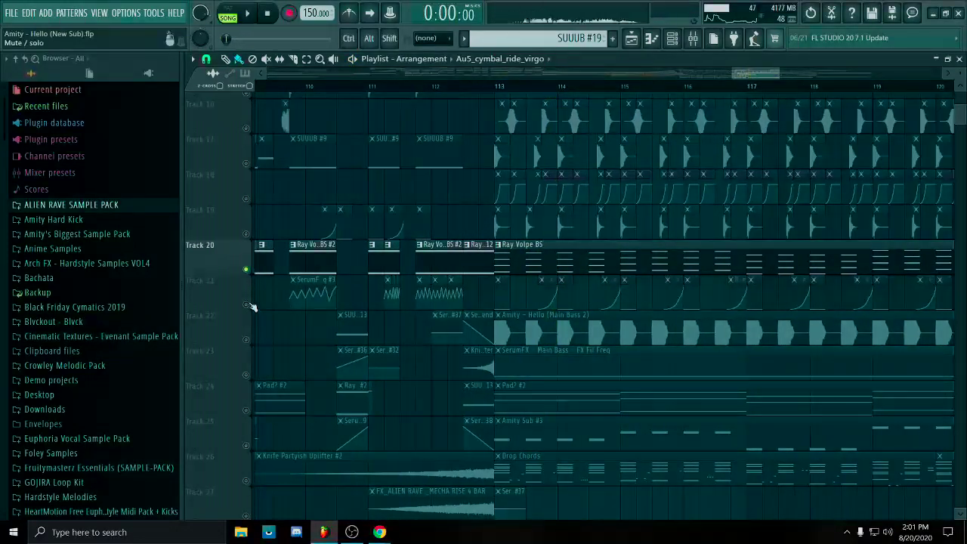
# Enable the Balance volume automation on track 21 alongside track 20, play both from bar 113, and stop playback.
pyautogui.click(246, 304)
pyautogui.scroll(2, 545, 291)
pyautogui.moveTo(499, 287); pyautogui.dragTo(628, 296)
pyautogui.keyDown('ctrl'); pyautogui.click(632, 296); pyautogui.keyUp('ctrl')
pyautogui.scroll(3, 632, 295)
pyautogui.scroll(-1, 632, 294)
pyautogui.click(435, 87)
pyautogui.press('space')
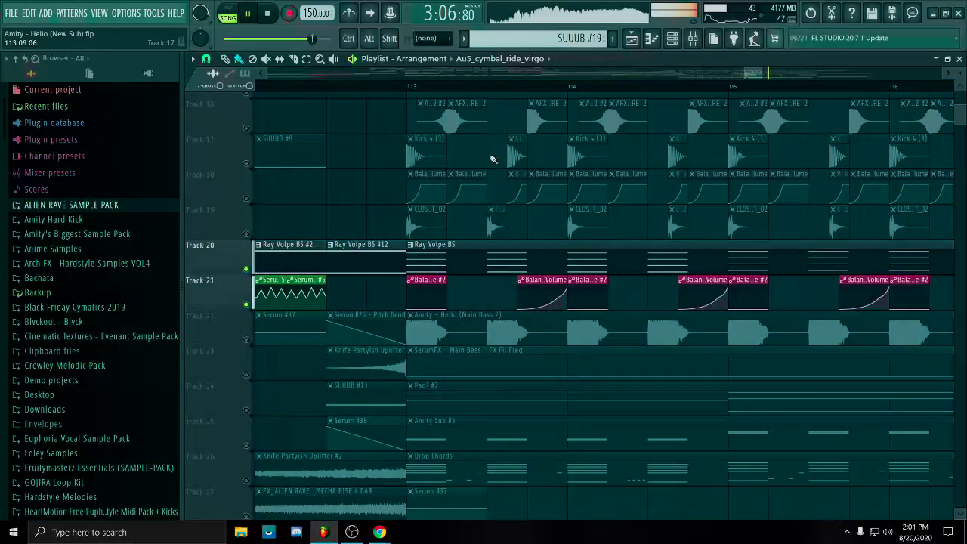
pyautogui.press('space')
# Go back to the first half of the drop and play the full arrangement from bar 97.
pyautogui.scroll(-2, 491, 193)
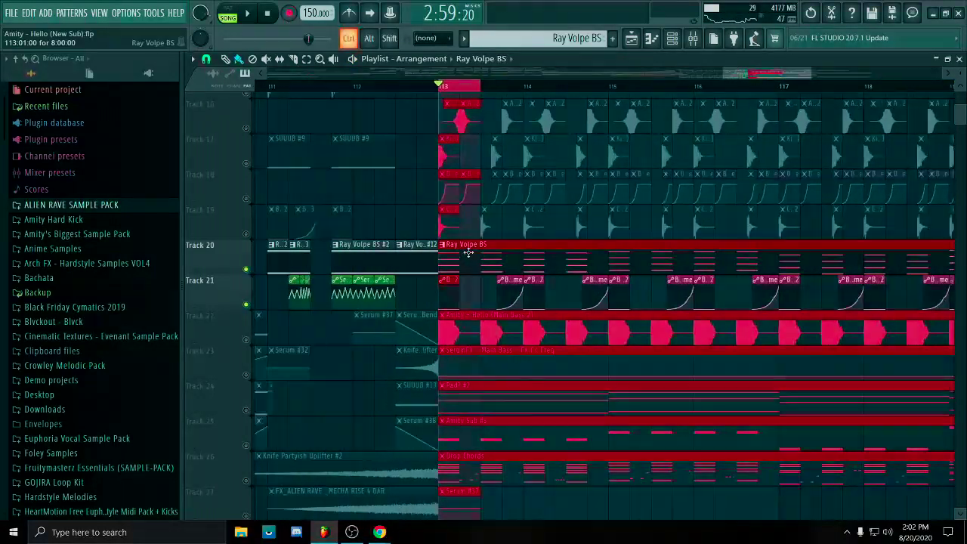
pyautogui.scroll(-3, 452, 205)
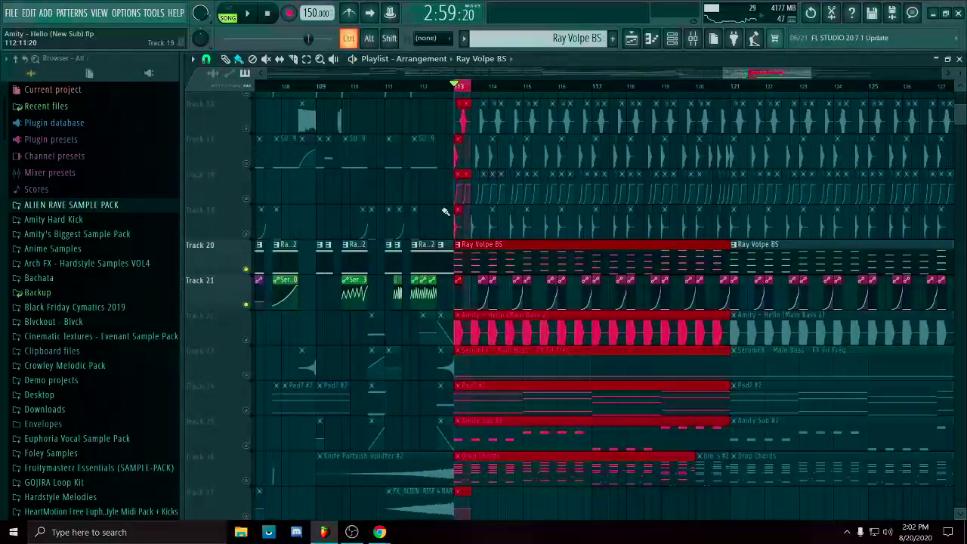
pyautogui.keyDown('ctrl'); pyautogui.click(446, 212); pyautogui.keyUp('ctrl')
pyautogui.moveTo(436, 157); pyautogui.dragTo(693, 306)
pyautogui.scroll(-3, 692, 306)
pyautogui.keyDown('ctrl'); pyautogui.click(416, 89); pyautogui.keyUp('ctrl')
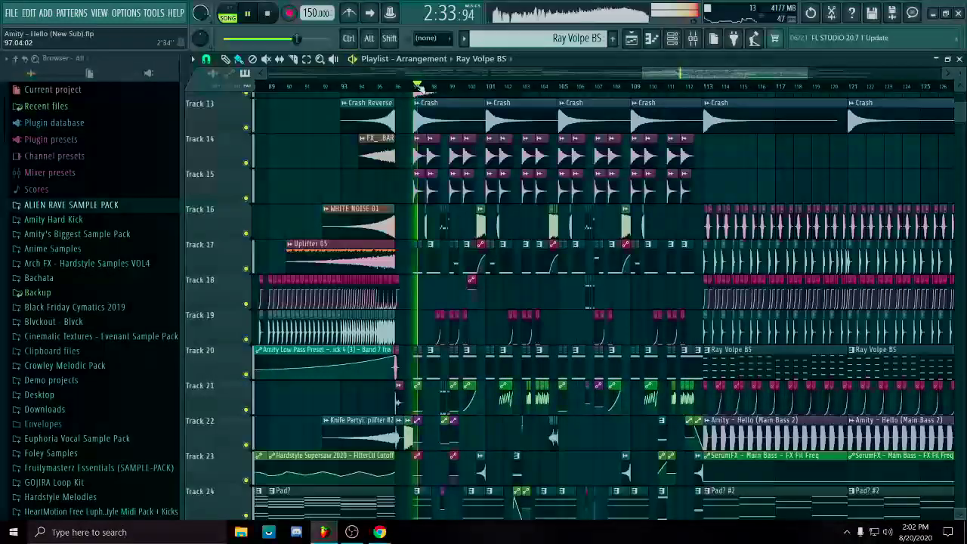
# Inspect the Ray Volpe Melodic BS 2 preset in Serum, and close the synth and the channel rack.
pyautogui.scroll(2, 604, 302)
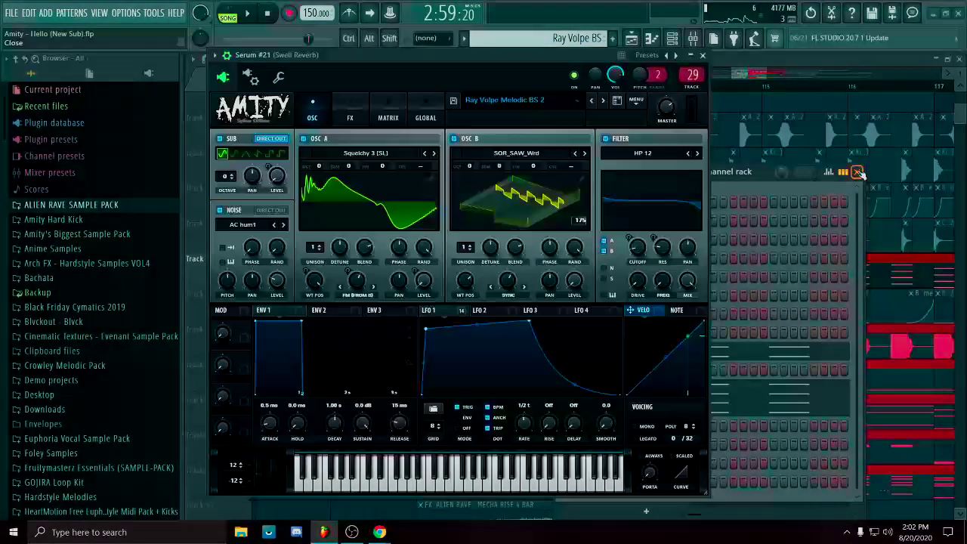
pyautogui.click(857, 172)
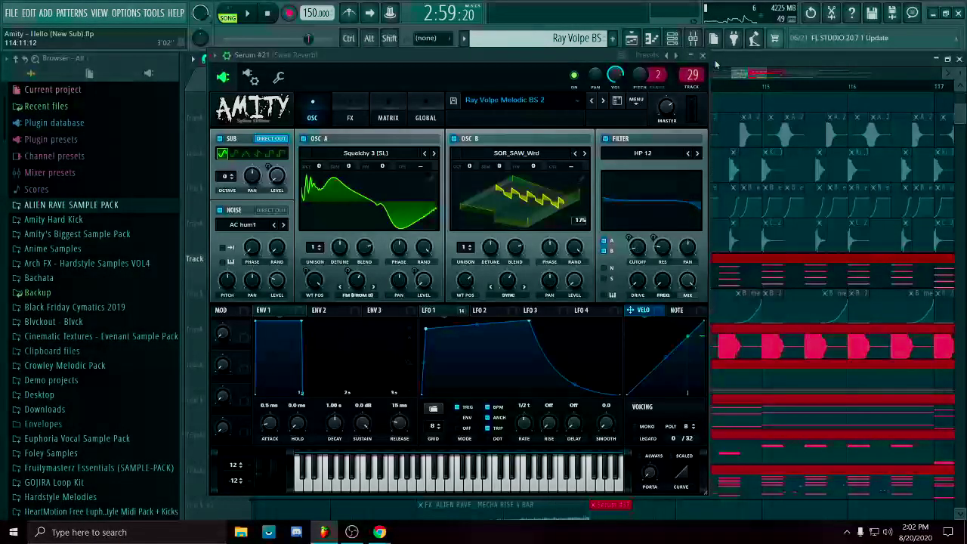
pyautogui.click(703, 56)
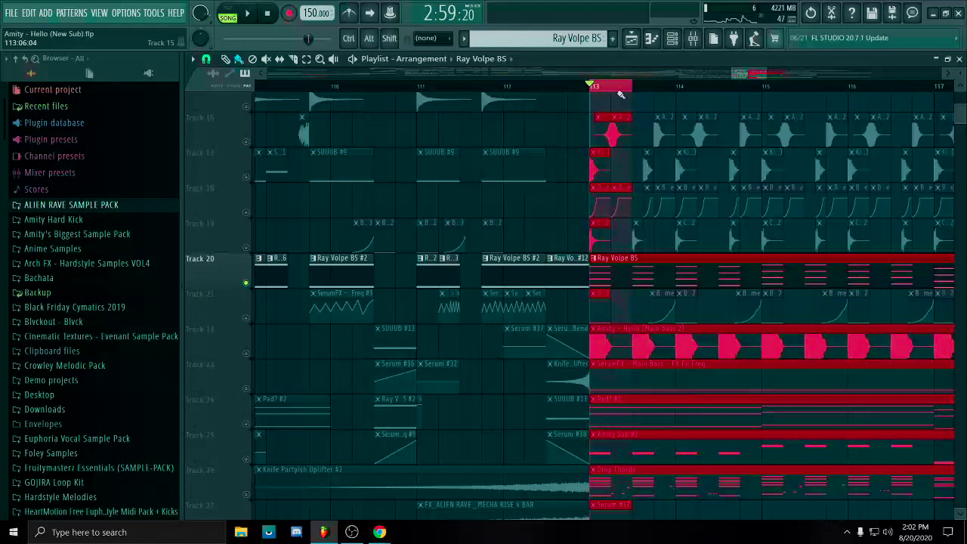
pyautogui.scroll(4, 627, 95)
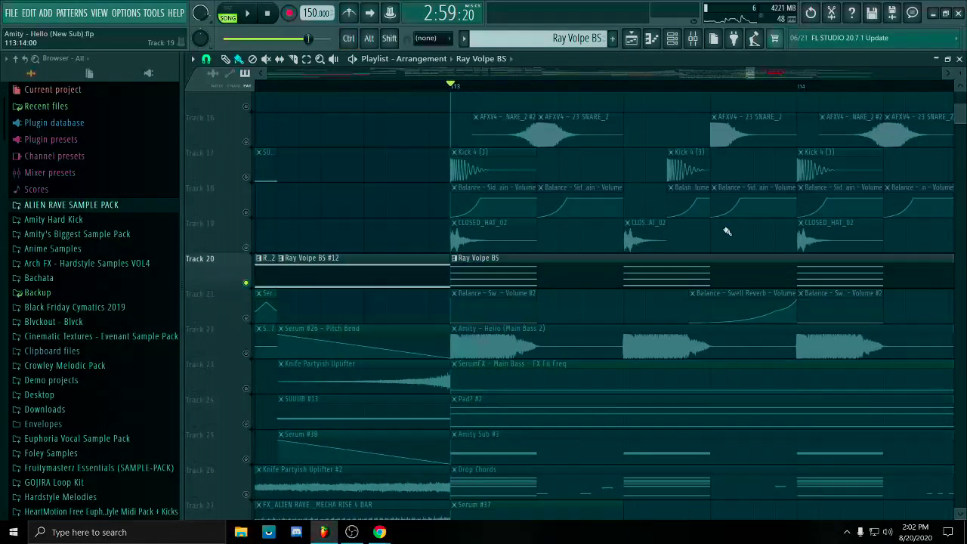
# Inspect the ValhallaRoom, FabFilter Pro-Q 3 and Fruity Balance effects on the Swell Reverb mixer track.
pyautogui.click(693, 40)
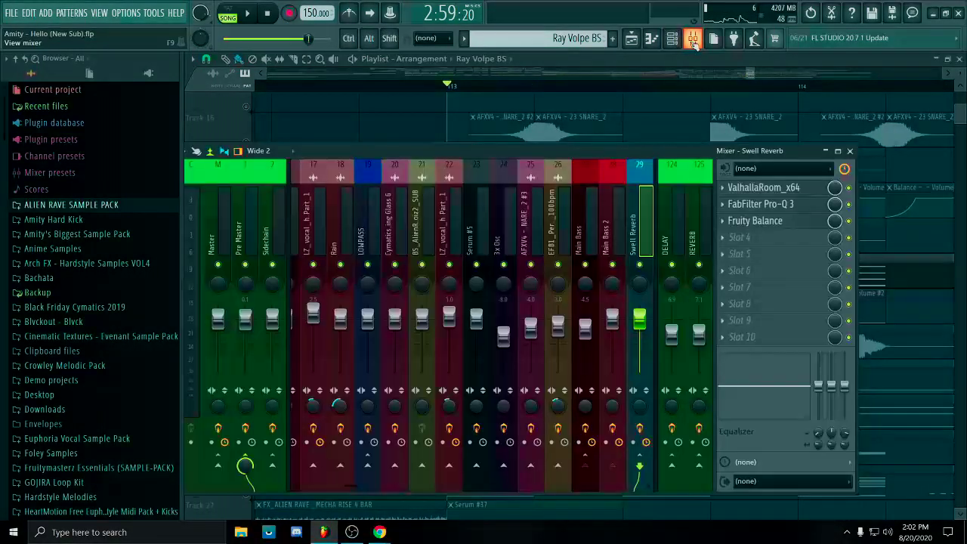
pyautogui.click(772, 188)
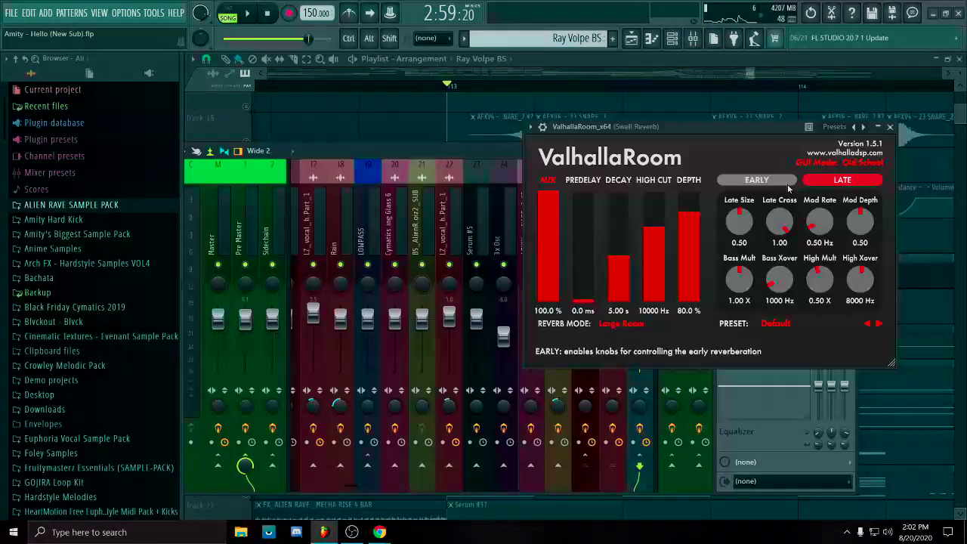
pyautogui.click(890, 126)
pyautogui.click(761, 204)
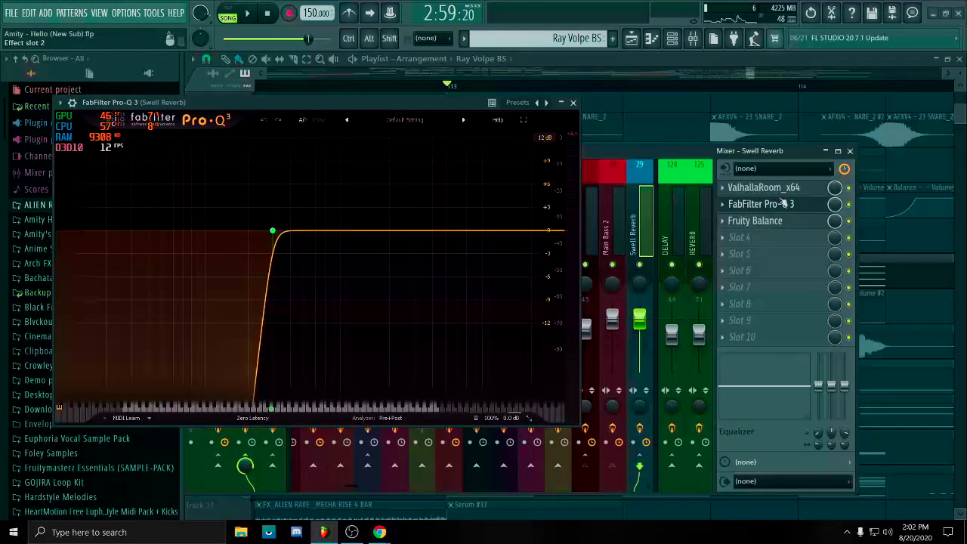
pyautogui.click(573, 103)
pyautogui.click(781, 220)
pyautogui.click(781, 219)
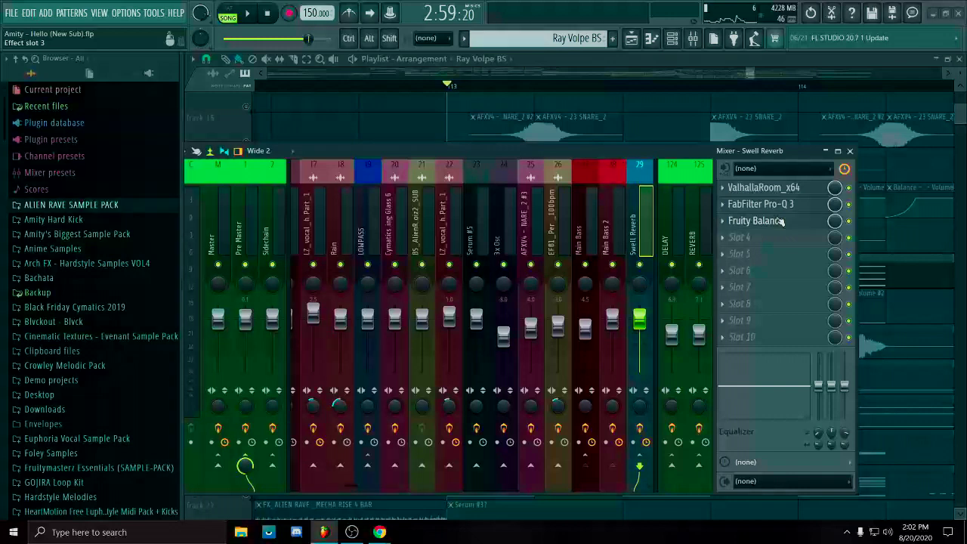
# Close the mixer and play the track 20 bass with the Swell Reverb volume automation on track 21 within bar 113.
pyautogui.click(850, 150)
pyautogui.scroll(3, 648, 238)
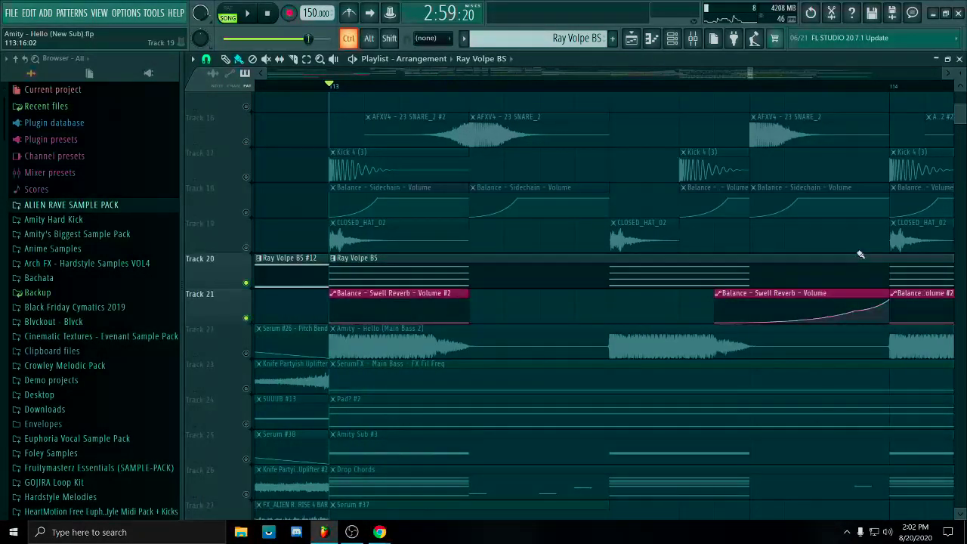
pyautogui.scroll(3, 833, 345)
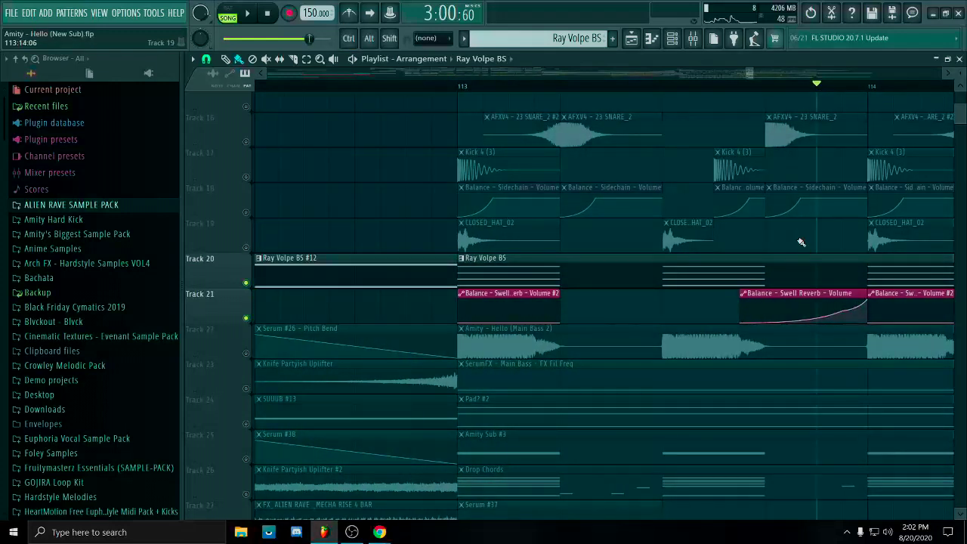
pyautogui.press('space')
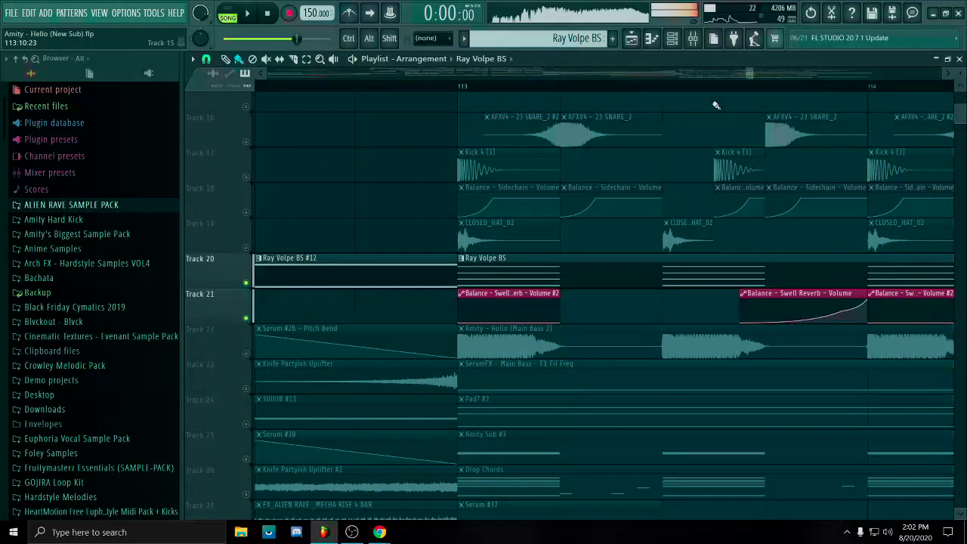
pyautogui.press('space')
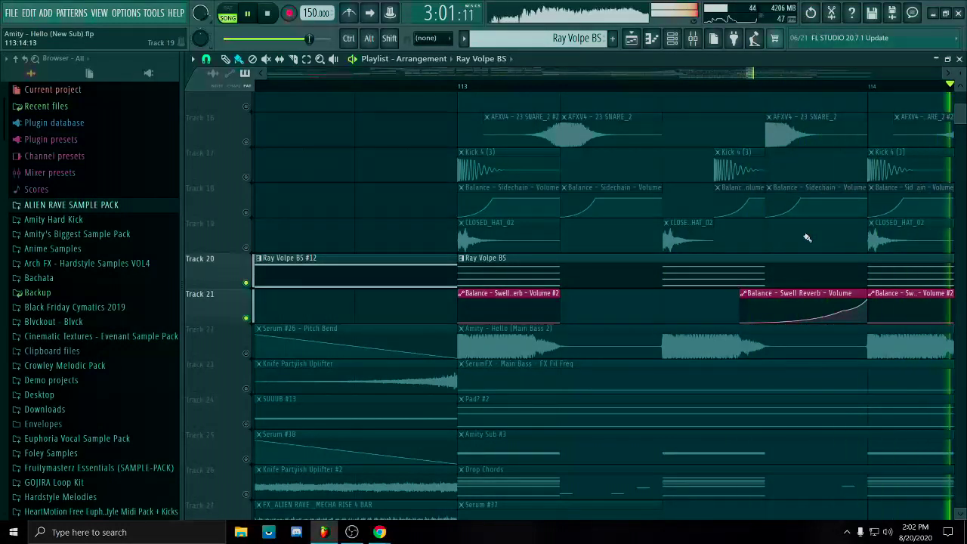
pyautogui.press('space')
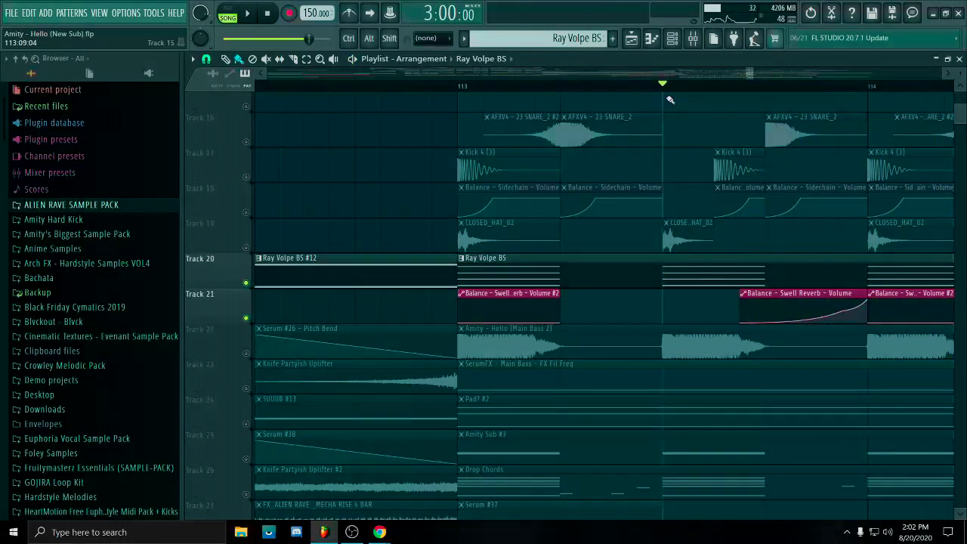
pyautogui.press('space')
pyautogui.press('space')
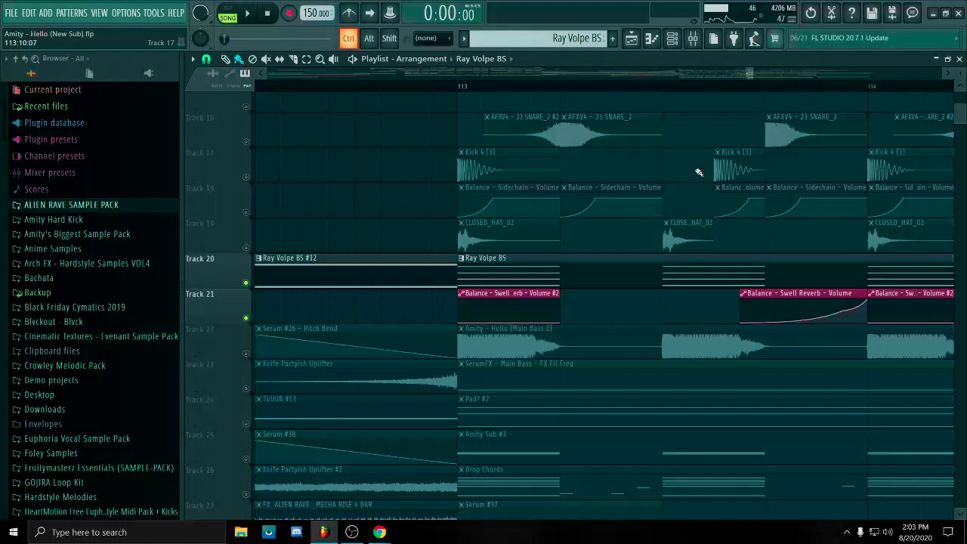
# Set the playback position to bar 113 and solo the Main Bass 2 audio on track 22.
pyautogui.scroll(-4, 679, 93)
pyautogui.click(630, 89)
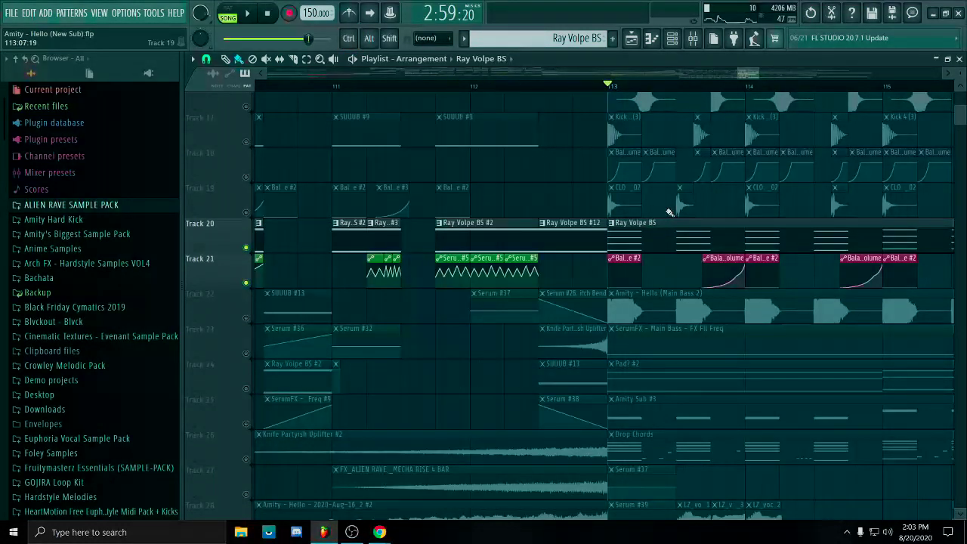
pyautogui.moveTo(666, 258); pyautogui.dragTo(822, 281)
pyautogui.keyDown('ctrl'); pyautogui.click(836, 276); pyautogui.keyUp('ctrl')
pyautogui.rightClick(236, 320)
pyautogui.click(231, 319)
pyautogui.rightClick(246, 319)
pyautogui.scroll(4, 668, 284)
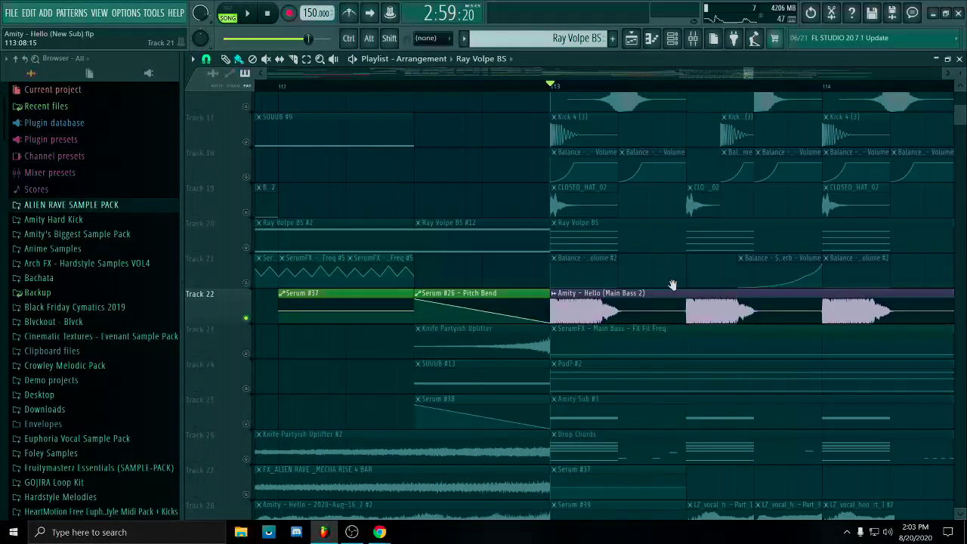
# Inspect the Serum layers of the Ray Volpe BS pattern in the channel rack and close it.
pyautogui.moveTo(673, 284); pyautogui.dragTo(369, 305)
pyautogui.scroll(-5, 369, 303)
pyautogui.moveTo(754, 263); pyautogui.dragTo(448, 269)
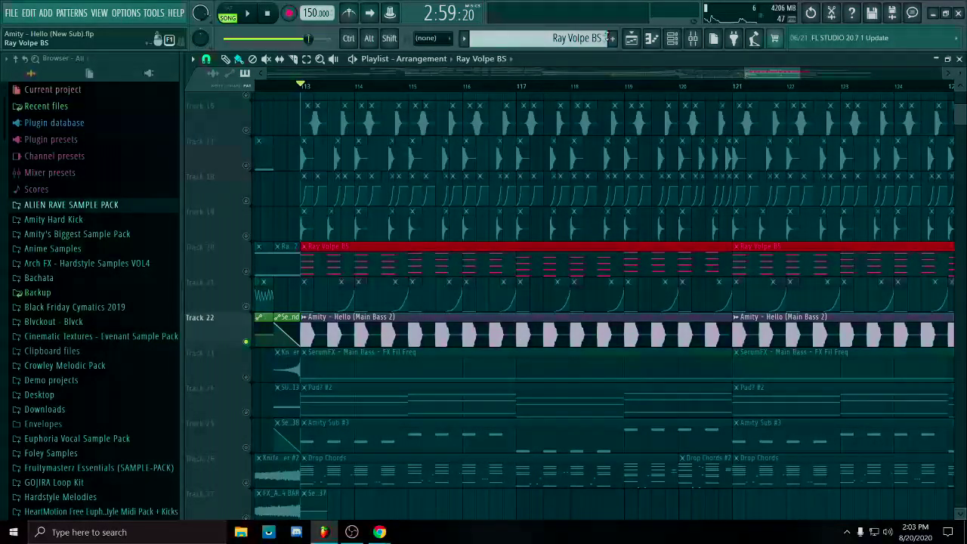
pyautogui.click(673, 39)
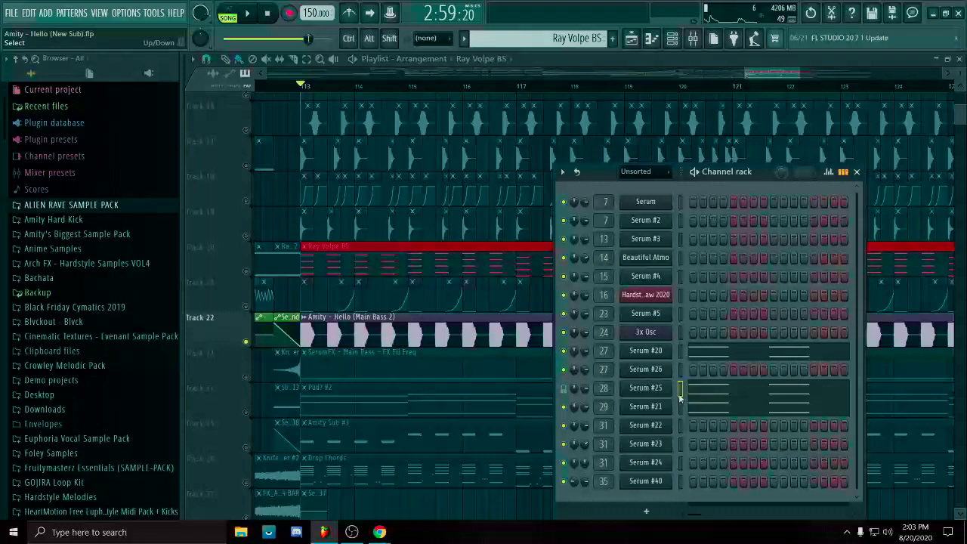
pyautogui.click(856, 171)
# Inspect the Manipulator effect on the Main Bass 2 mixer track, and close the plugin and the mixer.
pyautogui.press('space')
pyautogui.scroll(3, 466, 330)
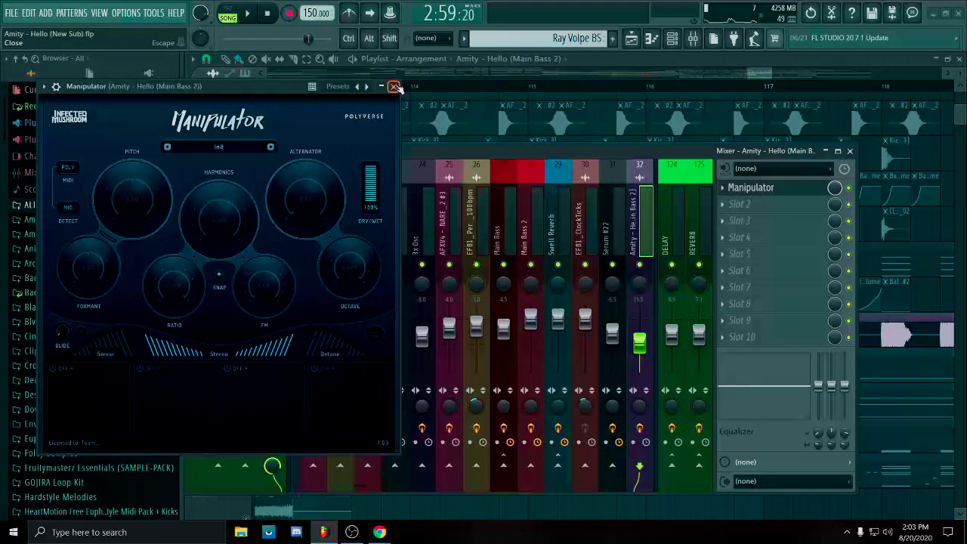
pyautogui.click(394, 86)
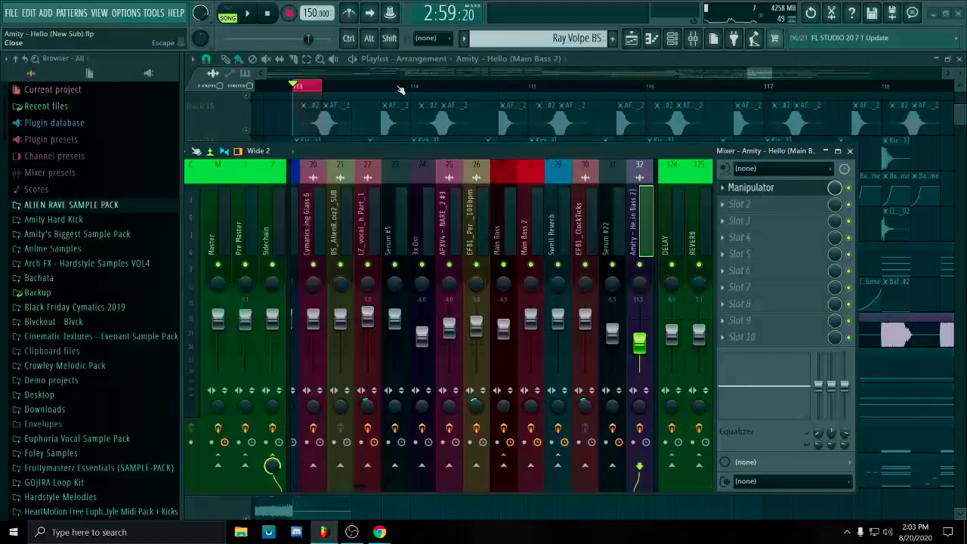
pyautogui.press('F9')
# Loop the start of bar 113 with tracks 20 and 22, muting and unmuting track 22 to compare, and stop playback.
pyautogui.press('space')
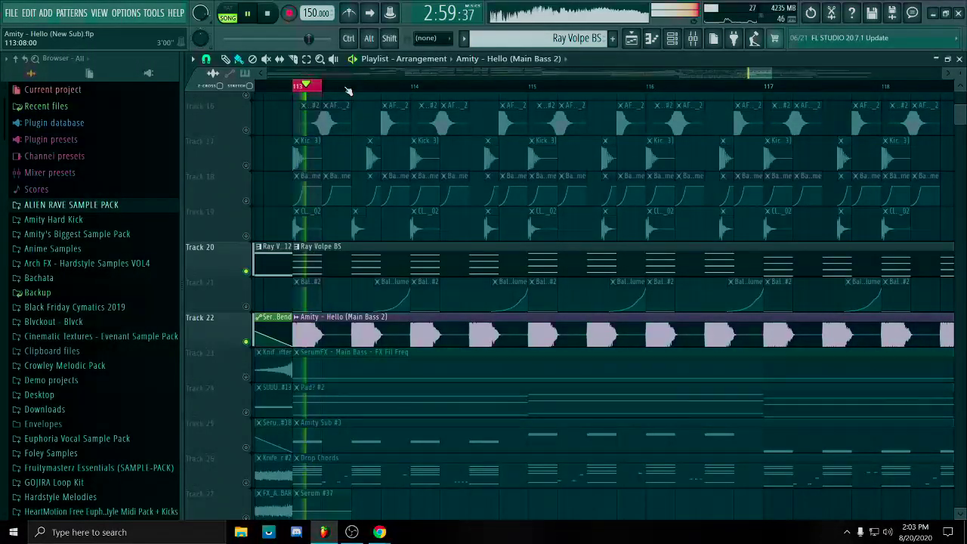
pyautogui.click(246, 342)
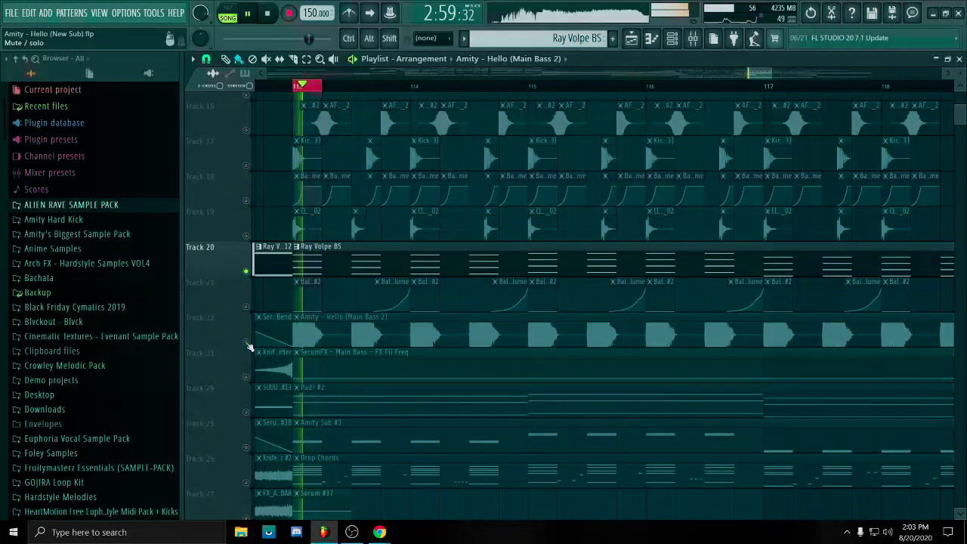
pyautogui.click(245, 342)
pyautogui.press('space')
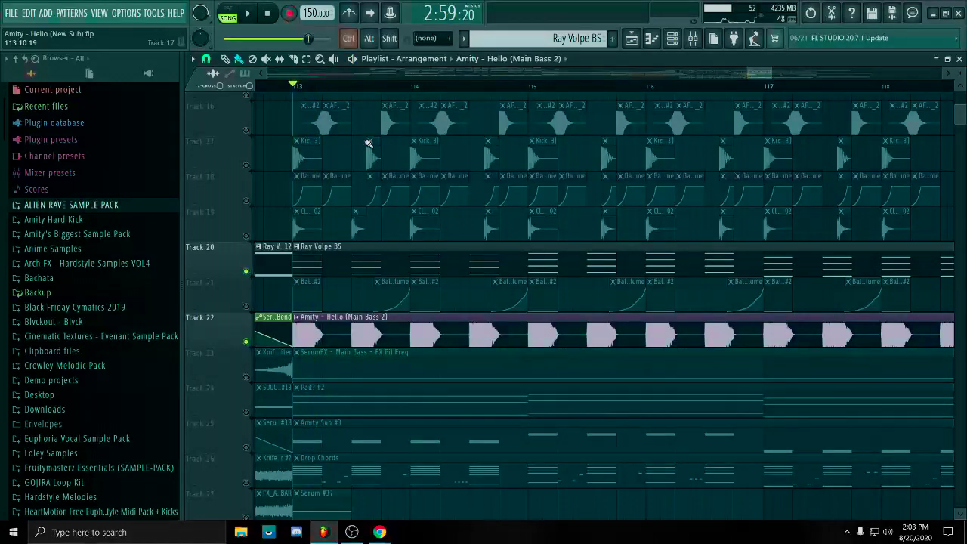
# Check the settings of the Main Bass 2 audio clip on track 22 and close them.
pyautogui.scroll(1, 441, 333)
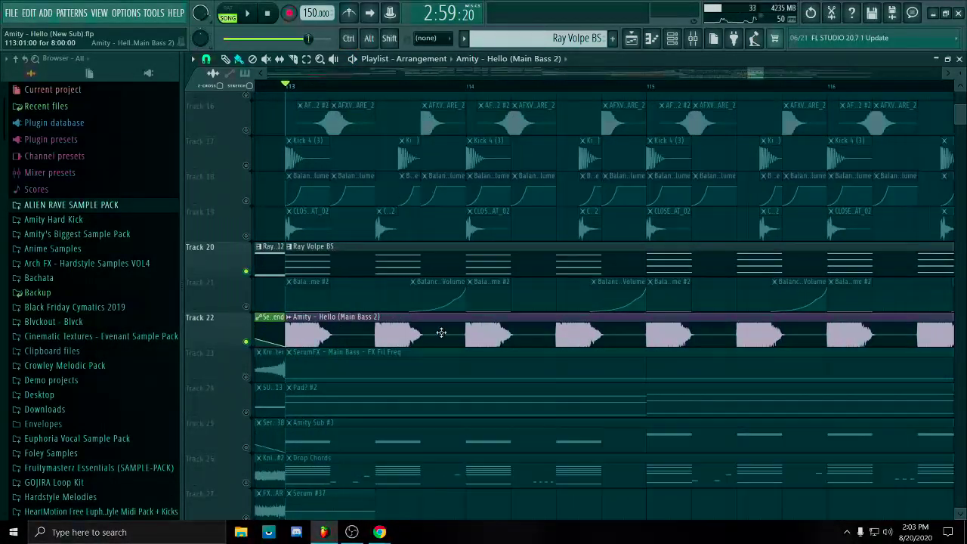
pyautogui.doubleClick(441, 332)
pyautogui.click(401, 101)
# Solo track 24 and examine where the Pad? #2 clips sit from the second half of the drop to the outro.
pyautogui.scroll(-3, 436, 352)
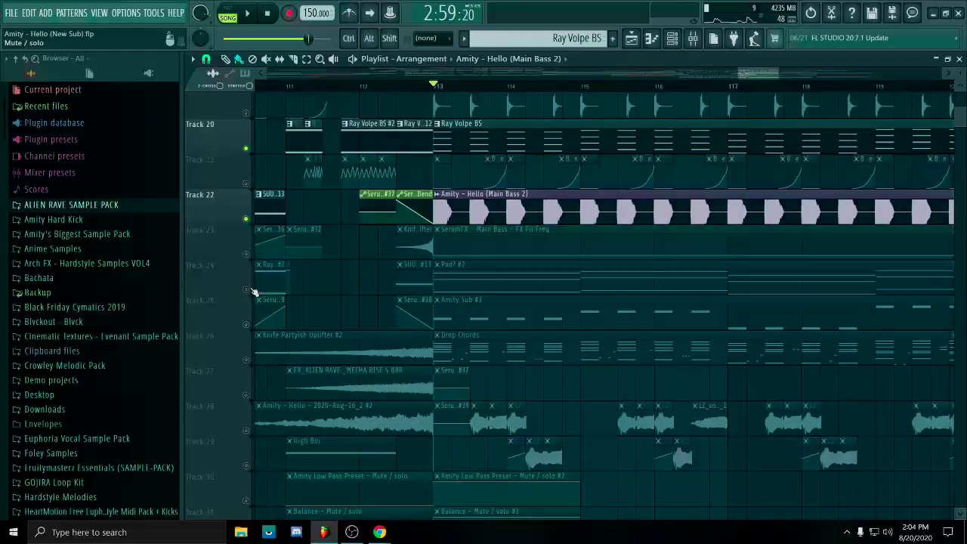
pyautogui.scroll(-2, 543, 280)
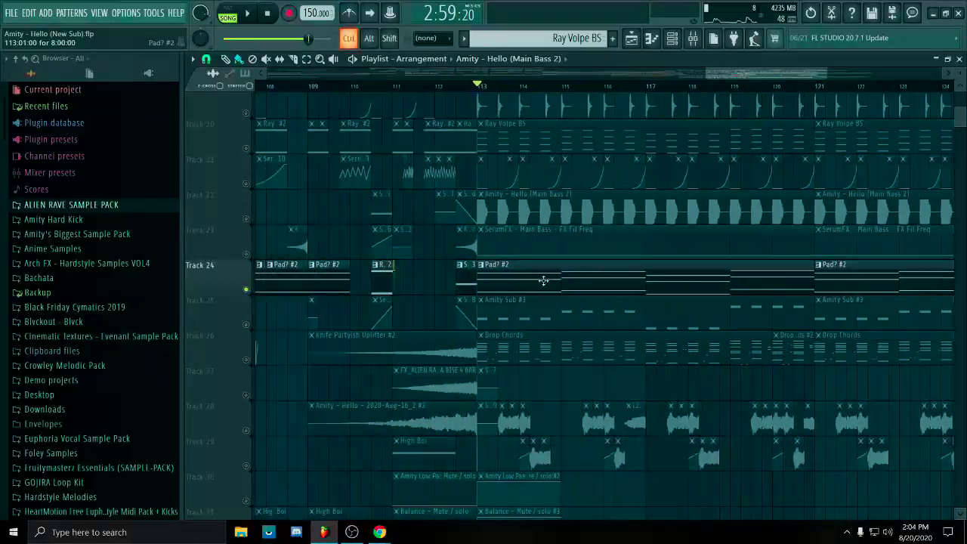
pyautogui.scroll(-3, 688, 286)
pyautogui.moveTo(863, 335); pyautogui.dragTo(818, 294)
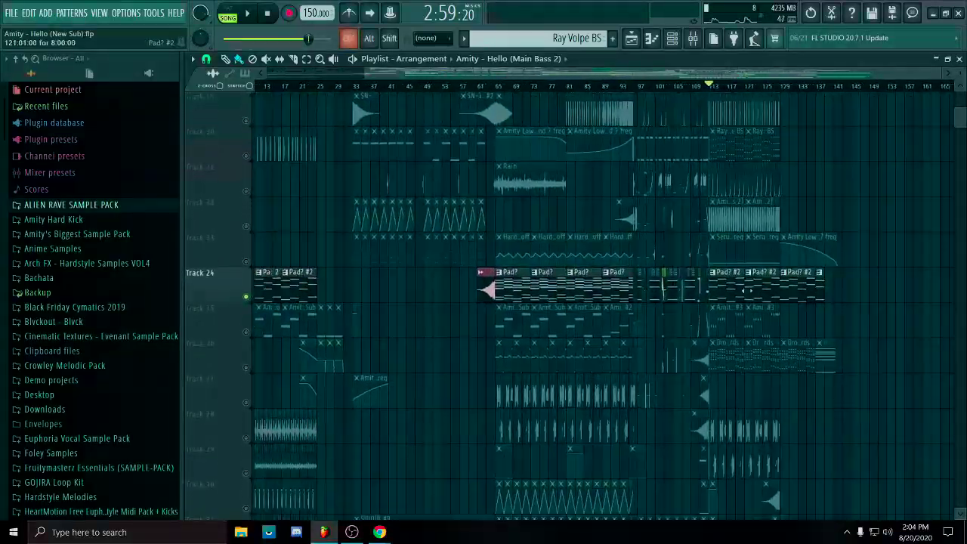
pyautogui.scroll(3, 716, 283)
pyautogui.moveTo(713, 283); pyautogui.dragTo(805, 279)
pyautogui.keyDown('ctrl'); pyautogui.click(874, 305); pyautogui.keyUp('ctrl')
pyautogui.moveTo(891, 300); pyautogui.dragTo(884, 200)
pyautogui.keyDown('ctrl'); pyautogui.click(554, 181); pyautogui.keyUp('ctrl')
pyautogui.scroll(1, 578, 181)
pyautogui.scroll(2, 578, 181)
pyautogui.keyDown('ctrl'); pyautogui.click(603, 181); pyautogui.keyUp('ctrl')
pyautogui.keyDown('ctrl'); pyautogui.click(636, 209); pyautogui.keyUp('ctrl')
pyautogui.moveTo(636, 209); pyautogui.dragTo(370, 224)
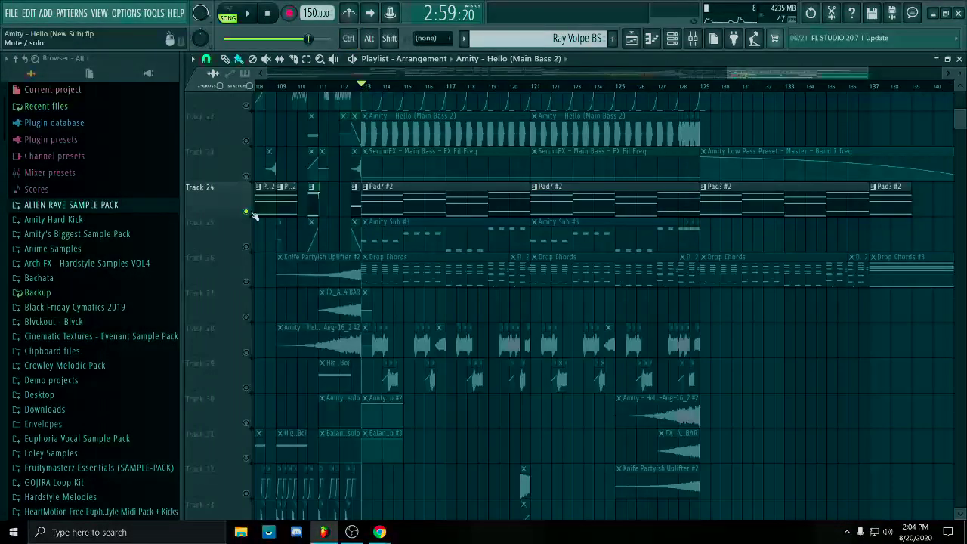
# Bring all tracks back and highlight the vocal clips on tracks 28 and 29 in the drop's second half.
pyautogui.scroll(3, 476, 274)
pyautogui.press('space')
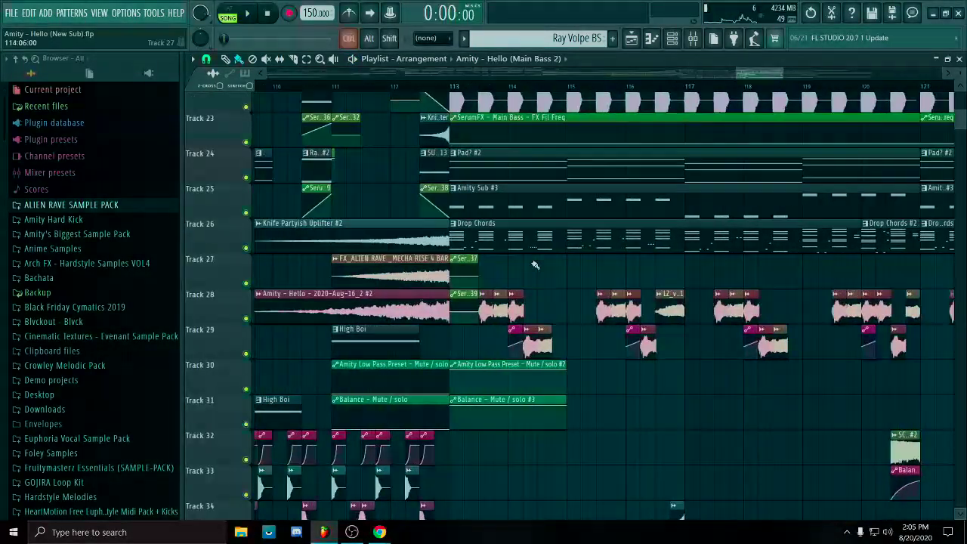
pyautogui.scroll(-6, 534, 264)
pyautogui.moveTo(749, 194); pyautogui.dragTo(498, 256)
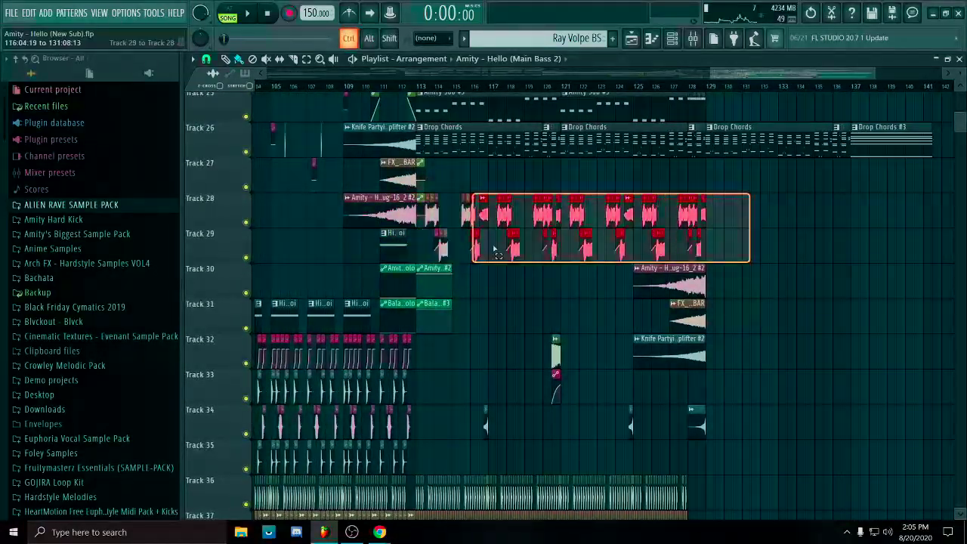
pyautogui.moveTo(429, 256); pyautogui.dragTo(431, 255)
pyautogui.scroll(-6, 639, 218)
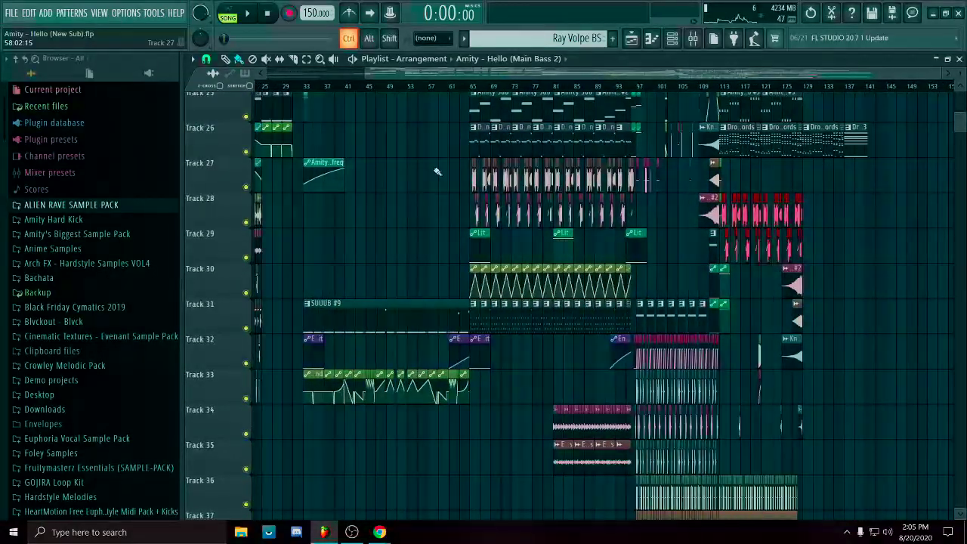
pyautogui.scroll(6, 755, 214)
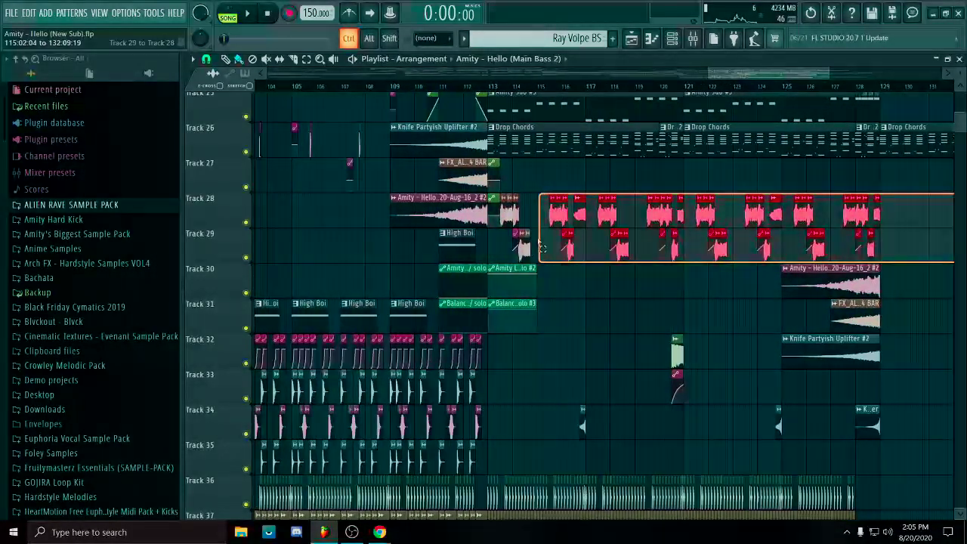
# Highlight the riser and uplifter clips on tracks 30 to 34 leading up to bar 129, and clear the selection.
pyautogui.moveTo(907, 159); pyautogui.dragTo(785, 368)
pyautogui.scroll(1, 883, 213)
pyautogui.scroll(-3, 883, 223)
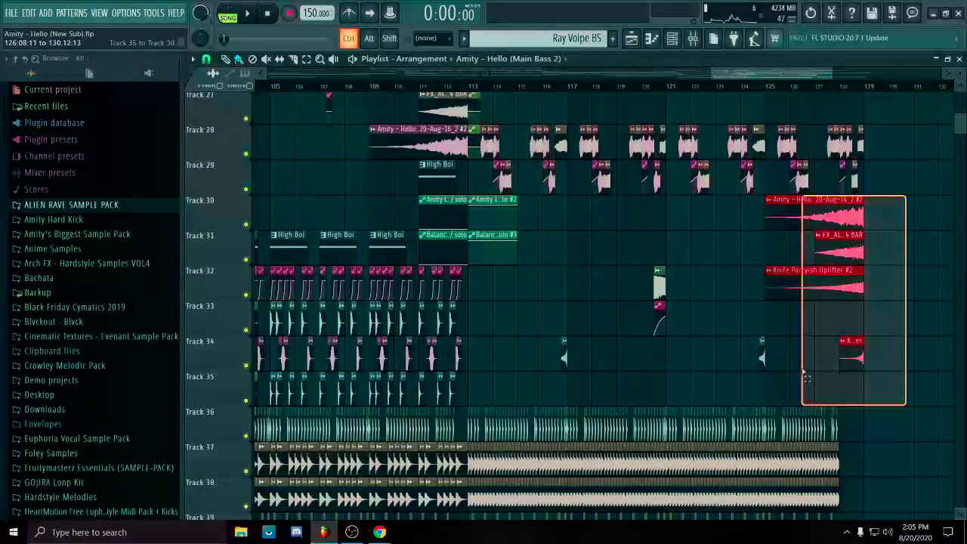
pyautogui.keyDown('ctrl'); pyautogui.click(901, 204); pyautogui.keyUp('ctrl')
pyautogui.scroll(-3, 793, 201)
# Play the short audio clip and its Balance volume automation on tracks 32 and 33 just before bar 121.
pyautogui.scroll(4, 653, 158)
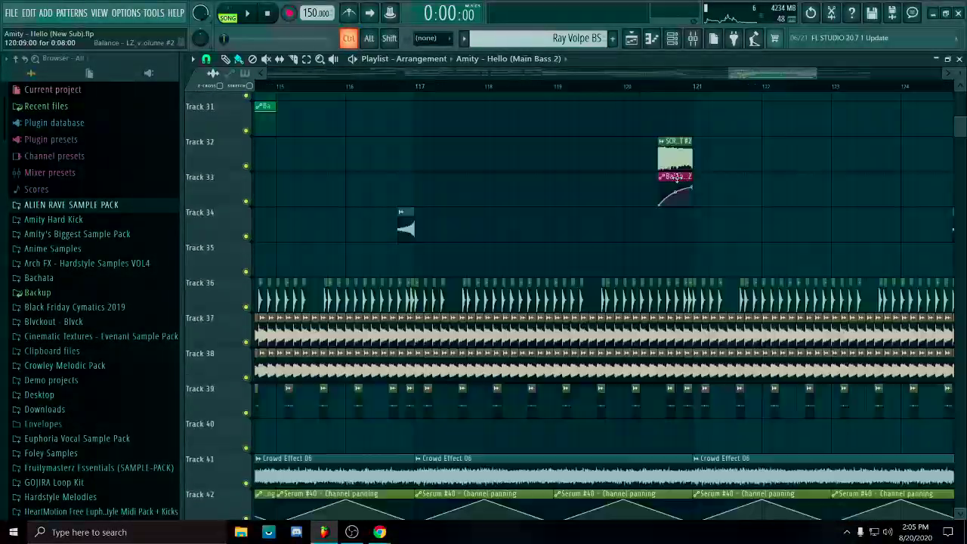
pyautogui.scroll(-3, 667, 106)
pyautogui.click(670, 87)
pyautogui.press('space')
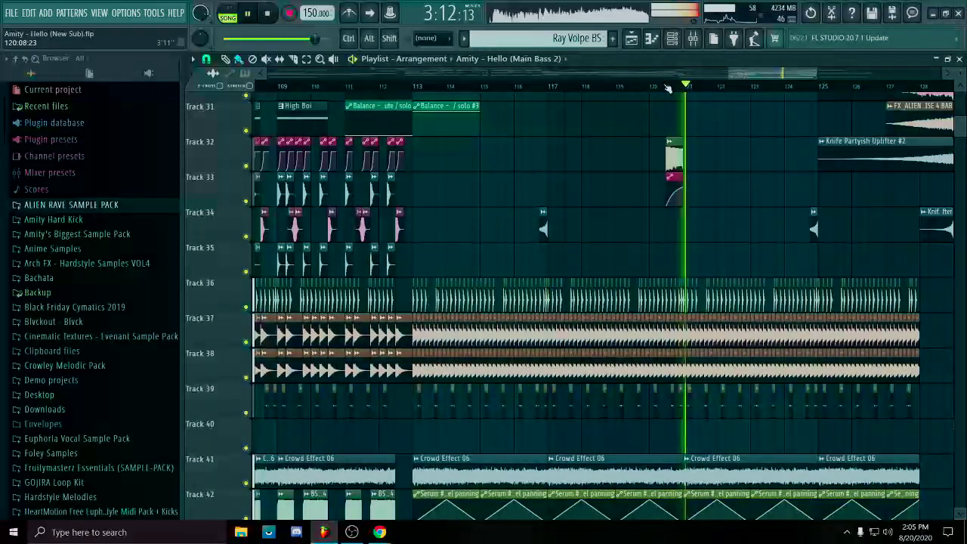
# Play the short uplifter on track 34 leading into bar 117.
pyautogui.click(539, 88)
pyautogui.scroll(-1, 604, 174)
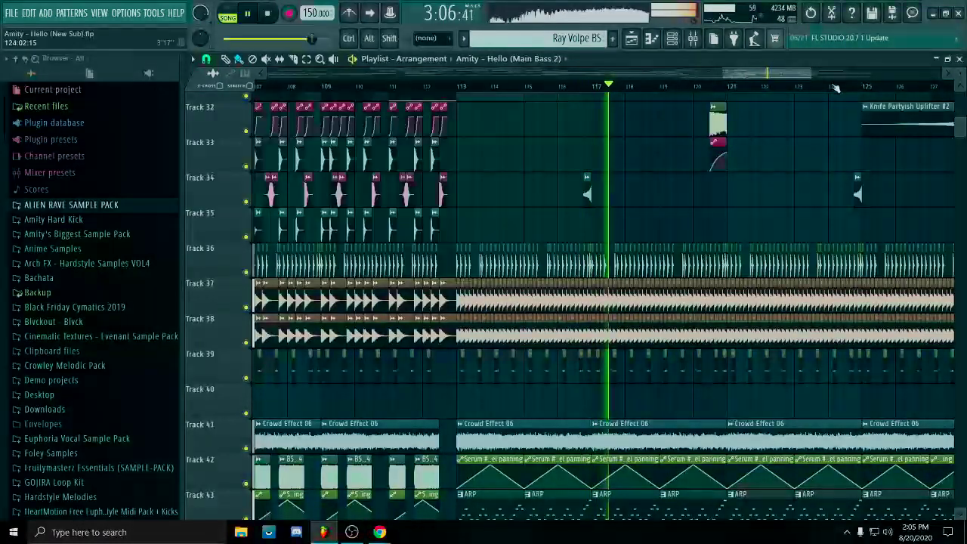
pyautogui.scroll(-1, 694, 240)
pyautogui.scroll(5, 341, 259)
# Solo track 36 and compare its hit pattern before and after bar 113.
pyautogui.rightClick(246, 246)
pyautogui.scroll(-4, 684, 122)
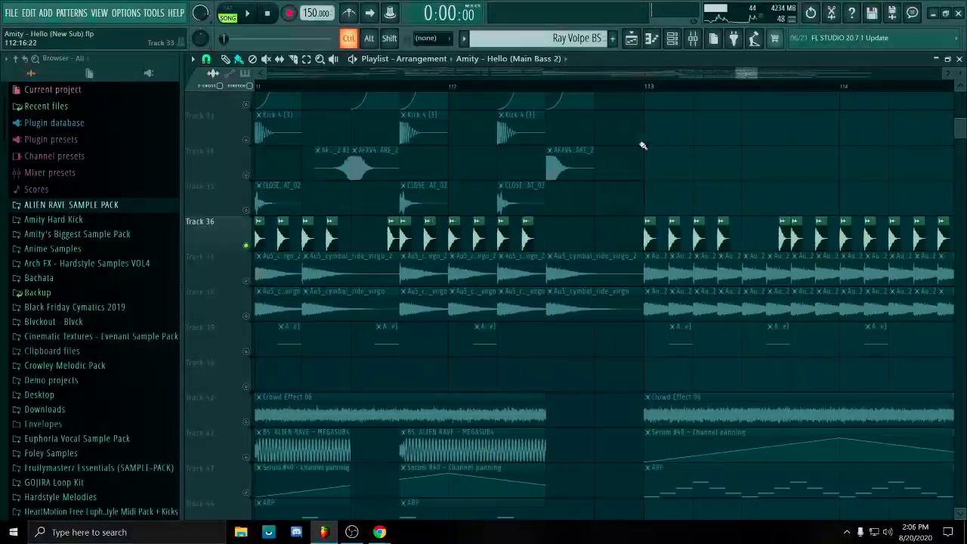
pyautogui.scroll(-2, 632, 190)
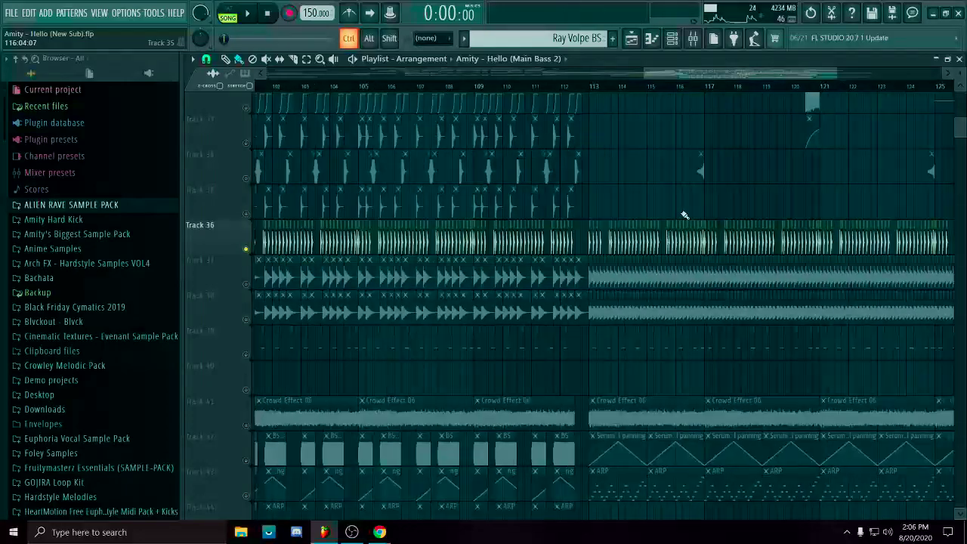
pyautogui.scroll(2, 687, 212)
pyautogui.scroll(-4, 404, 249)
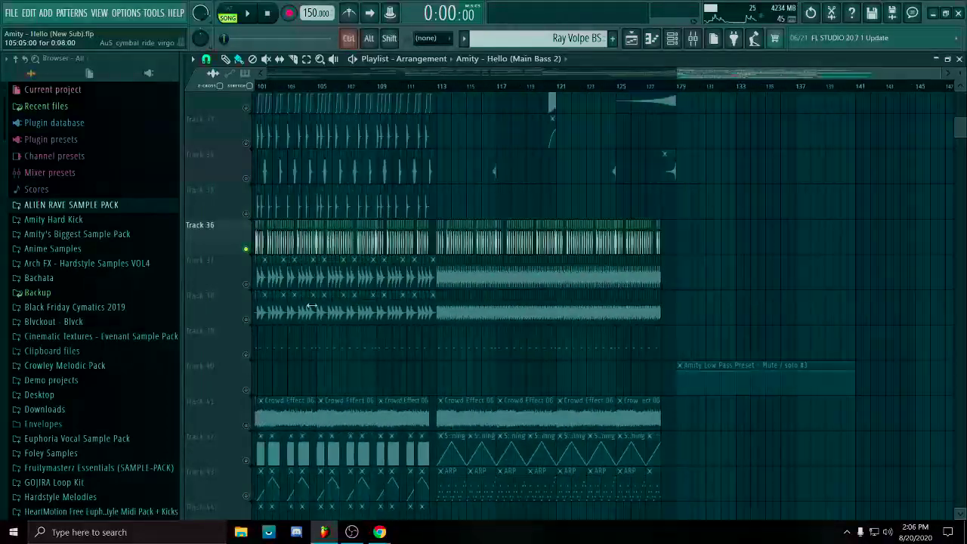
# Solo the cymbal ride layers on tracks 37 and 38, play them from bar 113, and stop playback.
pyautogui.rightClick(245, 319)
pyautogui.press('space')
pyautogui.scroll(3, 452, 174)
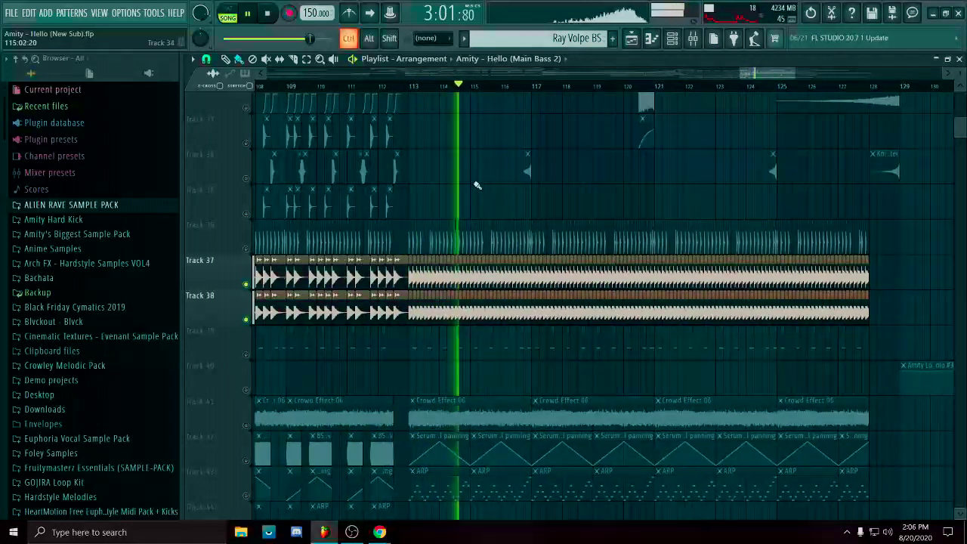
pyautogui.scroll(4, 498, 178)
pyautogui.press('space')
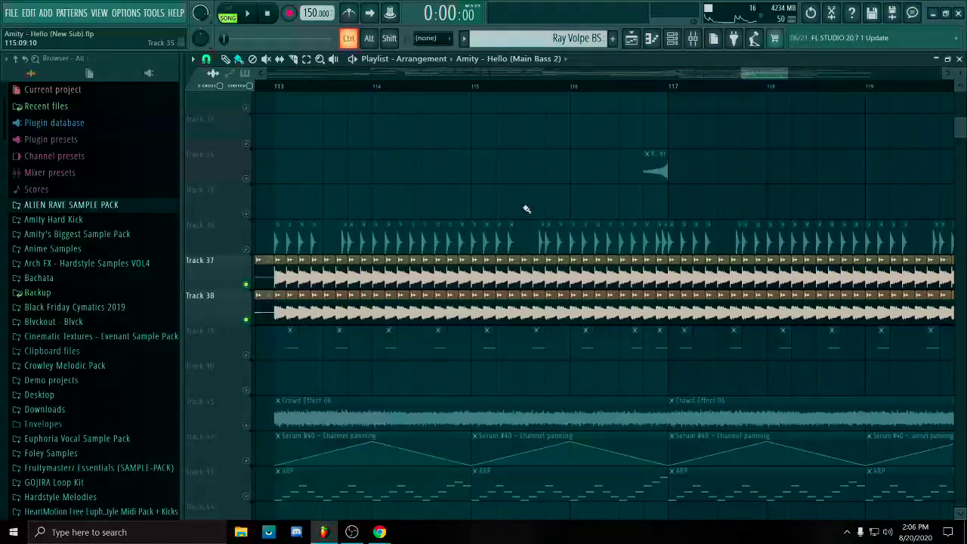
# Solo the Crowd Effect layer on track 41, and solo and play the ARP and its panning automation on tracks 42 and 43 from bar 113.
pyautogui.scroll(-6, 524, 209)
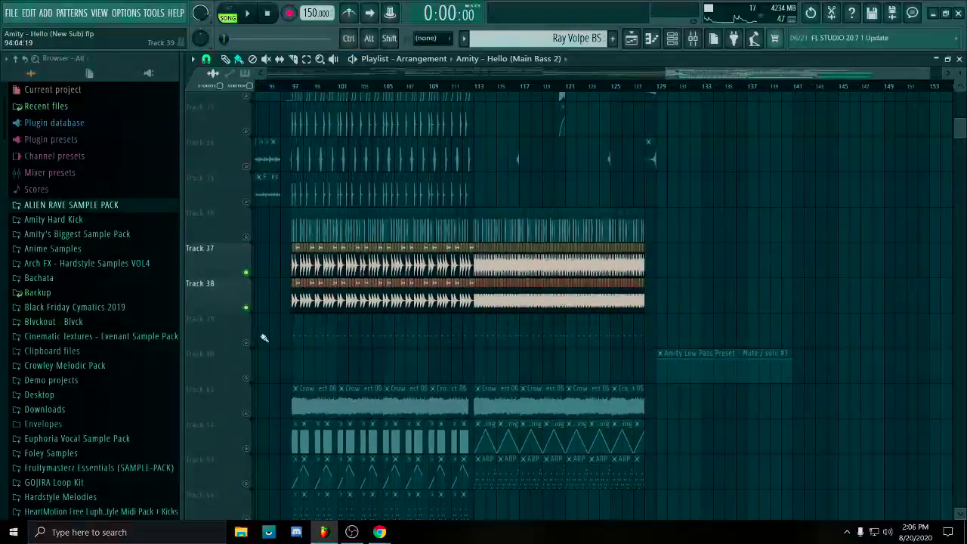
pyautogui.scroll(6, 476, 332)
pyautogui.scroll(3, 438, 333)
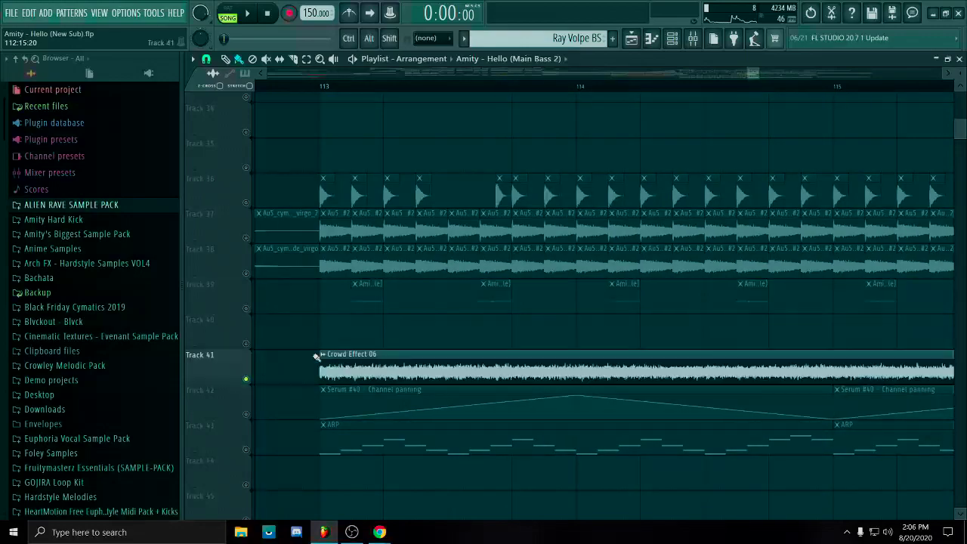
pyautogui.scroll(-6, 287, 363)
pyautogui.scroll(-1, 326, 346)
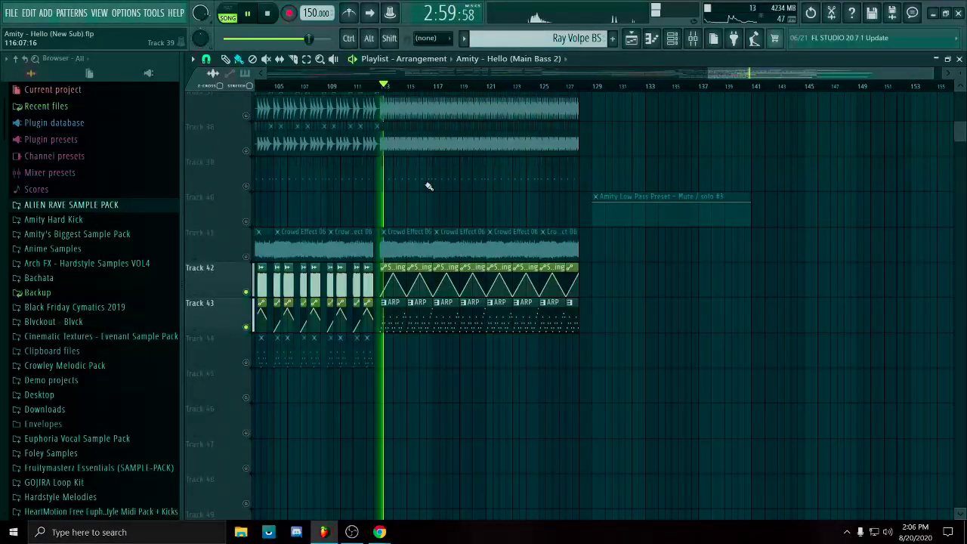
# Stop playback and solo the Drop Chords on track 26.
pyautogui.scroll(15, 427, 186)
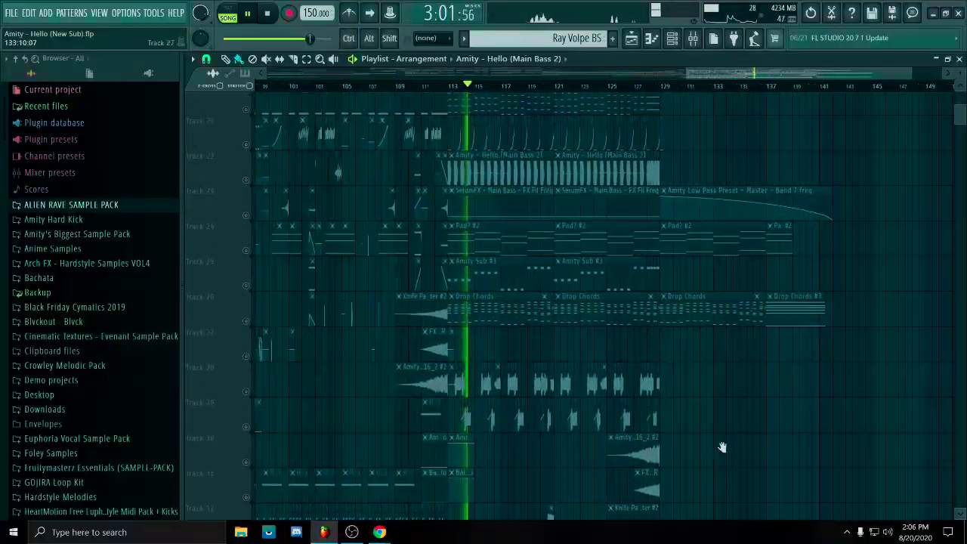
pyautogui.moveTo(722, 447); pyautogui.dragTo(725, 503)
pyautogui.scroll(4, 501, 346)
pyautogui.moveTo(698, 373); pyautogui.dragTo(581, 469)
pyautogui.scroll(-5, 499, 391)
pyautogui.moveTo(725, 317); pyautogui.dragTo(755, 234)
pyautogui.scroll(6, 539, 161)
pyautogui.moveTo(539, 161); pyautogui.dragTo(558, 225)
pyautogui.scroll(-4, 533, 225)
pyautogui.press('space')
pyautogui.rightClick(246, 256)
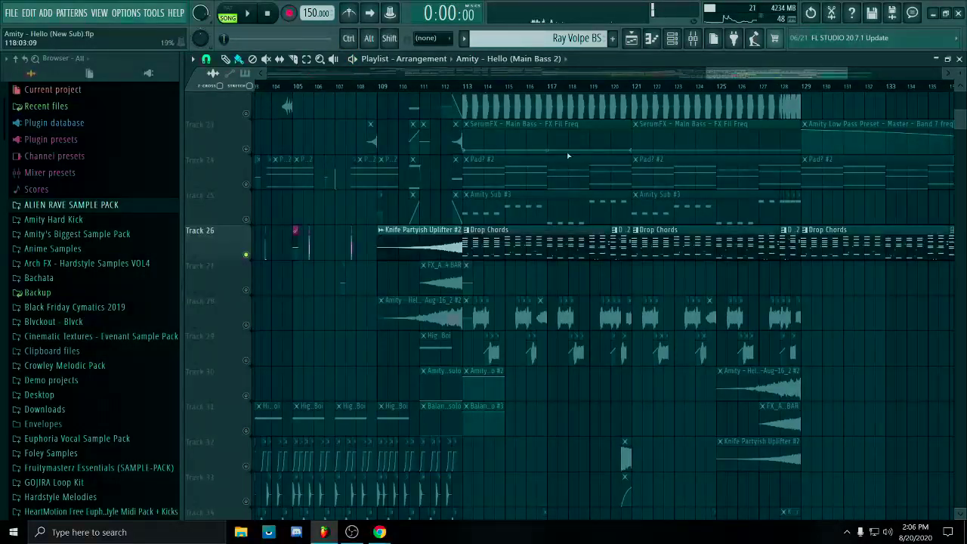
# Mark bars 113 to 121 as the playback range, leaving no clips selected.
pyautogui.moveTo(472, 90); pyautogui.dragTo(770, 94)
pyautogui.moveTo(811, 133); pyautogui.dragTo(631, 167)
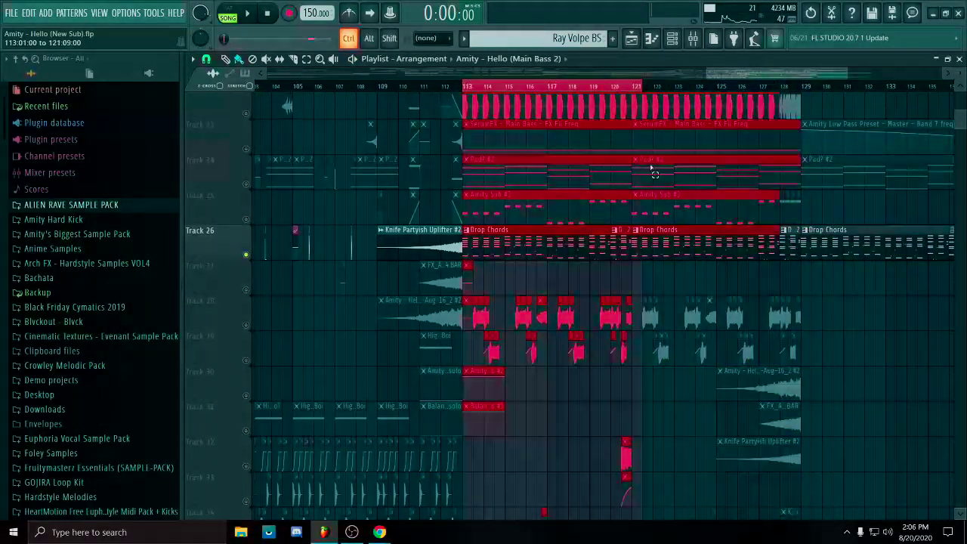
pyautogui.keyDown('ctrl'); pyautogui.click(650, 286); pyautogui.keyUp('ctrl')
pyautogui.scroll(2, 573, 293)
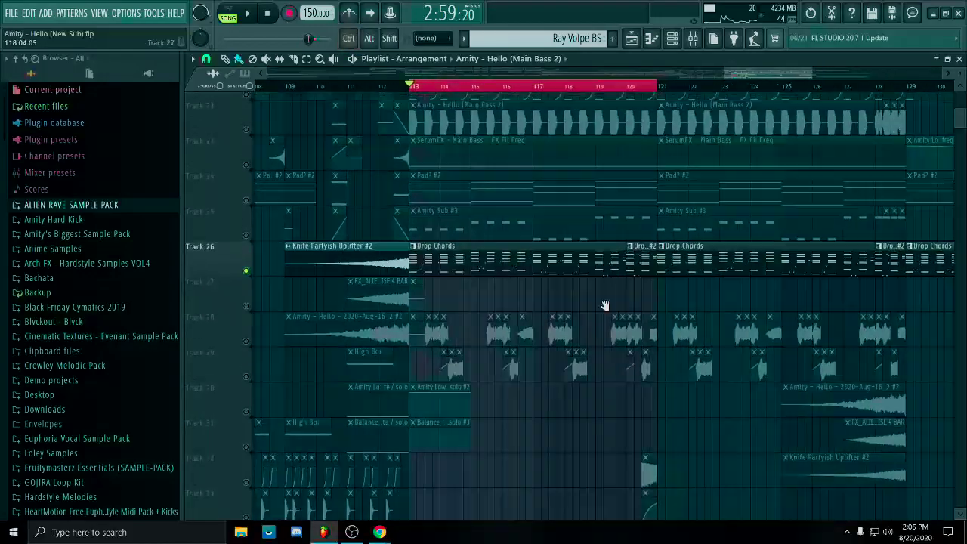
# Open the Drop Chords pattern in the piano roll and examine the chords and short filler notes in bars 1 to 4.
pyautogui.doubleClick(553, 253)
pyautogui.moveTo(564, 289); pyautogui.dragTo(663, 358)
pyautogui.scroll(-6, 460, 391)
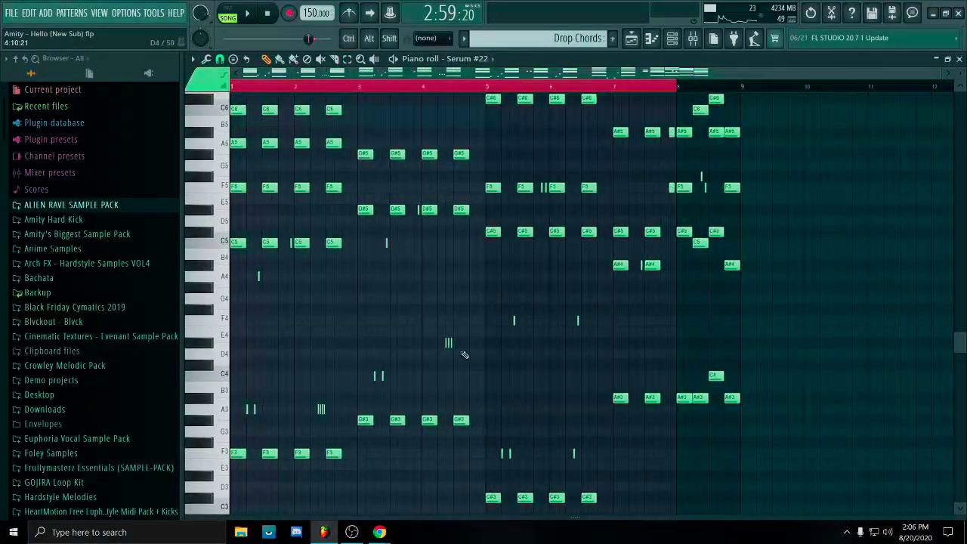
pyautogui.scroll(4, 509, 456)
pyautogui.scroll(4, 493, 417)
pyautogui.moveTo(540, 340); pyautogui.dragTo(594, 418)
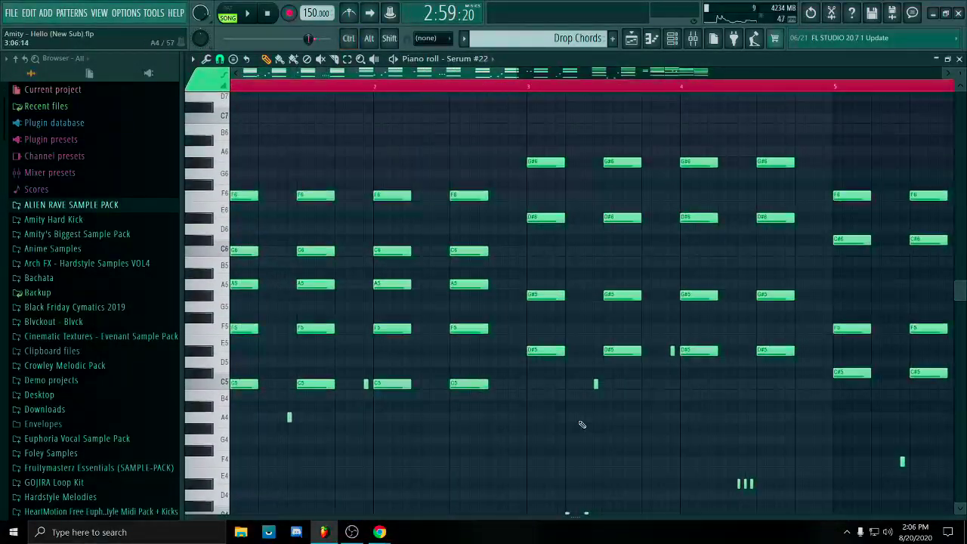
pyautogui.scroll(-2, 570, 412)
pyautogui.scroll(1, 559, 397)
pyautogui.scroll(2, 559, 398)
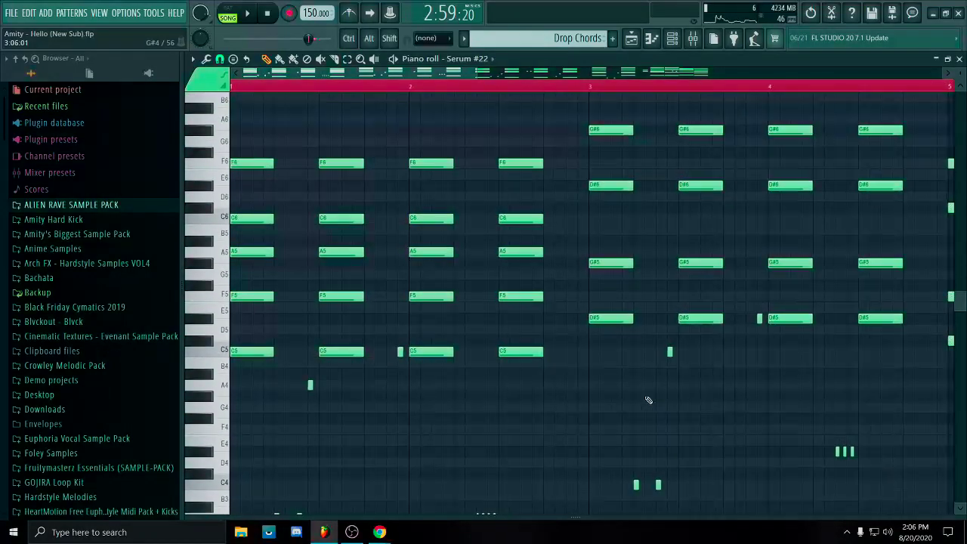
pyautogui.scroll(-2, 629, 408)
pyautogui.scroll(-8, 631, 408)
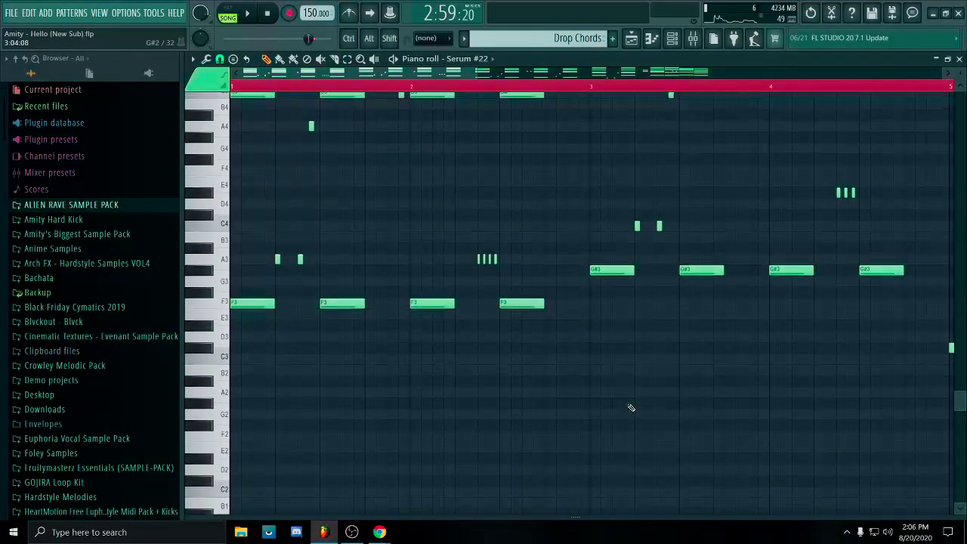
pyautogui.scroll(-5, 631, 408)
# Examine the Drop Chords notes in bars 5 to 8 of the piano roll.
pyautogui.moveTo(695, 353); pyautogui.dragTo(706, 386)
pyautogui.scroll(4, 704, 384)
pyautogui.moveTo(679, 261); pyautogui.dragTo(791, 384)
pyautogui.scroll(2, 690, 339)
pyautogui.scroll(-1, 760, 362)
pyautogui.scroll(3, 791, 384)
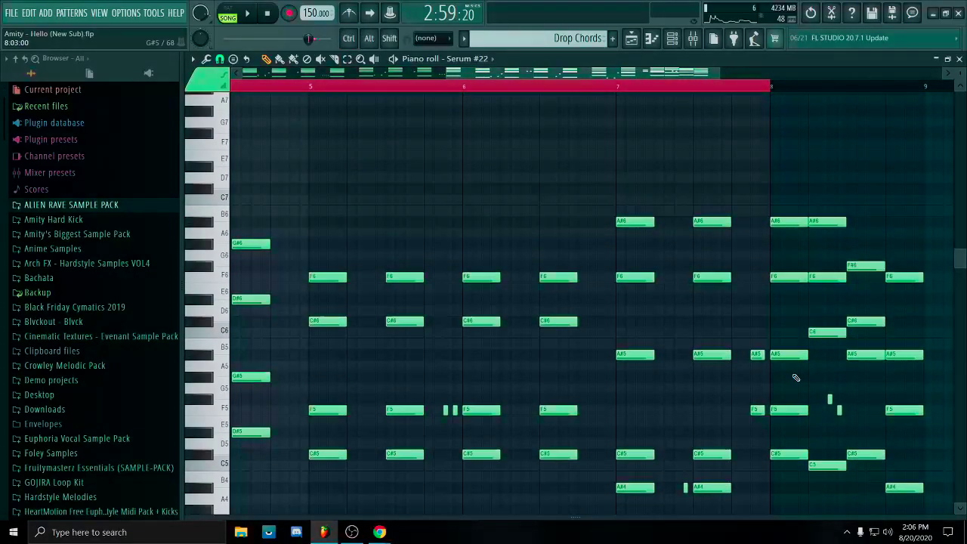
# Close the piano roll, play the Drop Chords from bar 113 and stop playback.
pyautogui.click(959, 59)
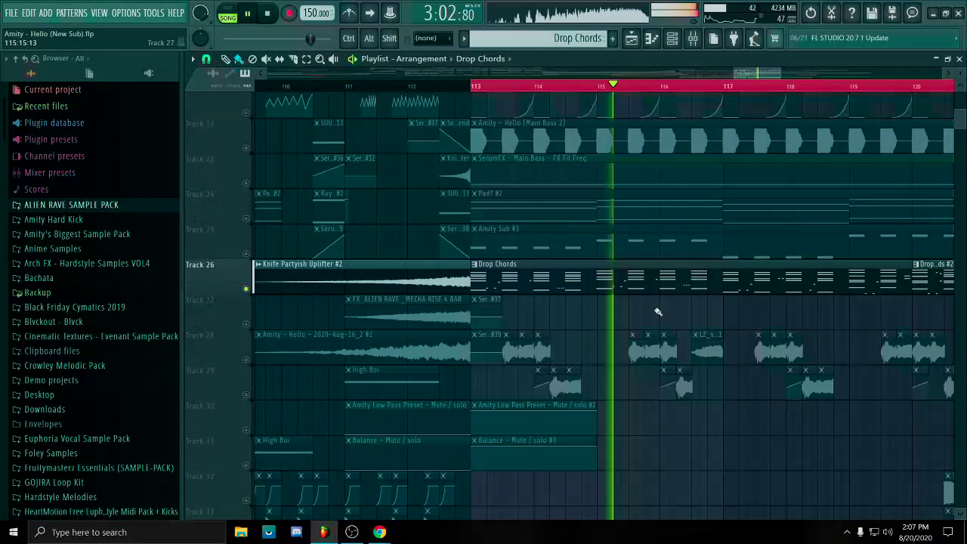
pyautogui.moveTo(670, 323); pyautogui.dragTo(465, 328)
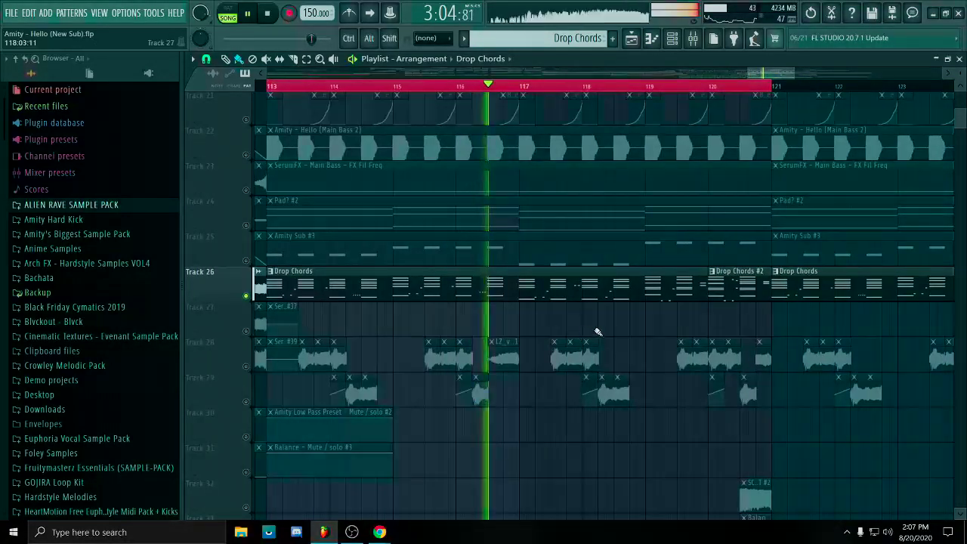
pyautogui.press('space')
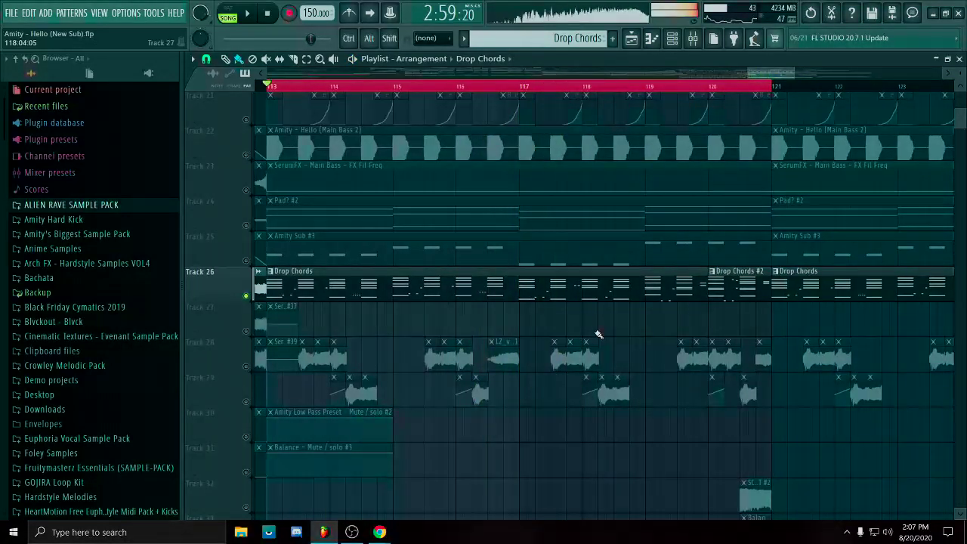
# Highlight the short Drop Chords #2 clip on track 26, clear the marked range and place the playhead at bar 120.
pyautogui.scroll(-5, 604, 327)
pyautogui.moveTo(477, 290); pyautogui.dragTo(666, 313)
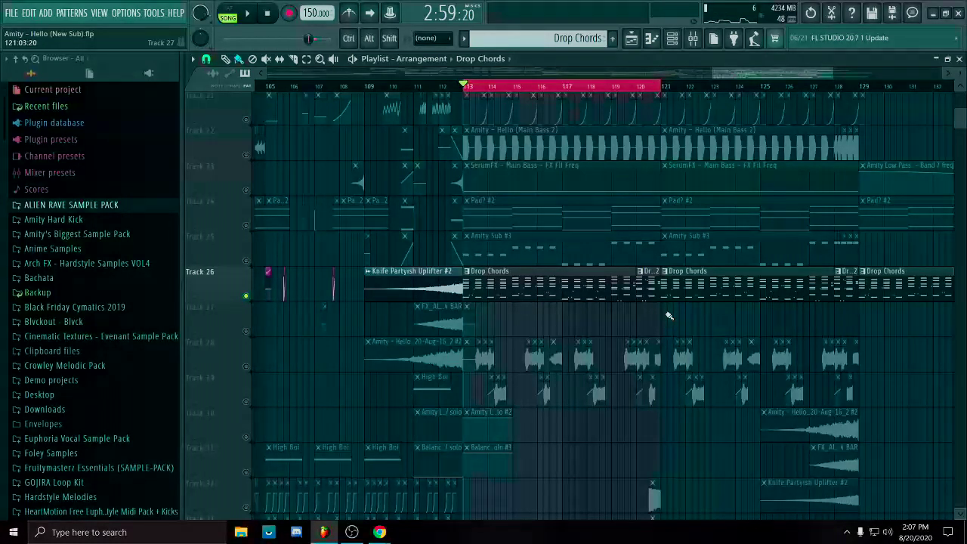
pyautogui.moveTo(458, 303); pyautogui.dragTo(667, 299)
pyautogui.keyDown('ctrl'); pyautogui.click(648, 298); pyautogui.keyUp('ctrl')
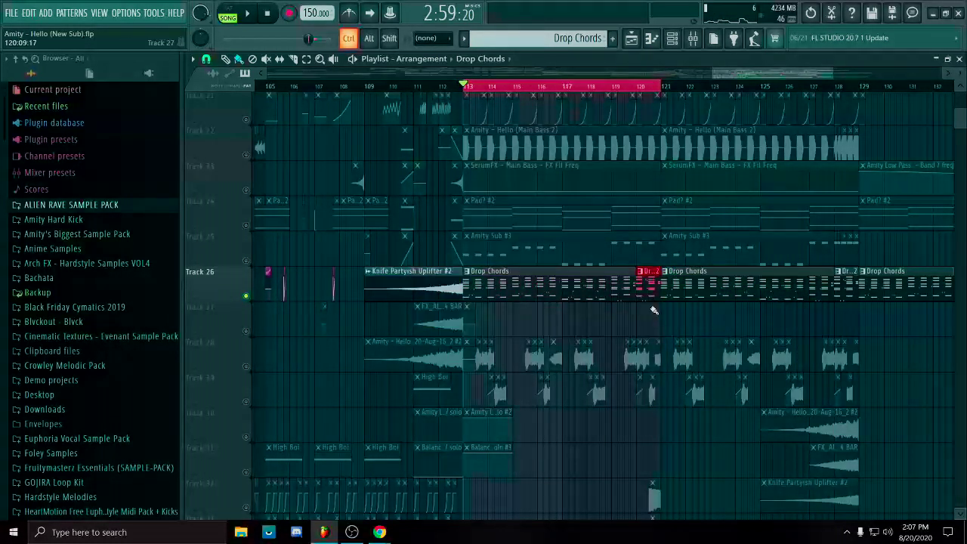
pyautogui.keyDown('ctrl'); pyautogui.click(647, 320); pyautogui.keyUp('ctrl')
pyautogui.scroll(5, 647, 322)
pyautogui.scroll(-4, 685, 323)
pyautogui.scroll(6, 641, 174)
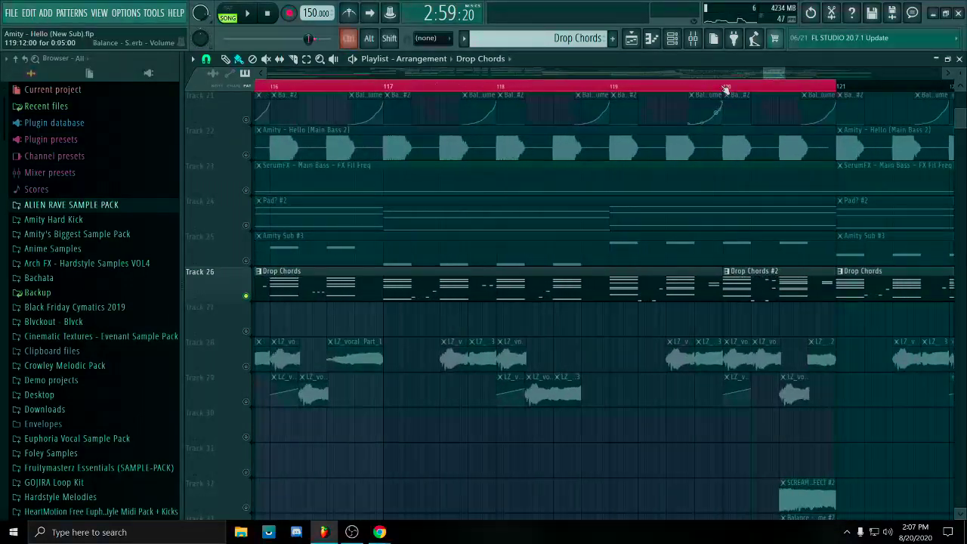
pyautogui.click(743, 87)
# Open the Drop Chords piano roll, examine the chord variation in bar 8 and close the piano roll.
pyautogui.doubleClick(674, 286)
pyautogui.scroll(-3, 712, 358)
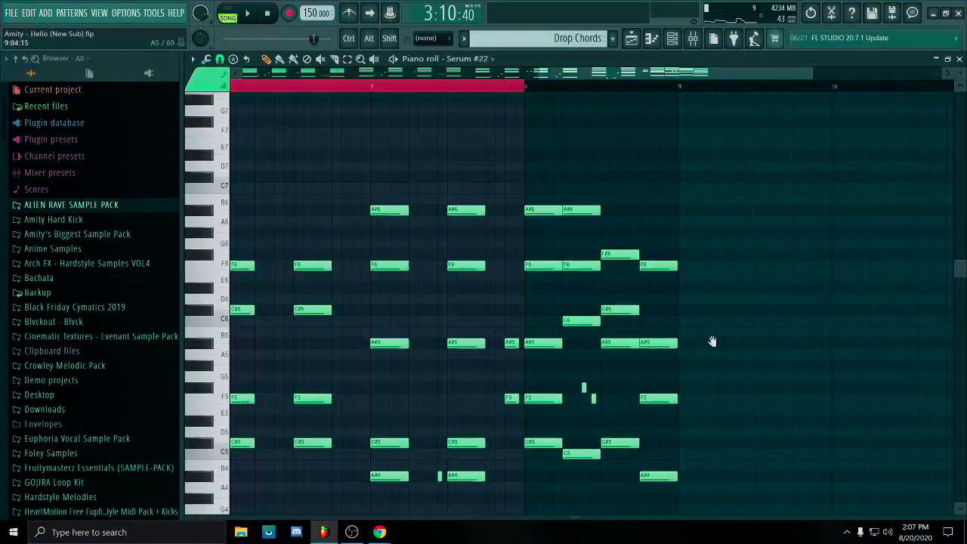
pyautogui.moveTo(673, 110); pyautogui.dragTo(527, 517)
pyautogui.keyDown('ctrl'); pyautogui.click(690, 342); pyautogui.keyUp('ctrl')
pyautogui.scroll(8, 680, 371)
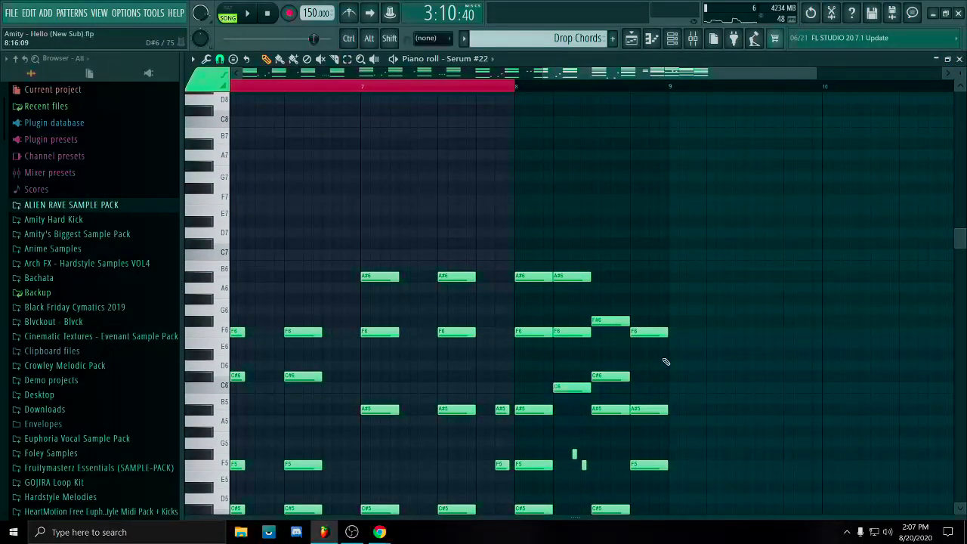
pyautogui.click(959, 59)
# Play the Drop Chords #2 variation from bar 120, and play the lead-in from the middle of bar 119.
pyautogui.click(750, 88)
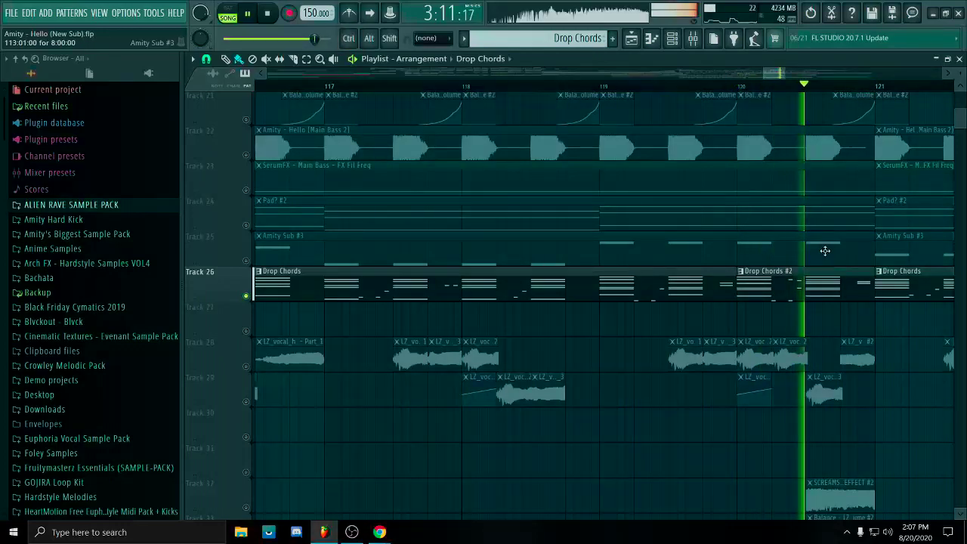
pyautogui.press('space')
pyautogui.scroll(-4, 775, 187)
pyautogui.scroll(-1, 769, 144)
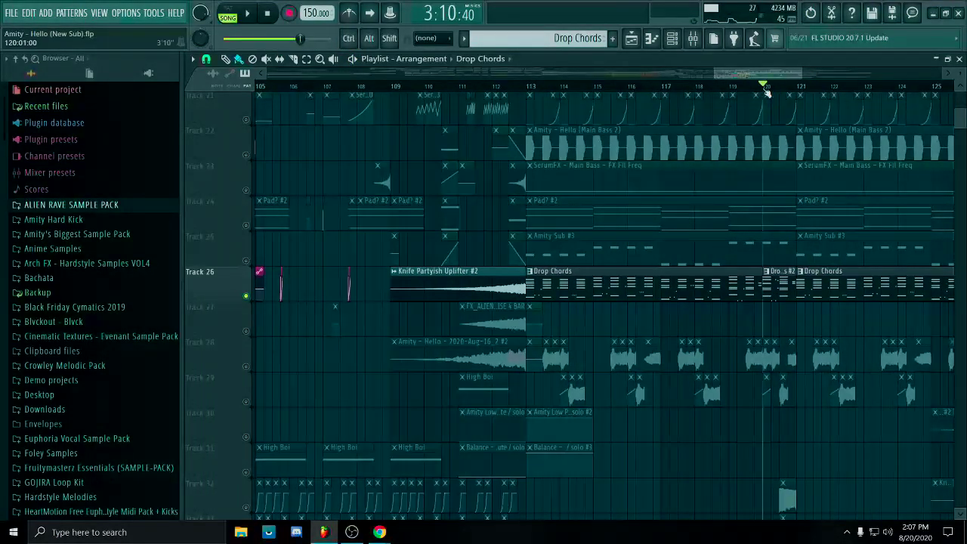
pyautogui.scroll(5, 784, 319)
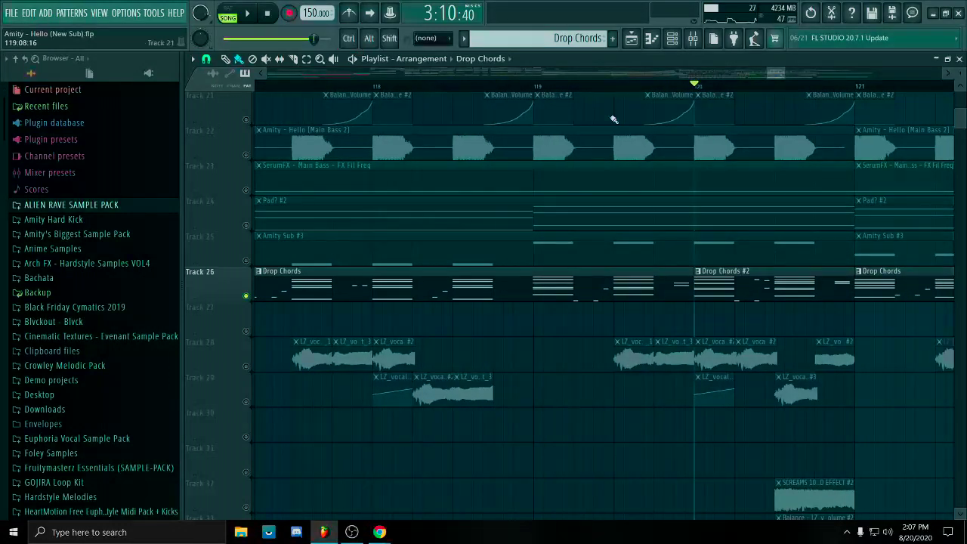
pyautogui.press('space')
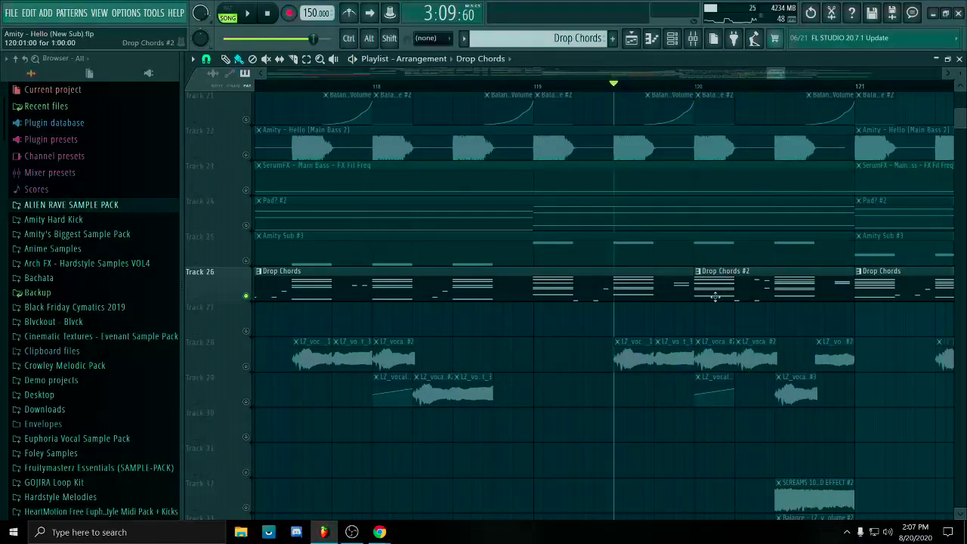
# Point out the Drop Chords #2 clip and replay the transition into it from the middle of bar 119.
pyautogui.scroll(3, 710, 316)
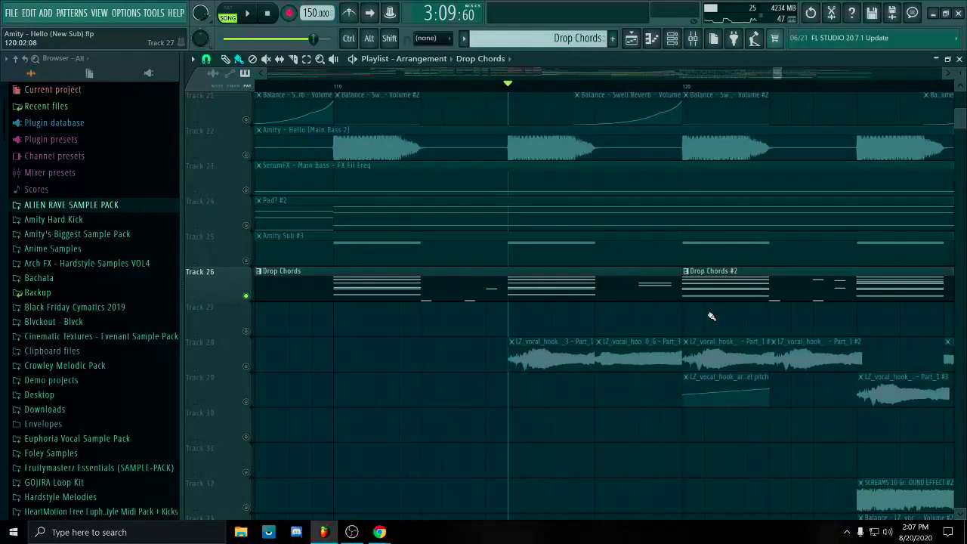
pyautogui.scroll(-4, 711, 316)
pyautogui.scroll(2, 713, 316)
pyautogui.scroll(1, 733, 314)
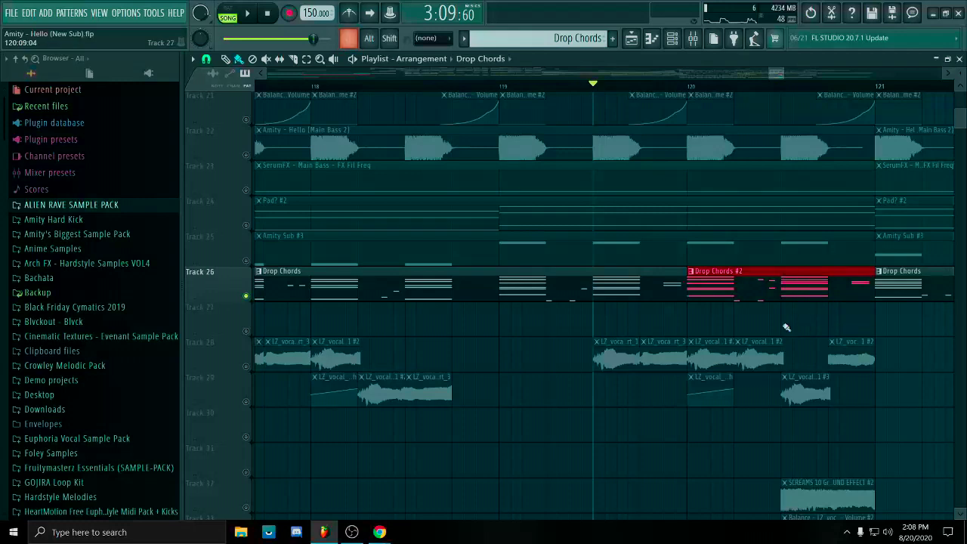
pyautogui.scroll(3, 779, 327)
pyautogui.moveTo(771, 328); pyautogui.dragTo(737, 308)
pyautogui.scroll(-2, 752, 313)
pyautogui.scroll(-3, 759, 317)
pyautogui.press('space')
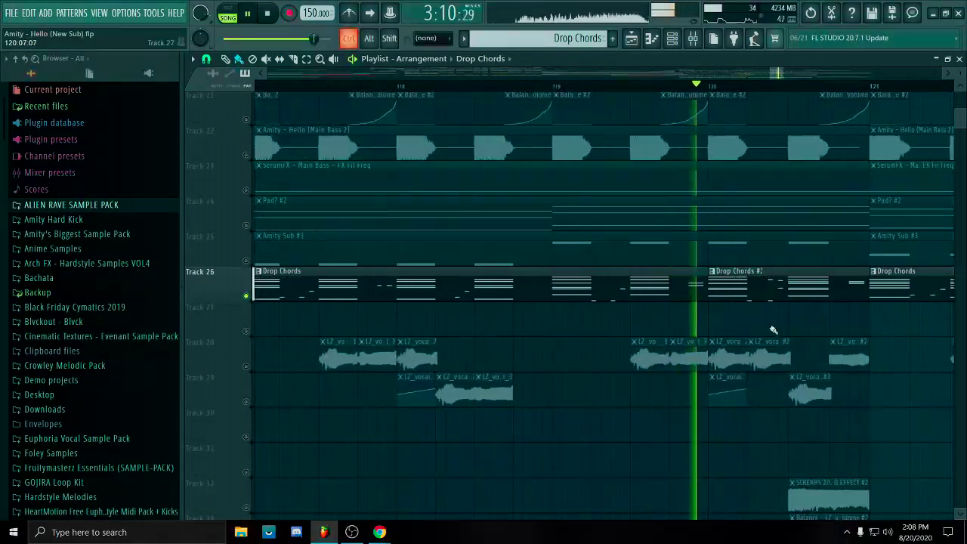
pyautogui.press('space')
# Mark the range from 120:07 to 120:13, play it, stop, and deselect the clips.
pyautogui.scroll(3, 799, 87)
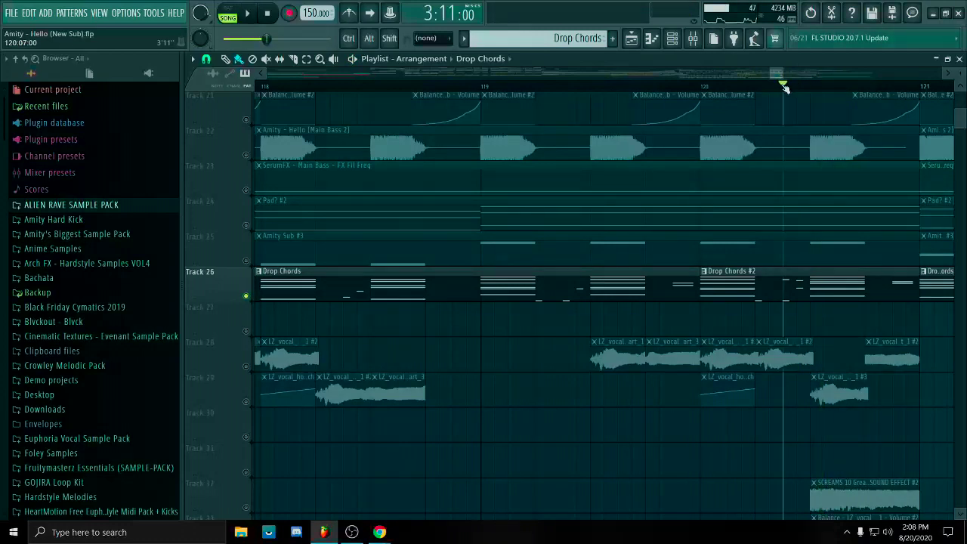
pyautogui.moveTo(784, 87); pyautogui.dragTo(863, 101)
pyautogui.press('space')
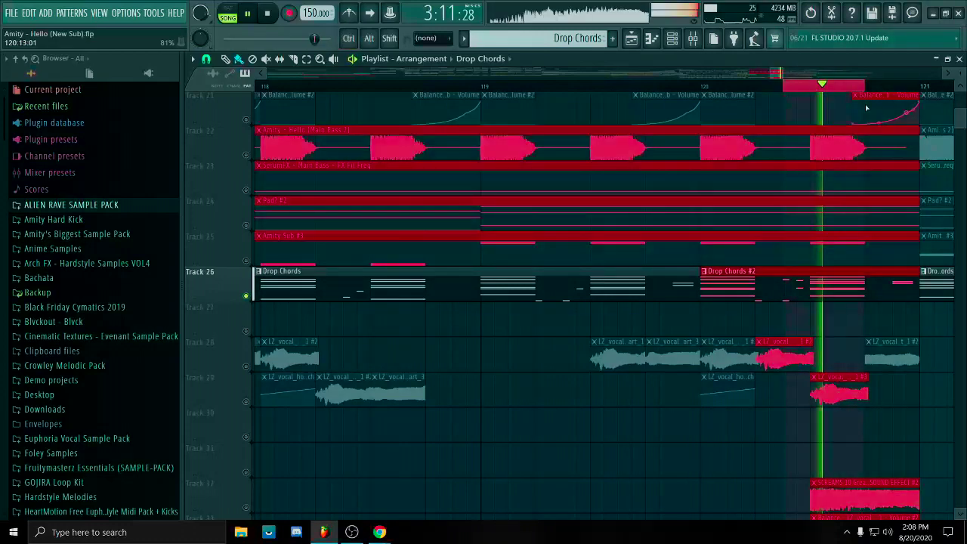
pyautogui.scroll(-1, 828, 254)
pyautogui.keyDown('ctrl'); pyautogui.click(829, 255); pyautogui.keyUp('ctrl')
pyautogui.scroll(-4, 828, 253)
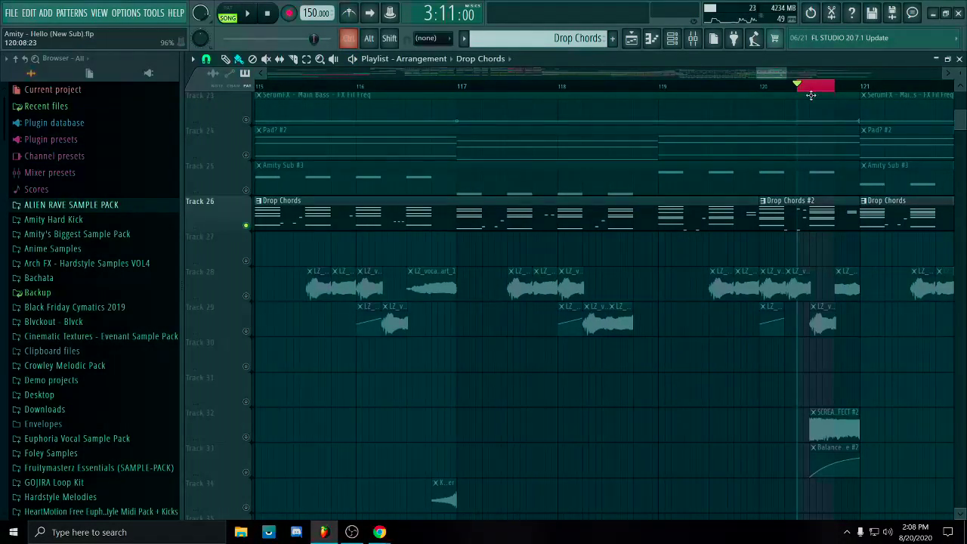
# Show the Drop Chords' Serum channels in the channel rack and open the Serum #22 plugin window.
pyautogui.scroll(-5, 795, 208)
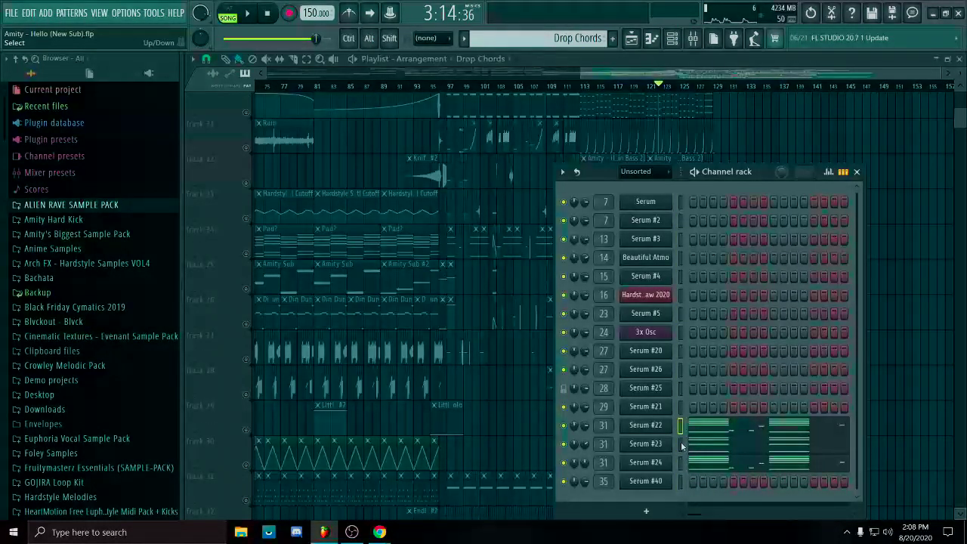
pyautogui.click(681, 449)
pyautogui.click(666, 431)
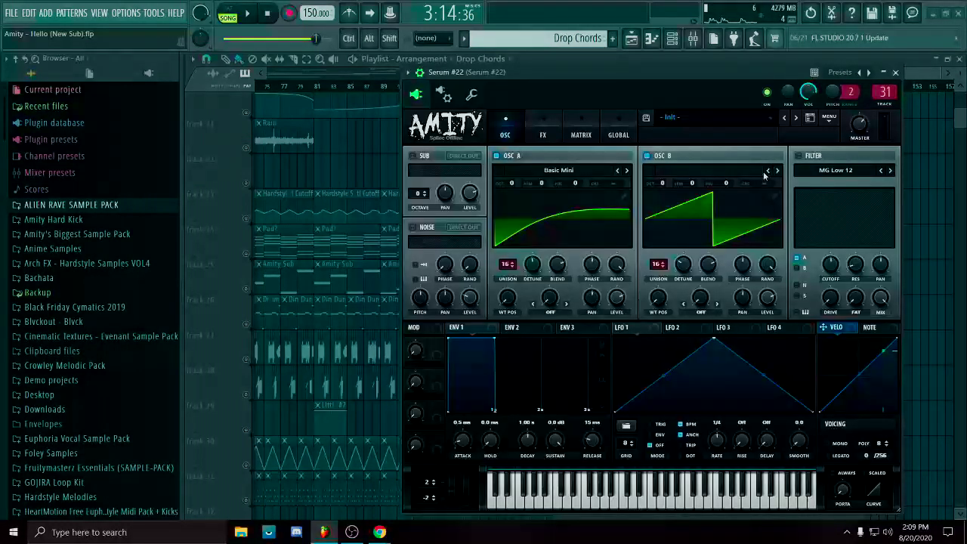
pyautogui.moveTo(770, 72); pyautogui.dragTo(720, 51)
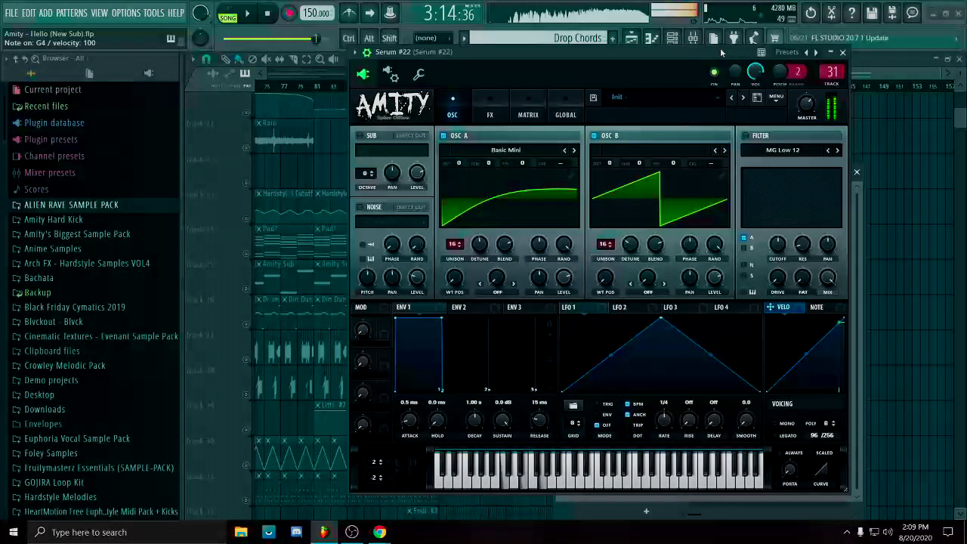
# Play a few test notes on Serum #22 and close its window.
pyautogui.press('z')
pyautogui.press('c')
pyautogui.press('b')
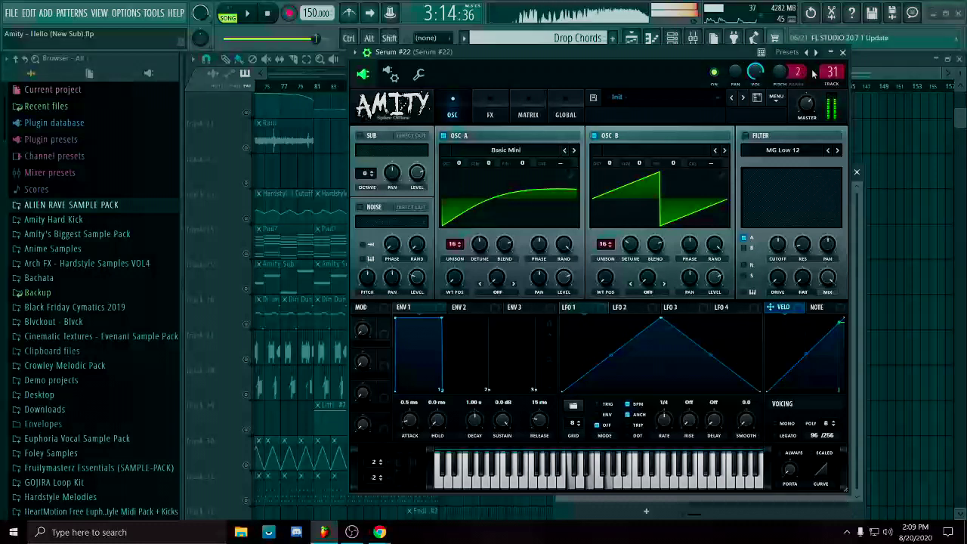
pyautogui.click(842, 53)
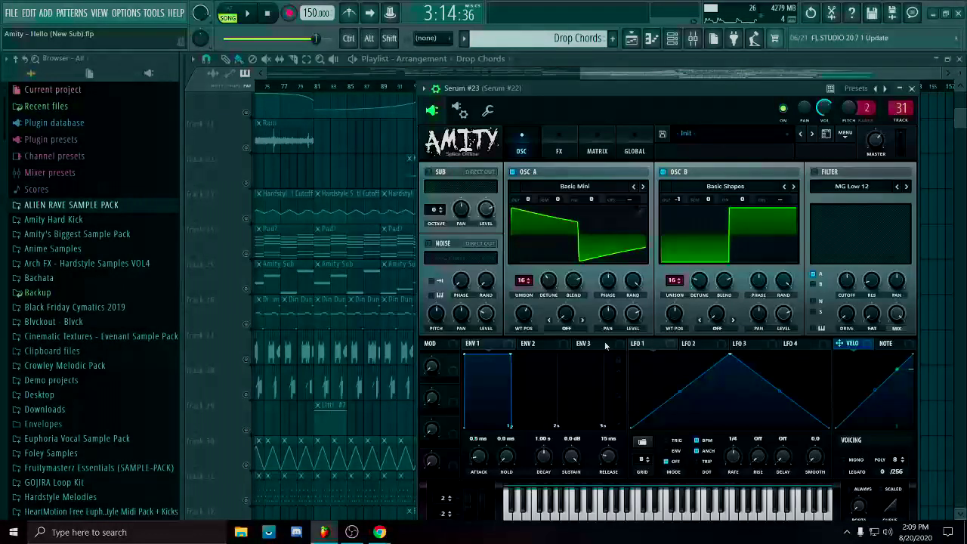
# Play test notes on Serum #23, view the Serum #23 and Serum #24 oscillator settings, and close both plugin windows.
pyautogui.moveTo(629, 98); pyautogui.dragTo(622, 92)
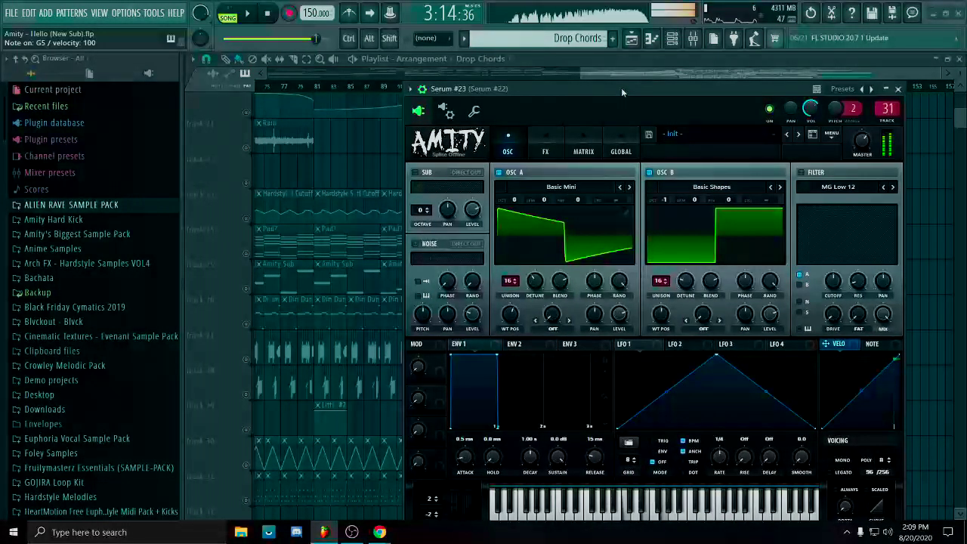
pyautogui.click(898, 89)
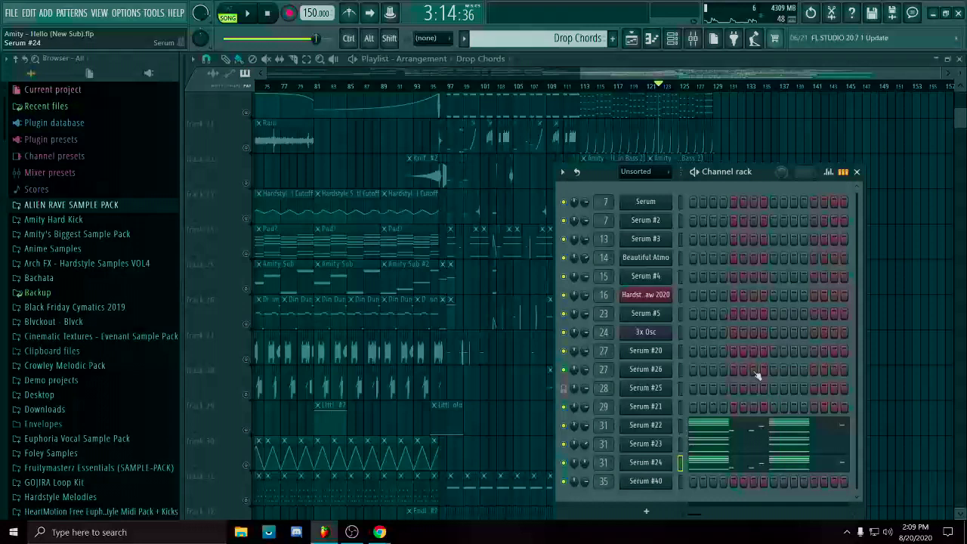
pyautogui.moveTo(817, 106); pyautogui.dragTo(790, 61)
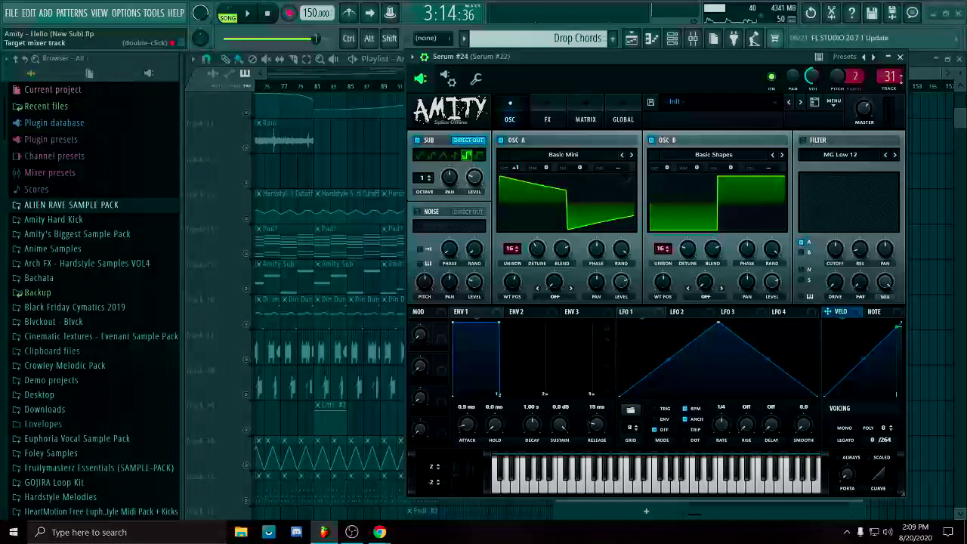
pyautogui.click(900, 57)
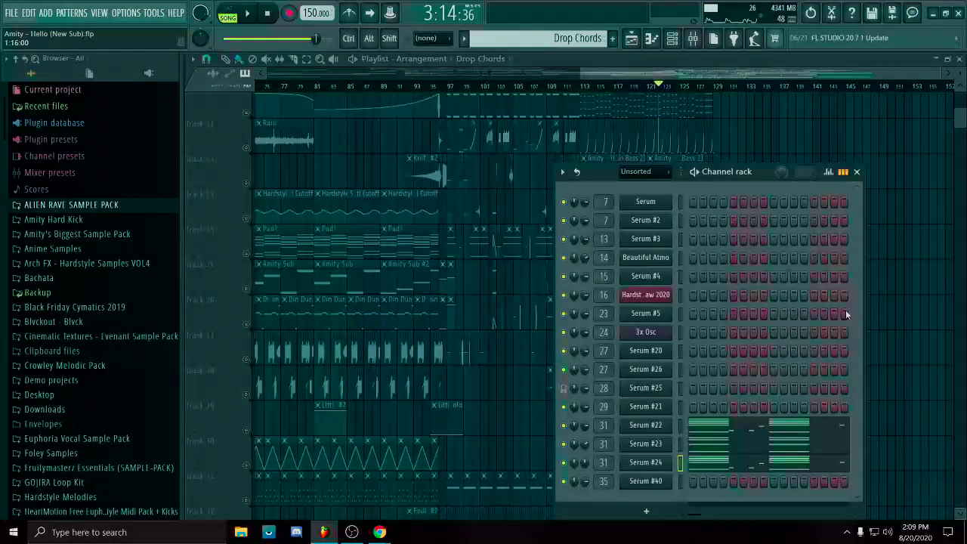
# Inspect the effects pages of Serum #22, Serum #23 and Serum #24 in turn, closing each plugin window.
pyautogui.click(666, 427)
pyautogui.click(502, 116)
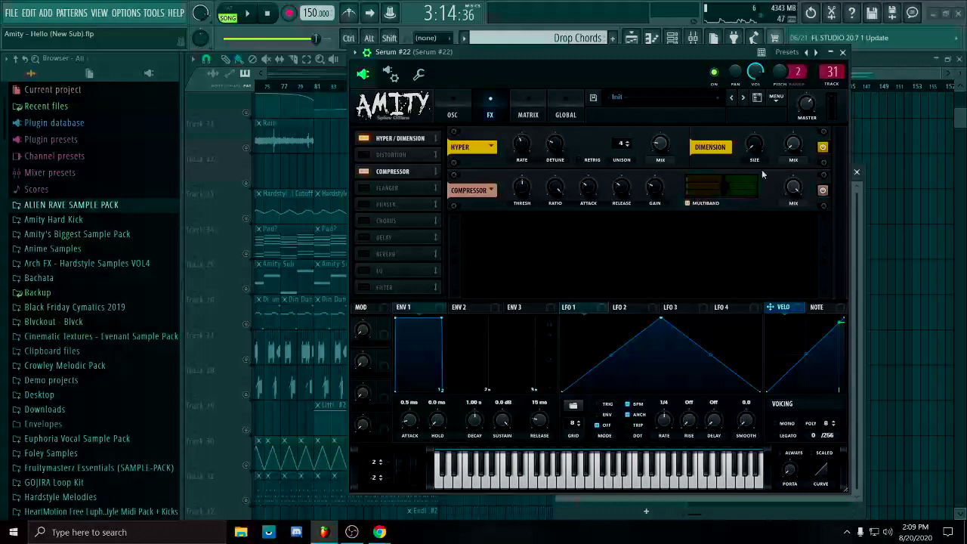
pyautogui.click(843, 52)
pyautogui.click(665, 443)
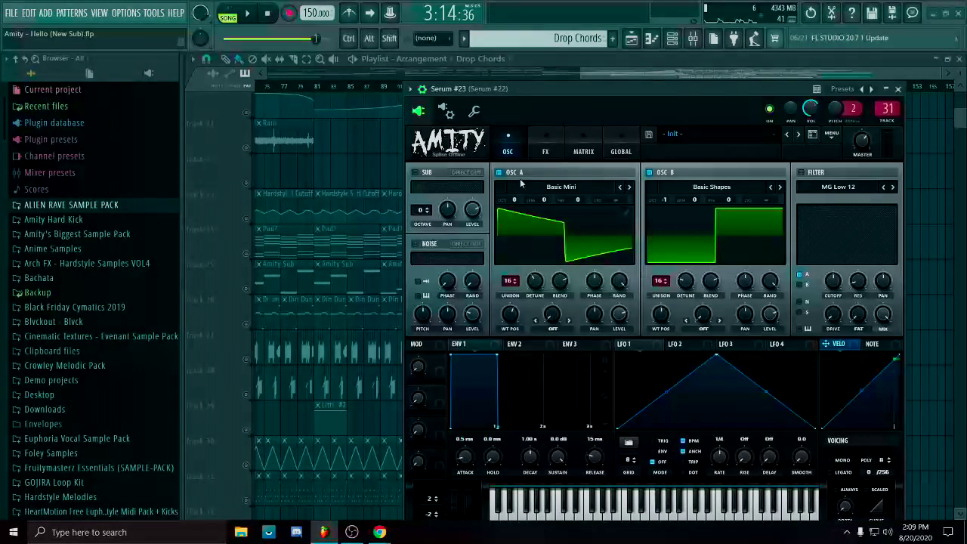
pyautogui.click(548, 151)
pyautogui.click(898, 88)
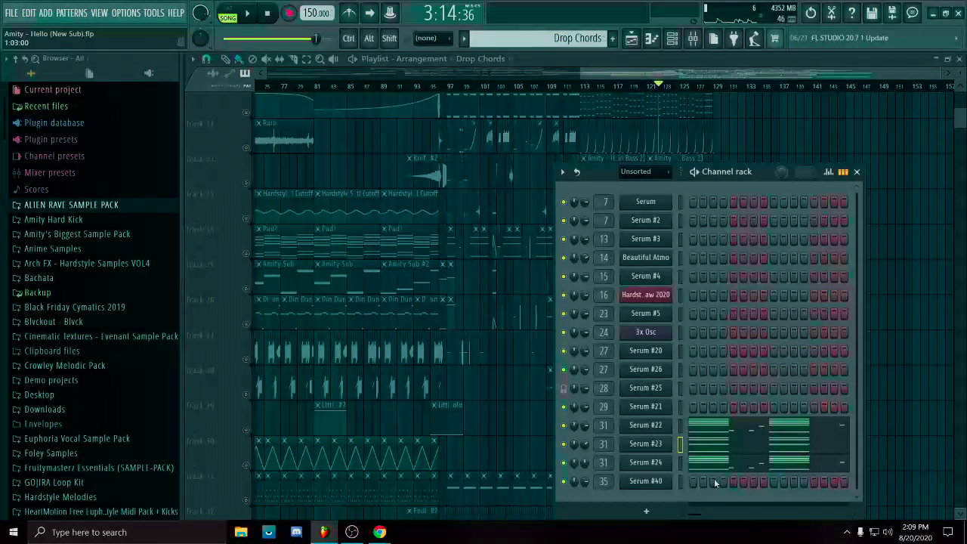
pyautogui.click(663, 463)
pyautogui.click(547, 118)
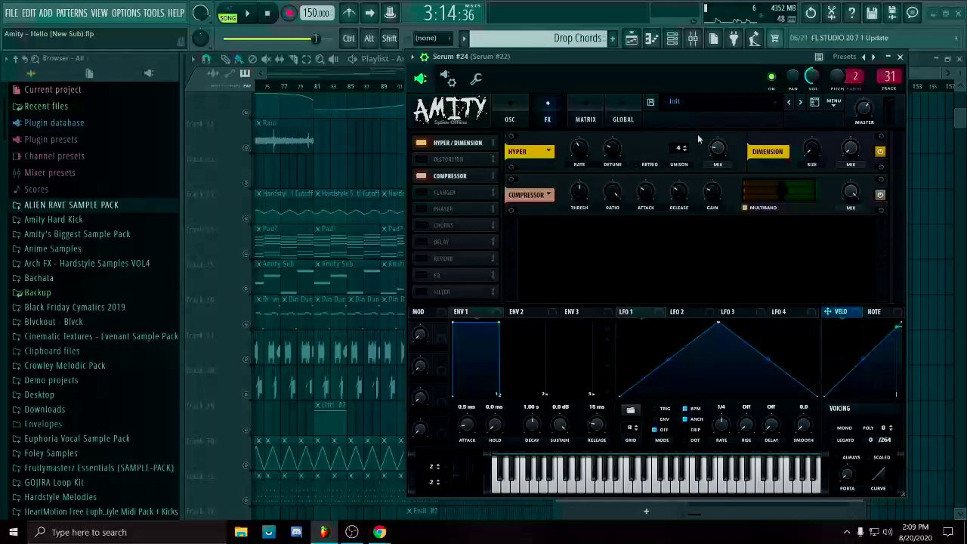
pyautogui.click(899, 59)
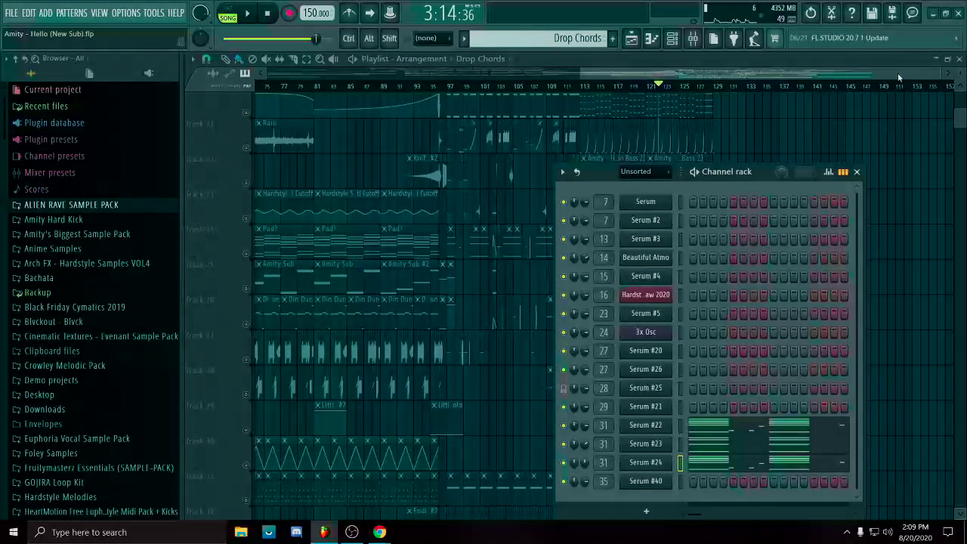
# Close the channel rack and select the two Pad? #2 clips on Track 24 that start from bar 129.
pyautogui.click(897, 72)
pyautogui.scroll(-2, 633, 340)
pyautogui.moveTo(626, 356); pyautogui.dragTo(900, 339)
pyautogui.scroll(-4, 864, 392)
pyautogui.moveTo(854, 264); pyautogui.dragTo(699, 506)
pyautogui.moveTo(805, 281); pyautogui.dragTo(679, 258)
pyautogui.keyDown('ctrl'); pyautogui.click(710, 189); pyautogui.keyUp('ctrl')
pyautogui.scroll(5, 675, 233)
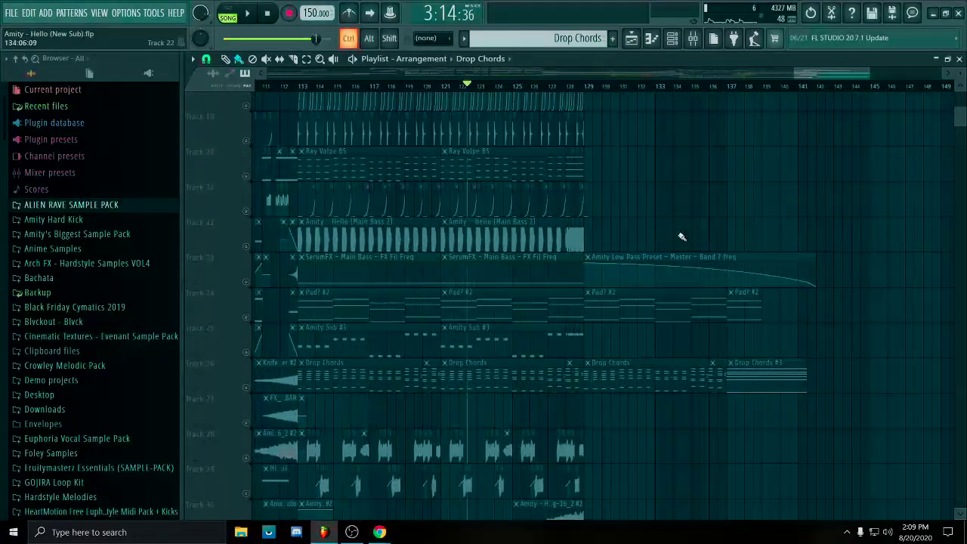
pyautogui.moveTo(514, 330); pyautogui.dragTo(855, 319)
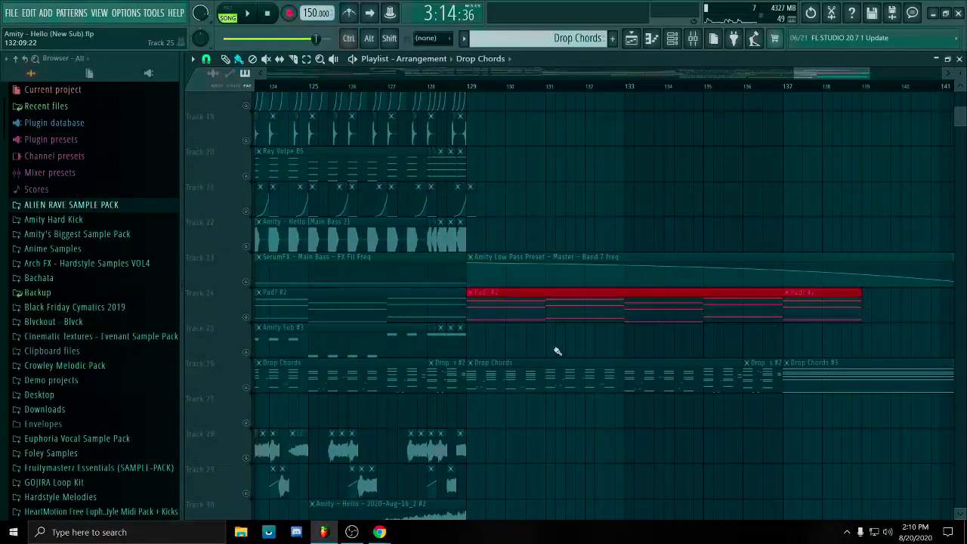
# Deselect the pad clips, play the outro through the Drop Chords #3 clip to about bar 141, and stop playback.
pyautogui.scroll(-3, 544, 350)
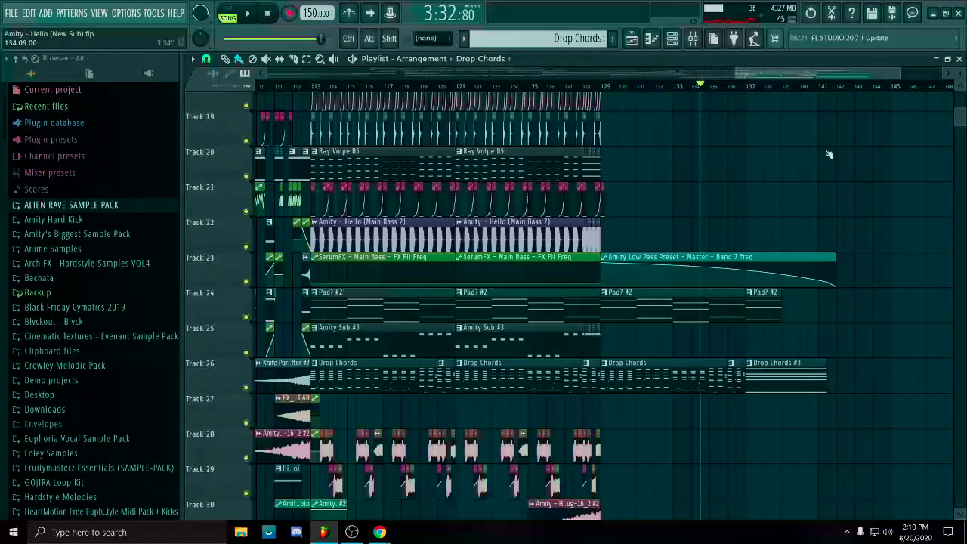
pyautogui.click(619, 86)
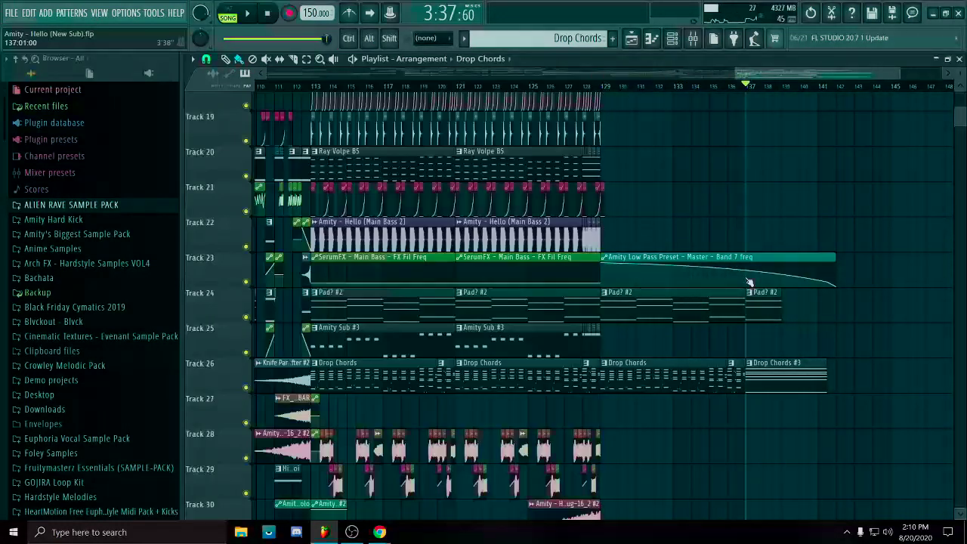
pyautogui.moveTo(747, 315); pyautogui.dragTo(635, 375)
pyautogui.press('space')
pyautogui.scroll(3, 691, 338)
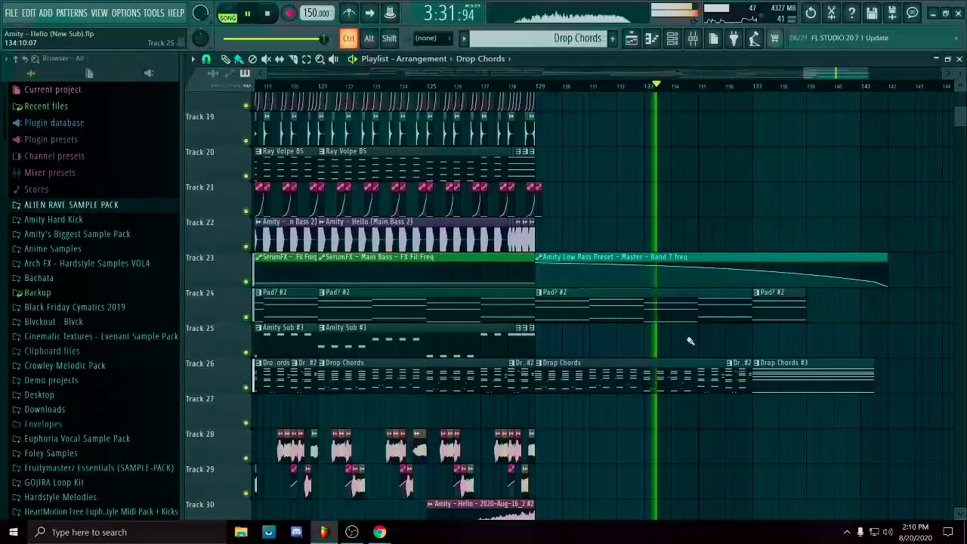
pyautogui.scroll(-4, 750, 339)
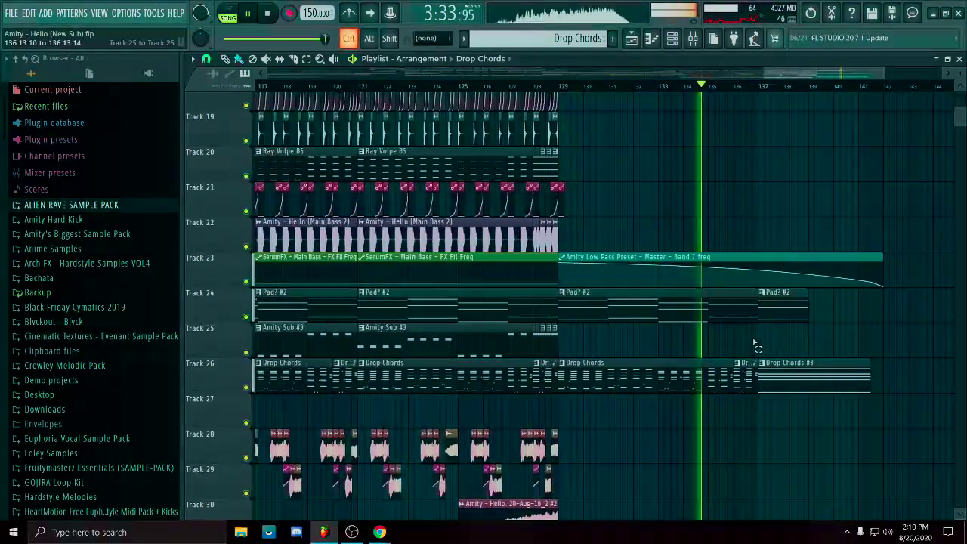
pyautogui.scroll(3, 772, 335)
pyautogui.scroll(-4, 790, 339)
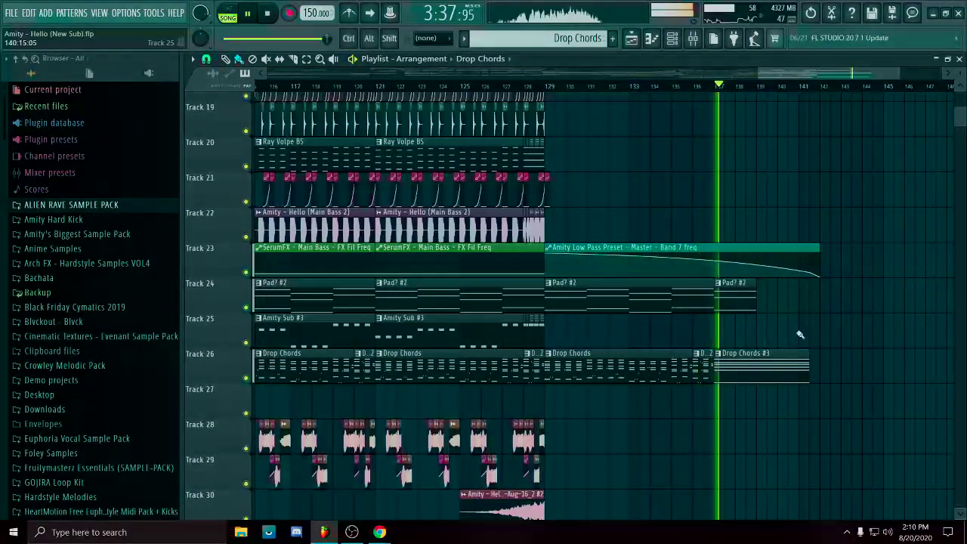
pyautogui.scroll(-1, 800, 333)
pyautogui.scroll(-2, 800, 334)
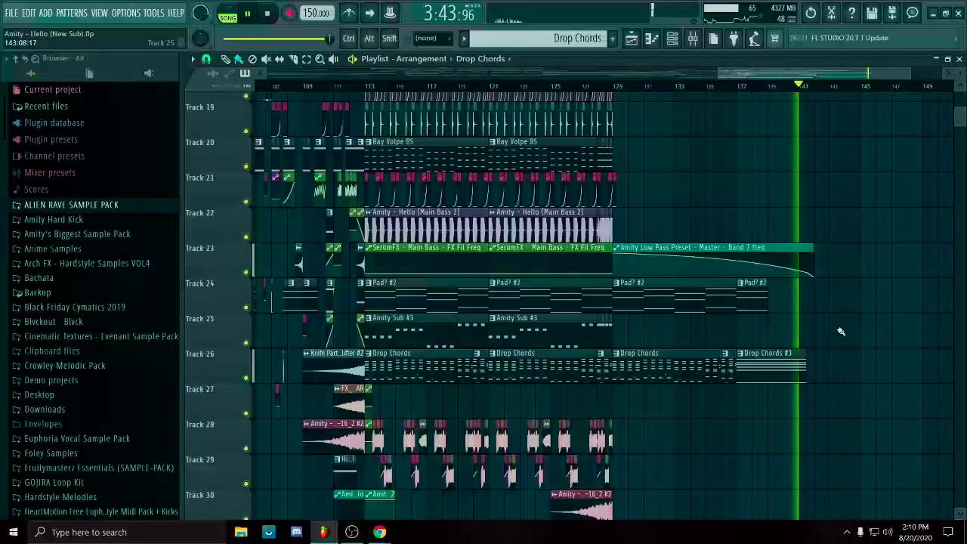
pyautogui.press('space')
# Survey the whole playlist arrangement, from Track 1 down through the lowest tracks.
pyautogui.scroll(-5, 866, 254)
pyautogui.moveTo(868, 202); pyautogui.dragTo(883, 248)
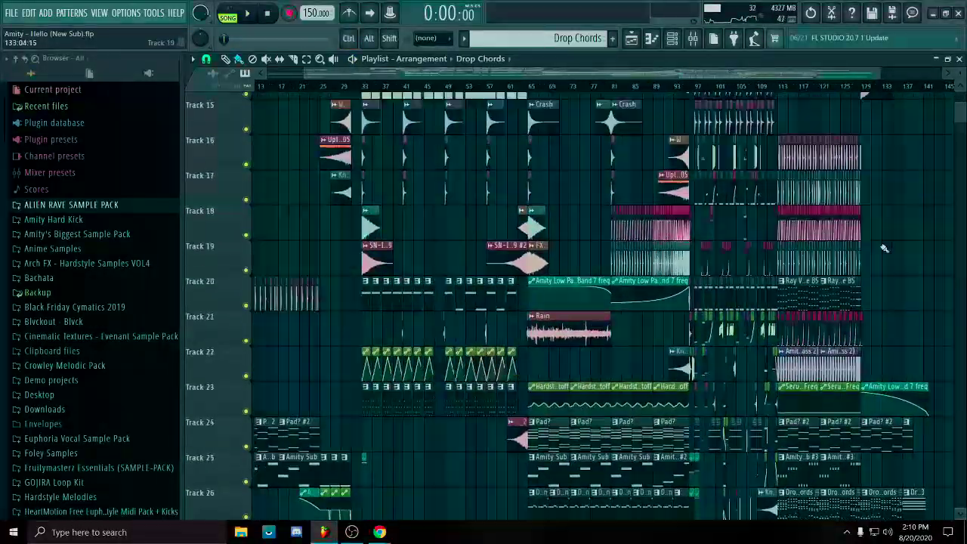
pyautogui.scroll(5, 884, 248)
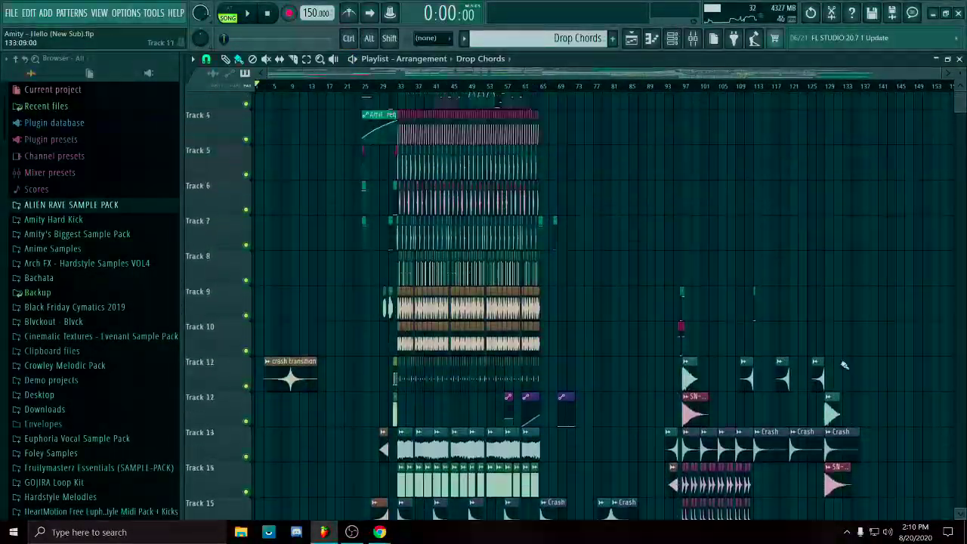
pyautogui.scroll(2, 844, 366)
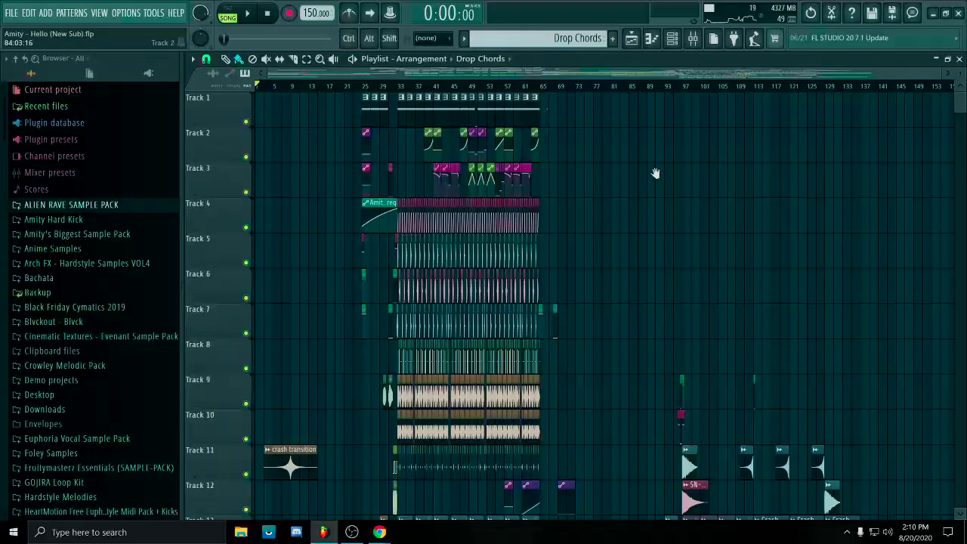
pyautogui.scroll(3, 628, 339)
pyautogui.scroll(-3, 628, 356)
pyautogui.moveTo(642, 368); pyautogui.dragTo(688, 216)
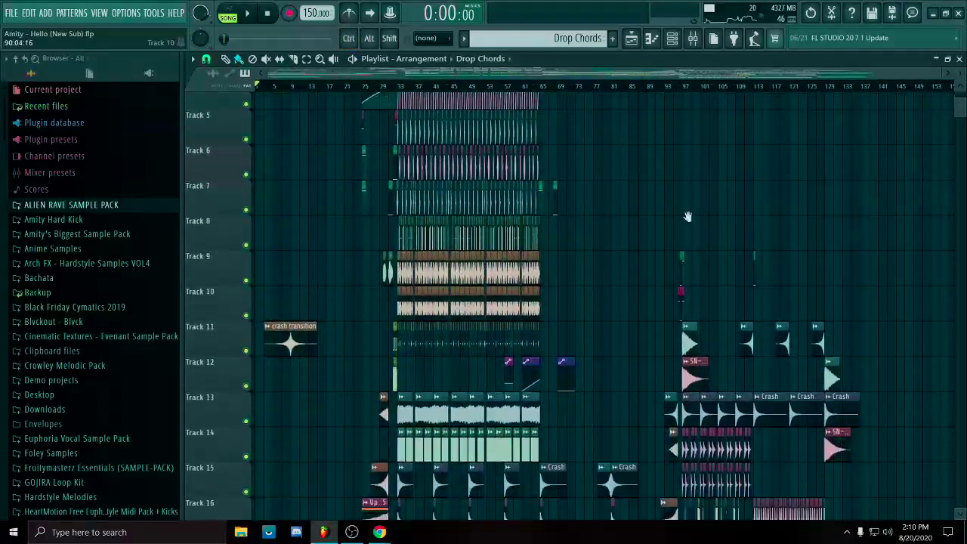
pyautogui.scroll(-20, 687, 217)
pyautogui.scroll(-7, 938, 355)
pyautogui.scroll(17, 876, 302)
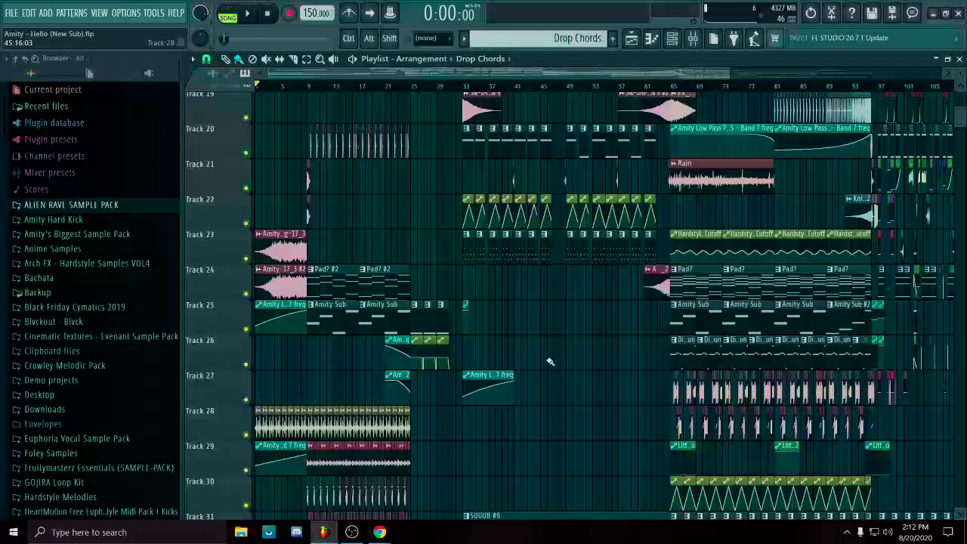
# Examine the arrangement's upper tracks again, from the first drop's layers to the crash and drum clips around bars 97 to 129.
pyautogui.moveTo(577, 408); pyautogui.dragTo(670, 515)
pyautogui.moveTo(759, 112); pyautogui.dragTo(741, 348)
pyautogui.moveTo(769, 208); pyautogui.dragTo(676, 412)
pyautogui.moveTo(626, 178); pyautogui.dragTo(646, 261)
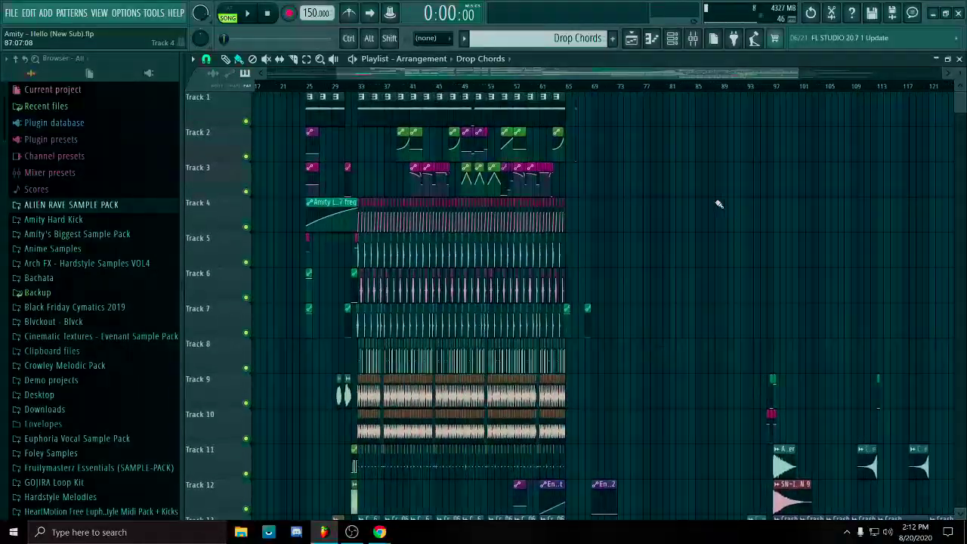
pyautogui.moveTo(745, 121); pyautogui.dragTo(418, 523)
pyautogui.moveTo(854, 378); pyautogui.dragTo(598, 359)
pyautogui.scroll(4, 631, 428)
pyautogui.moveTo(496, 462); pyautogui.dragTo(766, 143)
pyautogui.scroll(-5, 786, 144)
pyautogui.keyDown('ctrl'); pyautogui.click(843, 147); pyautogui.keyUp('ctrl')
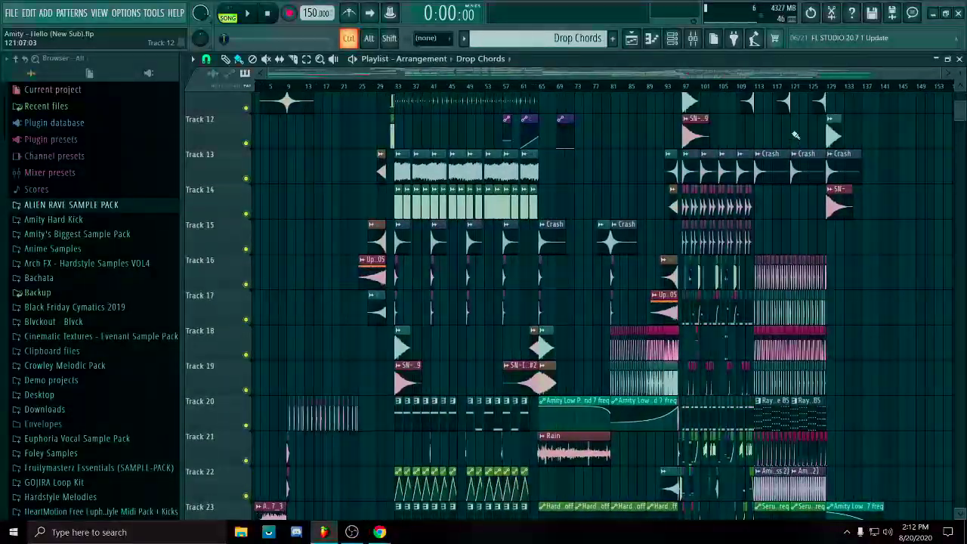
pyautogui.scroll(4, 876, 189)
pyautogui.scroll(-4, 876, 257)
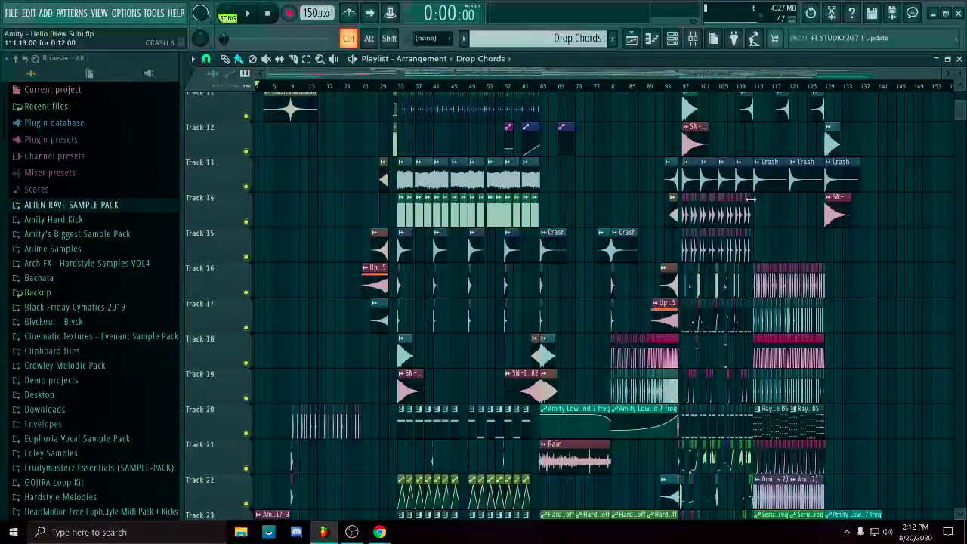
pyautogui.scroll(7, 817, 211)
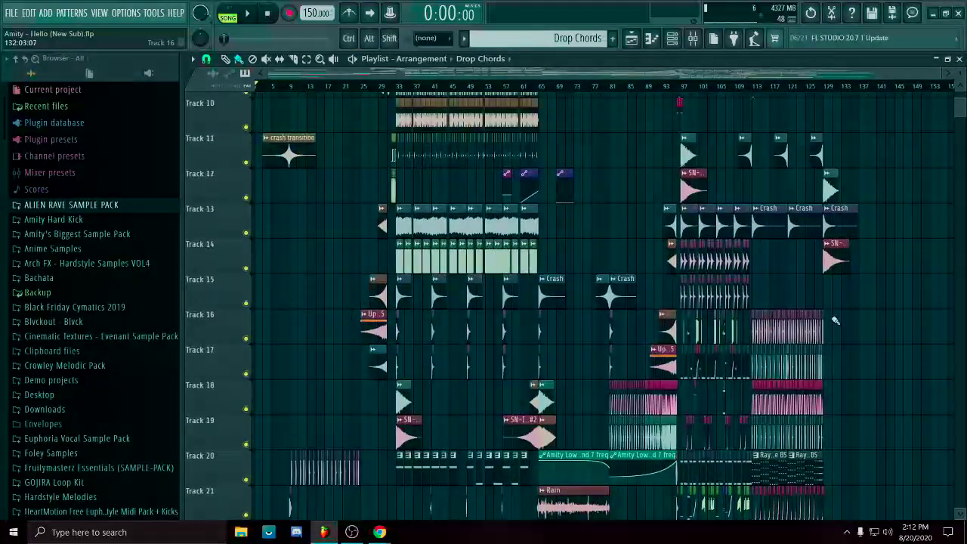
pyautogui.scroll(-1, 777, 172)
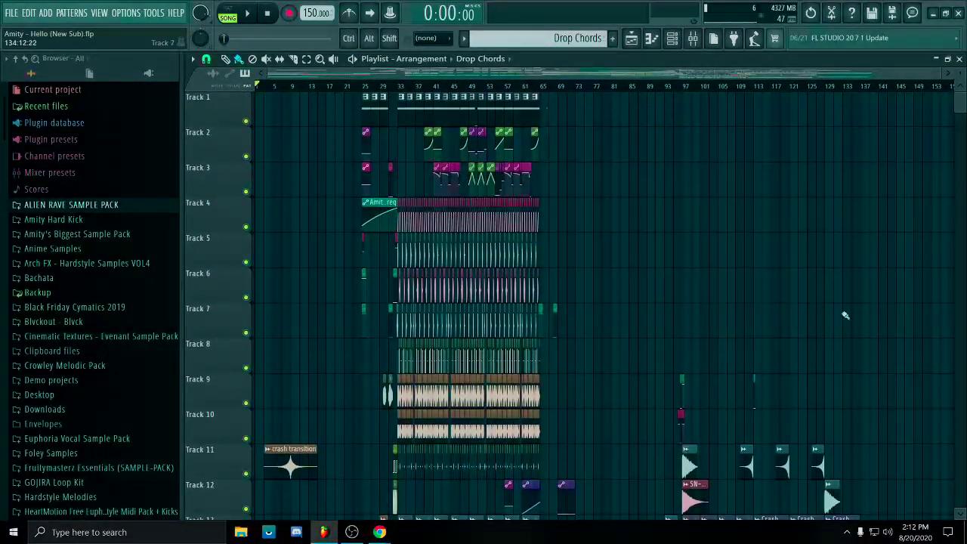
pyautogui.moveTo(927, 112); pyautogui.dragTo(854, 140)
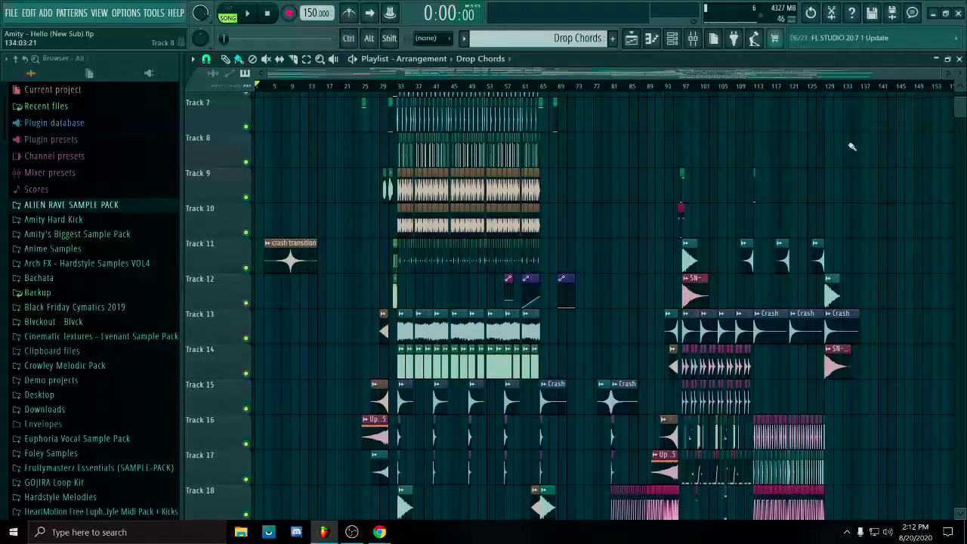
pyautogui.scroll(4, 869, 249)
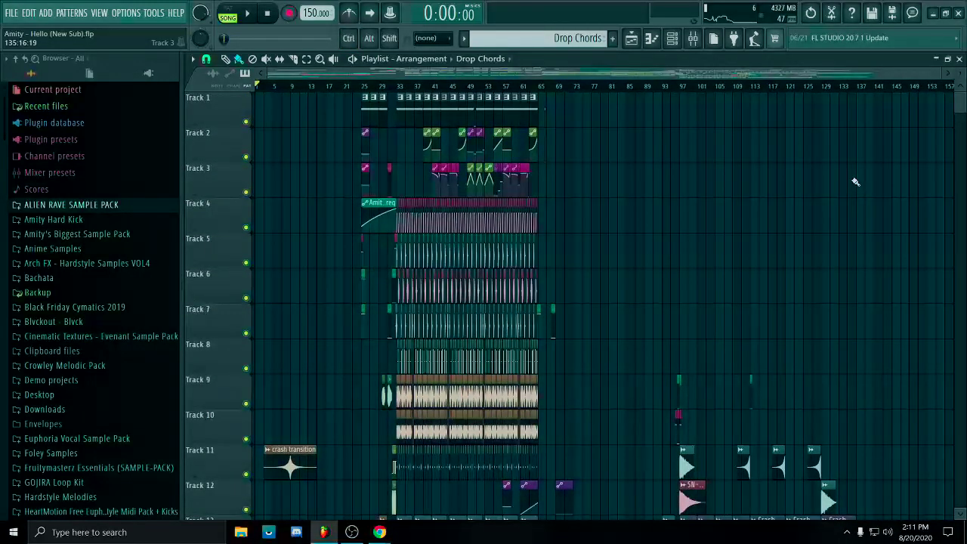